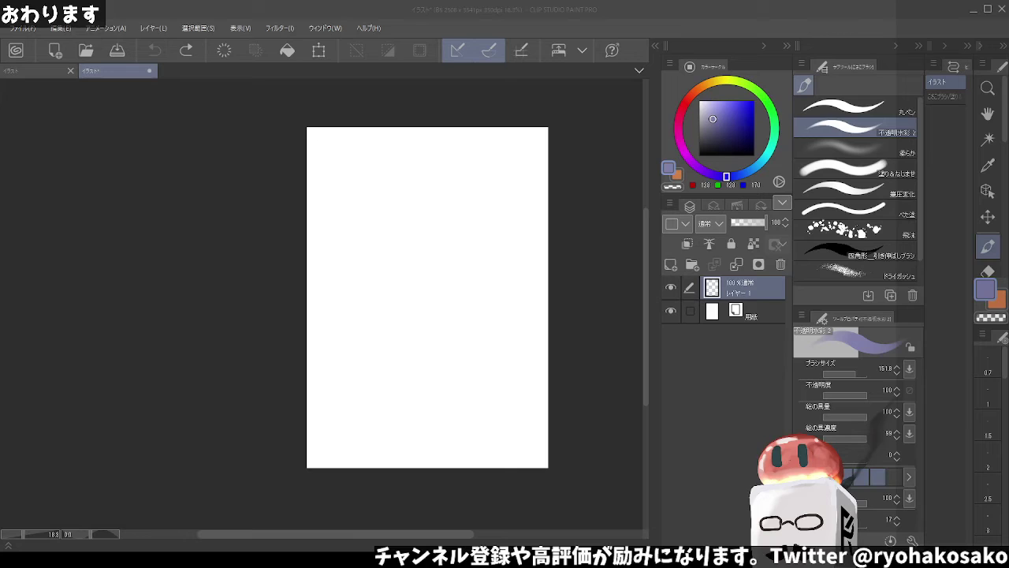
Sketch the first lavender gesture line and the left shoulder line
click(323, 5)
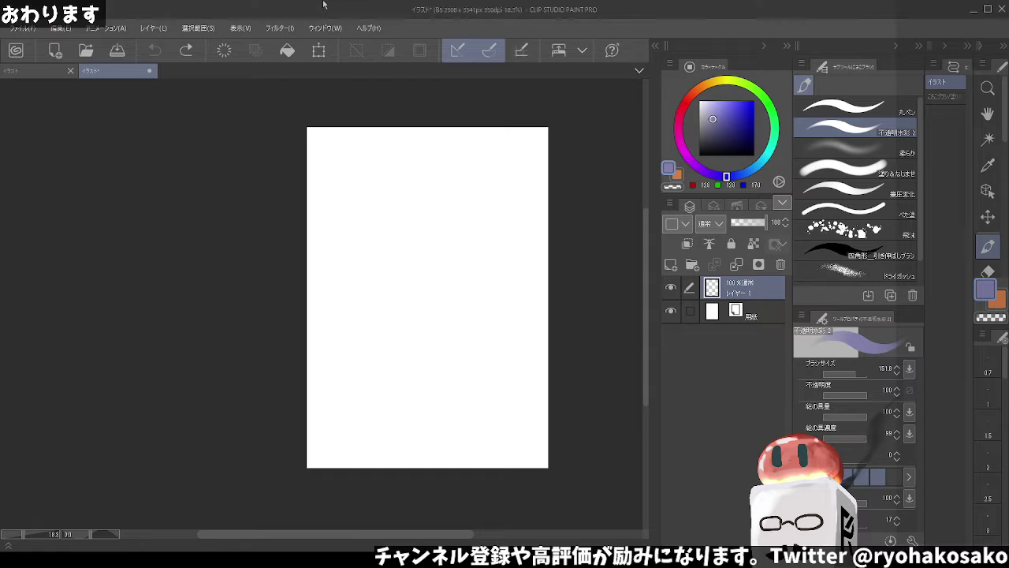
drag(374, 204, 407, 250)
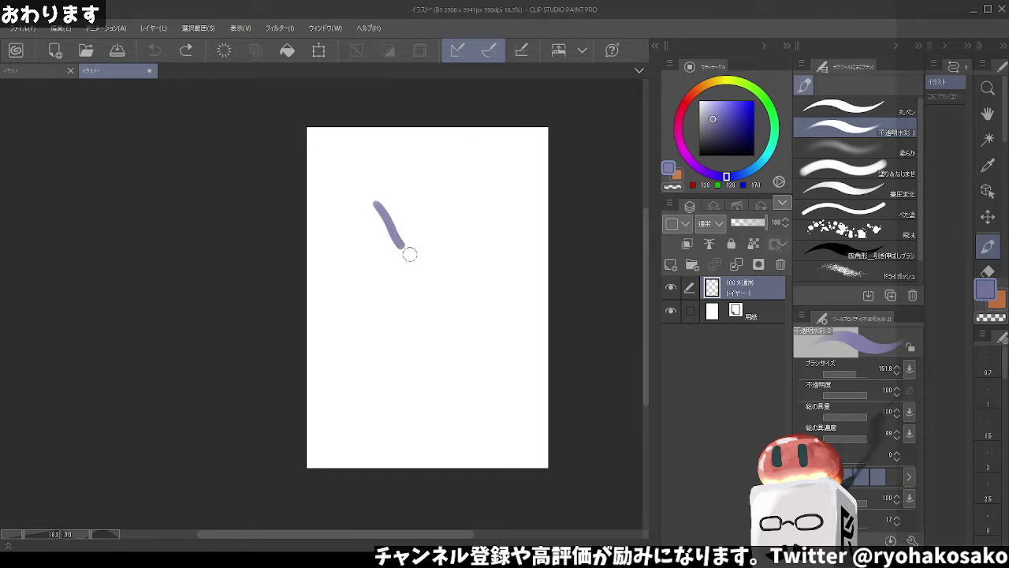
key(ctrl+z)
drag(387, 211, 423, 272)
key(ctrl+z)
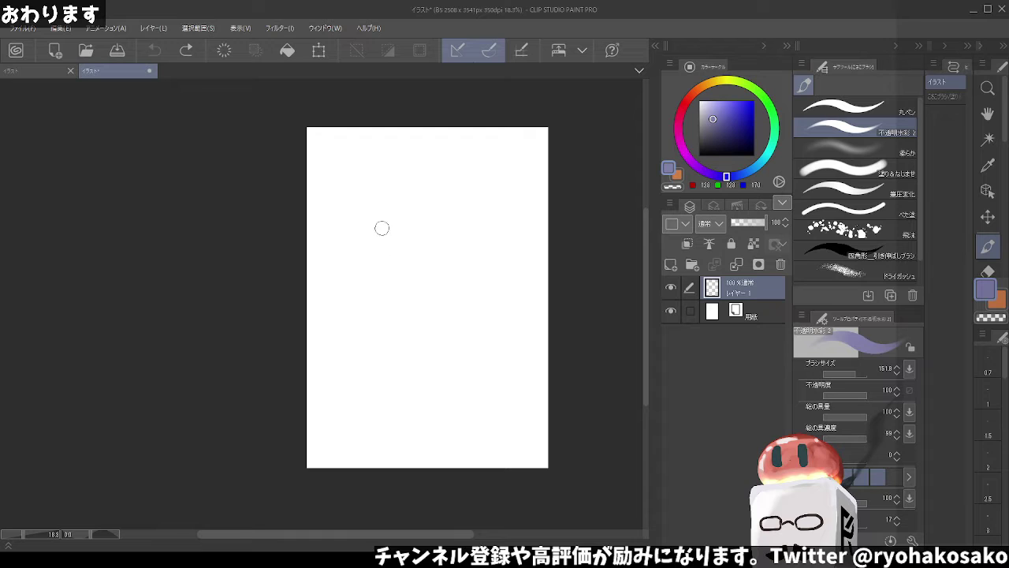
mouse_move(381, 228)
mouse_down()
mouse_move(427, 283)
mouse_move(450, 287)
mouse_move(496, 242)
mouse_up()
Sketch the left arm, right shoulder curve and right torso side, redoing misplaced strokes
mouse_move(425, 292)
mouse_down()
mouse_move(387, 322)
mouse_move(360, 315)
mouse_move(361, 332)
mouse_up()
key(ctrl+z)
key(ctrl+z)
key(ctrl+z)
drag(415, 291, 380, 324)
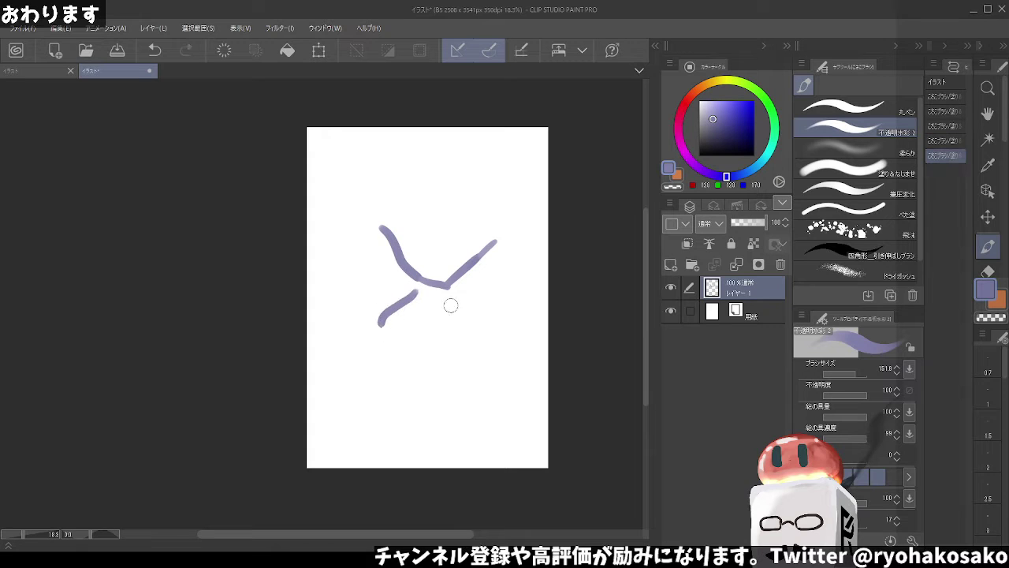
mouse_move(488, 277)
mouse_down()
mouse_move(533, 309)
mouse_move(471, 383)
mouse_up()
key(ctrl+z)
drag(493, 314, 470, 400)
key(ctrl+z)
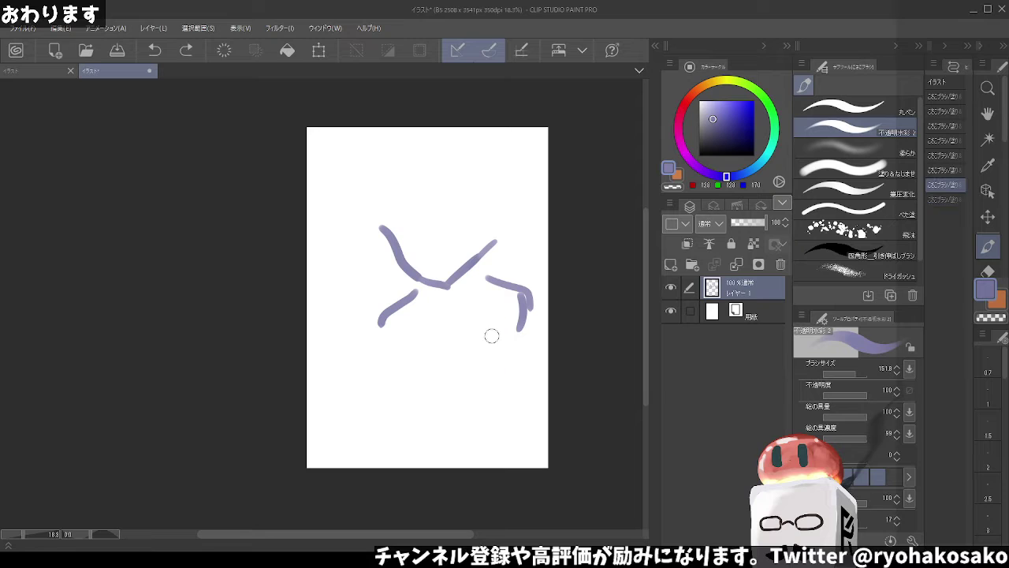
drag(501, 318, 505, 352)
key(ctrl+z)
mouse_move(503, 316)
mouse_down()
mouse_move(512, 351)
mouse_move(473, 432)
mouse_move(474, 459)
mouse_up()
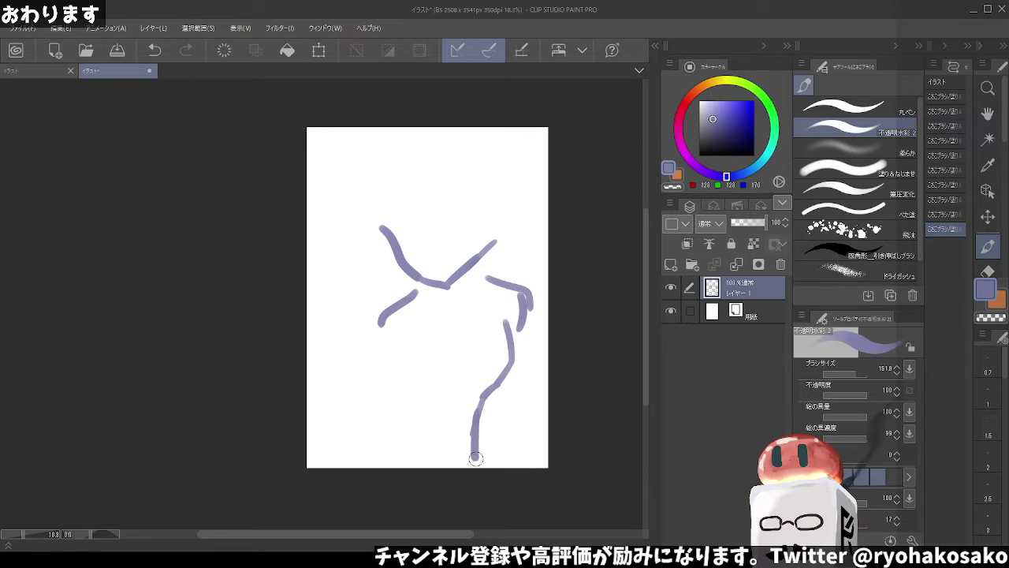
Sketch the left and right leg lines down to the page bottom
mouse_move(400, 384)
mouse_down()
mouse_move(372, 430)
mouse_move(387, 424)
mouse_move(376, 467)
mouse_up()
key(ctrl+z)
key(ctrl+z)
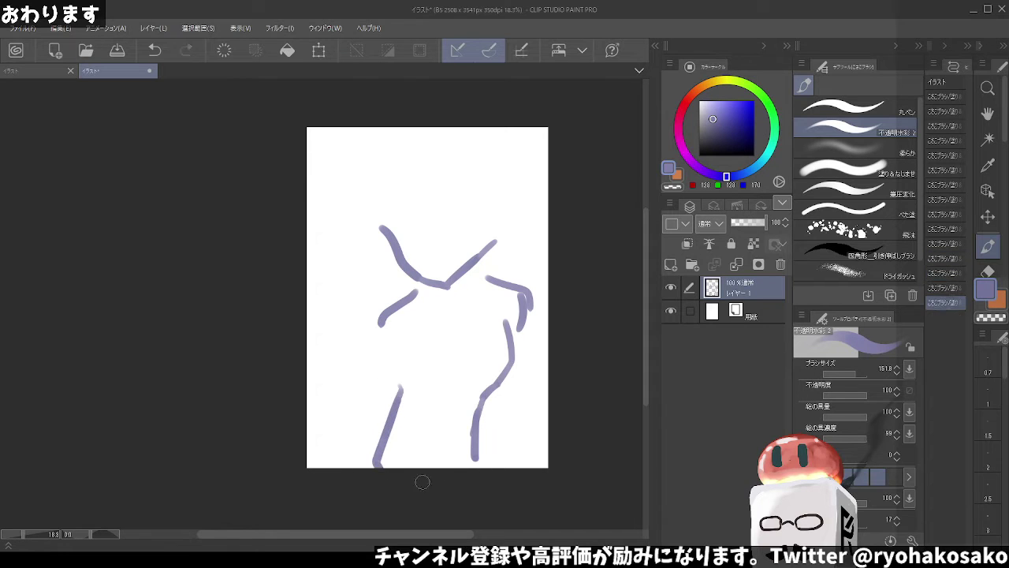
key(ctrl+z)
key(ctrl+z)
mouse_move(400, 387)
mouse_down()
mouse_move(367, 441)
mouse_move(365, 464)
mouse_move(368, 452)
mouse_move(376, 465)
mouse_up()
drag(481, 404, 498, 457)
key(ctrl+z)
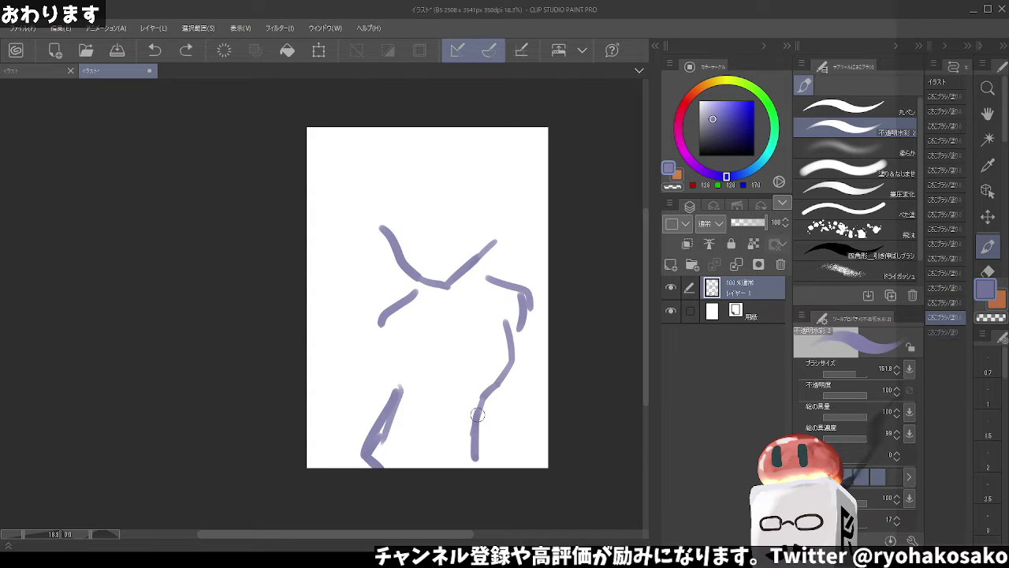
mouse_move(477, 407)
mouse_down()
mouse_move(499, 464)
mouse_move(493, 476)
mouse_up()
key(ctrl+z)
drag(483, 408, 476, 428)
drag(477, 411, 498, 465)
key(ctrl+z)
key(ctrl+z)
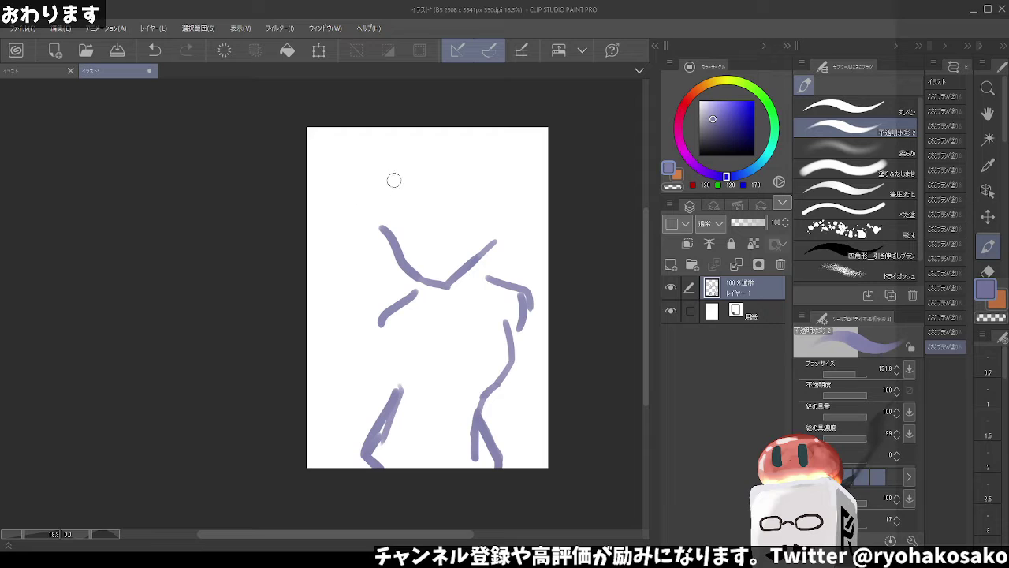
Draw hair lines on both sides of the head, ending with a long right strand
drag(388, 158, 406, 213)
mouse_move(484, 162)
mouse_down()
mouse_move(513, 234)
mouse_move(509, 255)
mouse_up()
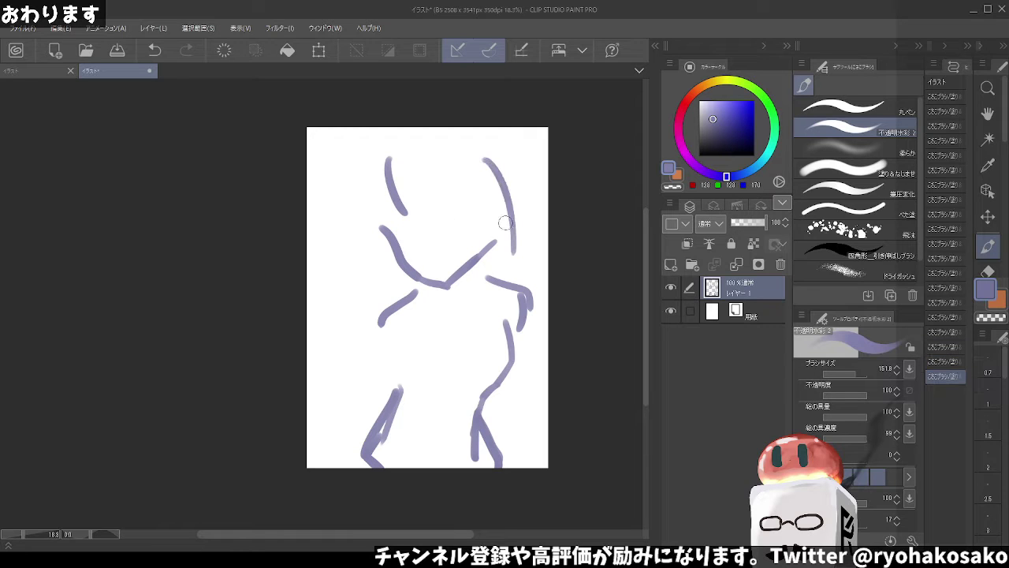
key(ctrl+z)
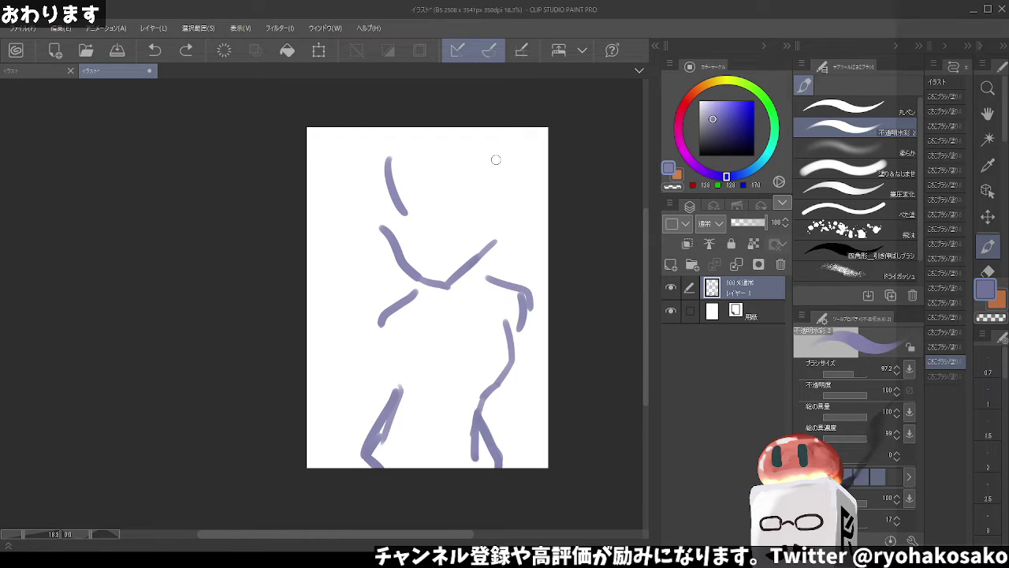
drag(493, 150, 516, 237)
key(ctrl+z)
drag(494, 148, 509, 254)
key(ctrl+z)
key(ctrl+z)
drag(507, 148, 510, 254)
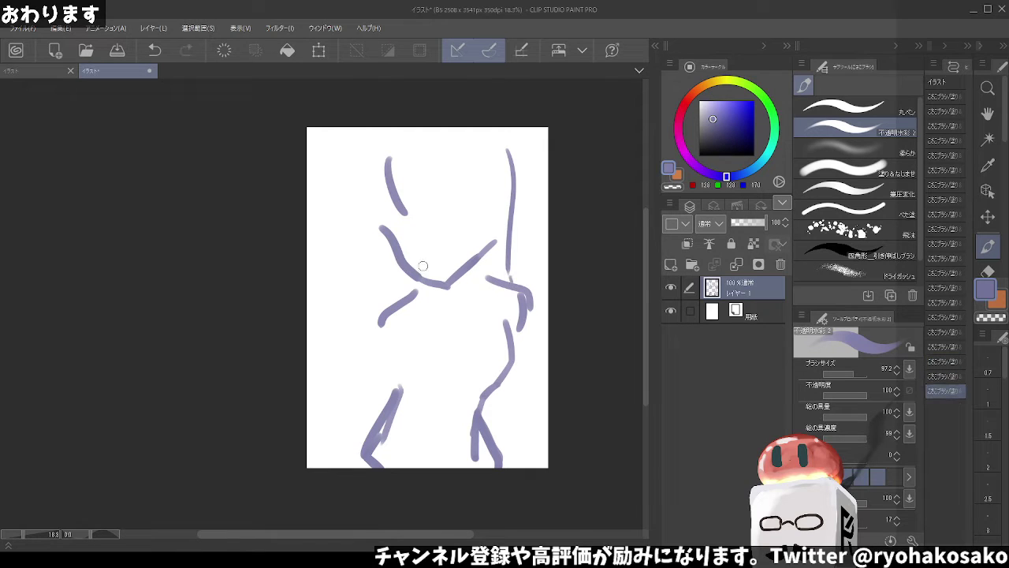
key(ctrl+z)
drag(513, 151, 512, 276)
Add a left hair strand and the left torso side, then start transforming the sketch
drag(361, 187, 398, 272)
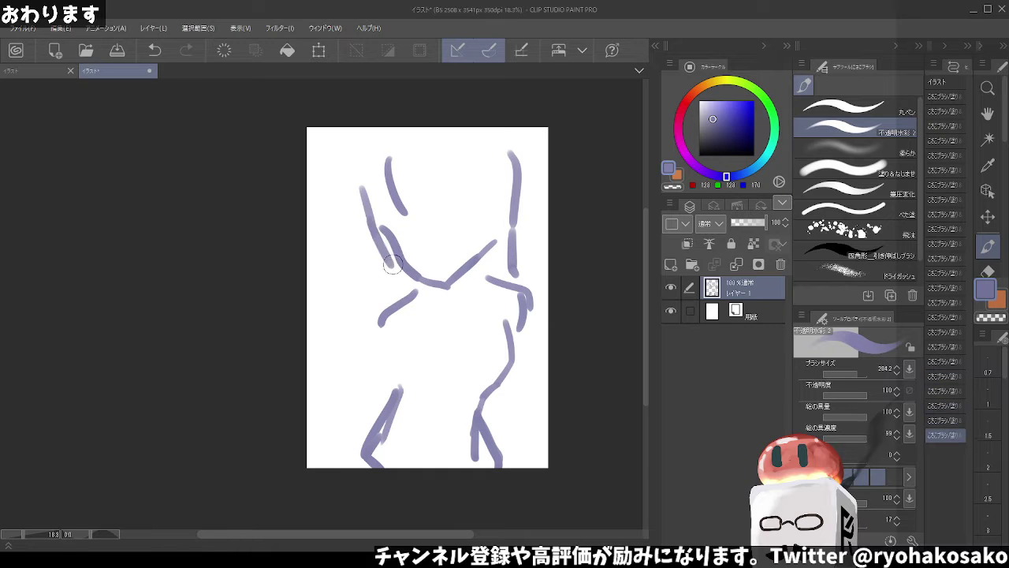
key(ctrl+z)
key(ctrl+z)
drag(362, 183, 382, 254)
drag(390, 312, 381, 355)
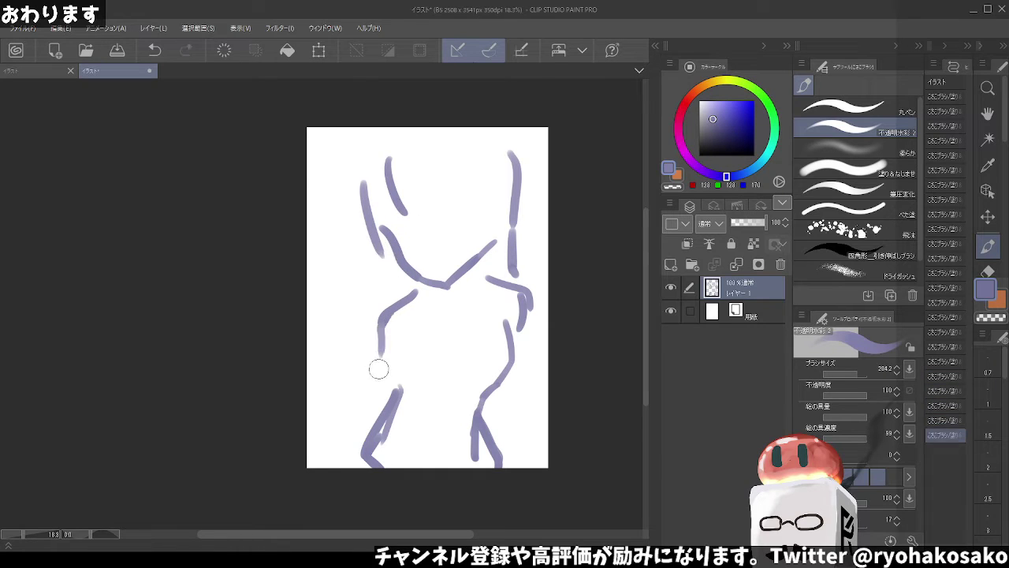
key(ctrl+z)
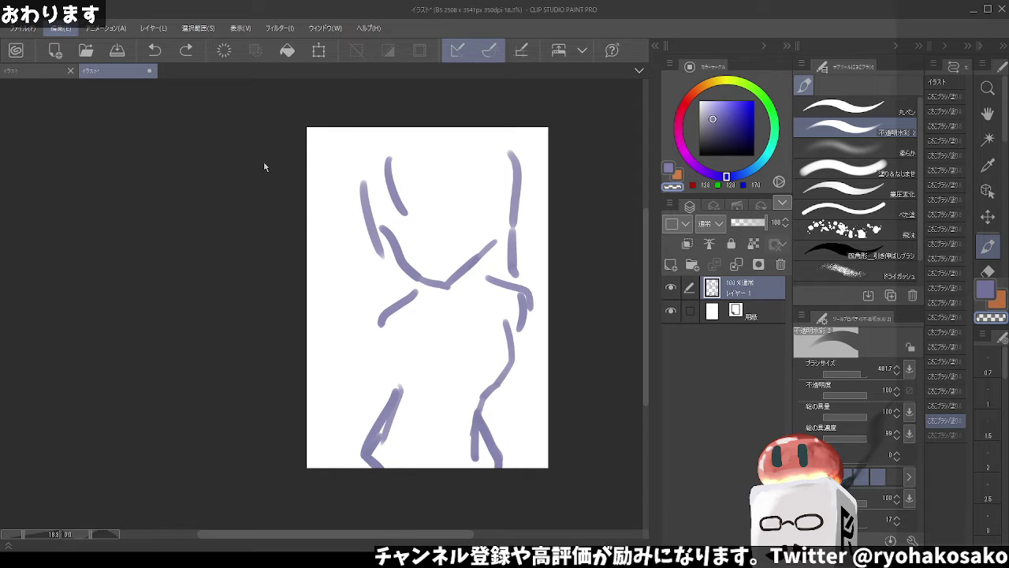
key(ctrl+t)
Squash the whole sketch vertically so it ends higher, nudge it up, and confirm
mouse_move(445, 467)
mouse_down()
mouse_move(445, 406)
mouse_move(445, 467)
mouse_move(435, 385)
mouse_up()
drag(418, 339, 417, 338)
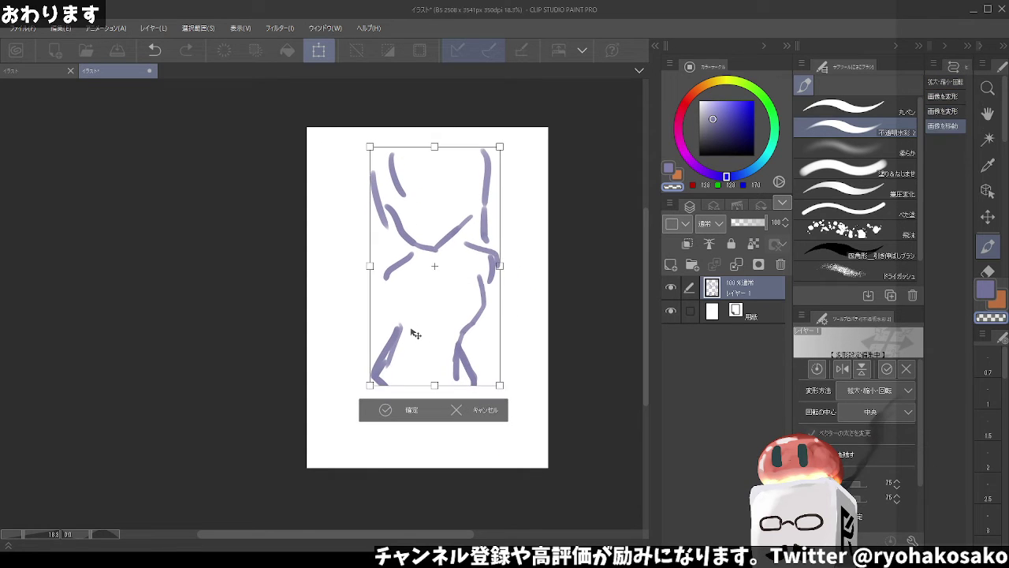
key(Return)
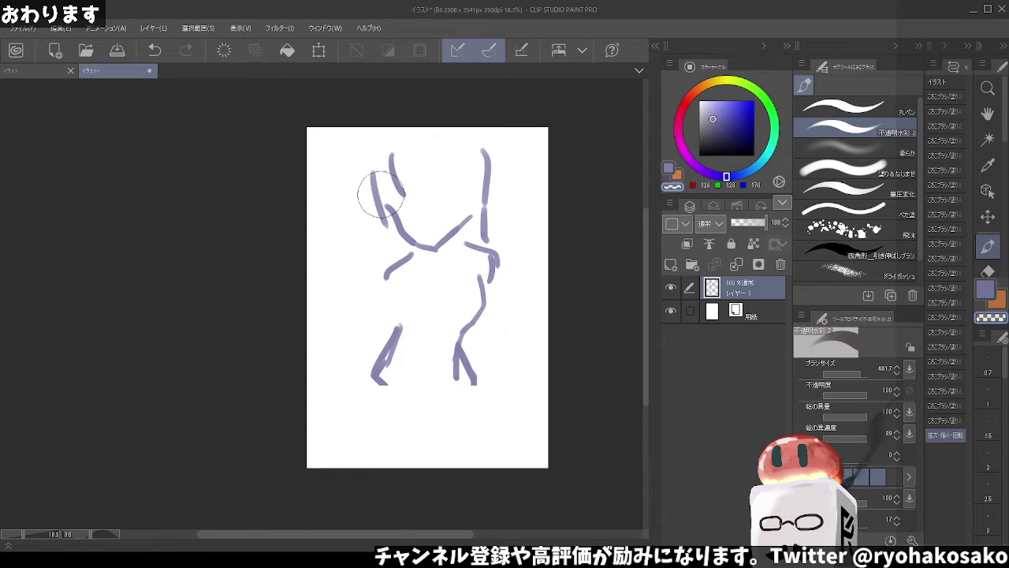
Redraw the shoulder line and try a torso stroke, undoing the misplaced attempts
mouse_move(392, 204)
mouse_down()
mouse_move(414, 240)
mouse_move(437, 251)
mouse_up()
key(ctrl+z)
key(ctrl+z)
mouse_move(385, 205)
mouse_down()
mouse_move(435, 251)
mouse_move(472, 216)
mouse_move(470, 229)
mouse_up()
key(ctrl+z)
drag(403, 254, 381, 307)
key(ctrl+z)
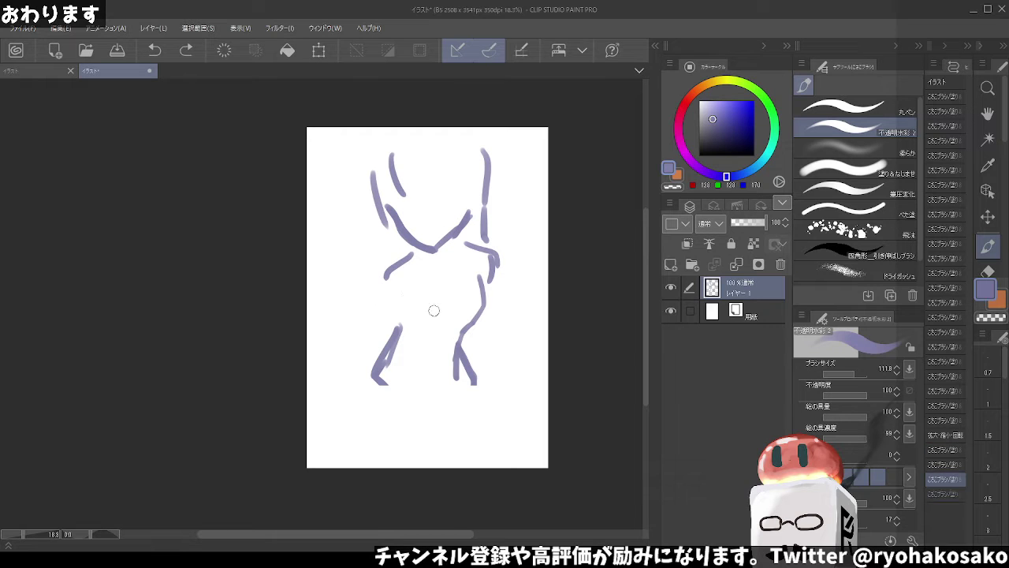
key(alt)
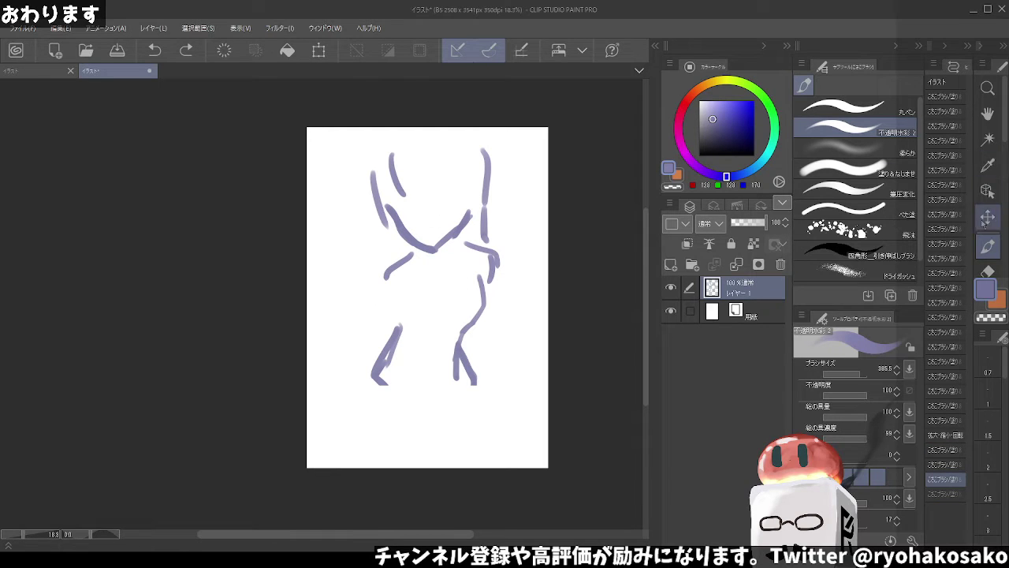
key(alt)
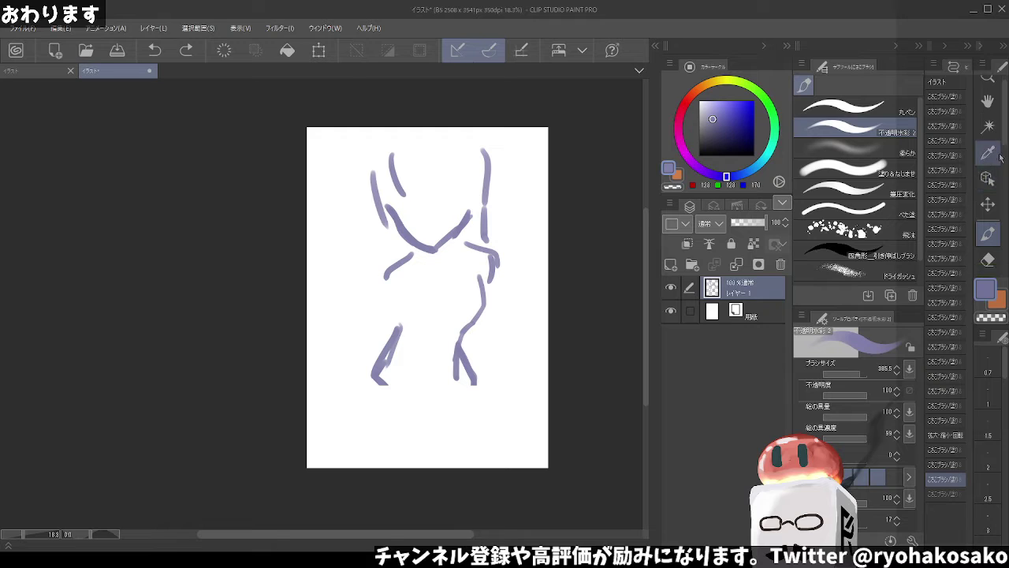
scroll(989, 174, down, 3)
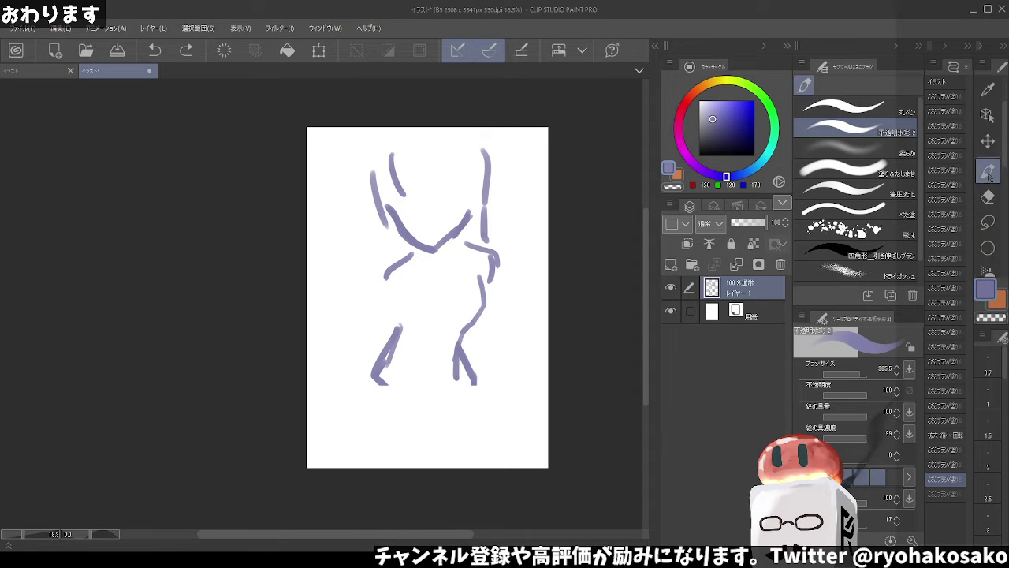
Lasso the head and hair, scale it down from the top to about 79%, and deselect
click(987, 208)
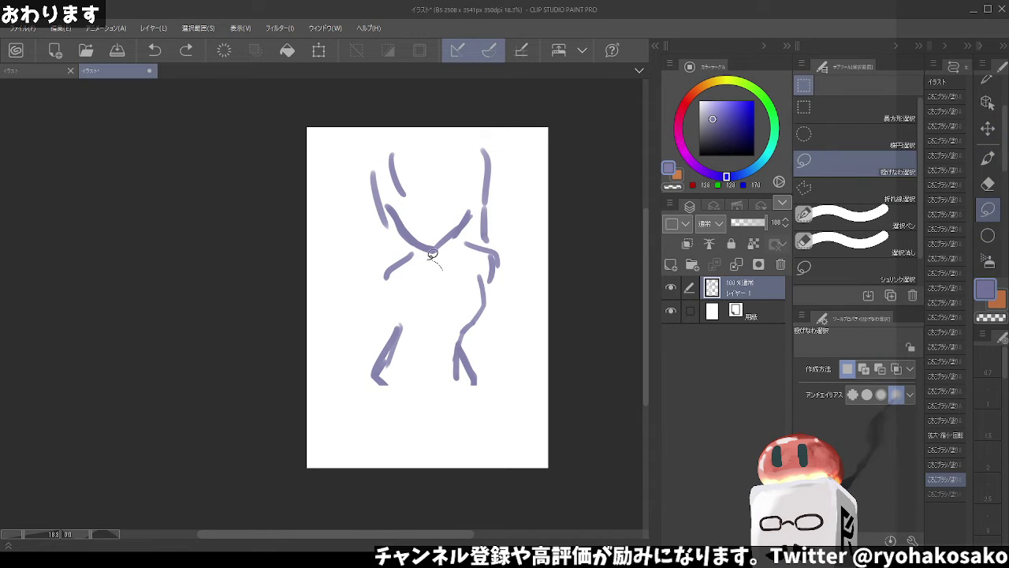
mouse_move(384, 242)
mouse_down()
mouse_move(478, 102)
mouse_move(523, 237)
mouse_move(477, 242)
mouse_up()
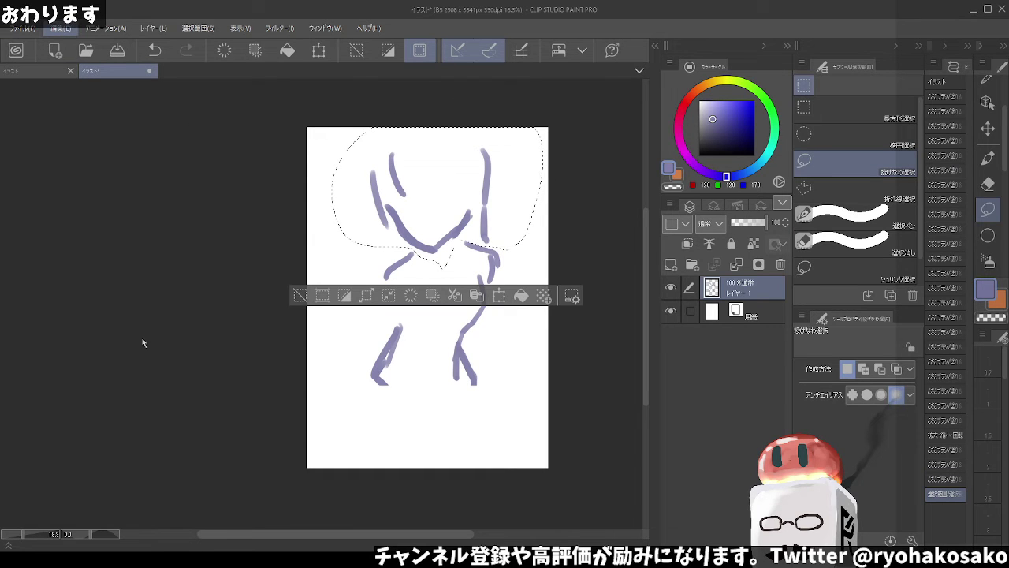
key(ctrl+t)
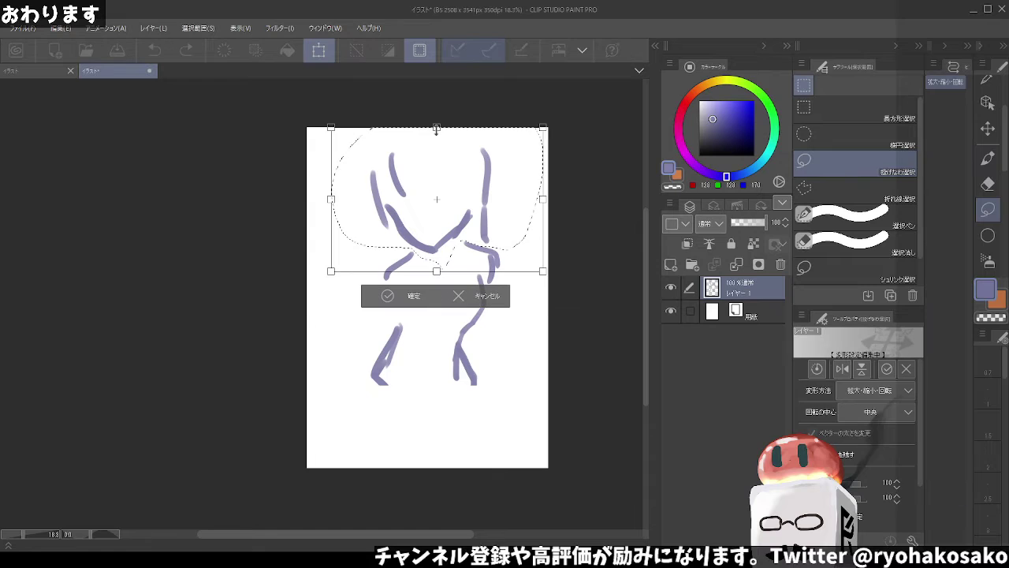
drag(435, 127, 443, 174)
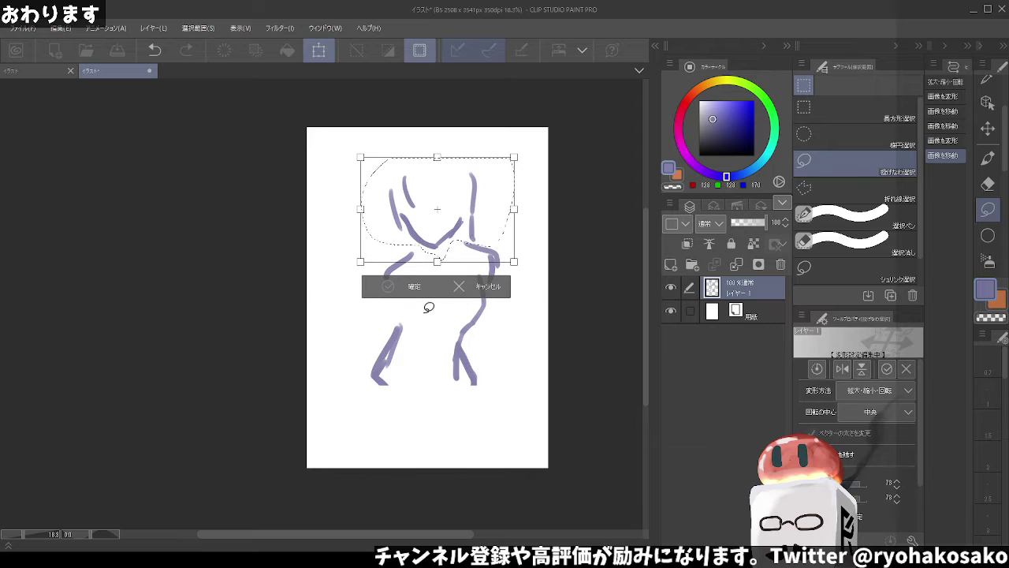
key(Return)
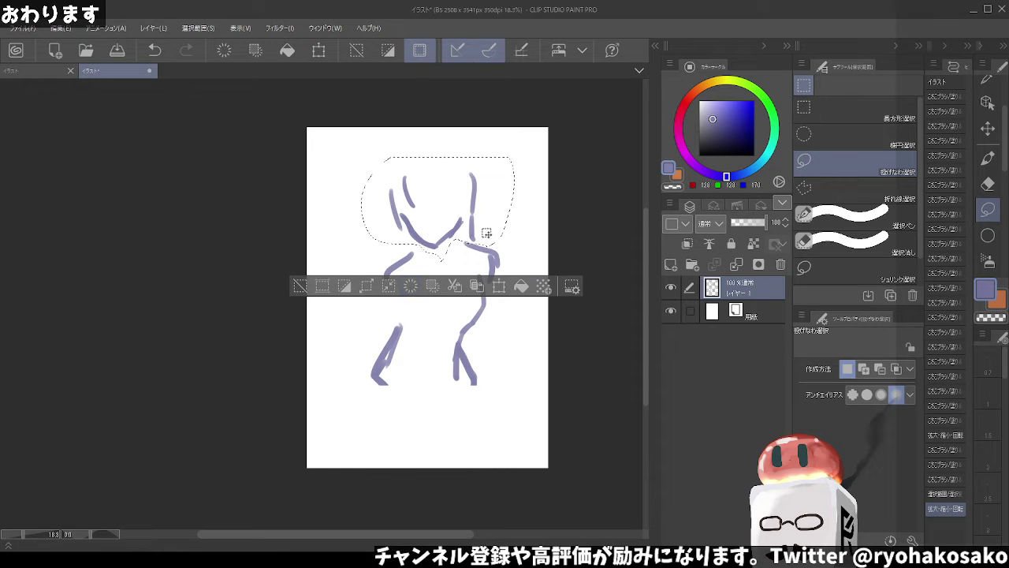
click(486, 229)
Draw the shoulder strokes and a diagonal chest line in lavender
key(p)
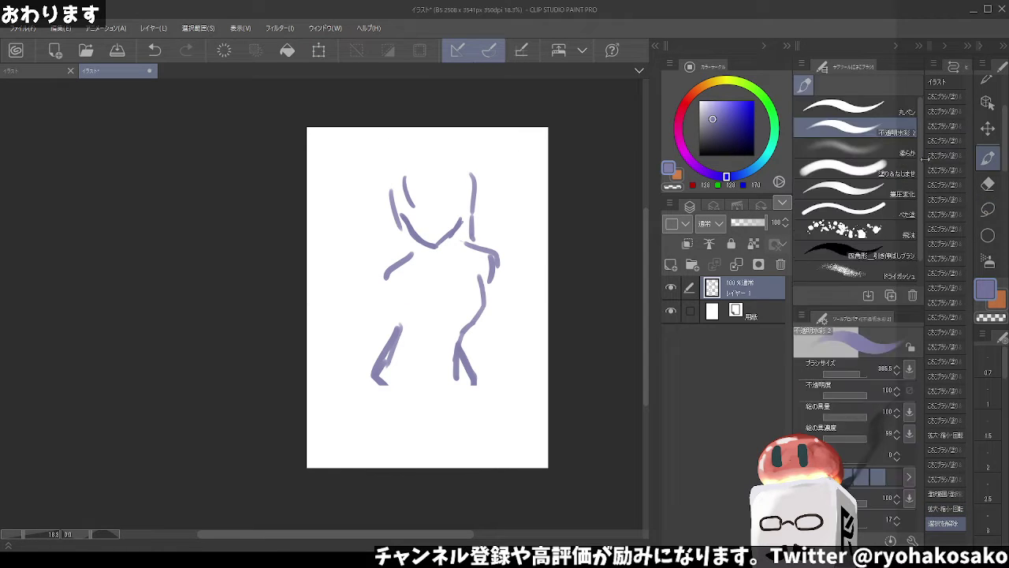
drag(405, 249, 391, 268)
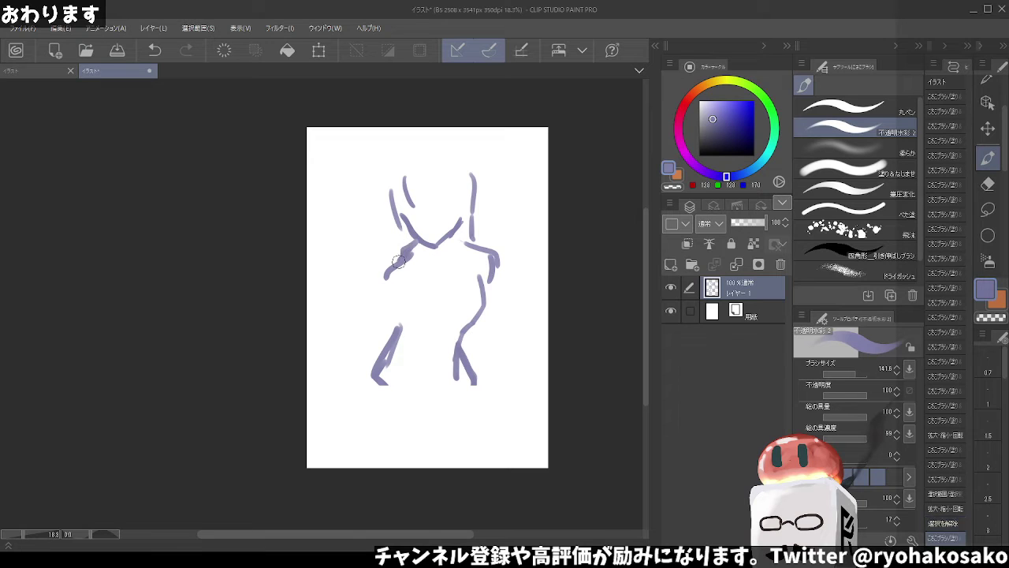
drag(470, 234, 496, 257)
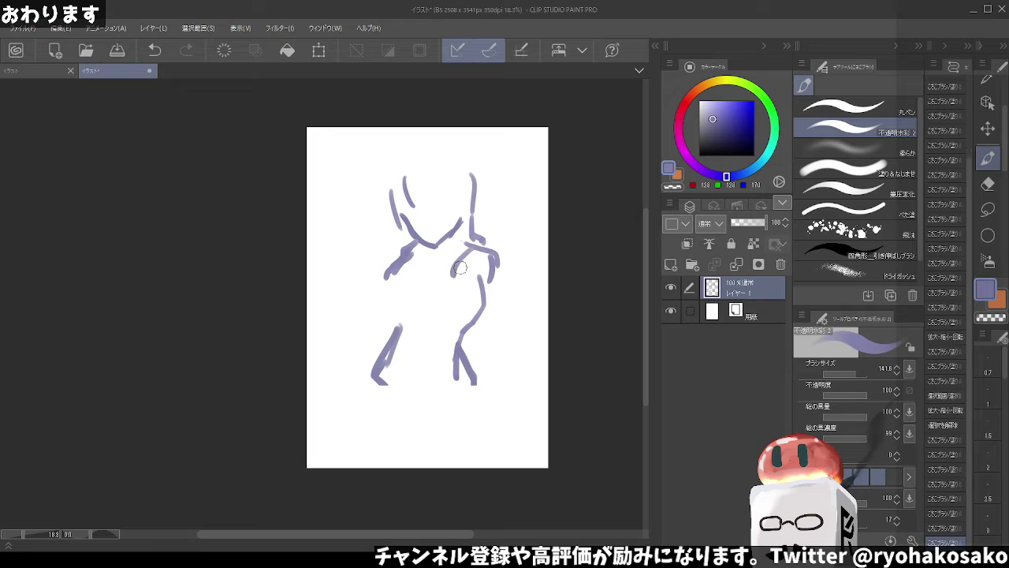
drag(418, 251, 447, 281)
mouse_move(459, 241)
mouse_down()
mouse_move(459, 280)
mouse_move(483, 297)
mouse_up()
key(ctrl+z)
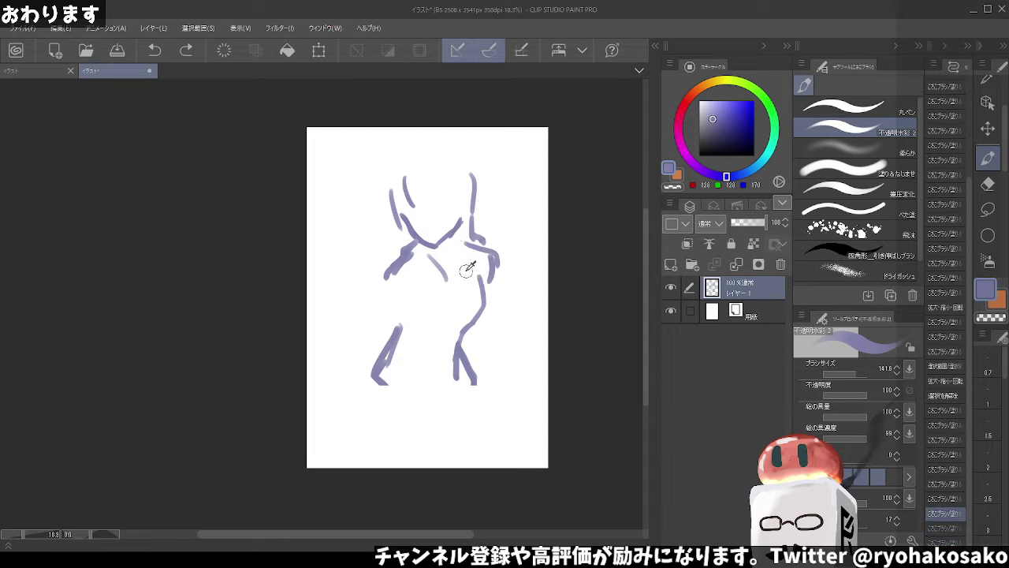
key(ctrl+y)
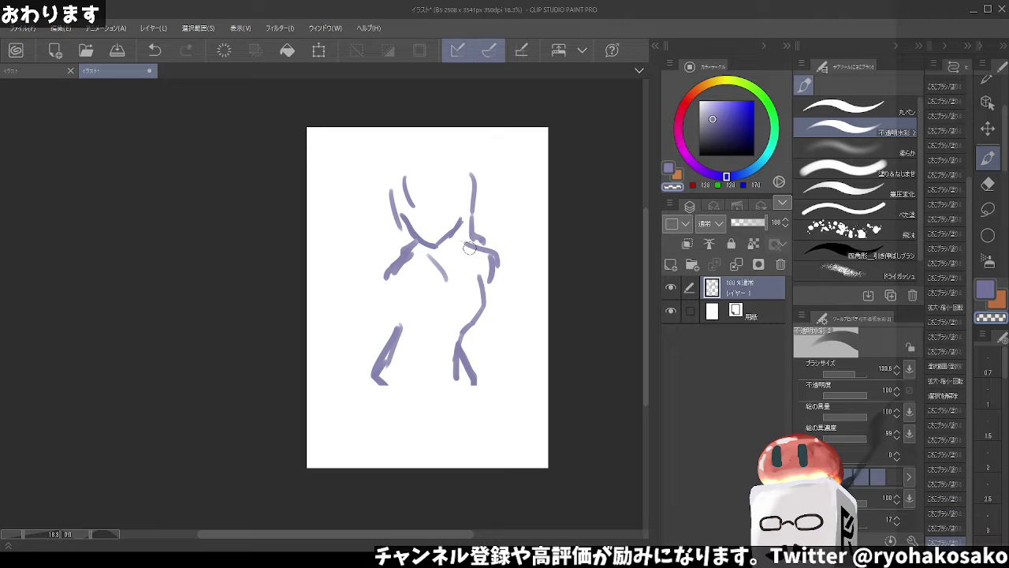
drag(471, 241, 450, 286)
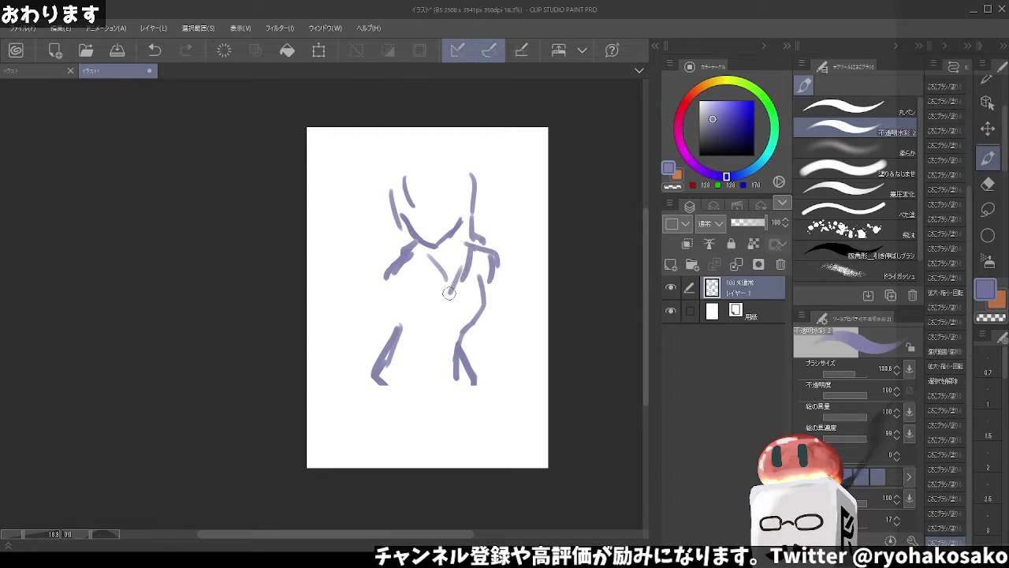
key(ctrl+z)
drag(472, 241, 451, 285)
Sketch the left and right arm lines, redrawing misplaced strokes
drag(396, 264, 365, 366)
key(ctrl+z)
key(ctrl+z)
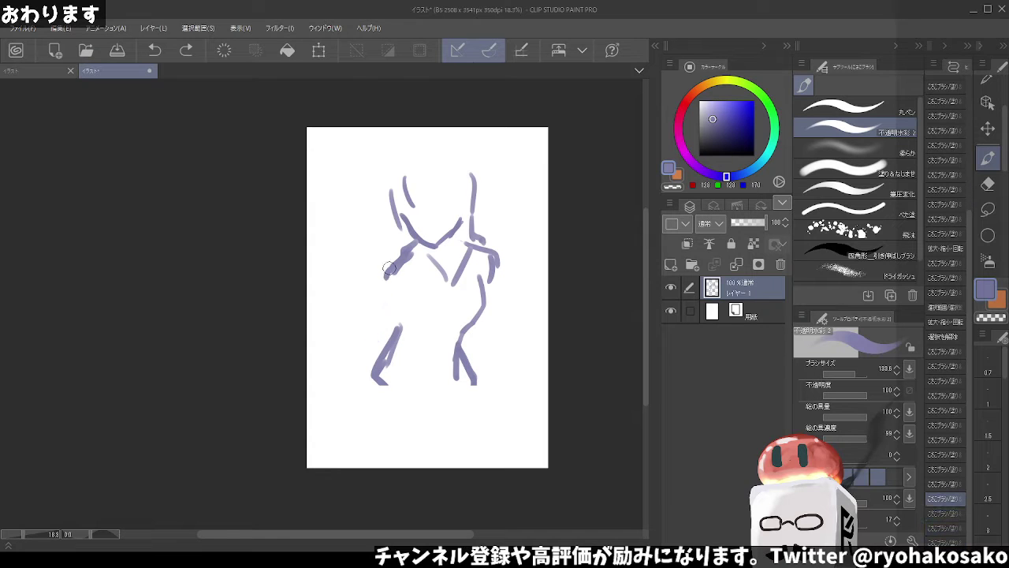
mouse_move(390, 269)
mouse_down()
mouse_move(367, 308)
mouse_move(378, 337)
mouse_up()
drag(490, 282, 477, 338)
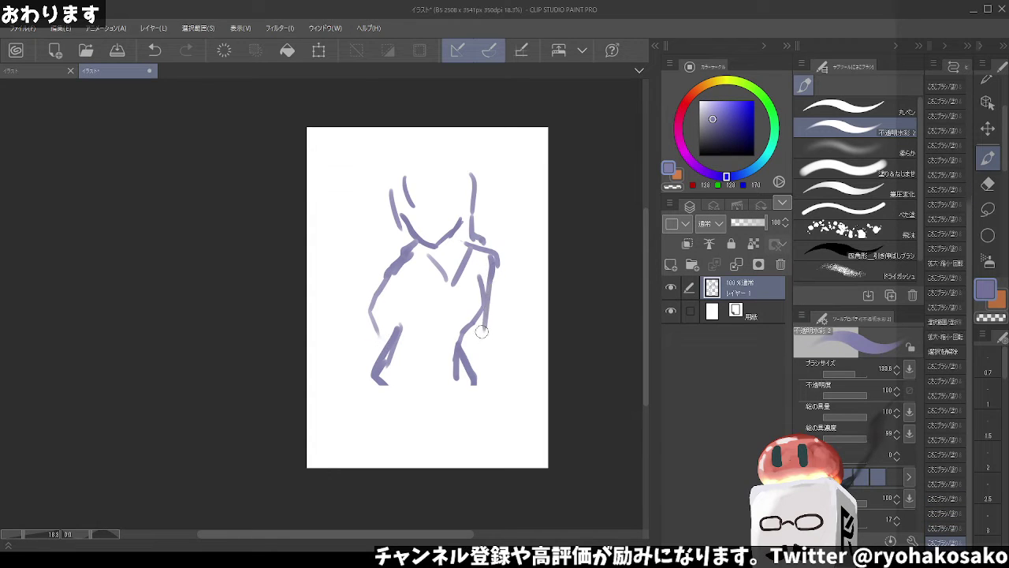
key(ctrl+z)
mouse_move(476, 244)
mouse_down()
mouse_move(489, 284)
mouse_move(482, 268)
mouse_move(496, 248)
mouse_move(464, 336)
mouse_move(473, 379)
mouse_move(430, 419)
mouse_move(372, 391)
mouse_move(401, 467)
mouse_up()
Draw thigh lines, reinforce the hip curve, and add right and left body outlines
key(c)
key(c)
key(c)
key(ctrl+z)
drag(471, 400, 464, 467)
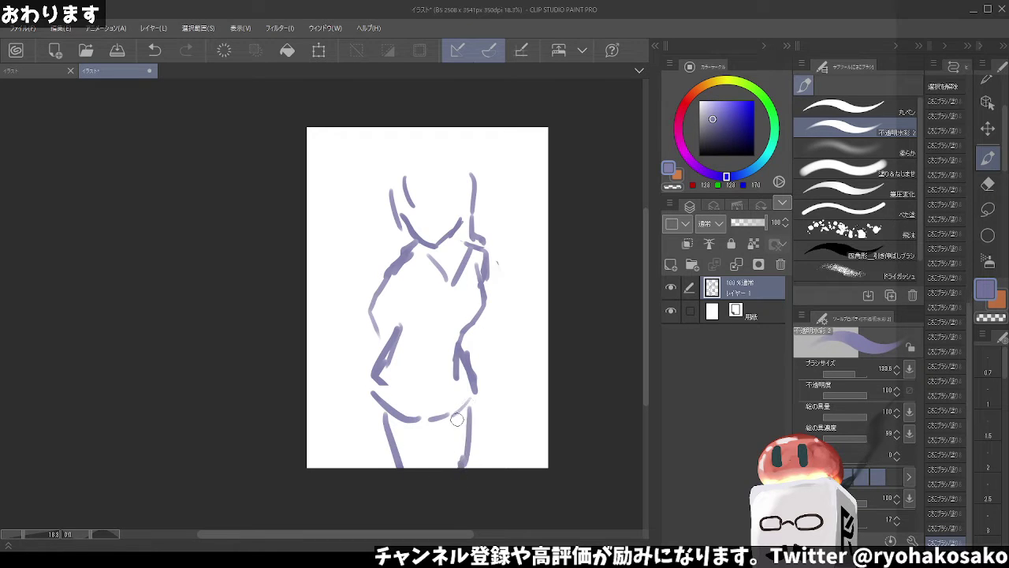
mouse_move(451, 416)
mouse_down()
mouse_move(465, 407)
mouse_move(461, 420)
mouse_up()
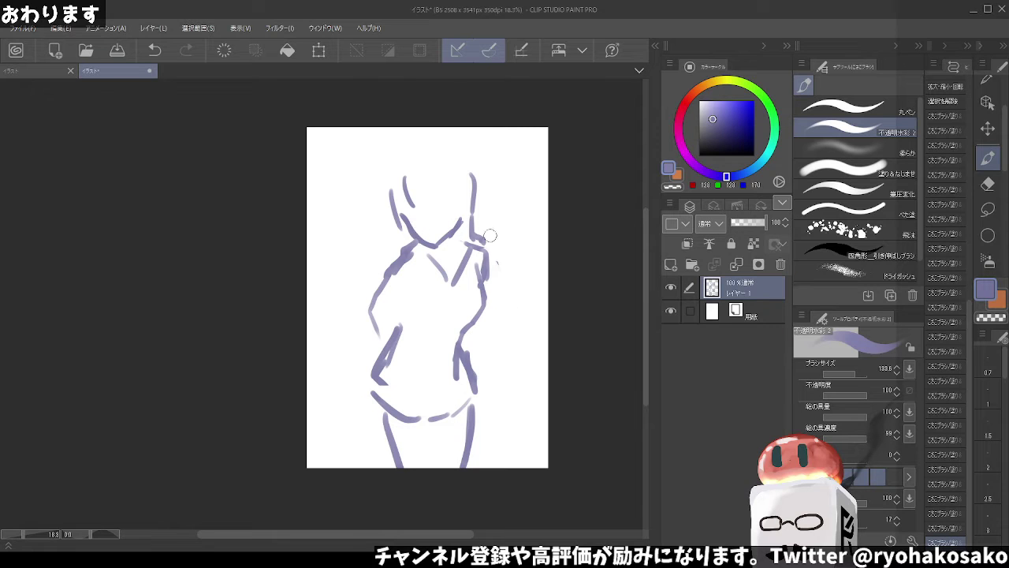
key(c)
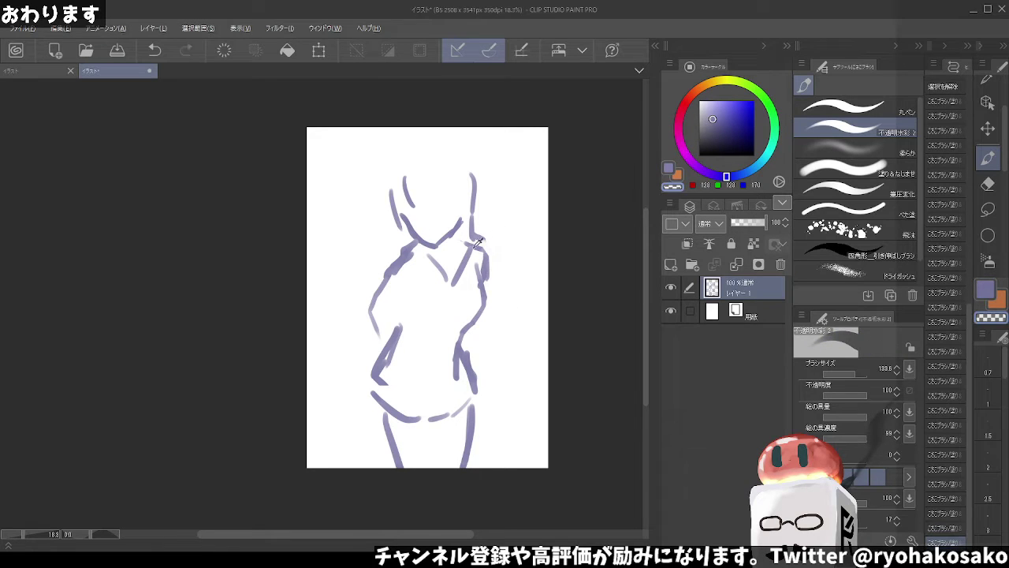
key(c)
mouse_move(476, 246)
mouse_down()
mouse_move(497, 298)
mouse_move(473, 331)
mouse_up()
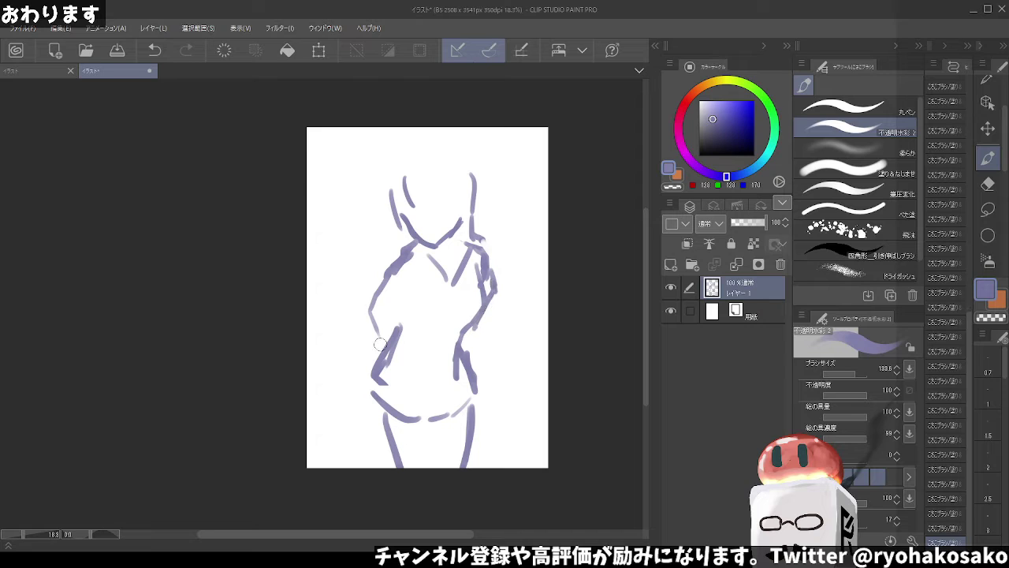
mouse_move(402, 251)
mouse_down()
mouse_move(366, 323)
mouse_move(383, 352)
mouse_up()
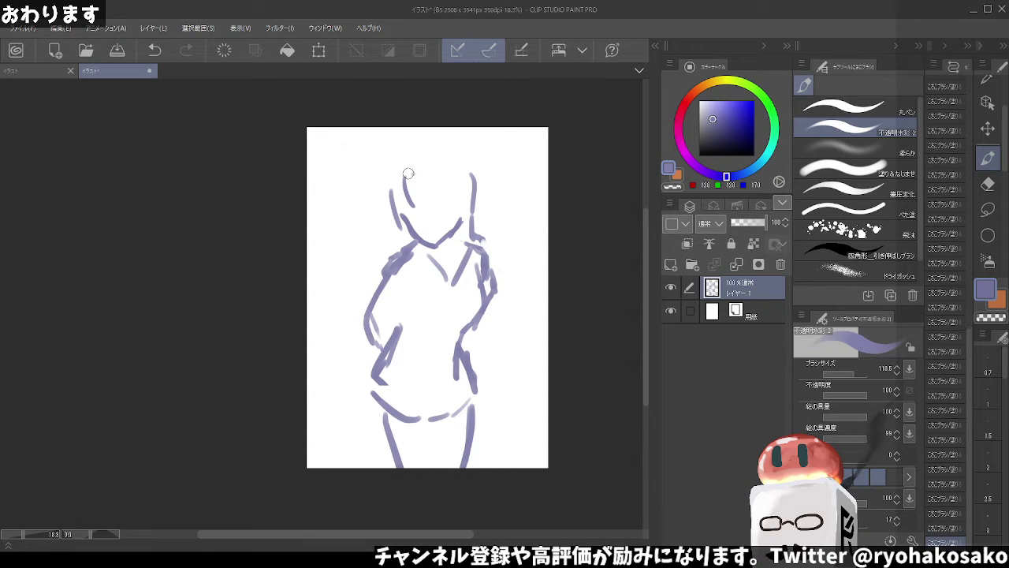
Sketch bangs and hair strands around the face, mostly on the right, plus a collar stroke
mouse_move(402, 160)
mouse_down()
mouse_move(410, 191)
mouse_move(449, 194)
mouse_up()
drag(455, 156, 474, 200)
key(ctrl+z)
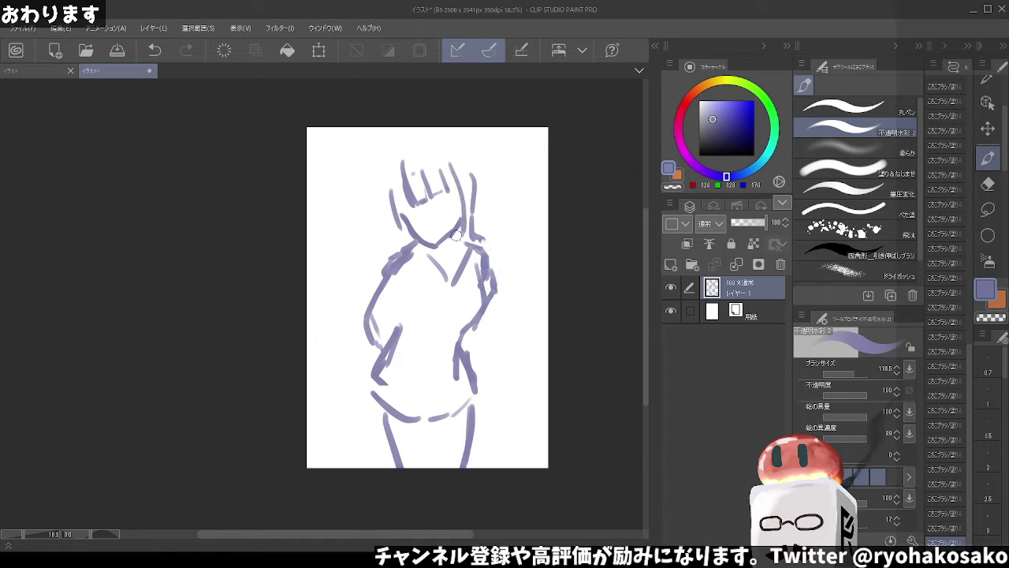
drag(449, 173, 477, 230)
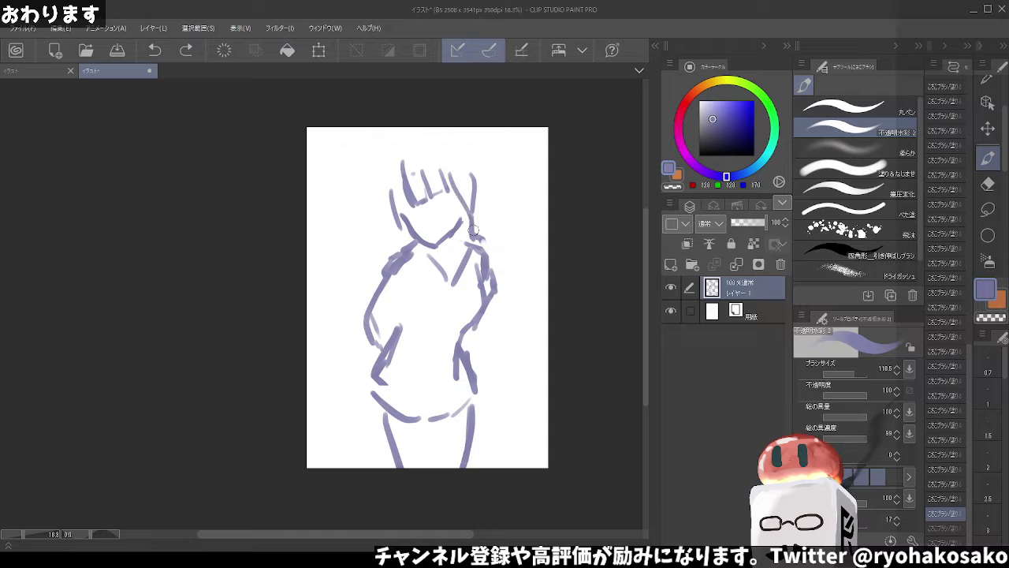
key(ctrl+z)
drag(445, 177, 476, 231)
drag(392, 236, 433, 288)
drag(404, 250, 400, 222)
drag(483, 190, 498, 238)
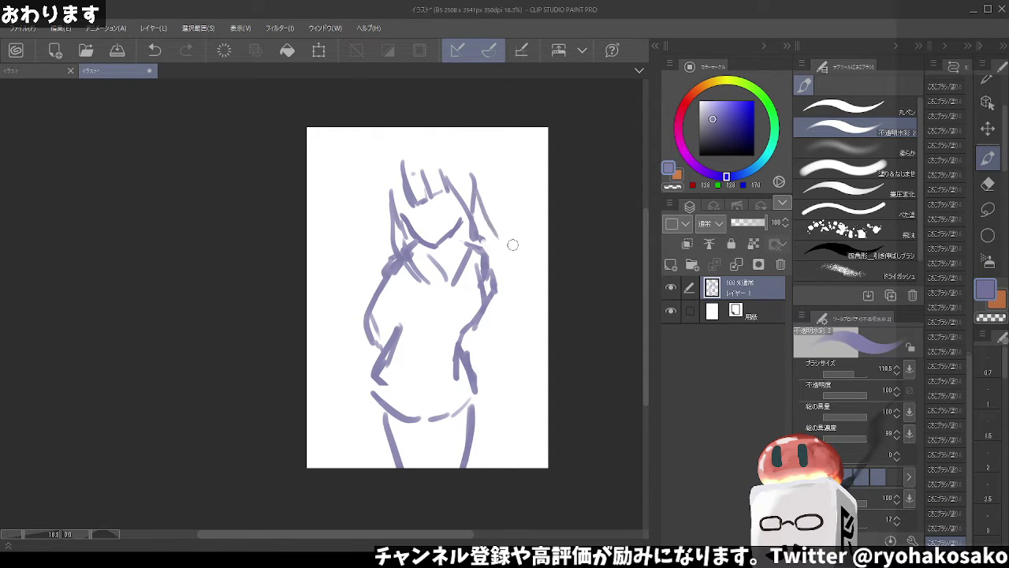
key(ctrl+z)
drag(473, 182, 497, 268)
Extend the left outline into an outstretched arm stroke and erase the lower leg lines
drag(369, 297, 346, 337)
key(ctrl+z)
mouse_move(368, 301)
mouse_down()
mouse_move(330, 356)
mouse_move(356, 369)
mouse_move(347, 397)
mouse_up()
key(ctrl+z)
key(ctrl+z)
key(ctrl+z)
key(ctrl+z)
drag(382, 279, 361, 314)
drag(481, 218, 498, 251)
drag(361, 305, 327, 354)
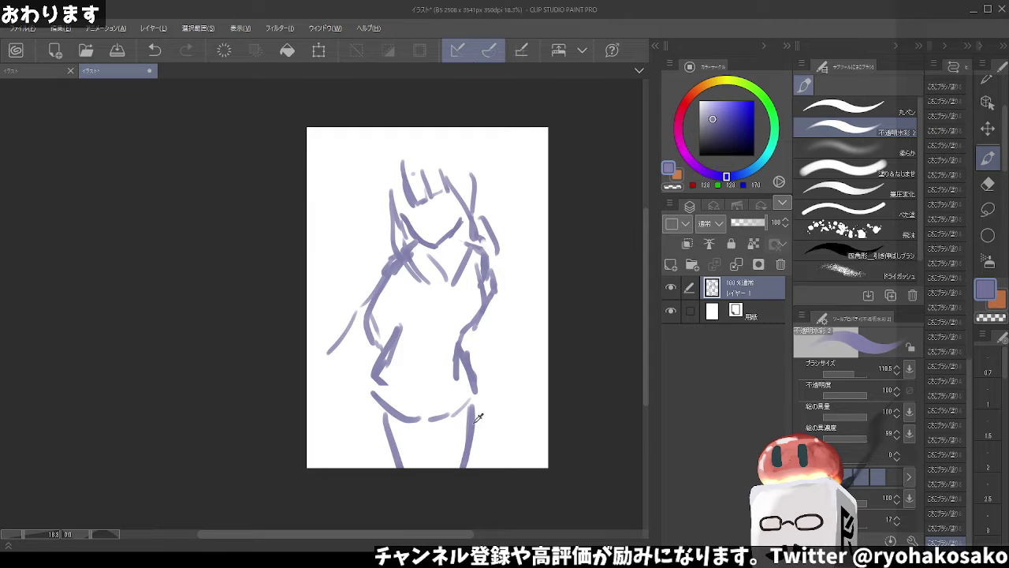
key(c)
drag(390, 418, 396, 473)
Erase the old leg lines and redraw the curved left leg to the page bottom
mouse_move(470, 422)
mouse_down()
mouse_move(481, 450)
mouse_move(462, 465)
mouse_up()
key(c)
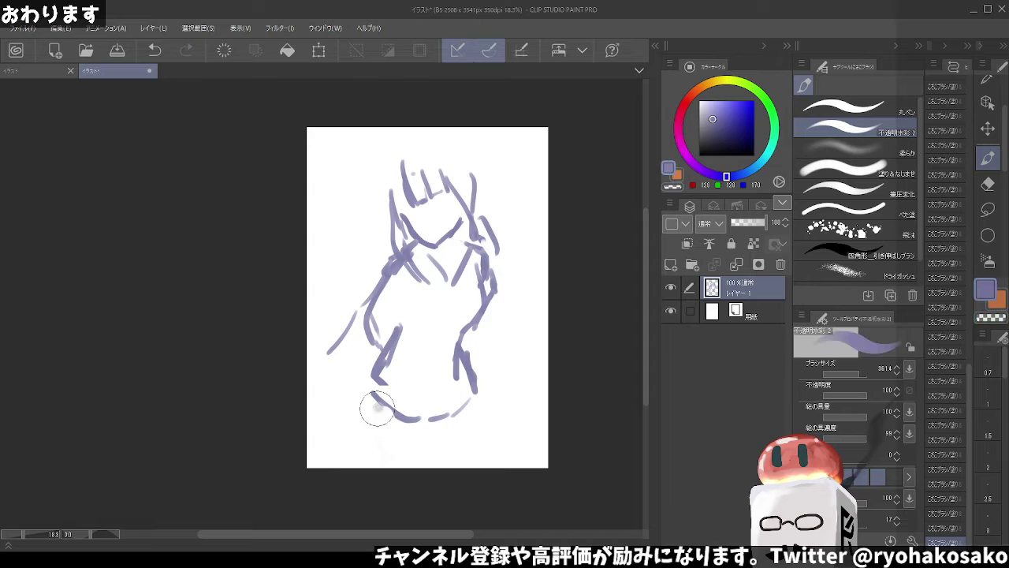
drag(373, 397, 385, 465)
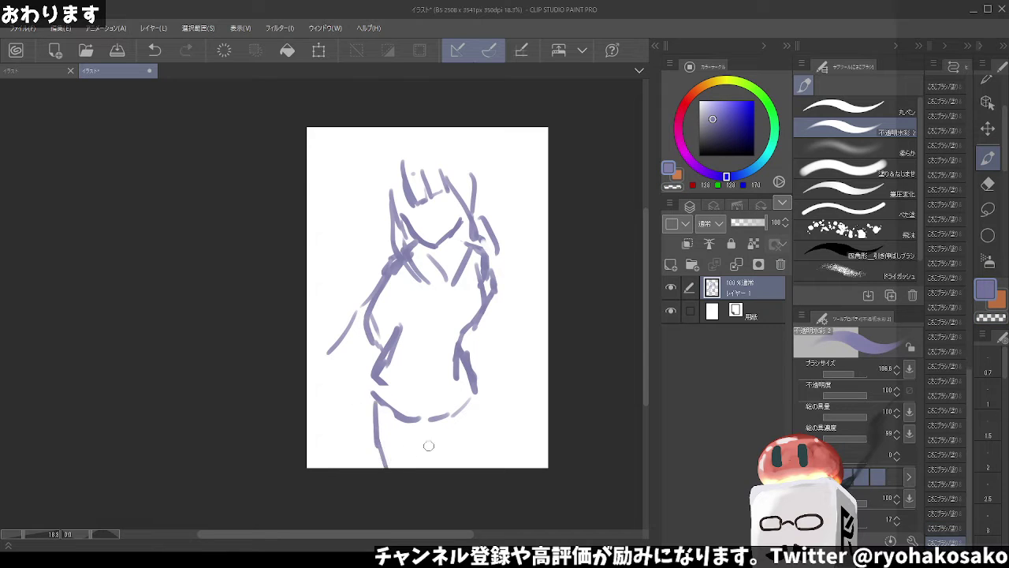
key(ctrl+z)
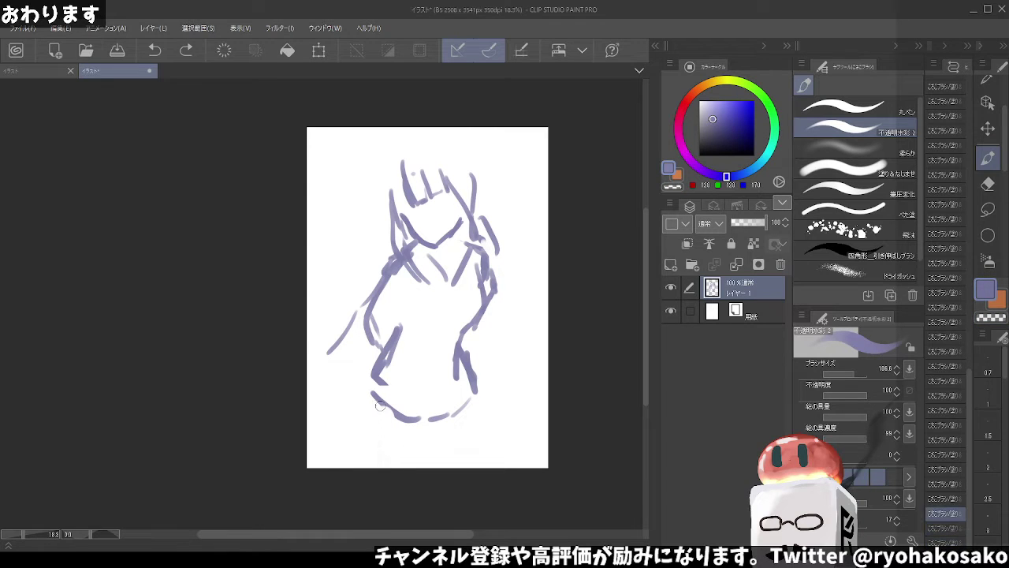
drag(374, 398, 395, 467)
Redraw the right leg as a straight line and erase part of the crotch curve
drag(469, 402, 466, 464)
key(ctrl+z)
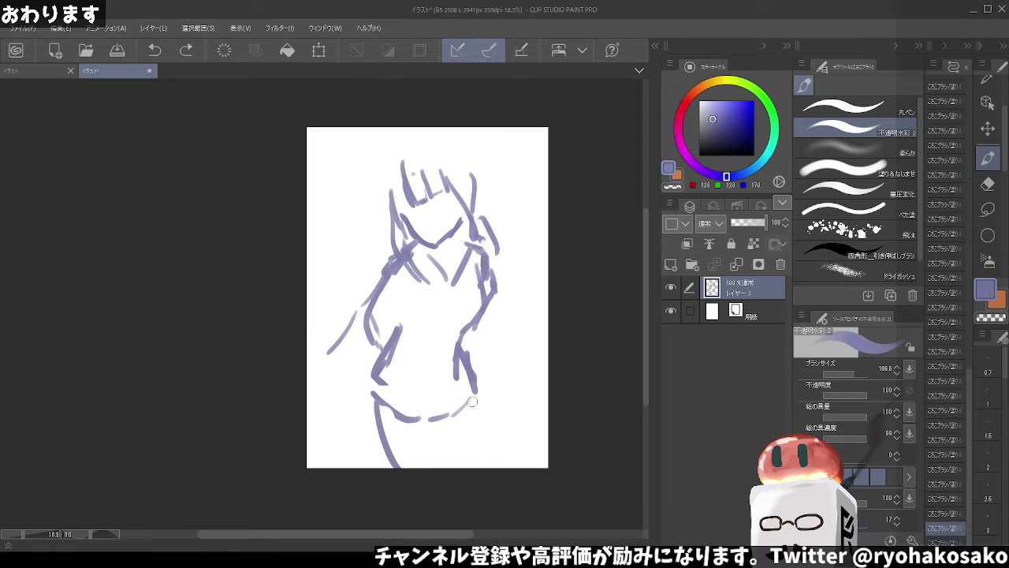
mouse_move(471, 355)
mouse_down()
mouse_move(485, 390)
mouse_move(420, 431)
mouse_up()
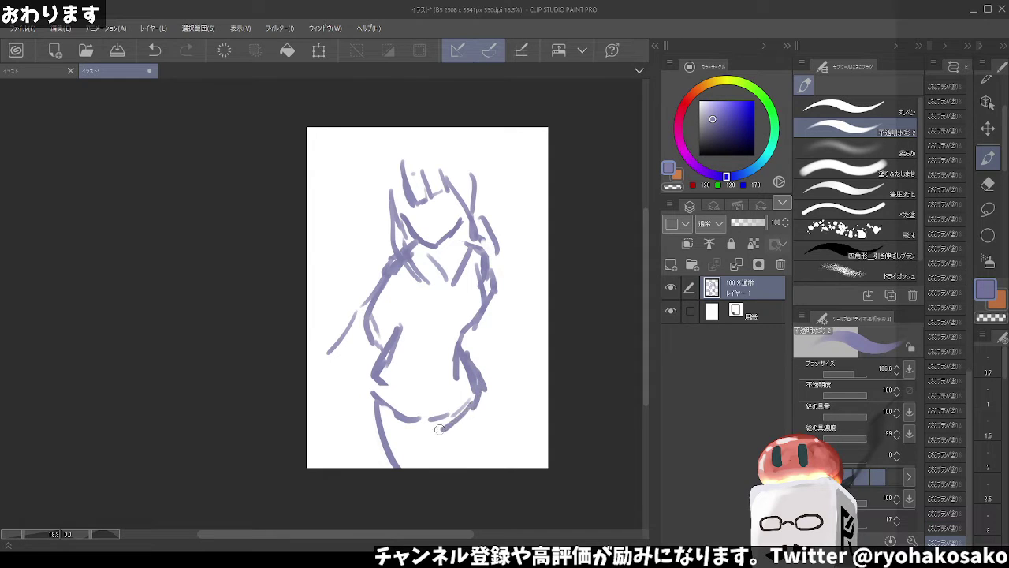
drag(476, 406, 471, 447)
key(ctrl+z)
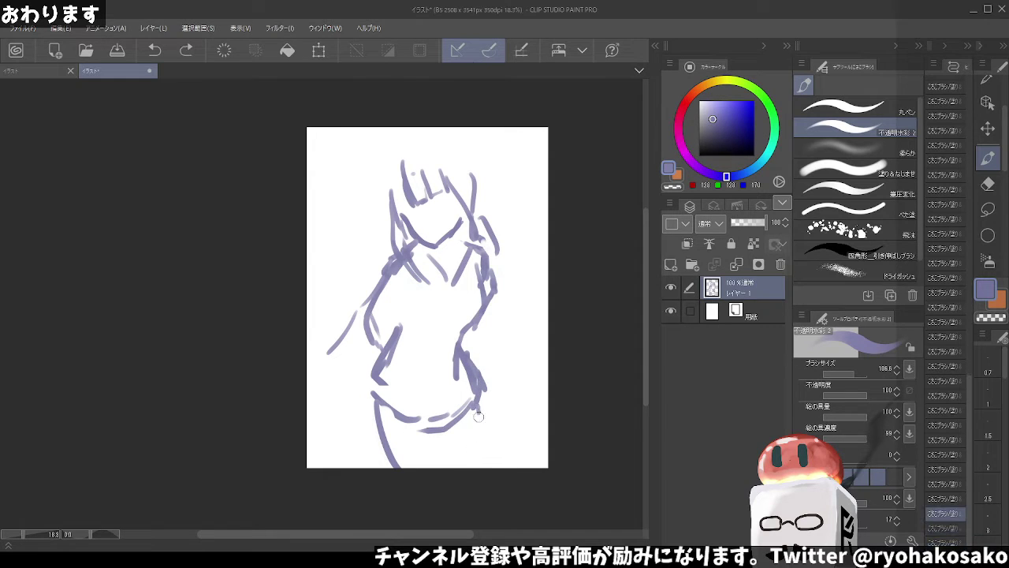
drag(479, 406, 479, 465)
key(c)
drag(465, 406, 450, 412)
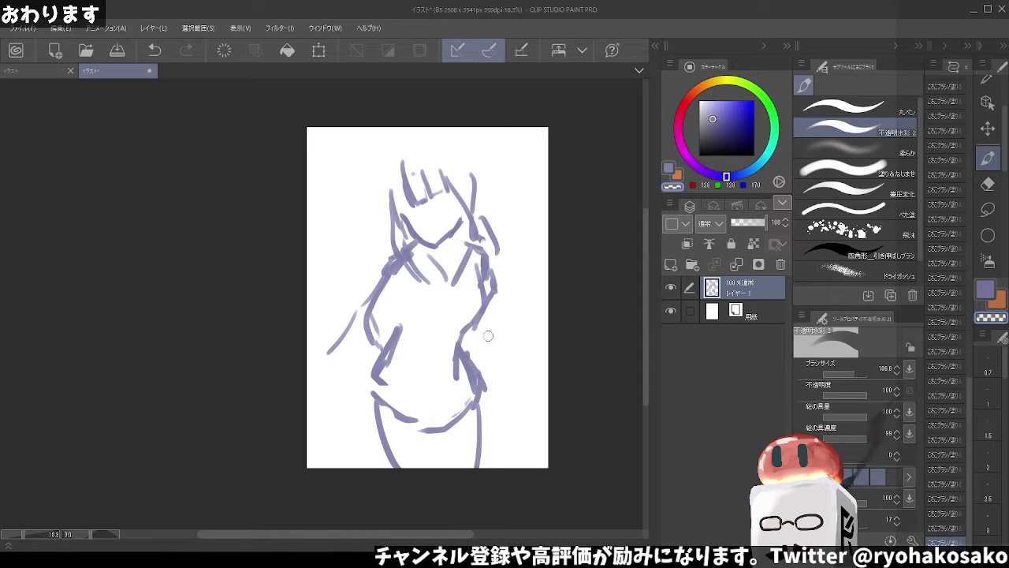
Flip the canvas horizontally, recentre the page, and add a short stroke near the neck
key(h)
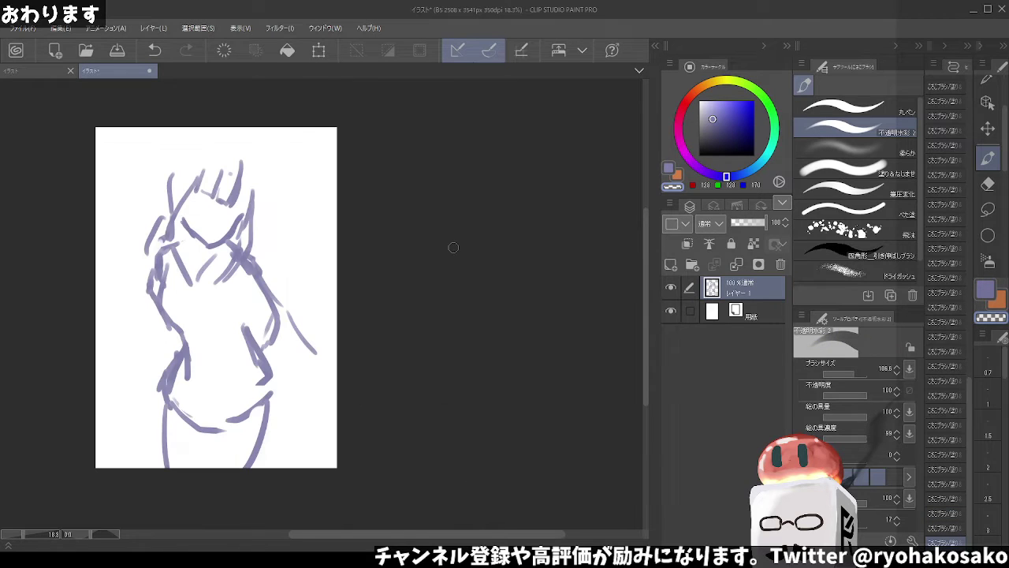
drag(331, 149, 570, 150)
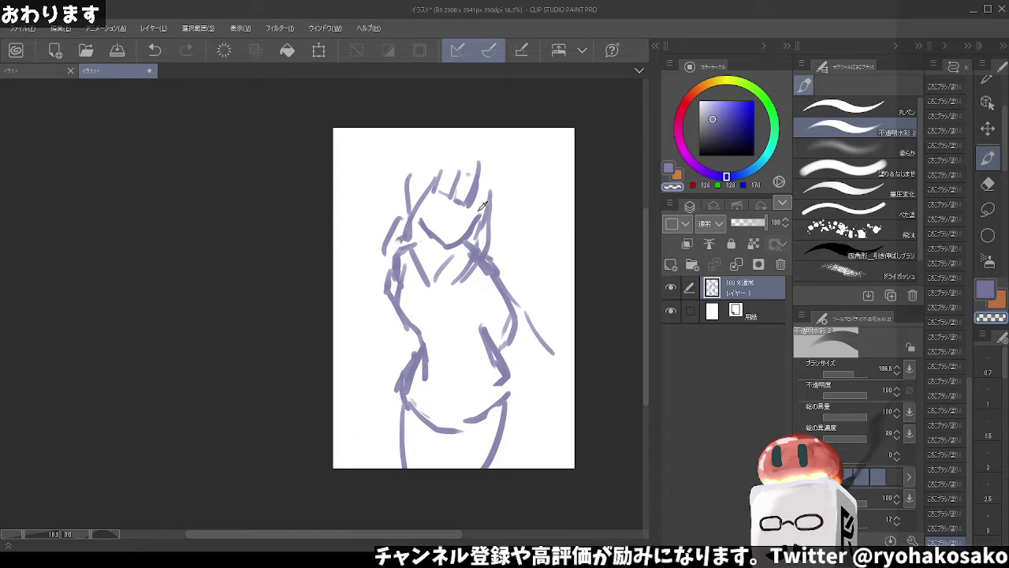
key(c)
key(c)
key(c)
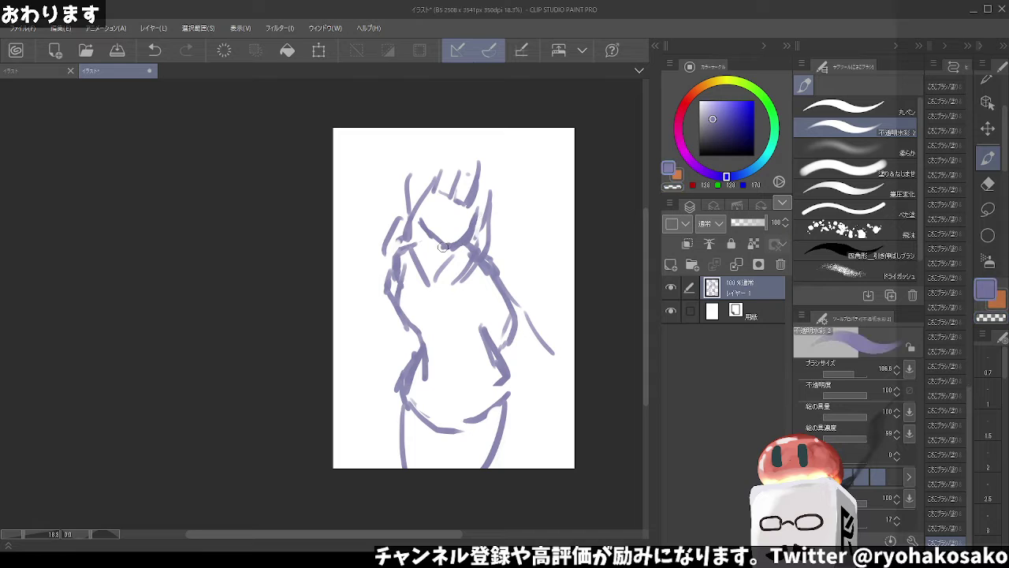
key(ctrl+z)
drag(447, 244, 430, 236)
key(m)
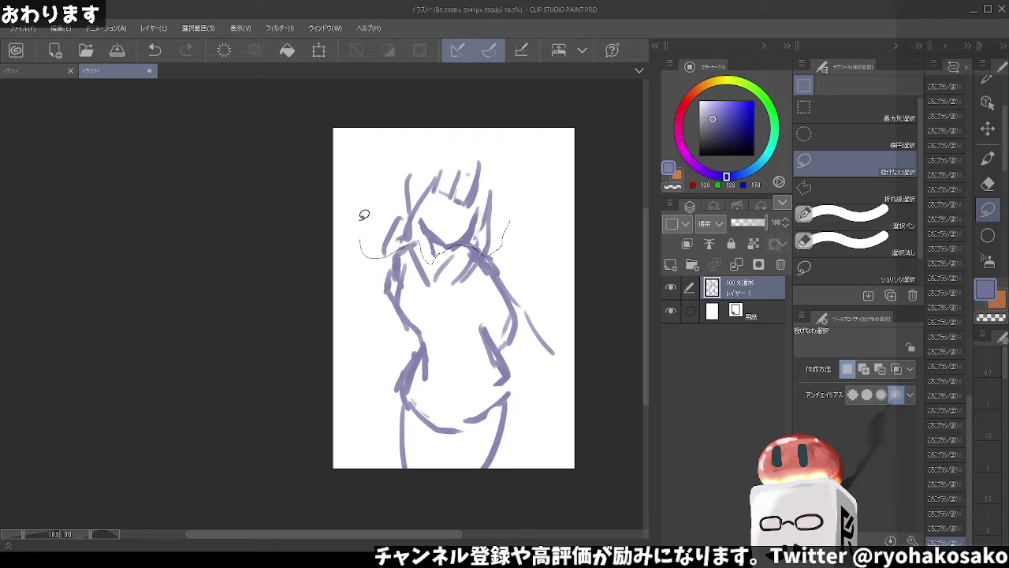
Lasso the head and hair, nudge it slightly left with the Move tool, and deselect
drag(446, 247, 552, 201)
key(k)
drag(455, 212, 465, 206)
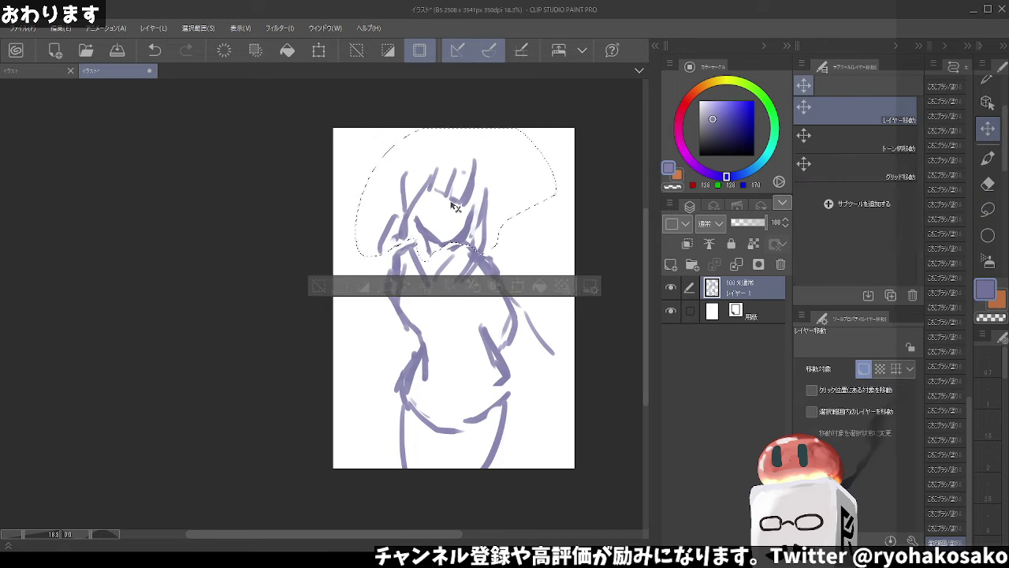
key(ctrl+d)
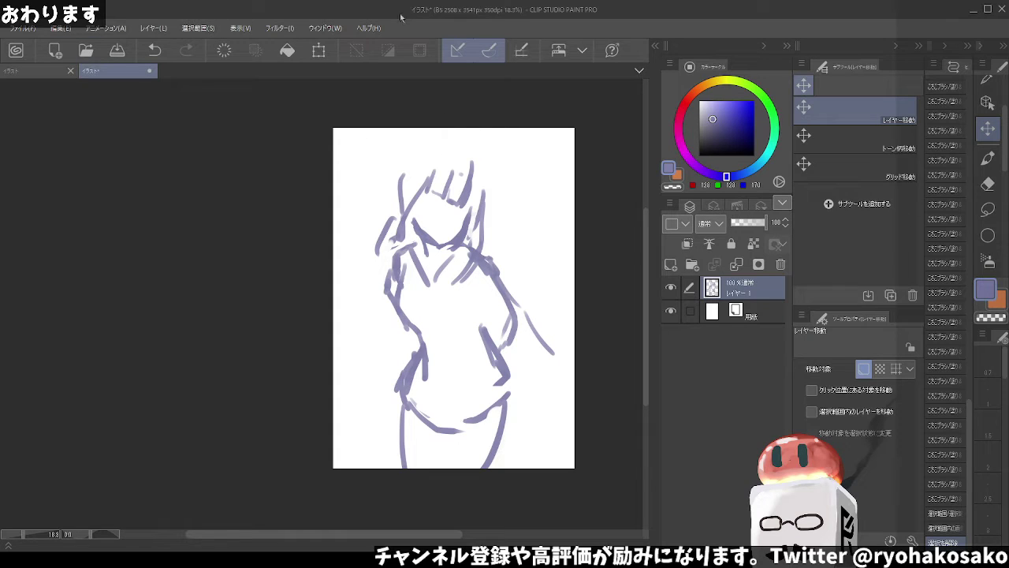
scroll(76, 81, down, 1)
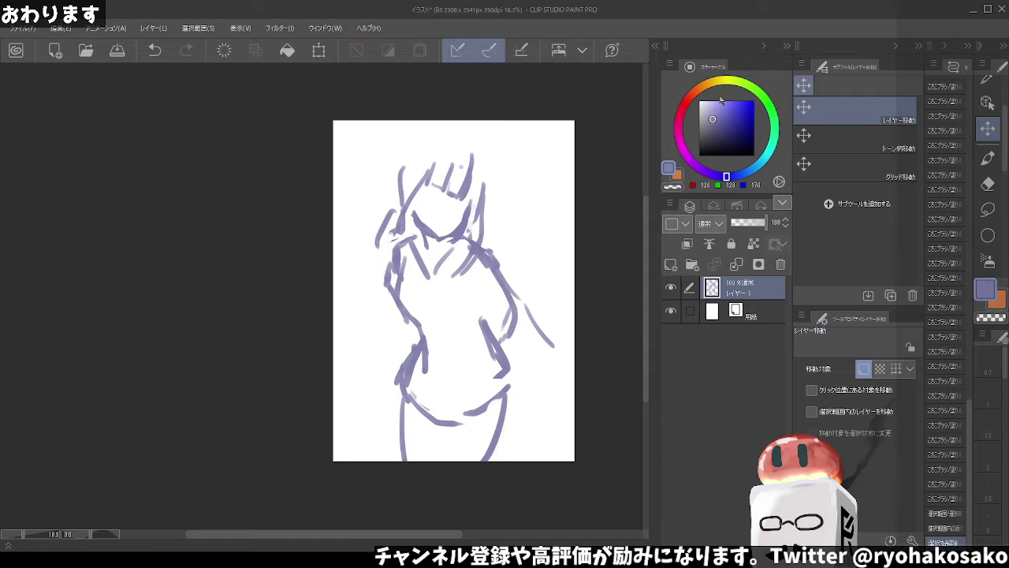
With the pen, sketch a hair strand down the right side of the head, redrawing it until it fits
click(987, 158)
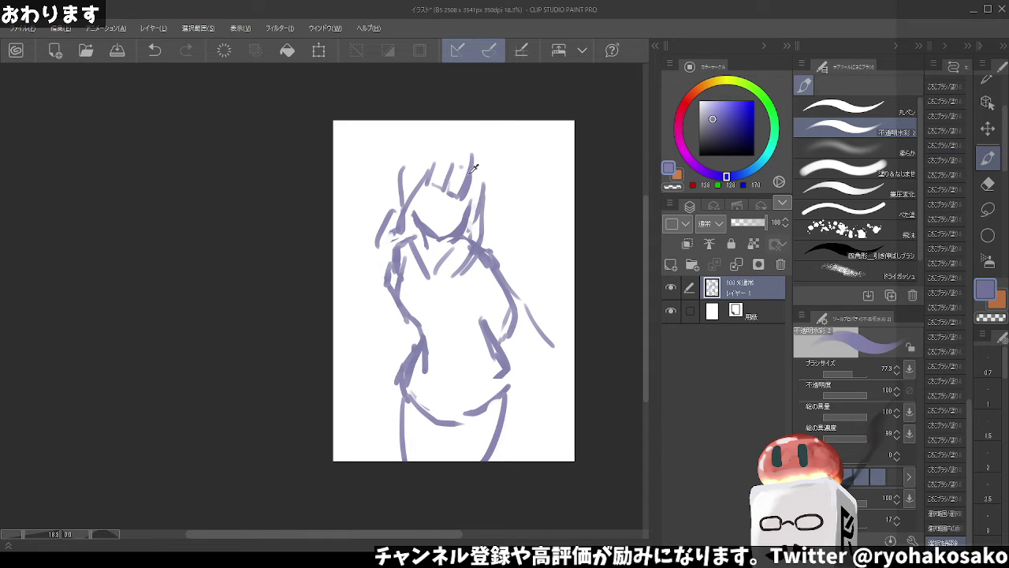
drag(474, 154, 478, 213)
key(ctrl+z)
key(ctrl+z)
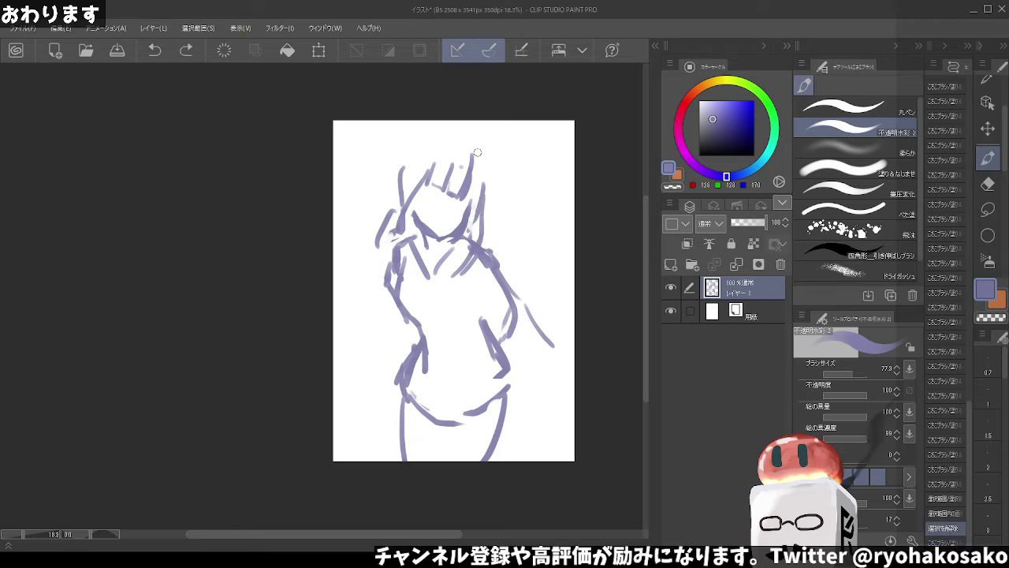
drag(475, 151, 477, 207)
Draw flowing hair strands down the left side of the face and figure
key(ctrl+z)
drag(473, 152, 470, 222)
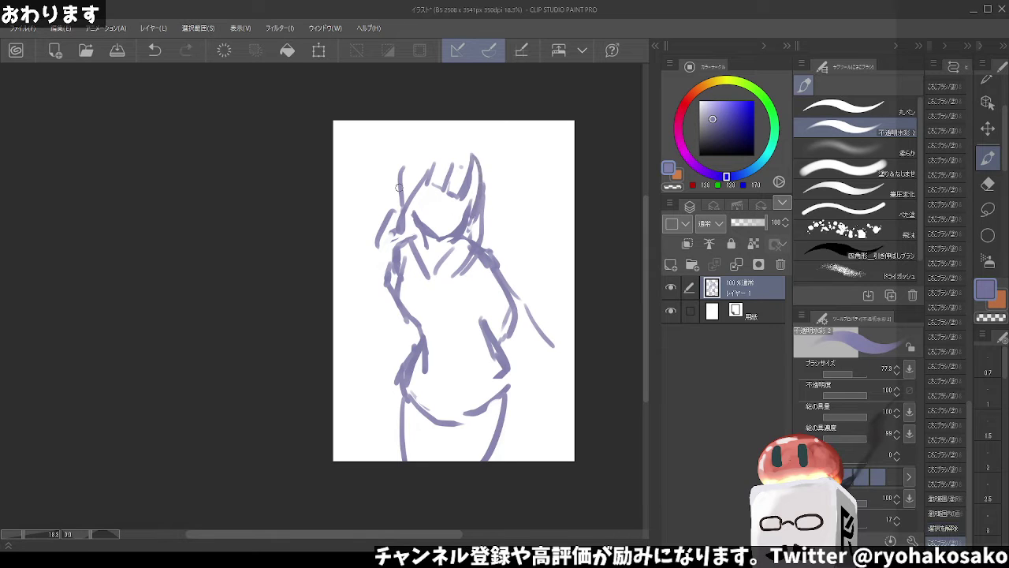
mouse_move(409, 169)
mouse_down()
mouse_move(395, 251)
mouse_move(394, 227)
mouse_move(375, 272)
mouse_up()
key(ctrl+z)
key(ctrl+z)
drag(387, 211, 372, 269)
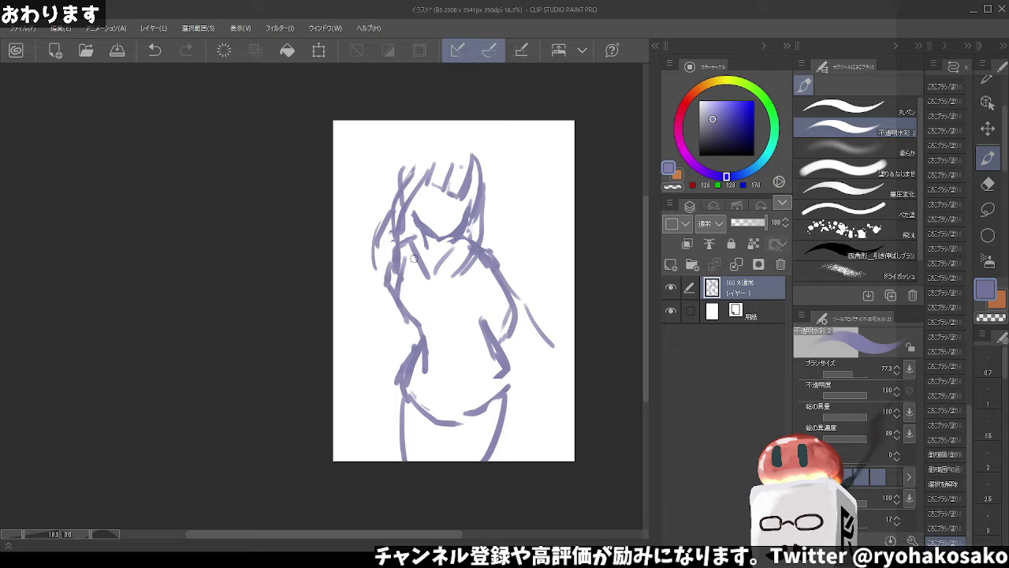
mouse_move(387, 235)
mouse_down()
mouse_move(363, 290)
mouse_move(377, 312)
mouse_up()
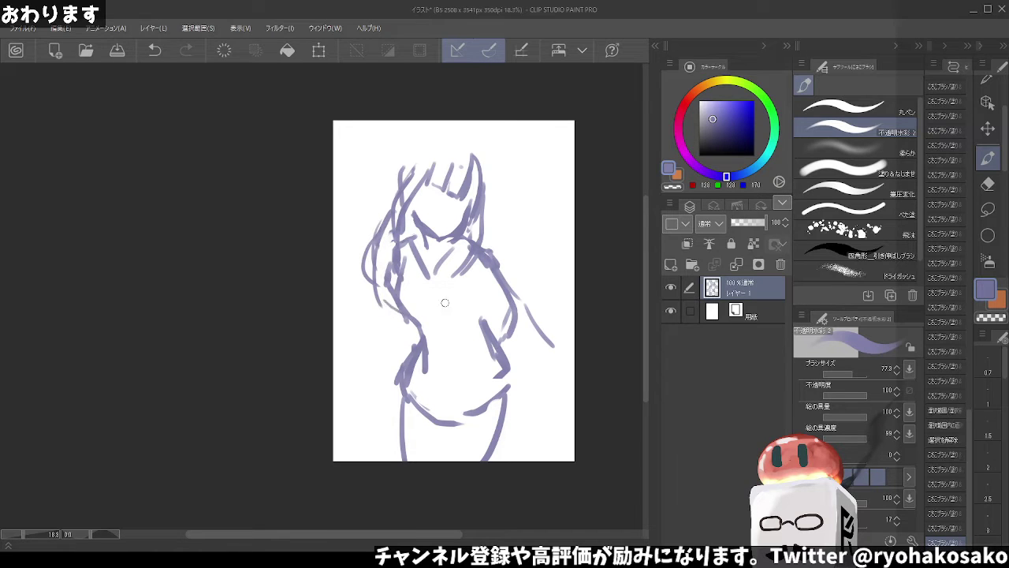
Draw hair flowing down the figure's right side and trim its tail with the transparent colour
drag(485, 217, 544, 335)
key(ctrl+z)
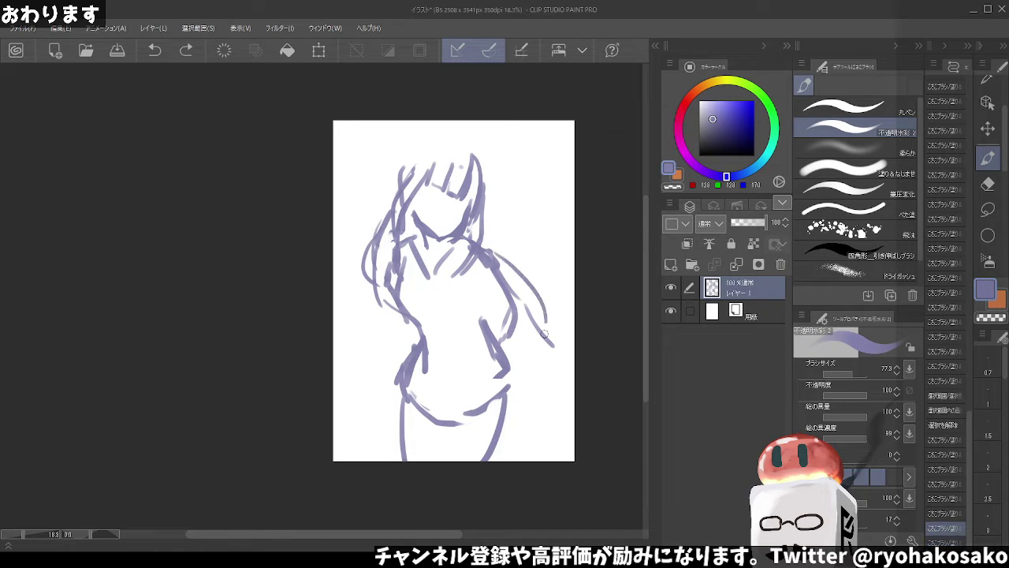
key(ctrl+z)
drag(489, 253, 540, 364)
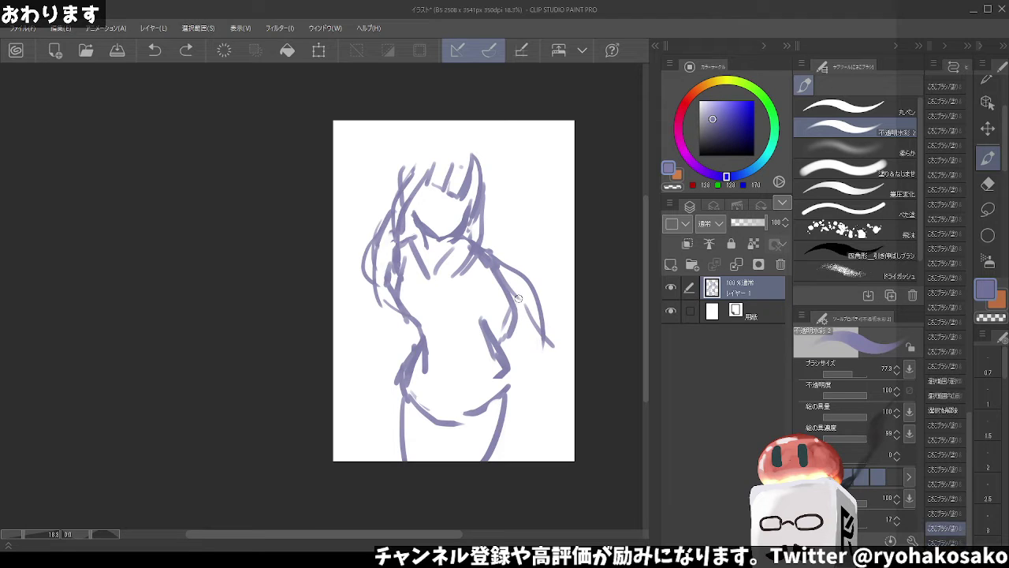
key(ctrl+z)
drag(500, 279, 540, 362)
key(ctrl+z)
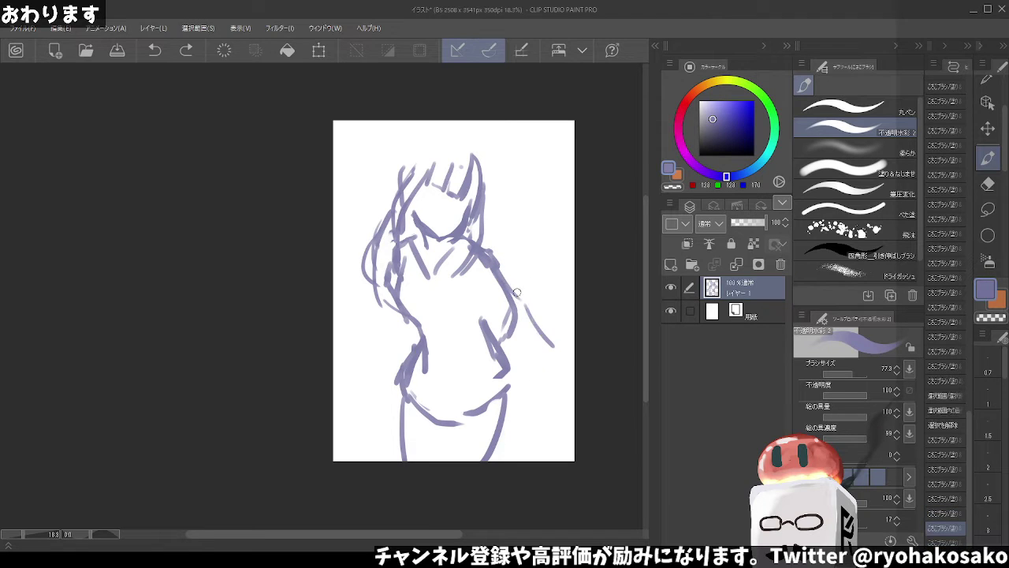
drag(532, 301, 547, 349)
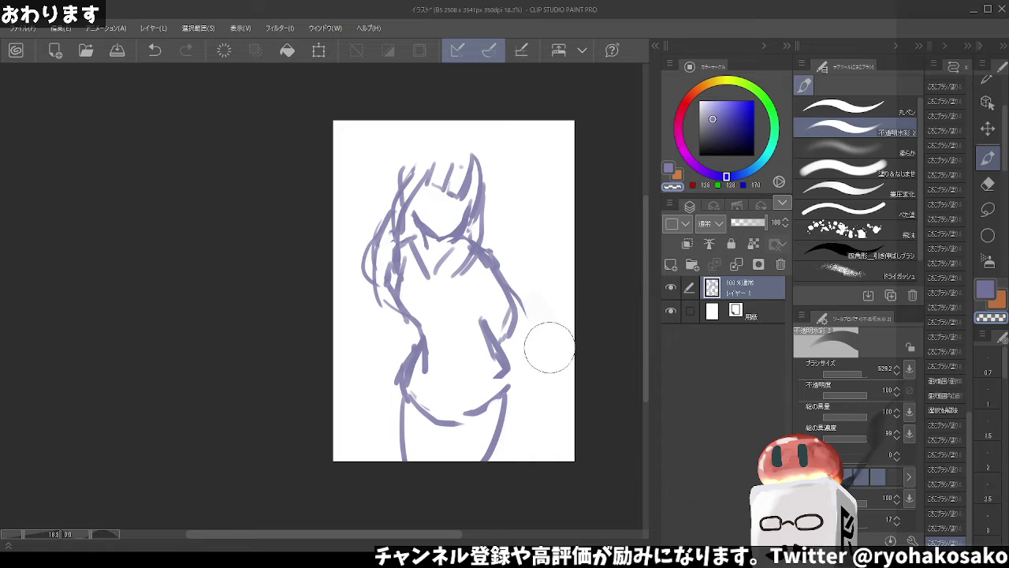
Refine the right-side hair with a finer brush and a curved strand sweeping right
key(c)
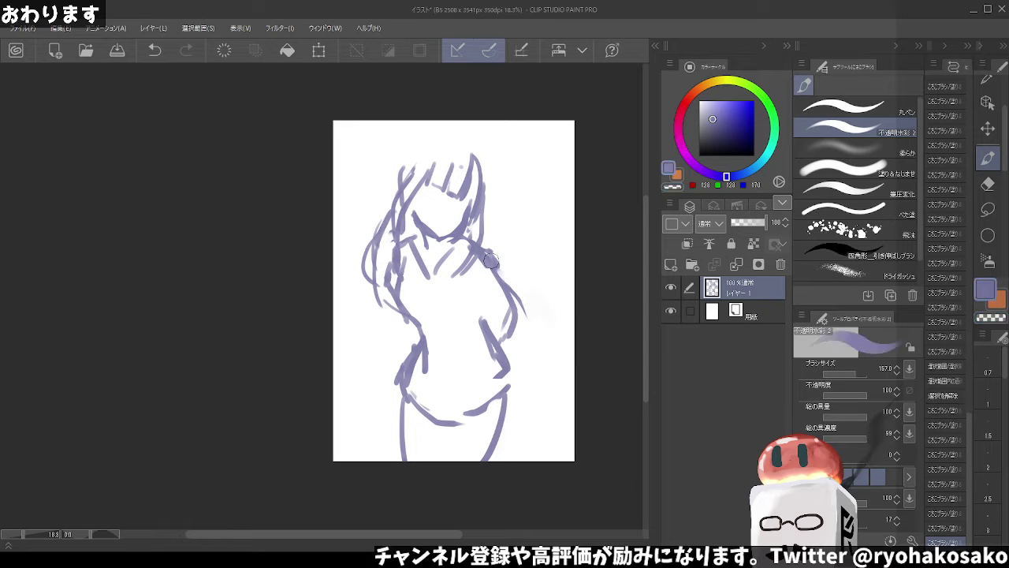
key(ctrl+z)
mouse_move(511, 278)
mouse_down()
mouse_move(496, 269)
mouse_move(532, 322)
mouse_move(520, 342)
mouse_up()
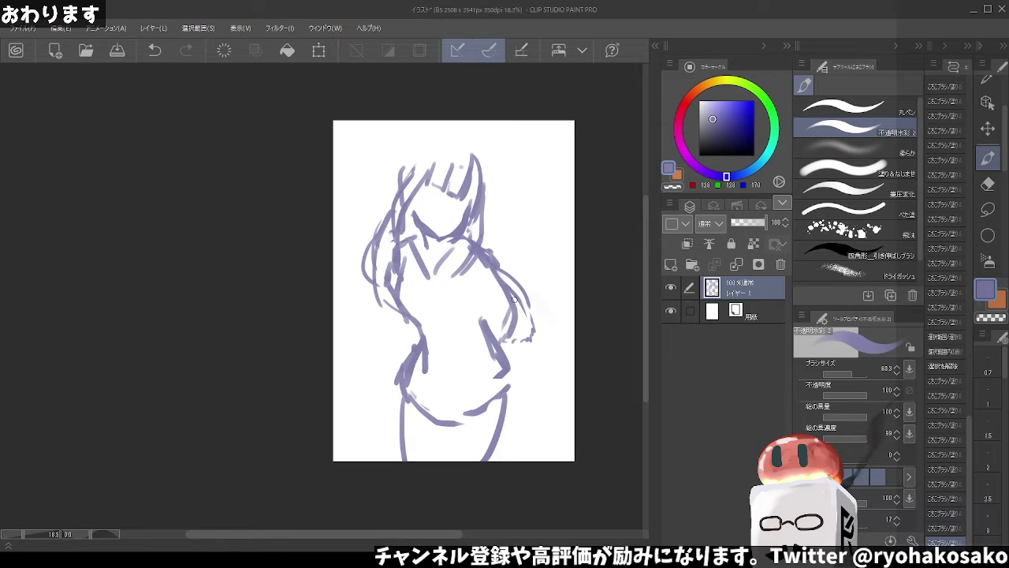
drag(500, 266, 542, 289)
key(ctrl+z)
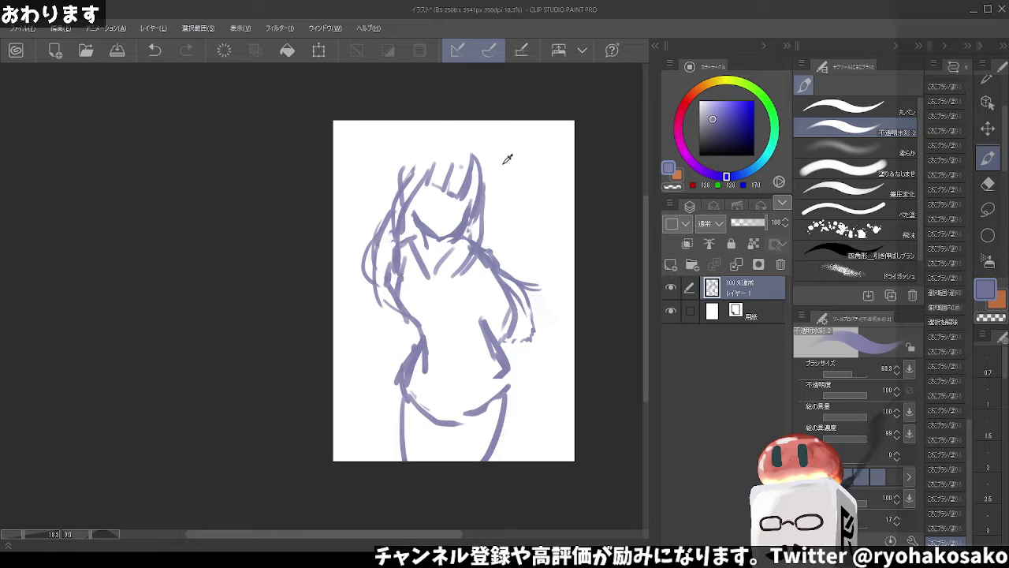
key(alt)
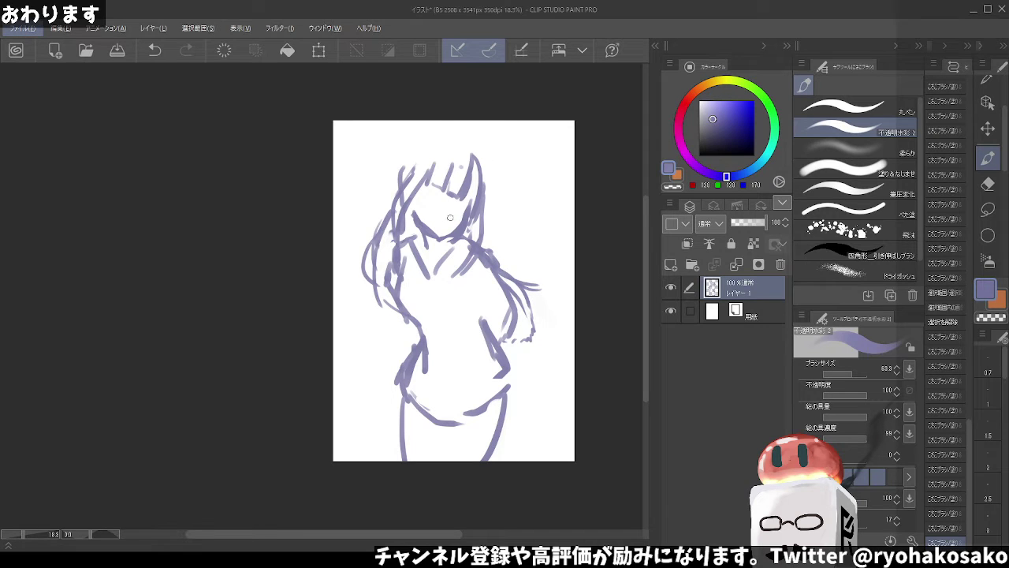
key(alt)
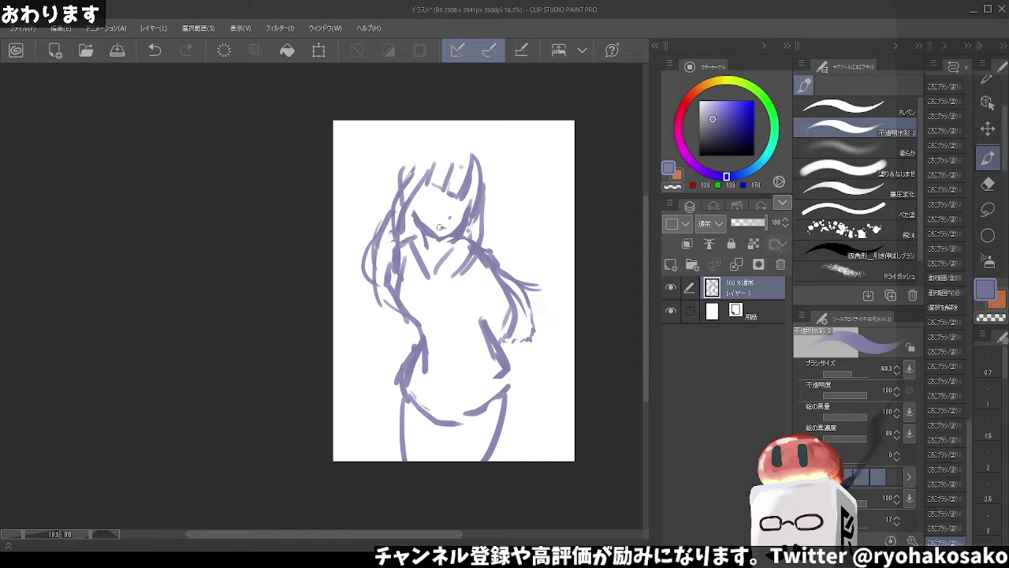
Undo stray strokes near the face and draw a small mouth
key(ctrl+z)
key(ctrl+z)
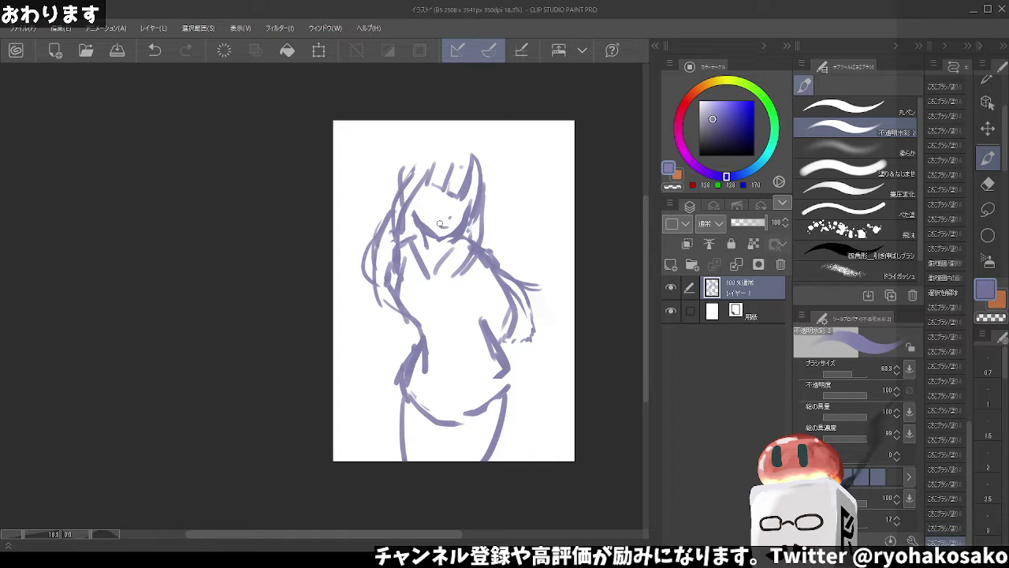
key(ctrl+z)
key(ctrl+y)
key(ctrl+z)
drag(438, 227, 448, 226)
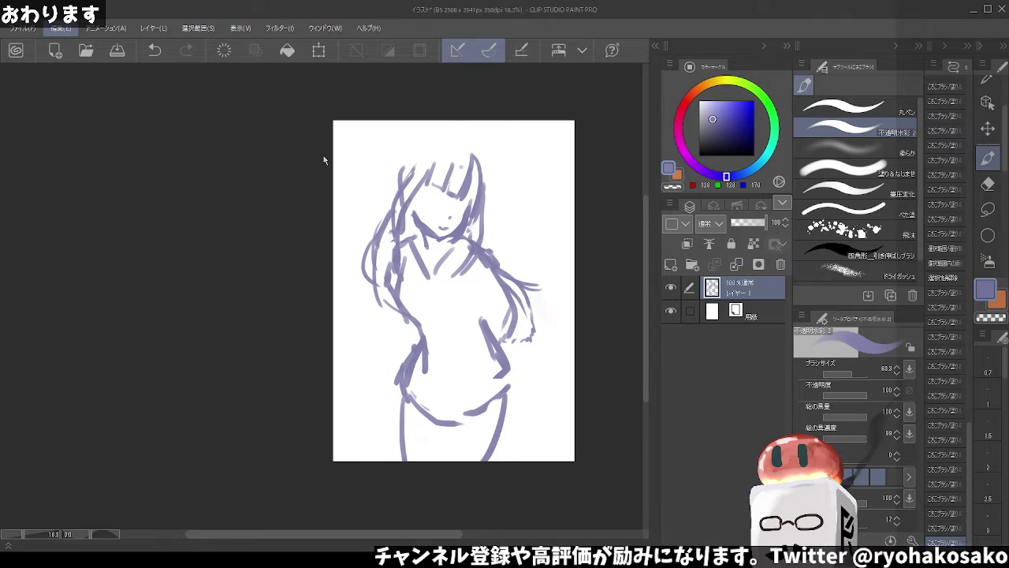
key(ctrl+t)
Scale the whole sketch up to 115% with the transform handles and nudge it upward
scroll(520, 268, down, 2)
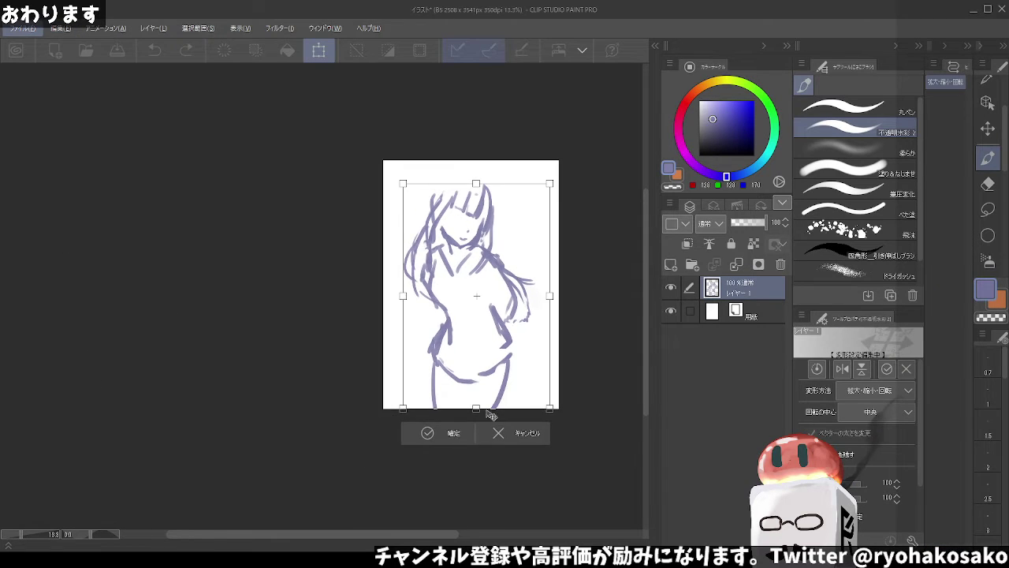
drag(489, 413, 489, 424)
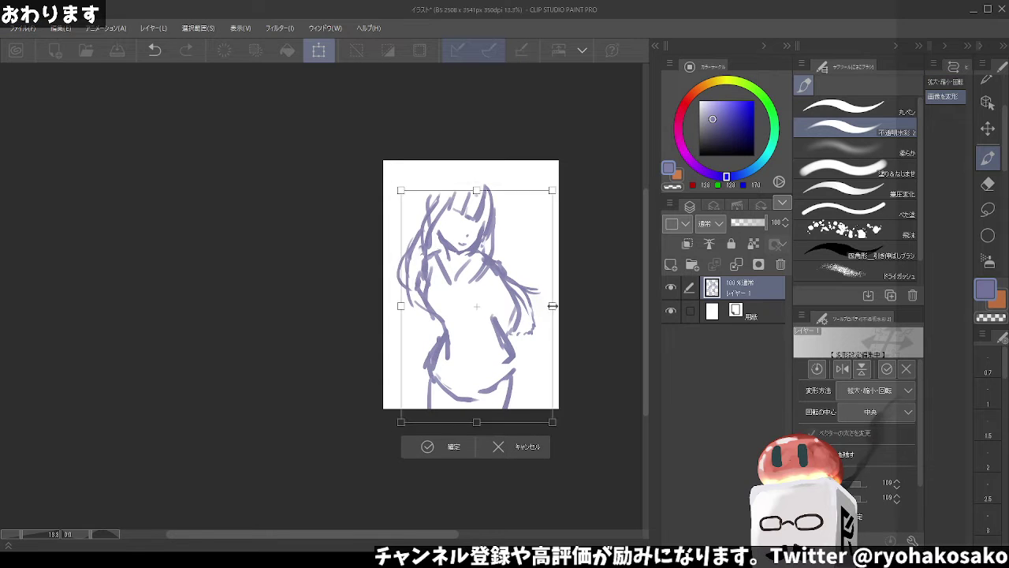
drag(553, 305, 566, 317)
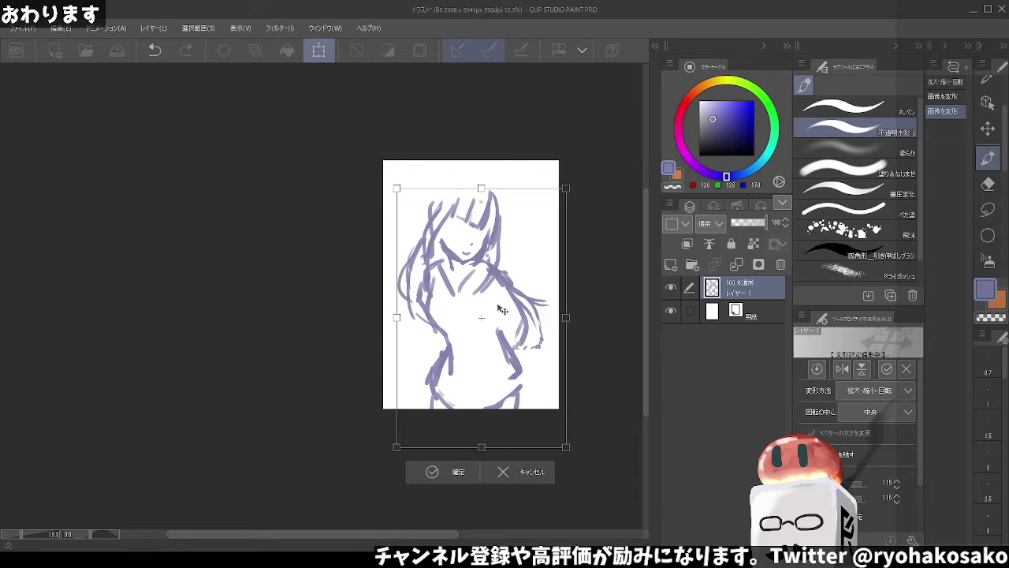
drag(498, 305, 500, 307)
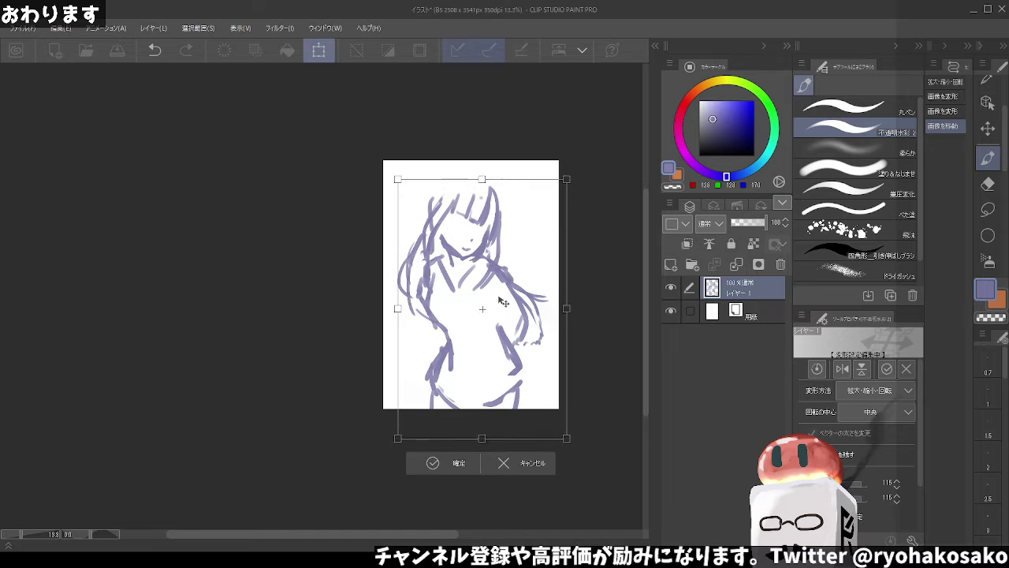
drag(463, 422, 463, 416)
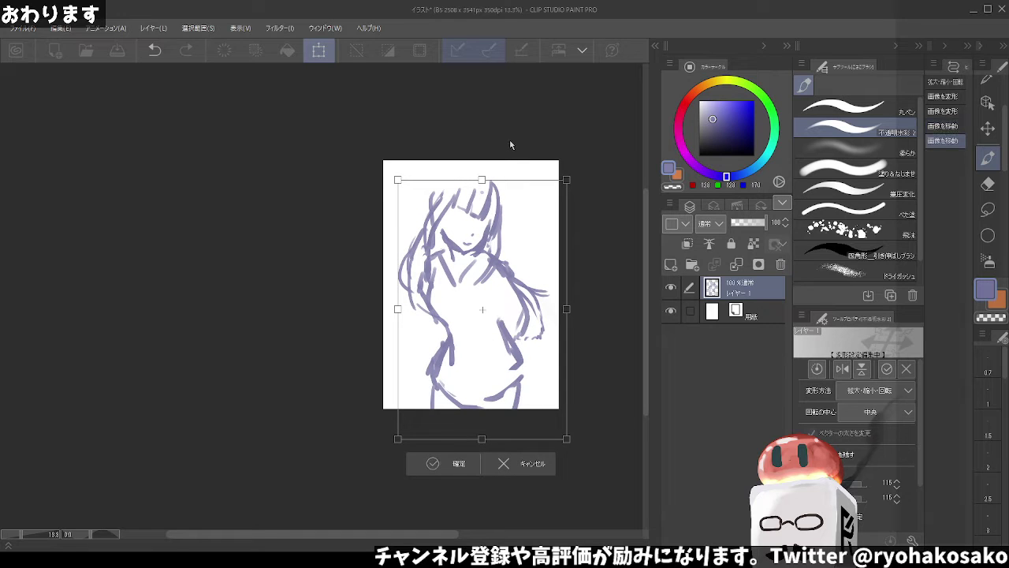
scroll(510, 145, up, 1)
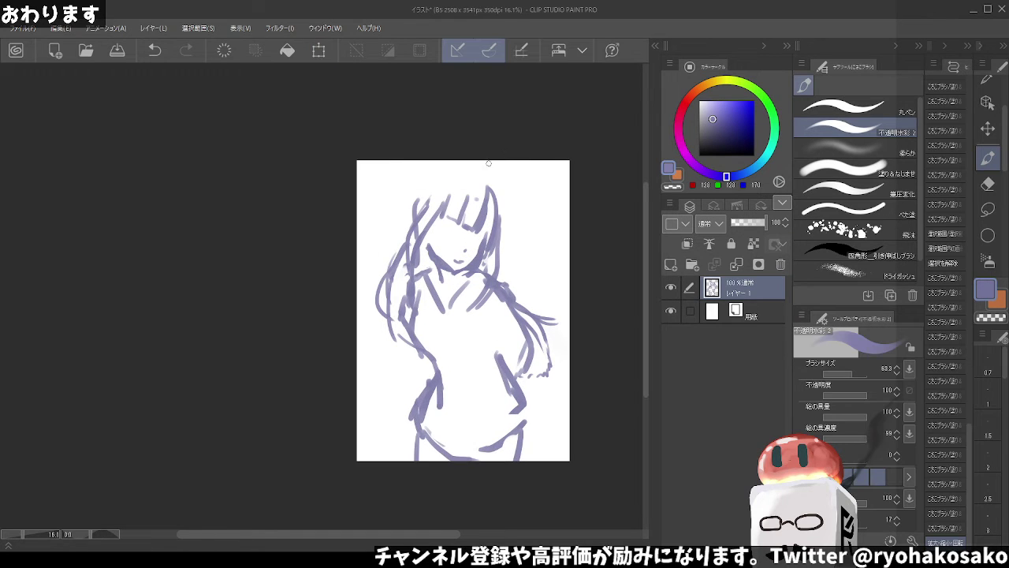
Try hair strands at the top right and top left of the head, undoing the failed ones
scroll(489, 163, up, 2)
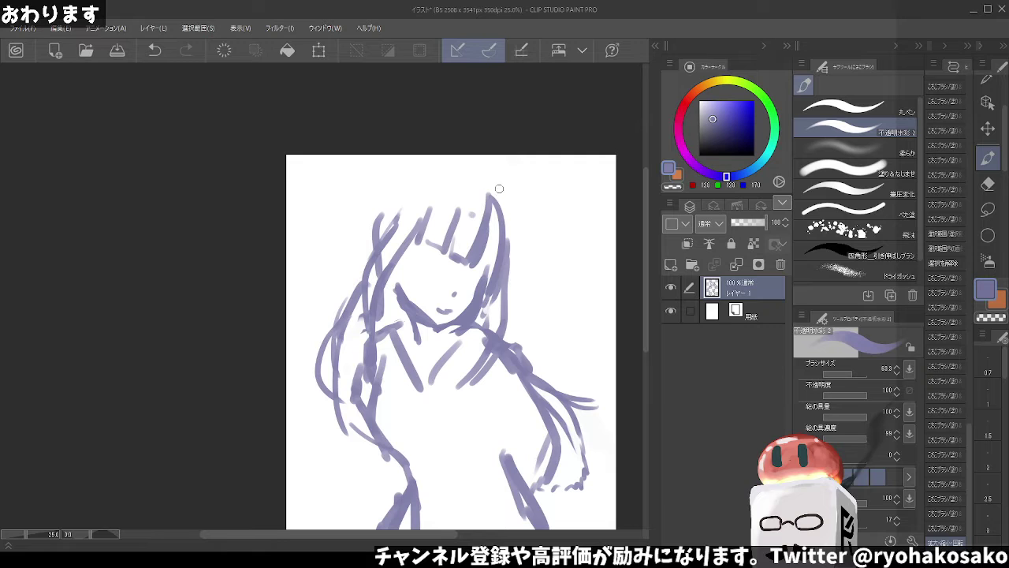
mouse_move(495, 182)
mouse_down()
mouse_move(489, 216)
mouse_move(509, 245)
mouse_up()
key(ctrl+z)
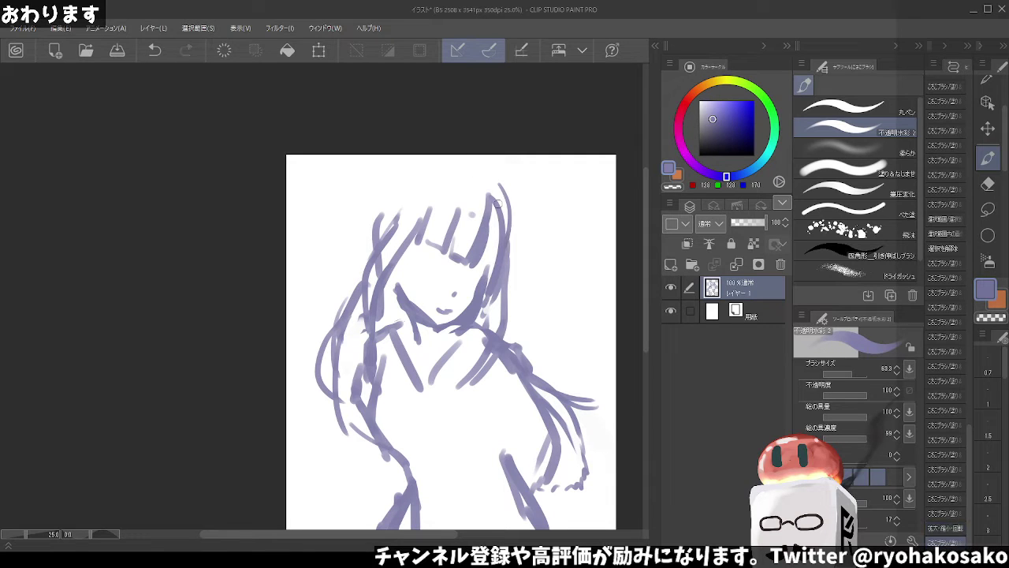
key(ctrl+z)
drag(495, 194, 484, 266)
mouse_move(411, 177)
mouse_down()
mouse_move(379, 224)
mouse_move(495, 197)
mouse_move(412, 168)
mouse_up()
key(ctrl+z)
key(ctrl+z)
key(ctrl+z)
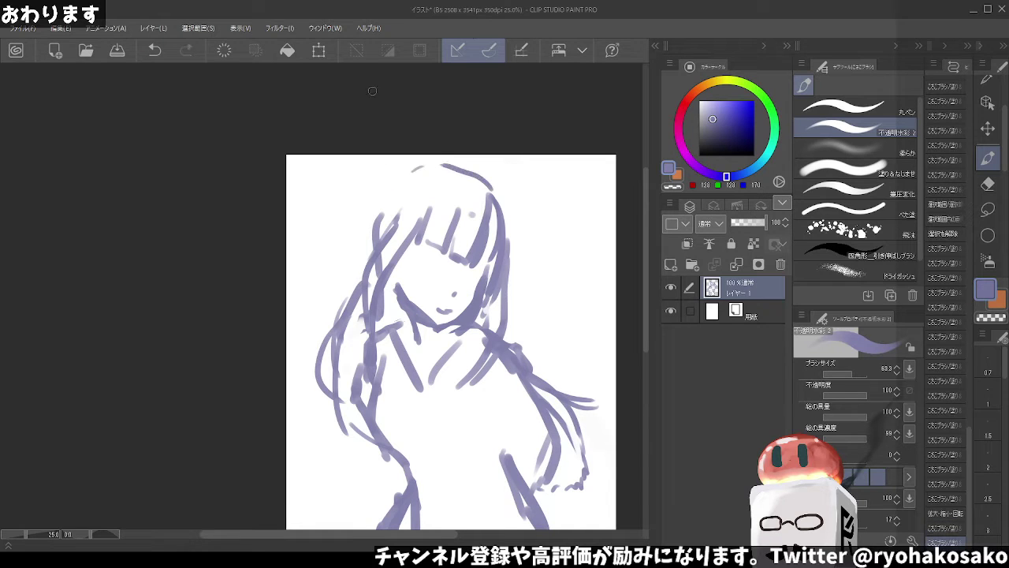
key(ctrl+z)
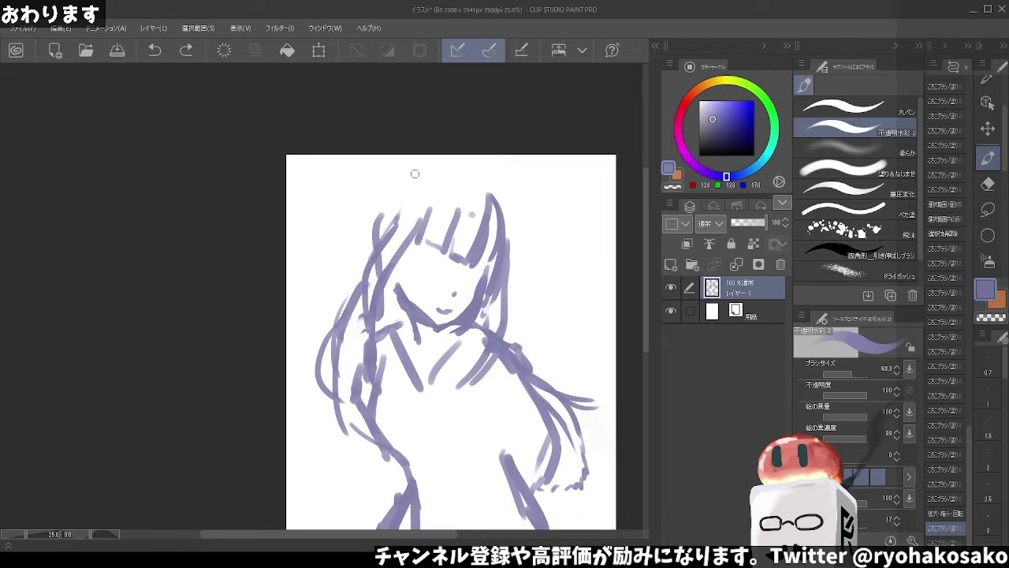
Draw the hair outline arcing over the head and down its left side, plus a trial eye
drag(479, 180, 370, 244)
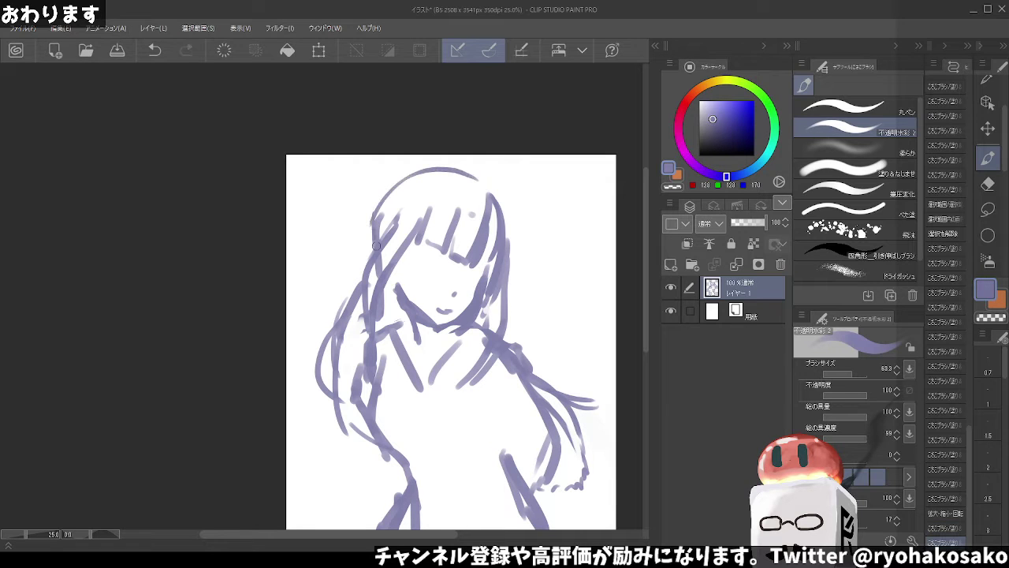
drag(380, 198, 369, 272)
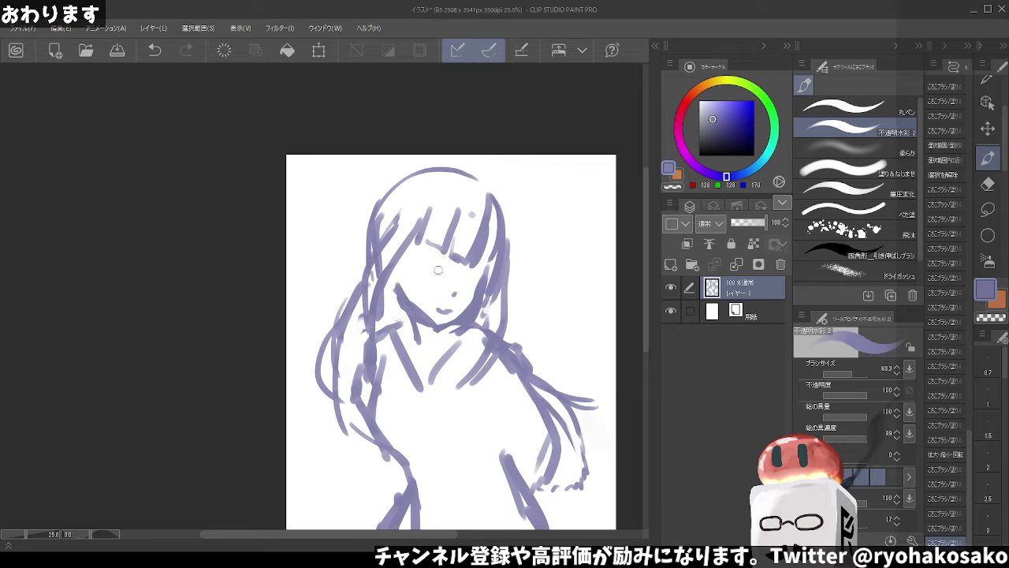
mouse_move(421, 267)
mouse_down()
mouse_move(440, 271)
mouse_move(426, 281)
mouse_move(437, 280)
mouse_move(432, 266)
mouse_move(478, 275)
mouse_move(474, 283)
mouse_move(404, 295)
mouse_move(434, 319)
mouse_move(468, 301)
mouse_up()
key(ctrl+z)
Erase stray hair lines with the transparent colour and add a small stroke near the chin
key(c)
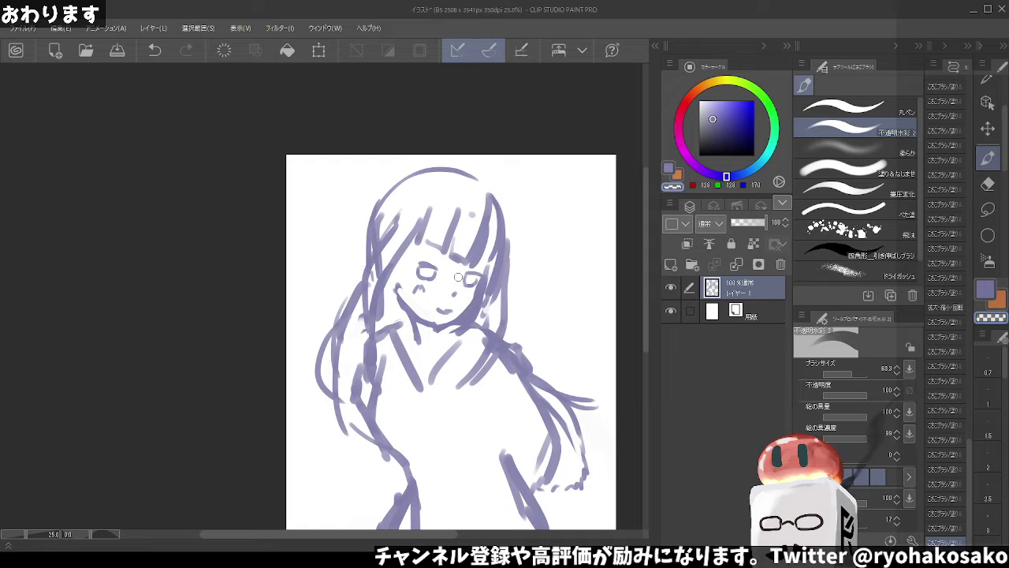
drag(413, 235, 398, 280)
key(ctrl+z)
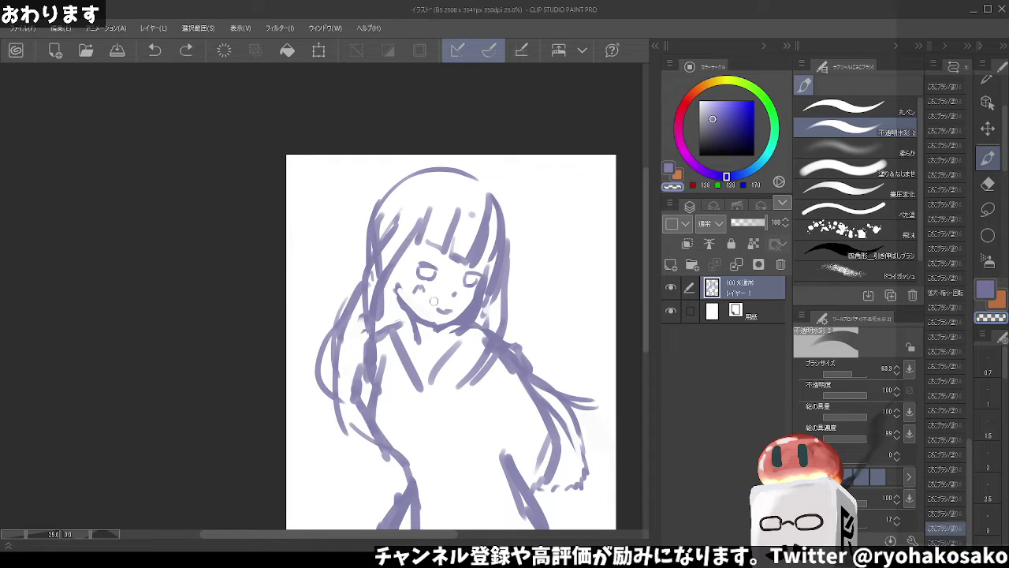
drag(448, 313, 443, 295)
key(c)
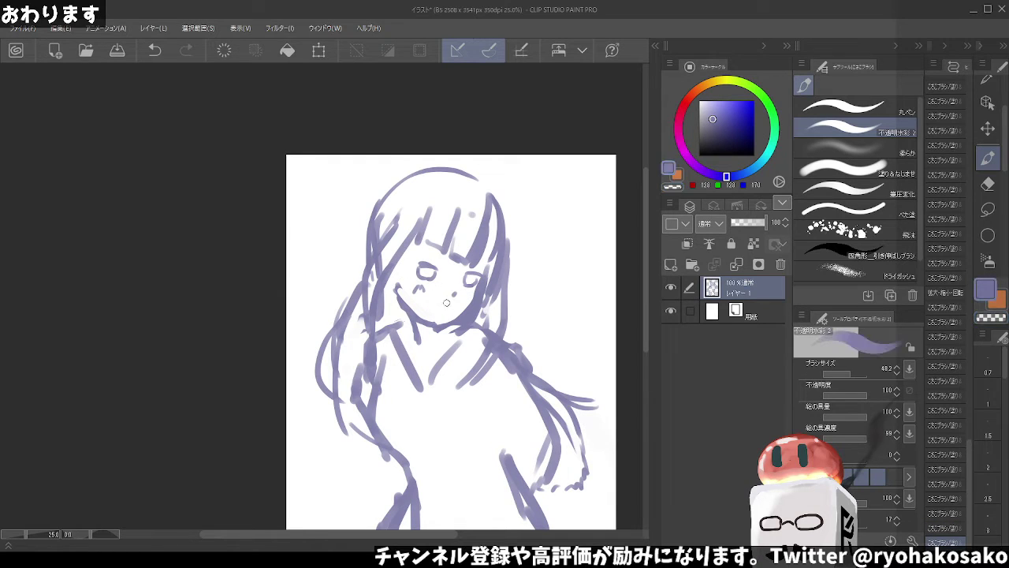
key(ctrl+z)
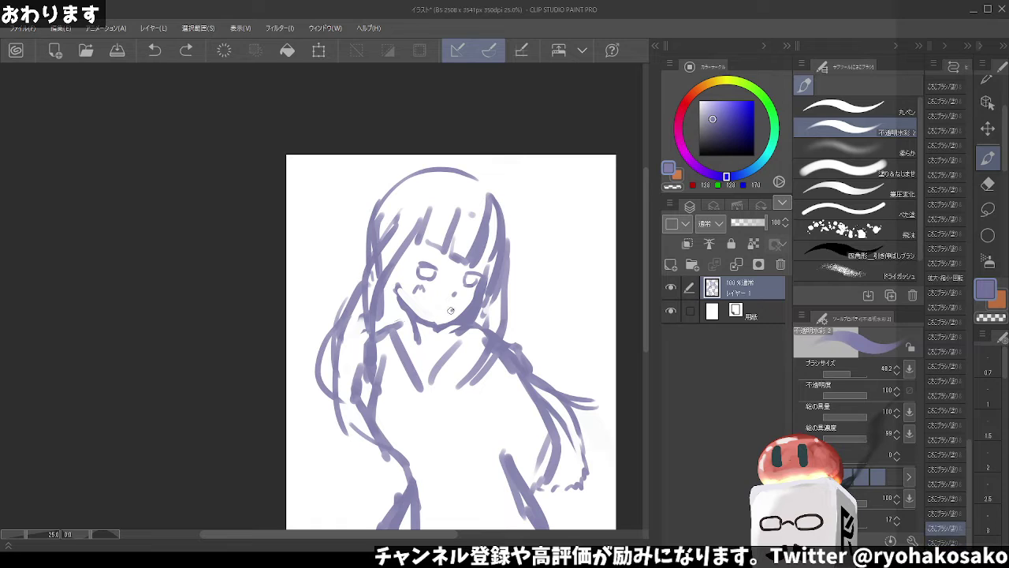
drag(451, 310, 439, 308)
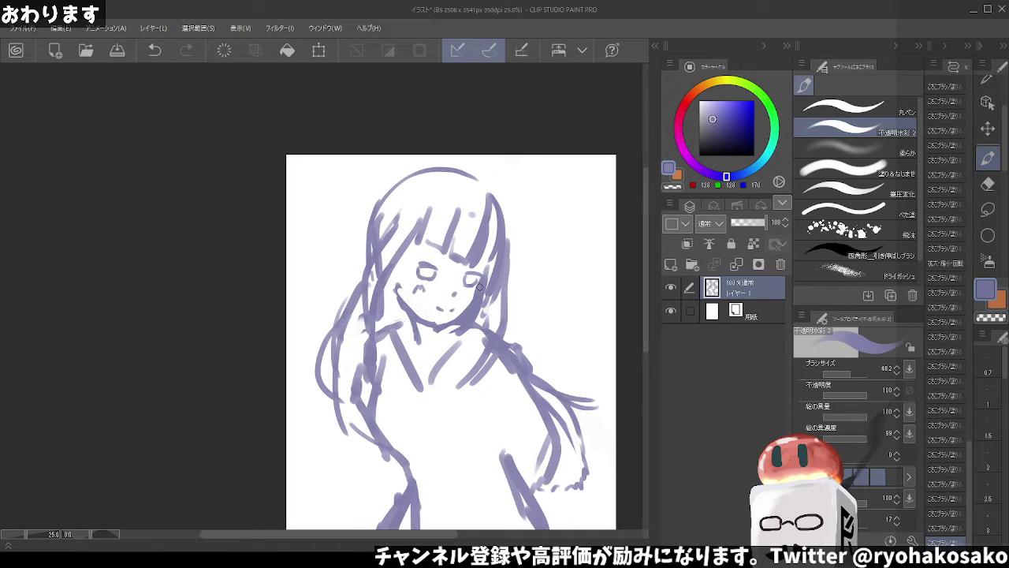
Paint bold purple strokes along the figure's right arm with a larger brush
scroll(477, 227, down, 1)
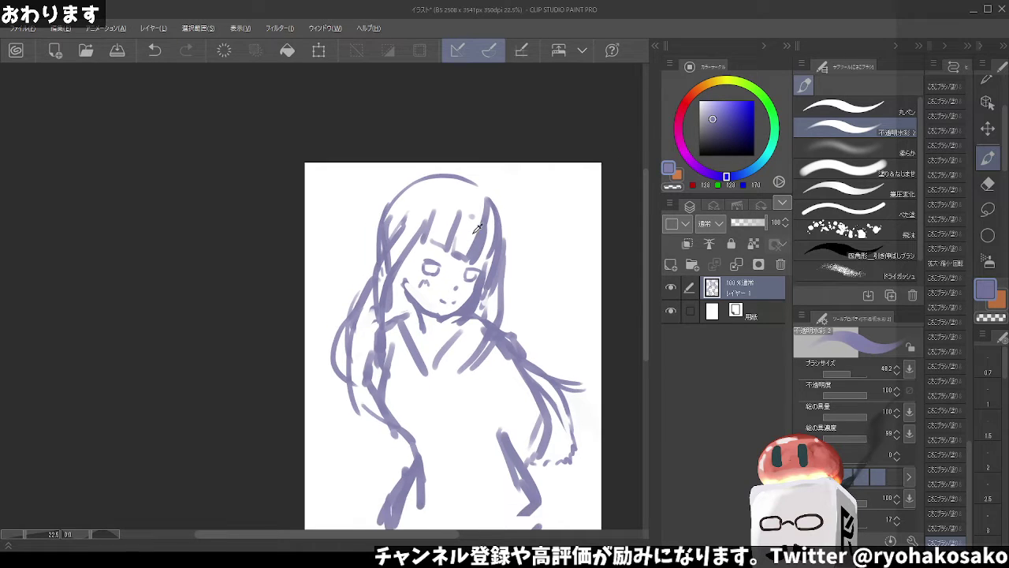
drag(364, 334, 374, 235)
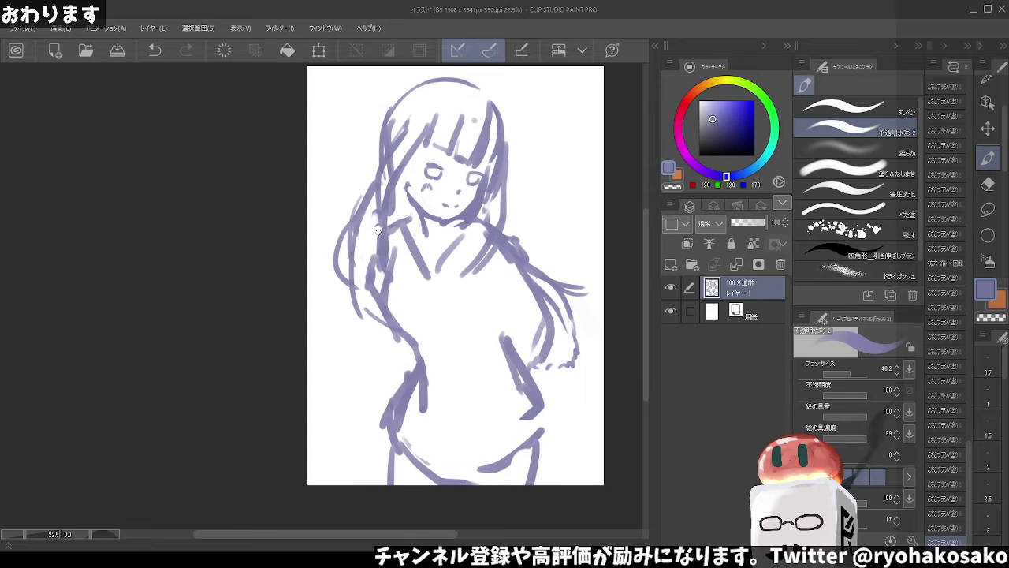
mouse_move(510, 343)
mouse_down()
mouse_move(539, 362)
mouse_move(531, 338)
mouse_move(541, 367)
mouse_move(533, 308)
mouse_move(536, 345)
mouse_up()
key(c)
drag(526, 298, 532, 346)
mouse_move(516, 260)
mouse_down()
mouse_move(544, 335)
mouse_move(513, 349)
mouse_up()
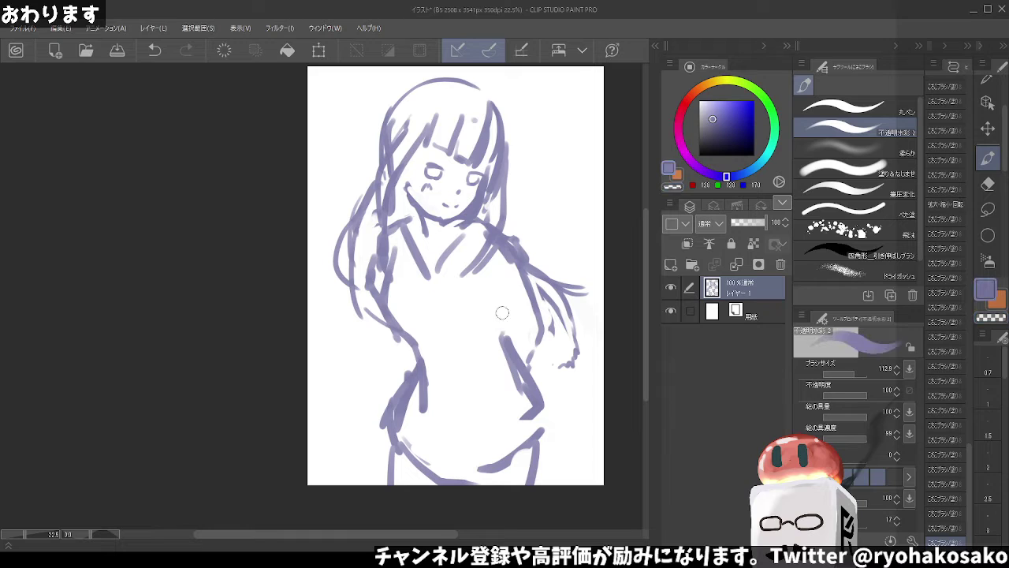
drag(498, 285, 503, 334)
drag(500, 277, 504, 334)
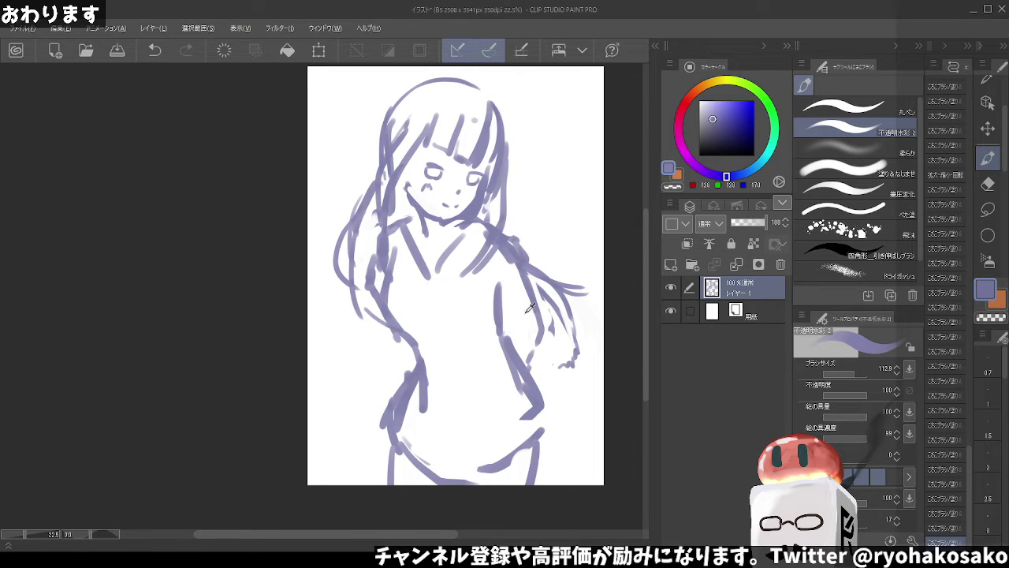
Erase the old right arm lines with the transparent colour, keeping the left arm intact
key(c)
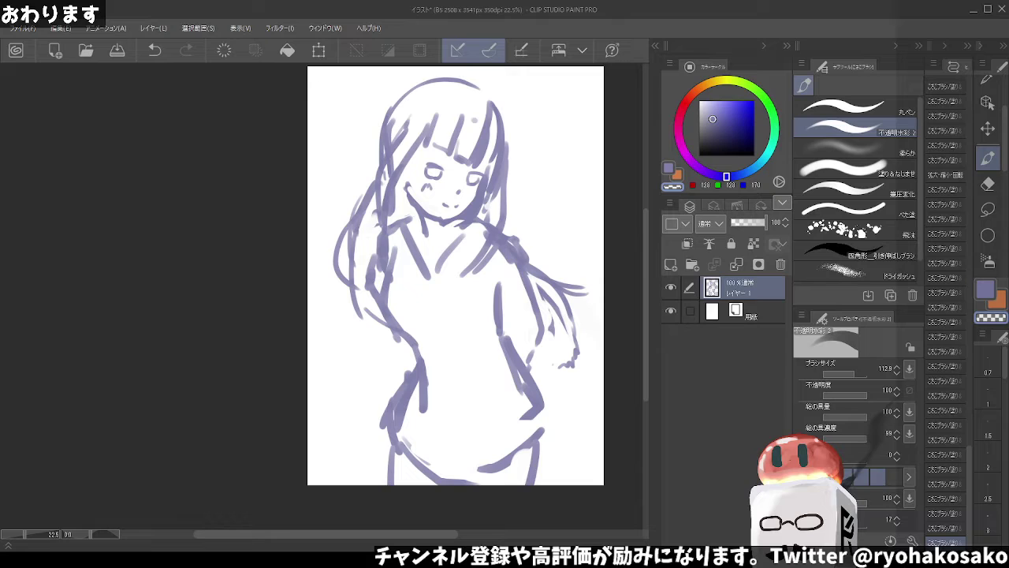
drag(364, 252, 401, 351)
key(c)
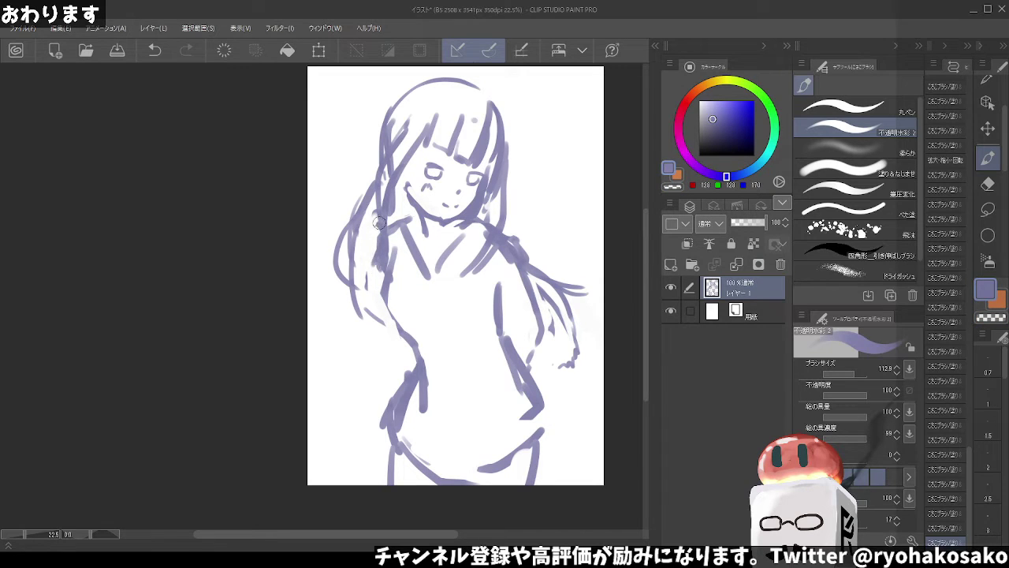
key(ctrl+z)
key(ctrl+z)
key(c)
drag(522, 268, 543, 341)
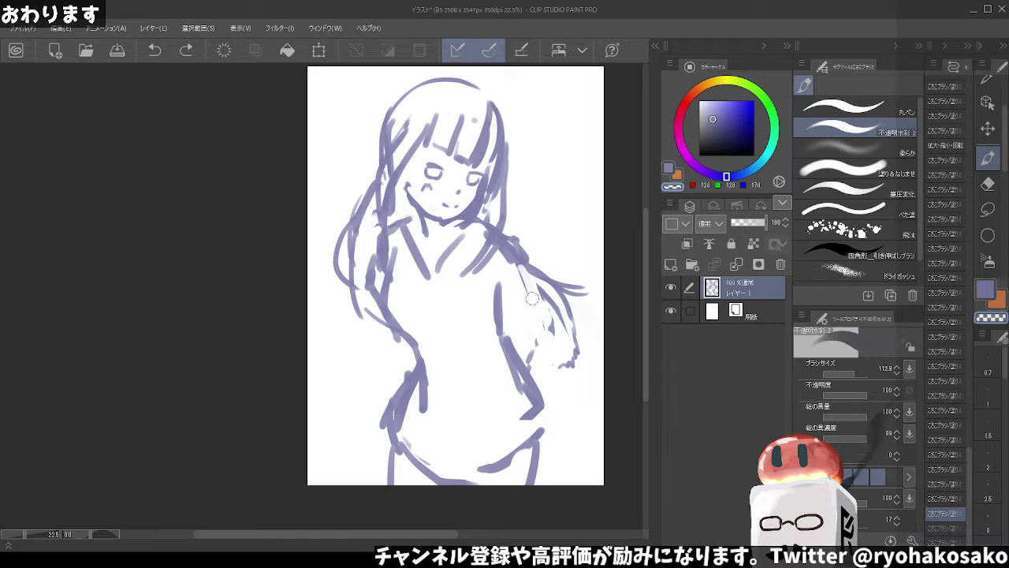
drag(520, 293, 513, 211)
key(c)
key(ctrl+z)
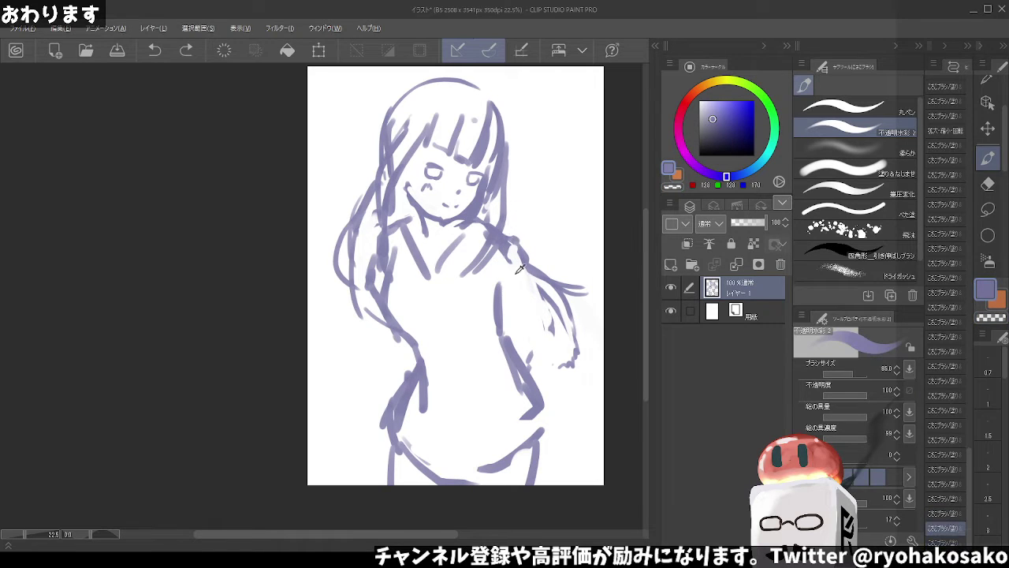
Erase the shoulder and upper arm lines, then try a finer shoulder stroke
key(c)
drag(536, 272, 500, 233)
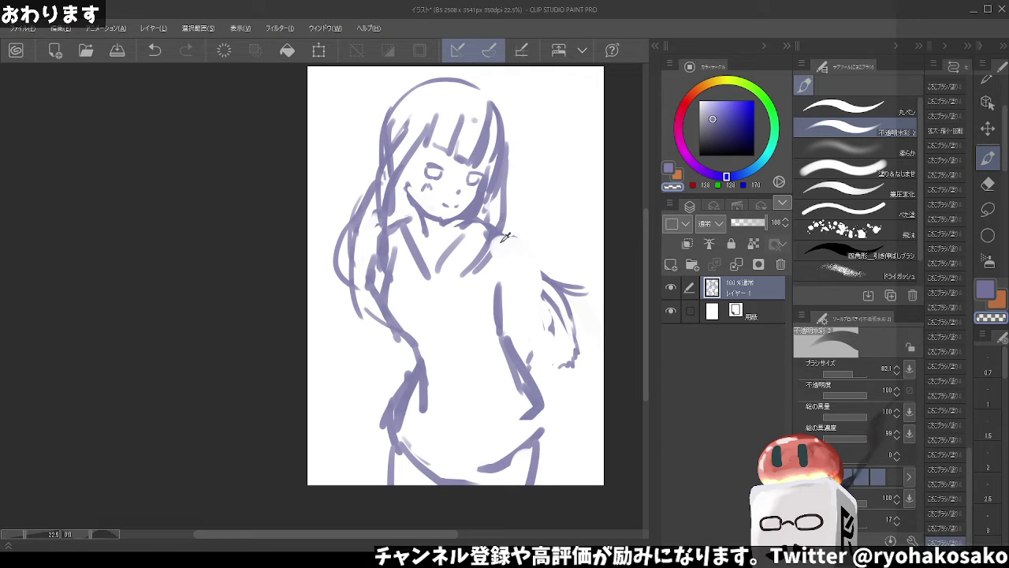
key(c)
key(bracketleft)
key(bracketleft)
key(bracketleft)
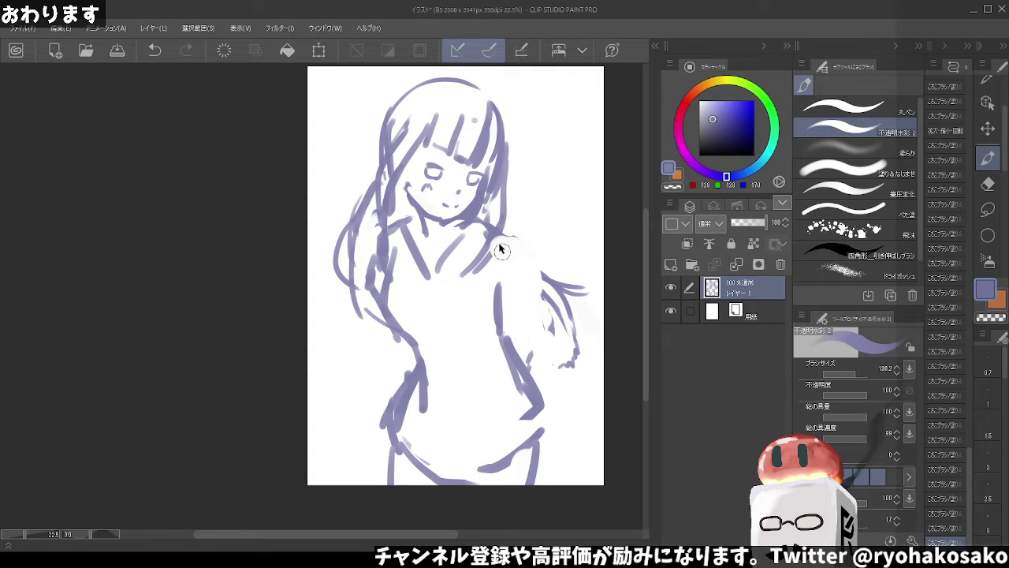
key(bracketleft)
mouse_move(500, 242)
mouse_down()
mouse_move(539, 221)
mouse_move(538, 201)
mouse_up()
key(ctrl+z)
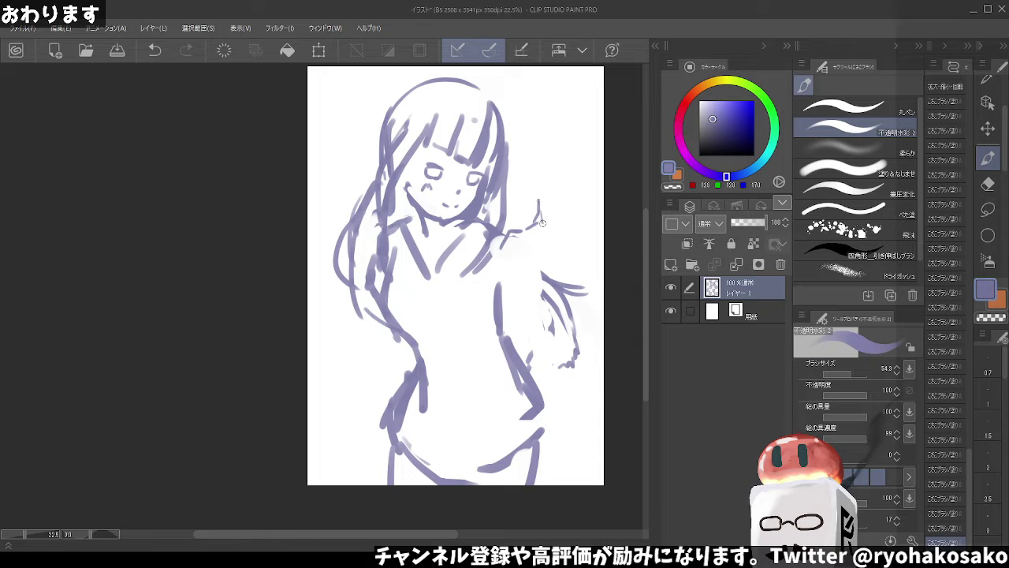
key(ctrl+z)
key(ctrl+z)
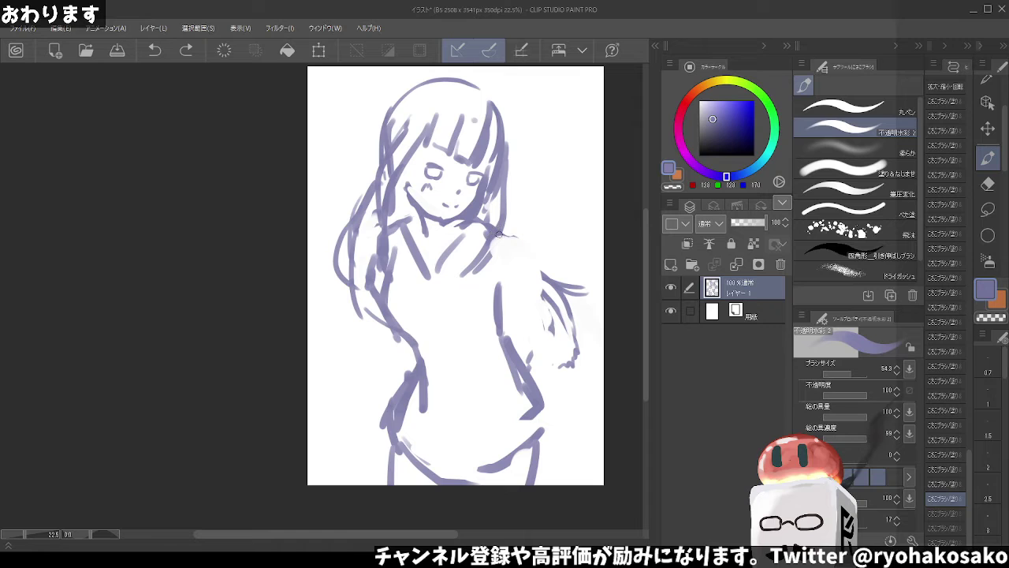
Draw new right arm lines running from the shoulder down the sleeve
drag(492, 230, 537, 274)
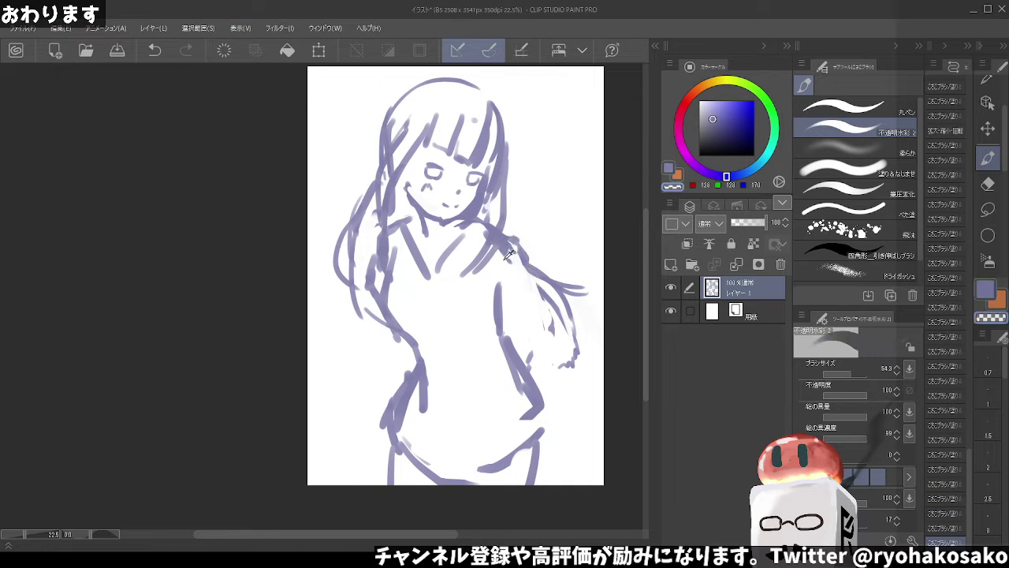
drag(509, 241, 520, 335)
key(ctrl+z)
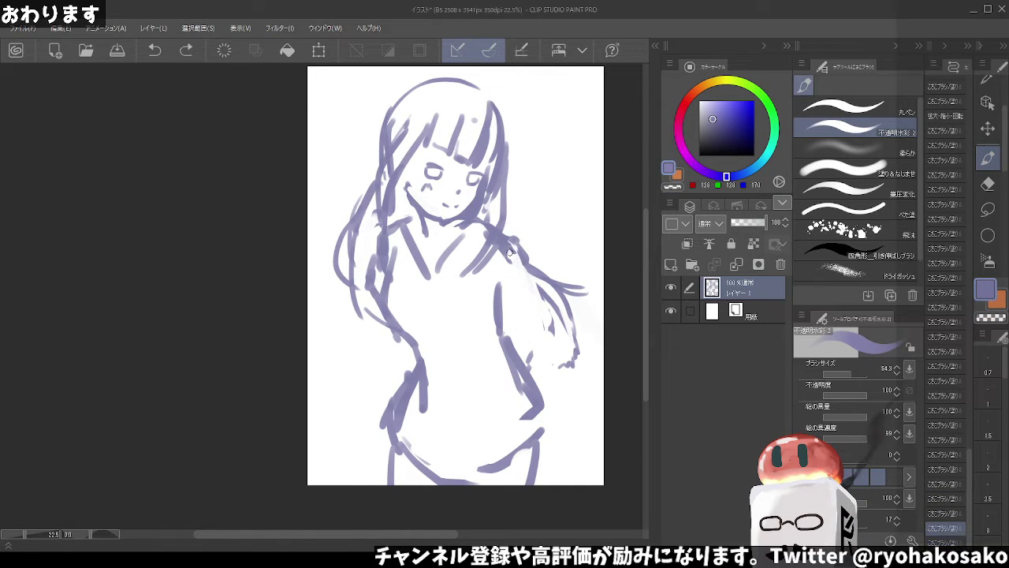
drag(509, 251, 526, 290)
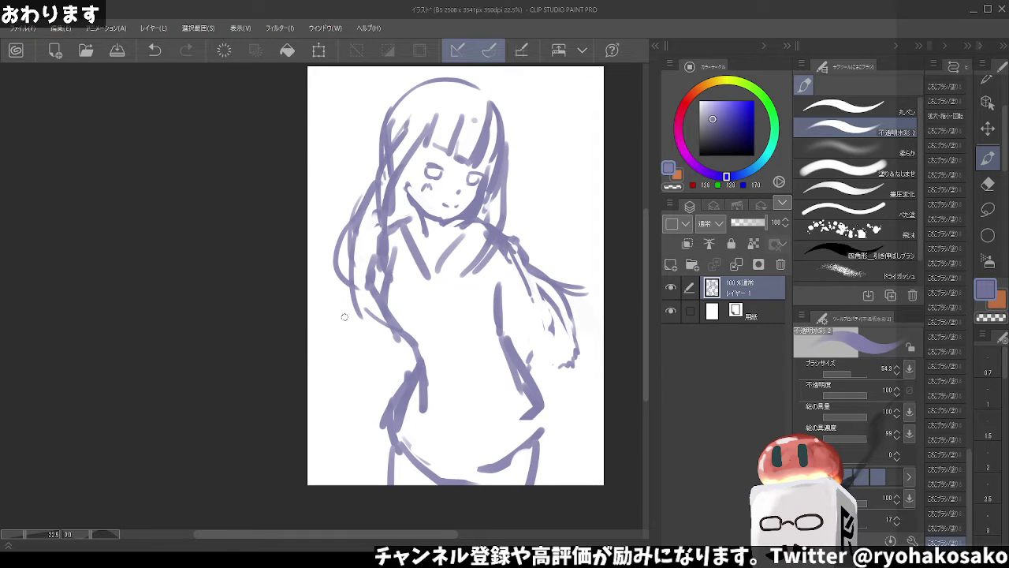
Erase the old left arm edge and redraw it with new lines down the left side
key(c)
drag(371, 288, 401, 341)
key(c)
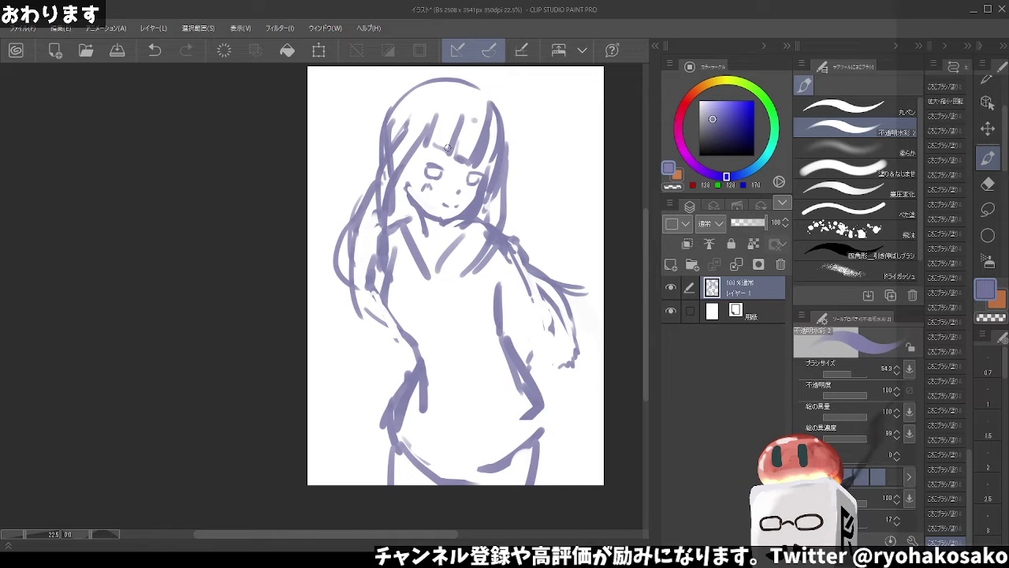
drag(447, 148, 434, 156)
mouse_move(377, 251)
mouse_down()
mouse_move(366, 356)
mouse_move(383, 365)
mouse_up()
drag(393, 329, 410, 317)
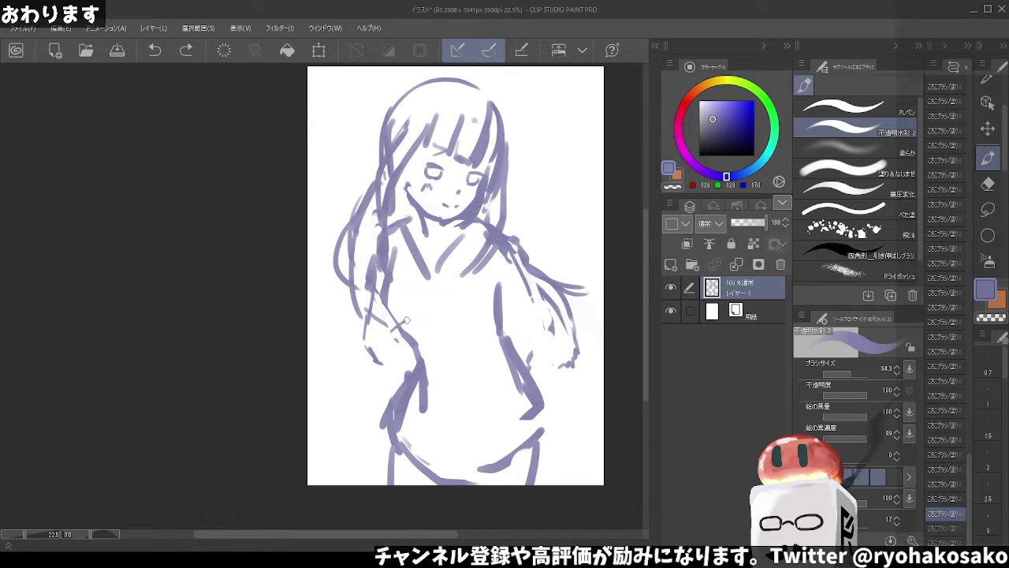
Erase part of the right arm line and redraw vertical lines down the right sleeve
key(c)
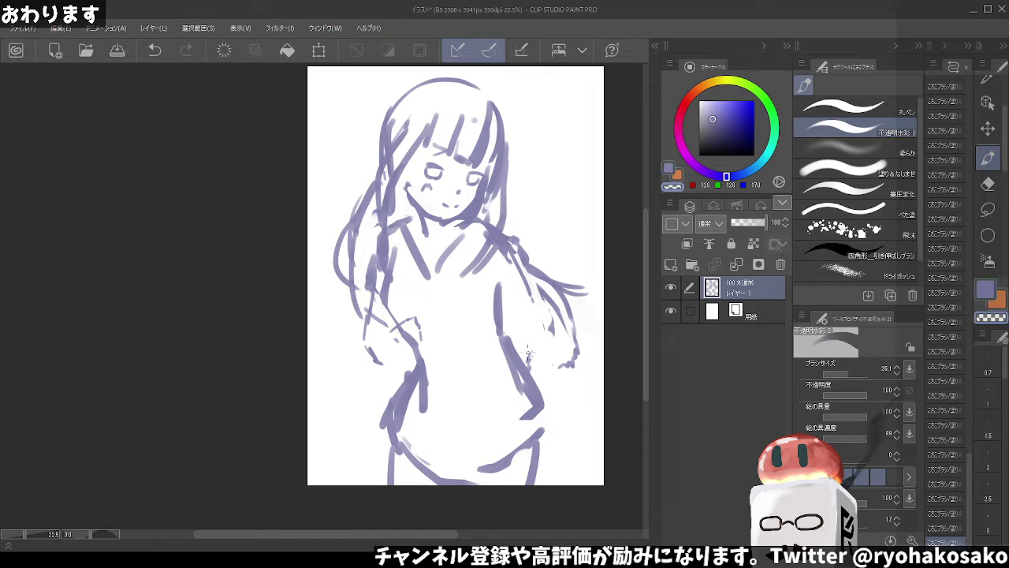
drag(528, 353, 493, 316)
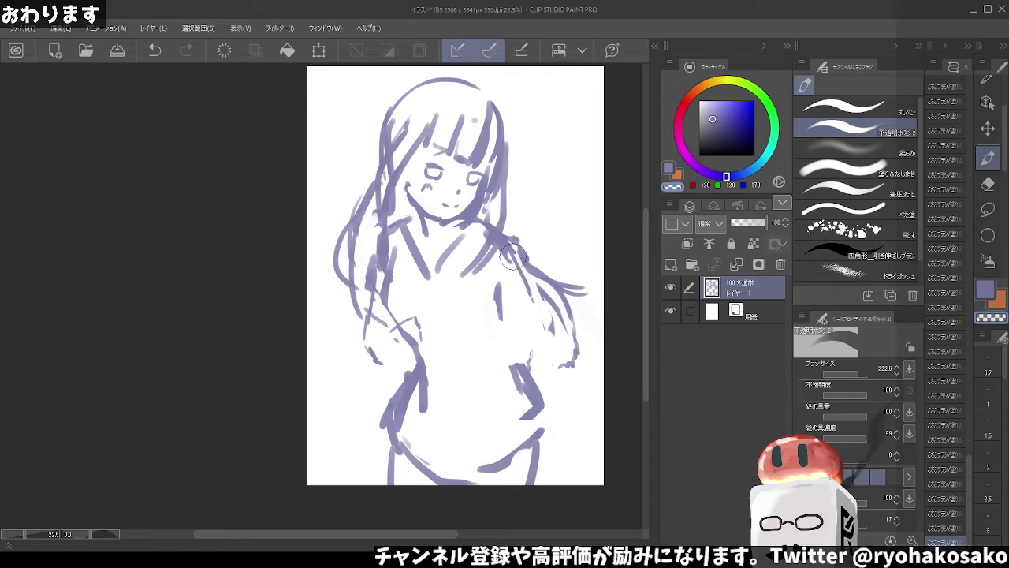
key(c)
key(ctrl+z)
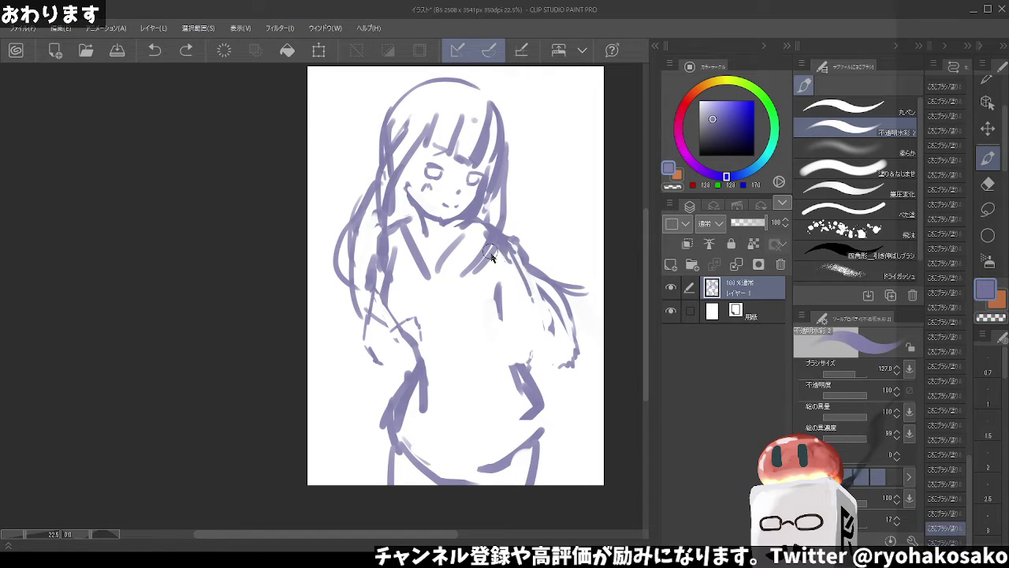
drag(512, 250, 515, 352)
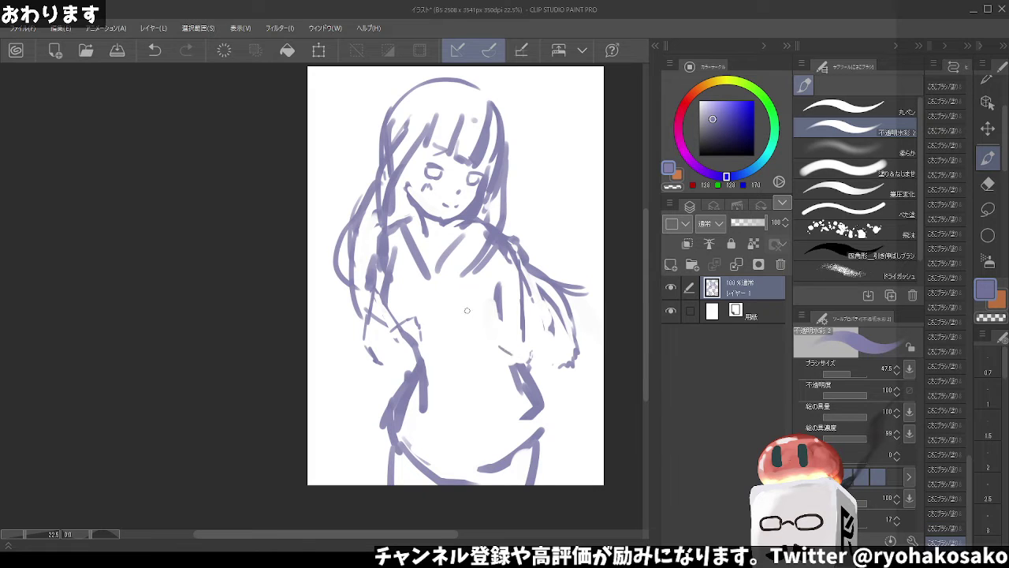
mouse_move(467, 311)
mouse_down()
mouse_move(467, 342)
mouse_move(497, 319)
mouse_move(521, 328)
mouse_up()
key(ctrl+z)
key(ctrl+z)
drag(526, 289, 534, 366)
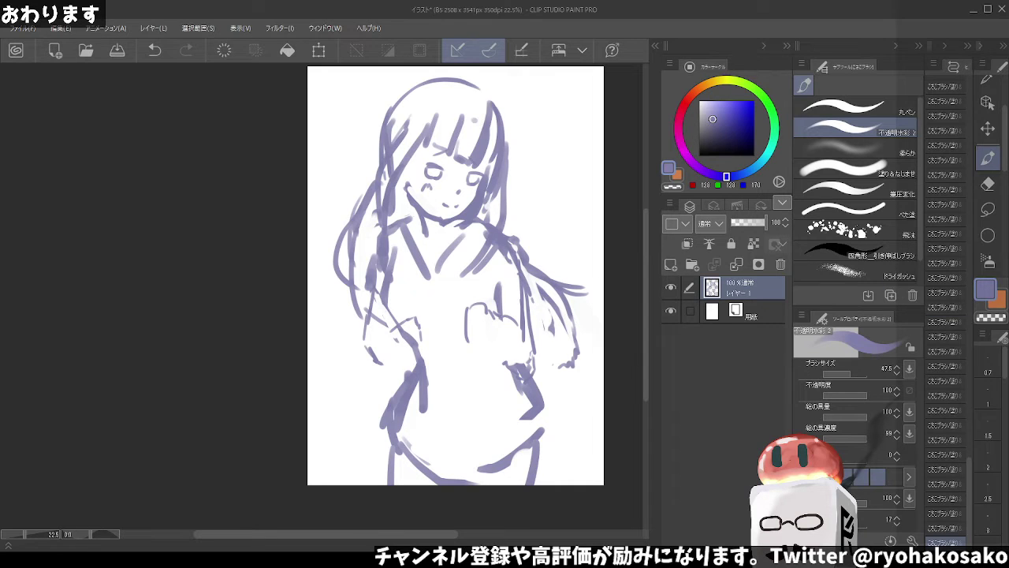
Sketch the first hand strokes at the chest, redrawing them several times
alt+click(430, 327)
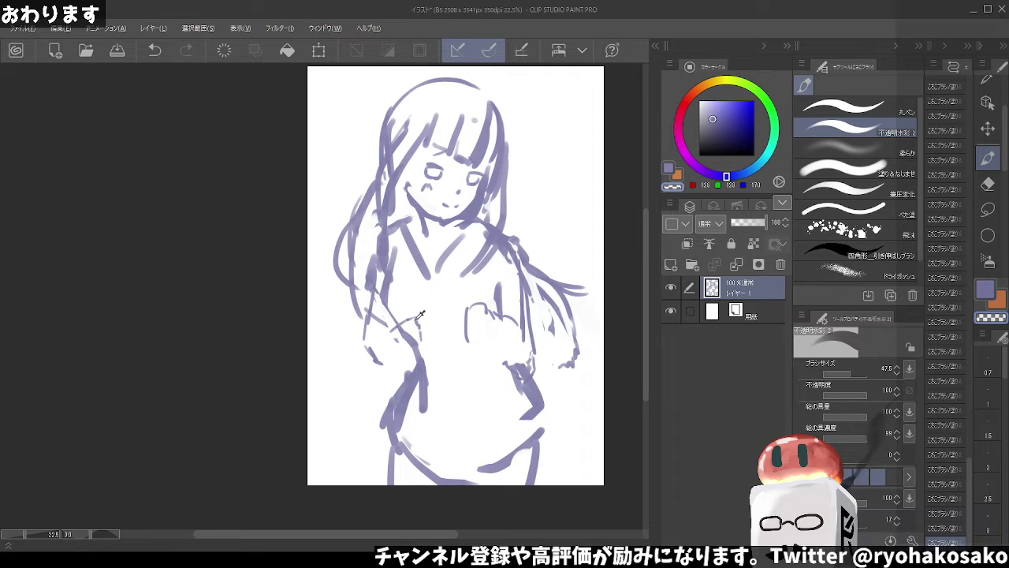
alt+click(419, 316)
key(ctrl+z)
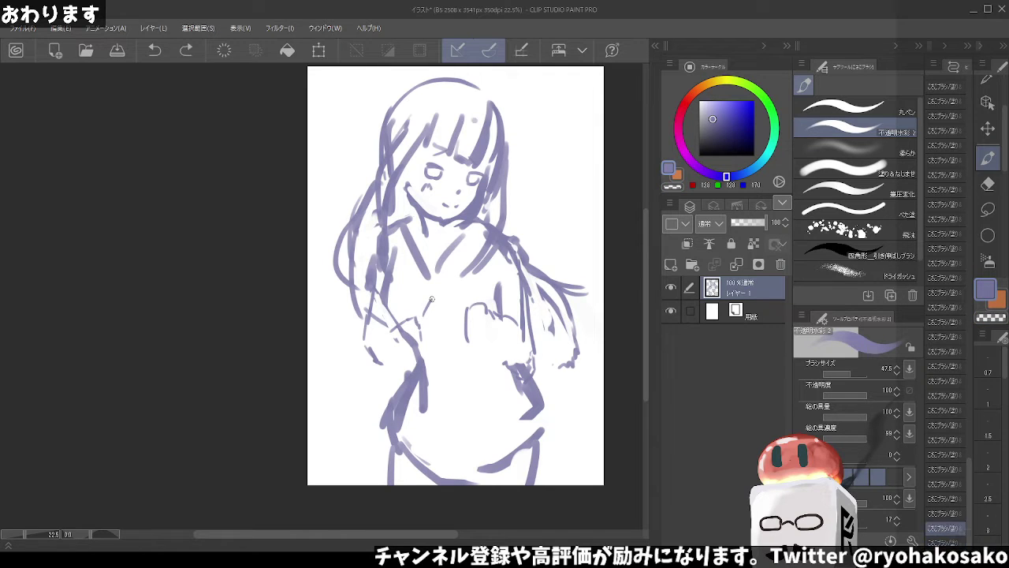
drag(458, 306, 472, 317)
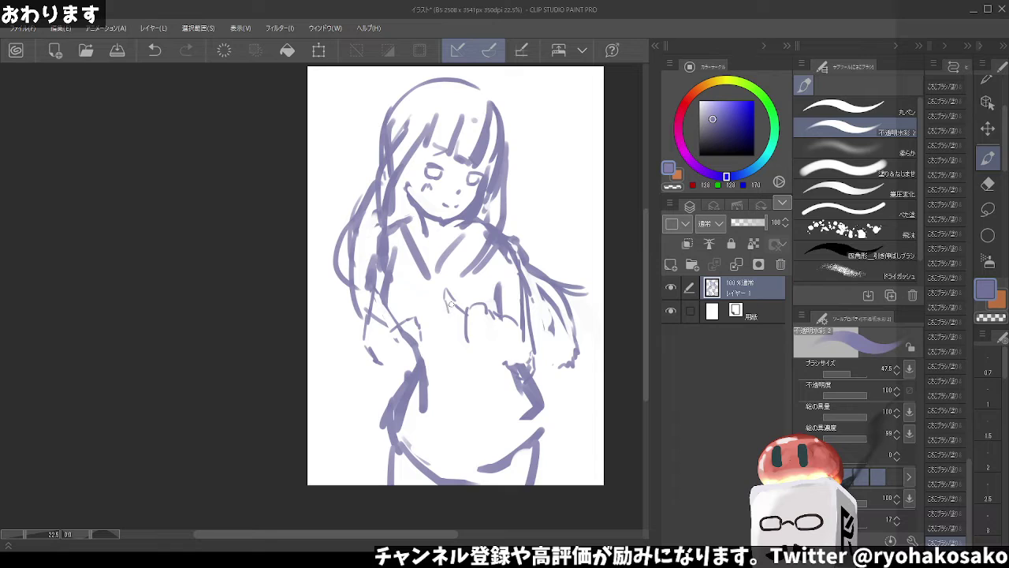
key(ctrl+z)
mouse_move(451, 301)
mouse_down()
mouse_move(467, 313)
mouse_move(465, 340)
mouse_up()
key(ctrl+z)
key(ctrl+z)
drag(415, 319, 428, 291)
key(ctrl+z)
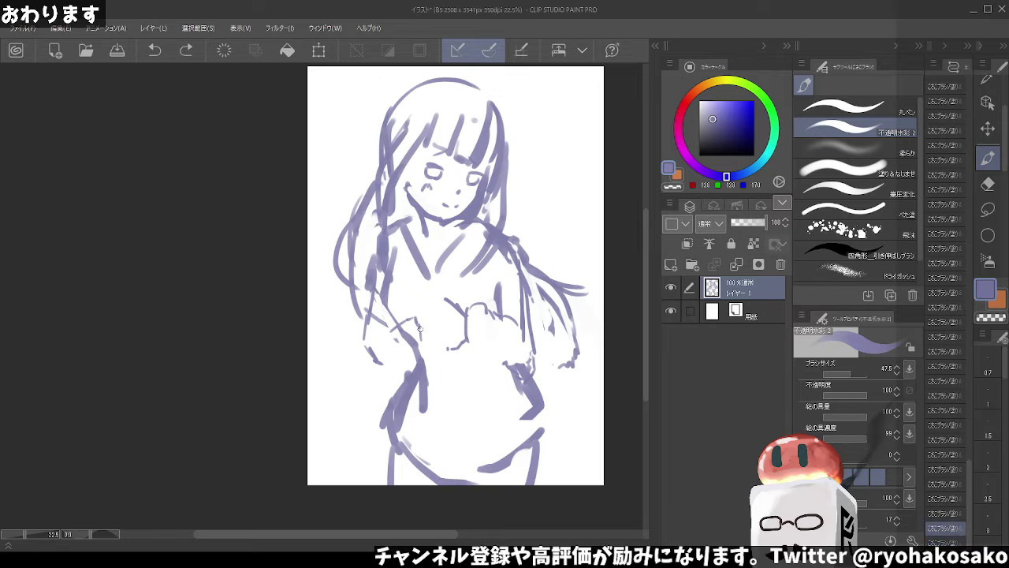
drag(420, 331, 424, 302)
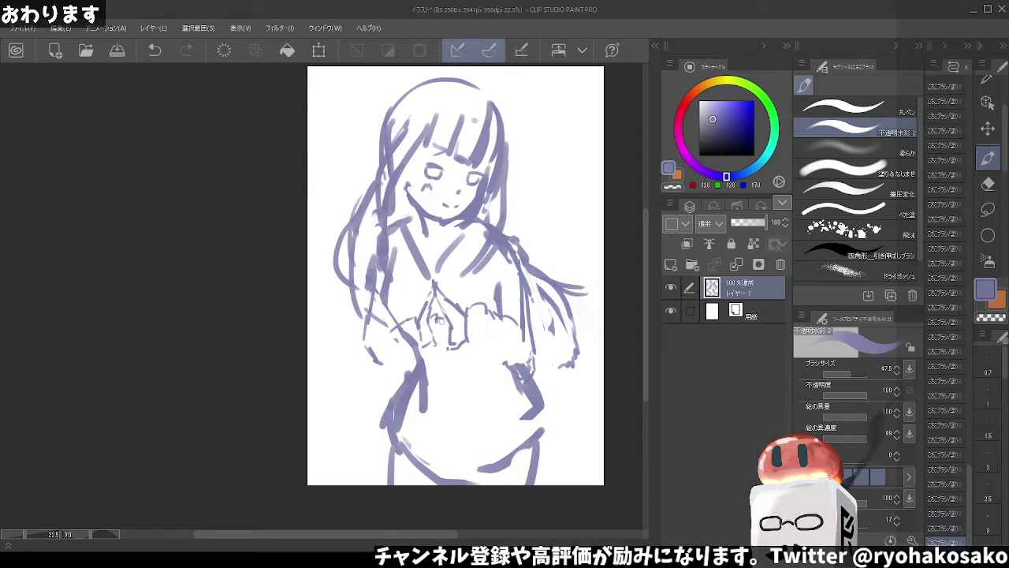
Add small detail strokes across the clasped hands, erasing with the transparent colour
key(ctrl+z)
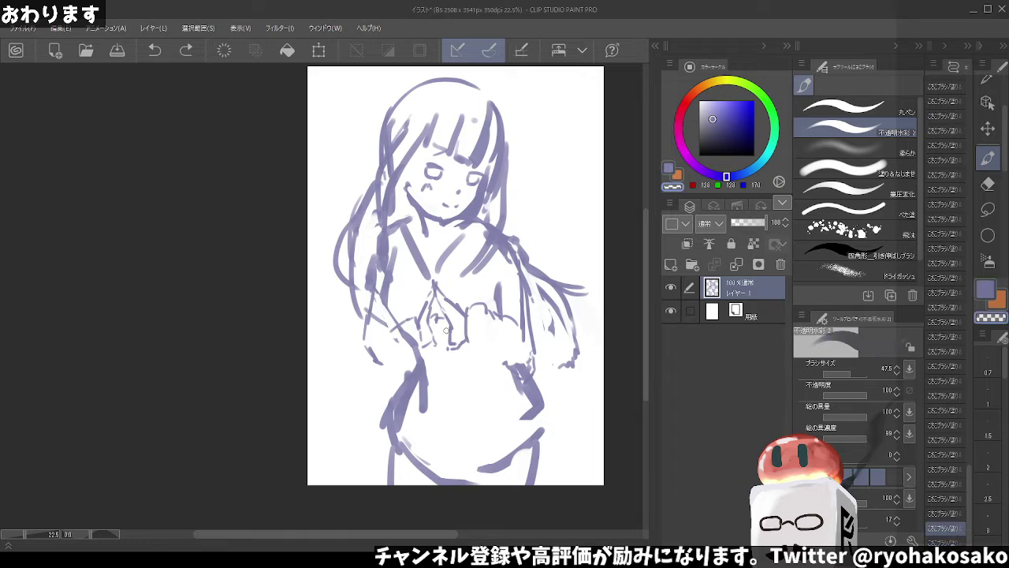
drag(461, 355, 456, 345)
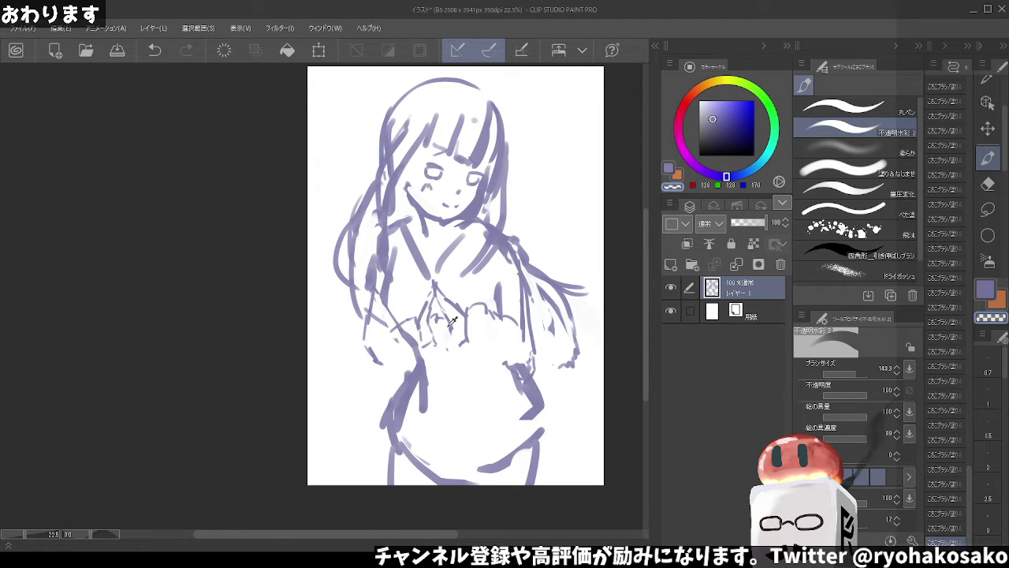
key(c)
key(ctrl+z)
key(c)
drag(453, 328, 462, 341)
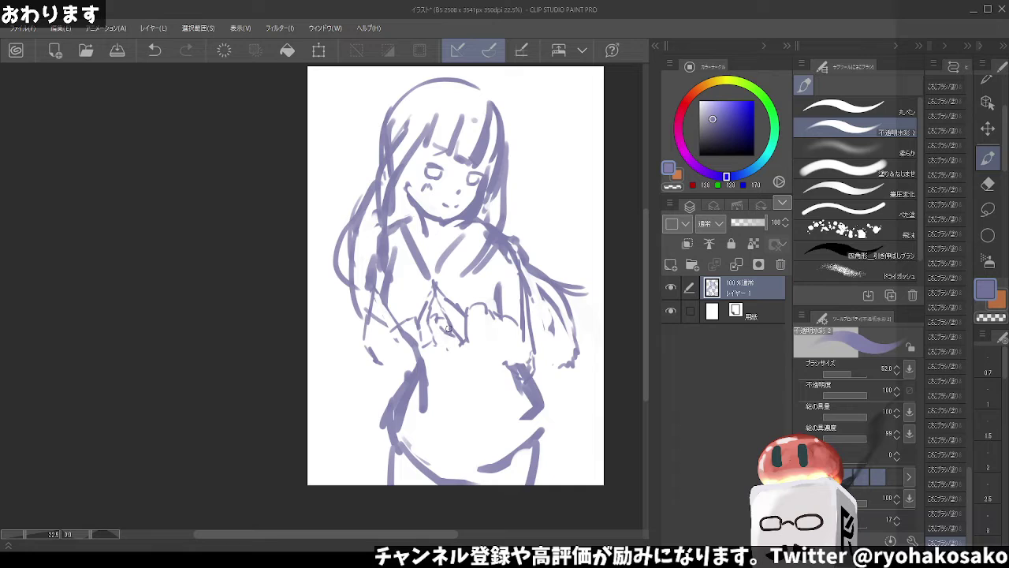
key(ctrl+z)
drag(438, 322, 452, 328)
key(c)
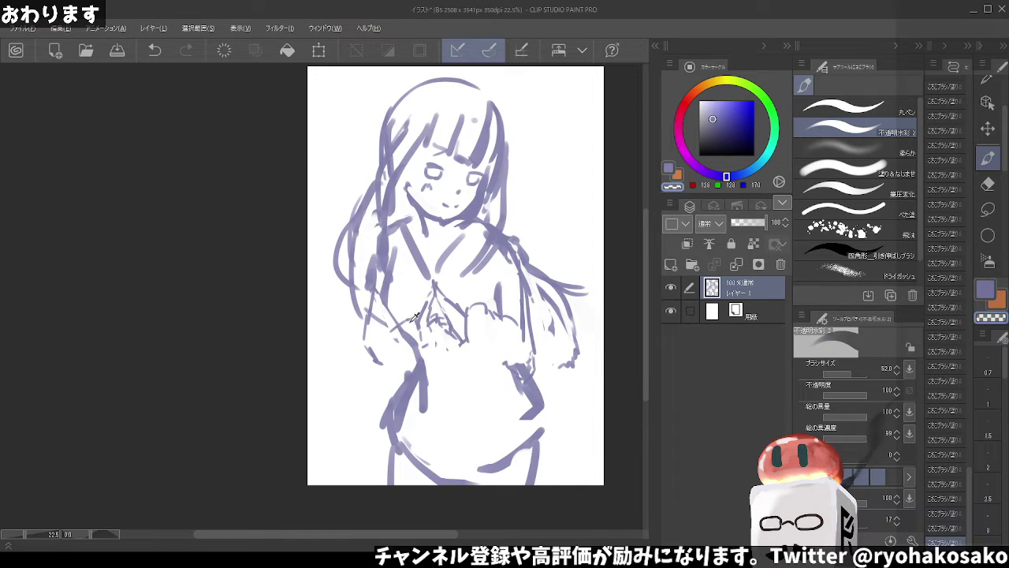
key(c)
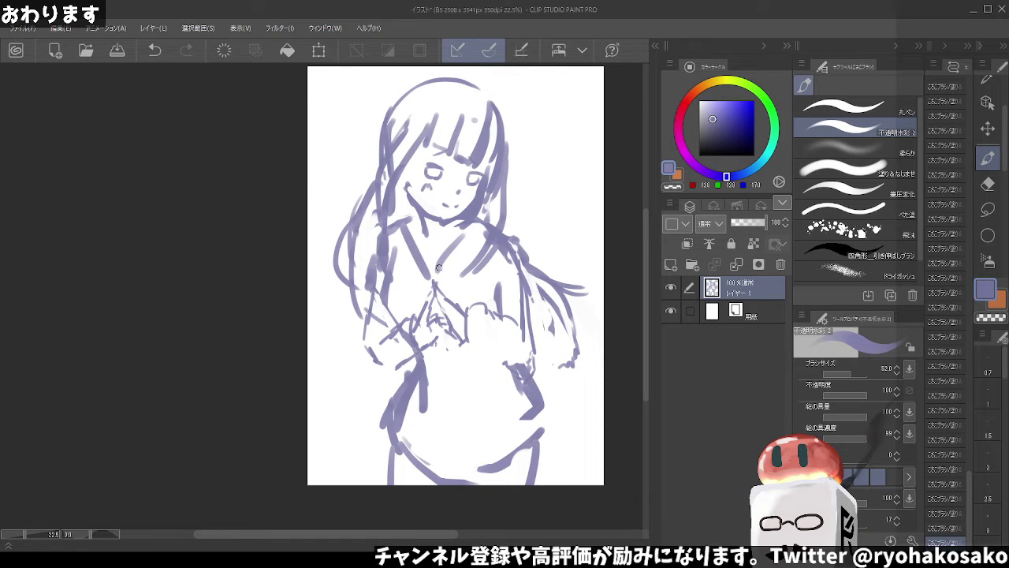
Erase the old lines on the figure's right side and redraw the torso's right edge
key(c)
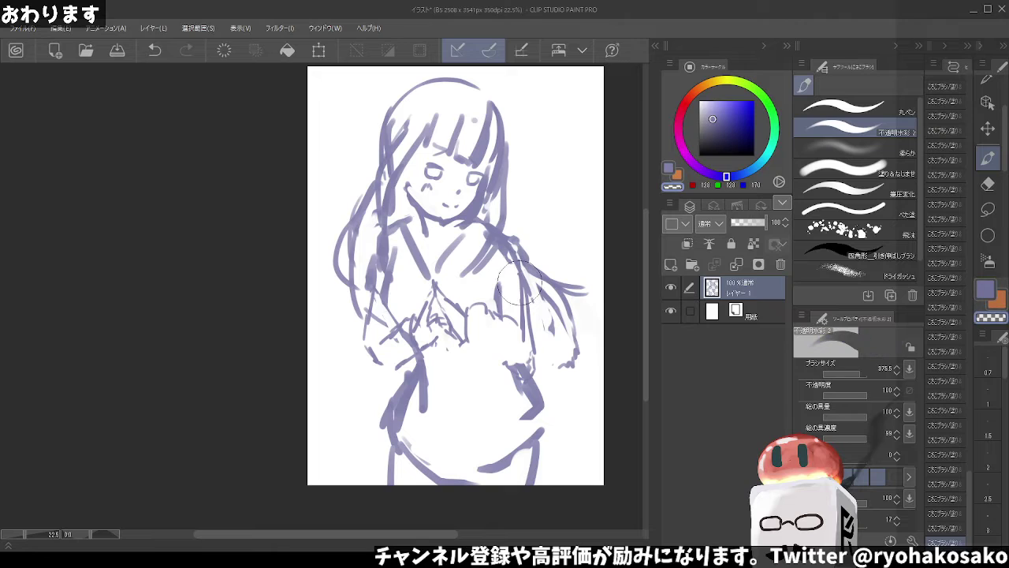
drag(520, 315, 507, 257)
key(c)
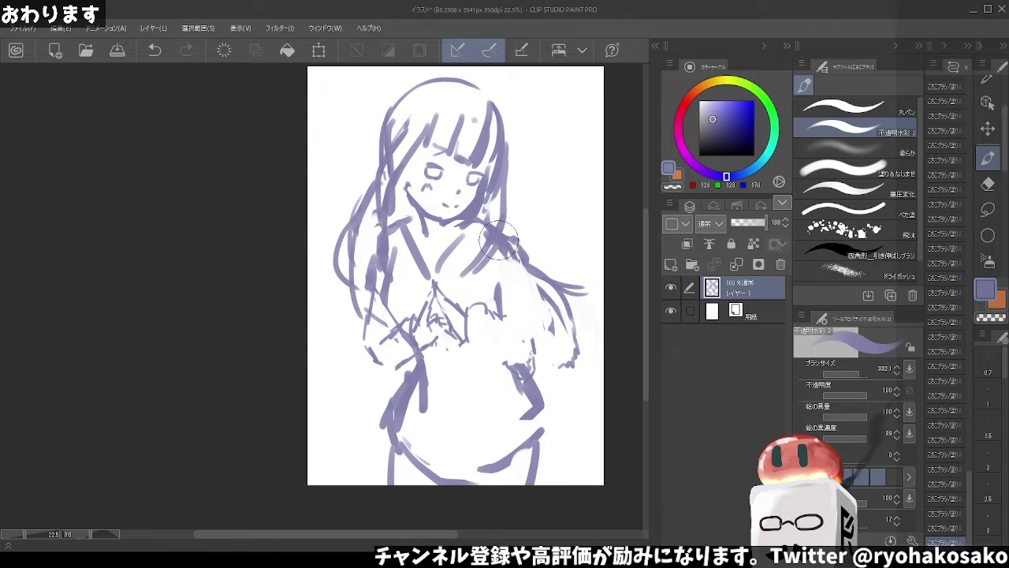
drag(518, 257, 529, 347)
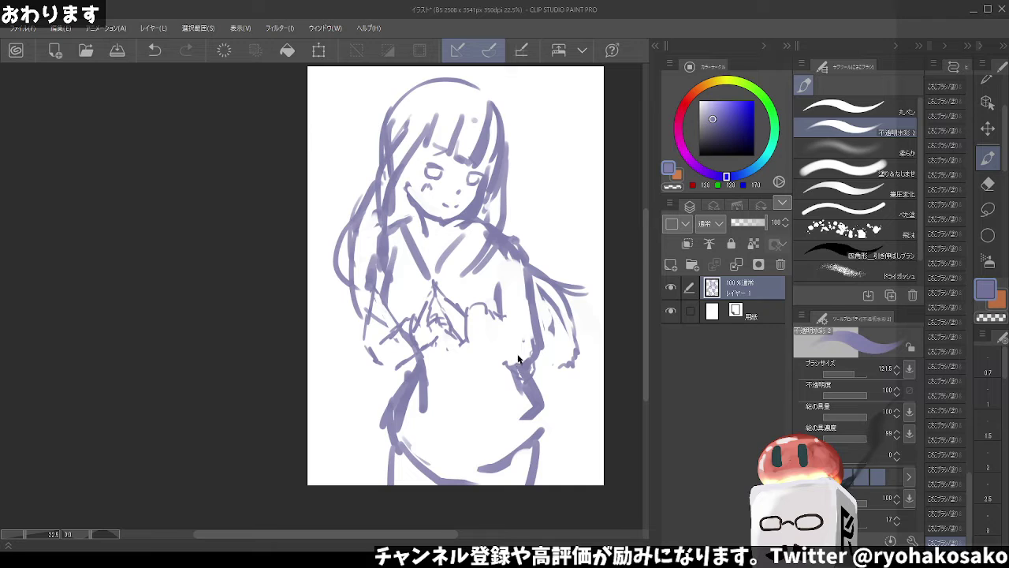
drag(518, 356, 522, 364)
mouse_move(507, 321)
mouse_down()
mouse_move(504, 298)
mouse_move(497, 315)
mouse_up()
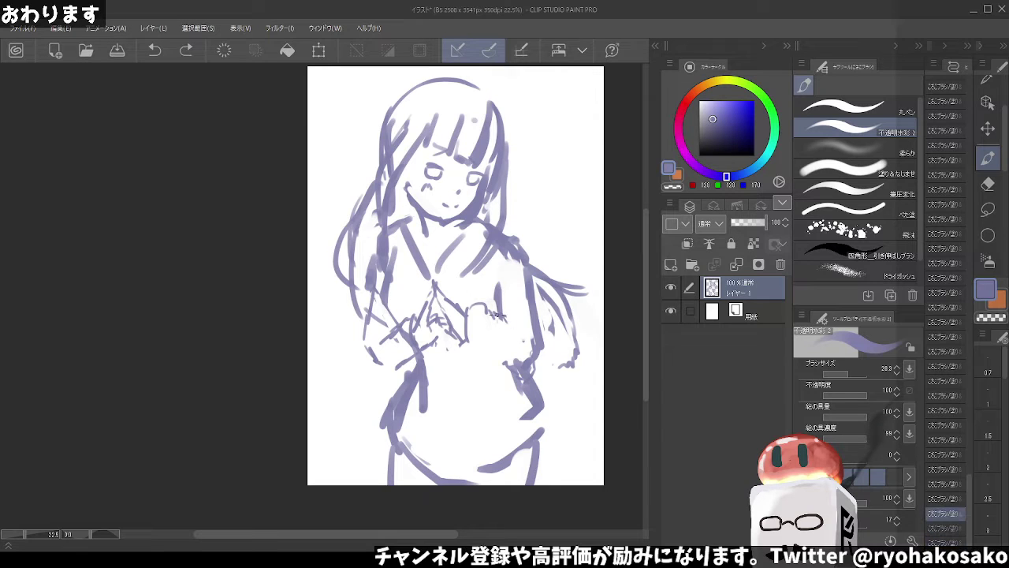
drag(518, 329, 514, 367)
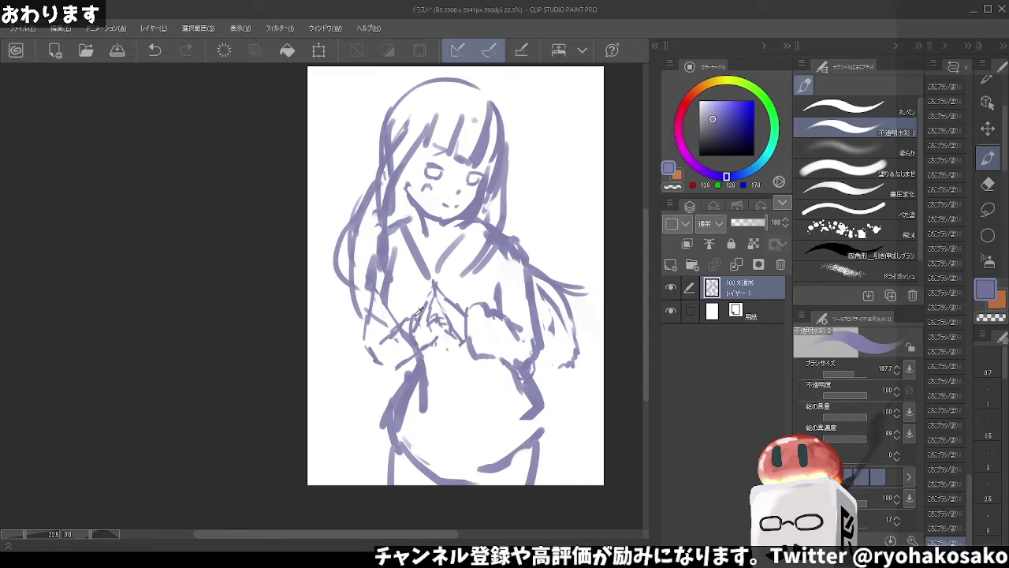
Try sketch strokes over the arm and hand with a smaller brush, undoing them
drag(411, 315, 365, 356)
key(ctrl+z)
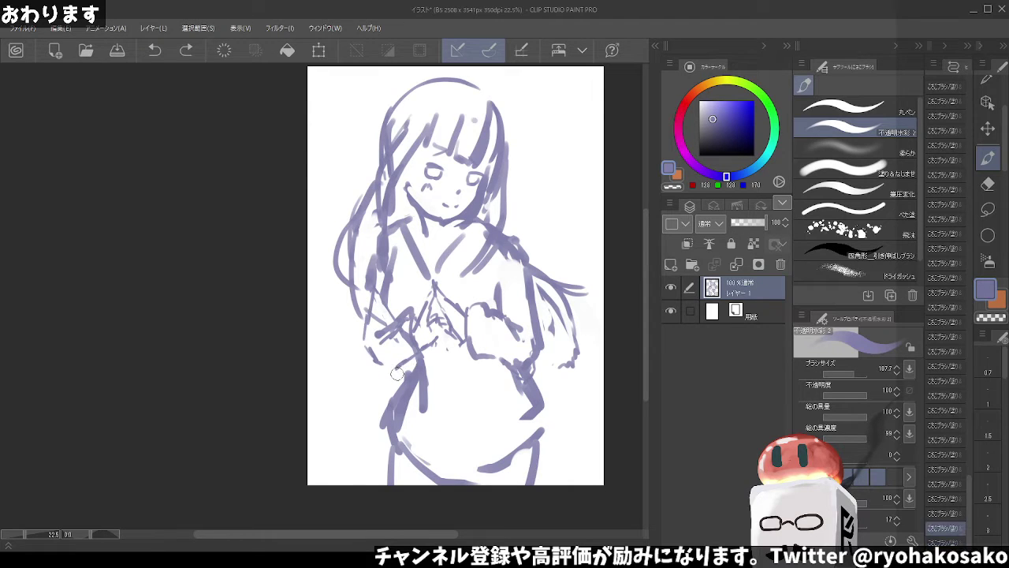
key(ctrl+z)
key(bracketleft)
key(bracketleft)
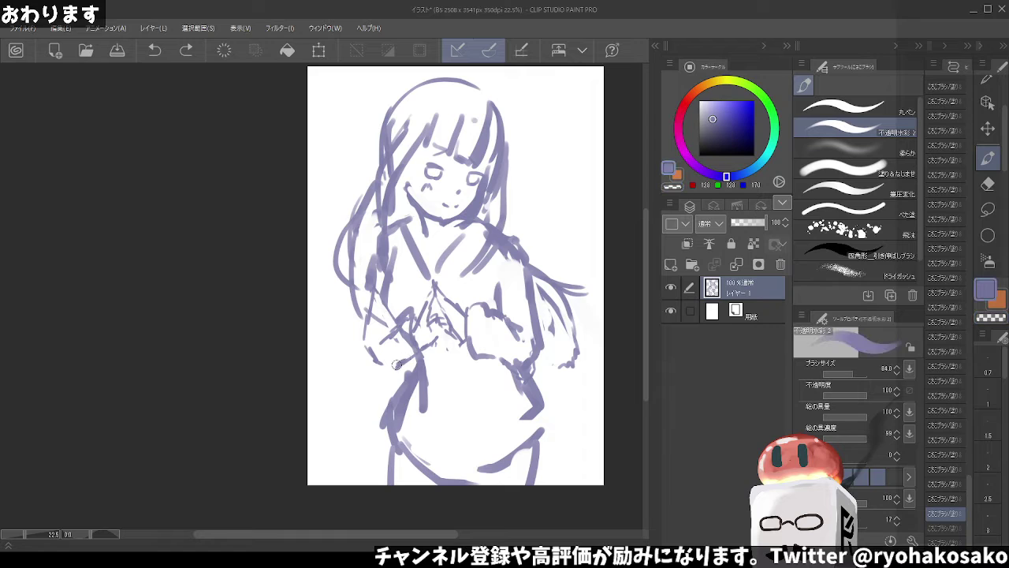
mouse_move(393, 364)
mouse_down()
mouse_move(376, 359)
mouse_move(370, 301)
mouse_move(363, 347)
mouse_move(380, 240)
mouse_up()
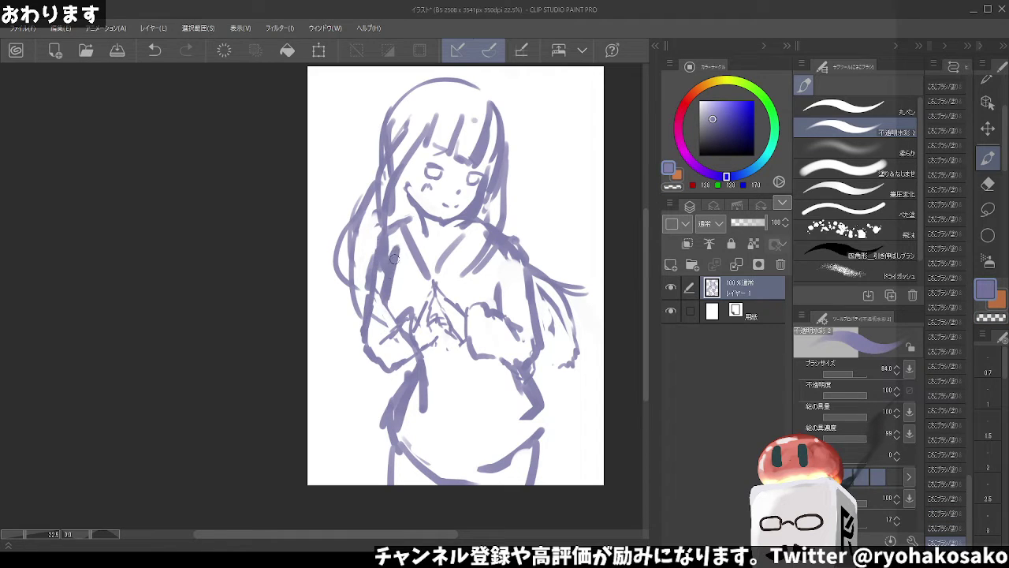
key(ctrl+z)
key(c)
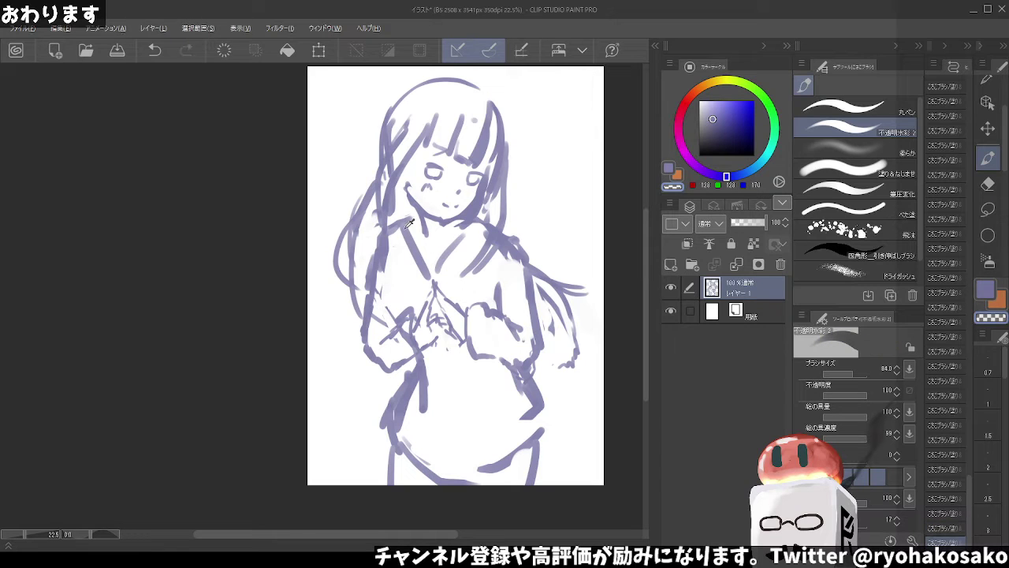
key(c)
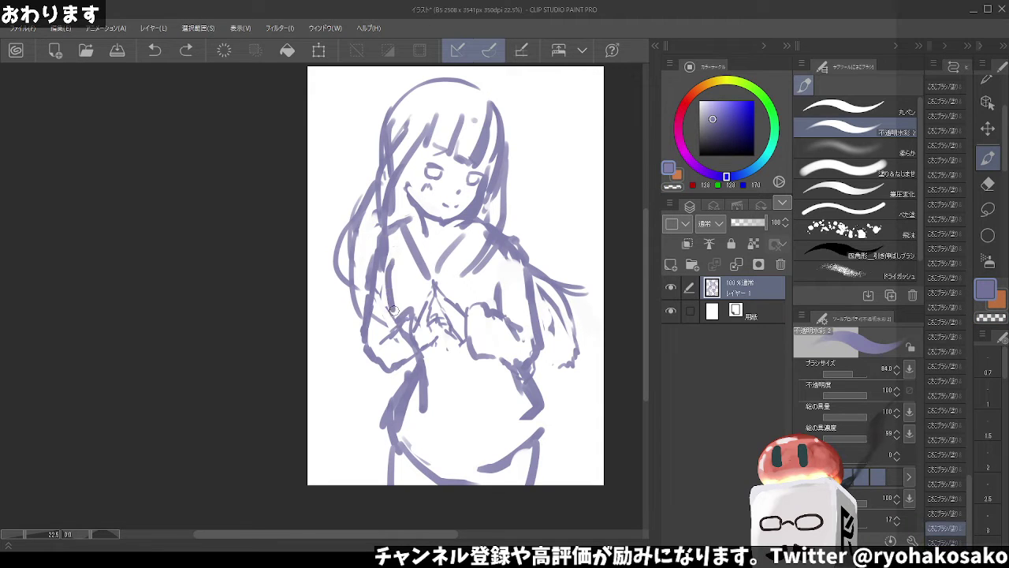
Redraw the line down the torso, then mirror the canvas view and recentre it
drag(392, 259, 400, 323)
key(ctrl+z)
drag(391, 260, 400, 324)
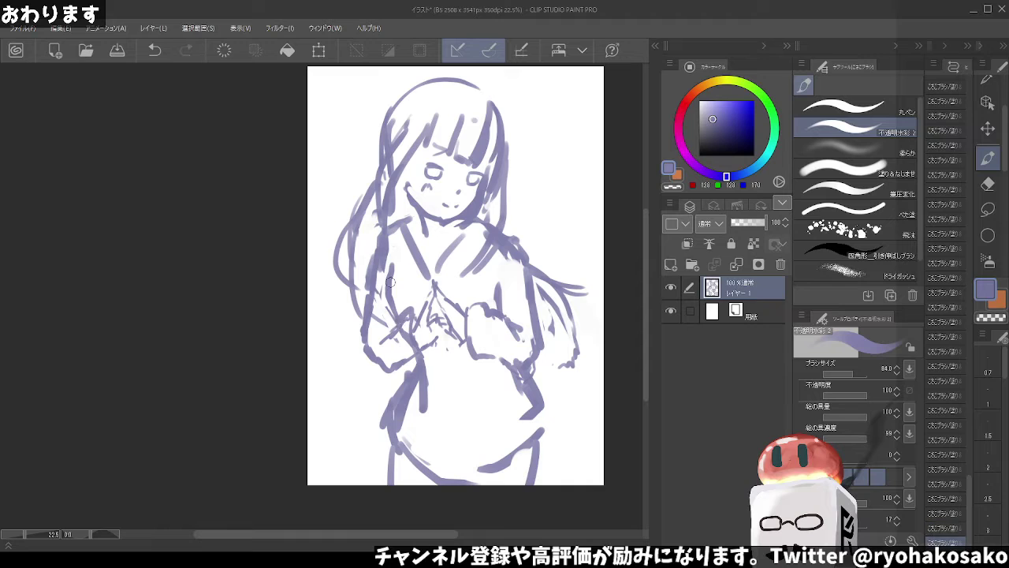
key(ctrl+z)
drag(387, 266, 402, 336)
key(h)
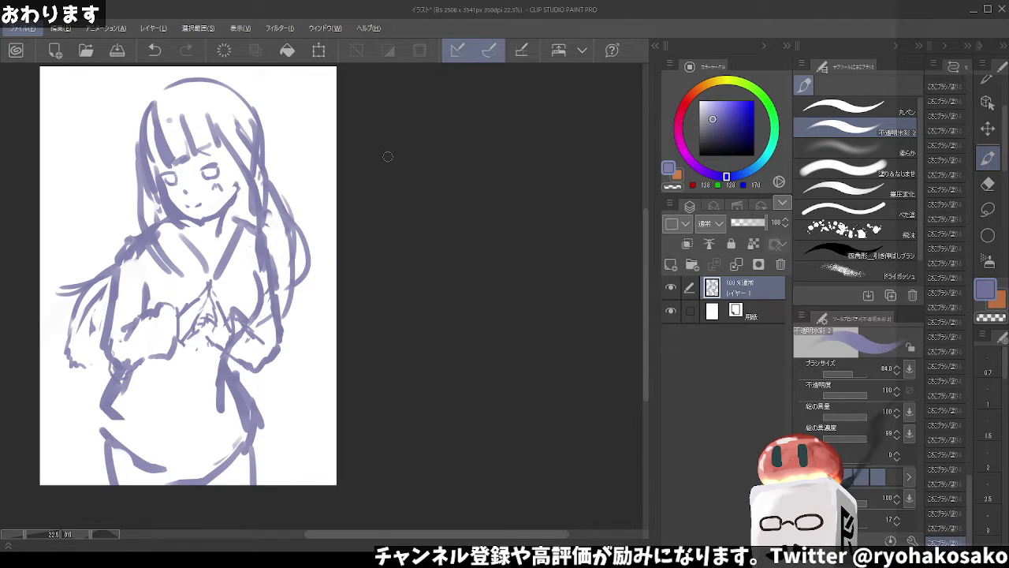
mouse_move(387, 156)
mouse_down()
mouse_move(491, 227)
mouse_move(628, 257)
mouse_up()
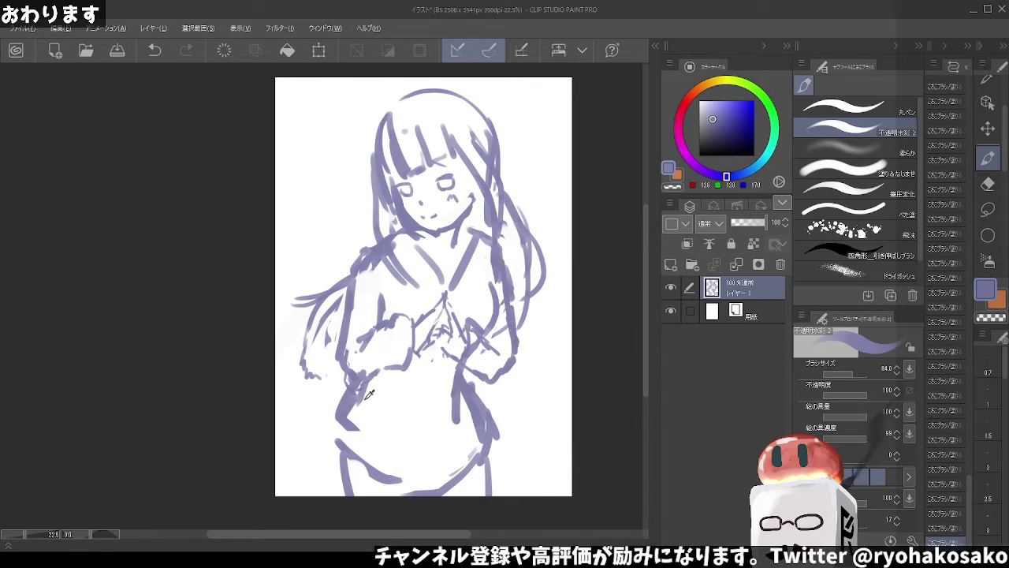
Erase and redraw the lower-right robe lines, and extend the left leg outline downward
key(x)
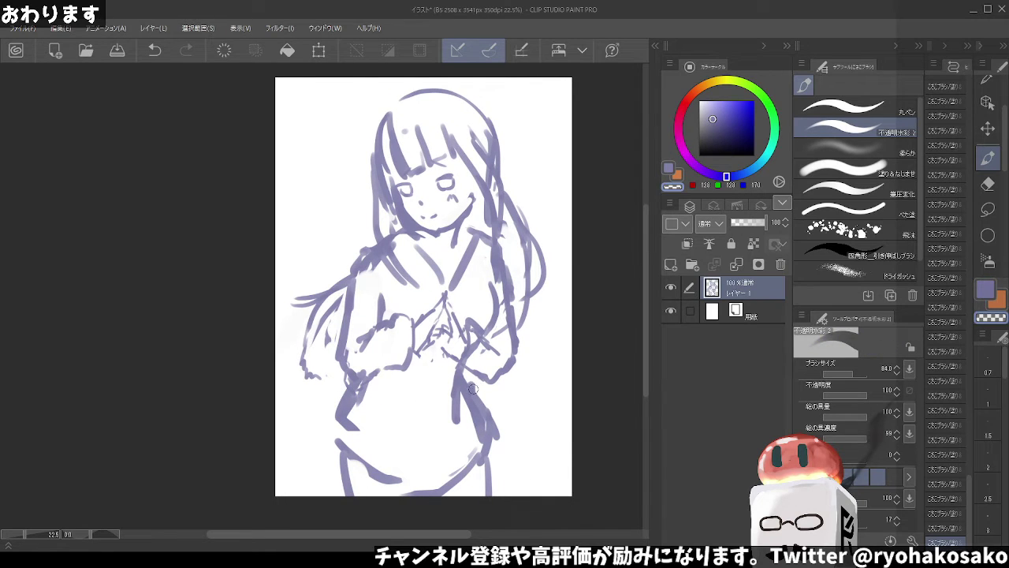
mouse_move(469, 379)
mouse_down()
mouse_move(485, 406)
mouse_move(477, 432)
mouse_up()
key(x)
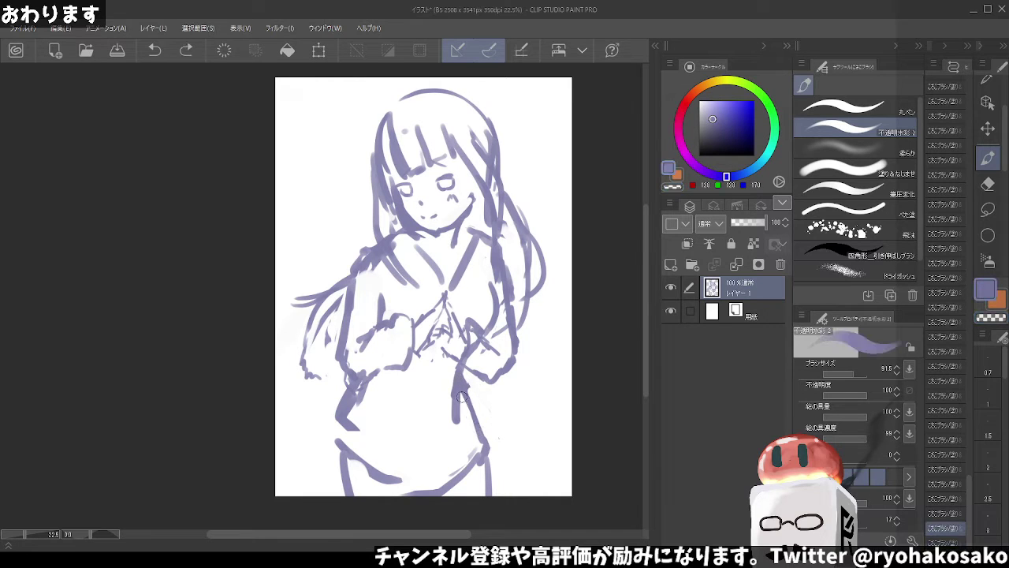
drag(457, 373, 473, 430)
mouse_move(347, 381)
mouse_down()
mouse_move(333, 438)
mouse_move(378, 489)
mouse_up()
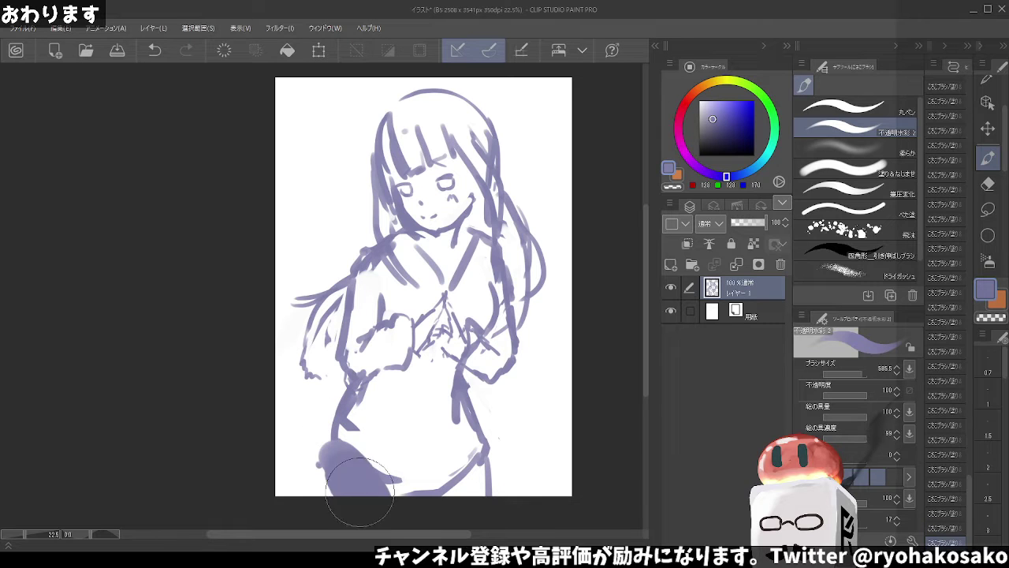
Erase the robe lines along the bottom and extend the lower-left robe line downward
key(ctrl+z)
click(315, 463)
key(ctrl+z)
key(c)
drag(300, 465, 461, 495)
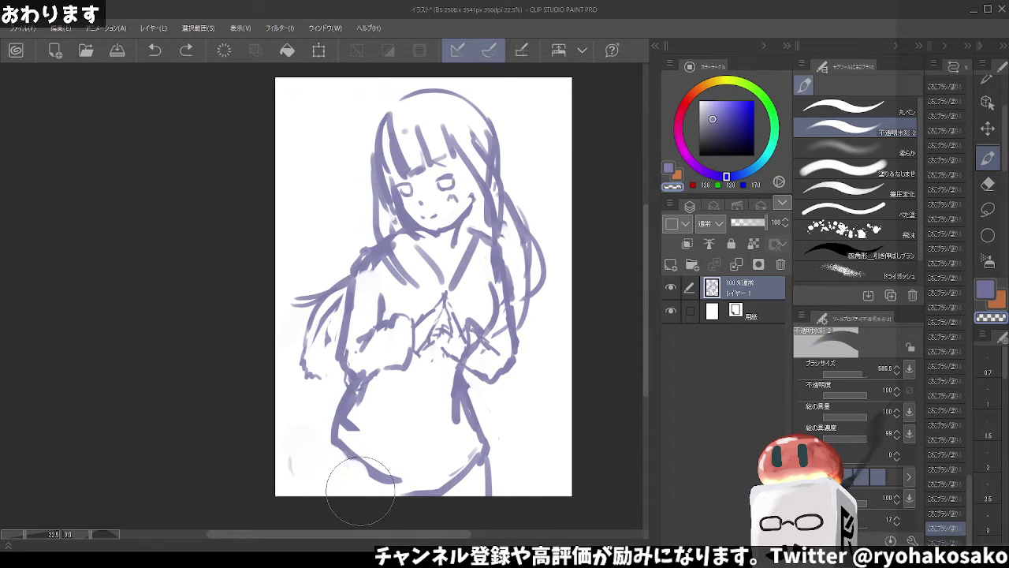
key(c)
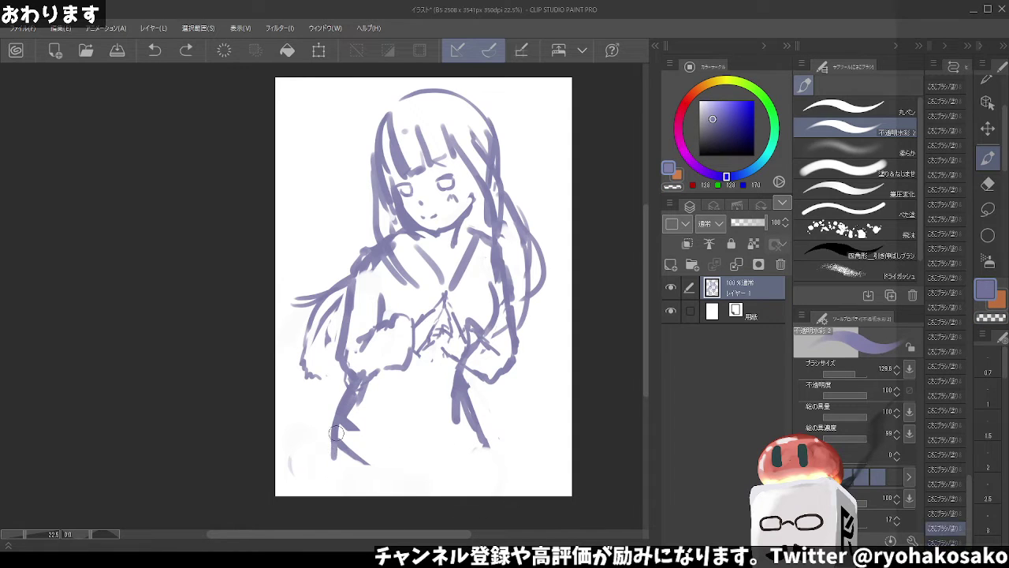
drag(339, 442, 340, 508)
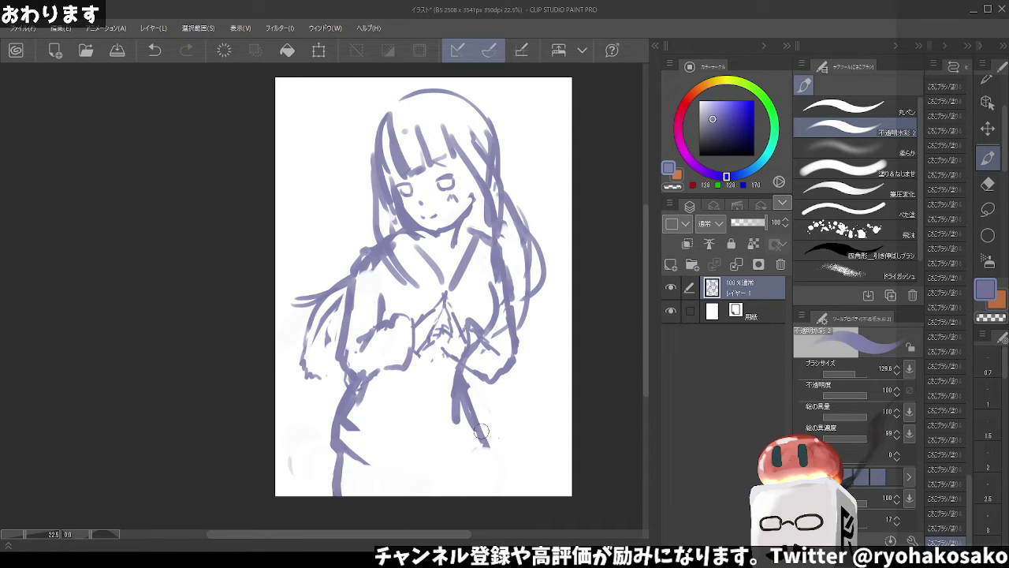
With a smaller brush, draw the lower-right robe line and a V-shaped hem
mouse_move(484, 430)
mouse_down()
mouse_move(457, 475)
mouse_move(418, 482)
mouse_move(369, 469)
mouse_up()
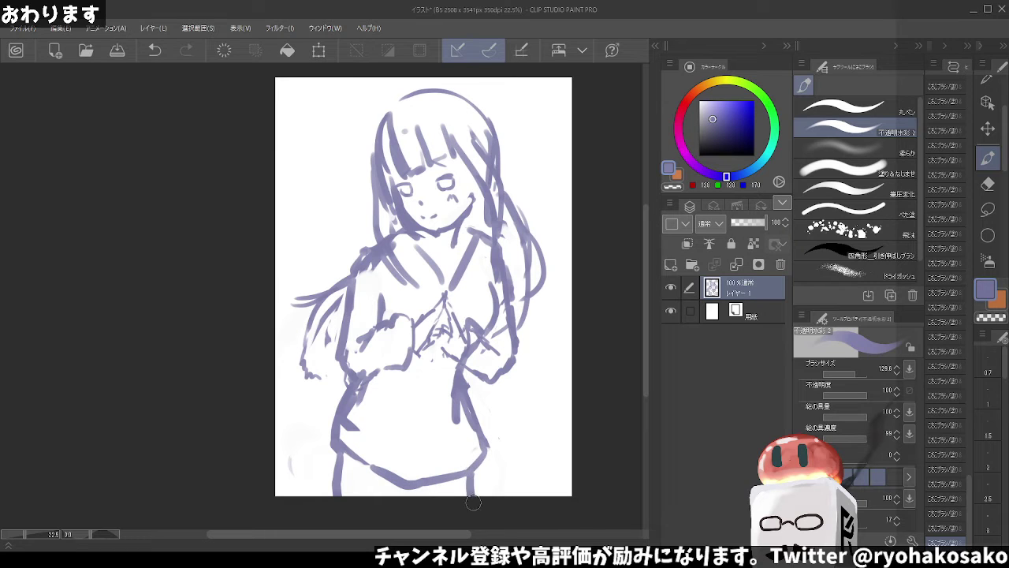
key(ctrl+z)
drag(476, 464, 450, 512)
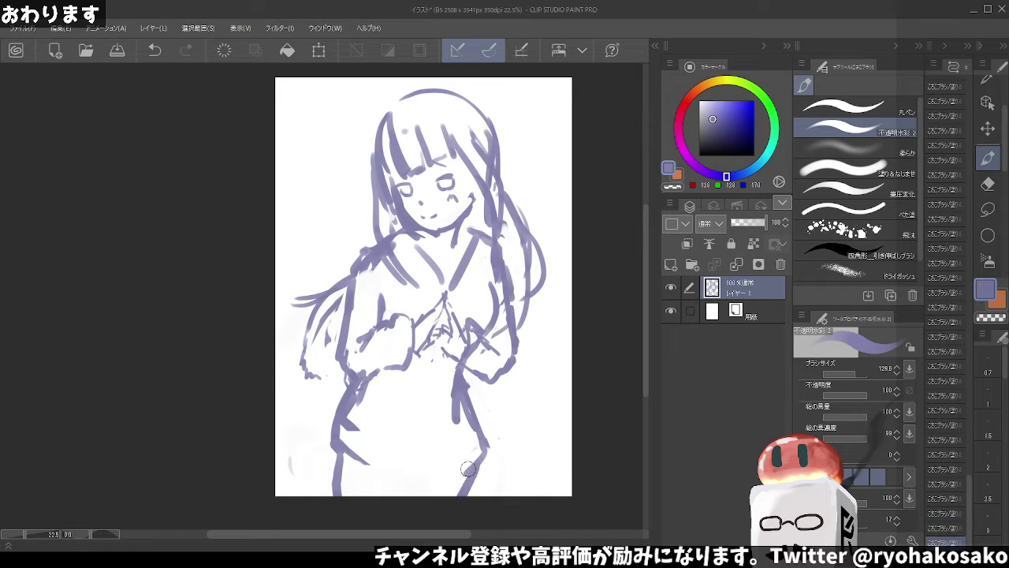
key(ctrl+z)
key(bracketleft)
key(bracketleft)
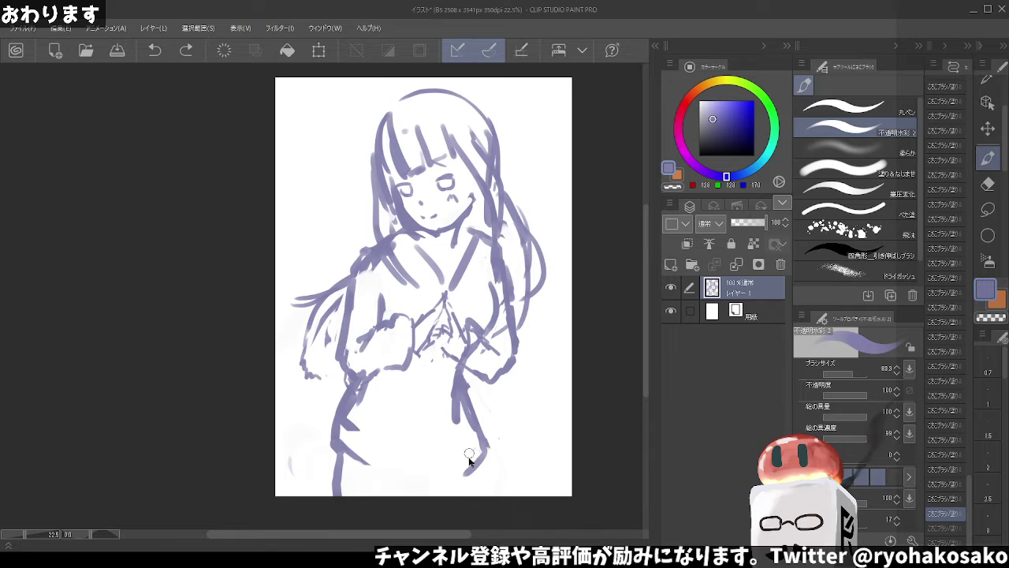
key(bracketleft)
drag(475, 467, 459, 518)
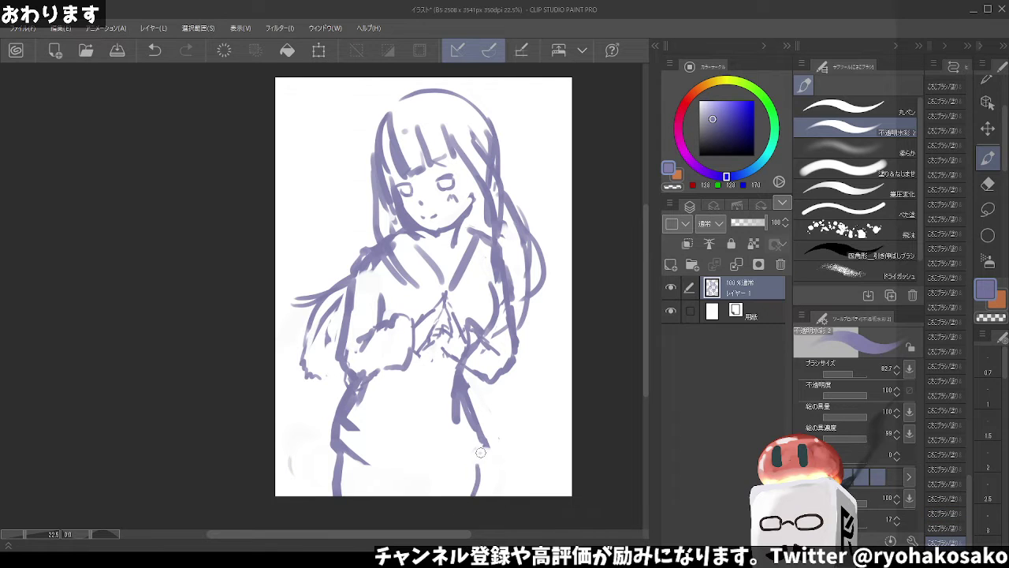
mouse_move(480, 451)
mouse_down()
mouse_move(430, 491)
mouse_move(370, 467)
mouse_up()
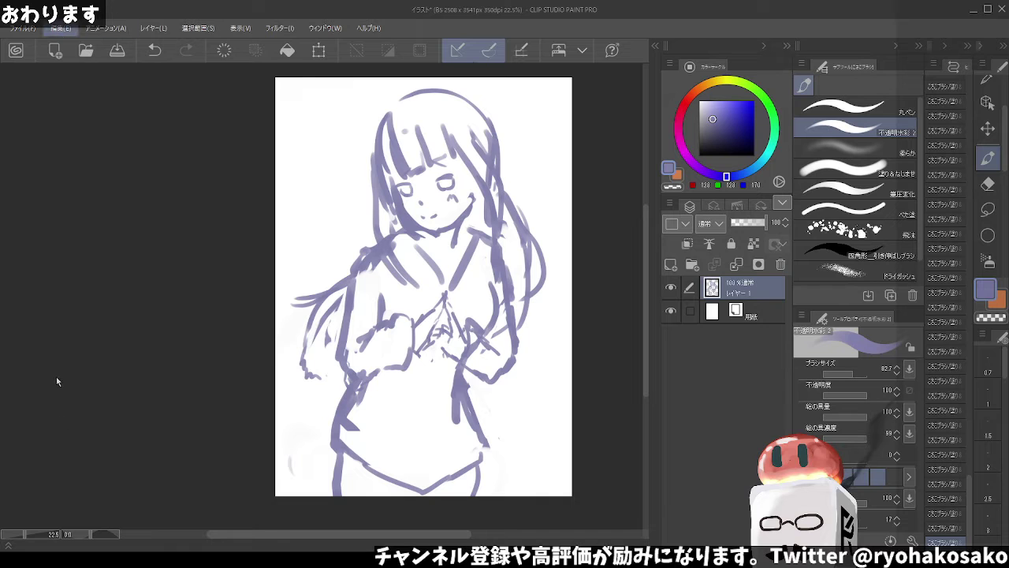
Scale the whole sketch layer up with Scale/Rotate (Ctrl+T) and reposition it on the page
key(ctrl+t)
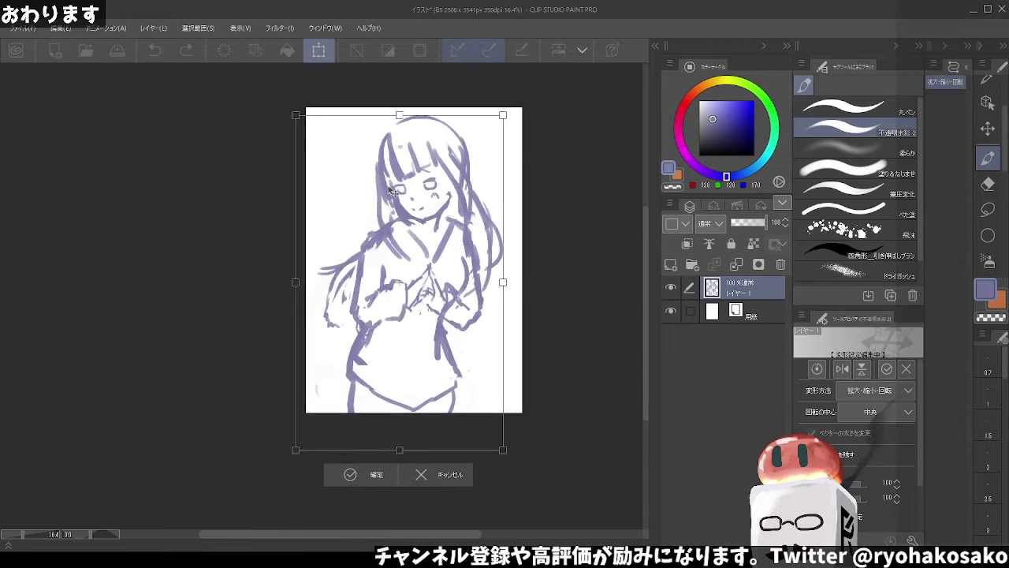
scroll(390, 190, down, 4)
mouse_move(398, 330)
mouse_down()
mouse_move(394, 393)
mouse_move(422, 291)
mouse_up()
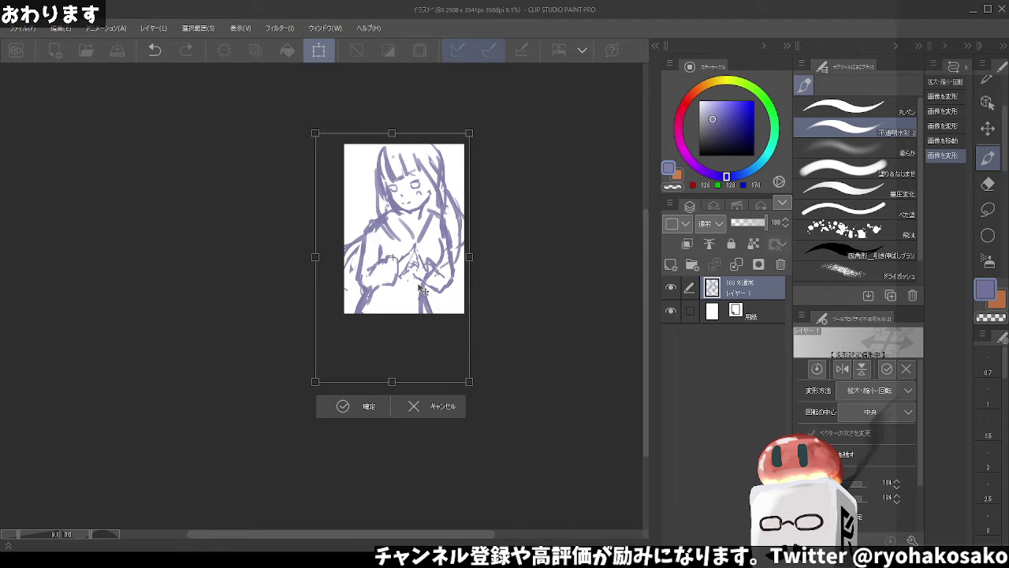
drag(422, 290, 422, 292)
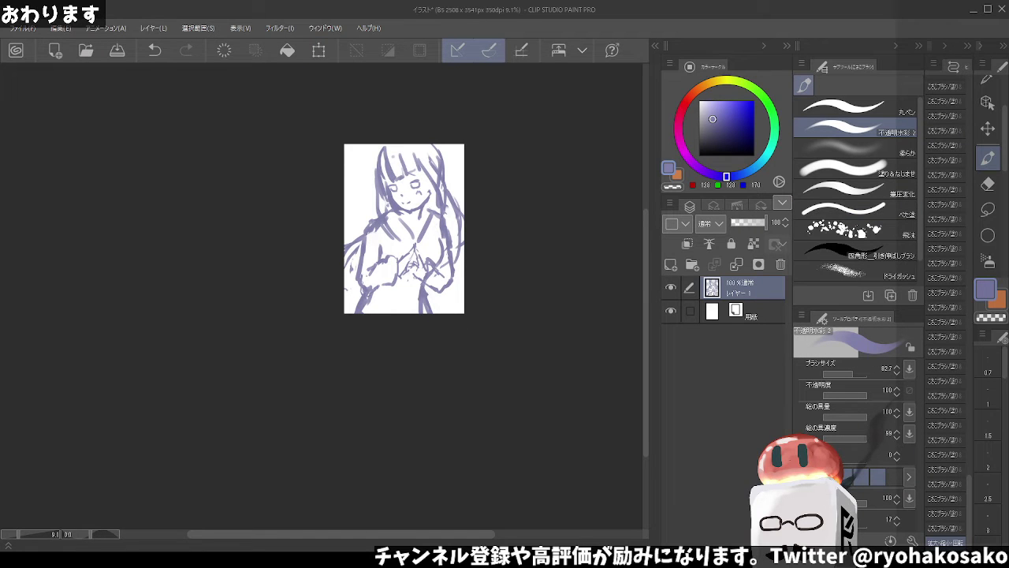
Zoom in and sketch the left shoulder, arm, sleeve and hand lines
scroll(404, 163, up, 1)
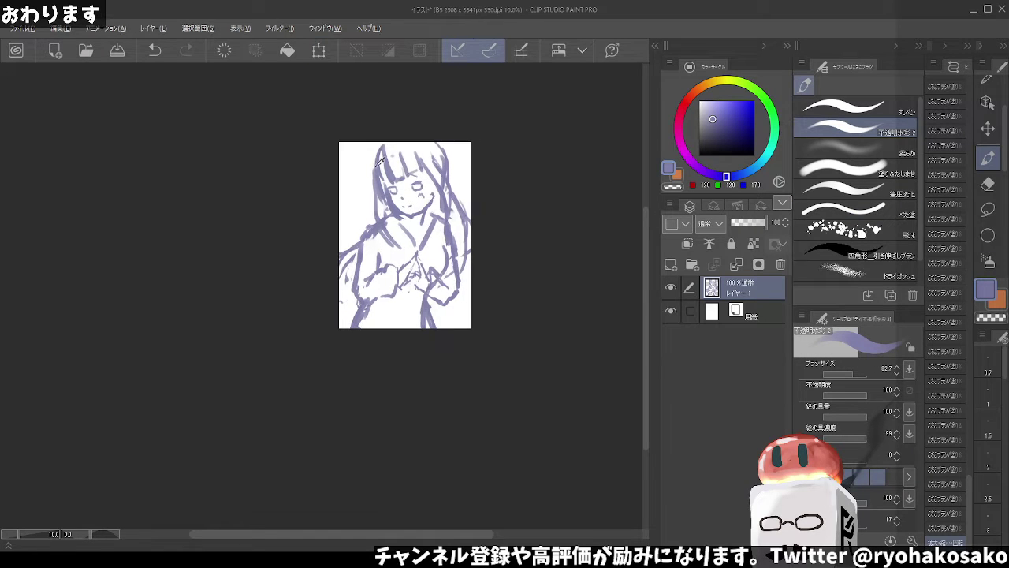
scroll(404, 163, up, 1)
scroll(405, 163, up, 1)
scroll(405, 163, up, 3)
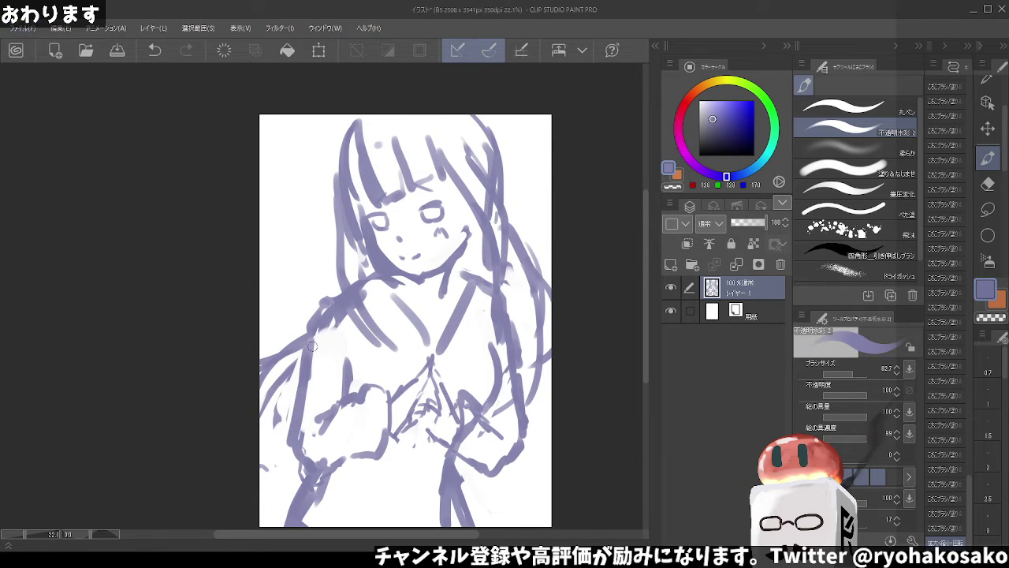
mouse_move(289, 351)
mouse_down()
mouse_move(240, 421)
mouse_move(256, 434)
mouse_up()
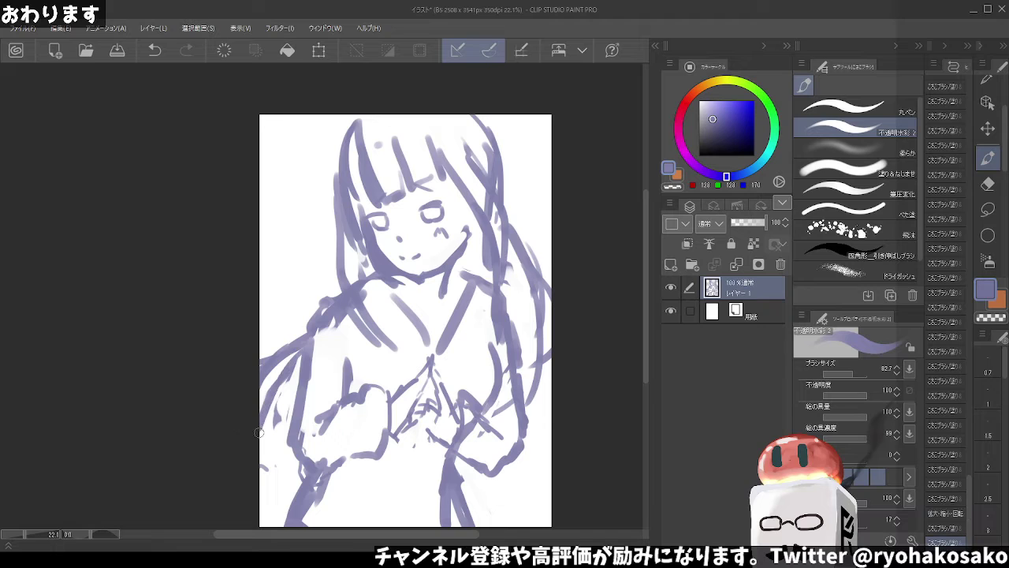
mouse_move(378, 392)
mouse_down()
mouse_move(392, 432)
mouse_move(380, 465)
mouse_up()
drag(465, 393, 473, 443)
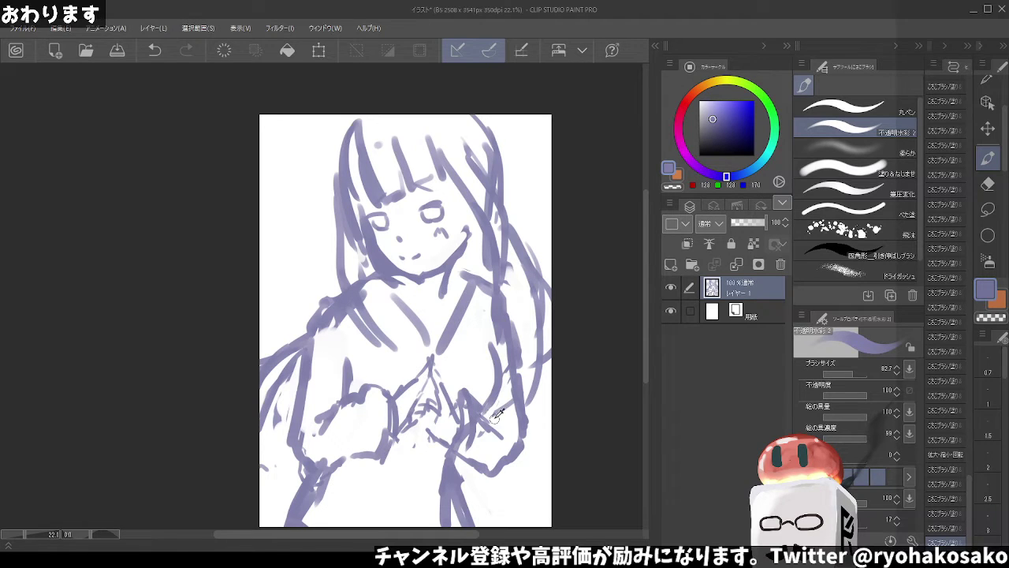
Erase stray strokes near both arms and add lines at the figure's lower middle
key(c)
mouse_move(508, 406)
mouse_down()
mouse_move(510, 453)
mouse_move(501, 396)
mouse_move(479, 430)
mouse_up()
key(c)
key(ctrl+z)
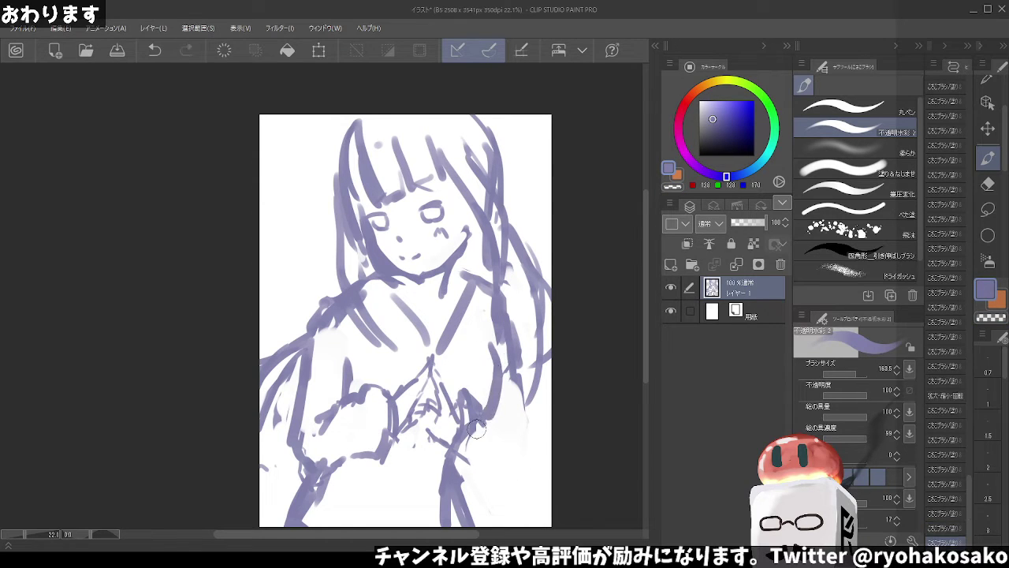
key(c)
drag(318, 480, 305, 513)
key(ctrl+z)
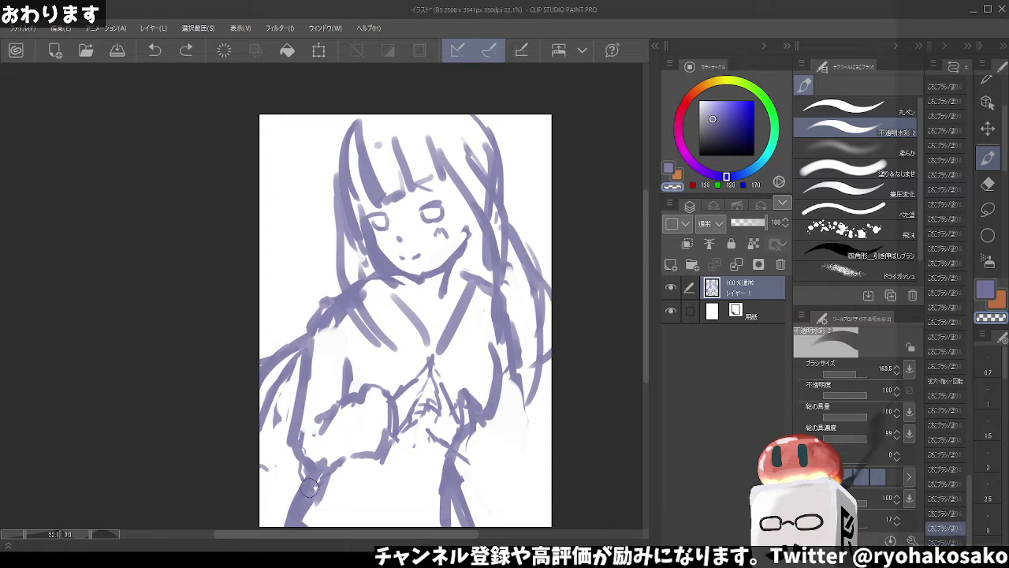
key(c)
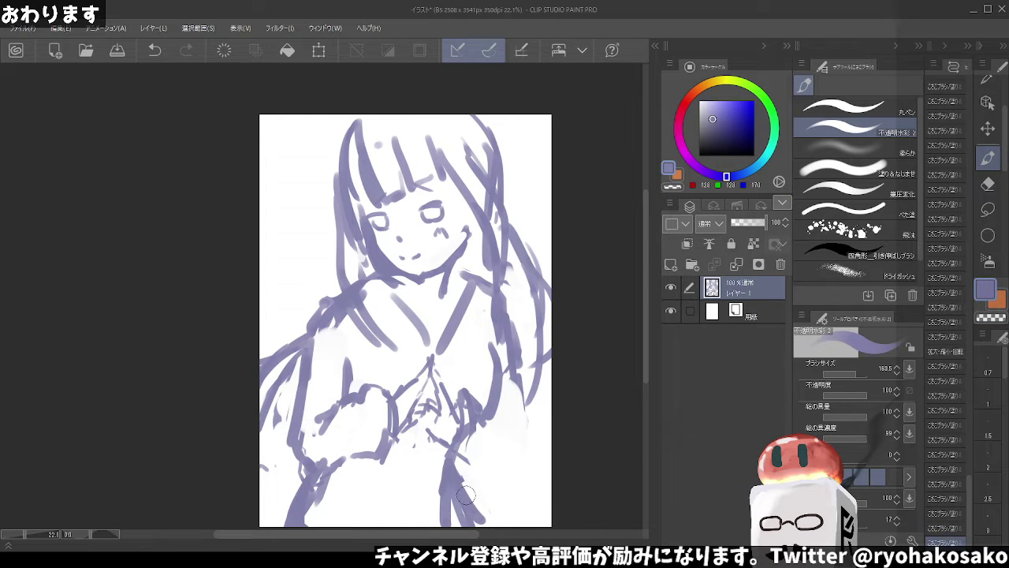
mouse_move(449, 525)
mouse_down()
mouse_move(447, 464)
mouse_move(477, 526)
mouse_up()
Add a new layer and pick a cream skin tone on the colour wheel
click(671, 264)
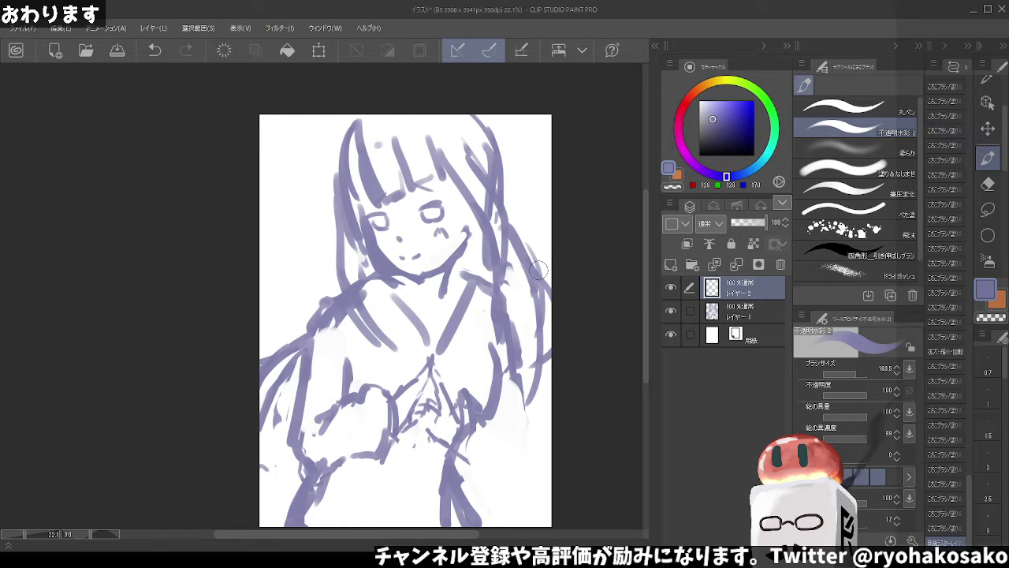
drag(695, 91, 709, 84)
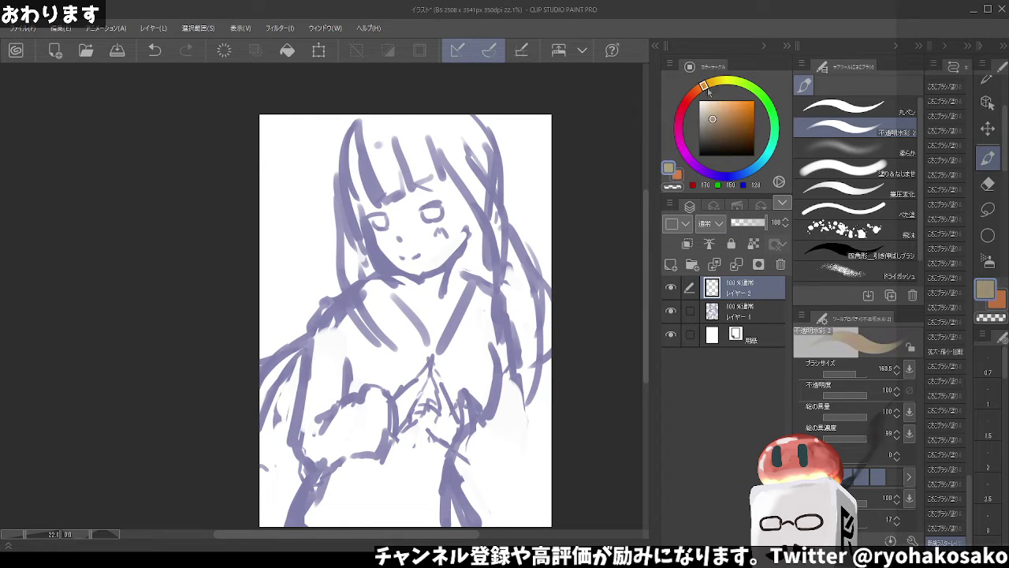
click(712, 101)
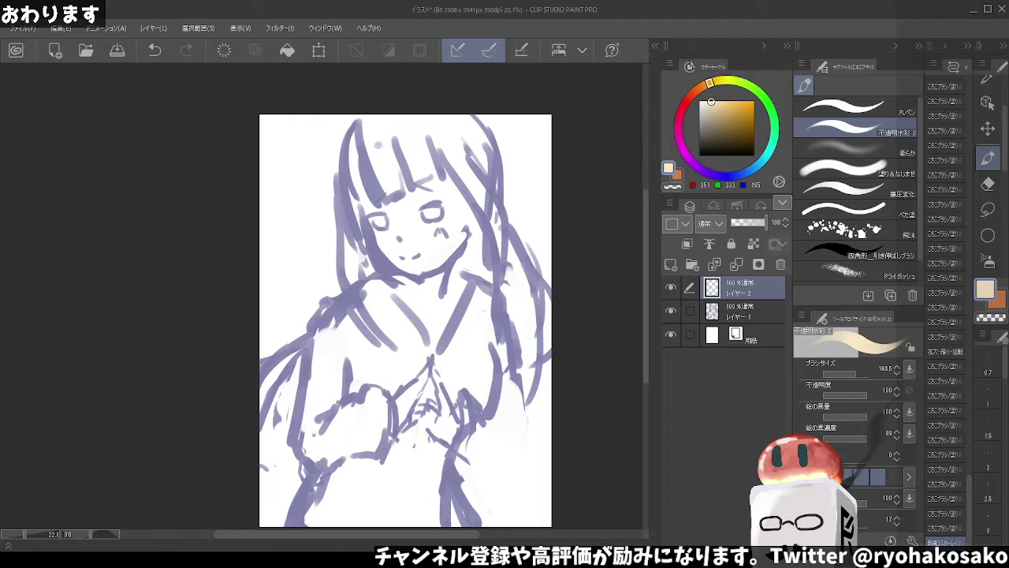
click(707, 83)
drag(367, 210, 402, 264)
key(ctrl+z)
key(ctrl+z)
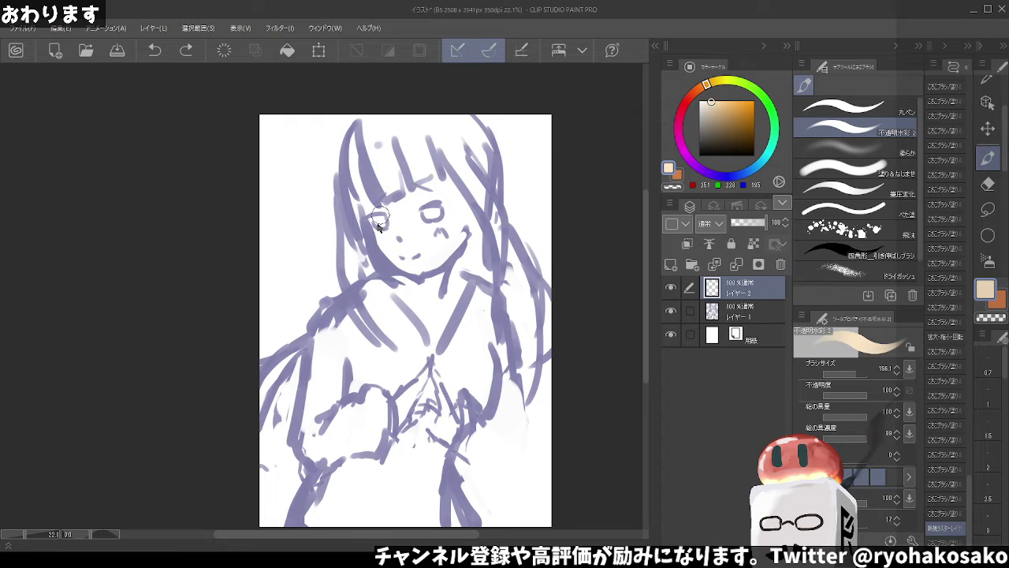
With a hard-edged pen, fill the face with the skin tone along the jawline
drag(378, 226, 377, 224)
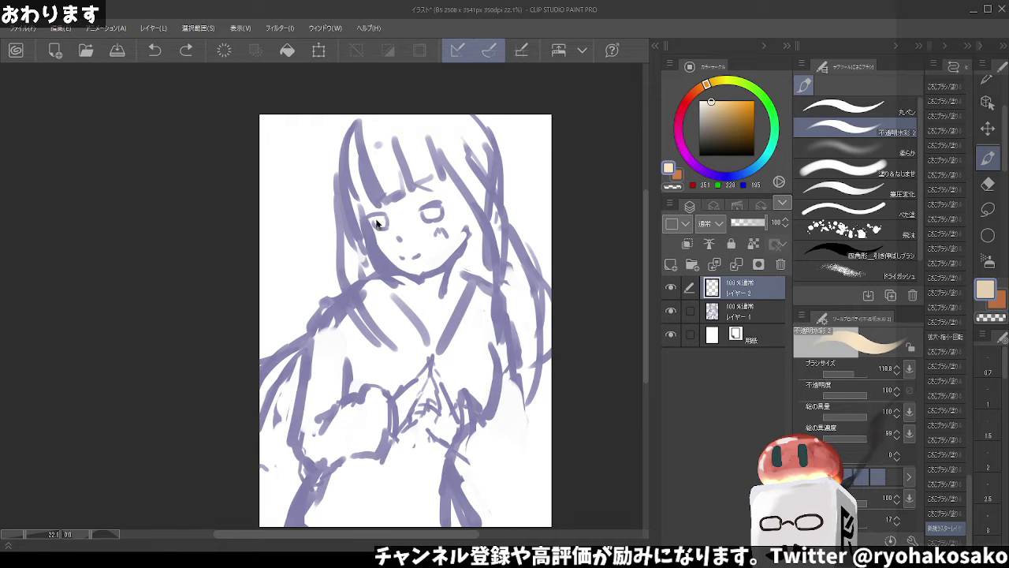
click(848, 107)
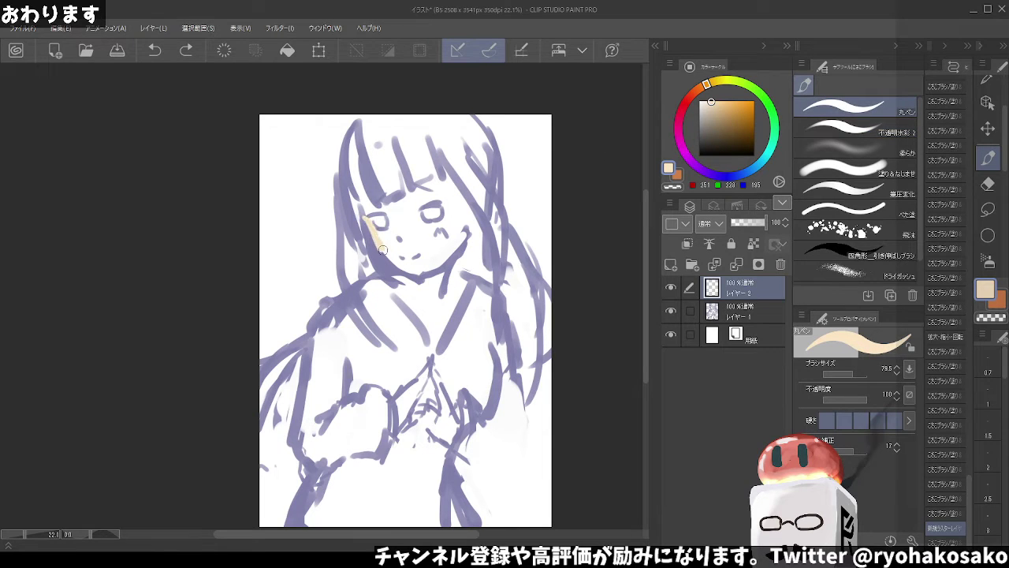
mouse_move(368, 214)
mouse_down()
mouse_move(419, 276)
mouse_move(462, 252)
mouse_up()
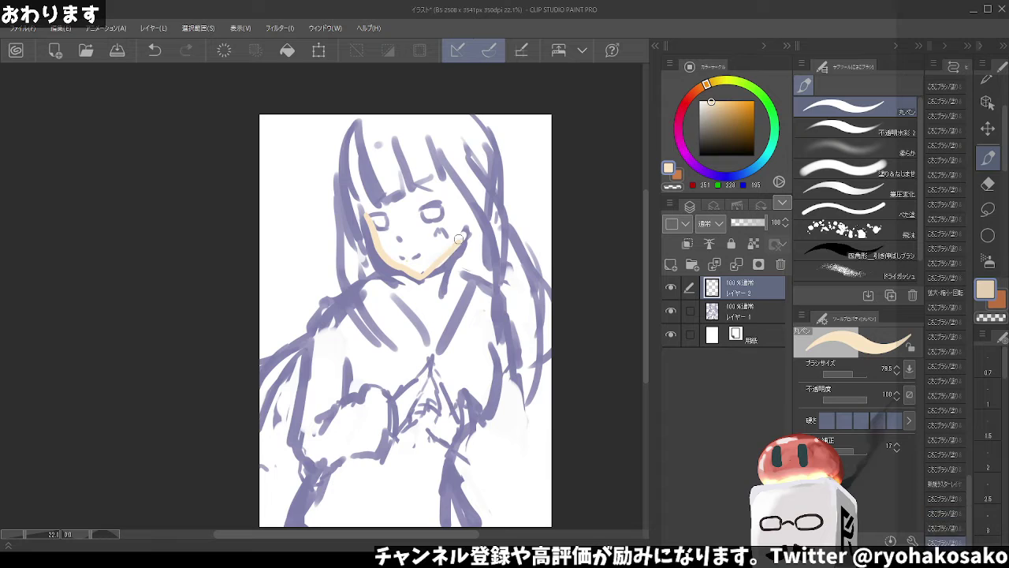
key(ctrl+z)
mouse_move(424, 272)
mouse_down()
mouse_move(466, 235)
mouse_move(375, 223)
mouse_move(409, 242)
mouse_move(377, 206)
mouse_up()
mouse_move(417, 255)
mouse_down()
mouse_move(453, 212)
mouse_move(394, 197)
mouse_move(434, 215)
mouse_move(458, 248)
mouse_move(466, 230)
mouse_move(438, 268)
mouse_move(444, 308)
mouse_up()
Try painting skin on the neck and under the chin, undoing the attempts
key(bracketleft)
key(bracketleft)
key(bracketright)
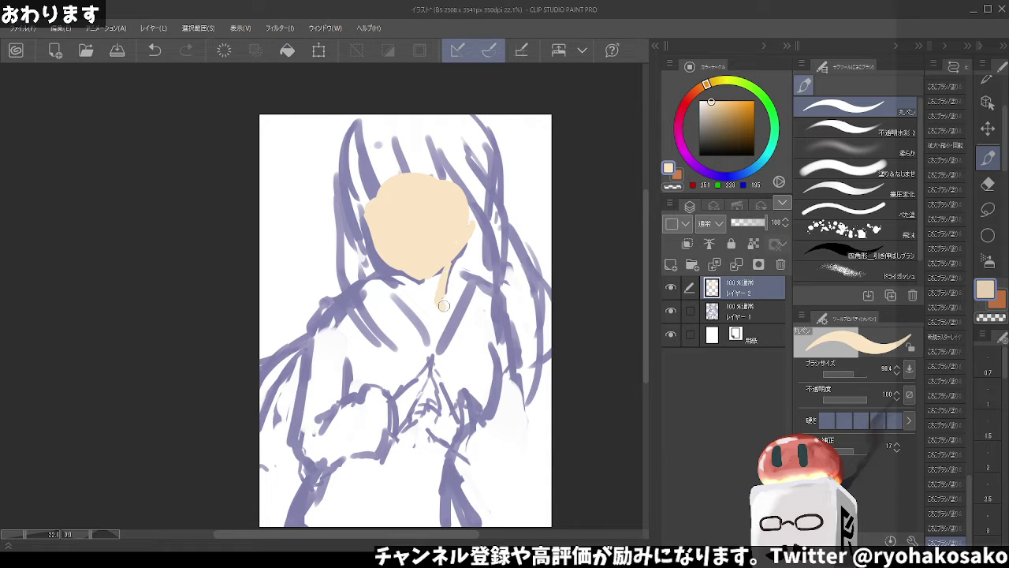
drag(393, 272, 401, 288)
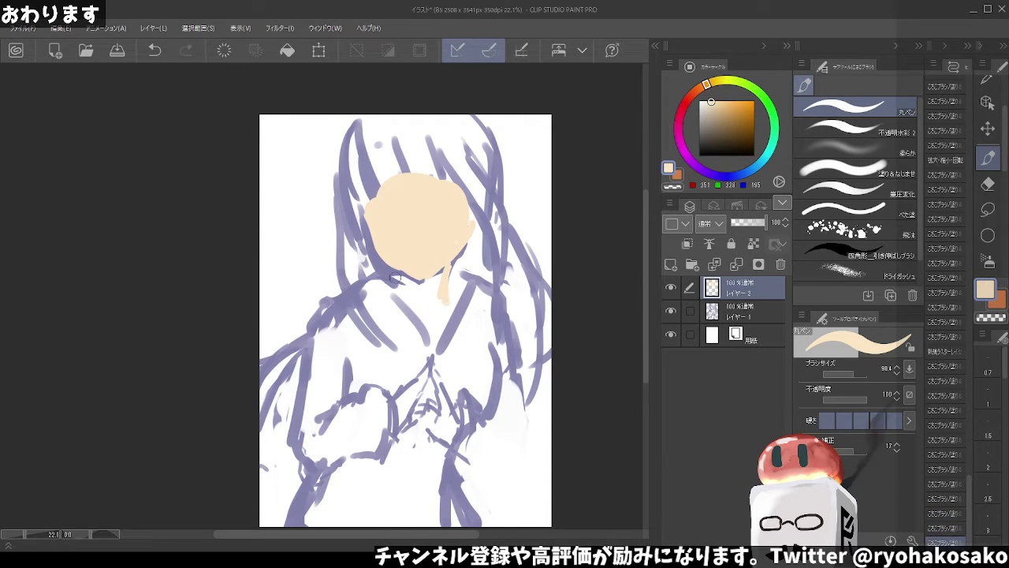
key(ctrl+z)
key(ctrl+z)
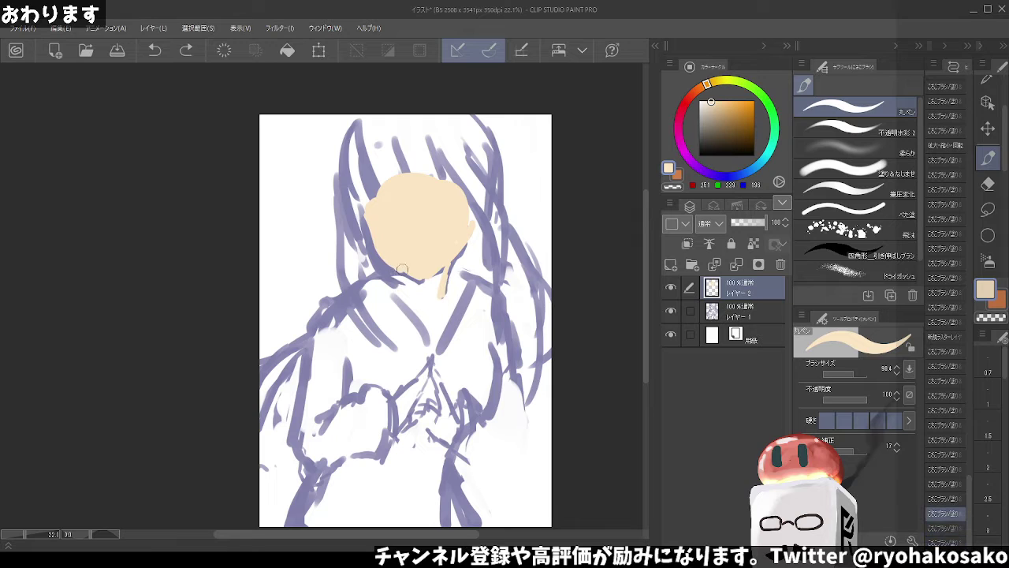
mouse_move(421, 276)
mouse_down()
mouse_move(393, 257)
mouse_move(425, 277)
mouse_up()
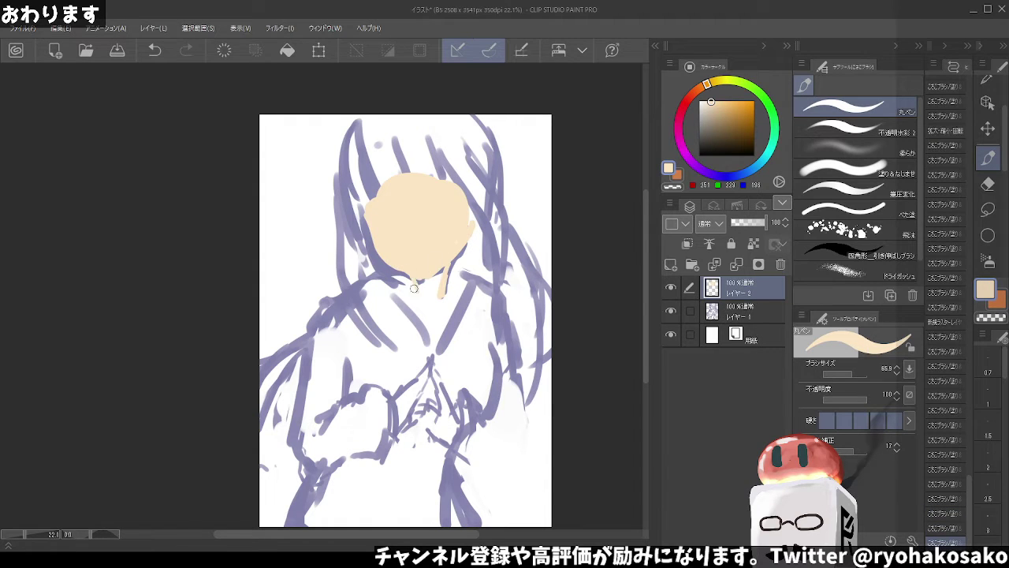
key(ctrl+z)
drag(402, 282, 403, 287)
key(ctrl+z)
key(ctrl+z)
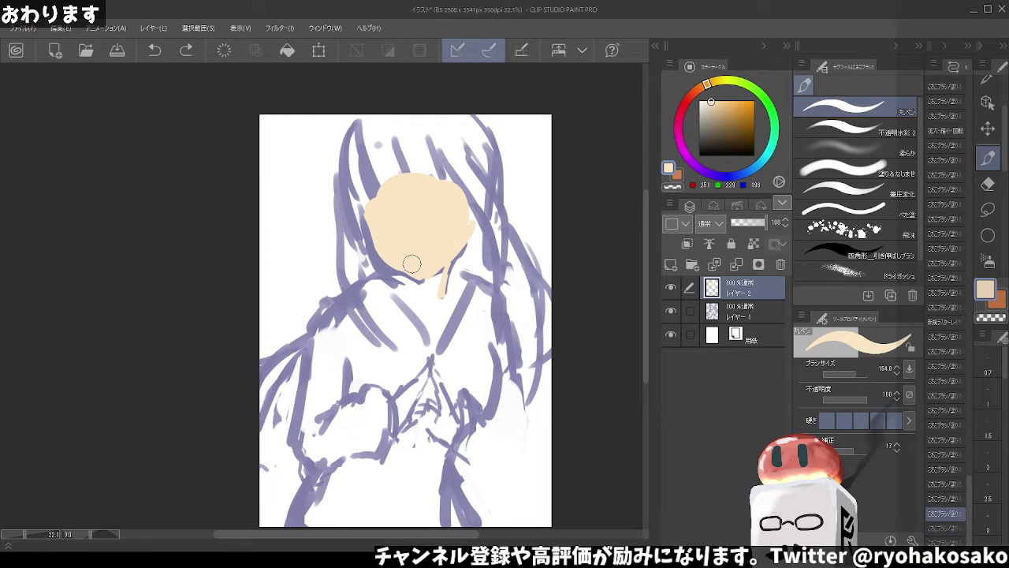
key(ctrl+z)
key(ctrl+z)
key(ctrl+z)
Add new layers and paint a thicker skin-tone neck below the chin
click(737, 312)
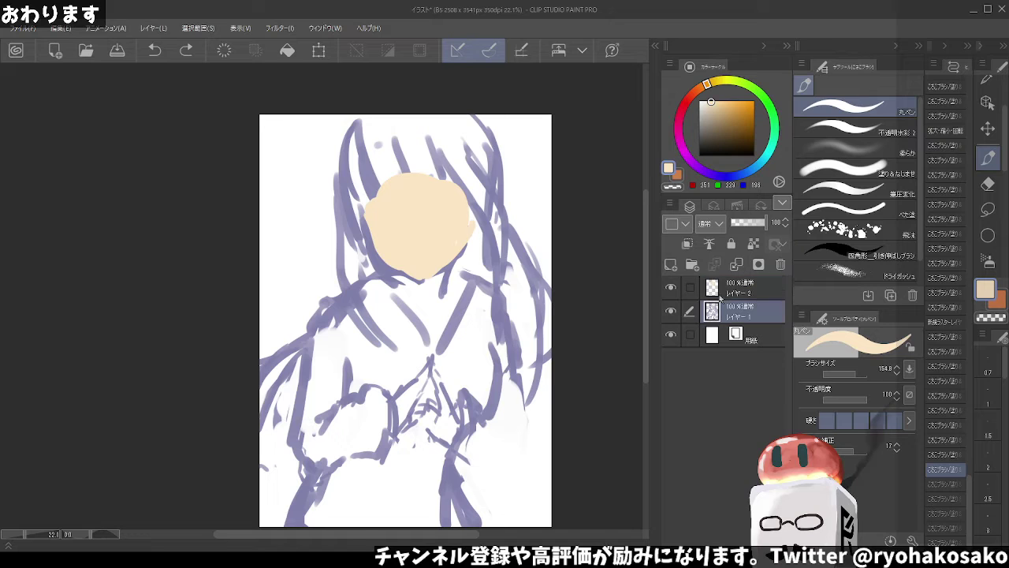
click(671, 264)
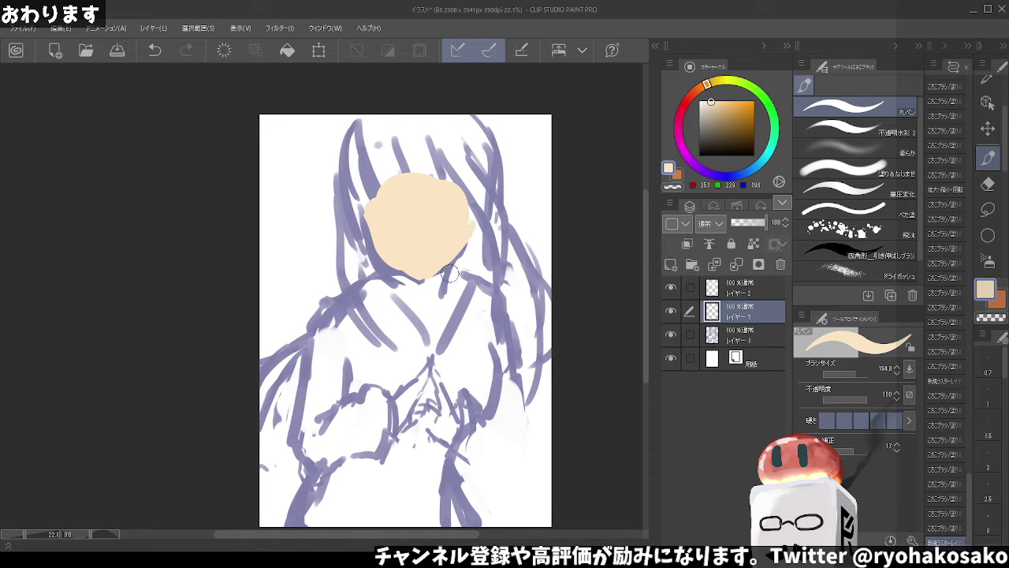
drag(449, 272, 439, 300)
key(ctrl+z)
key(bracketleft)
drag(443, 260, 440, 297)
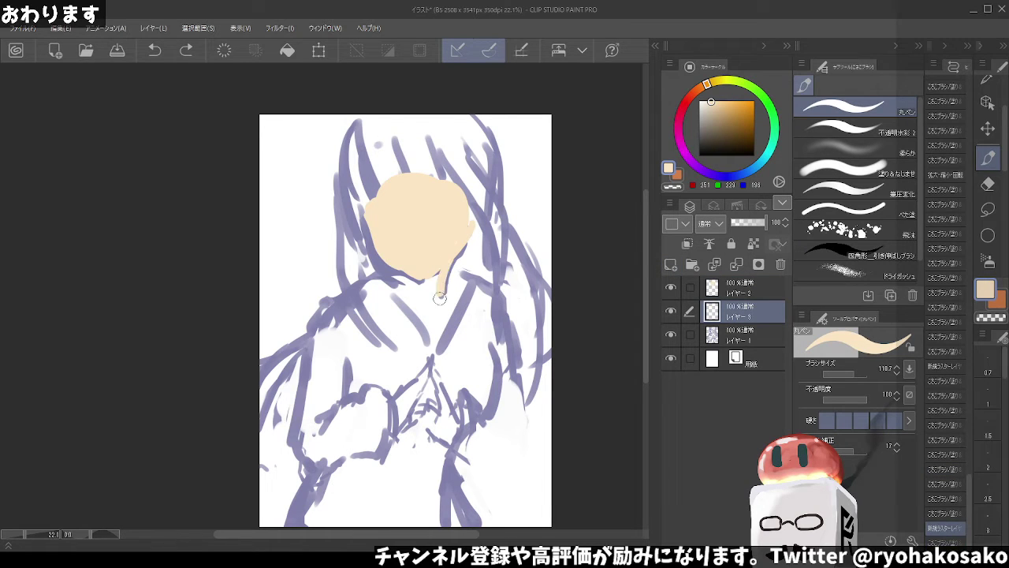
drag(403, 265, 410, 294)
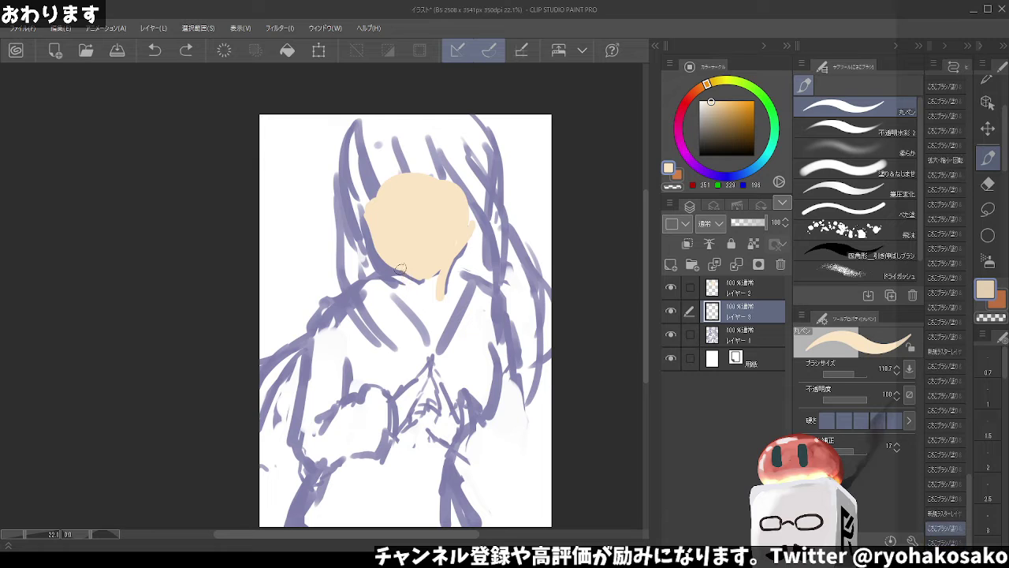
key(ctrl+z)
Add another top layer and pick a deep dark purple for the hair
click(671, 264)
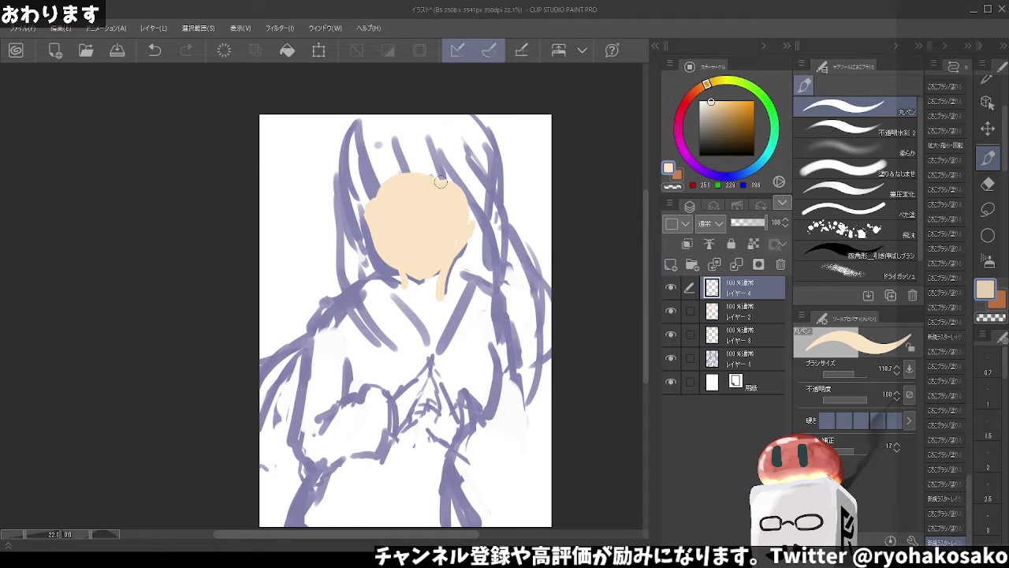
click(690, 160)
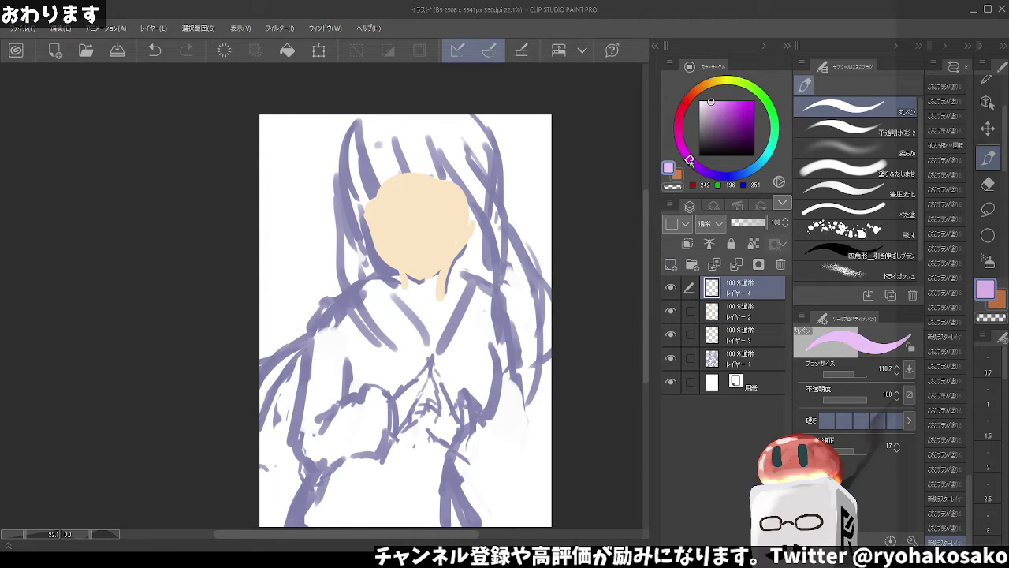
click(705, 117)
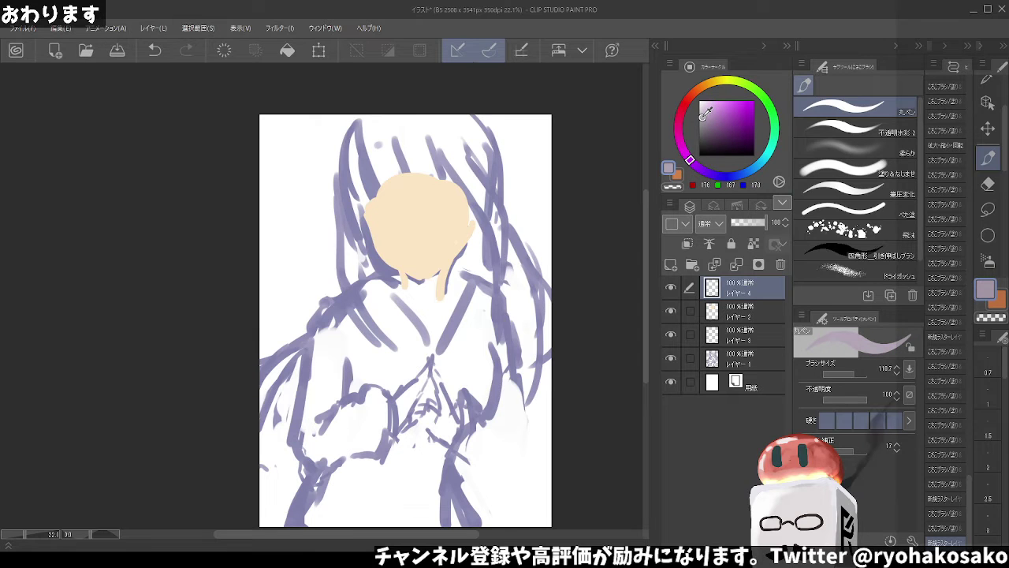
drag(703, 117, 706, 136)
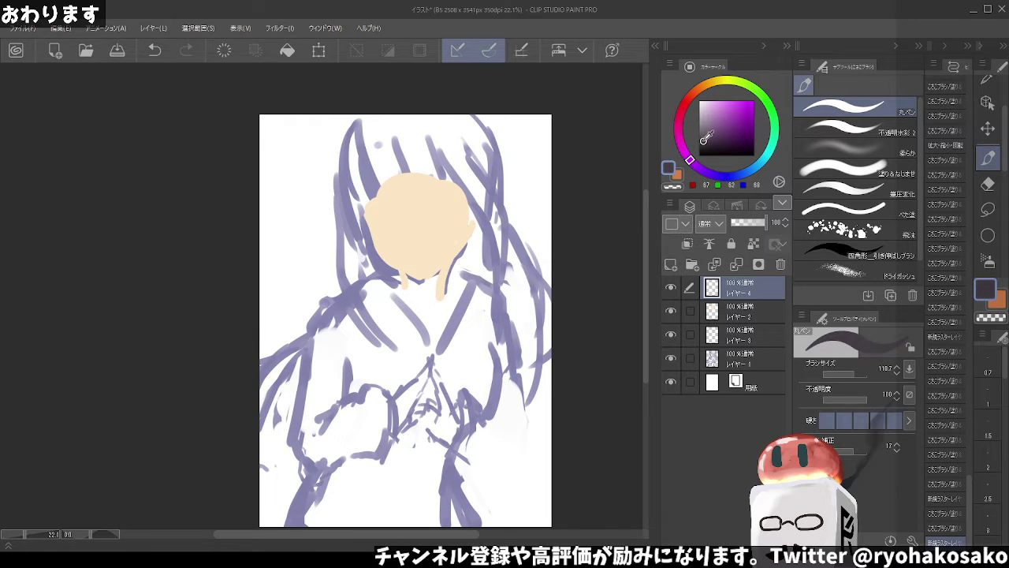
Paint dark purple bang strands across the forehead, undoing misplaced strokes
drag(380, 124, 403, 195)
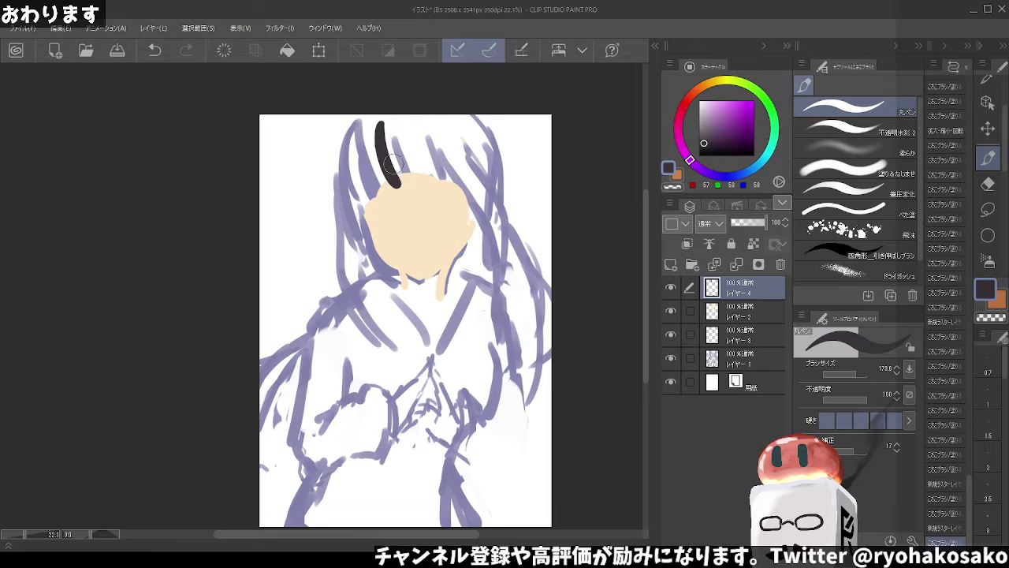
key(ctrl+z)
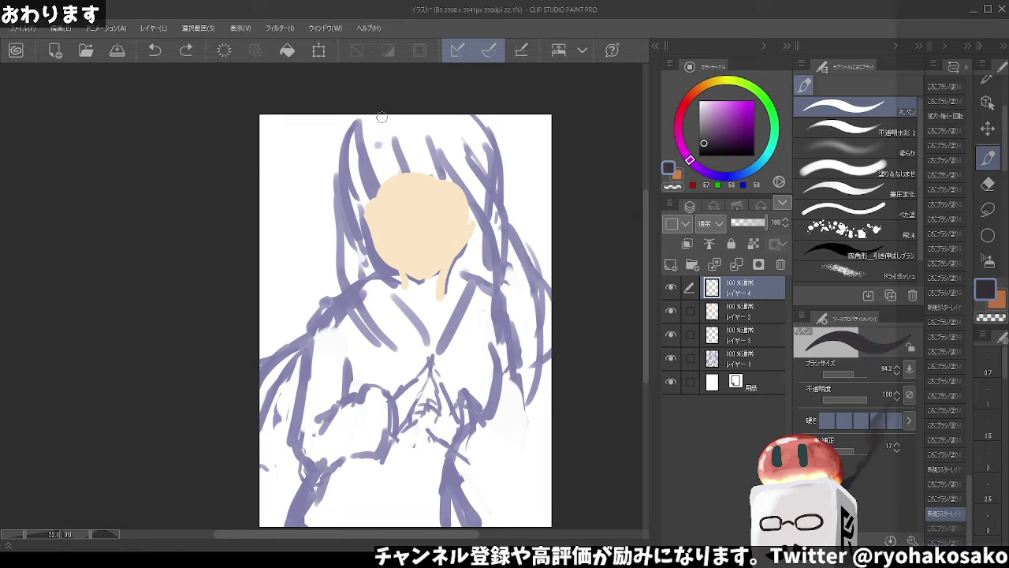
mouse_move(380, 119)
mouse_down()
mouse_move(398, 185)
mouse_move(407, 134)
mouse_move(410, 186)
mouse_up()
mouse_move(425, 135)
mouse_down()
mouse_move(436, 186)
mouse_move(461, 189)
mouse_up()
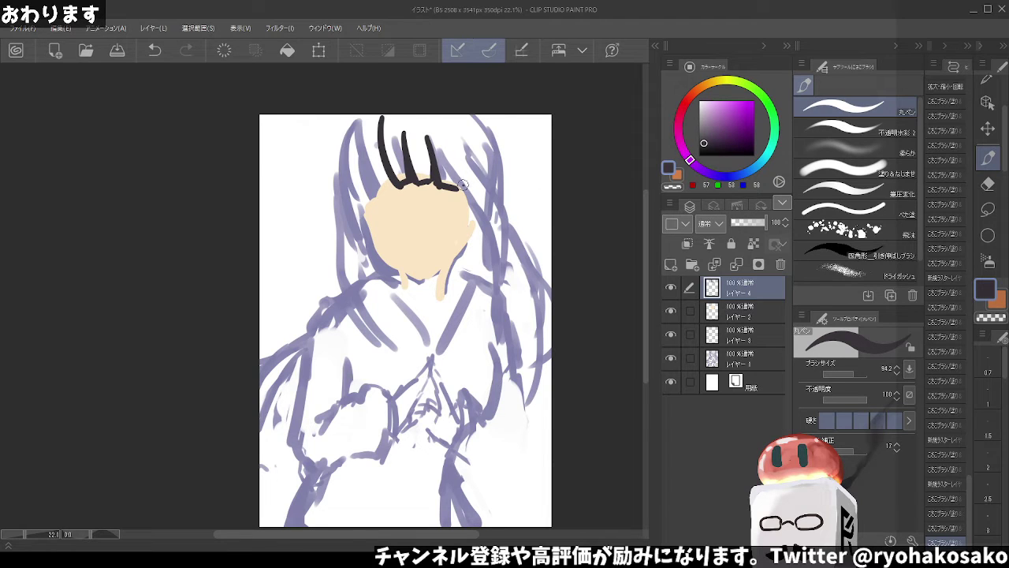
drag(459, 162, 470, 195)
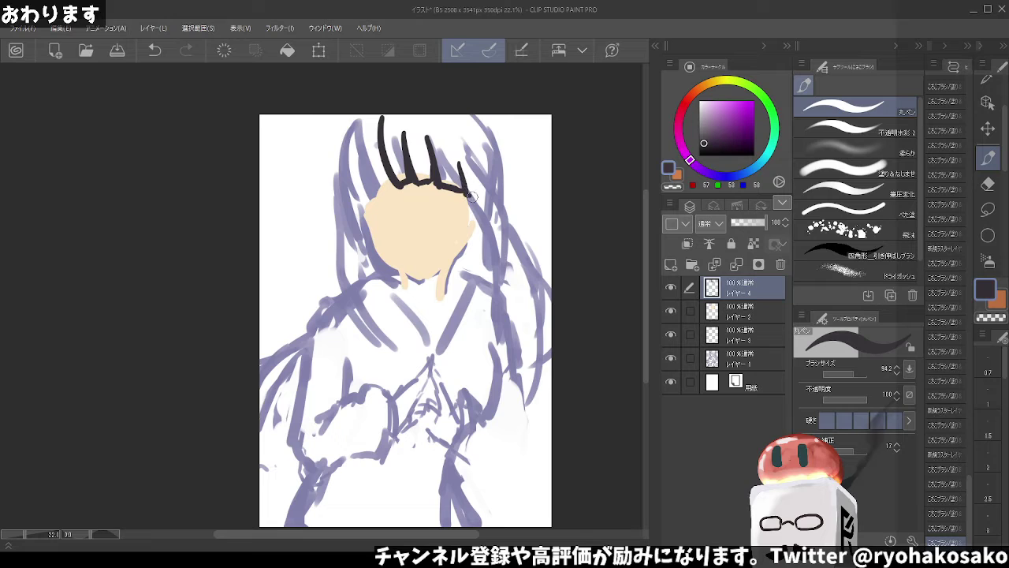
drag(377, 135, 385, 196)
key(ctrl+z)
drag(351, 118, 356, 229)
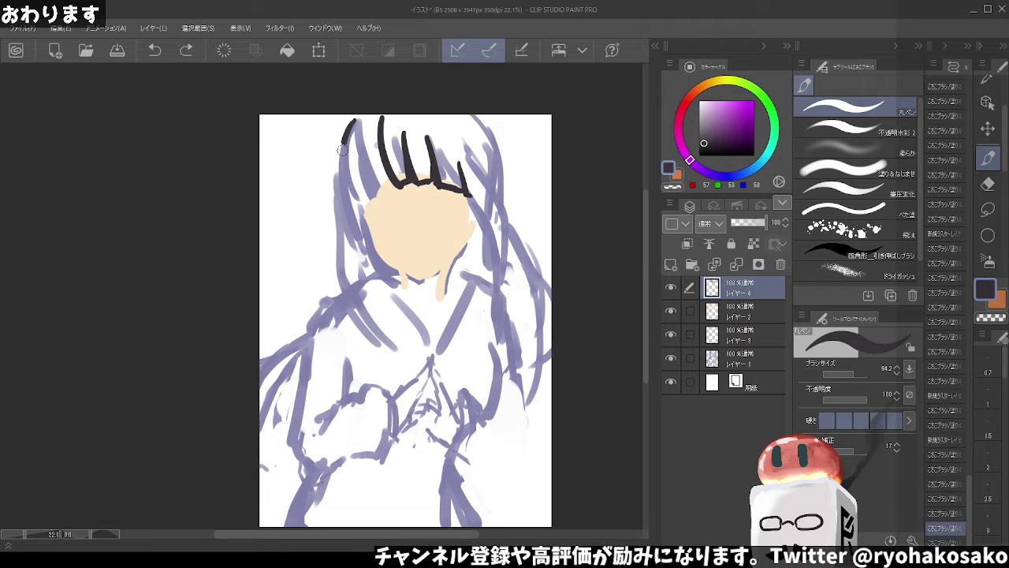
key(ctrl+z)
Draw a long, thick strand on the left of the bangs, then shrink the brush to 78
mouse_move(348, 125)
mouse_down()
mouse_move(357, 228)
mouse_move(382, 196)
mouse_up()
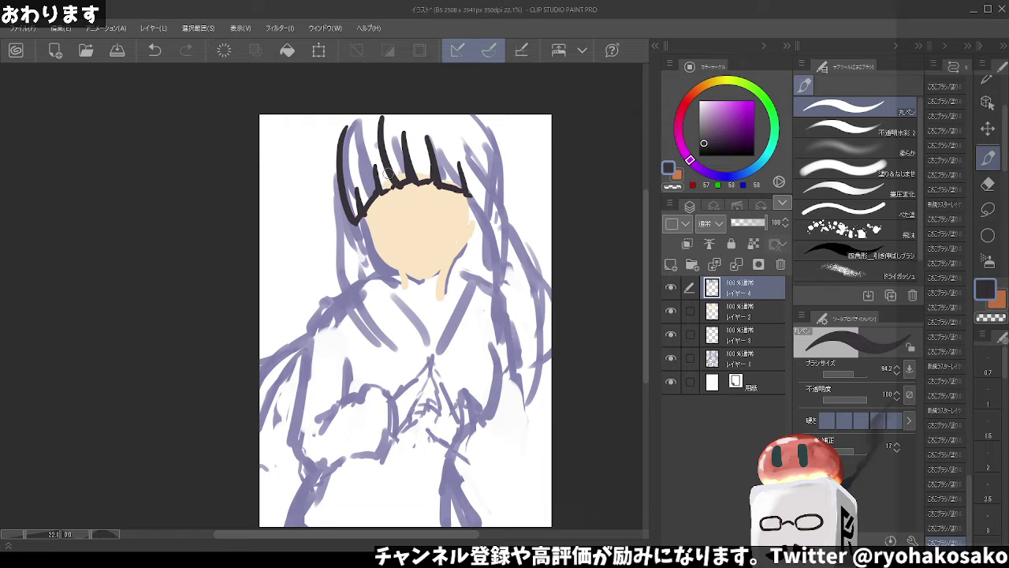
drag(357, 123, 352, 200)
drag(346, 163, 356, 200)
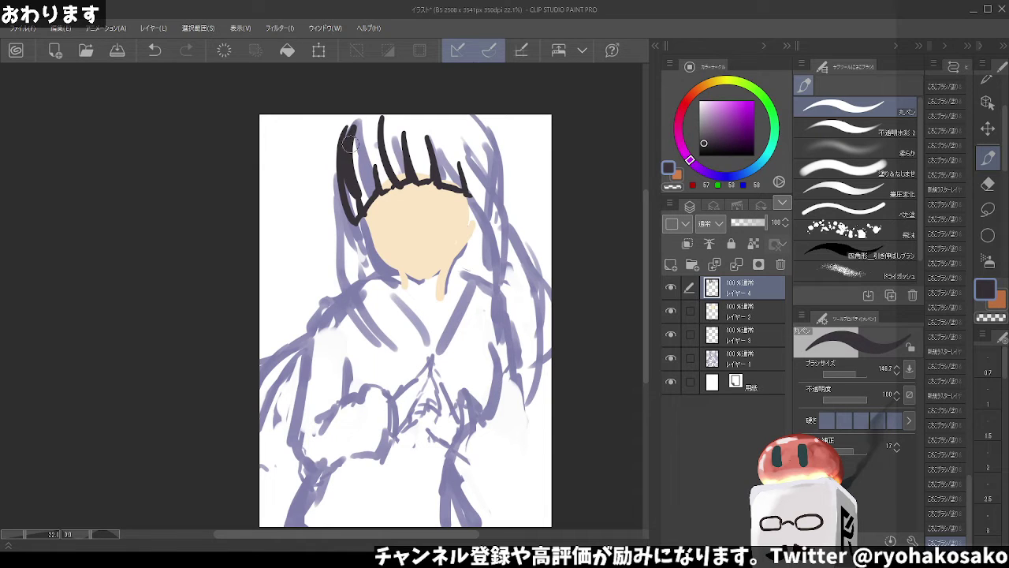
mouse_move(351, 142)
mouse_down()
mouse_move(356, 213)
mouse_move(389, 183)
mouse_move(467, 187)
mouse_up()
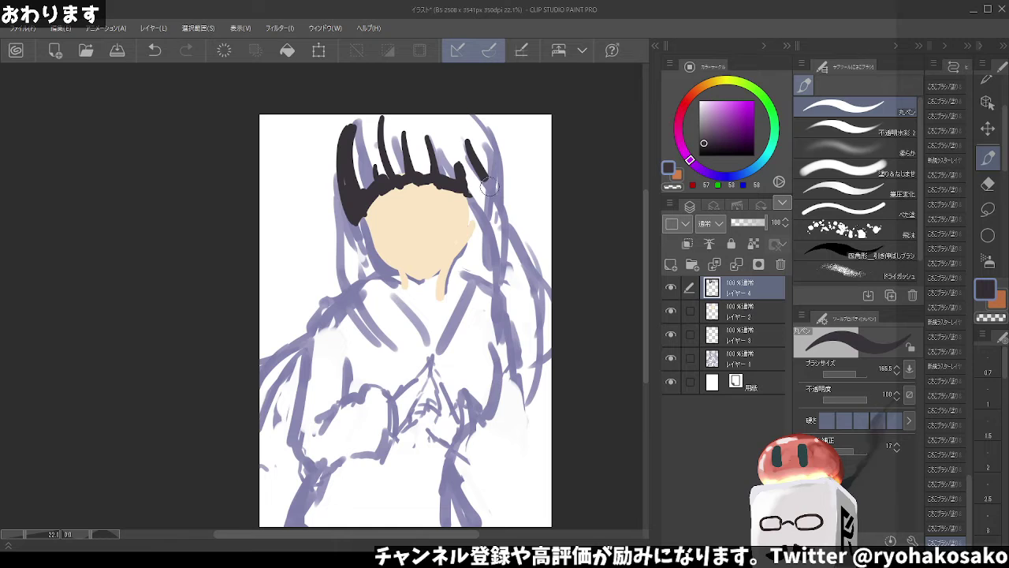
key(ctrl+z)
key(bracketleft)
key(bracketleft)
key(bracketleft)
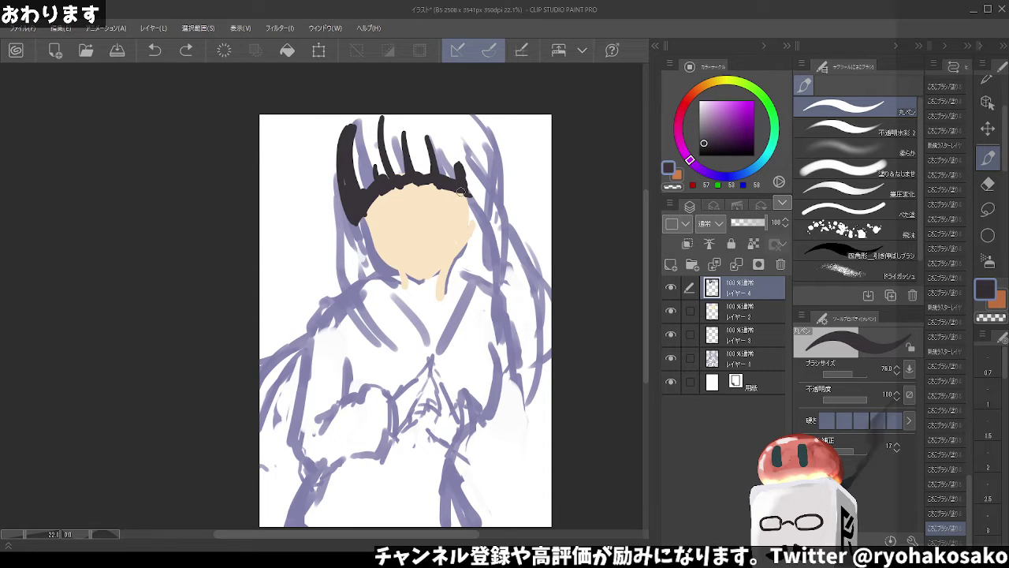
Draw a hair strand beside the right of the face
drag(462, 191, 478, 230)
key(ctrl+z)
drag(463, 192, 479, 239)
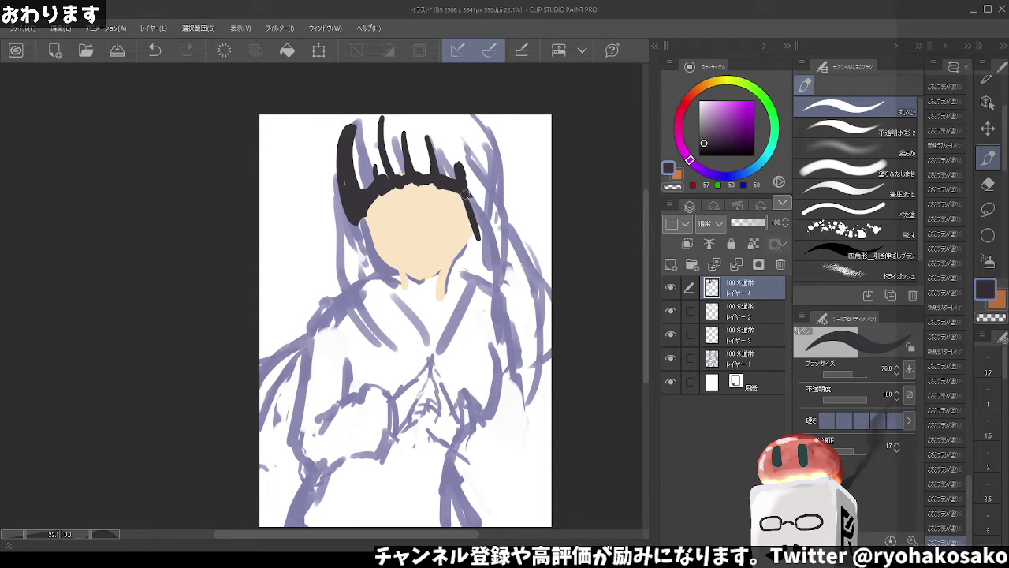
key(ctrl+z)
drag(465, 194, 481, 268)
key(ctrl+z)
drag(462, 191, 479, 239)
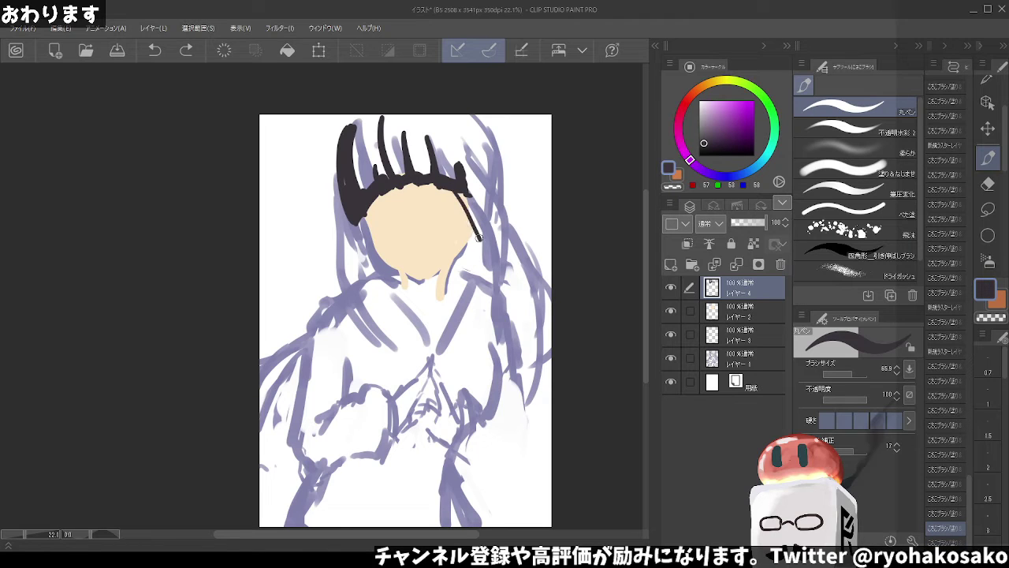
Try longer, thicker strands down the right side of the face
key(ctrl+z)
mouse_move(464, 195)
mouse_down()
mouse_move(486, 268)
mouse_move(476, 293)
mouse_move(469, 184)
mouse_move(474, 291)
mouse_move(495, 254)
mouse_move(480, 287)
mouse_up()
key(ctrl+z)
key(ctrl+z)
drag(497, 235, 469, 191)
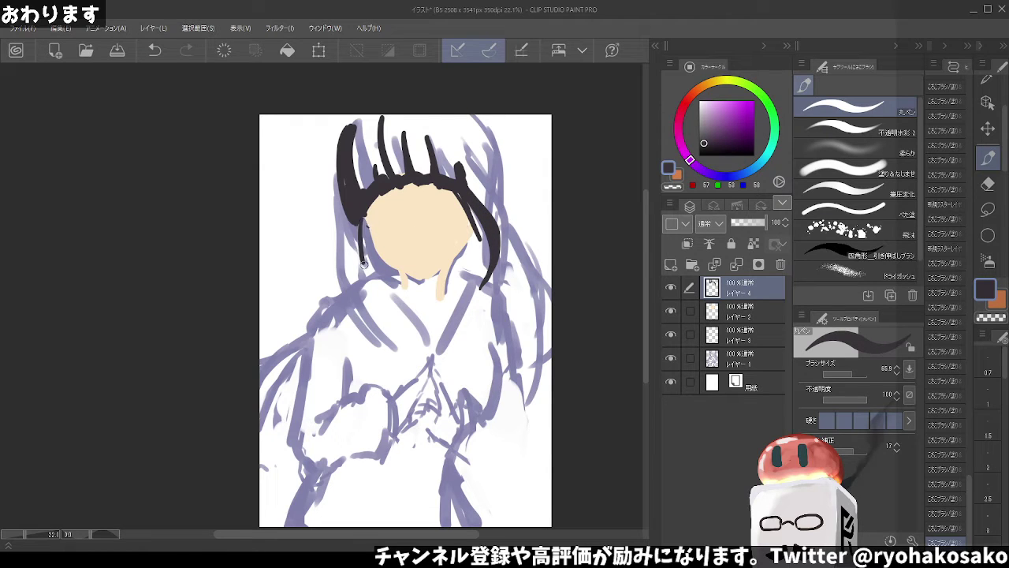
key(ctrl+z)
Draw a long dark strand down the left of the face from the hairline
drag(365, 223, 376, 295)
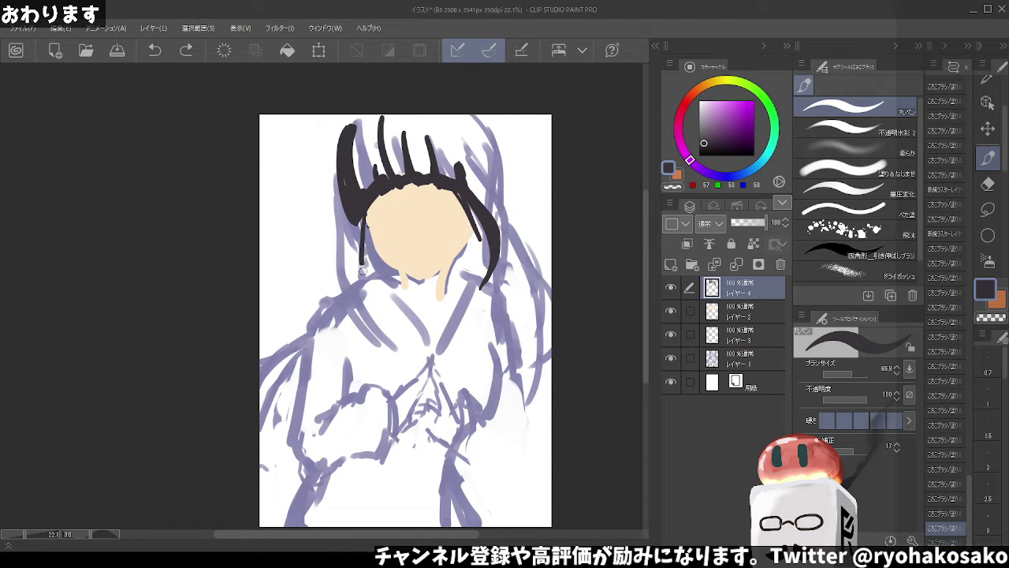
key(ctrl+z)
click(350, 209)
drag(359, 217, 352, 268)
key(ctrl+z)
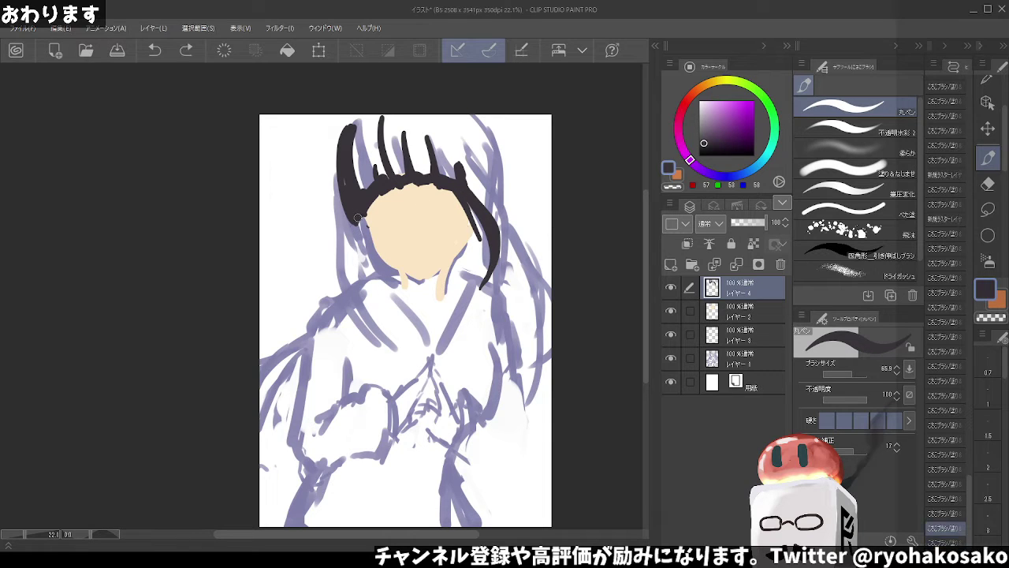
drag(360, 216, 350, 264)
drag(354, 224, 347, 299)
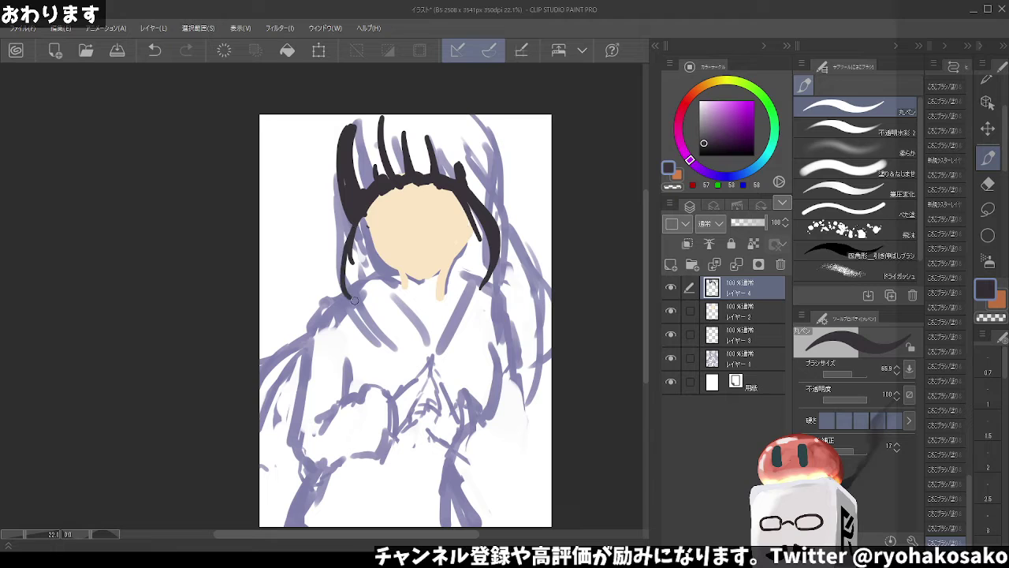
drag(361, 217, 347, 291)
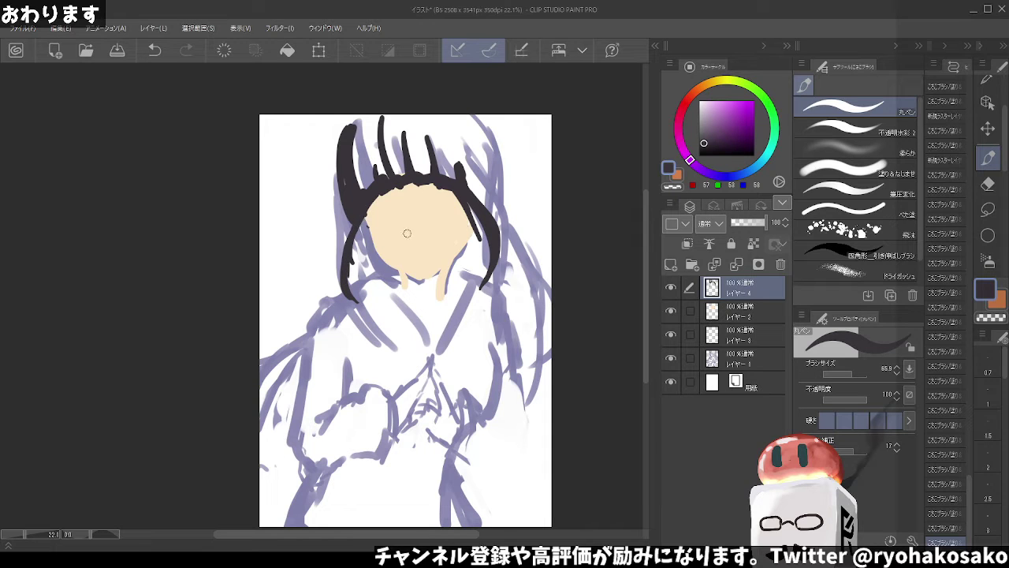
key(ctrl+z)
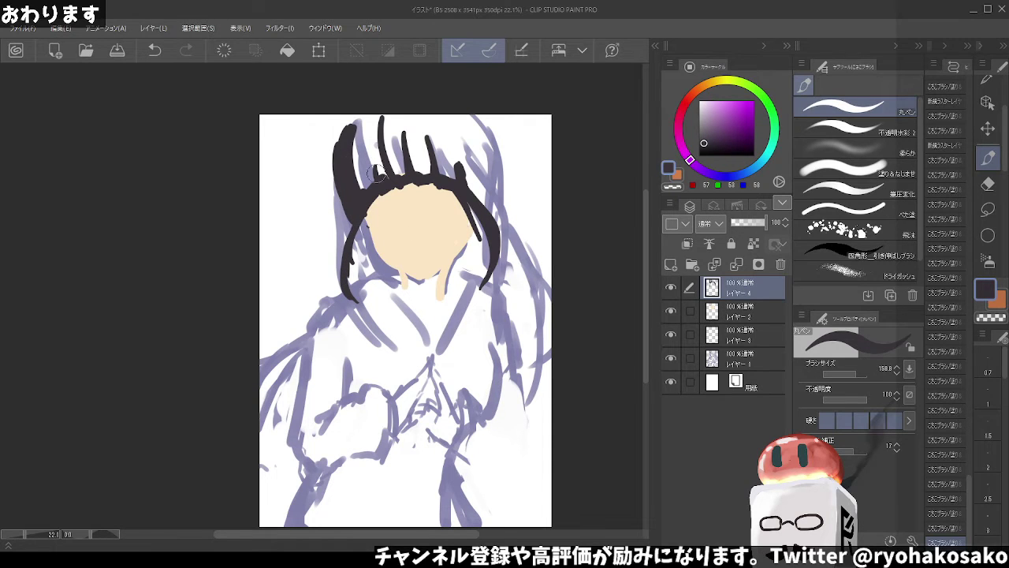
Enlarge the brush and fill the top of the head solid dark purple
mouse_move(347, 209)
mouse_down()
mouse_move(344, 147)
mouse_move(497, 183)
mouse_up()
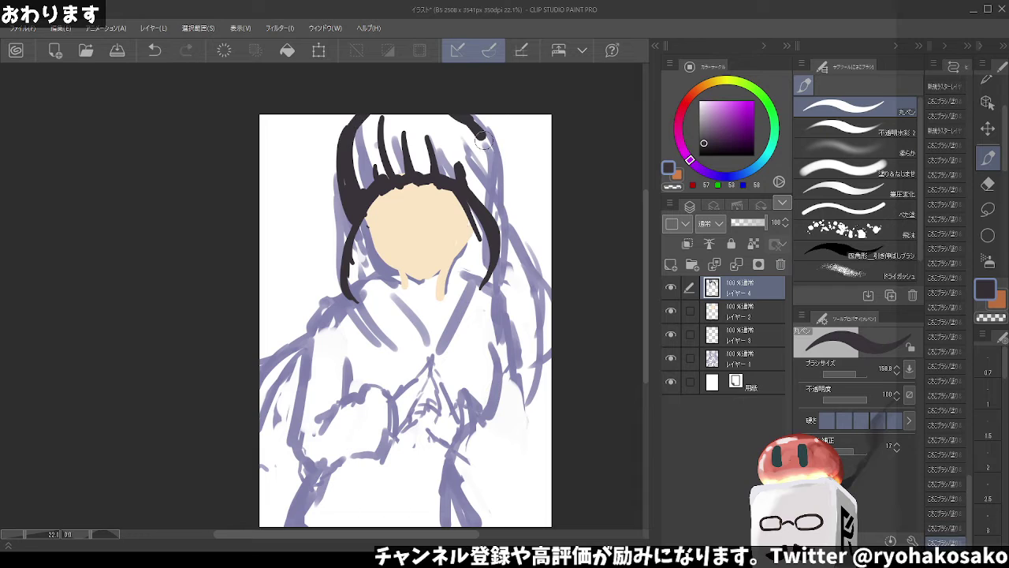
key(ctrl+z)
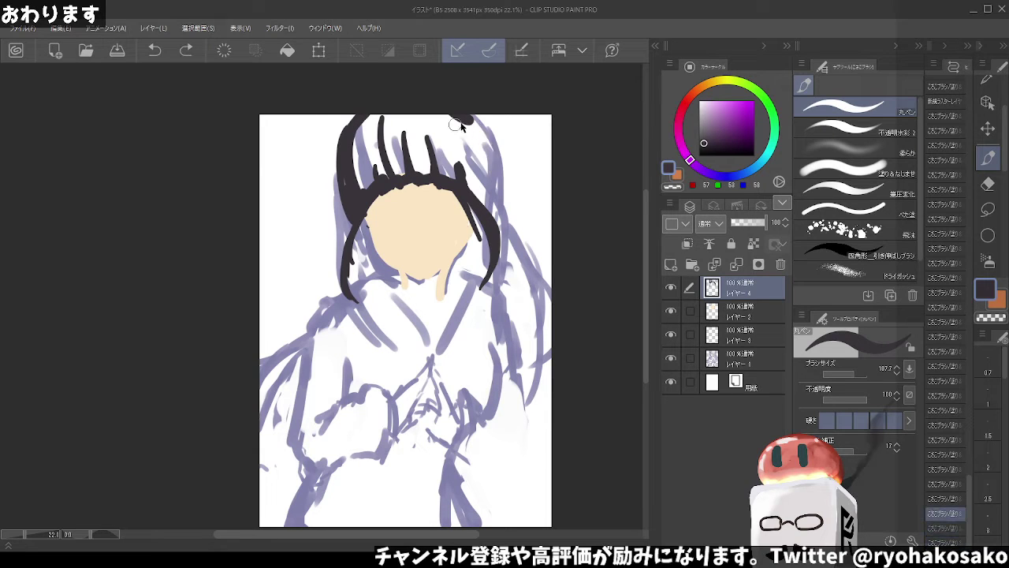
key(bracketright)
mouse_move(453, 116)
mouse_down()
mouse_move(491, 189)
mouse_move(365, 127)
mouse_move(355, 193)
mouse_move(382, 151)
mouse_move(429, 130)
mouse_move(455, 152)
mouse_move(405, 147)
mouse_move(481, 197)
mouse_up()
key(bracketright)
key(bracketright)
key(bracketright)
key(bracketleft)
key(bracketleft)
key(bracketleft)
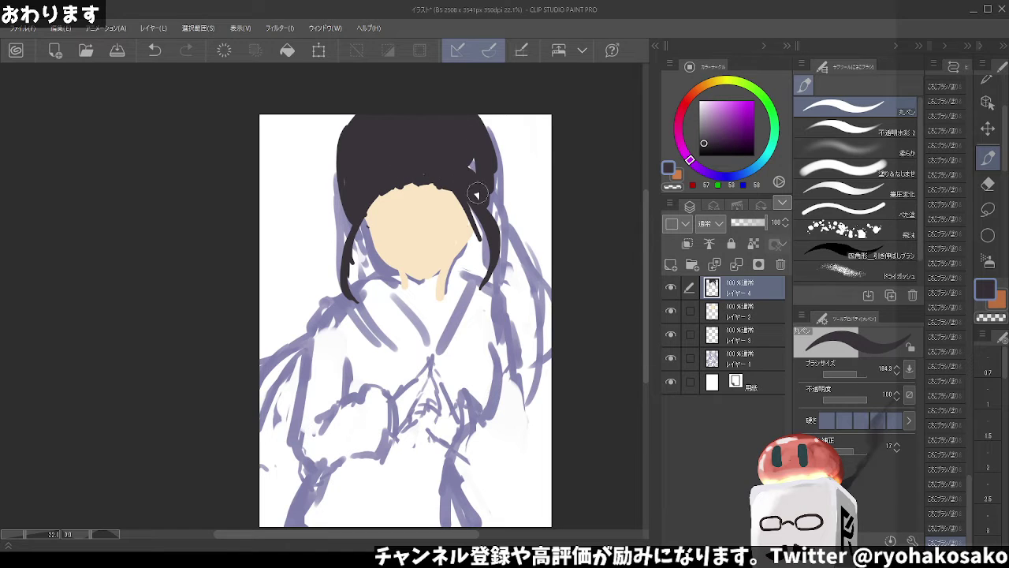
Move the Layer 1 sketch above the hair, fade it to 15%, and return to Layer 4
drag(725, 358, 725, 286)
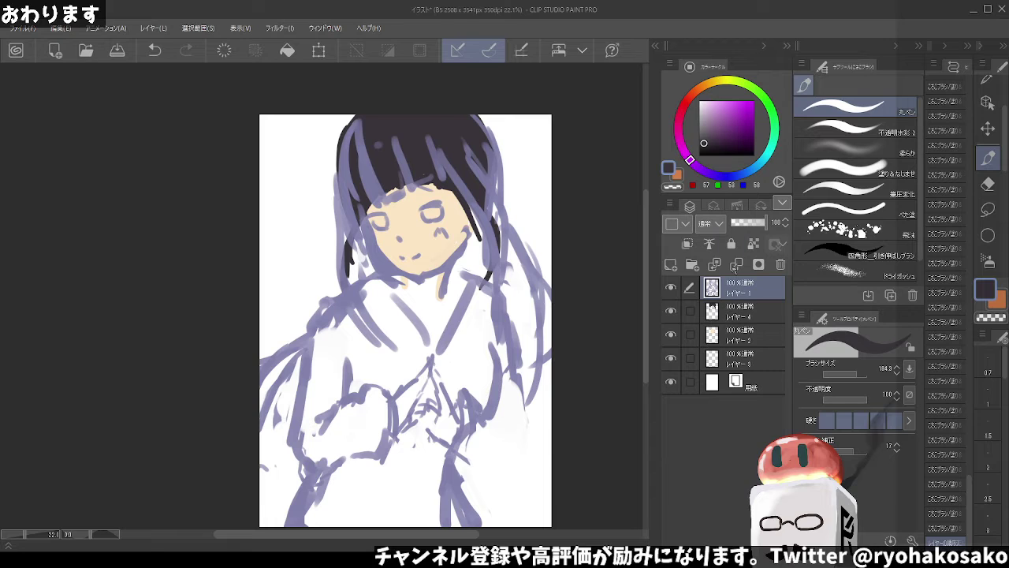
click(738, 224)
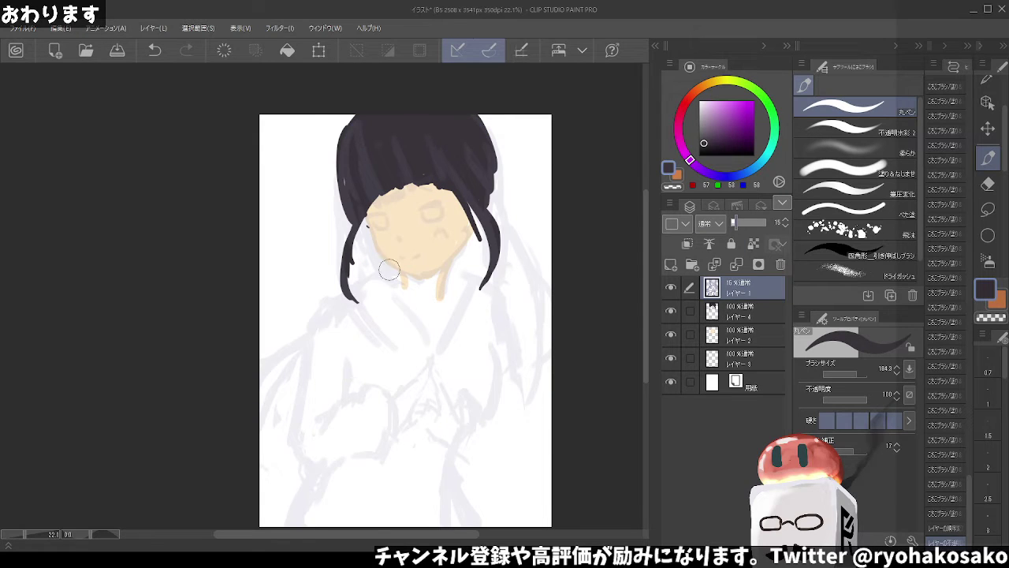
click(736, 312)
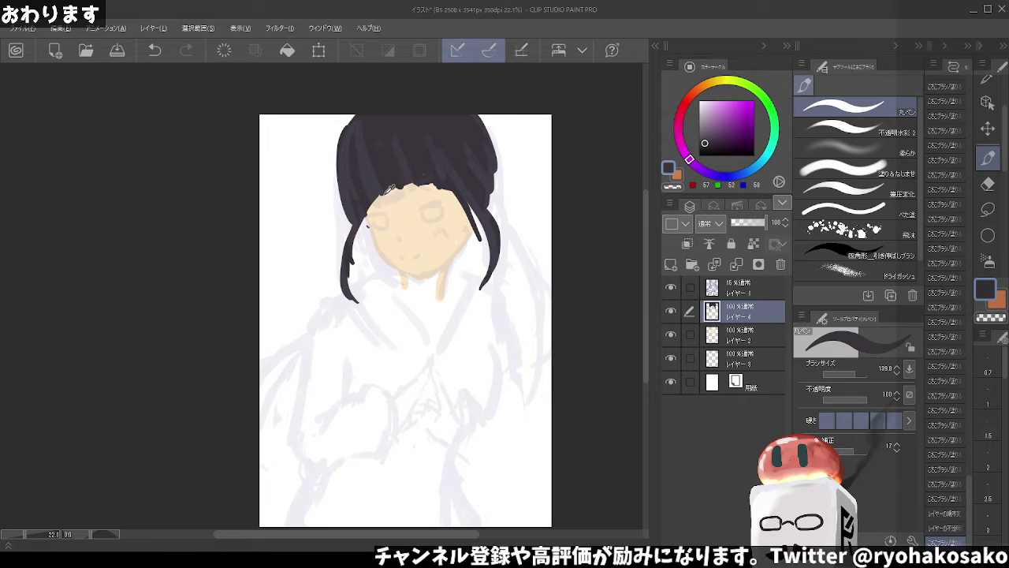
With a smaller brush, erase a thin strand gap into the bangs using transparent colour
drag(384, 175, 396, 197)
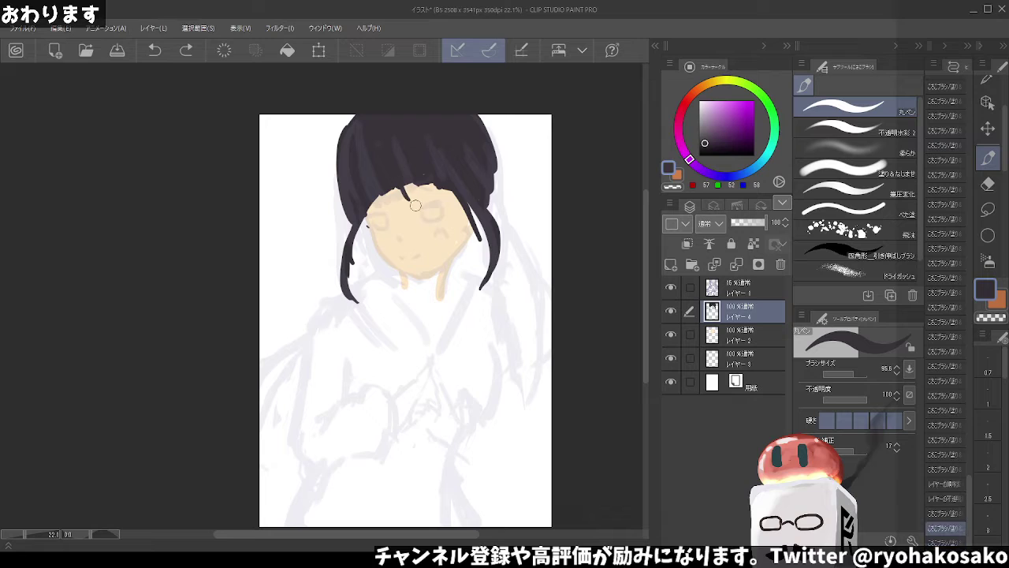
key(c)
drag(398, 178, 393, 166)
key(ctrl+z)
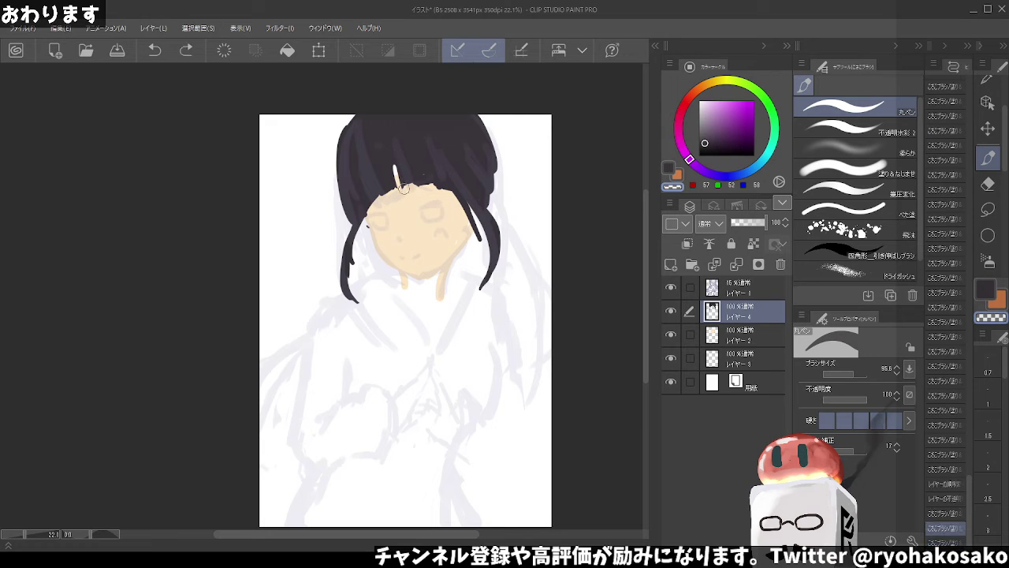
key(ctrl+z)
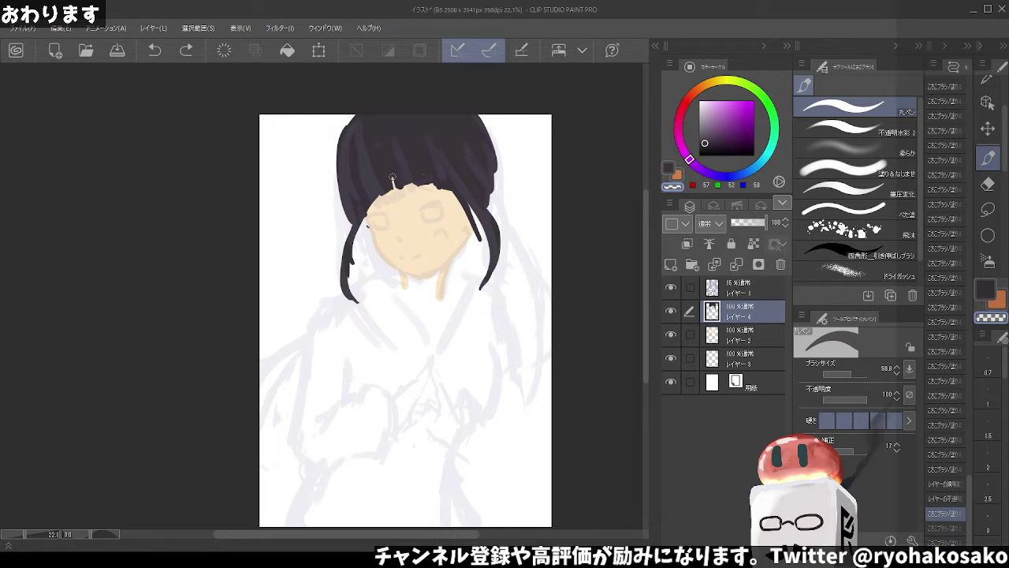
key(ctrl+y)
key(ctrl+y)
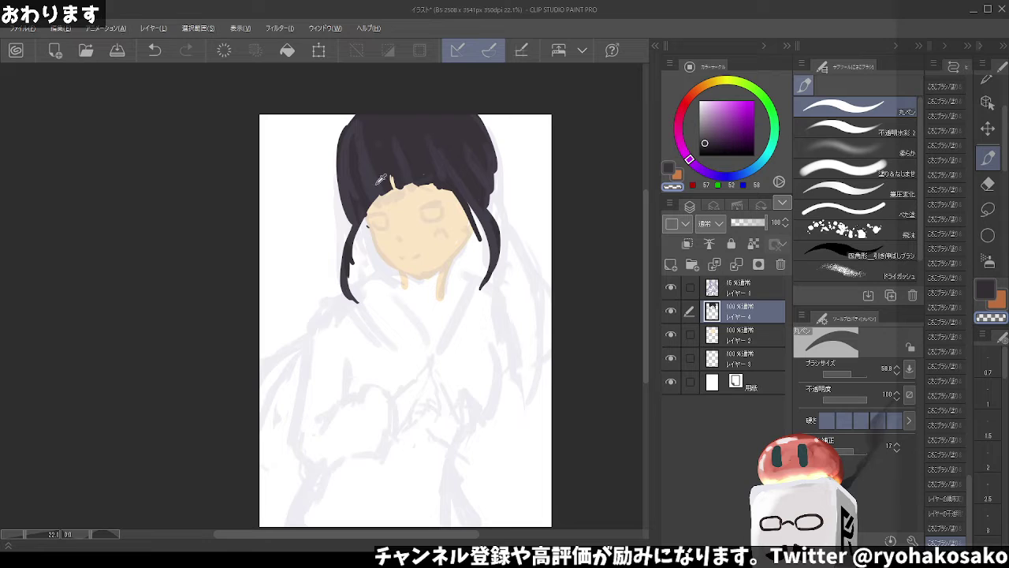
Tidy the bangs' lower edge above the face with short dark purple strokes
key(c)
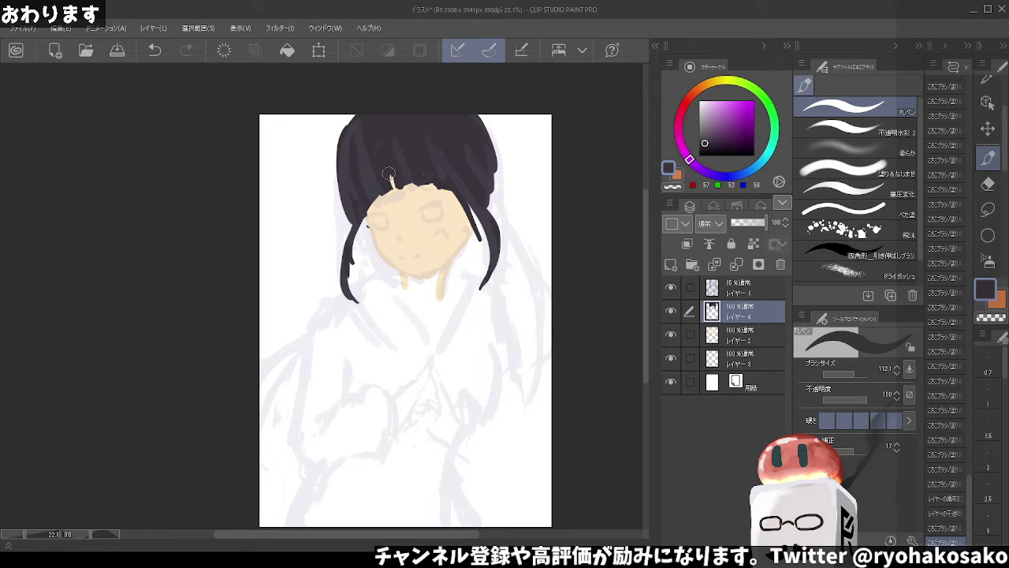
drag(391, 177, 402, 204)
key(ctrl+z)
key(ctrl+z)
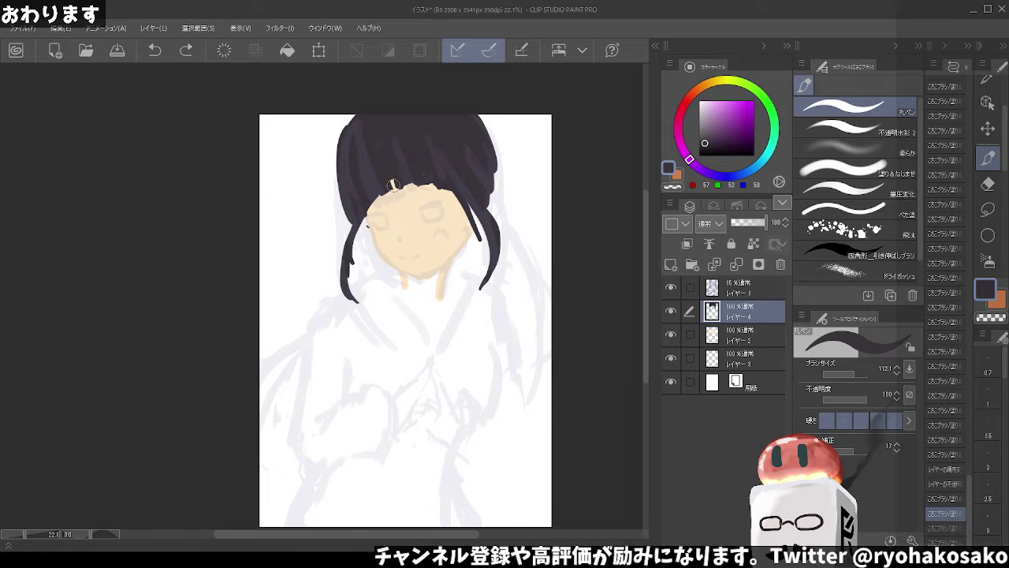
mouse_move(393, 184)
mouse_down()
mouse_move(402, 195)
mouse_move(439, 189)
mouse_up()
key(bracketleft)
Create a new blank raster layer just above the Paper layer
key(c)
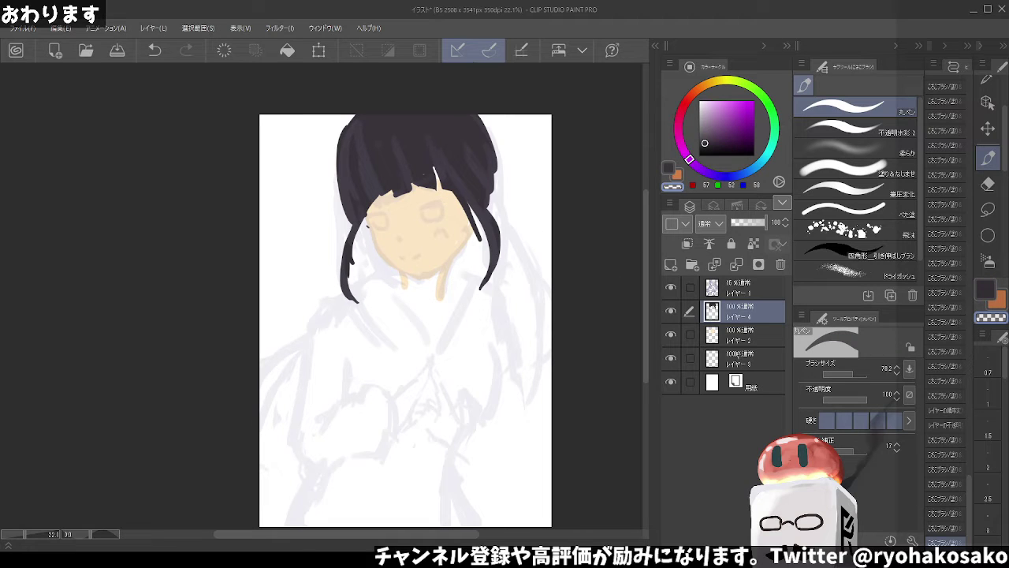
click(742, 382)
key(ctrl+shift+n)
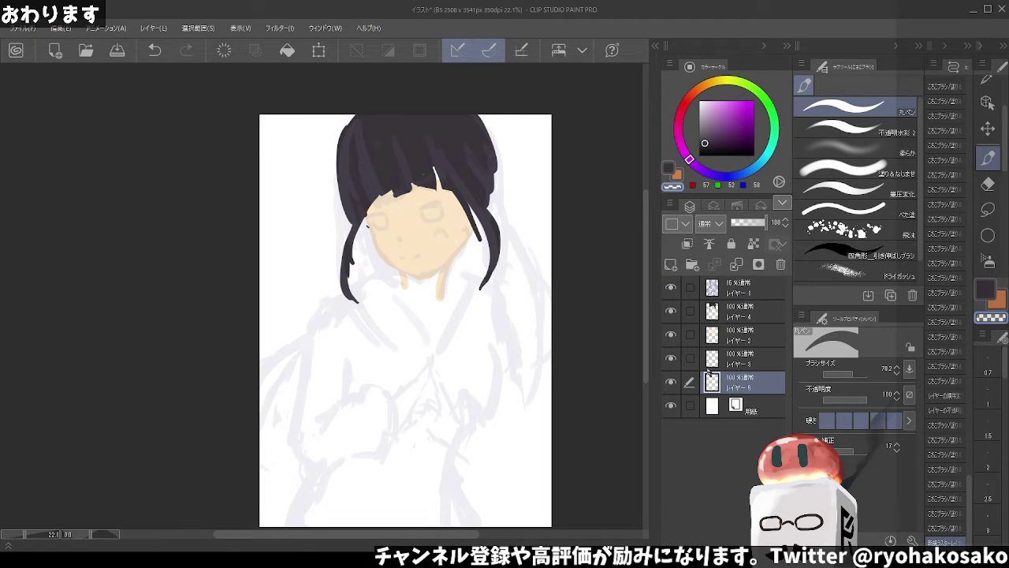
Paint the neck on Layer 3 in the face's skin tone with a ~110 brush, then re-pick the hair purple
click(693, 361)
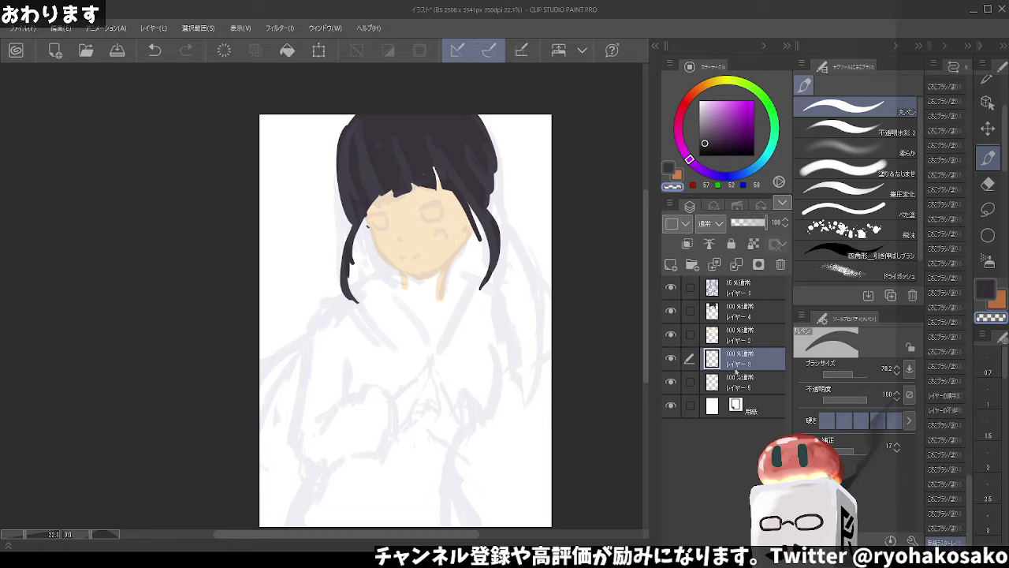
click(732, 336)
alt+click(430, 230)
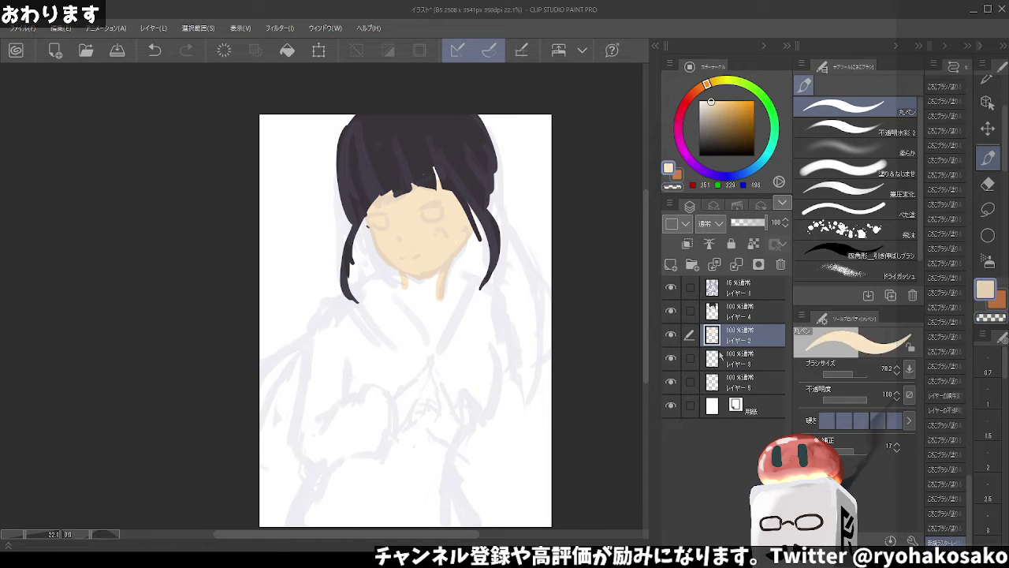
ctrl+shift+click(466, 238)
mouse_move(414, 287)
mouse_down()
mouse_move(409, 281)
mouse_move(430, 284)
mouse_move(430, 306)
mouse_move(436, 274)
mouse_move(424, 286)
mouse_up()
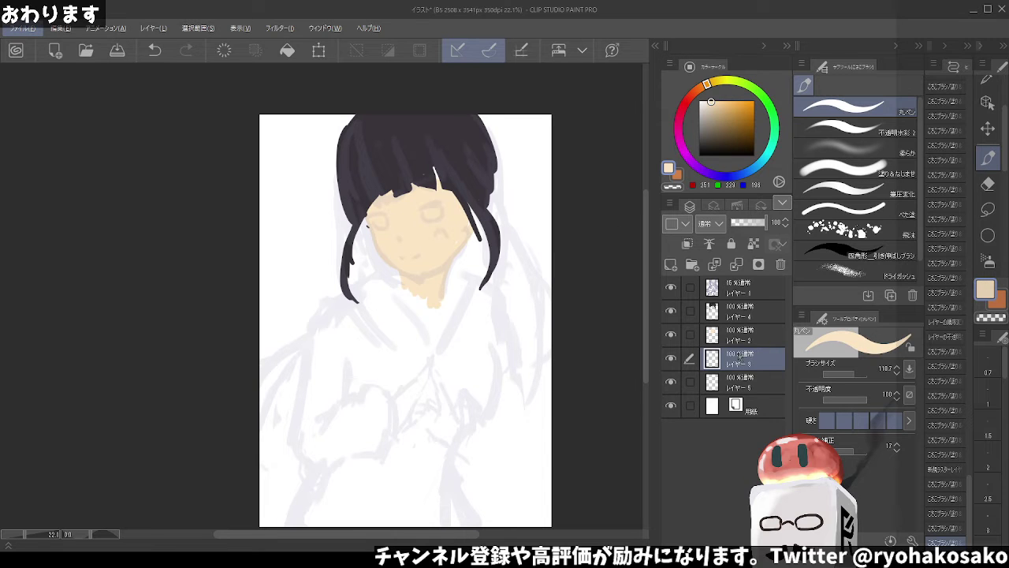
click(741, 309)
alt+click(444, 128)
Set Layer 5 to 78 opacity and draw a long dark strand down the right side
click(747, 383)
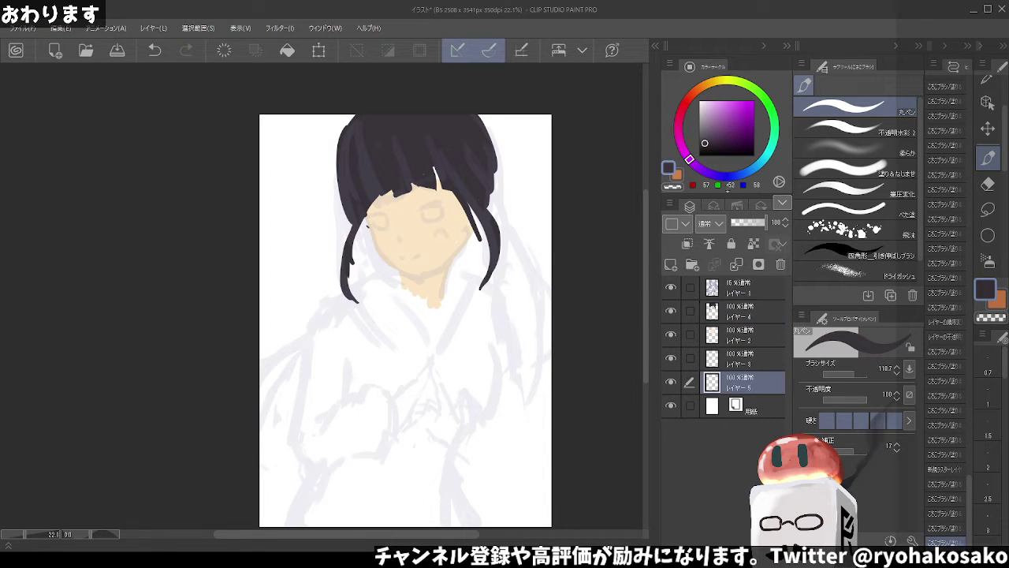
drag(761, 224, 757, 224)
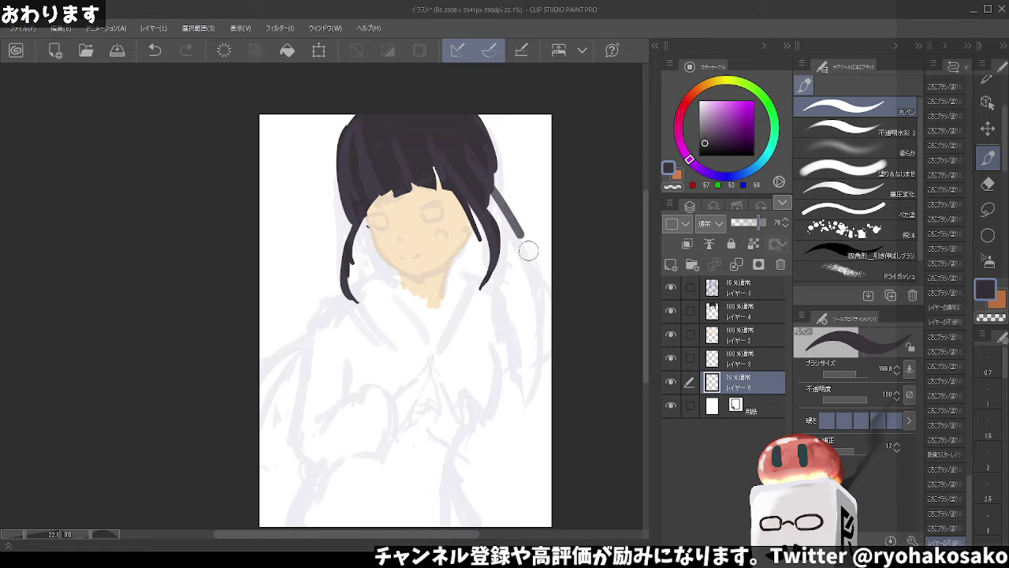
drag(487, 151, 539, 278)
key(ctrl+z)
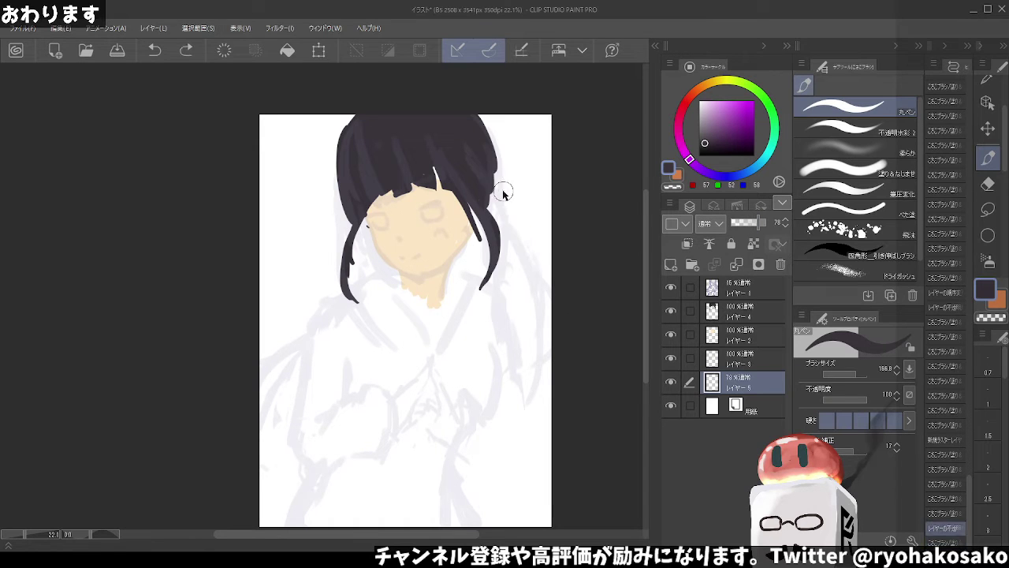
drag(486, 148, 527, 398)
key(ctrl+z)
mouse_move(488, 172)
mouse_down()
mouse_move(544, 364)
mouse_move(506, 399)
mouse_up()
key(ctrl+z)
drag(555, 323, 517, 392)
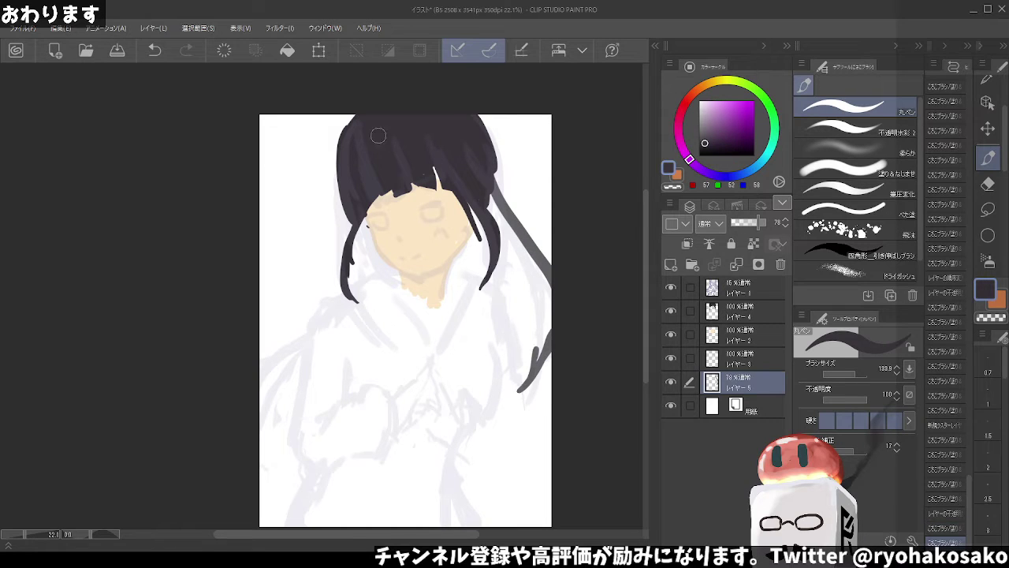
Draw a diagonal hair strand down the left side with tips along the left edge
drag(417, 305, 436, 222)
drag(394, 185, 281, 291)
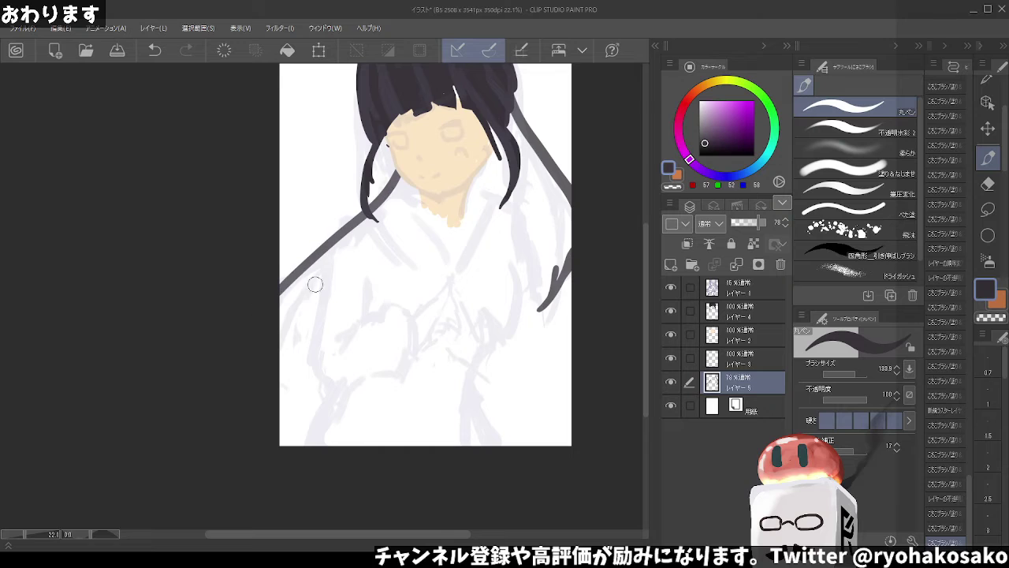
key(ctrl+z)
drag(332, 245, 281, 299)
key(ctrl+z)
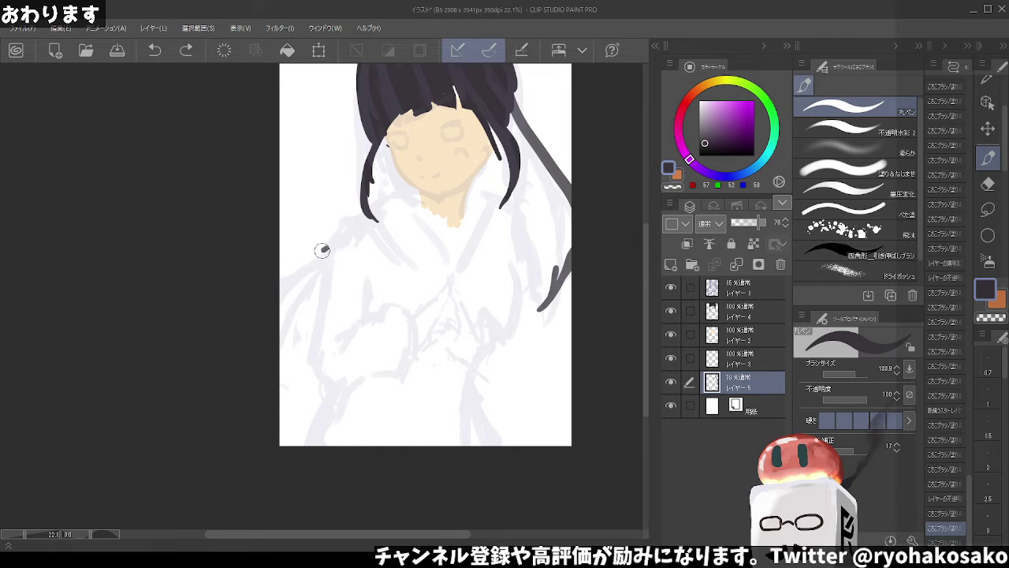
mouse_move(328, 246)
mouse_down()
mouse_move(281, 298)
mouse_move(280, 321)
mouse_up()
drag(280, 358, 321, 365)
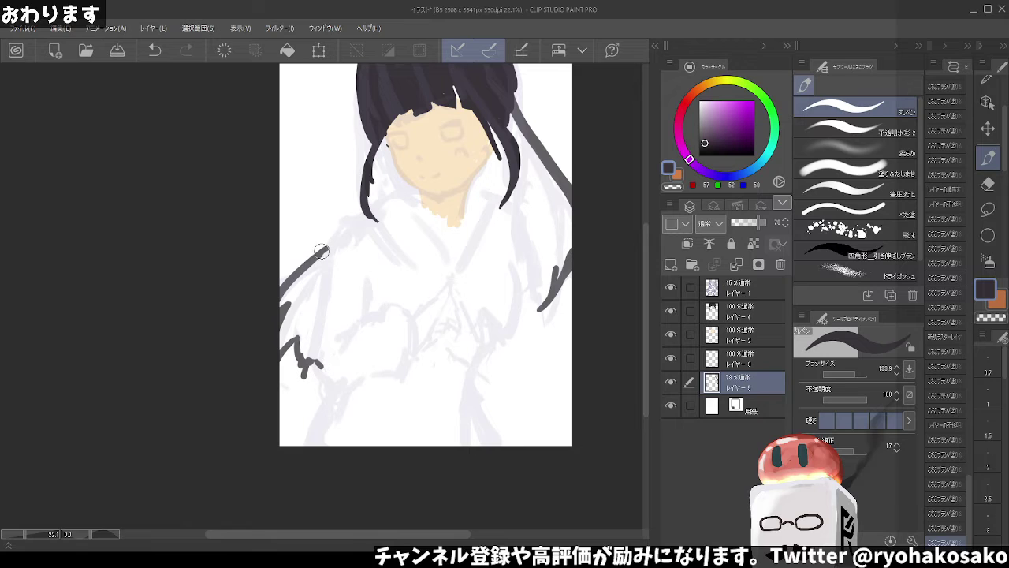
Erase part of the right-edge strands with transparent colour and redraw them in dark purple
key(c)
mouse_move(519, 138)
mouse_down()
mouse_move(569, 201)
mouse_move(543, 309)
mouse_up()
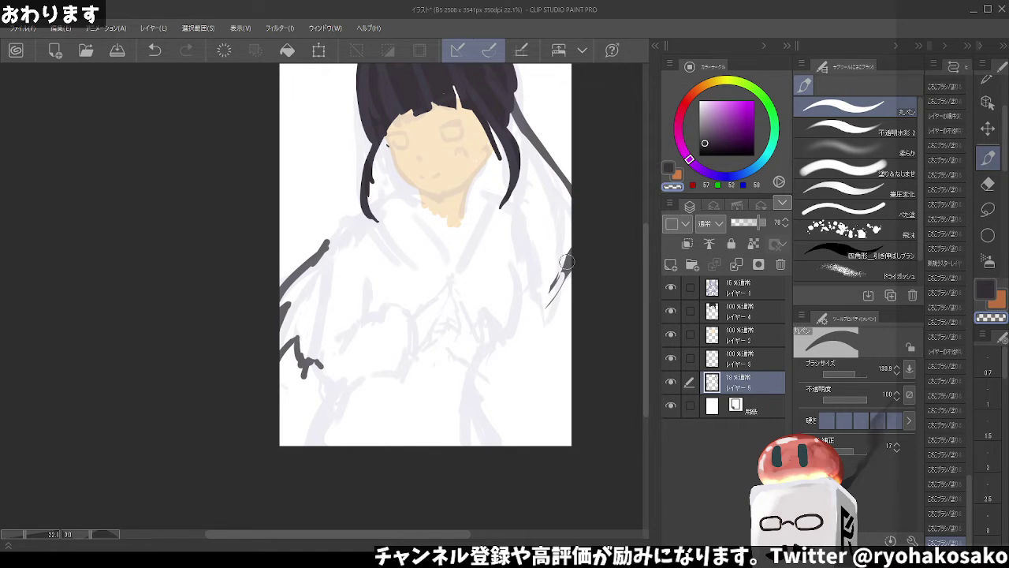
drag(569, 257, 545, 306)
key(c)
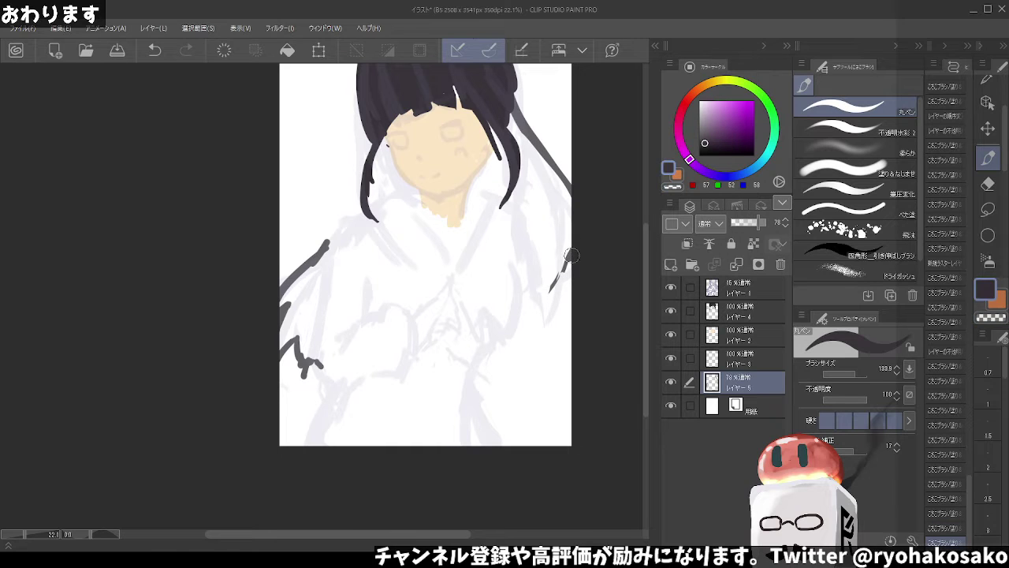
mouse_move(570, 251)
mouse_down()
mouse_move(523, 317)
mouse_move(529, 225)
mouse_move(512, 189)
mouse_up()
key(ctrl+z)
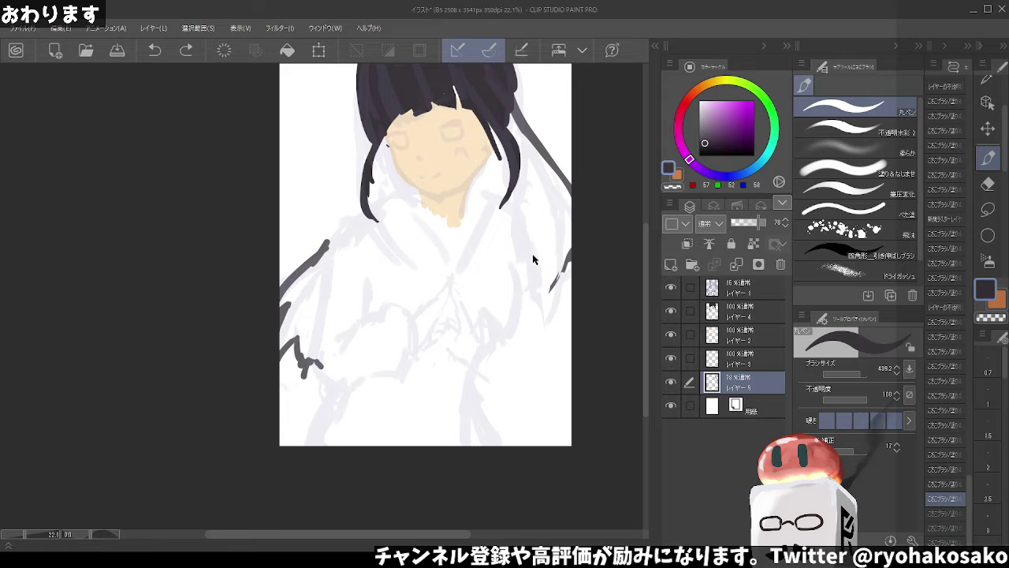
Try several right-edge strands down-left with a ~208 brush, undoing the unsatisfactory ones
drag(524, 237, 539, 280)
key(ctrl+z)
drag(520, 228, 548, 292)
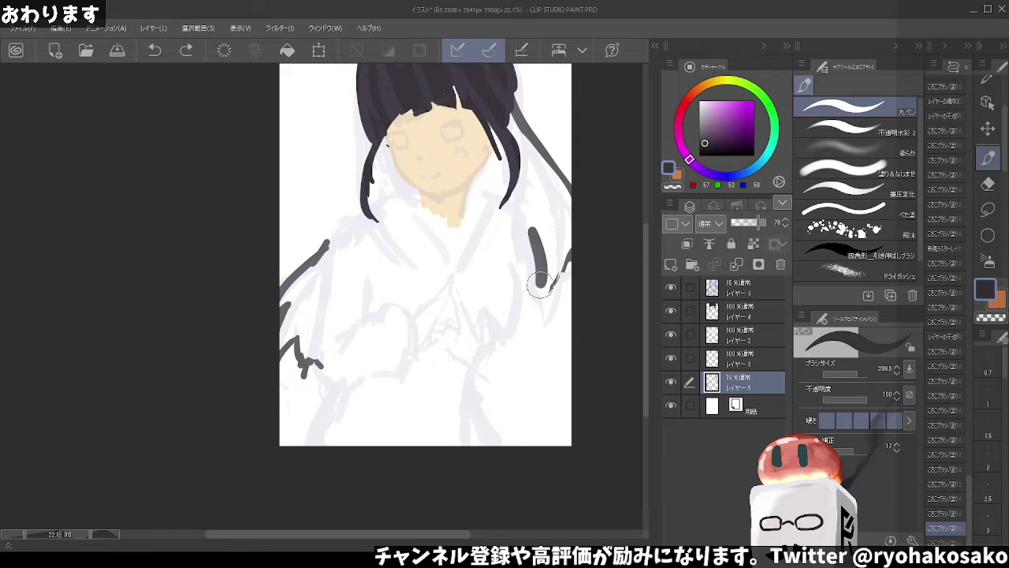
key(ctrl+z)
drag(571, 253, 498, 319)
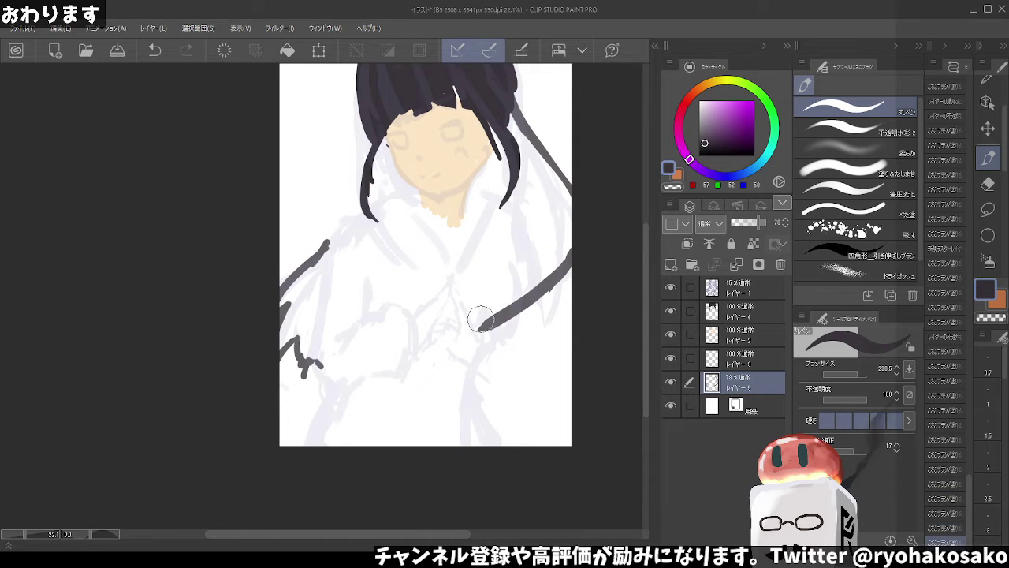
key(ctrl+z)
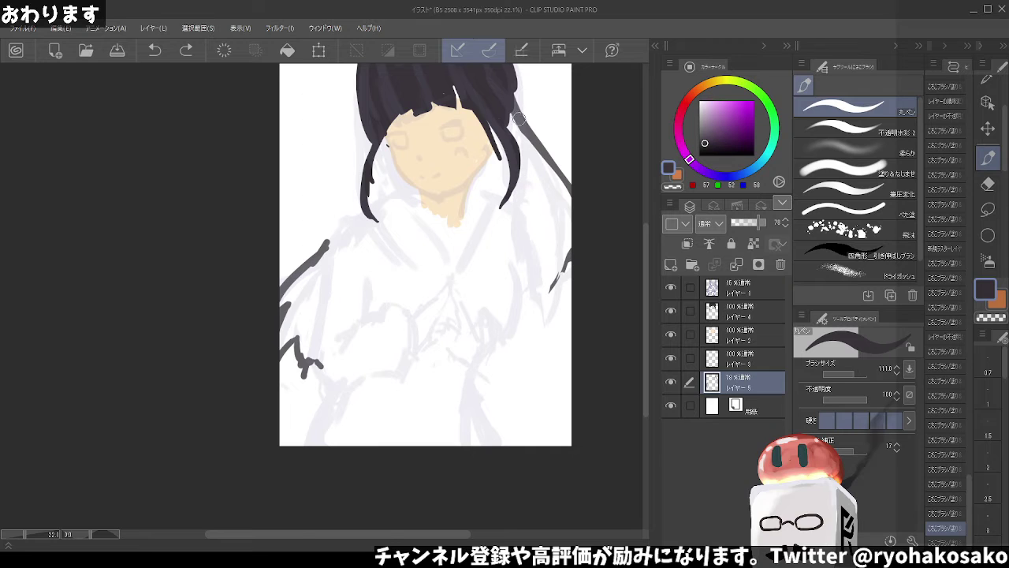
drag(518, 117, 558, 260)
key(ctrl+z)
Check the sketch by hiding Layer 1 at 0 opacity, then restore it faintly at 19
click(742, 289)
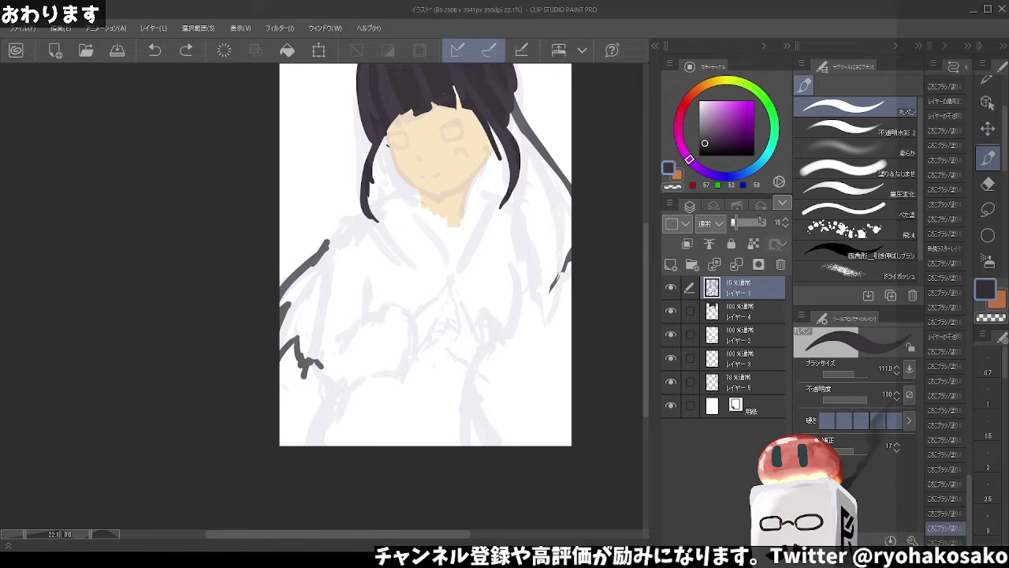
click(757, 223)
drag(751, 227, 737, 229)
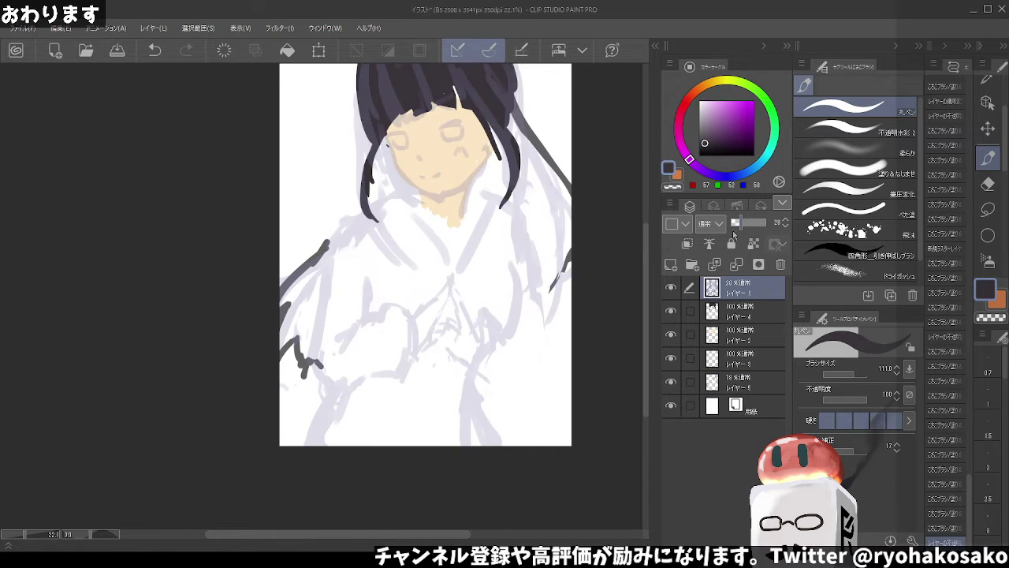
click(732, 230)
click(748, 382)
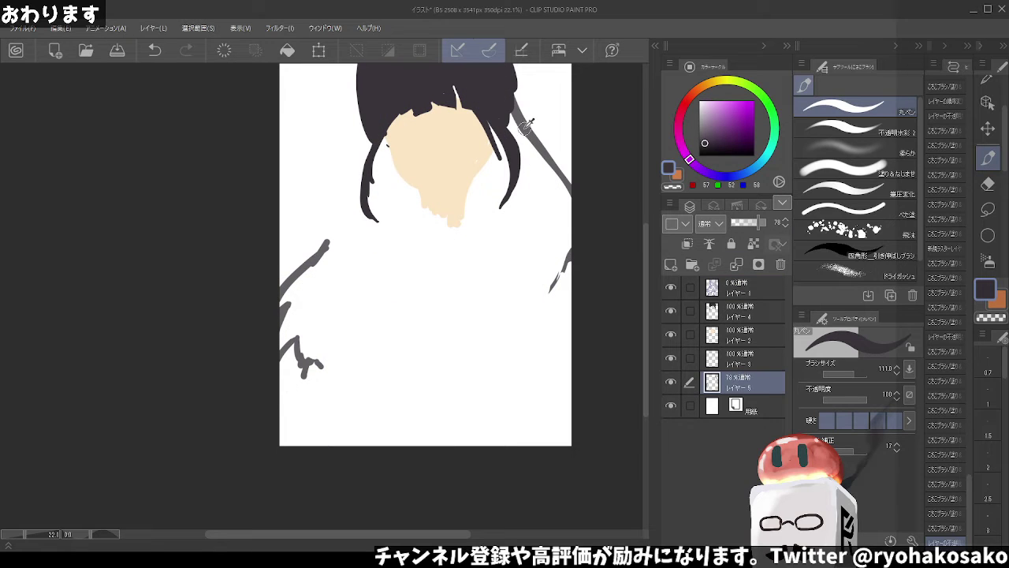
click(754, 294)
click(740, 224)
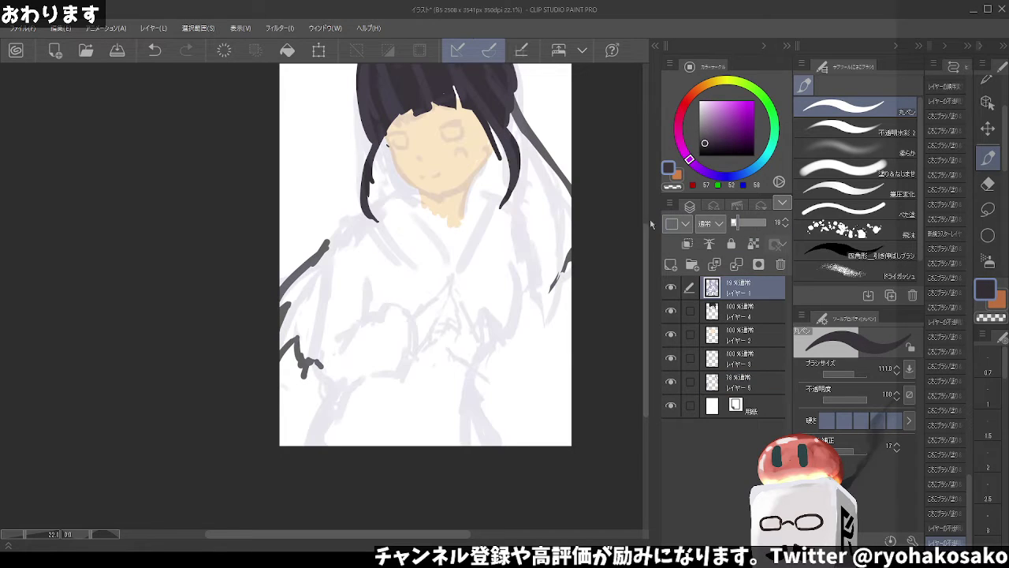
click(734, 383)
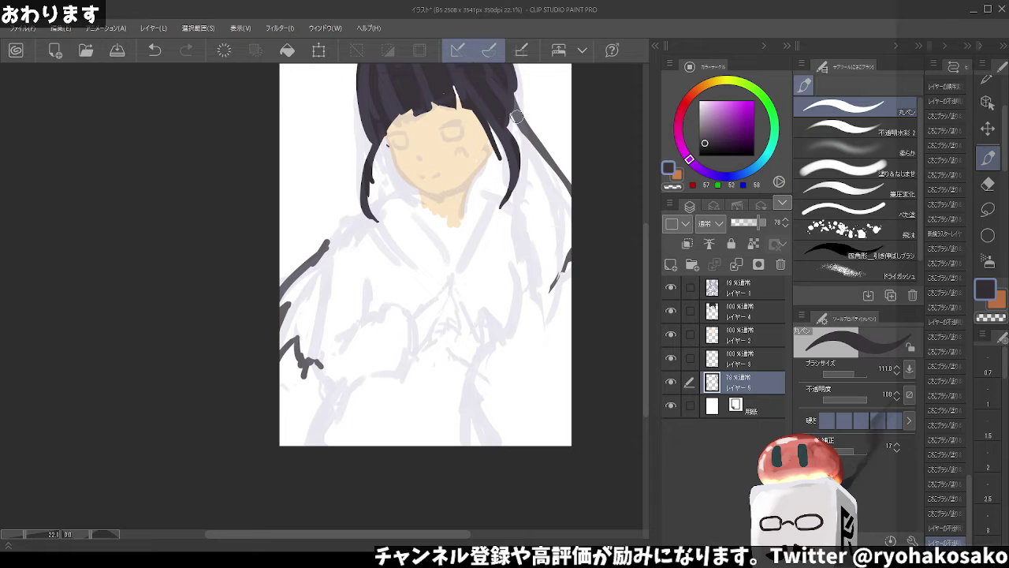
Draw a long strand down the right of the hair, continuing down-left across the robe
drag(517, 117, 551, 225)
key(ctrl+z)
mouse_move(516, 125)
mouse_down()
mouse_move(547, 266)
mouse_move(524, 302)
mouse_up()
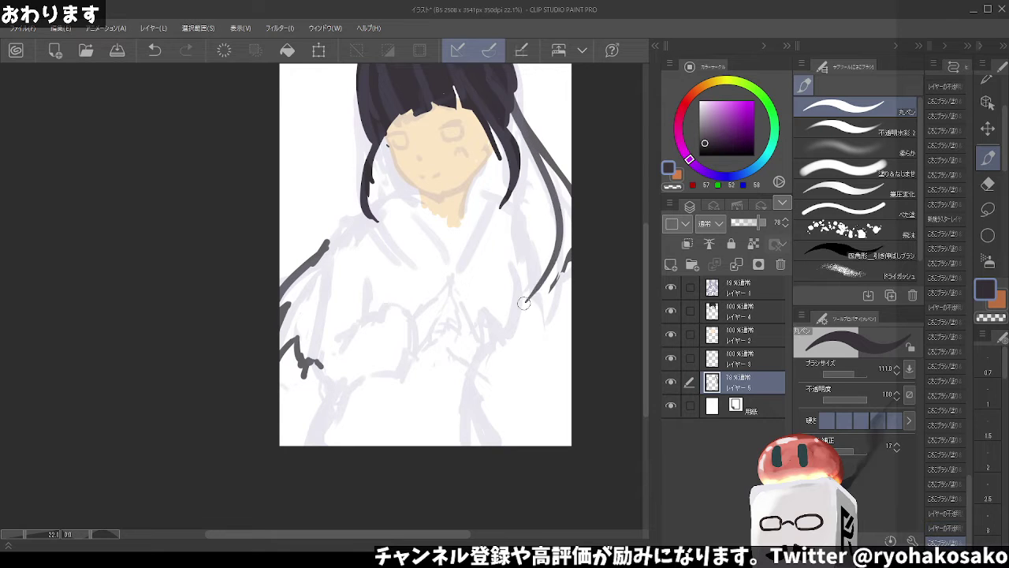
mouse_move(546, 258)
mouse_down()
mouse_move(478, 337)
mouse_move(406, 382)
mouse_up()
key(ctrl+z)
Extend the robe-crossing strand toward the lower left and clean up a stray left stroke
drag(475, 330, 347, 433)
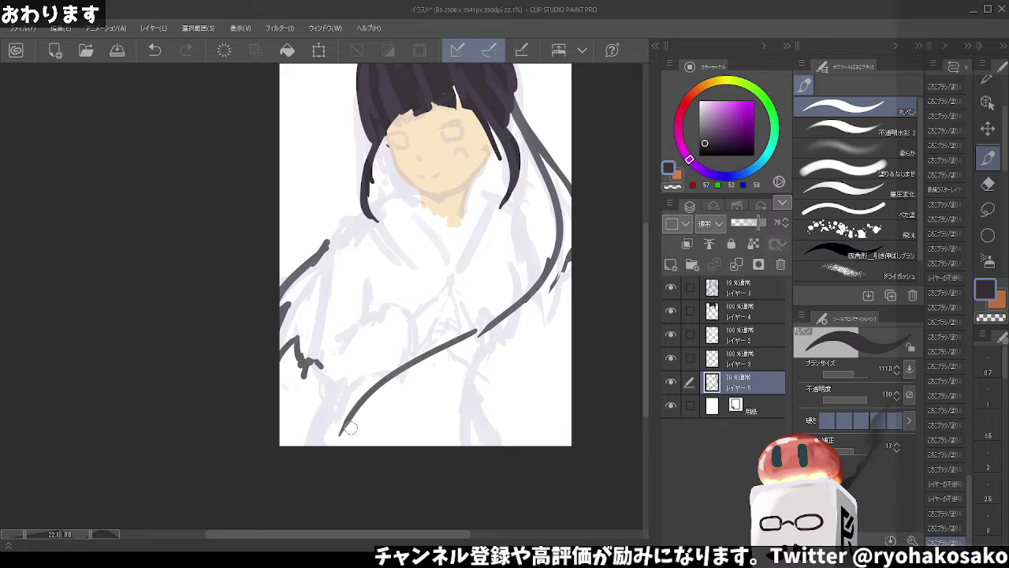
key(ctrl+z)
mouse_move(470, 333)
mouse_down()
mouse_move(392, 412)
mouse_move(361, 407)
mouse_up()
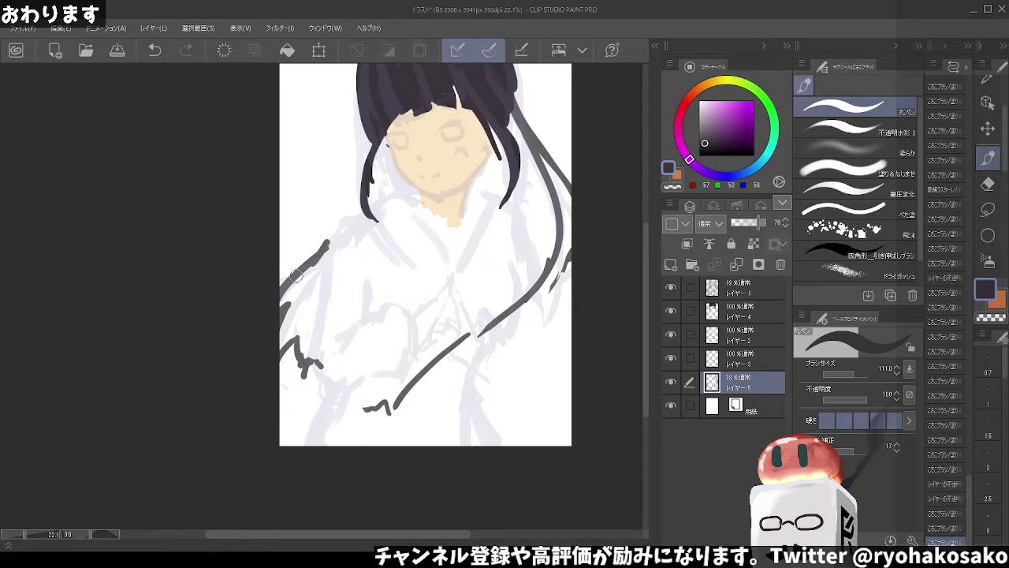
drag(326, 208, 293, 282)
key(ctrl+z)
key(ctrl+z)
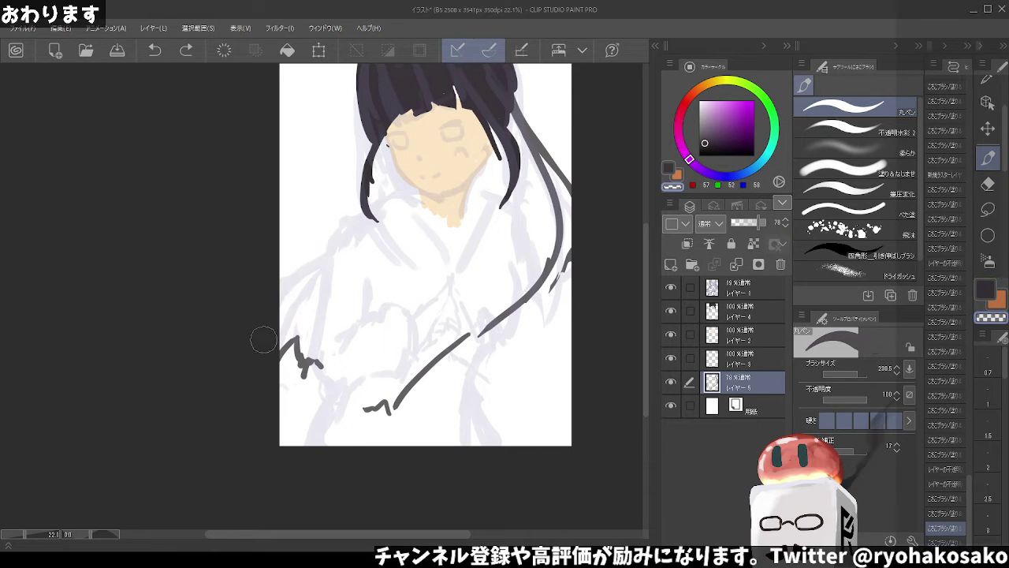
drag(318, 326, 264, 361)
key(c)
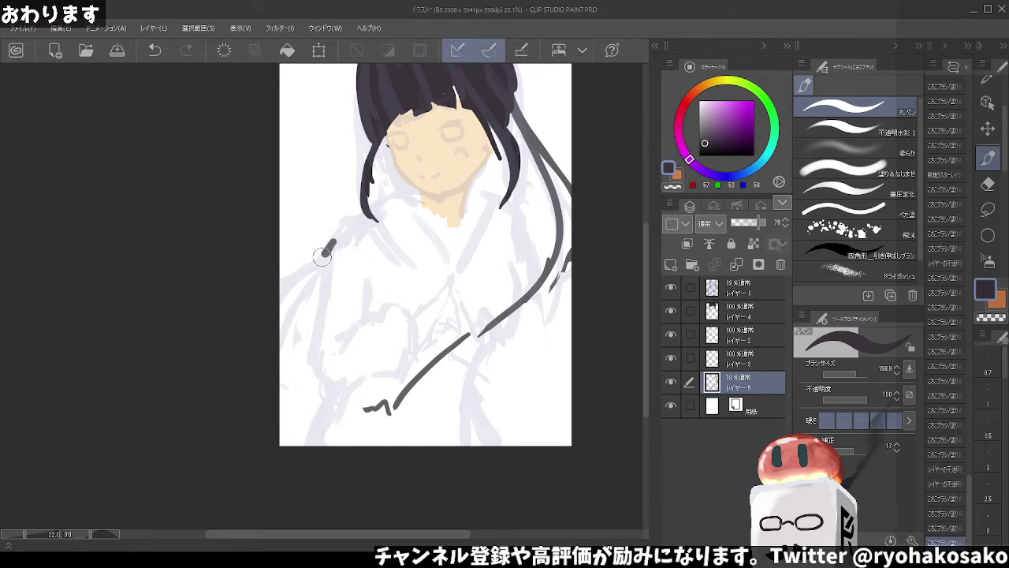
With a smaller brush, draw thin dark strands down the left side, ending in a hooked tip
drag(331, 247, 281, 295)
key(ctrl+z)
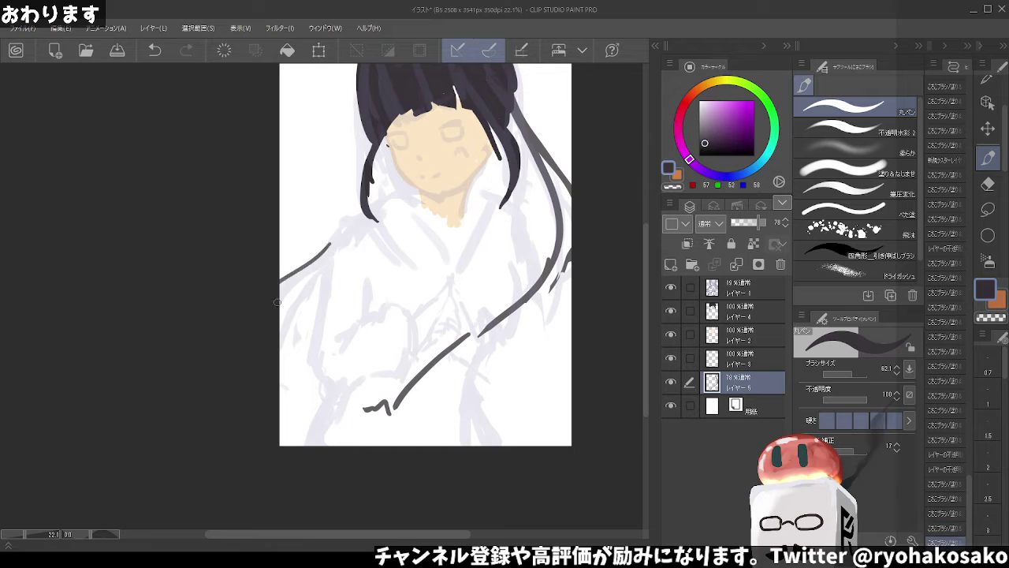
mouse_move(334, 241)
mouse_down()
mouse_move(281, 282)
mouse_move(281, 323)
mouse_up()
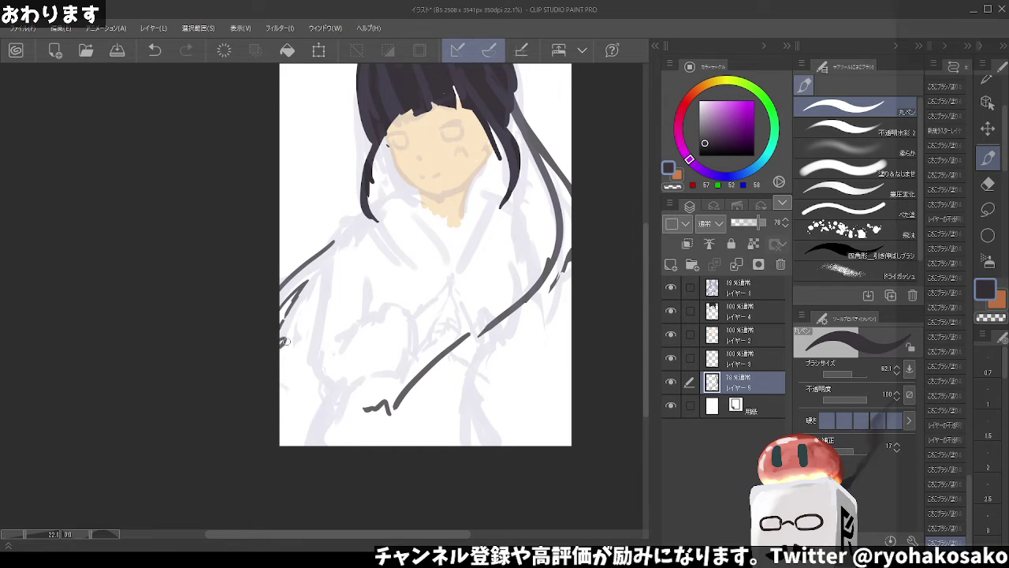
key(ctrl+z)
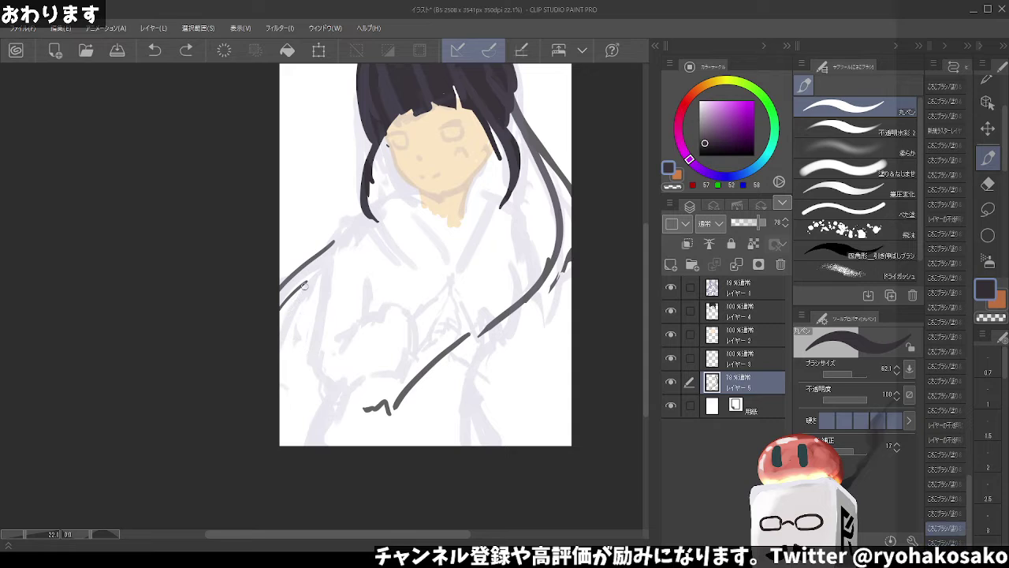
drag(306, 281, 281, 346)
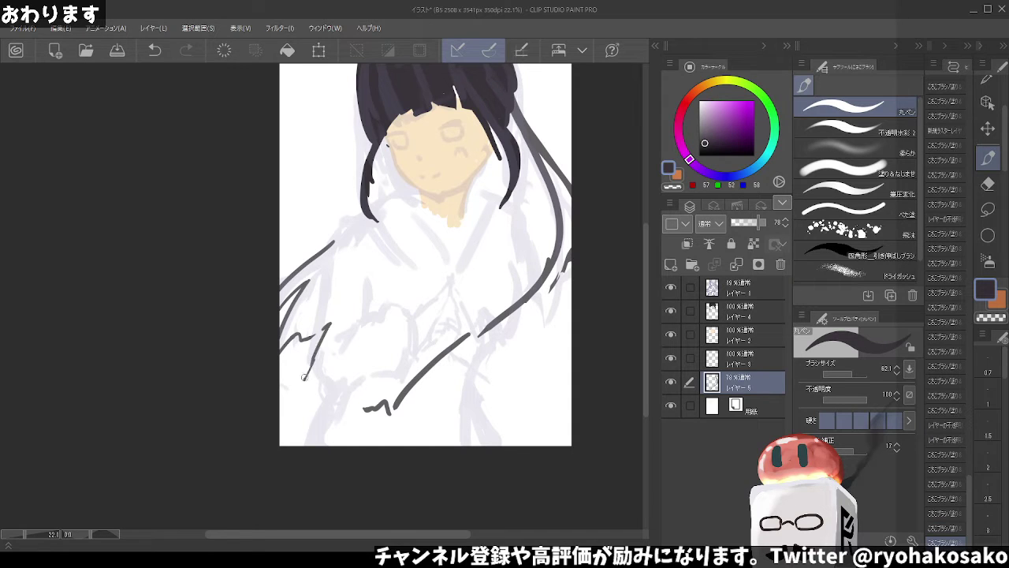
key(ctrl+z)
key(ctrl+z)
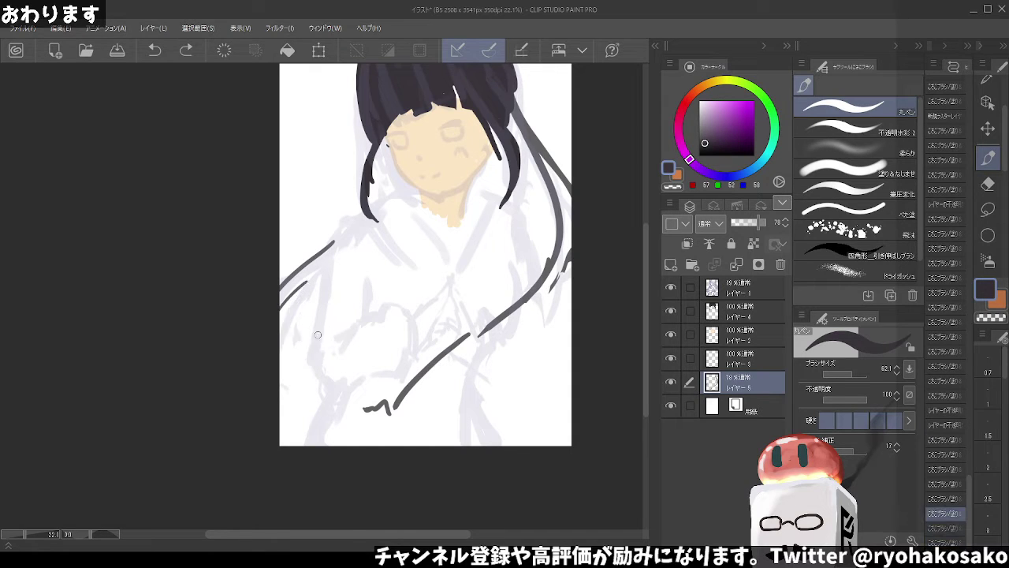
drag(292, 345, 304, 345)
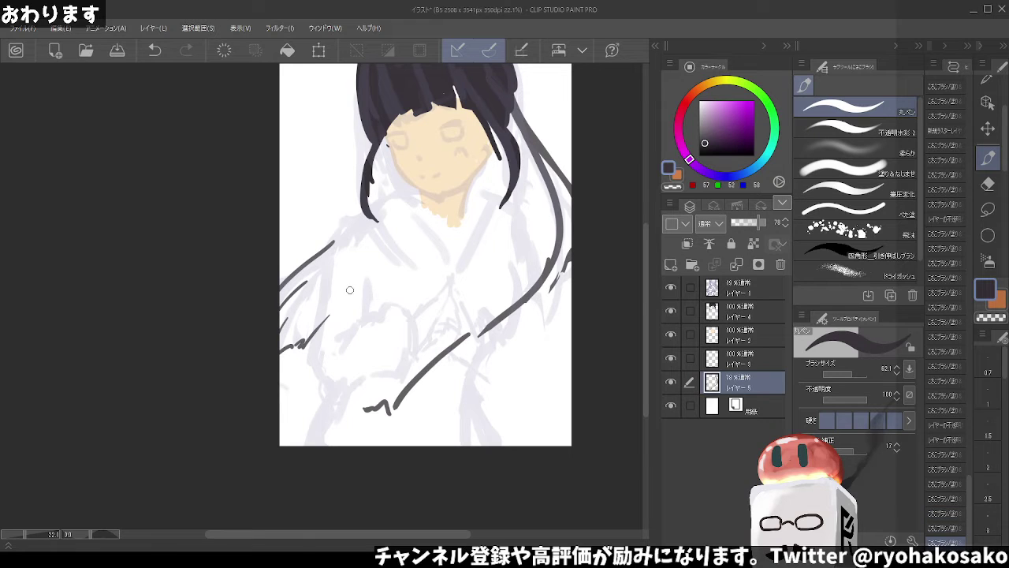
mouse_move(349, 290)
mouse_down()
mouse_move(315, 377)
mouse_move(340, 357)
mouse_up()
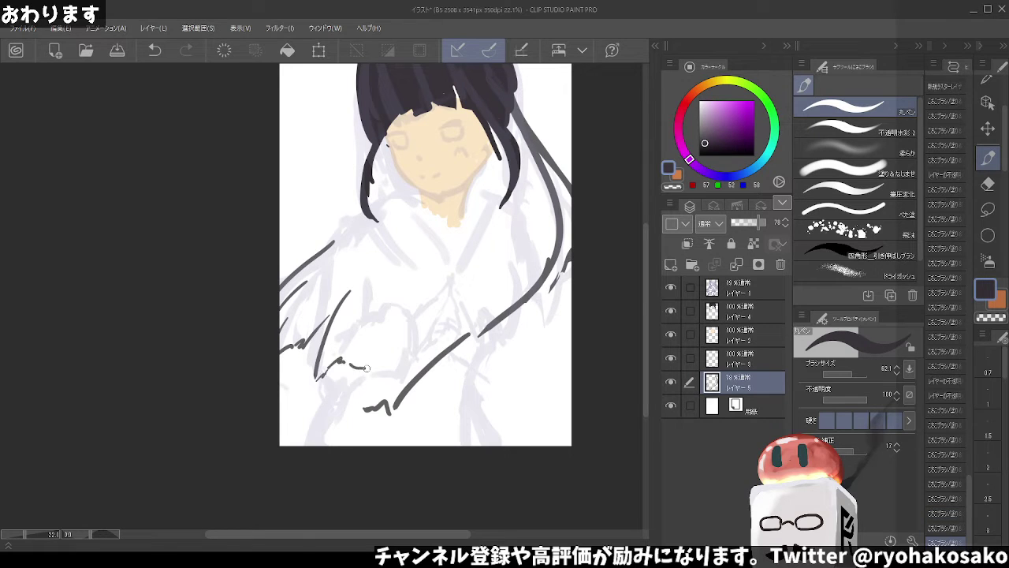
key(ctrl+z)
key(ctrl+z)
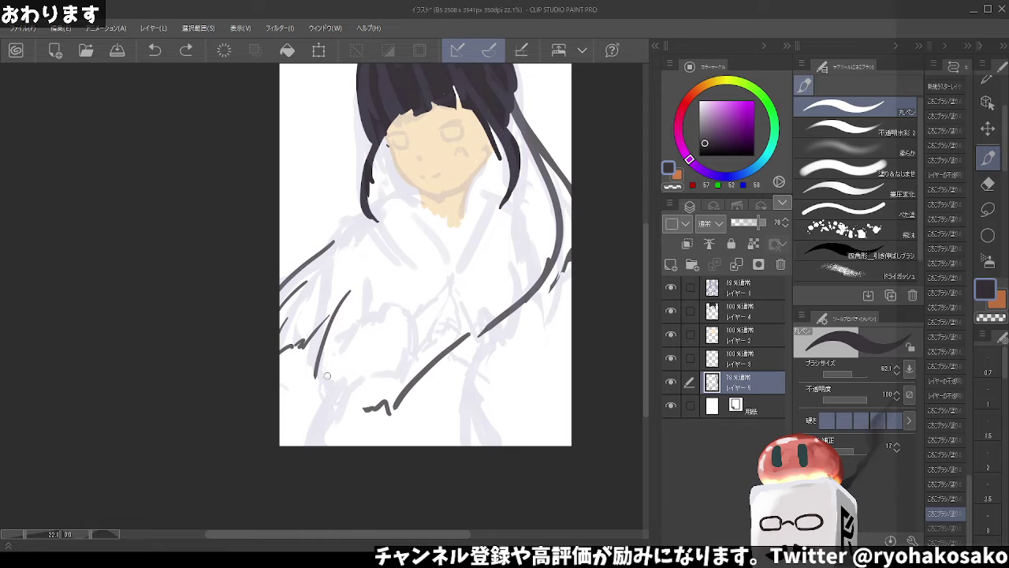
mouse_move(316, 377)
mouse_down()
mouse_move(341, 368)
mouse_move(388, 396)
mouse_up()
On Layer 3, eyedrop the face's skin tone and paint a broad V of neck down to the chest
key(c)
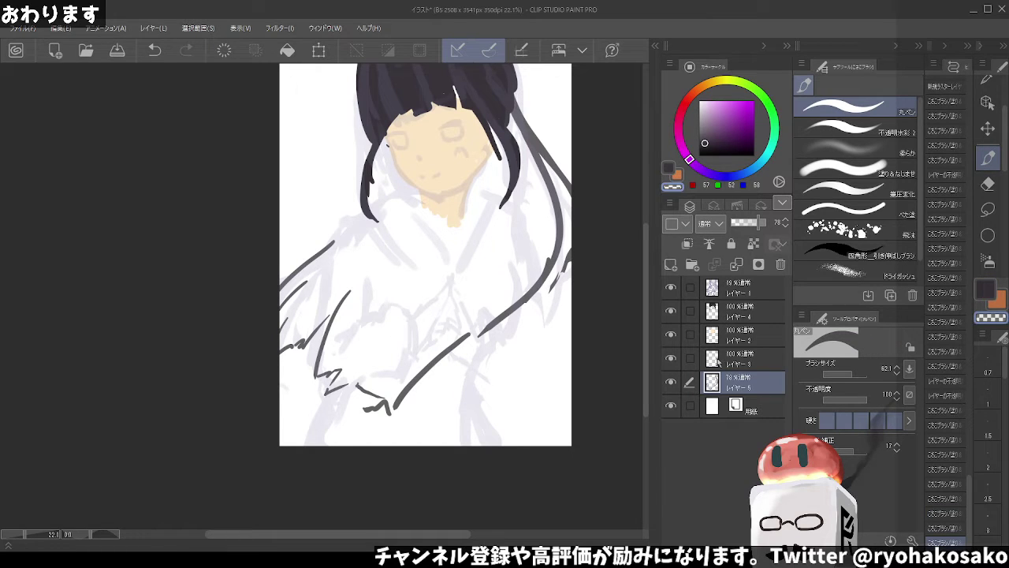
click(727, 331)
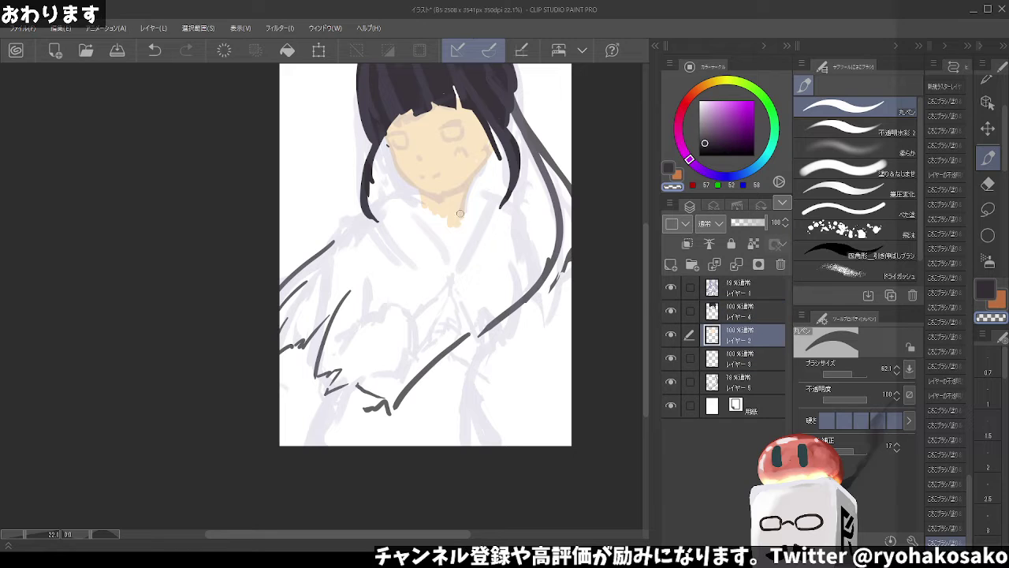
drag(458, 203, 504, 205)
key(ctrl+z)
click(730, 359)
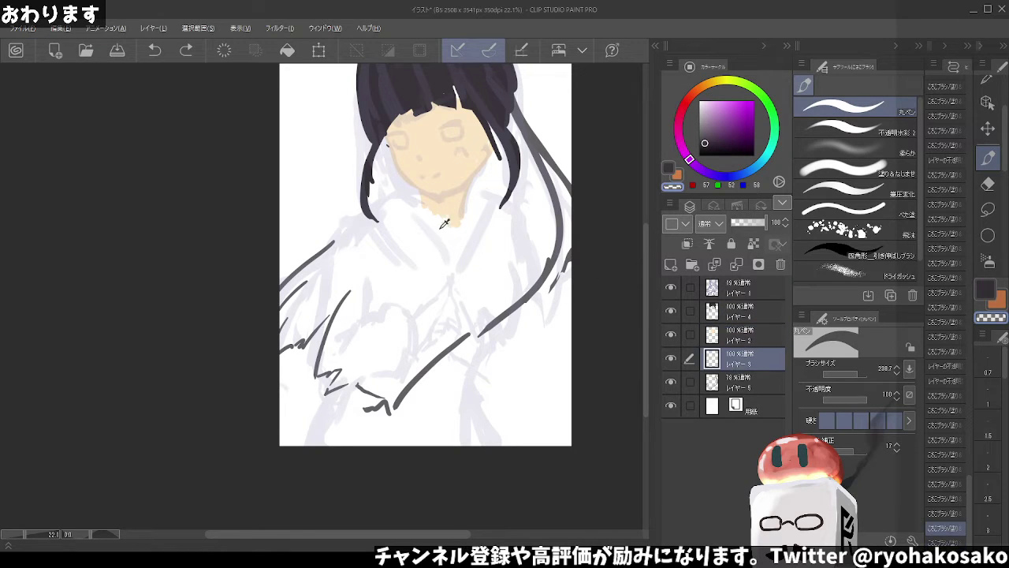
alt+click(445, 222)
mouse_move(409, 204)
mouse_down()
mouse_move(445, 252)
mouse_move(473, 224)
mouse_move(453, 225)
mouse_move(475, 215)
mouse_move(451, 203)
mouse_move(477, 202)
mouse_up()
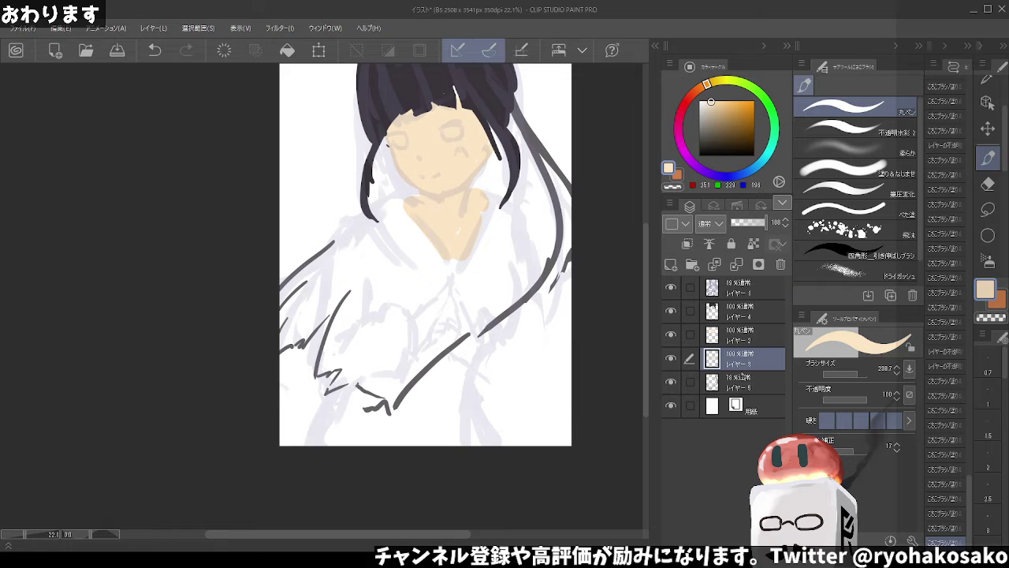
click(733, 384)
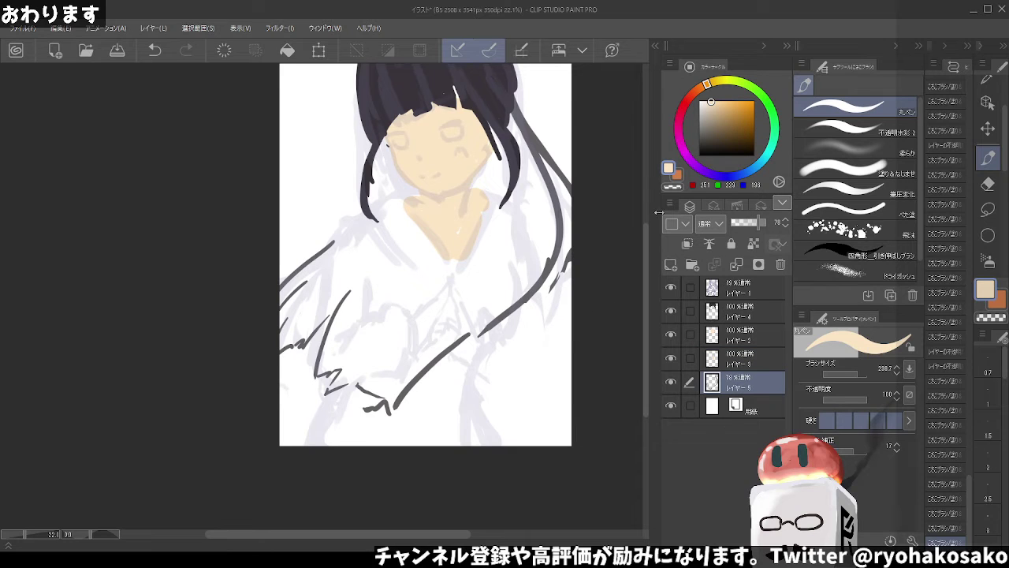
Add a new raster layer and place it between Layer 2 and Layer 3
click(671, 264)
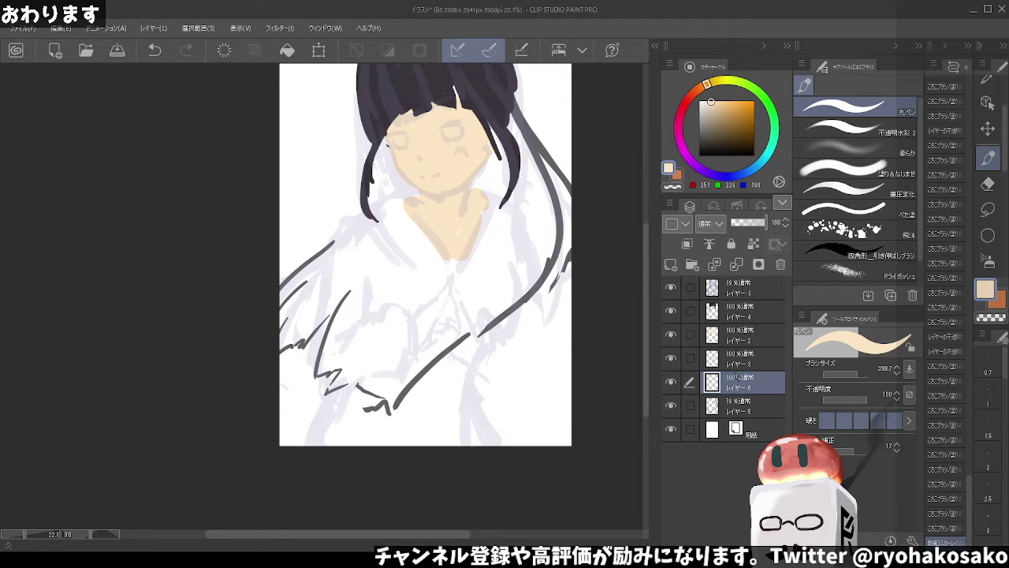
click(699, 122)
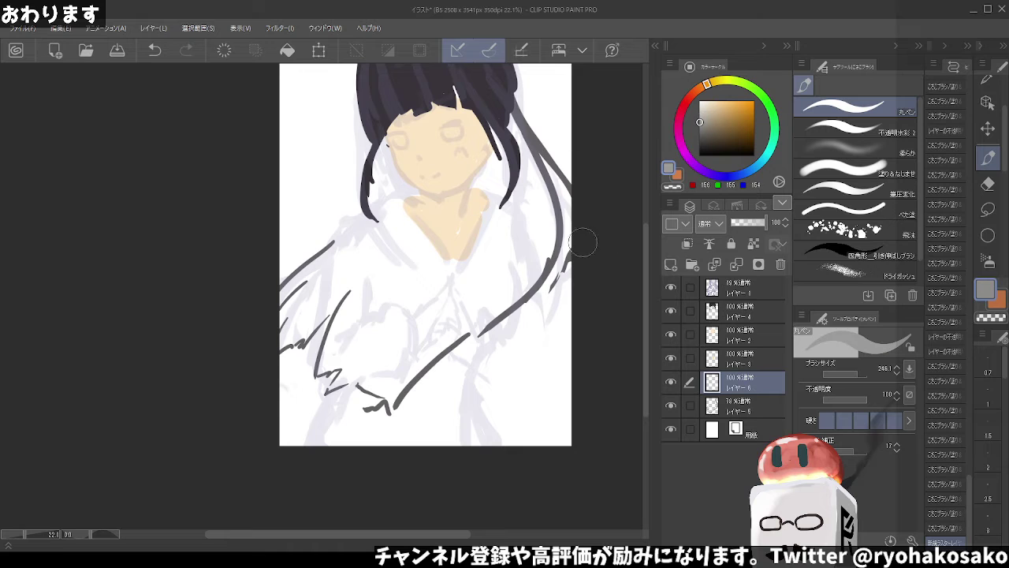
drag(489, 205, 476, 236)
key(ctrl+z)
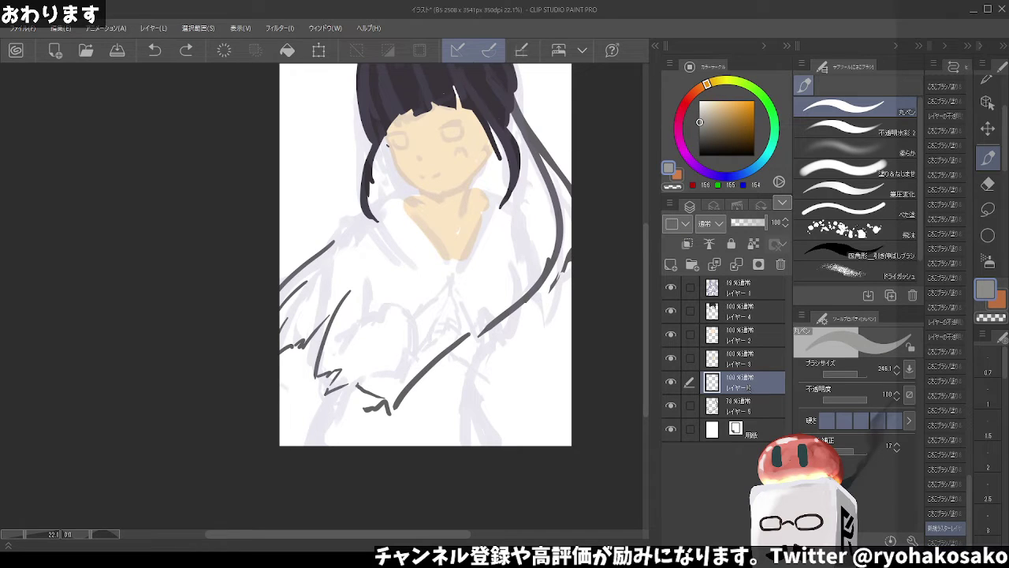
drag(746, 386, 743, 363)
drag(725, 320, 724, 323)
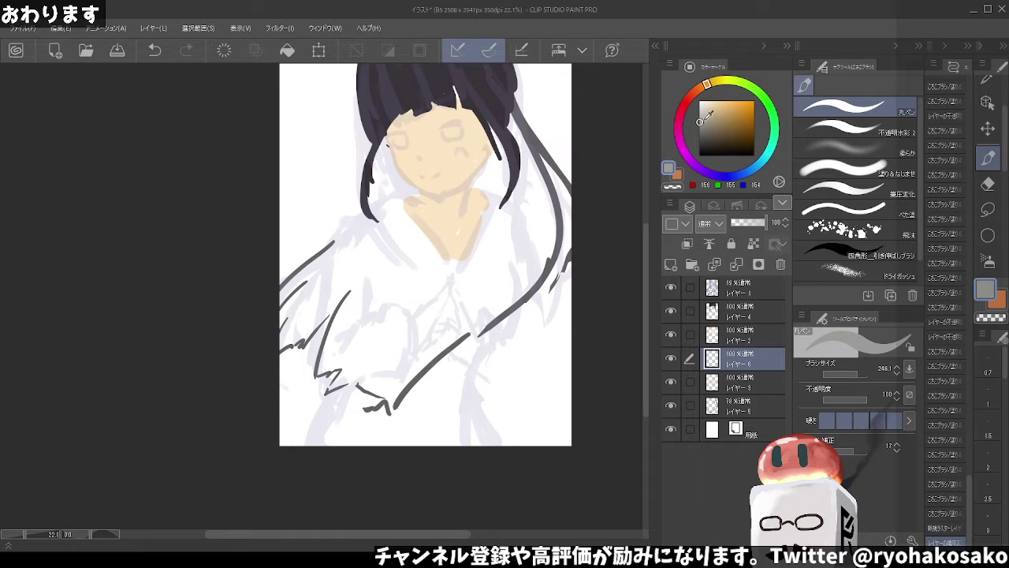
Choose a violet colour on the colour wheel for the collar
click(703, 109)
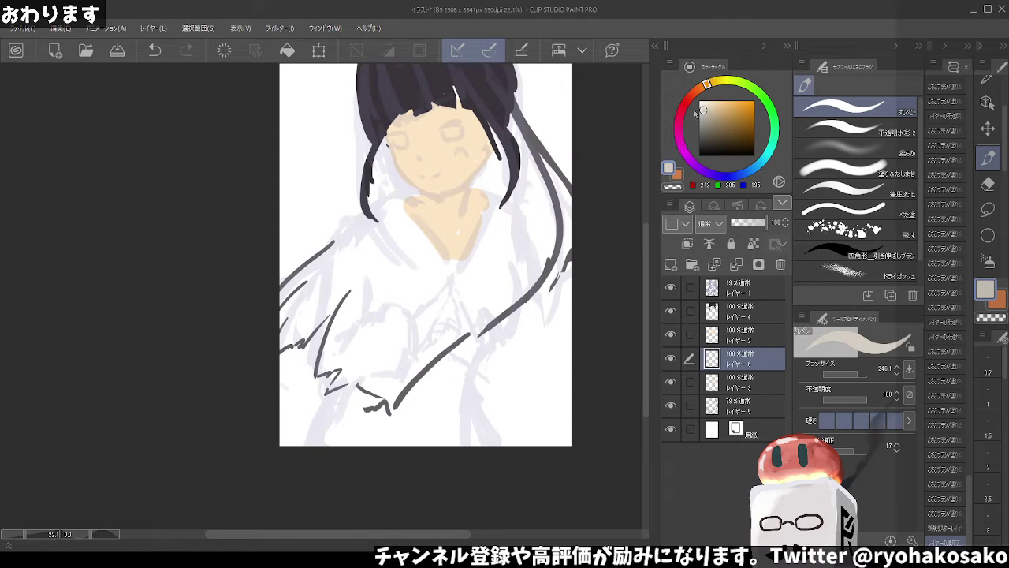
click(680, 143)
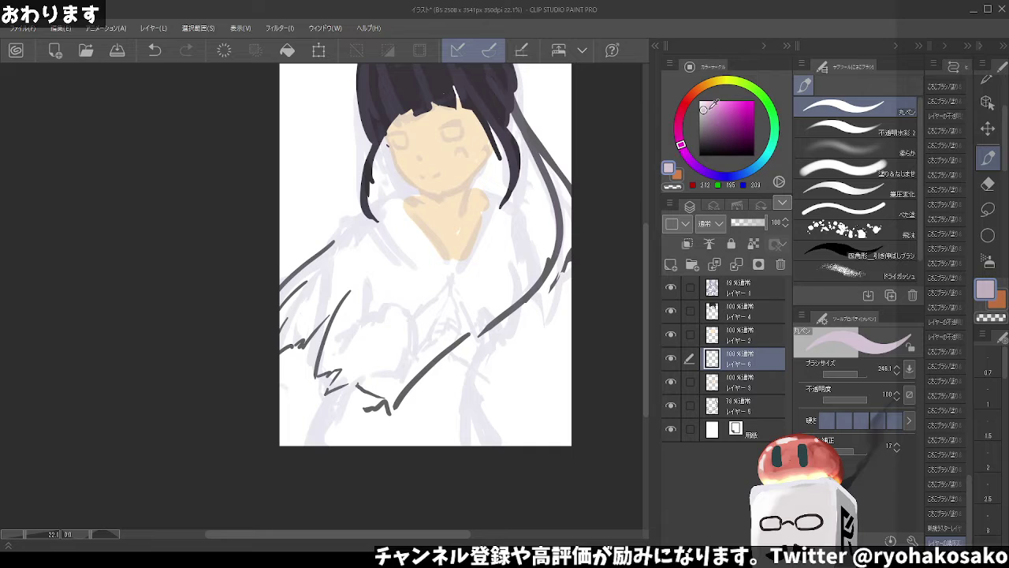
drag(704, 108, 712, 111)
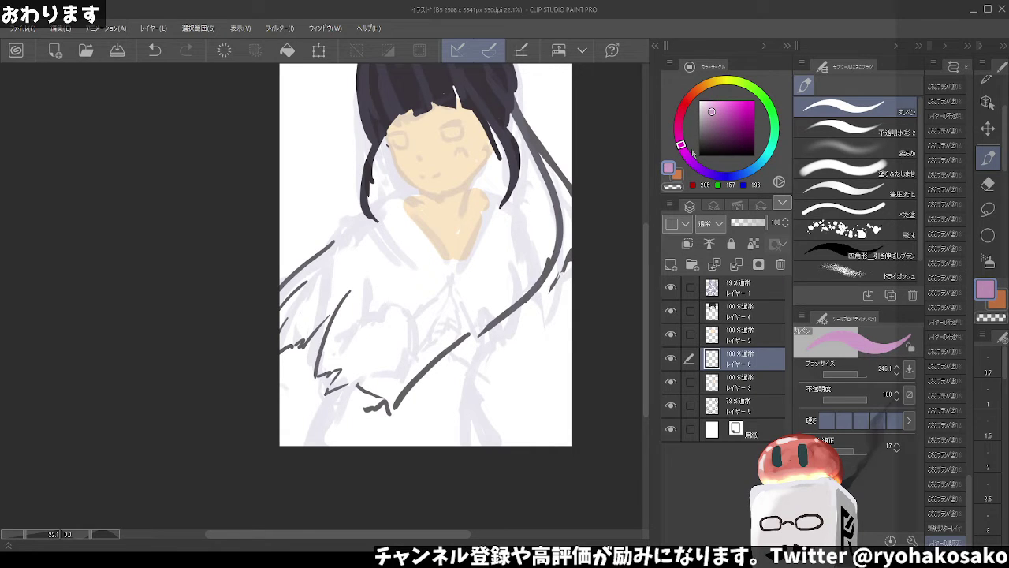
drag(693, 152, 697, 172)
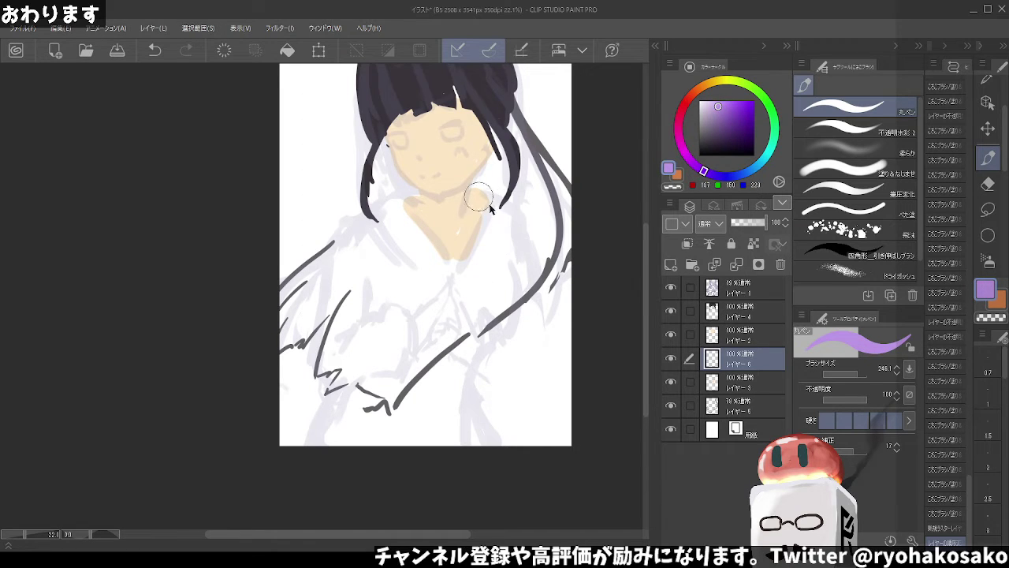
With a smaller brush, draw the two violet collar lines meeting in a V below the neck
key(bracketleft)
drag(484, 191, 462, 266)
key(ctrl+z)
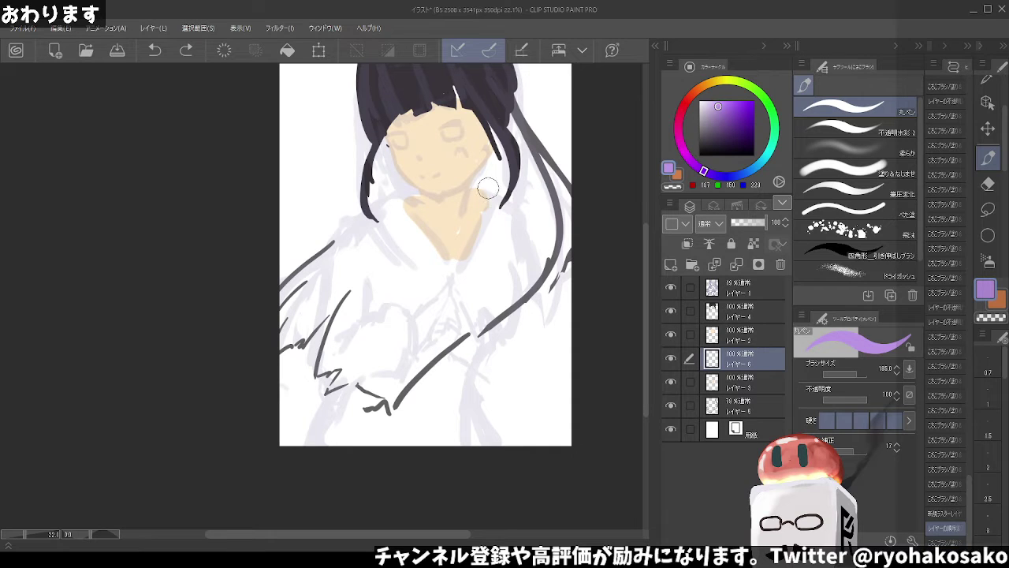
mouse_move(486, 186)
mouse_down()
mouse_move(473, 244)
mouse_move(447, 275)
mouse_up()
drag(403, 189, 449, 270)
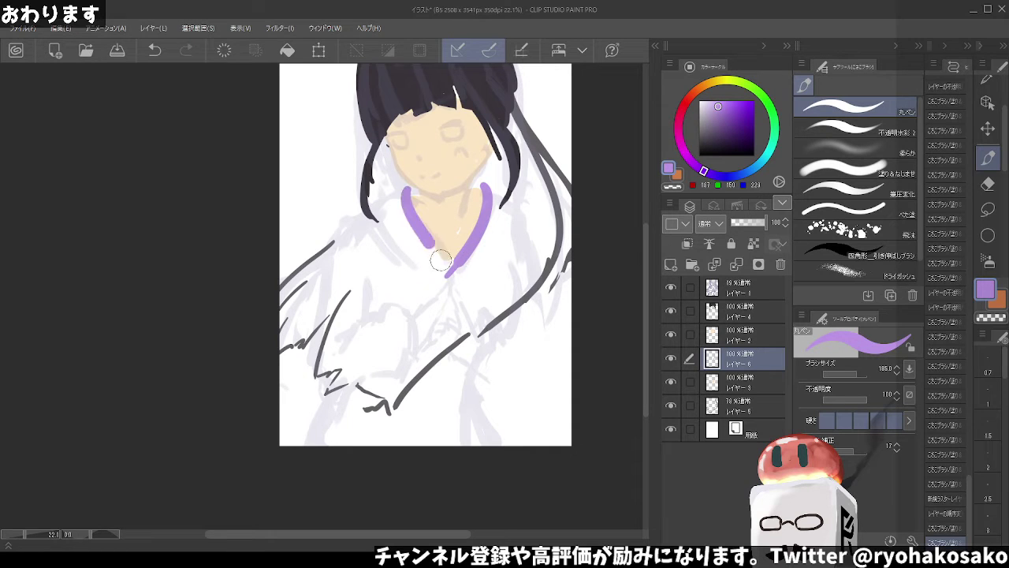
key(ctrl+z)
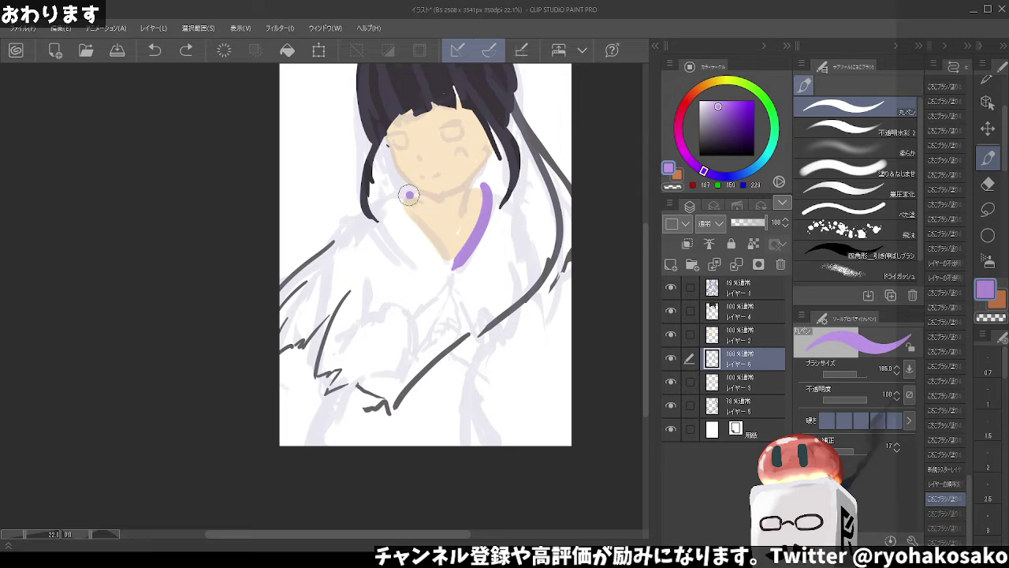
mouse_move(405, 191)
mouse_down()
mouse_move(455, 273)
mouse_move(526, 213)
mouse_move(516, 219)
mouse_move(530, 268)
mouse_up()
key(ctrl+z)
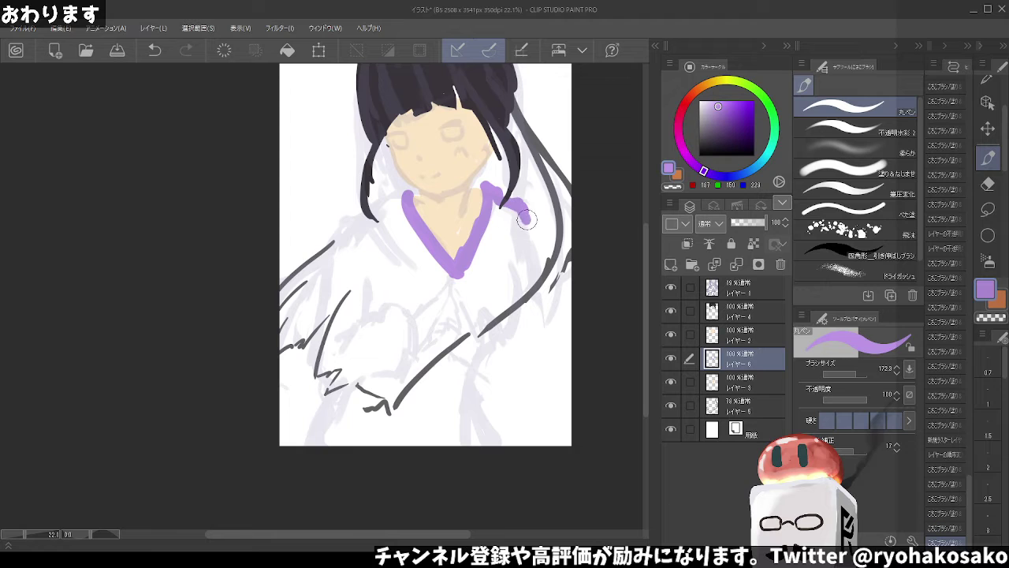
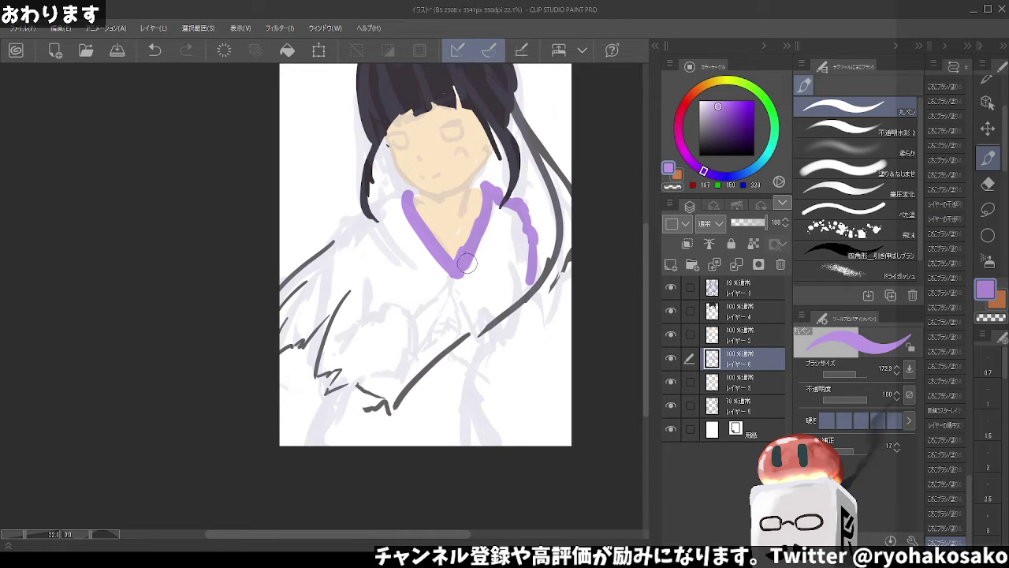
Paint pale lavender over both sides of the purple collar on Layer 6
mouse_move(467, 263)
mouse_down()
mouse_move(509, 225)
mouse_move(480, 257)
mouse_move(418, 236)
mouse_move(398, 201)
mouse_move(383, 209)
mouse_move(406, 194)
mouse_up()
click(703, 102)
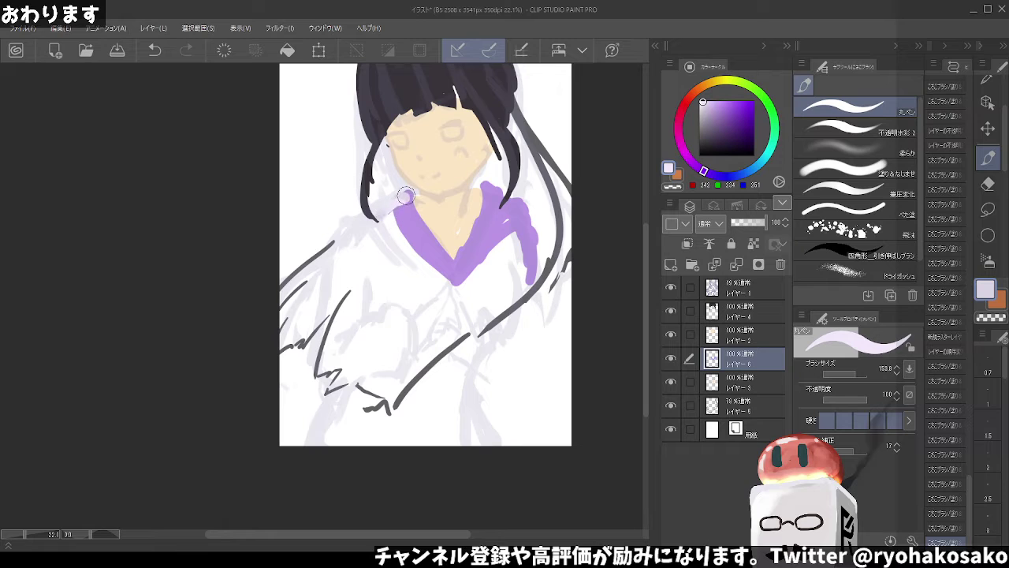
mouse_move(437, 246)
mouse_down()
mouse_move(390, 197)
mouse_move(422, 244)
mouse_move(450, 262)
mouse_move(489, 193)
mouse_move(466, 251)
mouse_up()
mouse_move(484, 185)
mouse_down()
mouse_move(517, 211)
mouse_move(534, 284)
mouse_move(504, 221)
mouse_move(459, 276)
mouse_move(495, 212)
mouse_move(509, 229)
mouse_move(455, 272)
mouse_move(413, 252)
mouse_move(422, 252)
mouse_up()
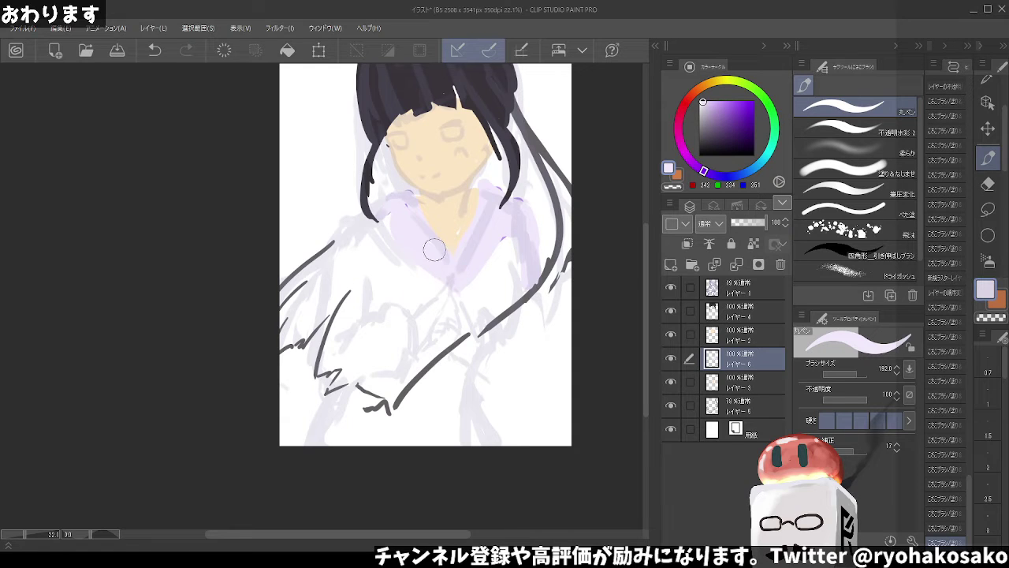
key(ctrl+z)
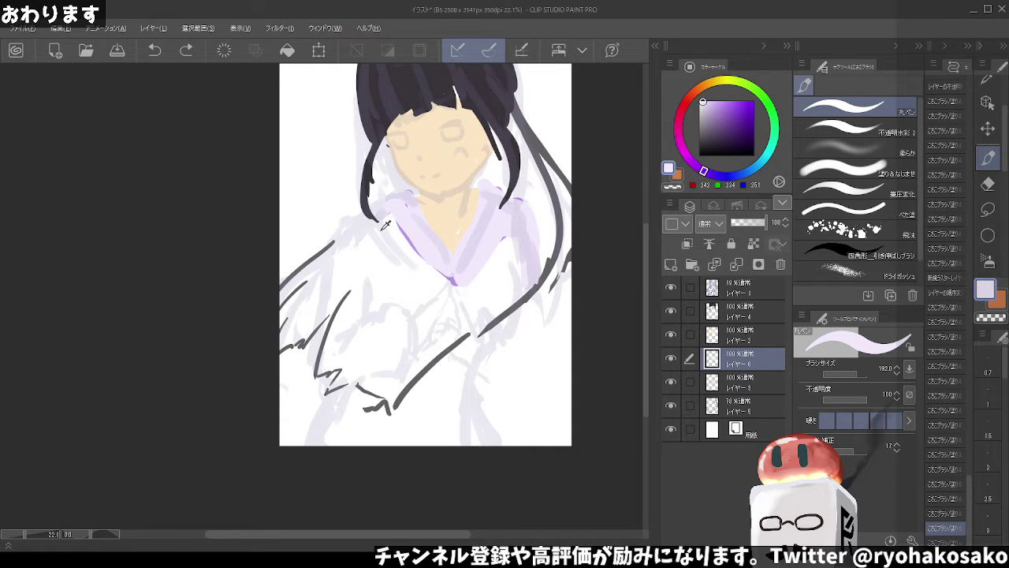
drag(394, 224, 460, 284)
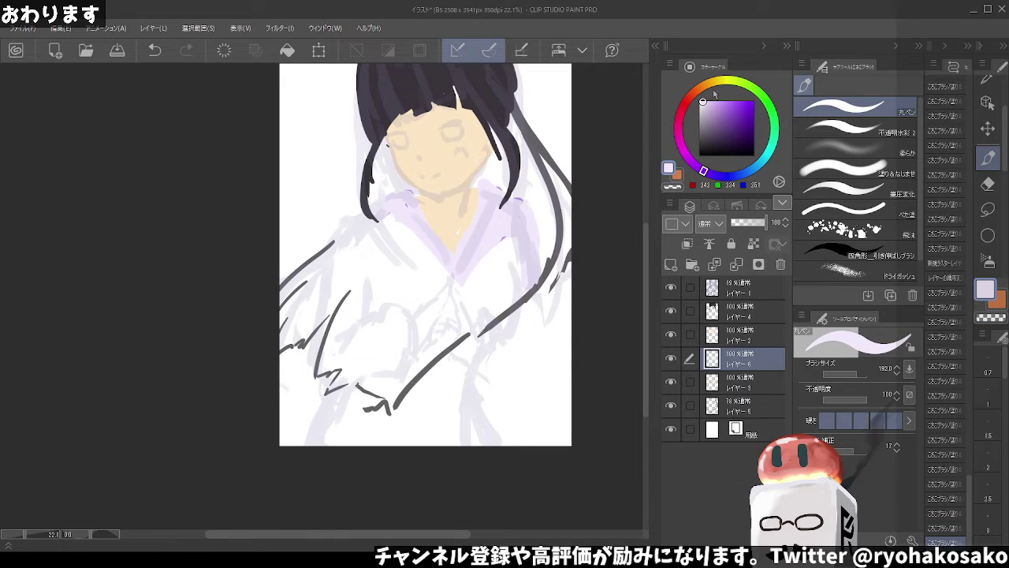
Draw a medium purple front-edge line down the robe to the canvas bottom
click(717, 103)
mouse_move(469, 290)
mouse_down()
mouse_move(508, 241)
mouse_move(527, 272)
mouse_move(500, 341)
mouse_move(477, 364)
mouse_move(469, 429)
mouse_up()
key(ctrl+z)
key(ctrl+z)
drag(477, 365, 500, 450)
drag(395, 230, 360, 256)
key(ctrl+z)
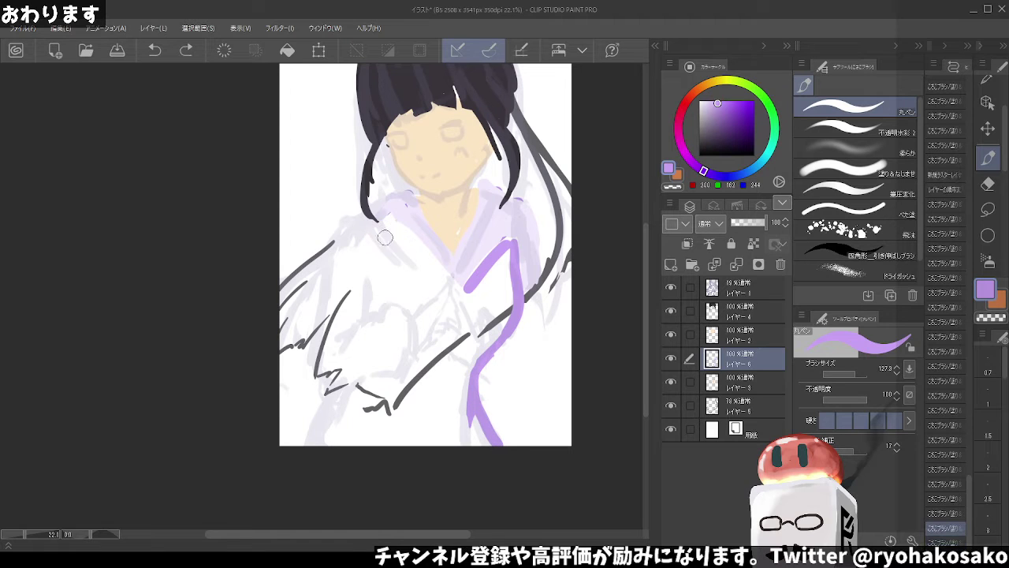
Touch up the collar with pale lavender sampled from the robe
alt+click(404, 204)
mouse_move(398, 201)
mouse_down()
mouse_move(456, 273)
mouse_move(425, 249)
mouse_up()
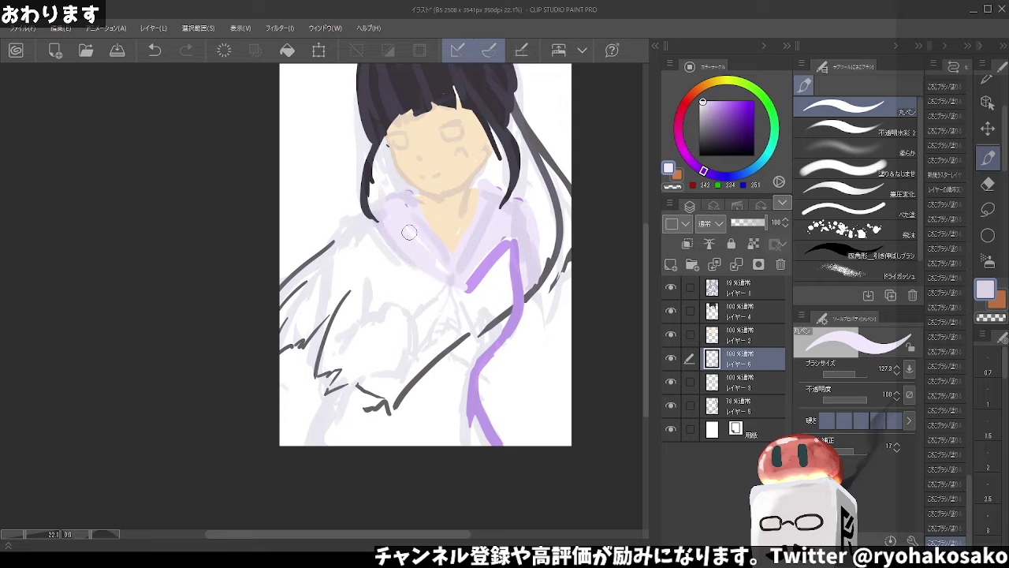
key(c)
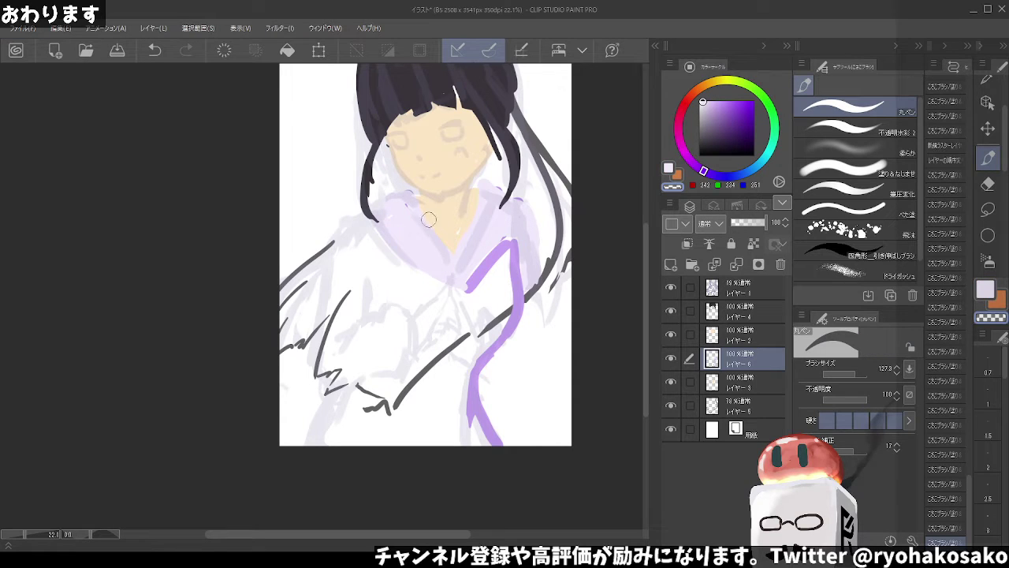
key(c)
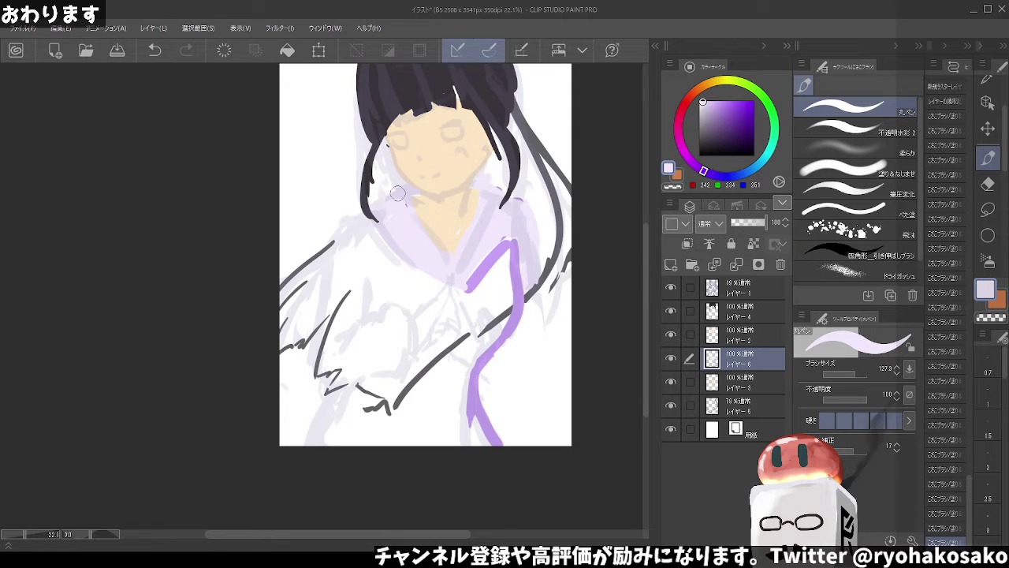
alt+click(493, 262)
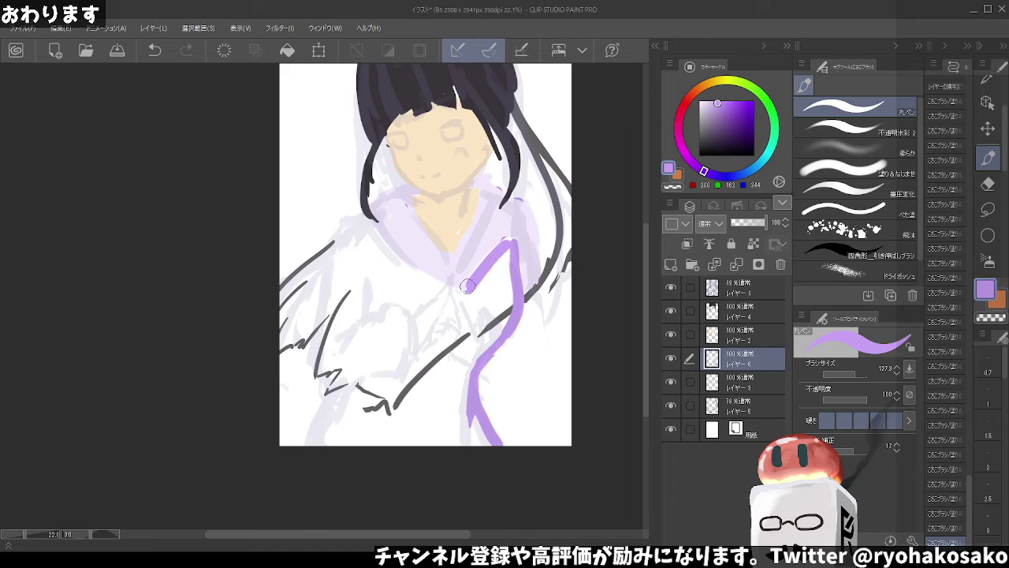
With a much larger brush, paint pale lavender down the left sleeve
mouse_move(467, 287)
mouse_down()
mouse_move(364, 223)
mouse_move(412, 266)
mouse_move(474, 292)
mouse_up()
key(ctrl+z)
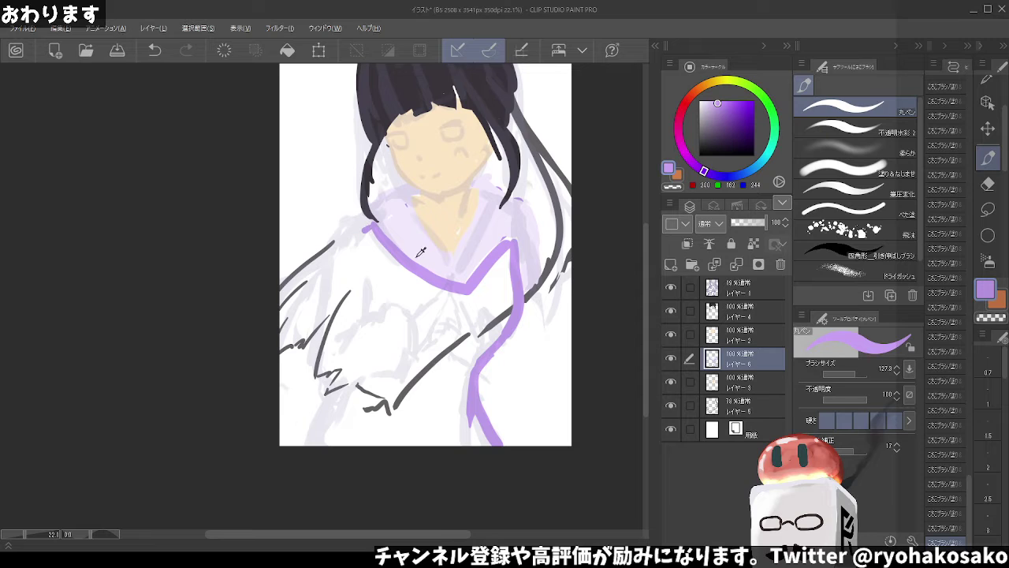
drag(381, 247, 394, 251)
alt+click(383, 236)
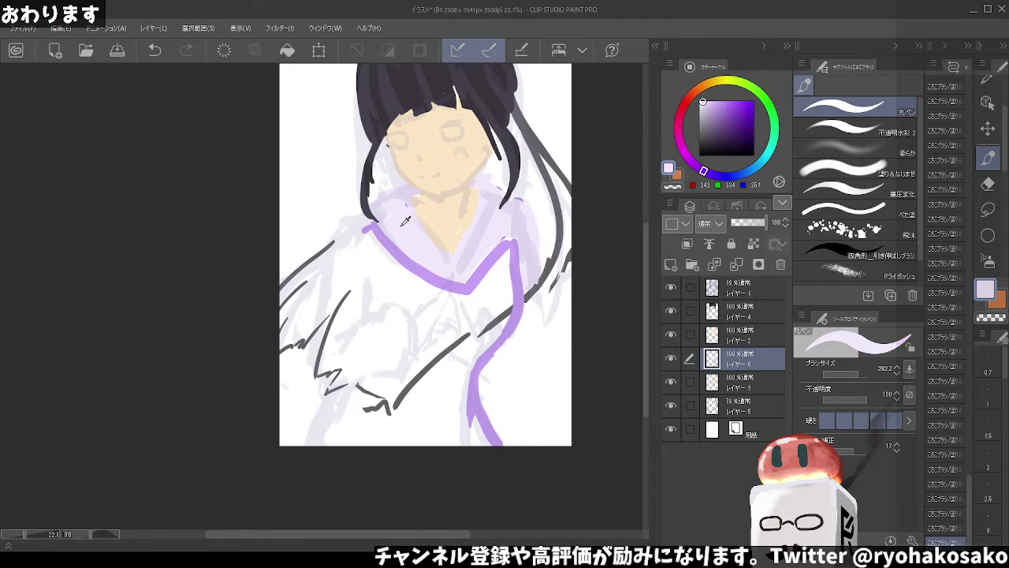
drag(372, 227, 367, 297)
drag(370, 242, 323, 382)
mouse_move(325, 347)
mouse_down()
mouse_move(345, 359)
mouse_move(371, 326)
mouse_move(394, 342)
mouse_move(349, 360)
mouse_move(381, 345)
mouse_move(371, 345)
mouse_move(391, 371)
mouse_up()
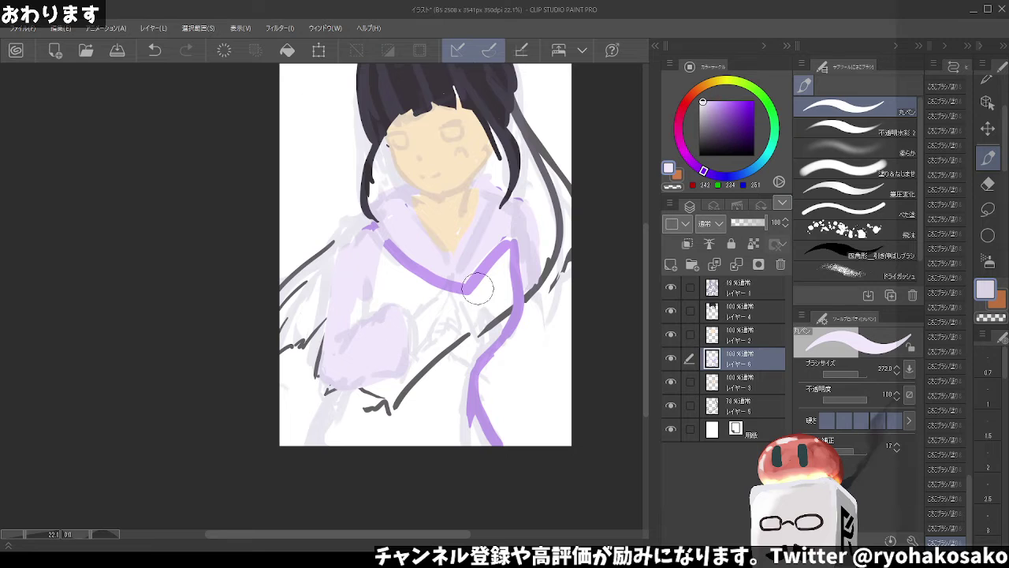
Cover the right collar line with pale lavender for the right sleeve
drag(511, 221, 516, 299)
mouse_move(518, 244)
mouse_down()
mouse_move(512, 316)
mouse_move(522, 268)
mouse_up()
key(ctrl+z)
key(ctrl+z)
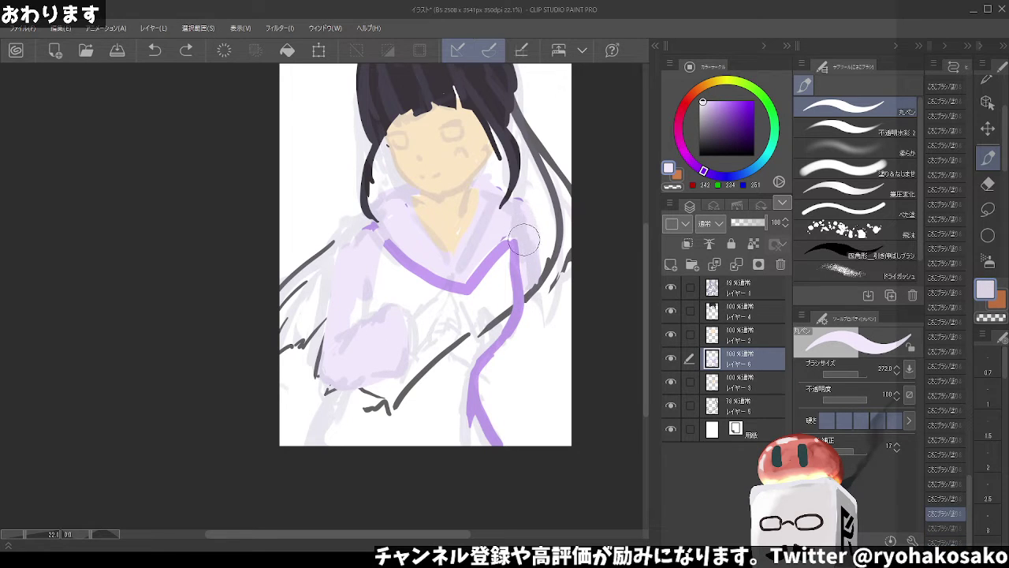
mouse_move(527, 316)
mouse_down()
mouse_move(500, 359)
mouse_move(502, 311)
mouse_move(482, 317)
mouse_move(473, 347)
mouse_move(493, 377)
mouse_move(497, 341)
mouse_move(517, 336)
mouse_move(513, 319)
mouse_up()
key(bracketleft)
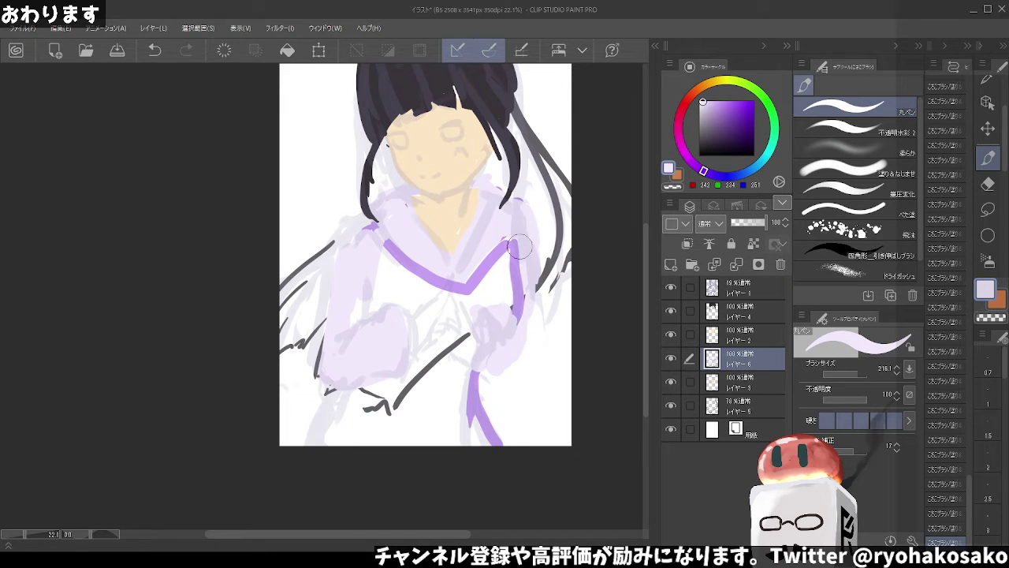
Repaint the collar V-line area, then redraw a thick purple diagonal collar edge
alt+click(453, 273)
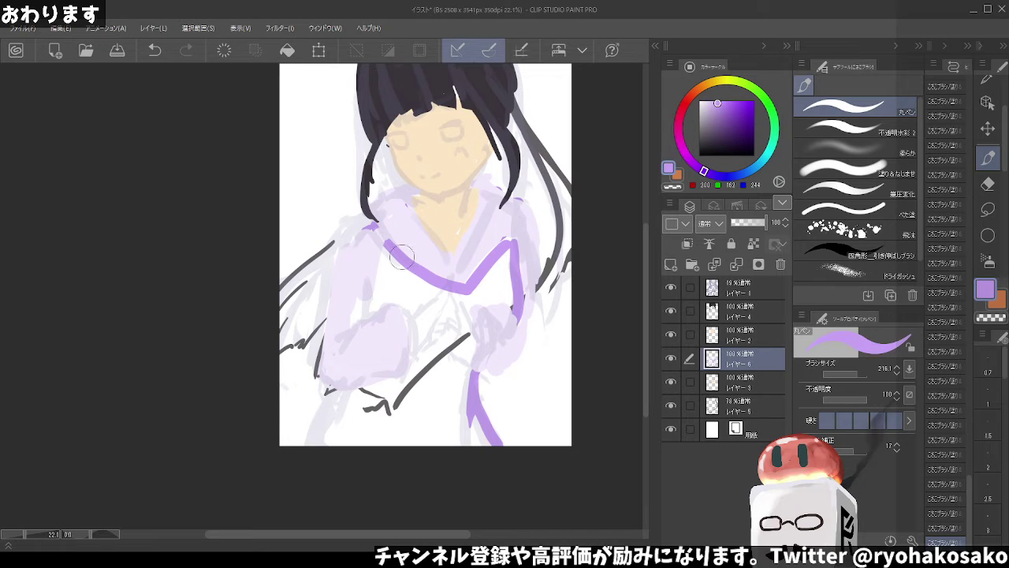
alt+click(368, 242)
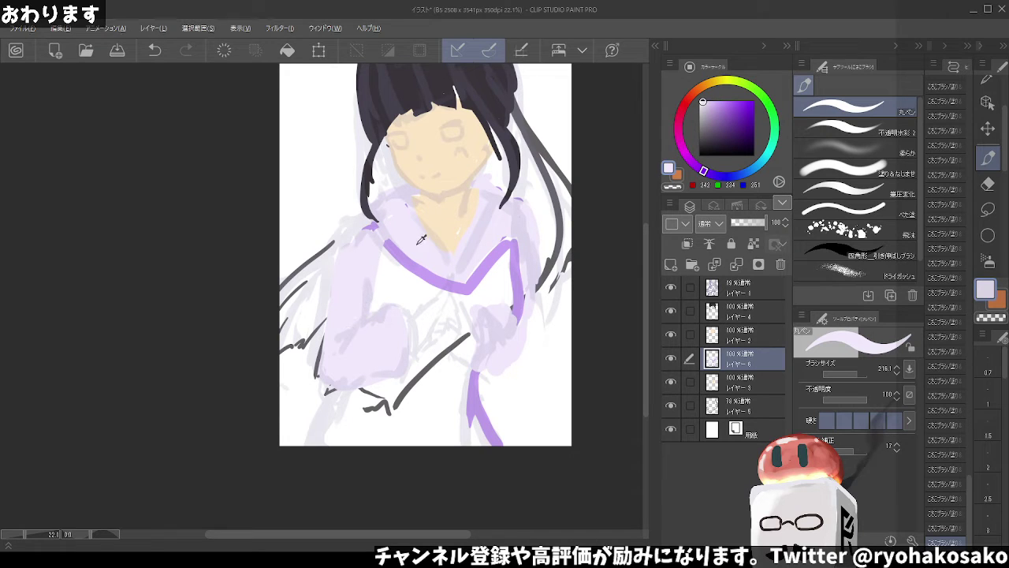
mouse_move(426, 254)
mouse_down()
mouse_move(380, 233)
mouse_move(466, 284)
mouse_move(496, 240)
mouse_move(482, 285)
mouse_up()
alt+click(517, 246)
mouse_move(513, 243)
mouse_down()
mouse_move(522, 261)
mouse_move(476, 294)
mouse_up()
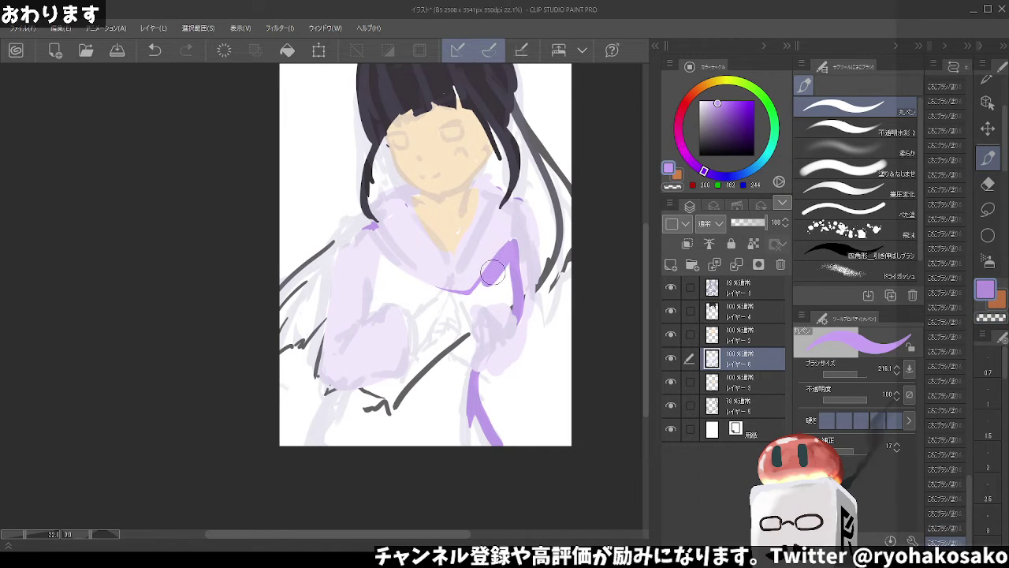
mouse_move(504, 261)
mouse_down()
mouse_move(469, 304)
mouse_move(516, 311)
mouse_move(417, 293)
mouse_move(387, 268)
mouse_up()
Extend the purple dress down the robe front and paint lavender along both sleeve edges
mouse_move(381, 260)
mouse_down()
mouse_move(461, 303)
mouse_move(378, 288)
mouse_move(413, 304)
mouse_move(391, 308)
mouse_move(401, 289)
mouse_move(437, 370)
mouse_move(414, 300)
mouse_move(418, 390)
mouse_move(407, 404)
mouse_move(367, 398)
mouse_move(335, 414)
mouse_move(320, 445)
mouse_move(380, 395)
mouse_move(335, 445)
mouse_move(414, 394)
mouse_move(374, 442)
mouse_move(412, 403)
mouse_move(441, 315)
mouse_move(465, 308)
mouse_move(423, 412)
mouse_move(403, 421)
mouse_move(442, 335)
mouse_move(454, 441)
mouse_move(465, 331)
mouse_move(483, 458)
mouse_move(446, 401)
mouse_move(453, 466)
mouse_up()
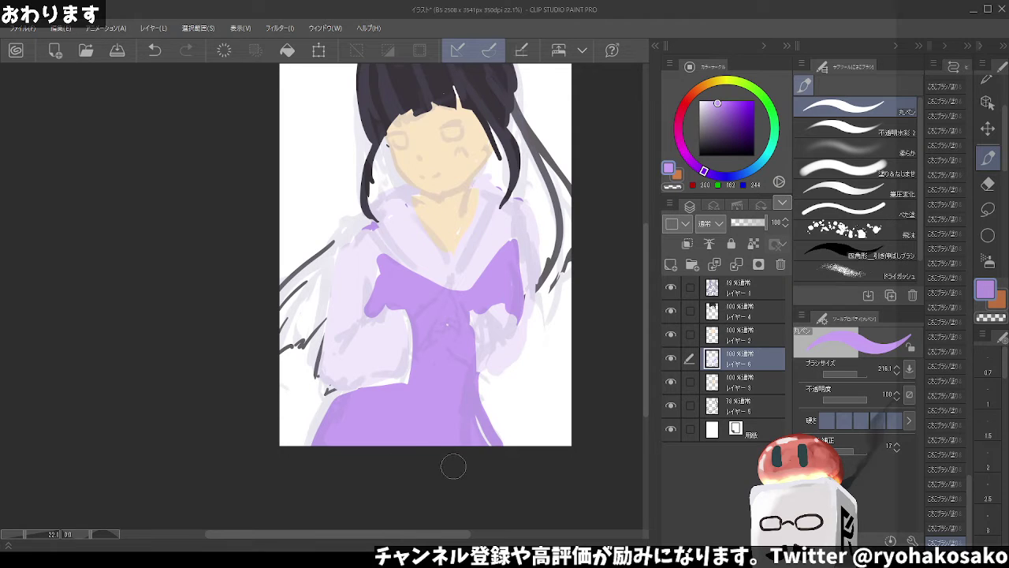
alt+click(526, 242)
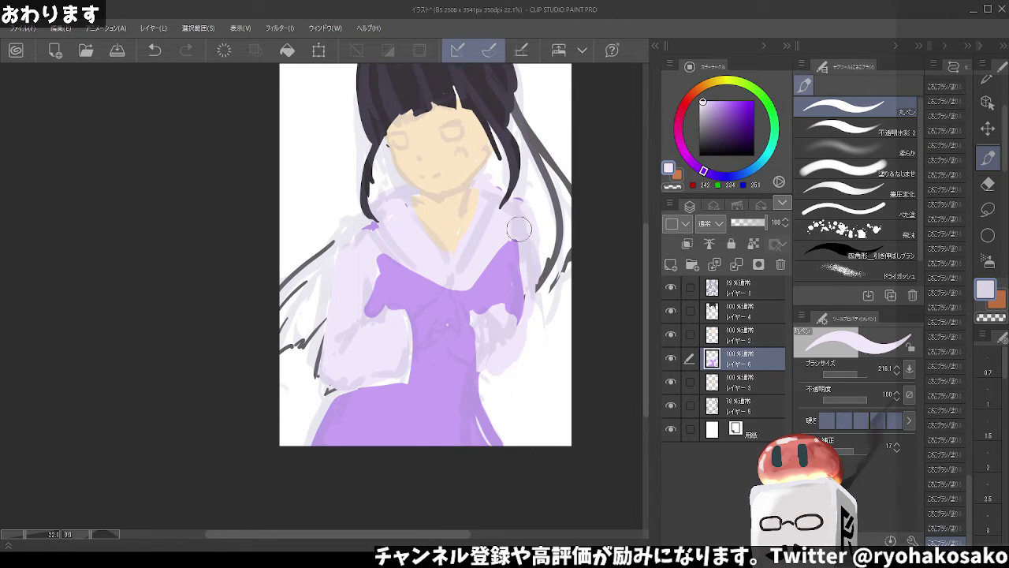
mouse_move(519, 229)
mouse_down()
mouse_move(523, 311)
mouse_move(522, 268)
mouse_move(505, 331)
mouse_move(516, 240)
mouse_move(514, 308)
mouse_up()
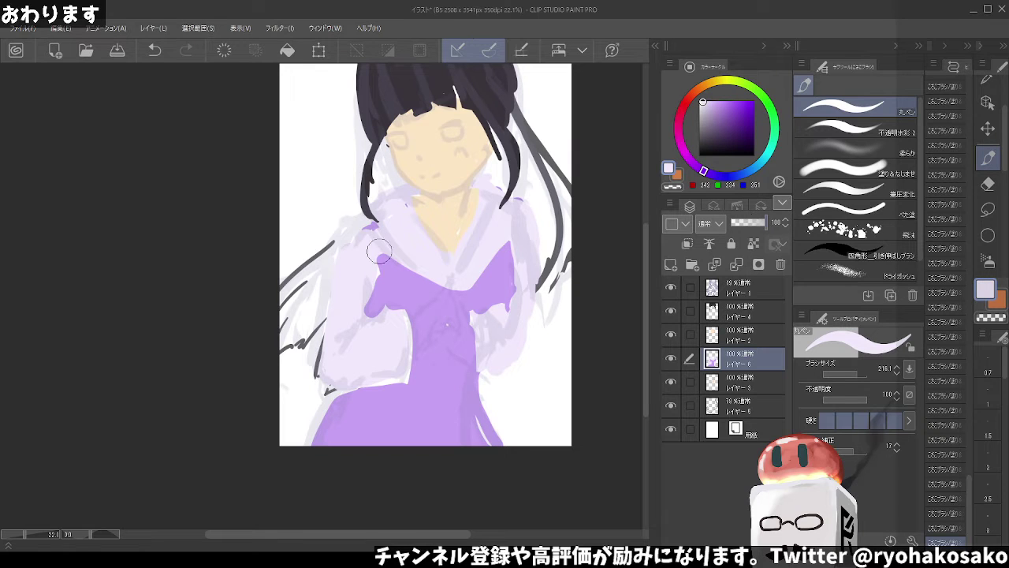
drag(379, 251, 358, 335)
key(ctrl+z)
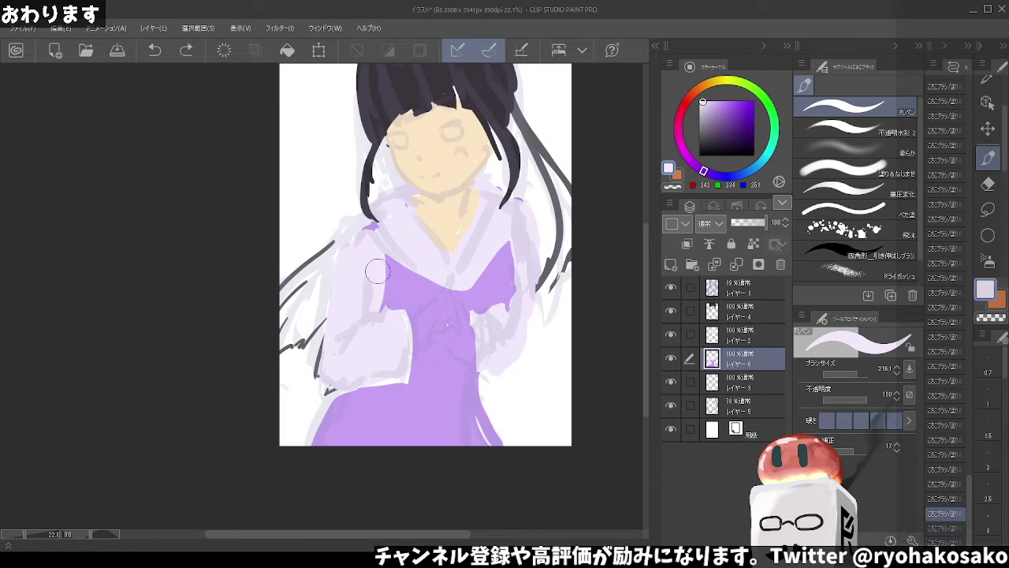
mouse_move(377, 271)
mouse_down()
mouse_move(323, 394)
mouse_move(389, 377)
mouse_up()
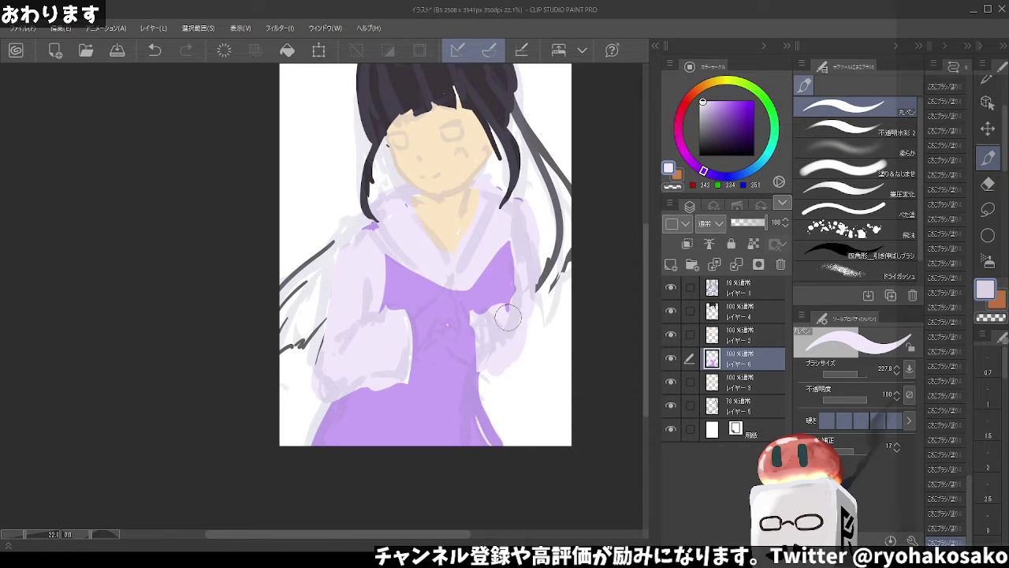
Shape the lavender hands at the chest with purple painted between them
drag(503, 317, 482, 315)
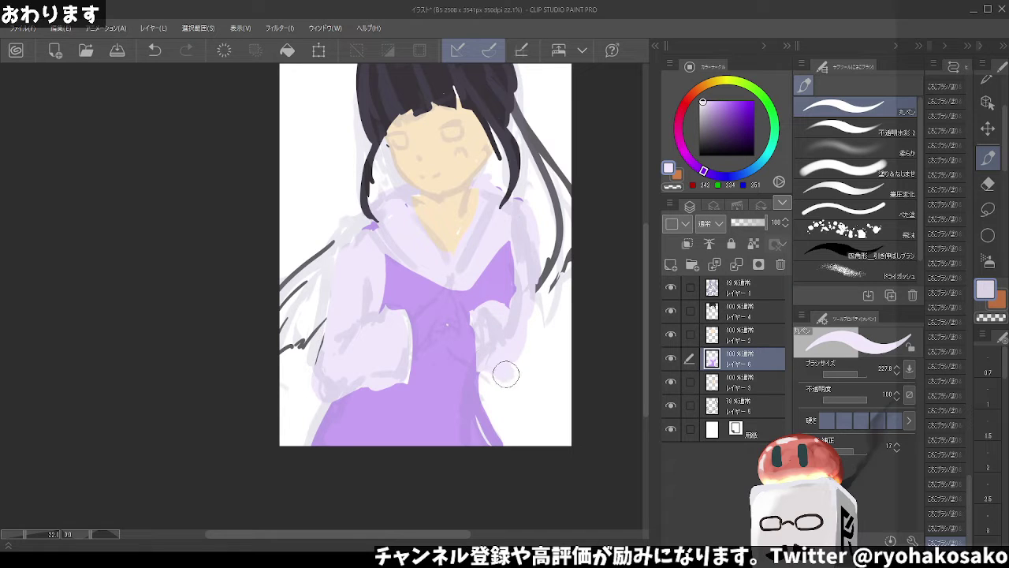
mouse_move(504, 371)
mouse_down()
mouse_move(525, 329)
mouse_move(509, 382)
mouse_up()
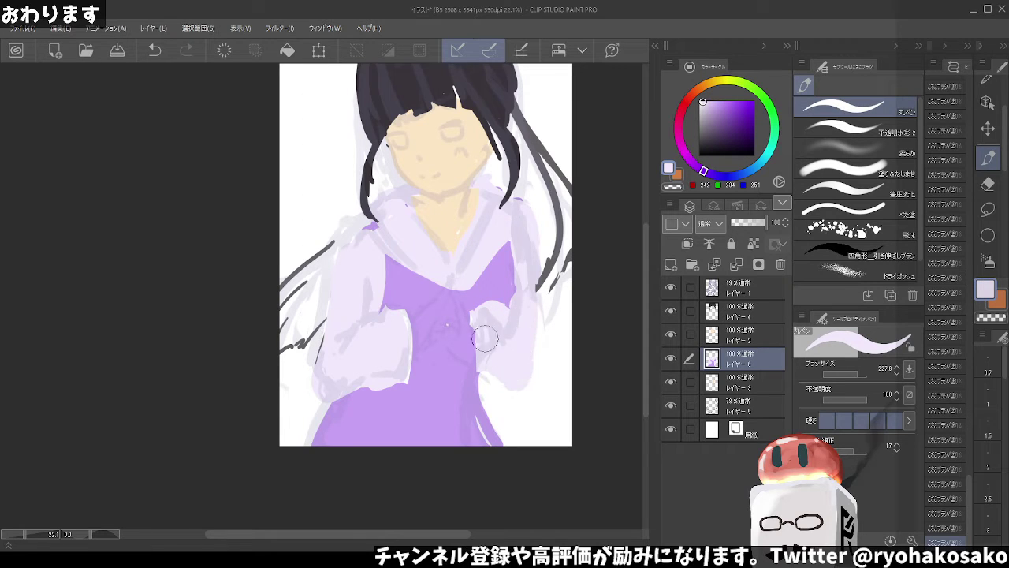
alt+click(471, 316)
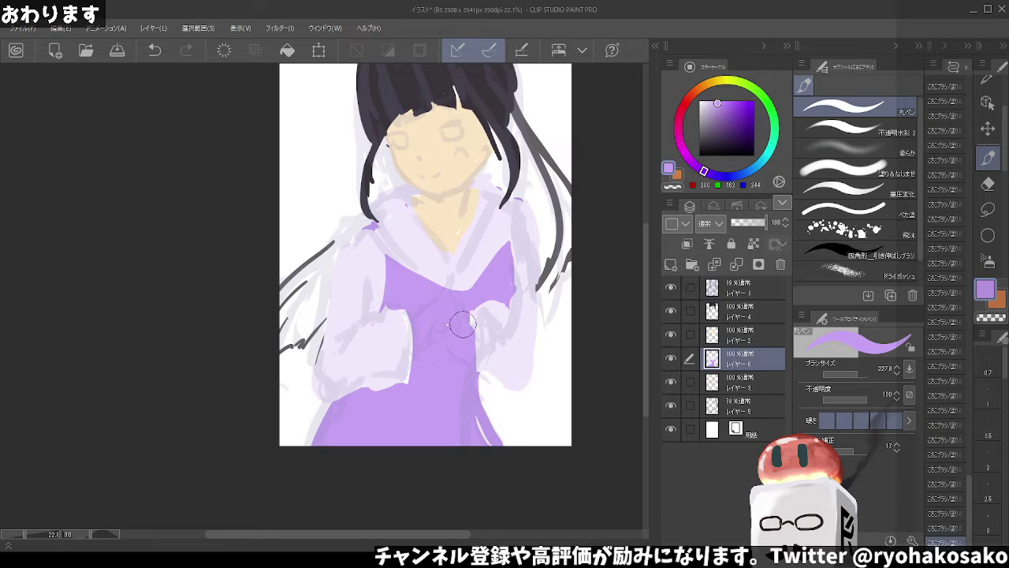
mouse_move(471, 316)
mouse_down()
mouse_move(485, 323)
mouse_move(476, 329)
mouse_move(493, 312)
mouse_move(494, 363)
mouse_up()
alt+click(481, 375)
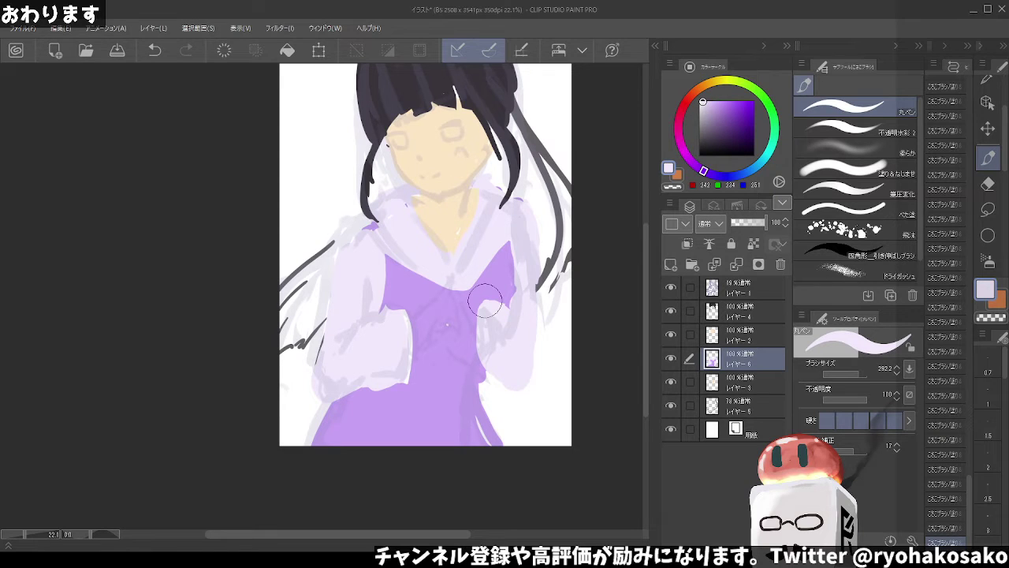
On the hair layer, Layer 5, add dark strands beside the face and down the right side
scroll(484, 299, down, 1)
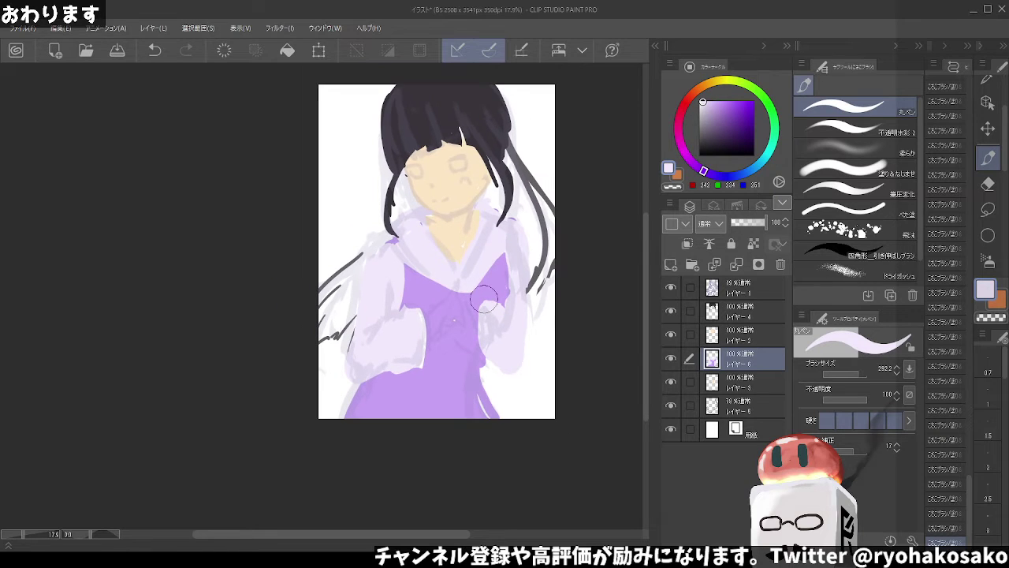
click(741, 406)
alt+click(473, 145)
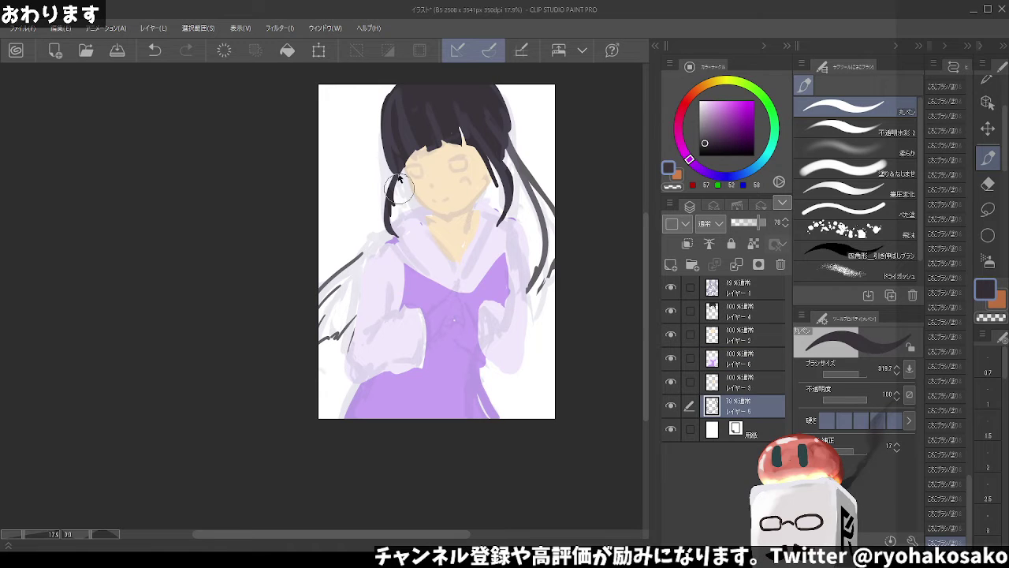
key([)
drag(414, 209, 396, 171)
key([)
key([)
key(])
key(])
key(])
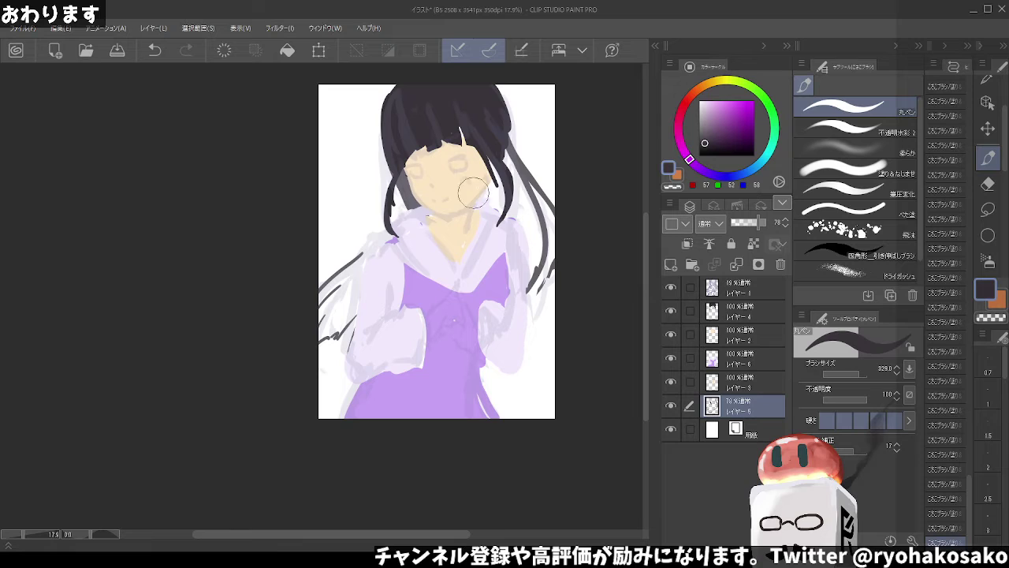
mouse_move(493, 142)
mouse_down()
mouse_move(535, 209)
mouse_move(542, 264)
mouse_up()
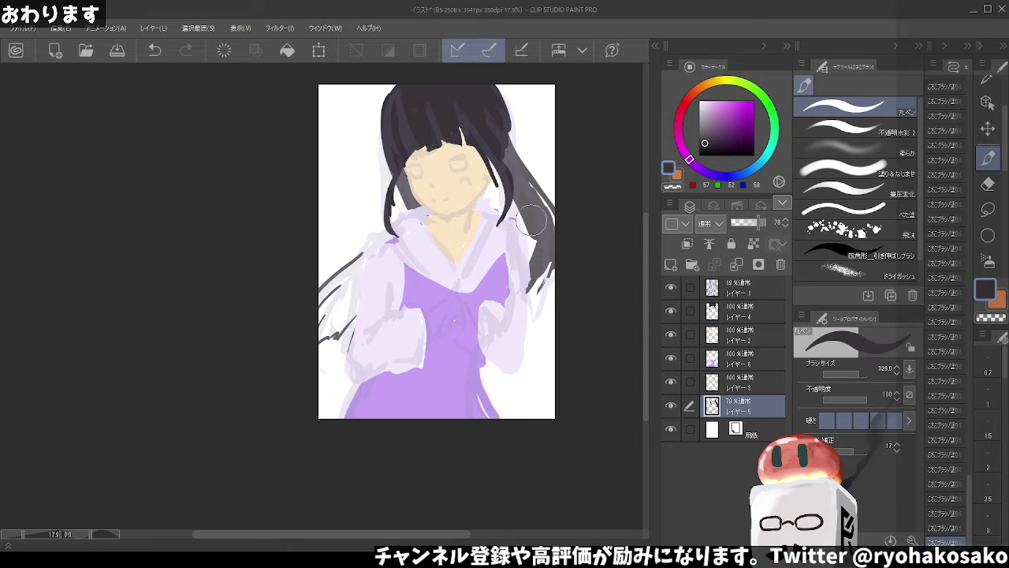
key(ctrl+z)
key(ctrl+z)
drag(511, 185, 520, 261)
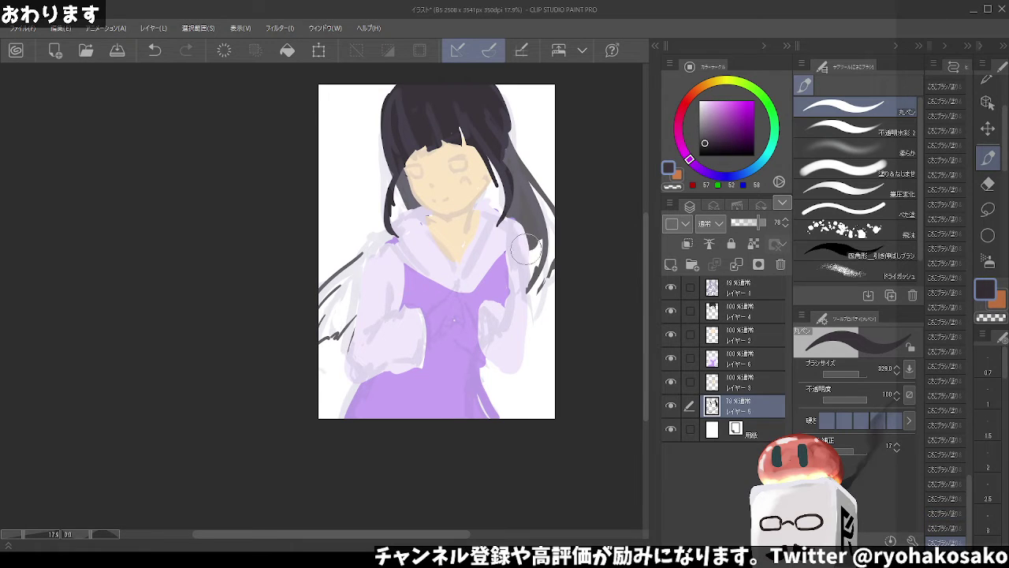
Fill the left-side hair into a solid dark mass with a smaller brush
key(bracketleft)
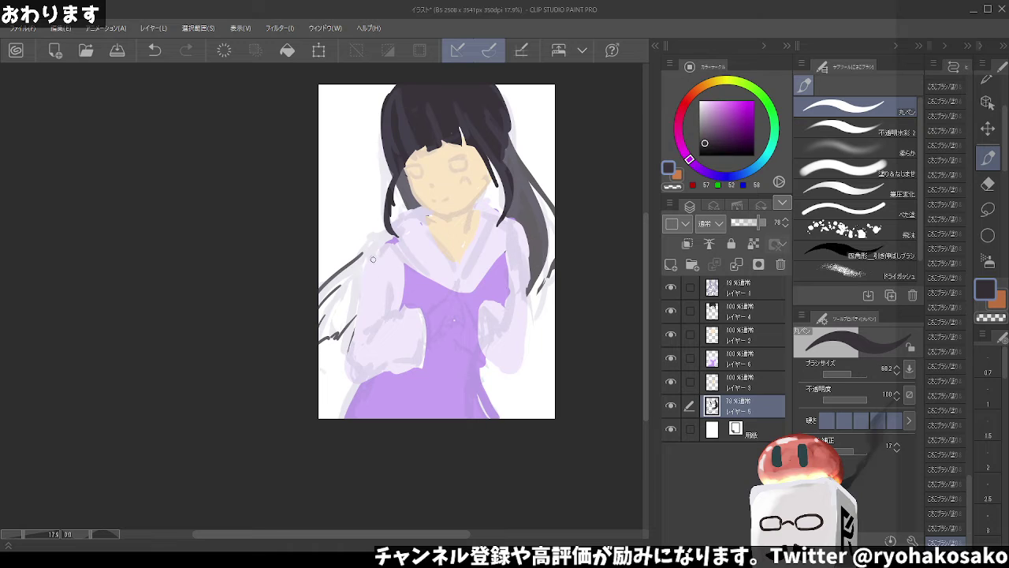
drag(370, 257, 317, 301)
drag(376, 252, 315, 308)
mouse_move(351, 270)
mouse_down()
mouse_move(307, 314)
mouse_move(322, 324)
mouse_move(385, 258)
mouse_move(337, 331)
mouse_move(320, 315)
mouse_move(352, 301)
mouse_move(414, 211)
mouse_move(383, 256)
mouse_up()
drag(489, 146, 498, 214)
drag(415, 207, 323, 291)
Paint lavender over the left shoulder and add dark strands beside both sleeves
alt+click(370, 184)
drag(378, 236, 331, 315)
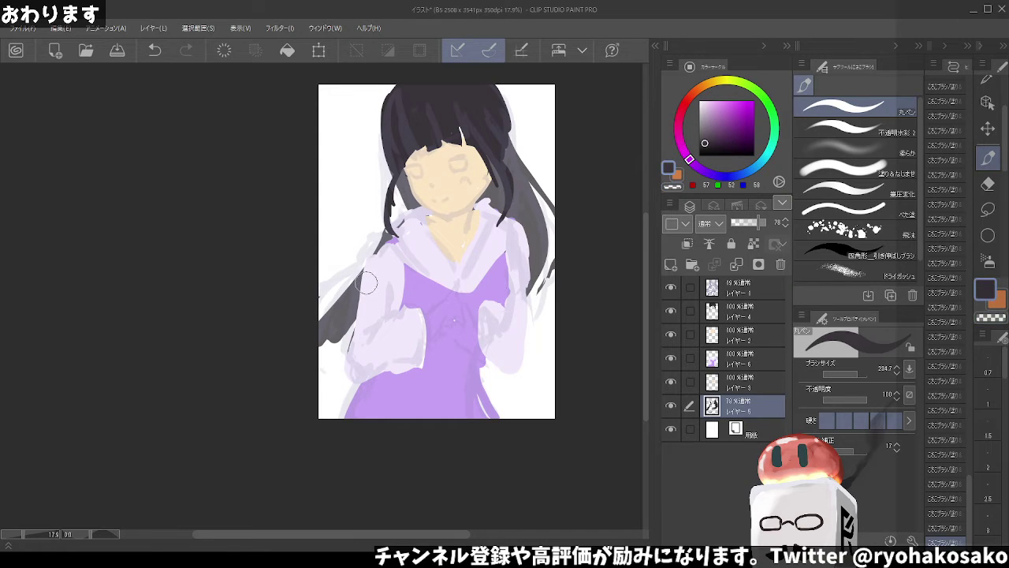
mouse_move(366, 283)
mouse_down()
mouse_move(319, 327)
mouse_move(324, 410)
mouse_up()
mouse_move(347, 335)
mouse_down()
mouse_move(331, 399)
mouse_move(347, 331)
mouse_move(339, 413)
mouse_up()
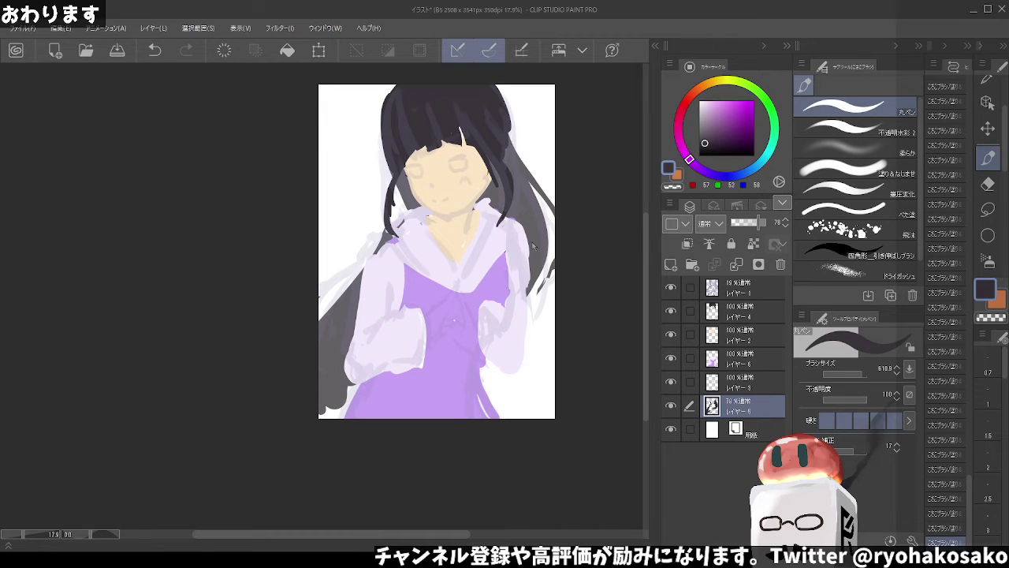
mouse_move(532, 246)
mouse_down()
mouse_move(521, 189)
mouse_move(530, 291)
mouse_up()
key(ctrl+z)
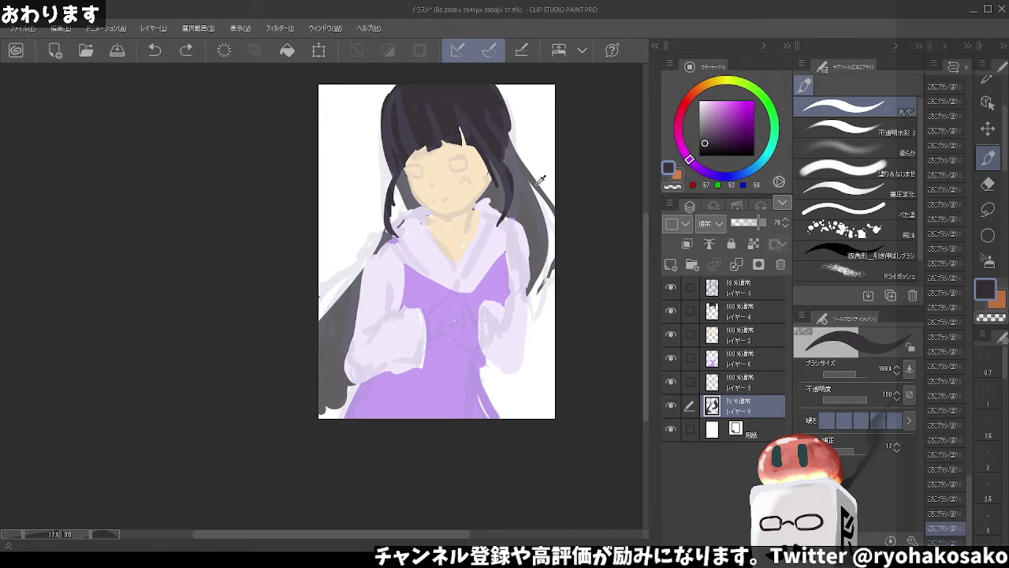
drag(540, 180, 548, 278)
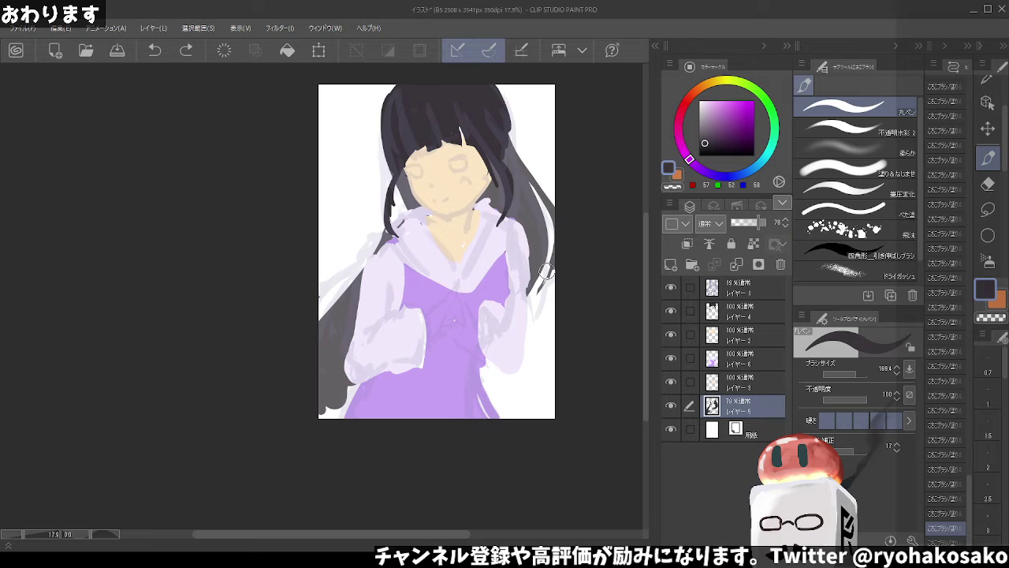
Add a new raster layer above Layer 2 for the face details
click(726, 344)
click(671, 264)
scroll(430, 169, up, 2)
Draw dark purple eyelid lines over the eyes with a thinner pen on Layer 7
scroll(430, 169, up, 1)
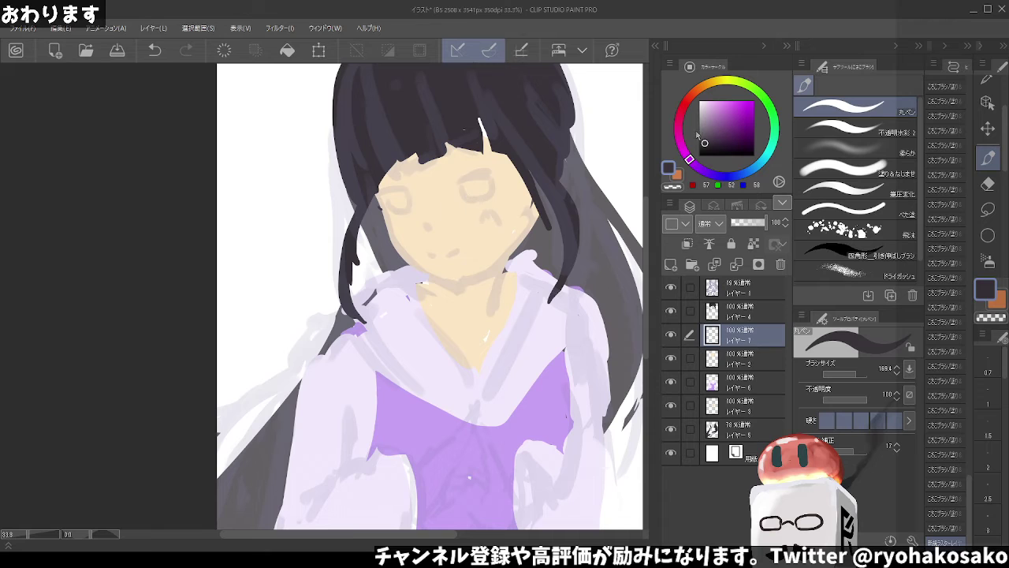
click(709, 142)
key(bracketleft)
key(bracketleft)
key(bracketleft)
drag(460, 184, 505, 175)
key(ctrl+z)
key(ctrl+z)
key(ctrl+z)
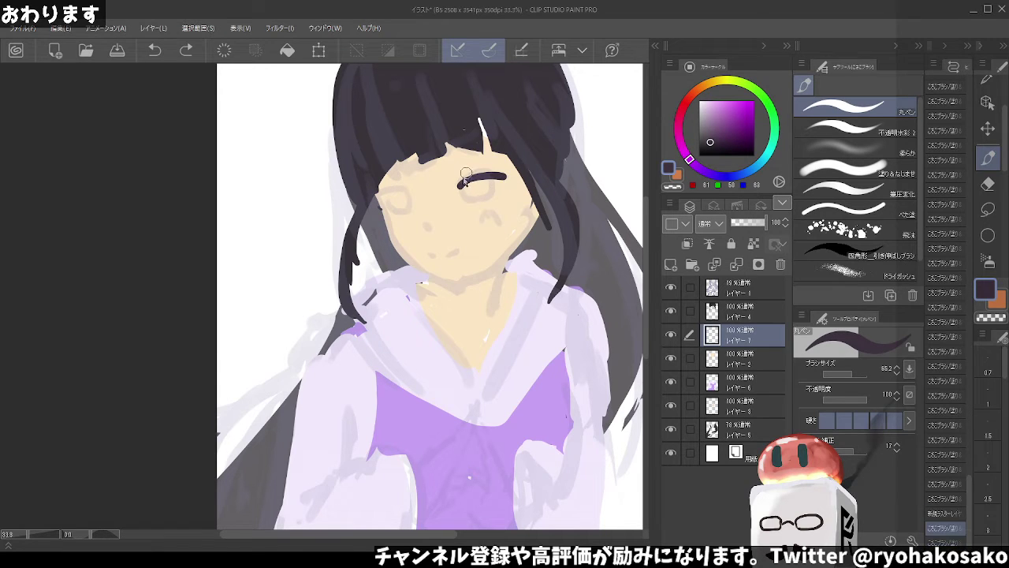
key(ctrl+z)
mouse_move(461, 188)
mouse_down()
mouse_move(442, 188)
mouse_move(502, 179)
mouse_up()
key(ctrl+z)
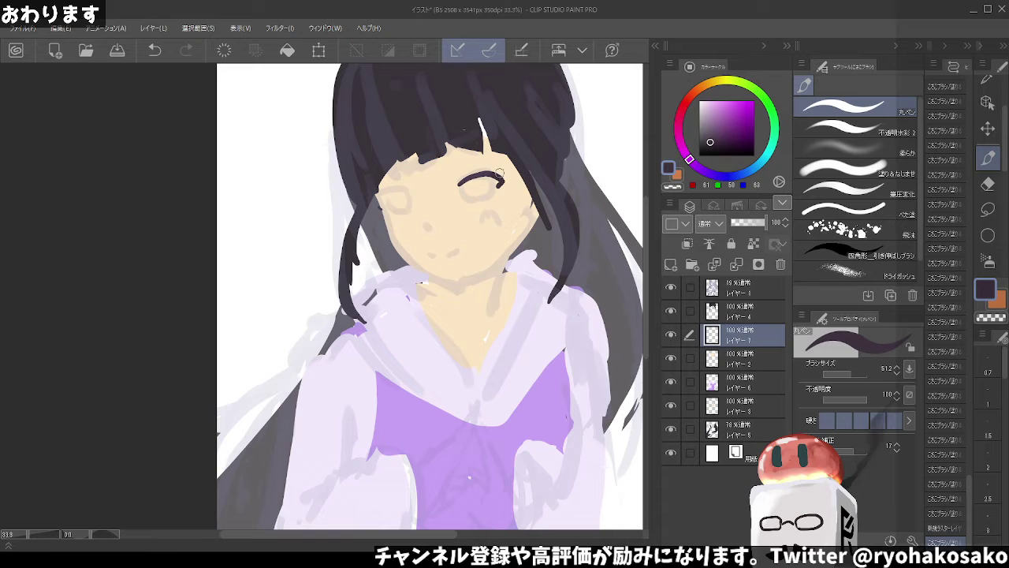
key(ctrl+z)
mouse_move(471, 176)
mouse_down()
mouse_move(509, 180)
mouse_move(498, 194)
mouse_up()
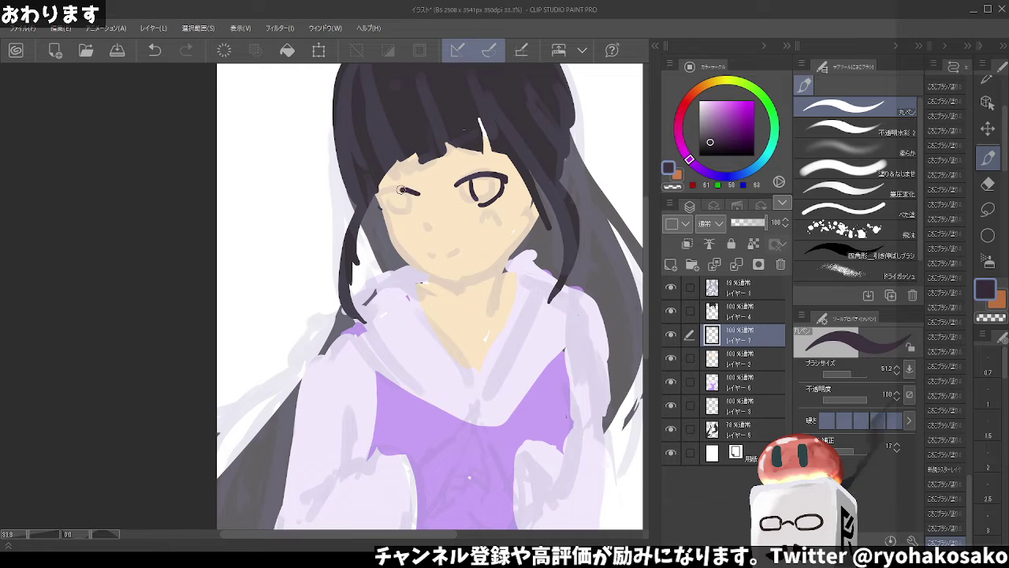
Rework the outline strokes around the left eye
drag(402, 190, 380, 207)
key(ctrl+z)
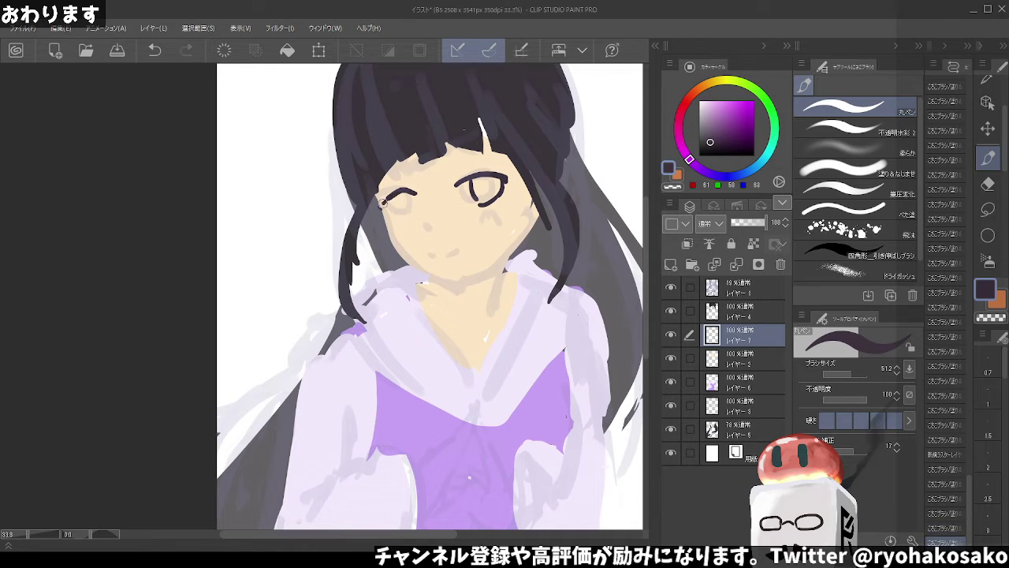
key(ctrl+z)
key(ctrl+z)
key(ctrl+z)
drag(380, 203, 420, 224)
key(ctrl+z)
key(ctrl+z)
key(ctrl+z)
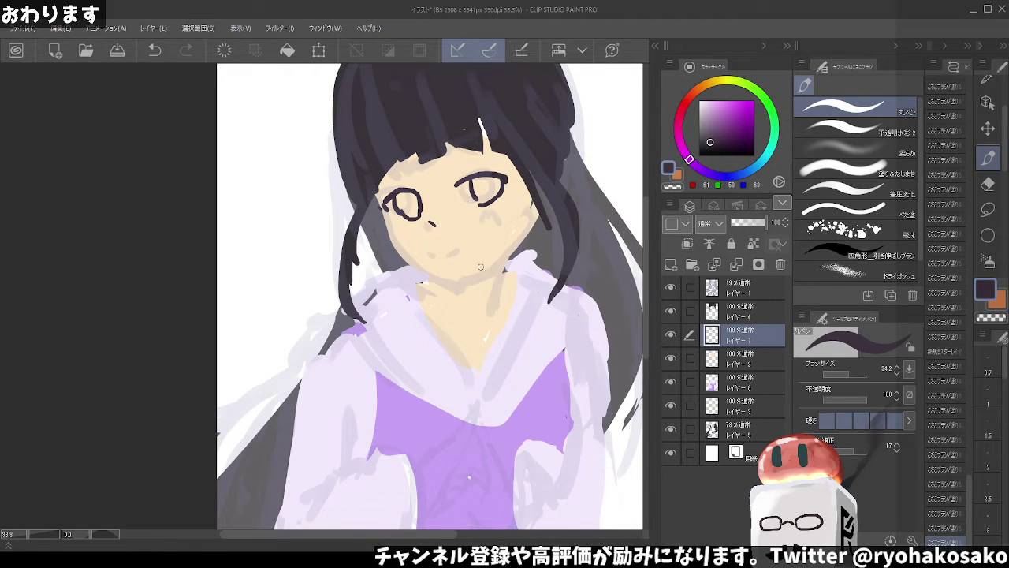
key(ctrl+z)
Add a small nose dot and a smiling mouth rising to the right
click(432, 226)
key(ctrl+z)
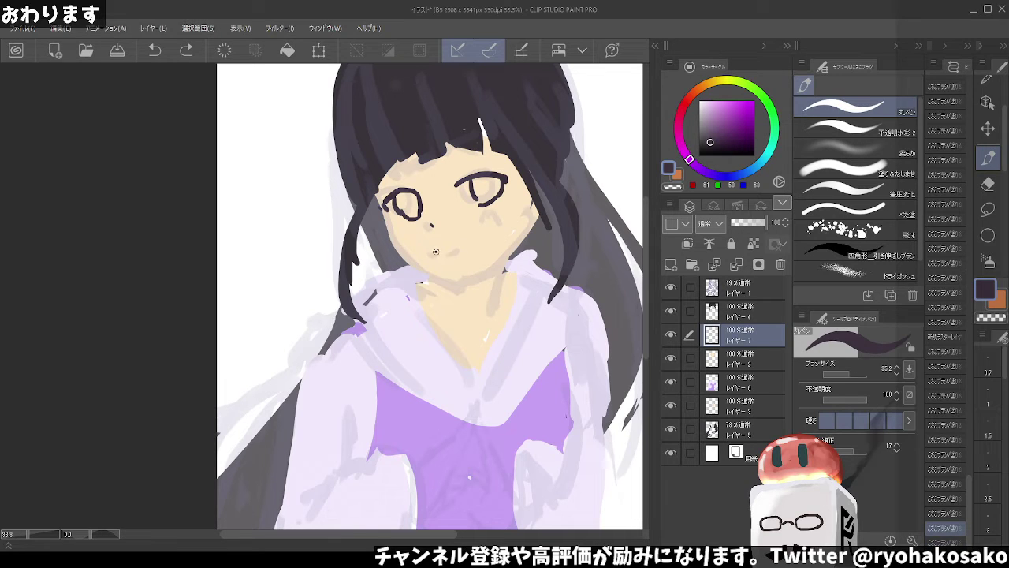
drag(435, 252, 463, 245)
key(ctrl+z)
key(ctrl+z)
key(ctrl+z)
key(ctrl+z)
key(ctrl+z)
drag(450, 254, 462, 246)
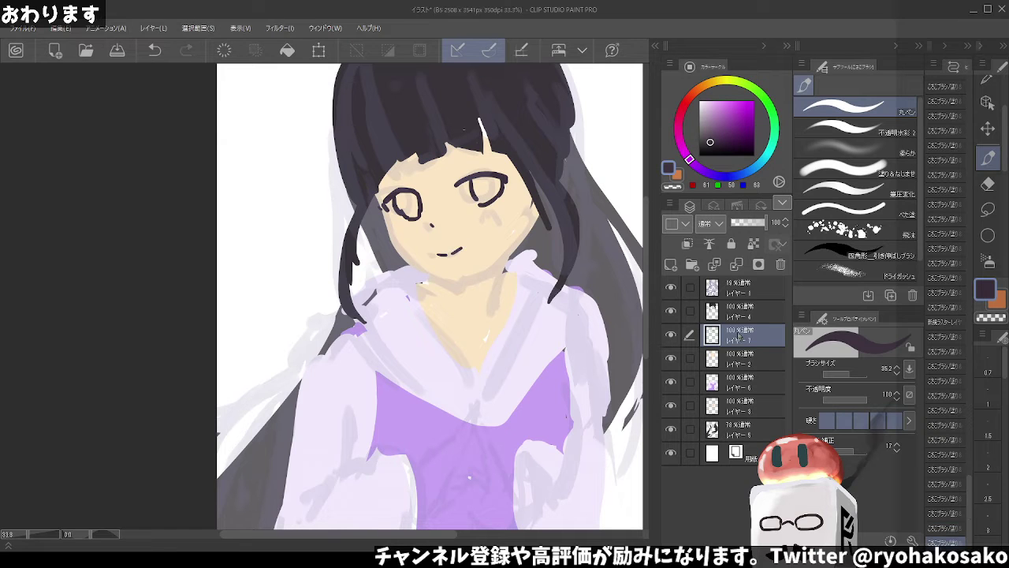
click(734, 361)
scroll(567, 226, down, 1)
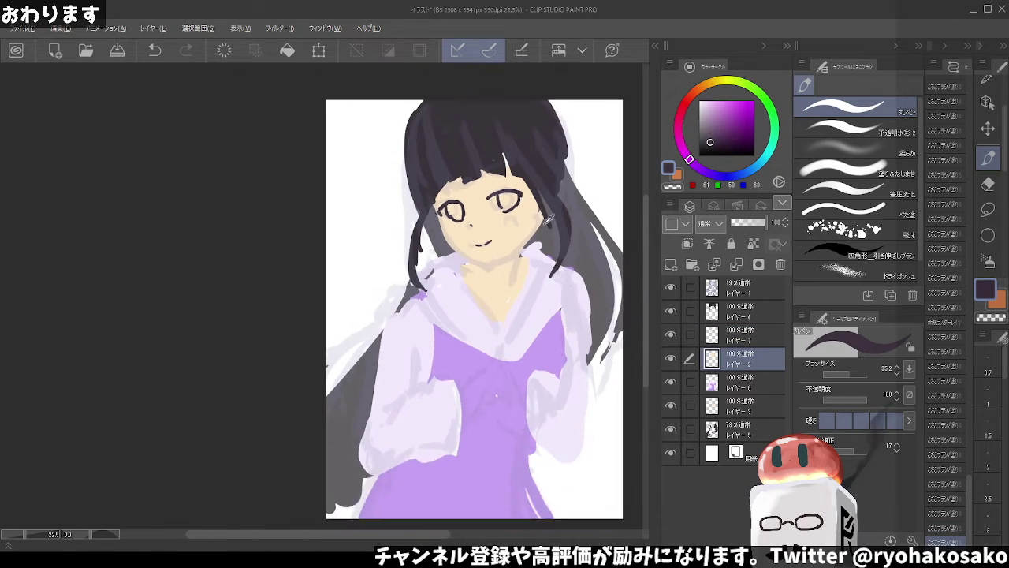
scroll(520, 225, down, 2)
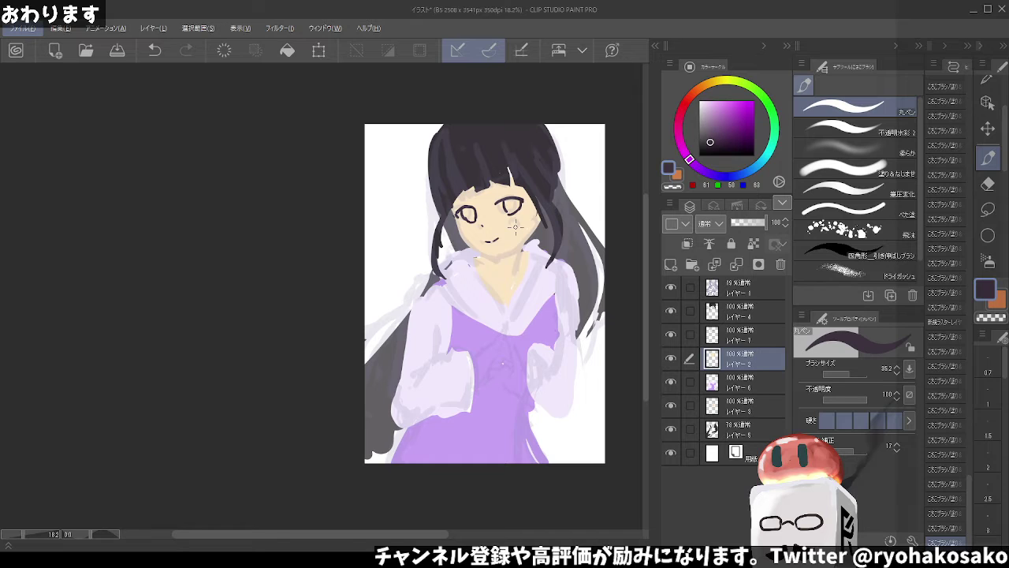
Paint sleeve lavender along the left shoulder and draw greyish-purple lines on the right sleeve
alt+click(435, 313)
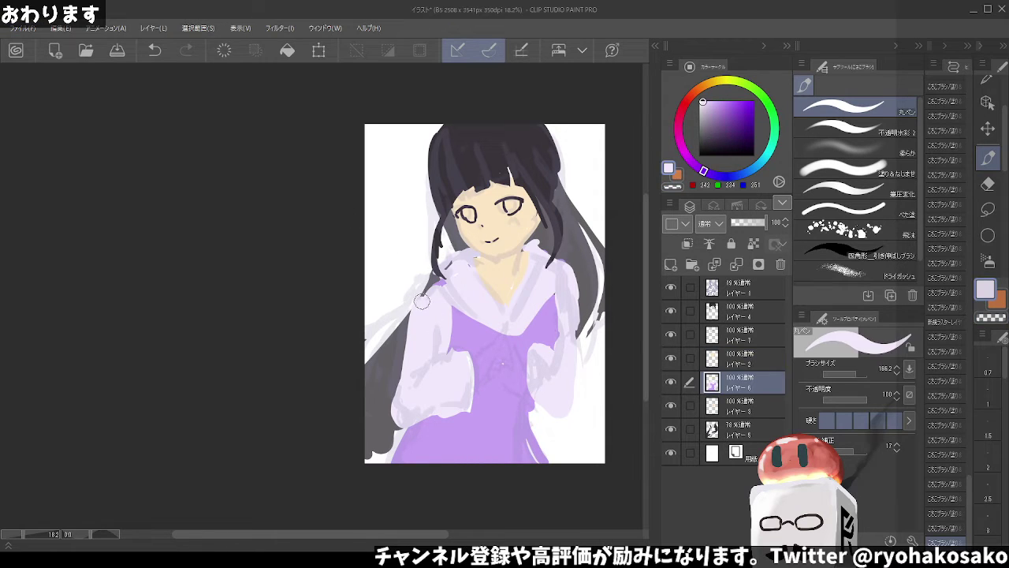
mouse_move(422, 301)
mouse_down()
mouse_move(433, 283)
mouse_move(392, 418)
mouse_move(436, 409)
mouse_up()
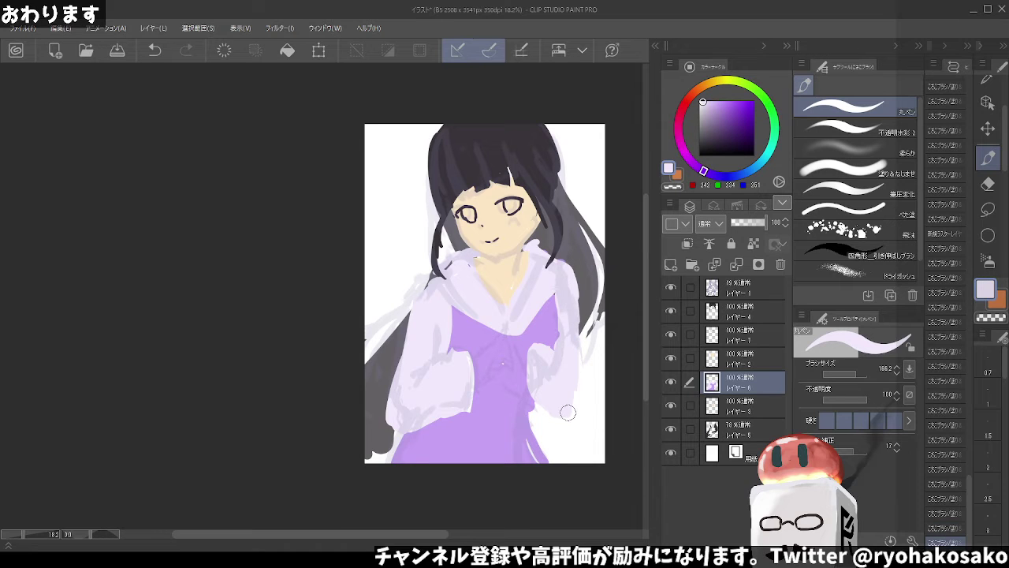
click(706, 124)
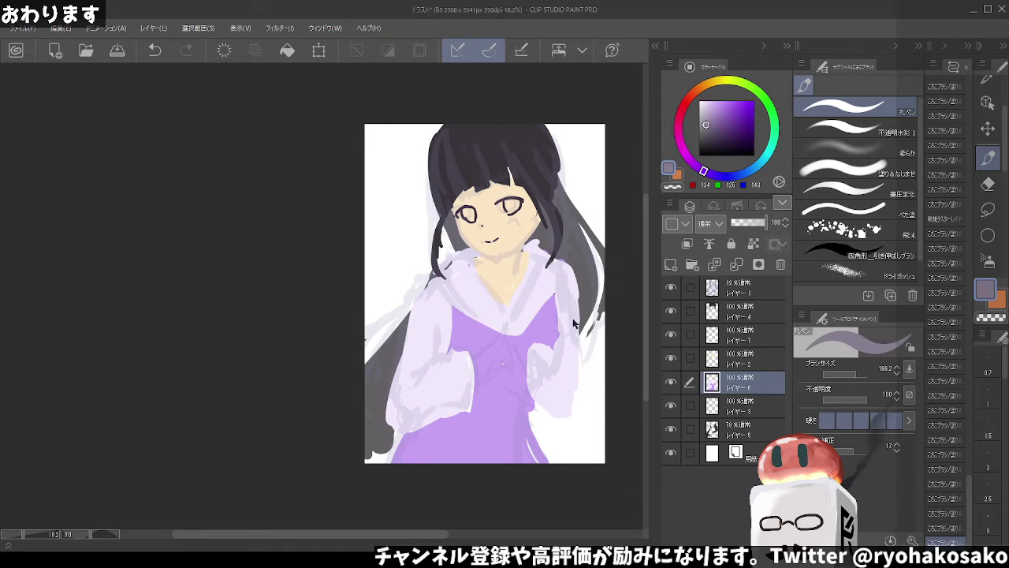
drag(567, 371, 571, 392)
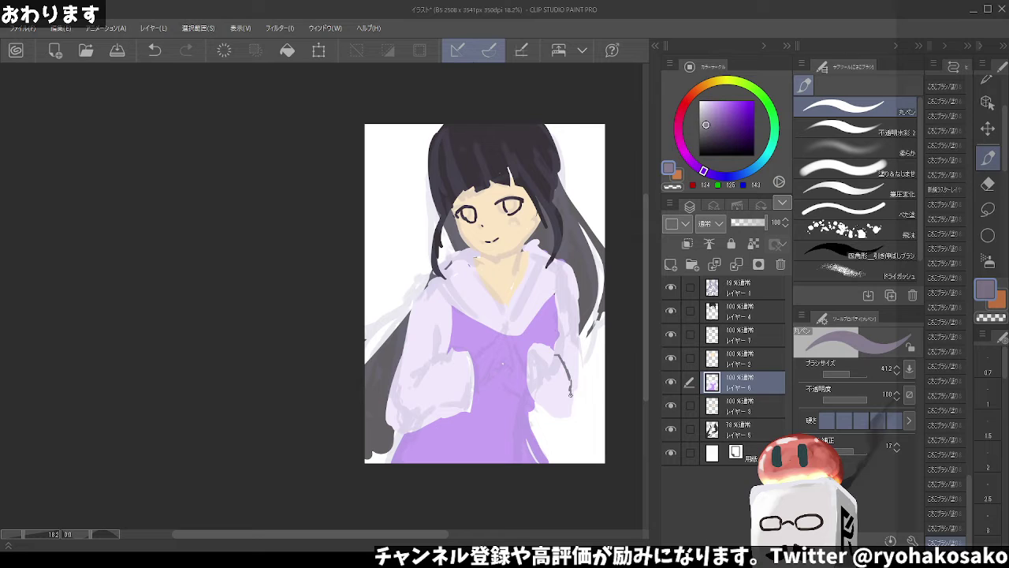
drag(544, 354, 550, 372)
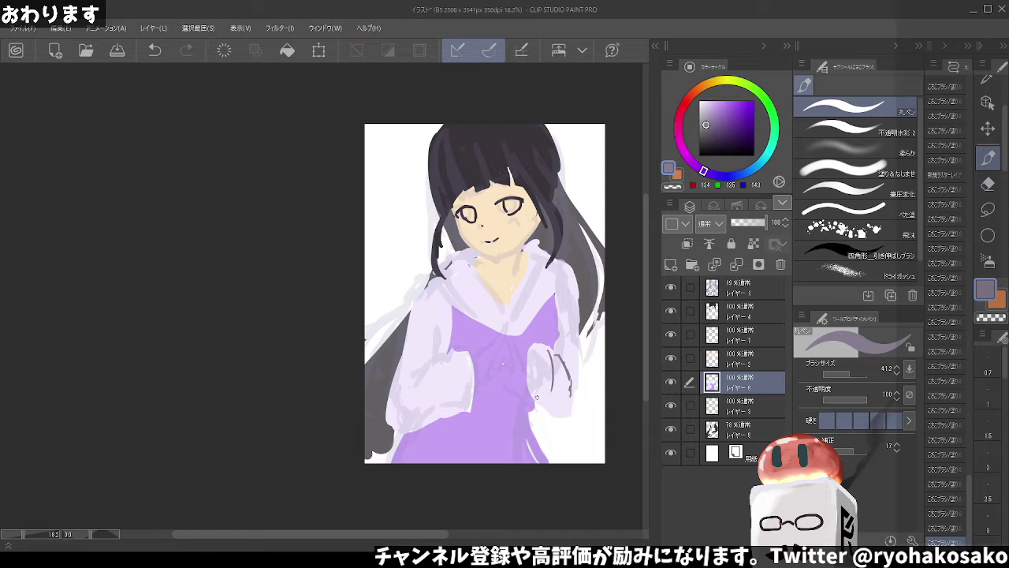
alt+click(458, 362)
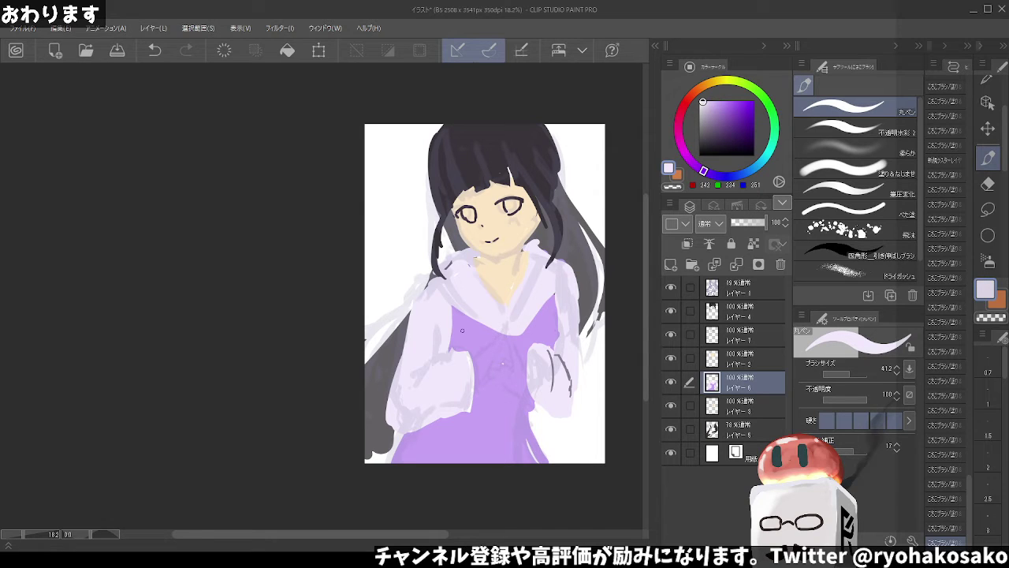
click(671, 334)
click(737, 334)
scroll(521, 219, up, 1)
Fill both eyes with light grey using a smaller brush
scroll(521, 219, up, 1)
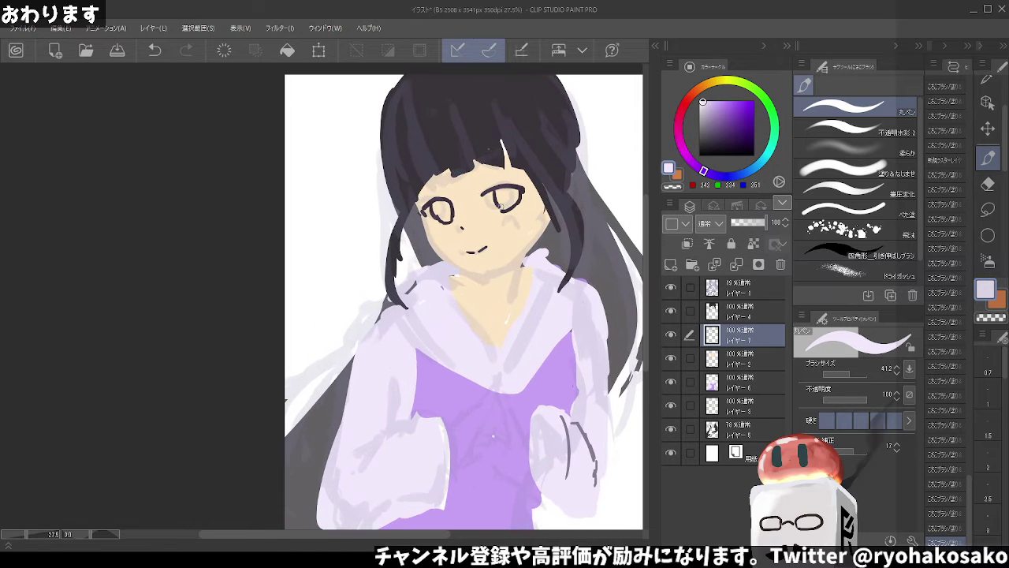
click(699, 104)
key(ctrl+z)
drag(505, 194, 509, 203)
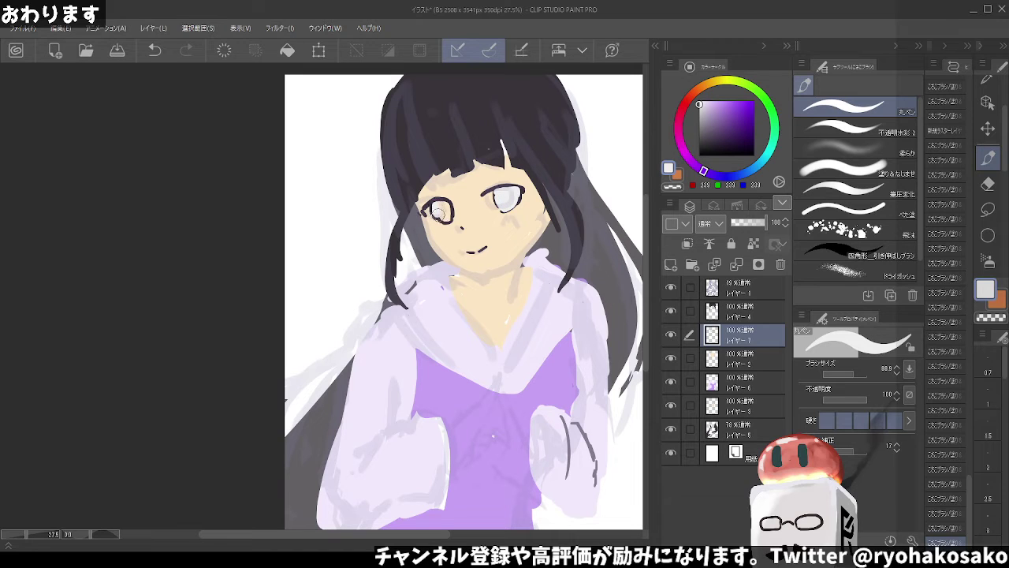
click(443, 214)
click(682, 97)
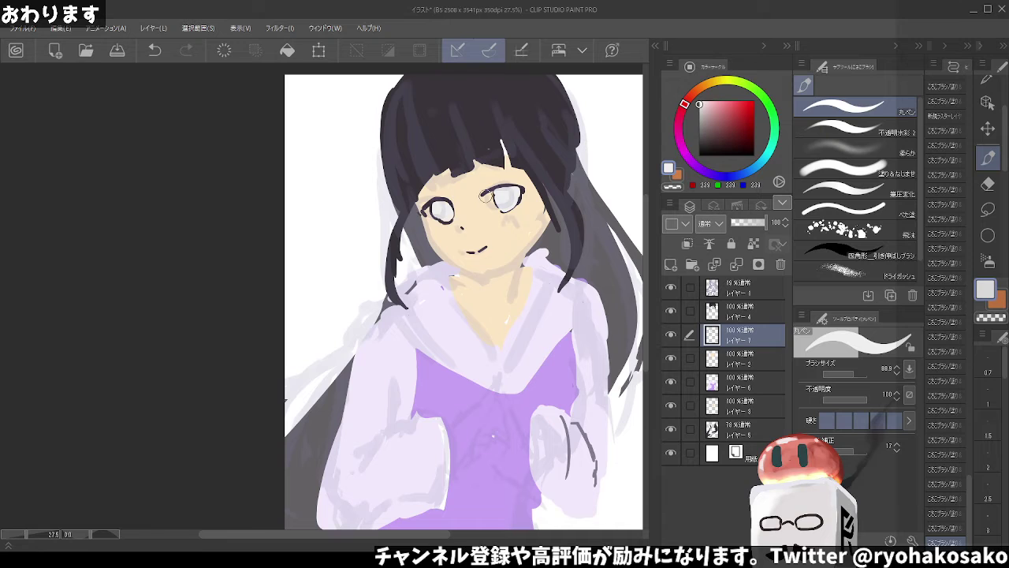
click(489, 198)
drag(430, 215, 448, 215)
Darken the lower edge of the bangs with dark purple sampled from the eyelashes
alt+click(498, 182)
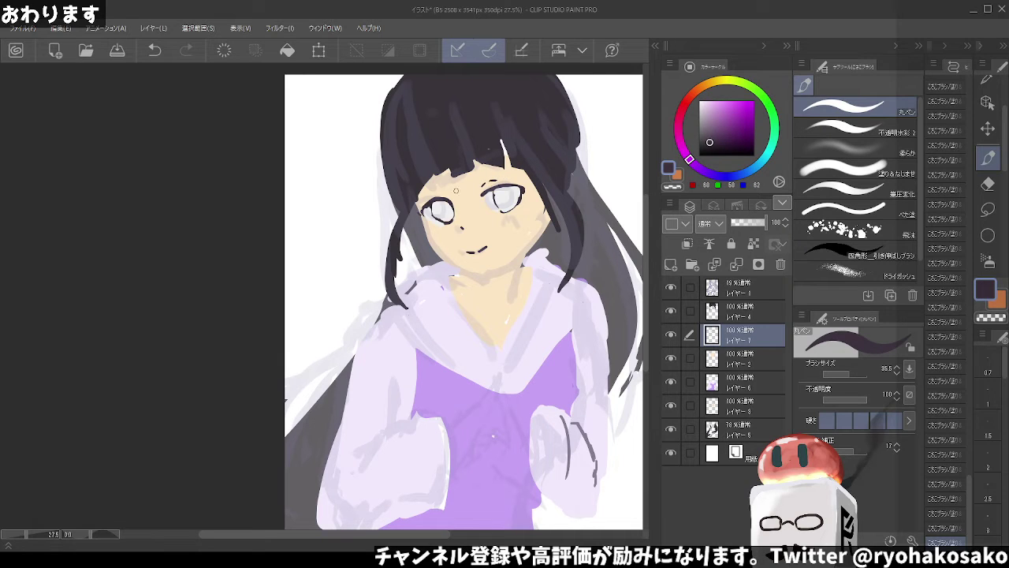
key(ctrl+z)
click(491, 181)
key(ctrl+z)
drag(476, 166, 492, 162)
key(ctrl+z)
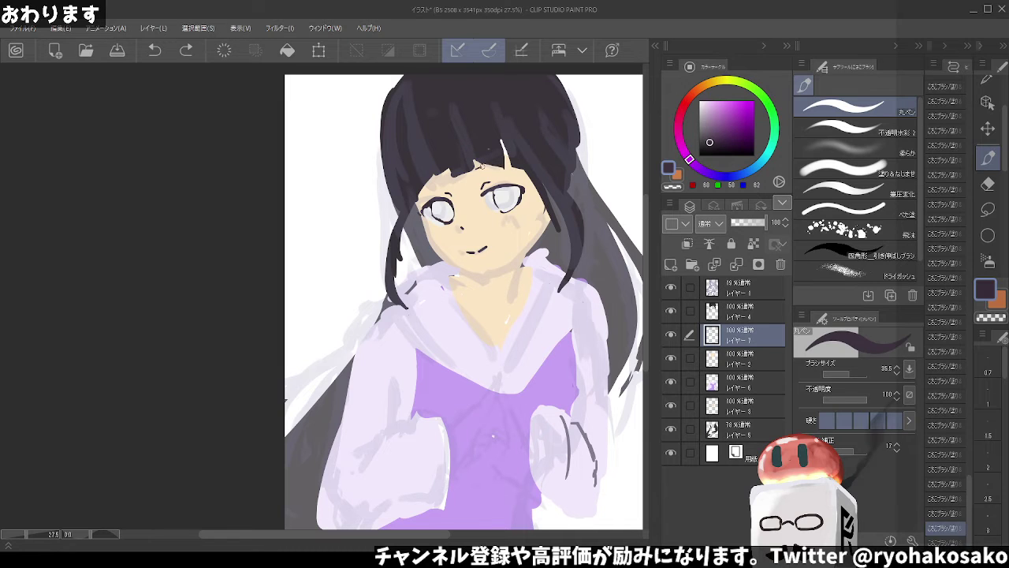
drag(480, 167, 517, 169)
drag(445, 177, 417, 191)
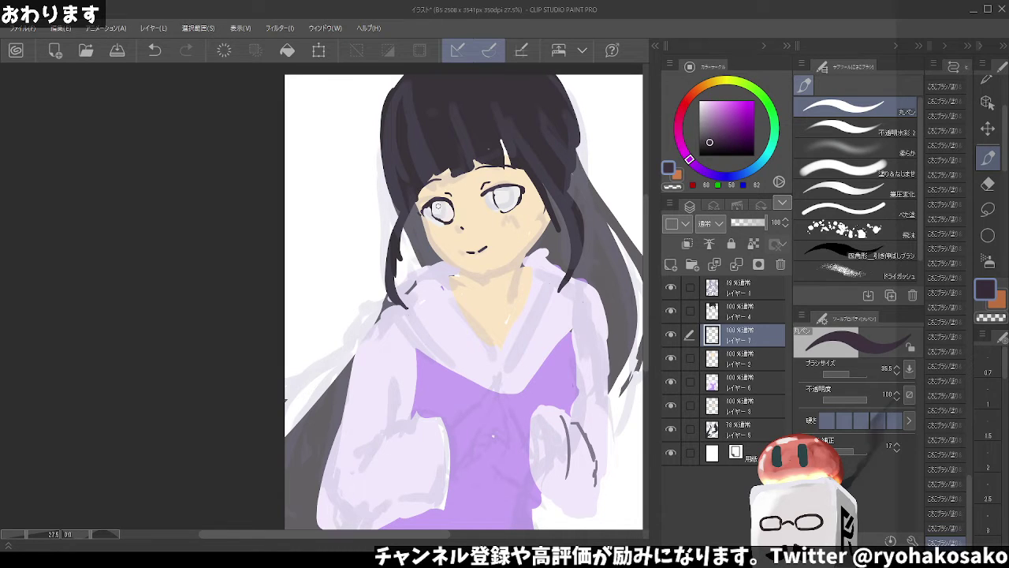
scroll(483, 192, up, 1)
Lasso the right eye, nudge it slightly upward and enlarge it a little
scroll(475, 198, down, 2)
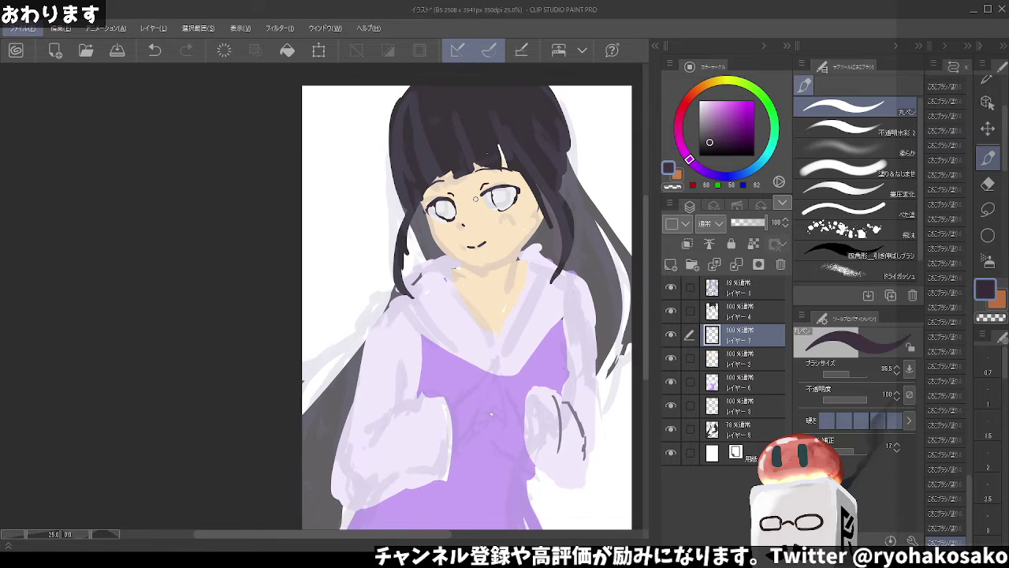
key(m)
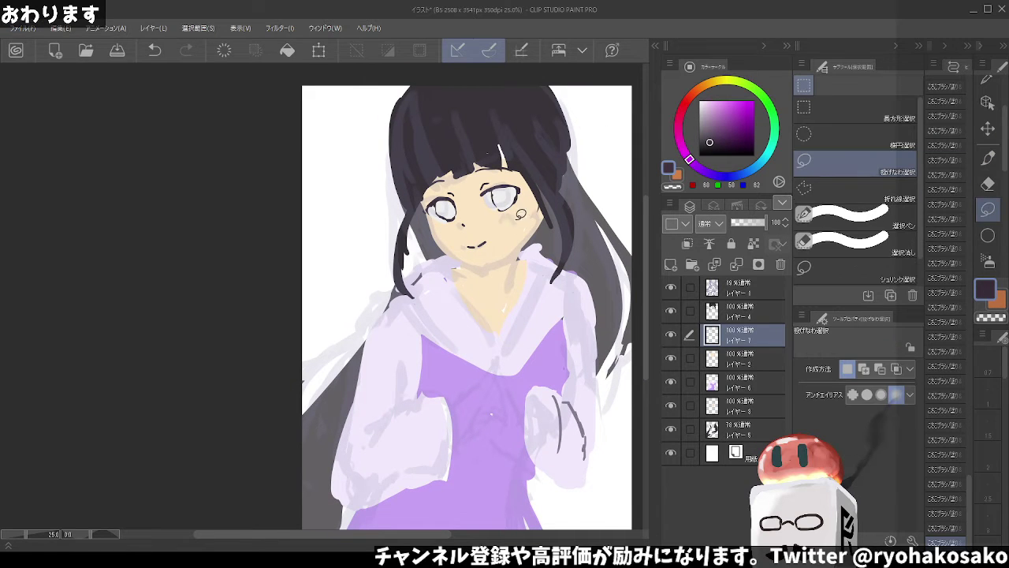
drag(481, 178, 536, 198)
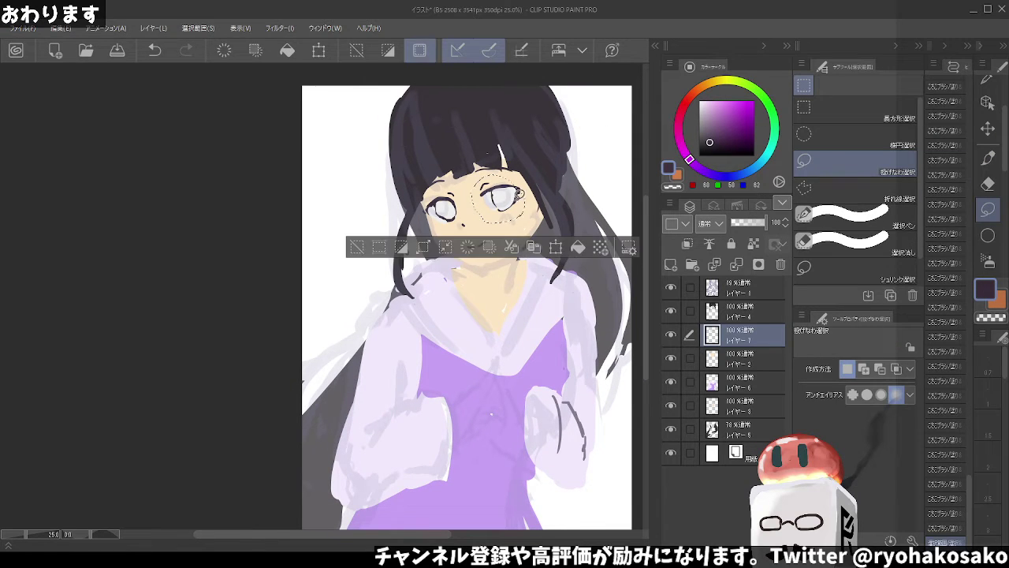
key(ctrl+z)
key(ctrl+y)
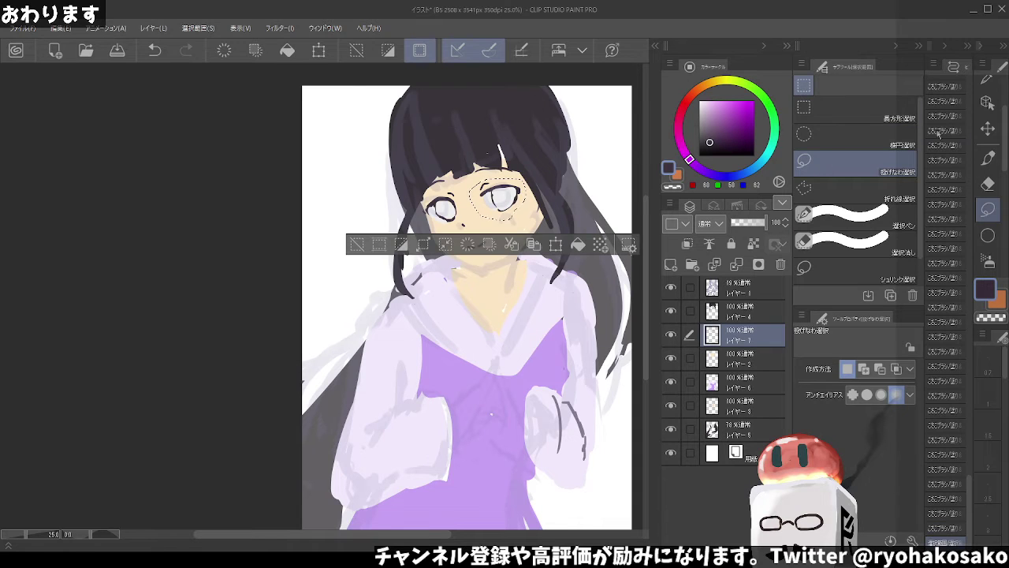
key(k)
drag(521, 200, 514, 193)
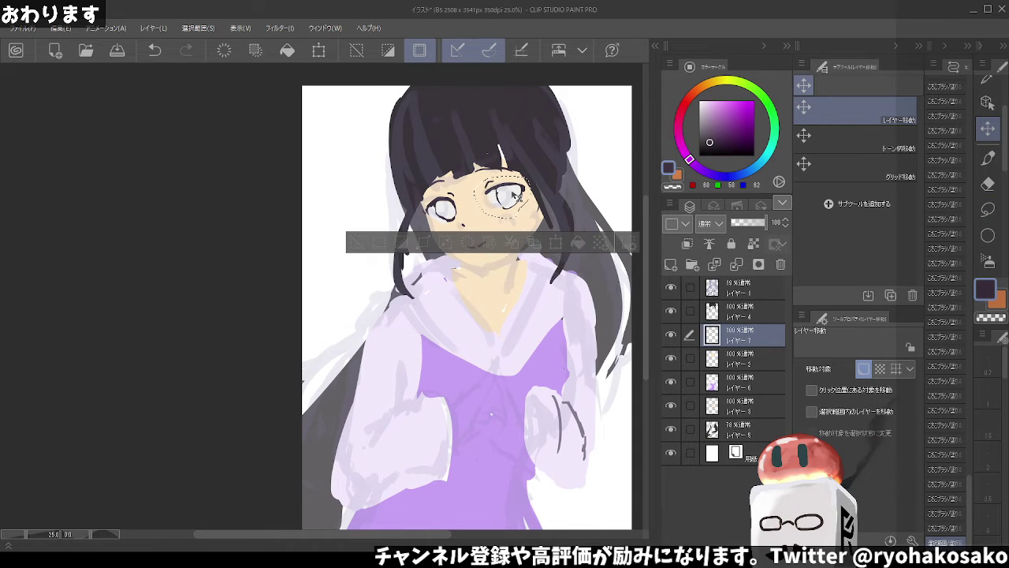
key(ctrl+z)
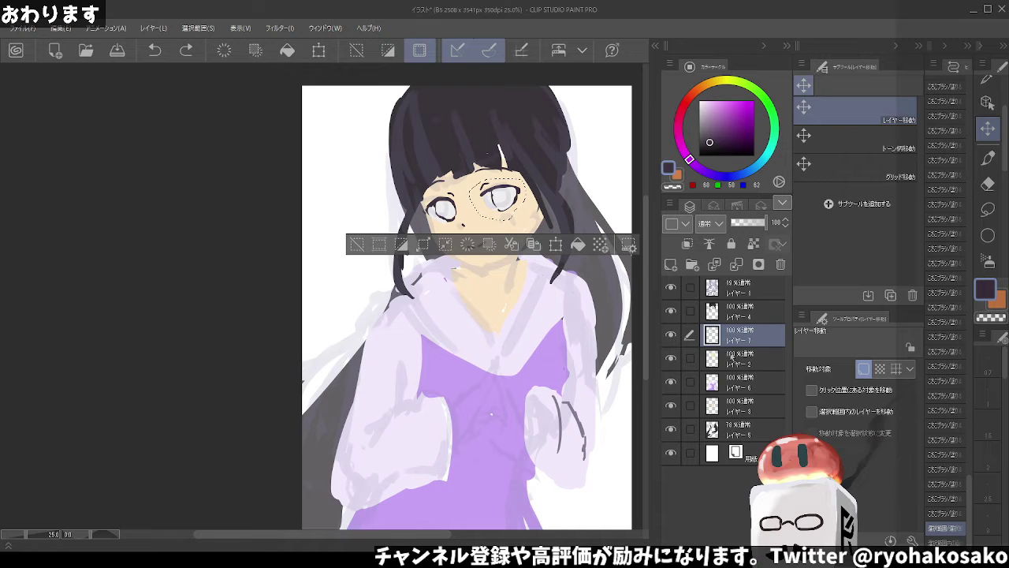
drag(499, 196, 497, 193)
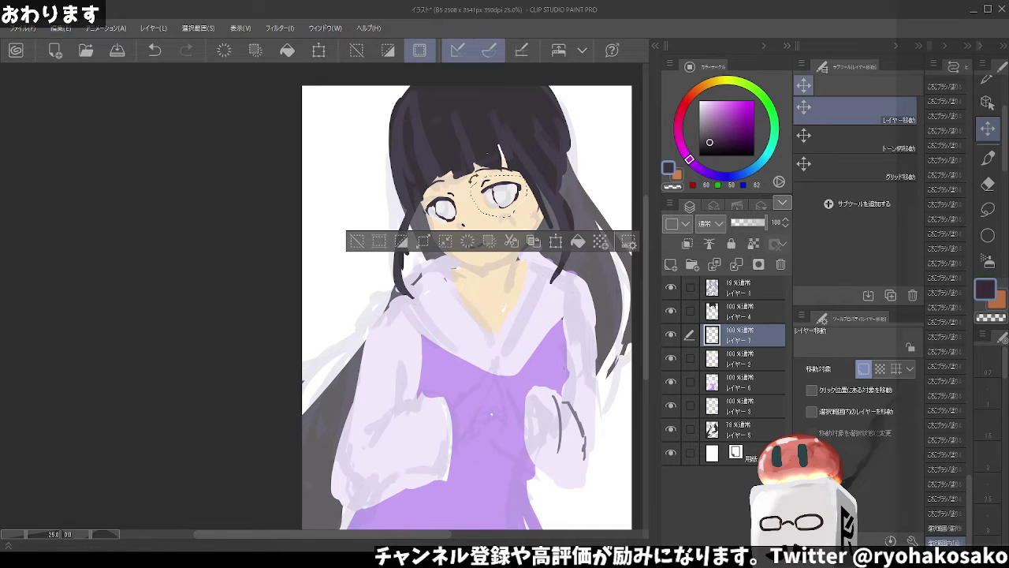
key(ctrl+t)
drag(498, 213, 498, 217)
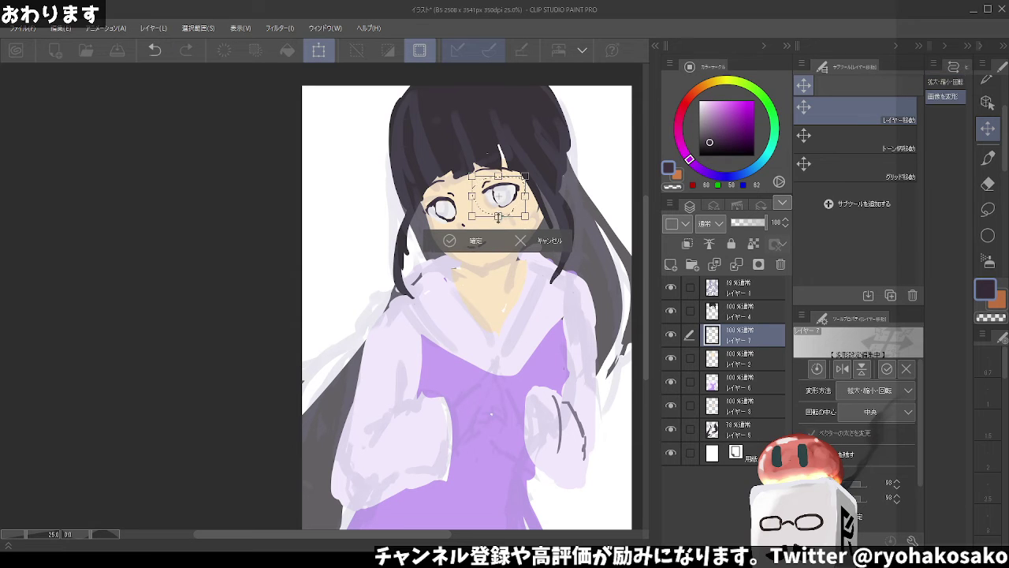
key(Return)
key(ctrl+d)
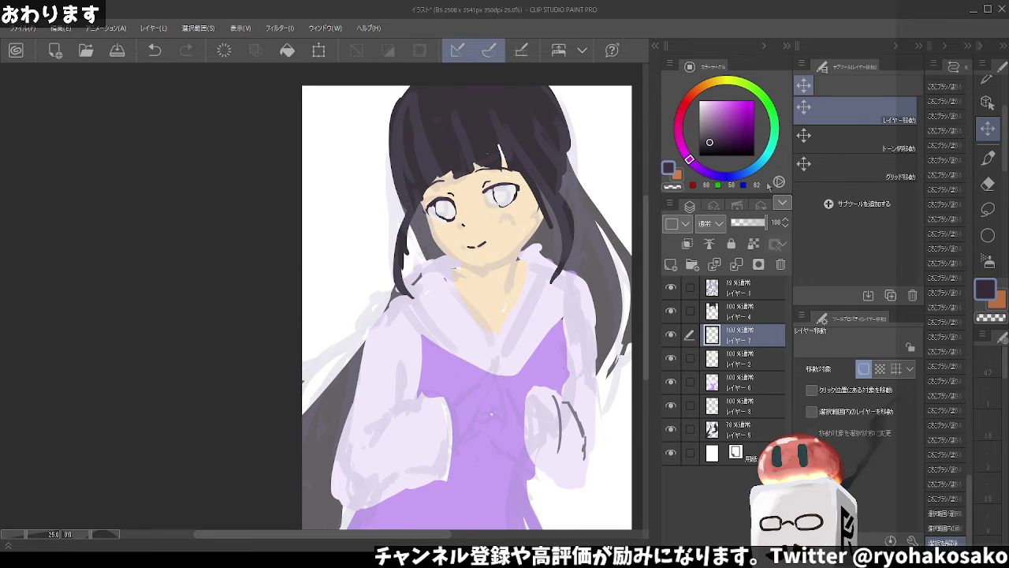
Lasso the other eye, shrink it to about 90%, and make Layer 2 active
click(985, 210)
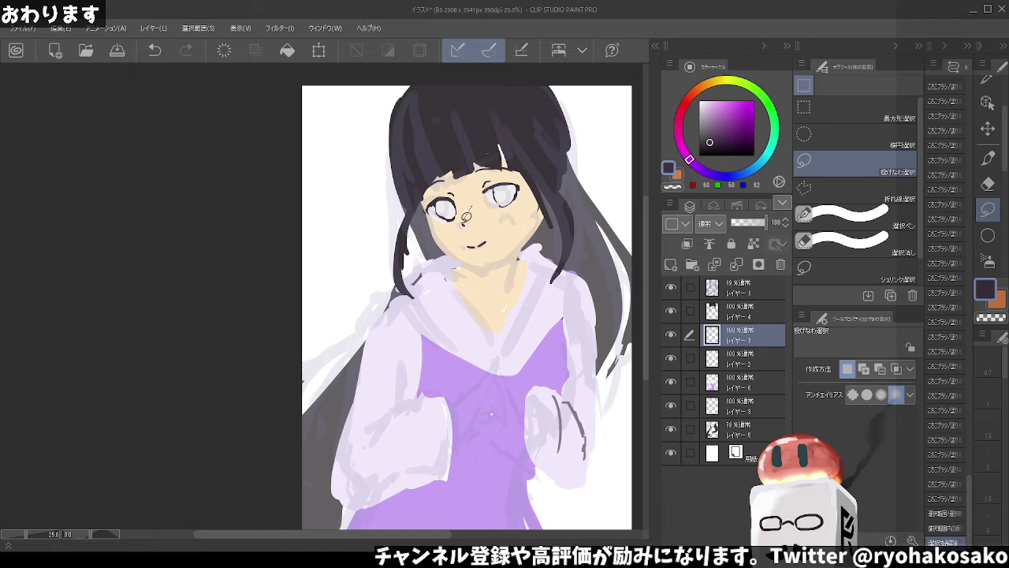
mouse_move(470, 207)
mouse_down()
mouse_move(454, 183)
mouse_move(467, 210)
mouse_up()
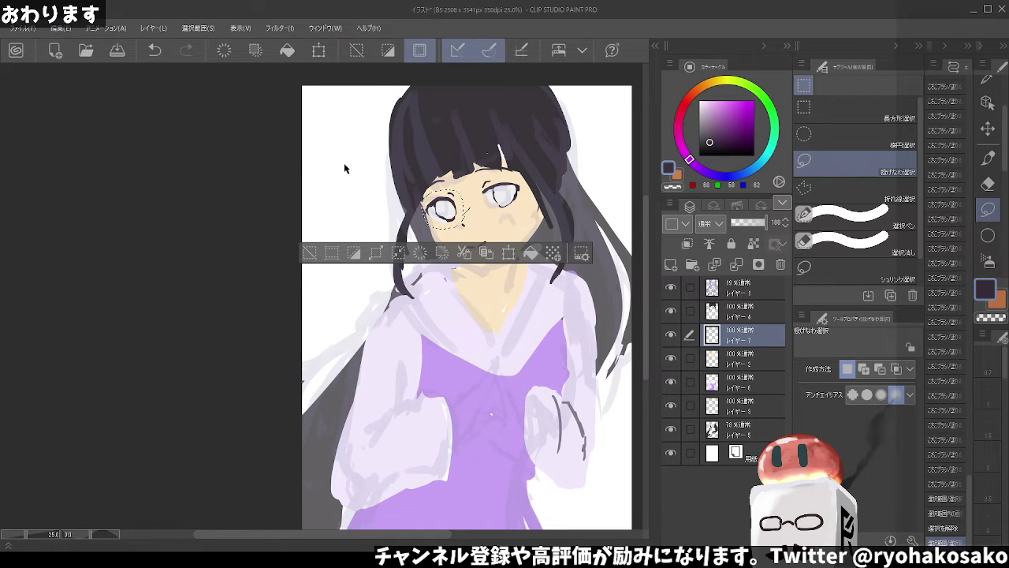
key(ctrl+t)
drag(466, 225, 453, 223)
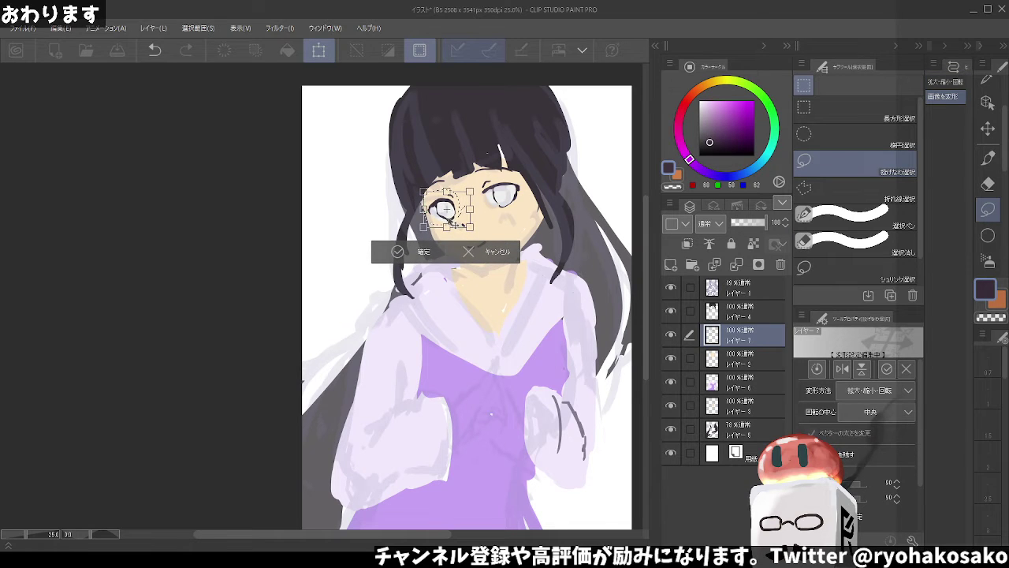
click(434, 254)
key(ctrl+d)
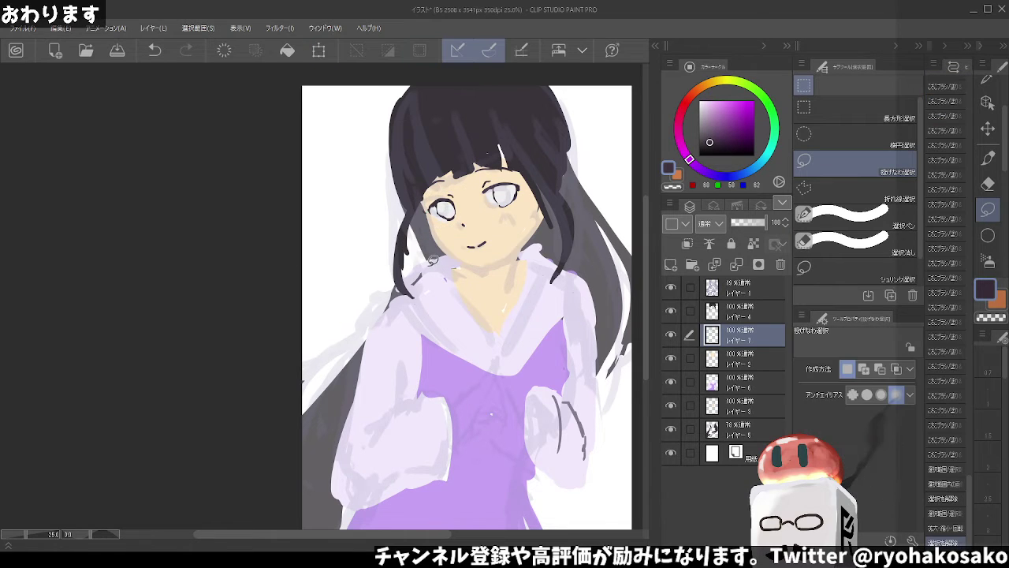
click(741, 361)
Set the pen to about size 76 and clean the hair edge near the neck in light skin tone
key(p)
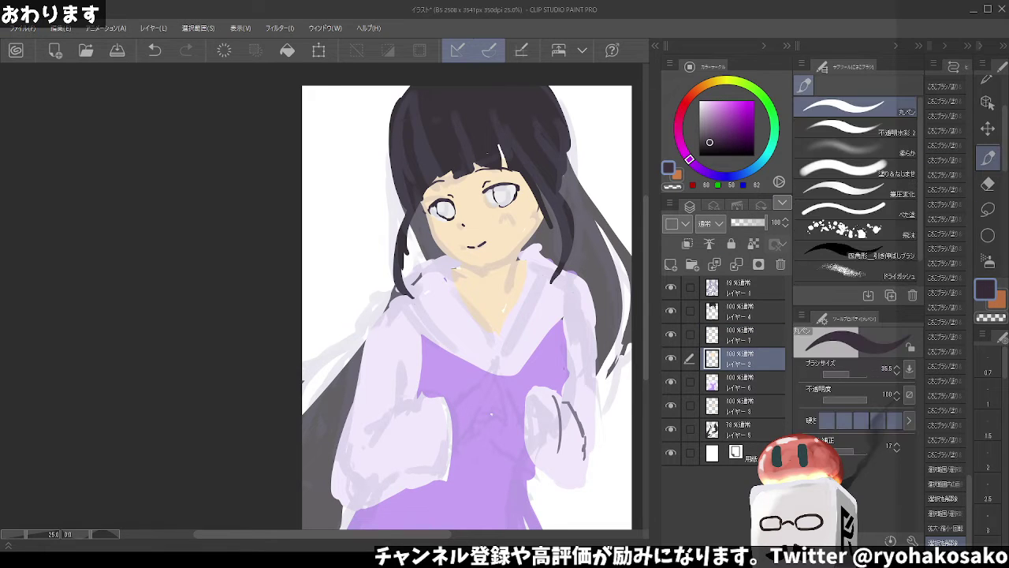
mouse_move(418, 233)
mouse_down()
mouse_move(420, 206)
mouse_move(456, 261)
mouse_up()
key(ctrl+z)
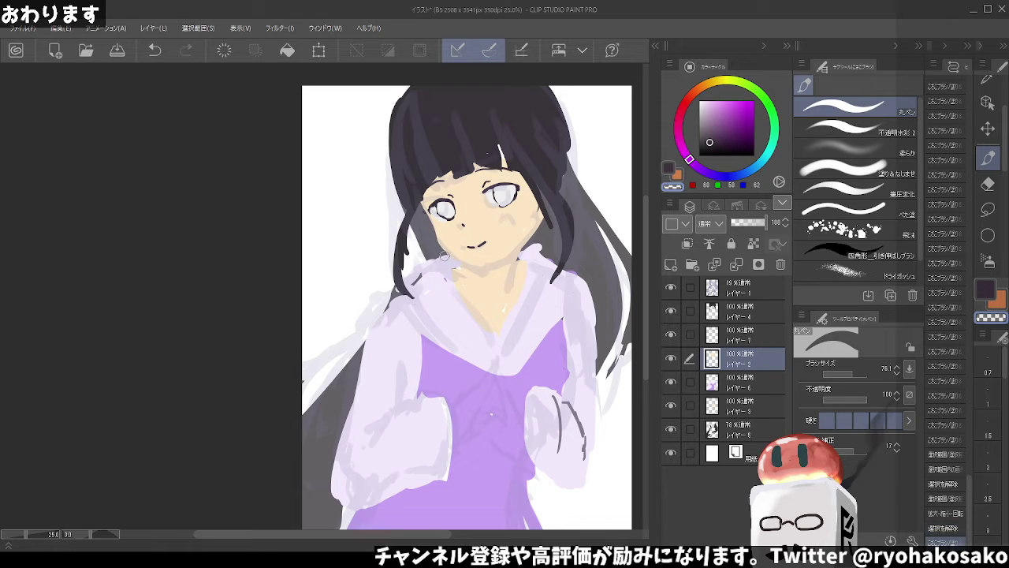
alt+click(527, 242)
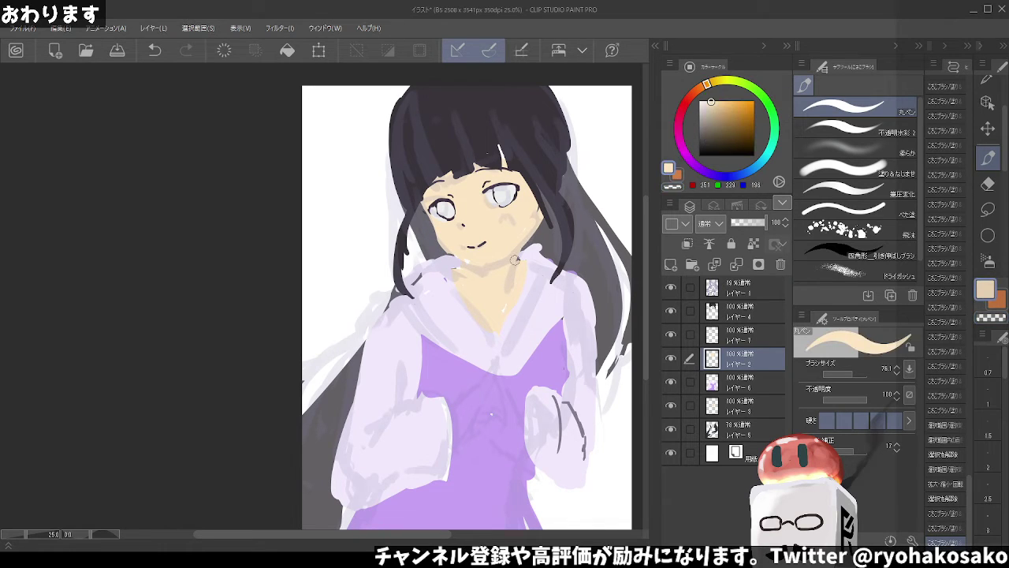
mouse_move(520, 256)
mouse_down()
mouse_move(548, 217)
mouse_move(510, 264)
mouse_up()
key(c)
mouse_move(521, 250)
mouse_down()
mouse_move(496, 273)
mouse_move(514, 255)
mouse_up()
key(c)
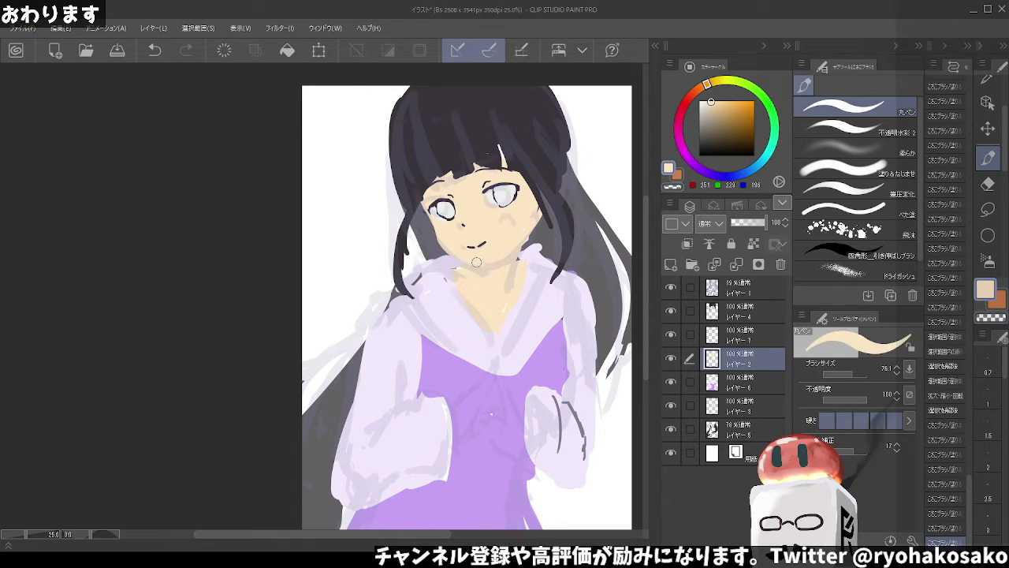
Paint darker tan strokes near the neck and along the left edge of the face
click(715, 117)
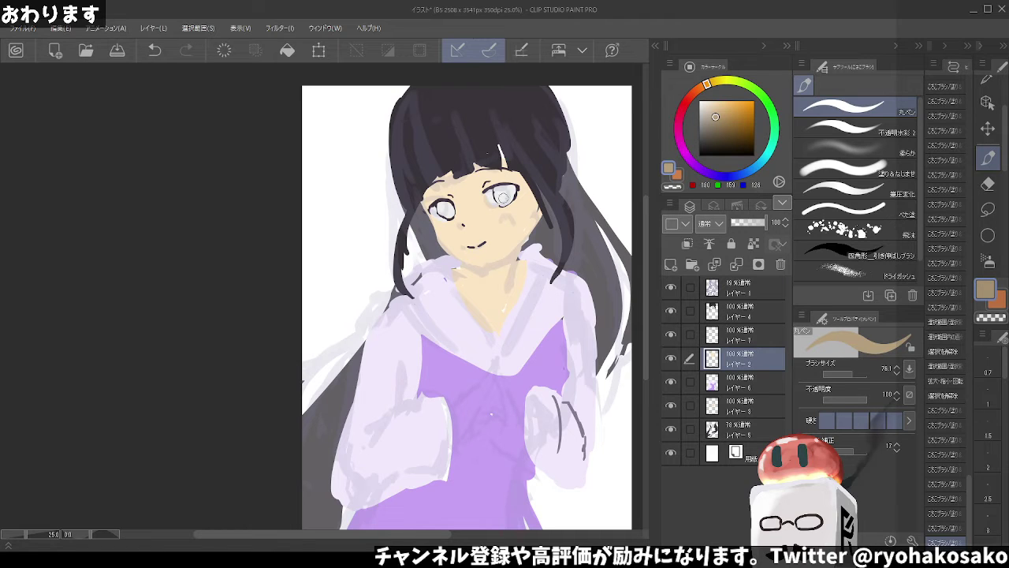
key(ctrl+z)
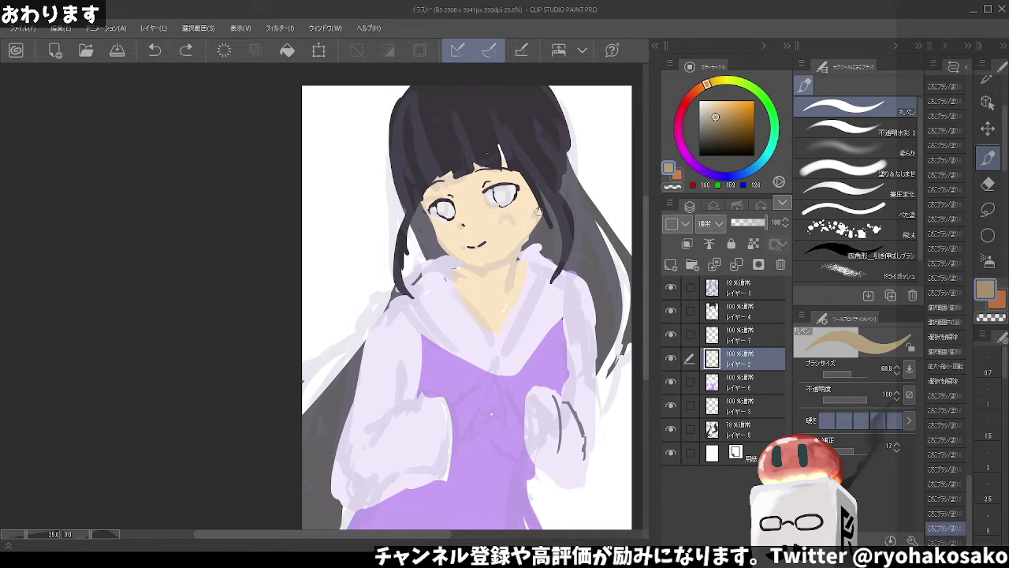
drag(507, 256, 496, 264)
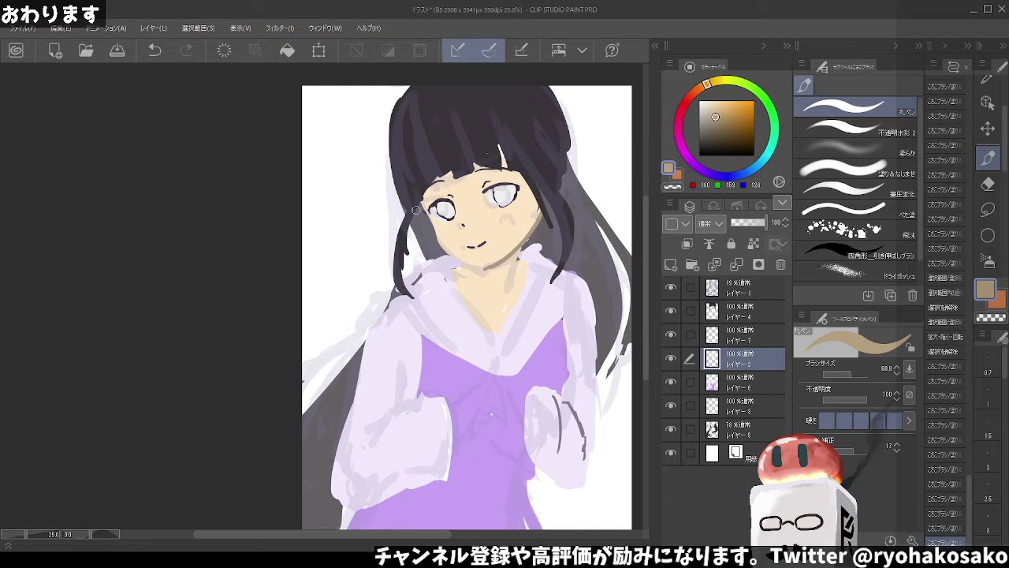
mouse_move(421, 208)
mouse_down()
mouse_move(435, 235)
mouse_move(486, 269)
mouse_up()
scroll(522, 206, down, 1)
Add a new layer (Layer 8) above Layer 4 and pick up the light skin colour
scroll(522, 207, down, 2)
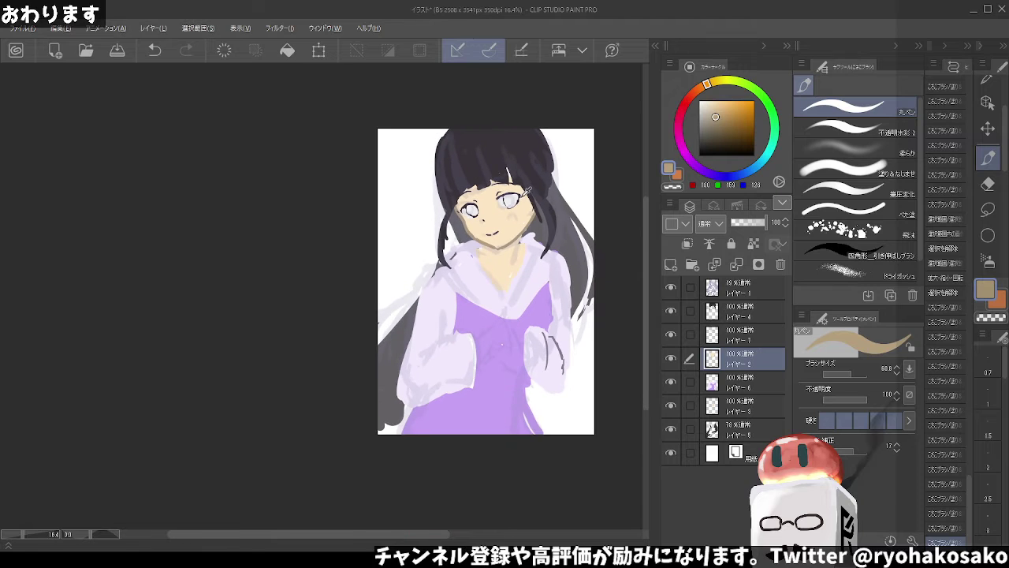
scroll(527, 191, down, 1)
scroll(518, 209, up, 1)
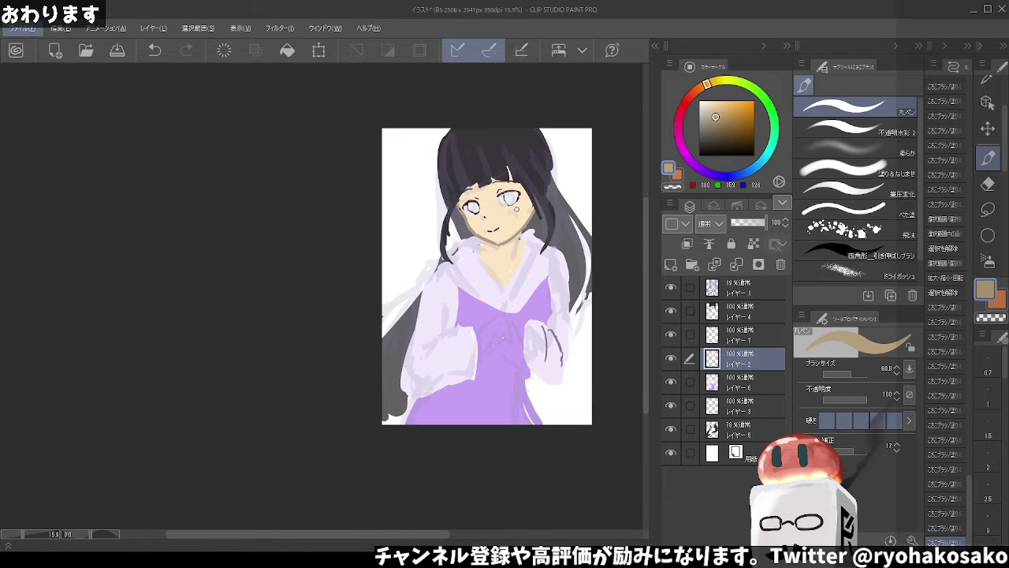
click(742, 385)
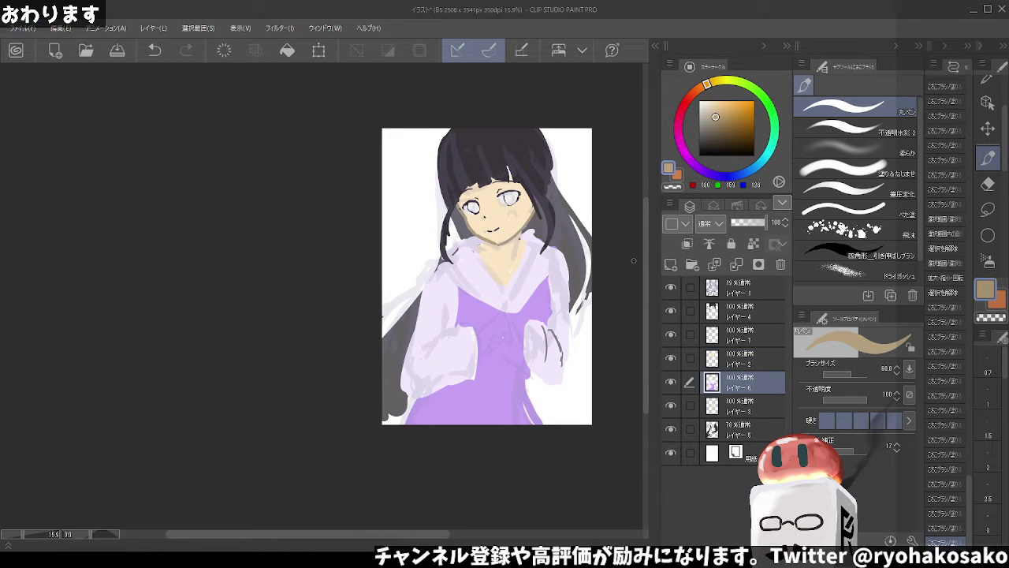
click(727, 309)
click(671, 264)
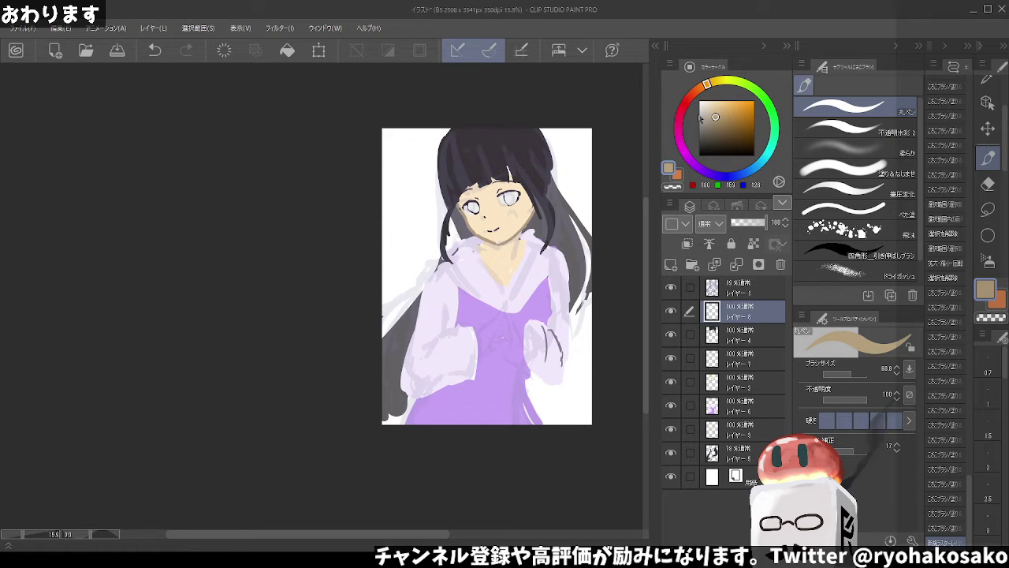
click(738, 385)
alt+click(521, 226)
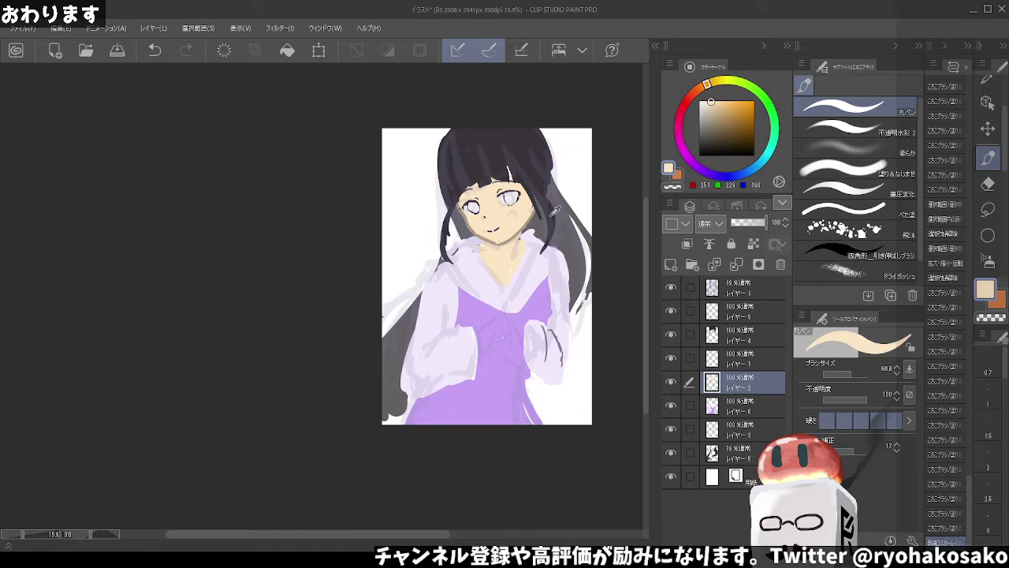
click(755, 317)
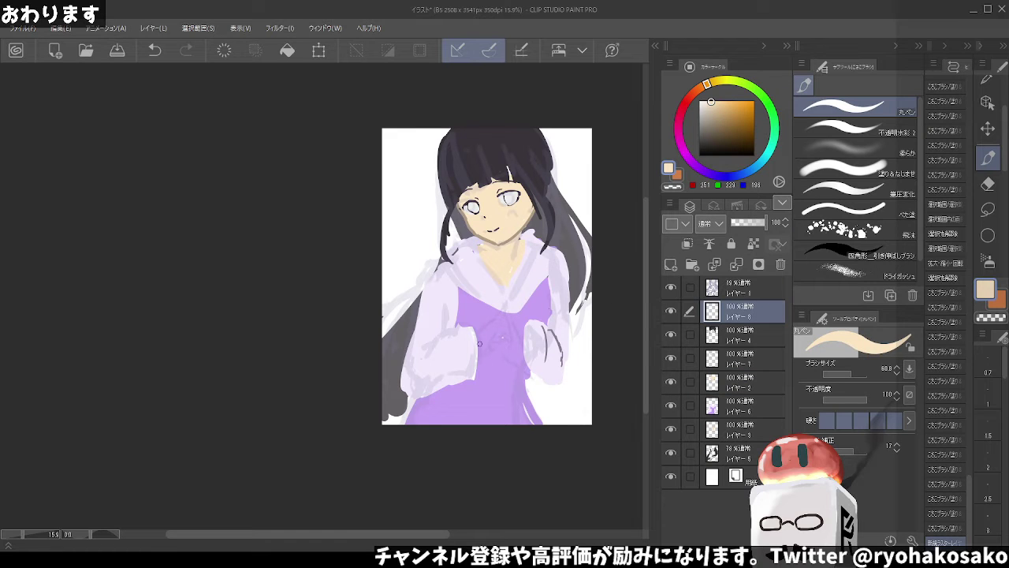
Try out peach strokes for the clasped hands, undoing the unwanted ones
key(ctrl+z)
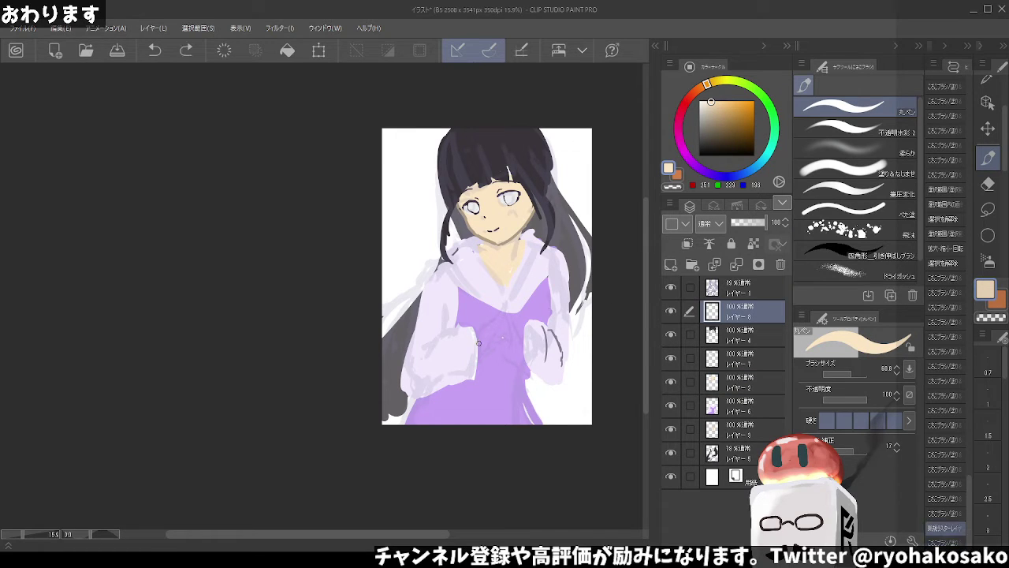
mouse_move(479, 343)
mouse_down()
mouse_move(509, 317)
mouse_move(498, 339)
mouse_up()
key(ctrl+z)
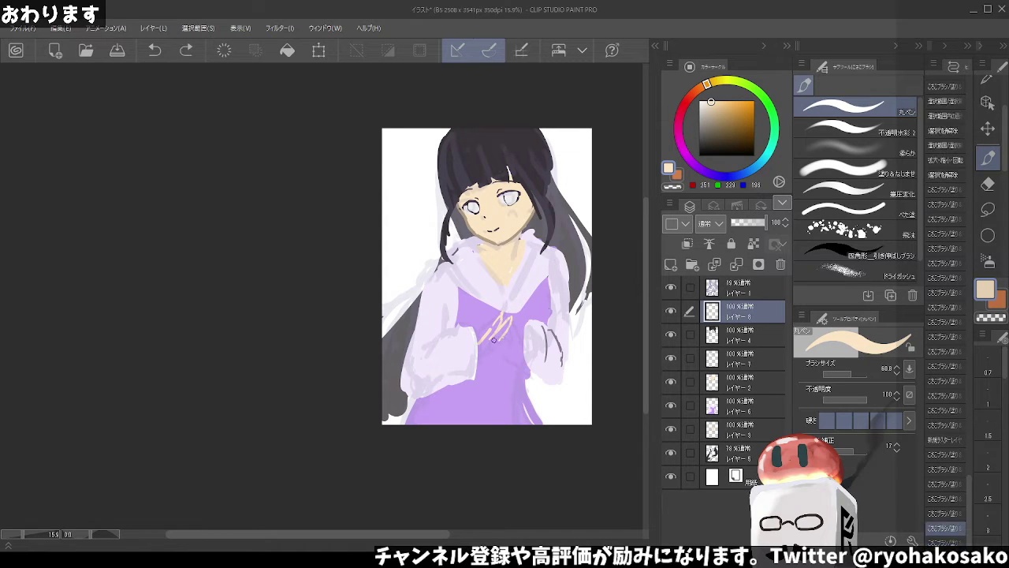
key(ctrl+z)
key(ctrl+z)
key(ctrl+z)
key(ctrl+z)
key(ctrl+z)
mouse_move(486, 332)
mouse_down()
mouse_move(477, 350)
mouse_move(518, 318)
mouse_move(532, 343)
mouse_up()
key(ctrl+z)
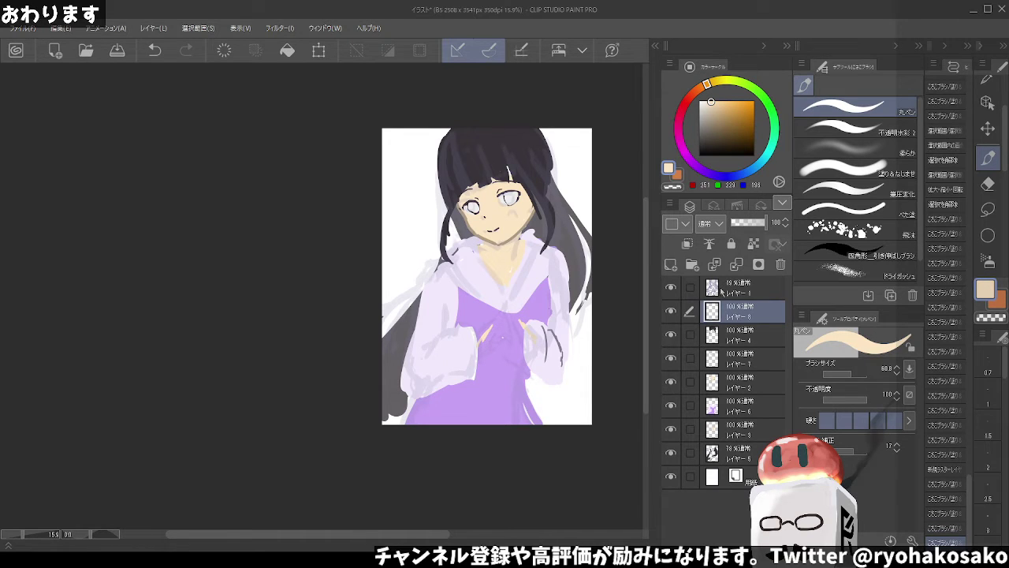
Hide the pale sketch layer, paint peach strokes on the hands, and pick a darker beige
click(671, 287)
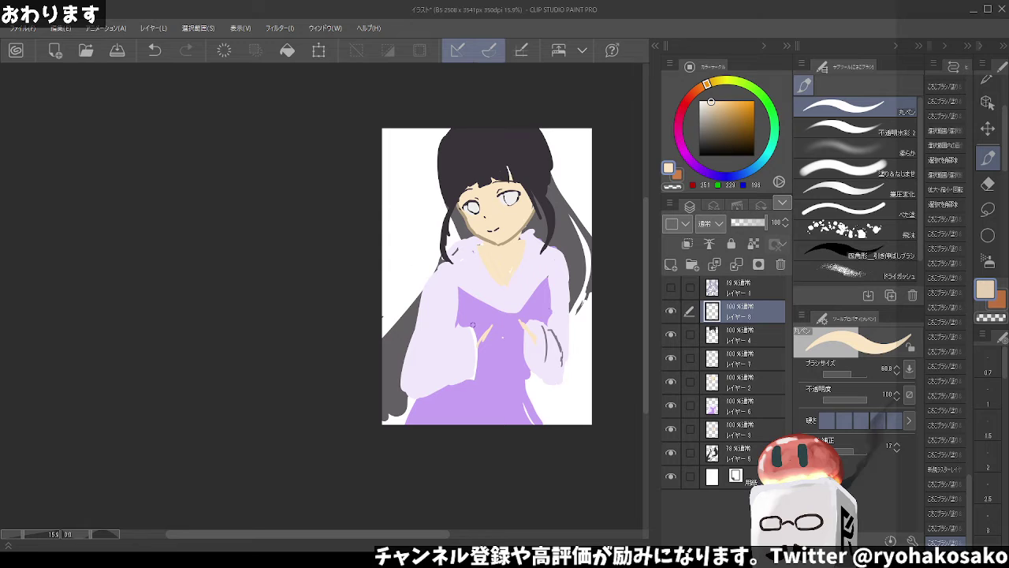
mouse_move(493, 324)
mouse_down()
mouse_move(483, 337)
mouse_move(492, 325)
mouse_up()
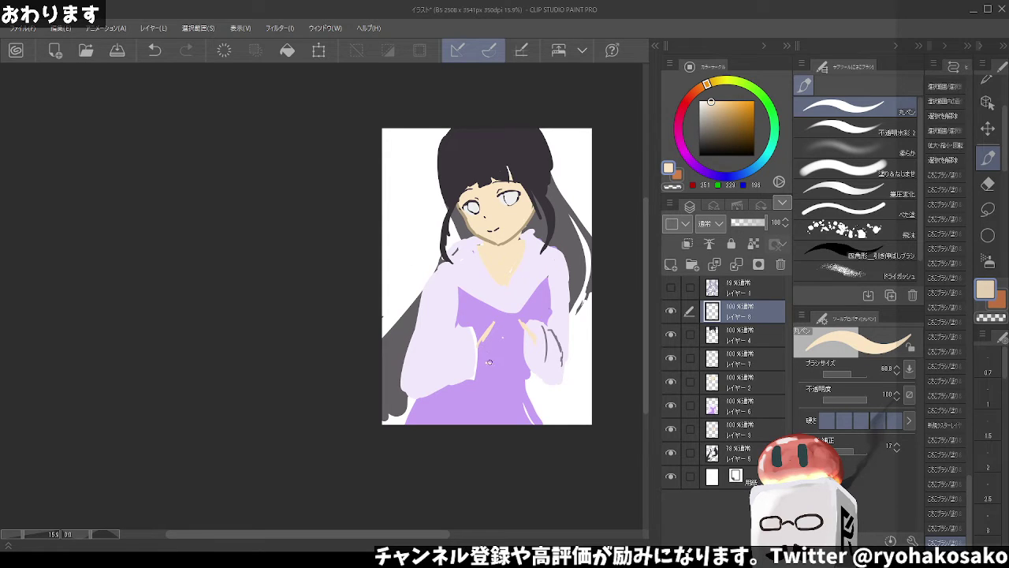
key(ctrl+z)
drag(484, 366, 495, 347)
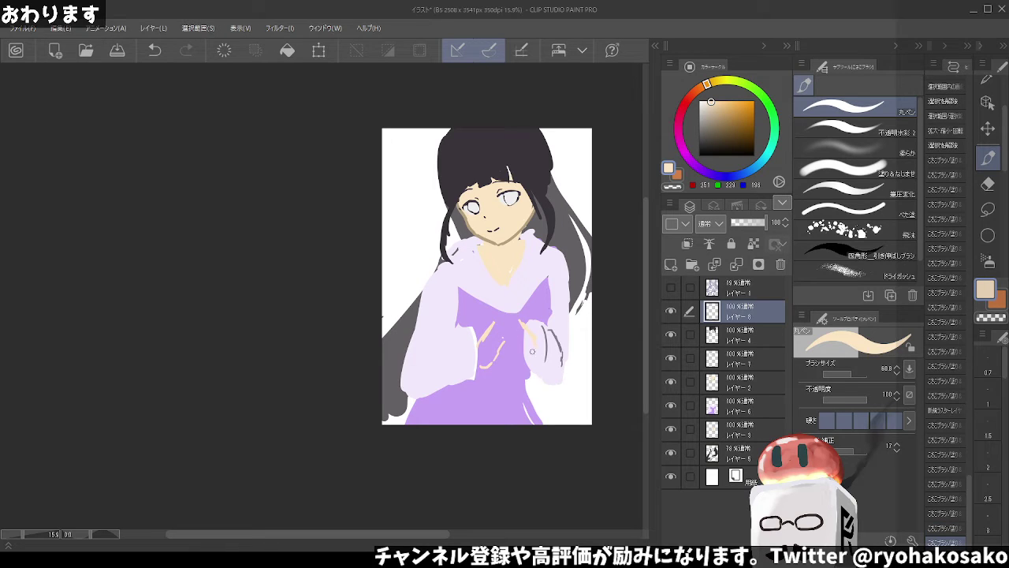
key(ctrl+z)
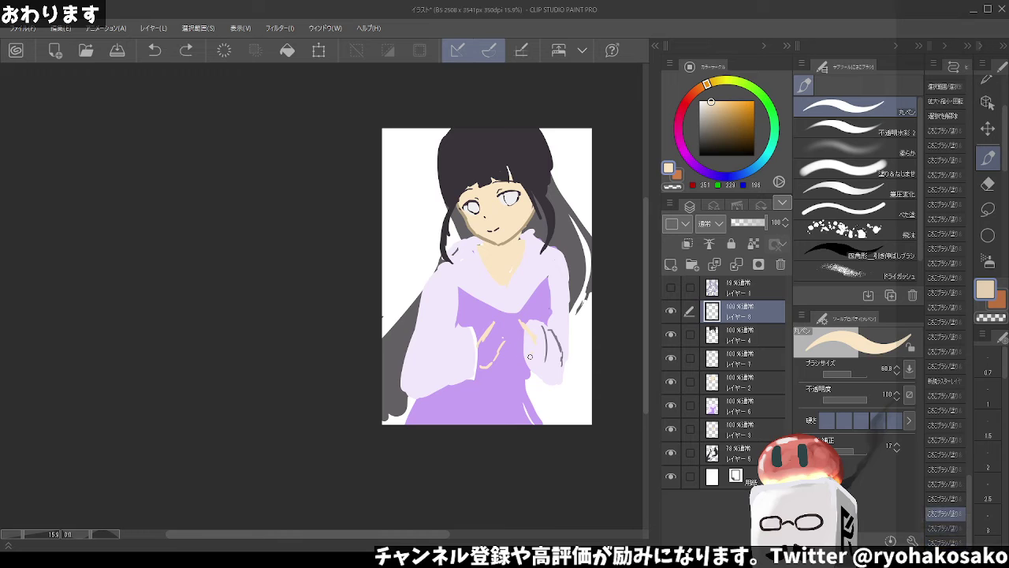
mouse_move(522, 350)
mouse_down()
mouse_move(512, 344)
mouse_move(520, 355)
mouse_up()
key(ctrl+z)
key(ctrl+z)
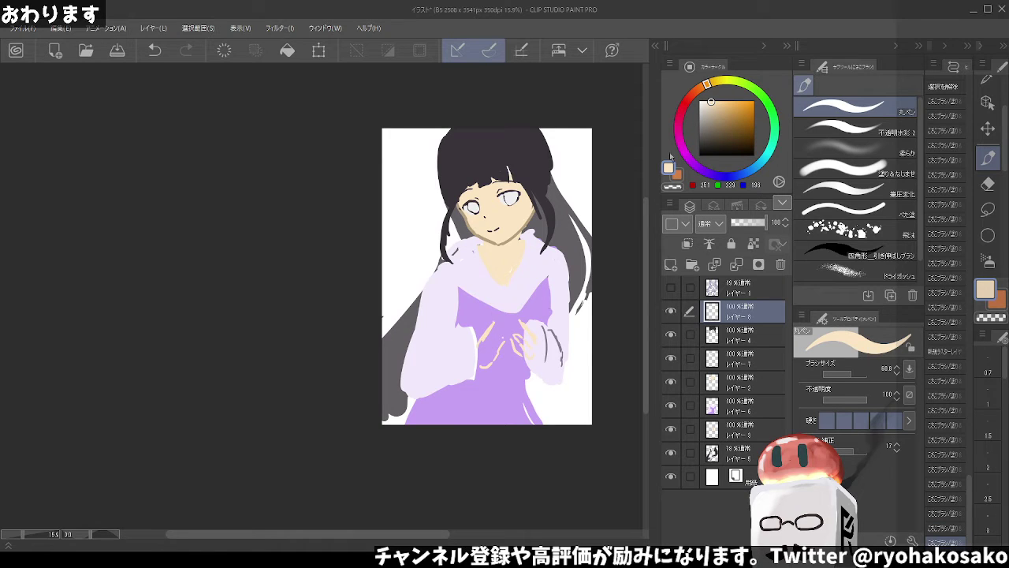
click(715, 117)
Pick a darker brown and outline the interlaced fingers over the chest
drag(504, 342, 492, 361)
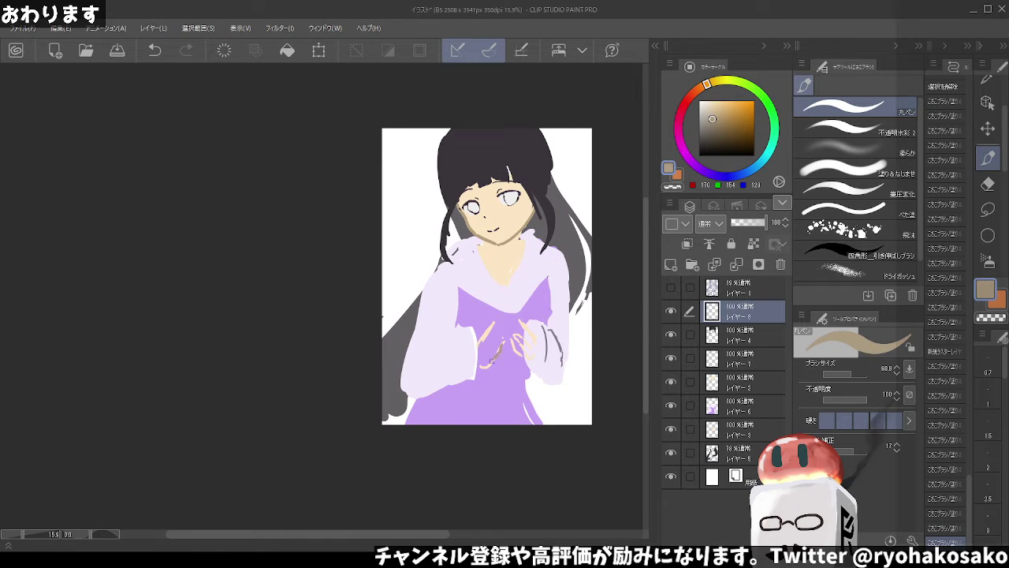
key(ctrl+z)
click(701, 86)
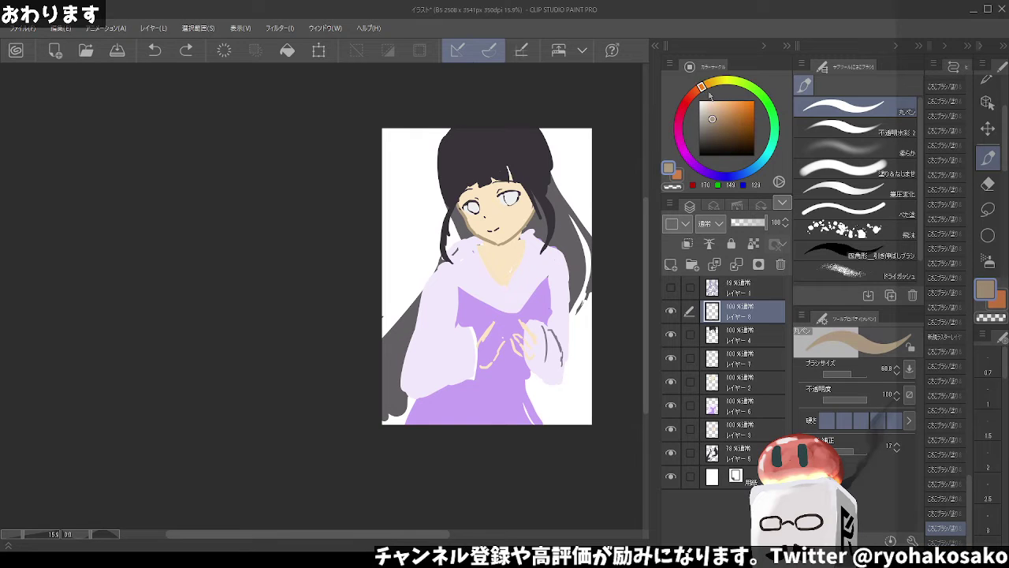
click(716, 123)
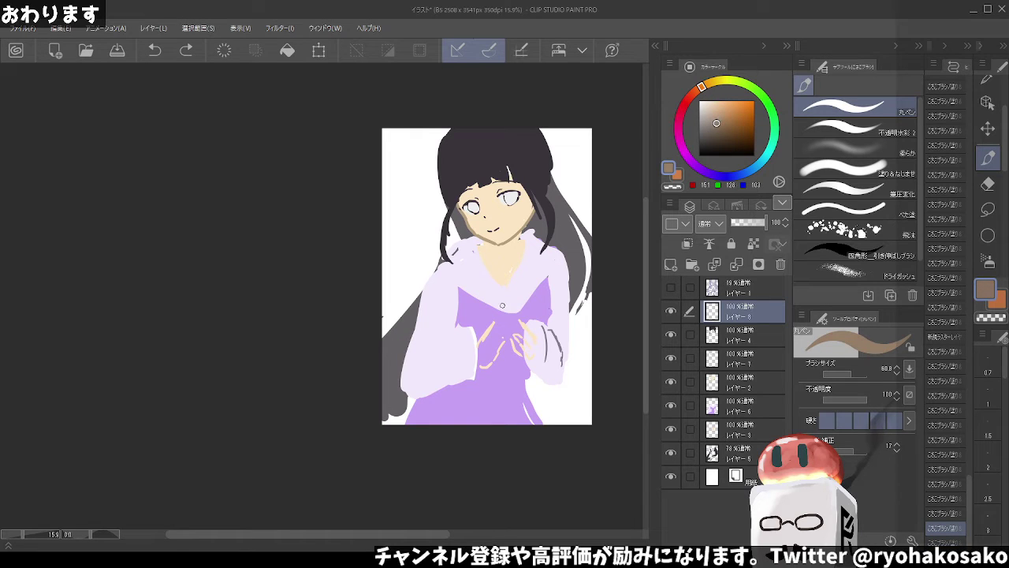
mouse_move(503, 342)
mouse_down()
mouse_move(484, 367)
mouse_move(512, 333)
mouse_up()
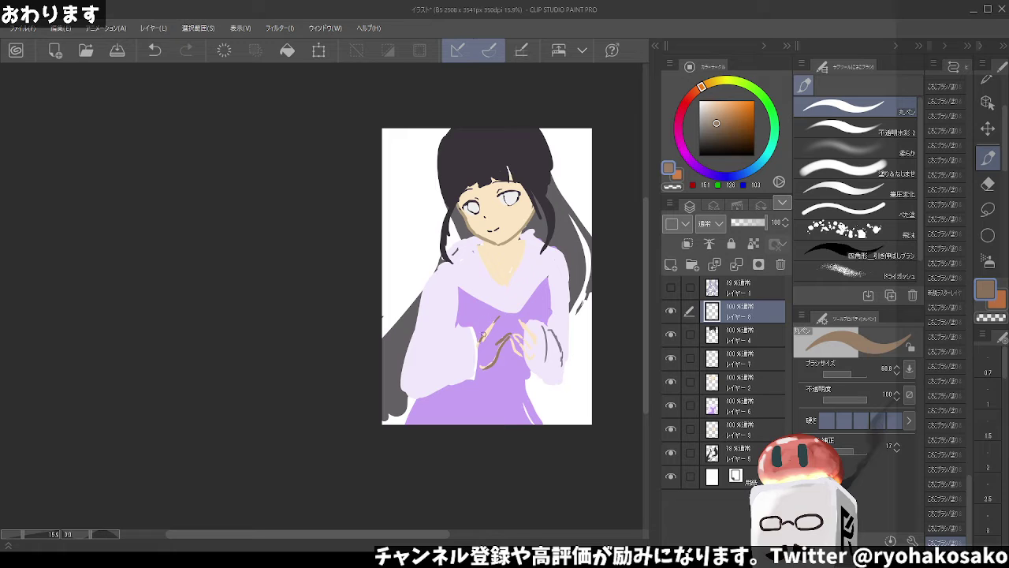
mouse_move(497, 317)
mouse_down()
mouse_move(480, 347)
mouse_move(501, 316)
mouse_move(498, 330)
mouse_move(524, 323)
mouse_move(514, 315)
mouse_move(523, 329)
mouse_move(498, 328)
mouse_move(496, 342)
mouse_move(533, 349)
mouse_up()
key(ctrl+z)
key(ctrl+z)
key(ctrl+z)
key(ctrl+z)
key(ctrl+z)
key(ctrl+z)
key(ctrl+z)
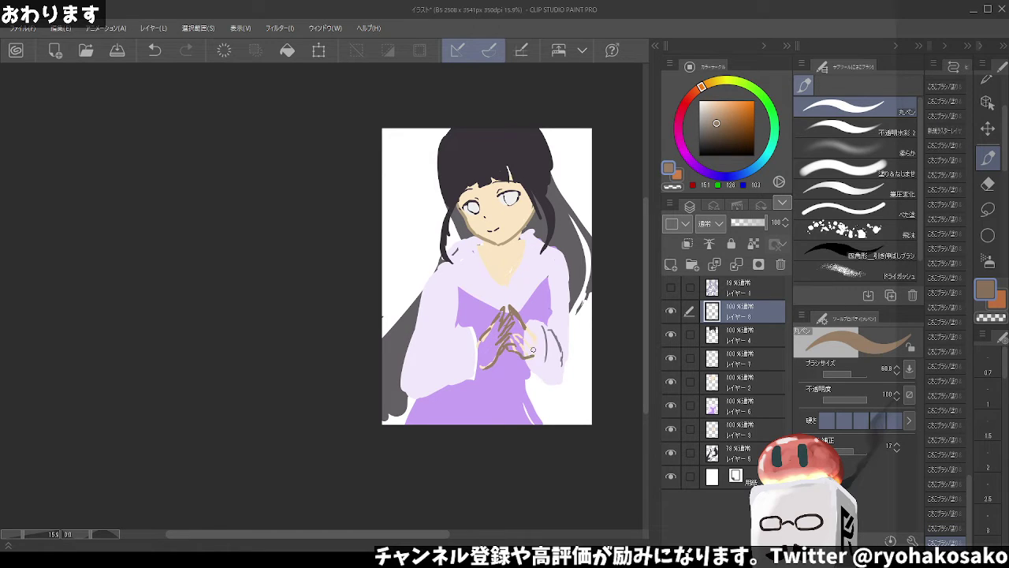
Erase stray brown hand lines with transparent colour and redraw the finger lines in brown
scroll(512, 308, up, 1)
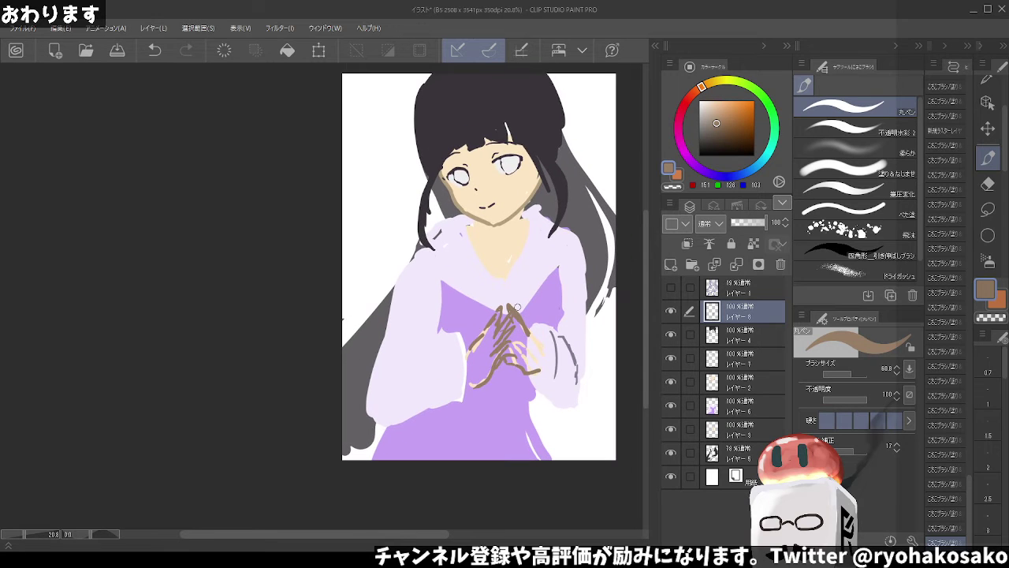
key(c)
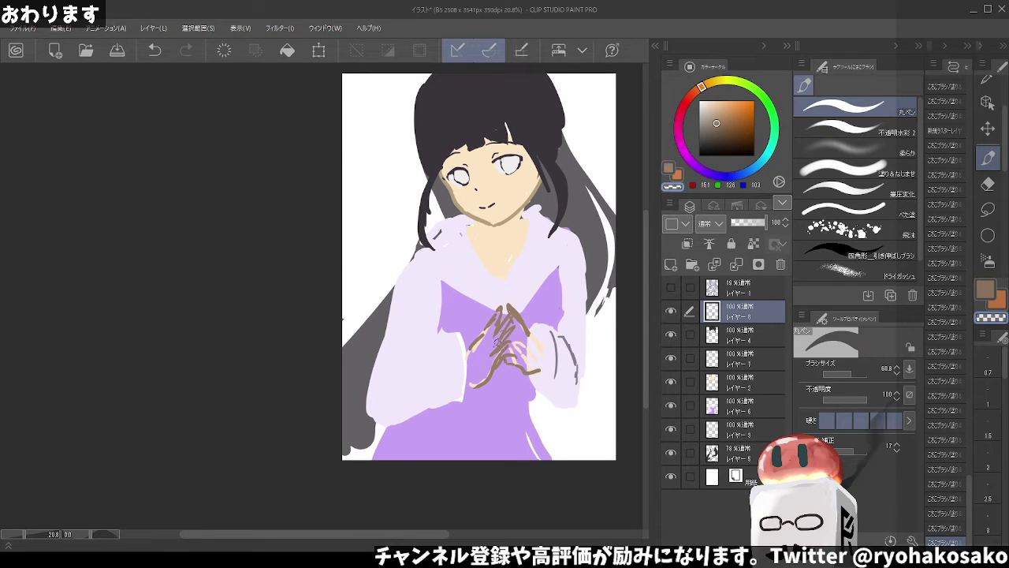
drag(504, 319, 507, 315)
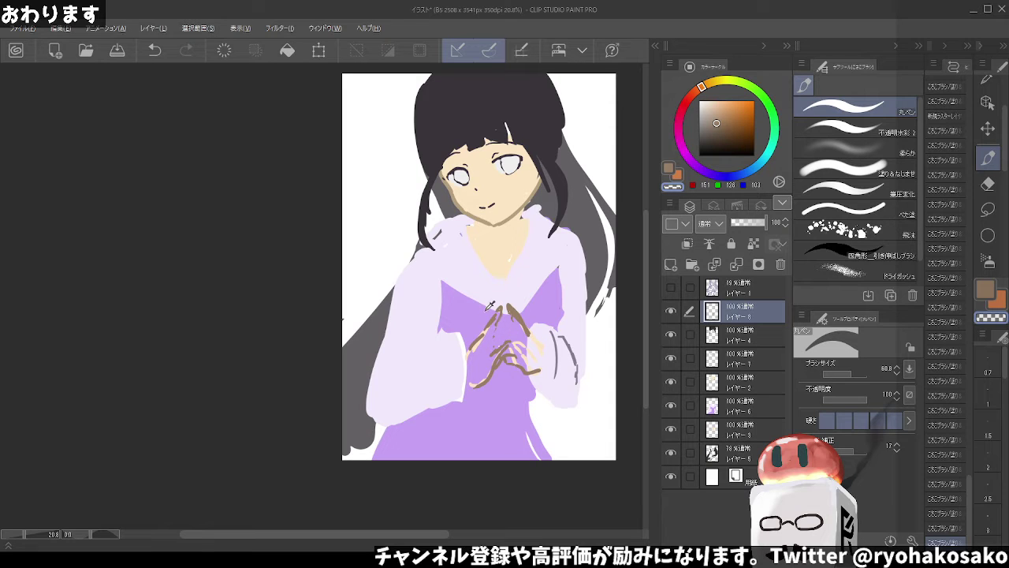
key(c)
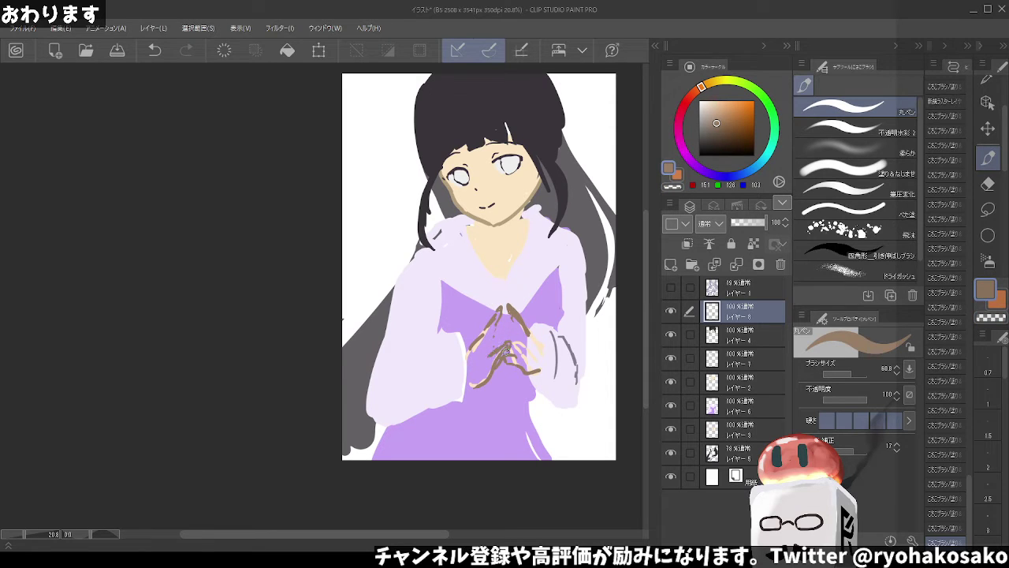
key(ctrl+z)
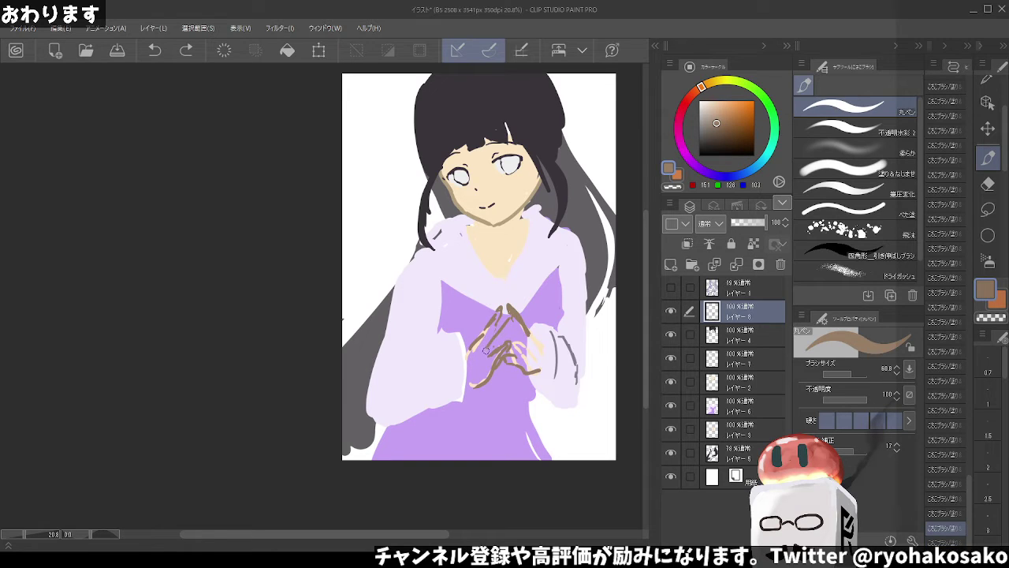
drag(485, 347, 509, 316)
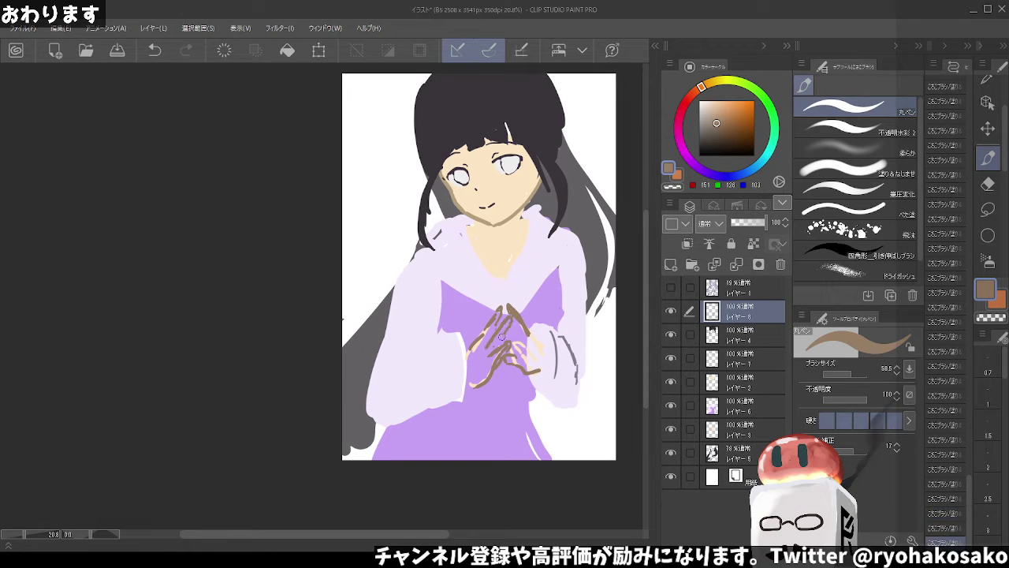
drag(478, 349, 505, 305)
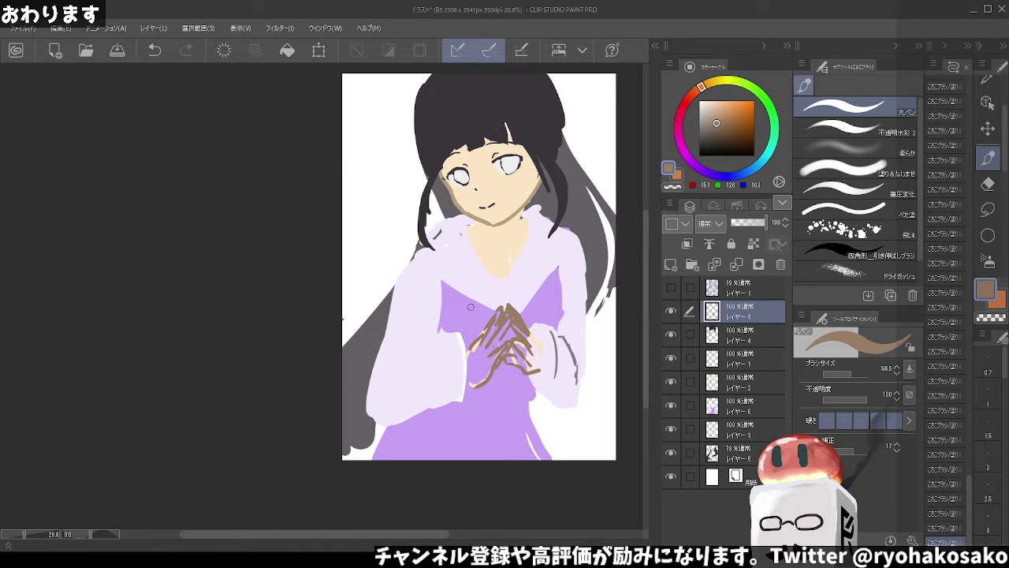
Erase the old brown hand lines with a large transparent brush, then shrink the brush
key(c)
drag(505, 307, 473, 378)
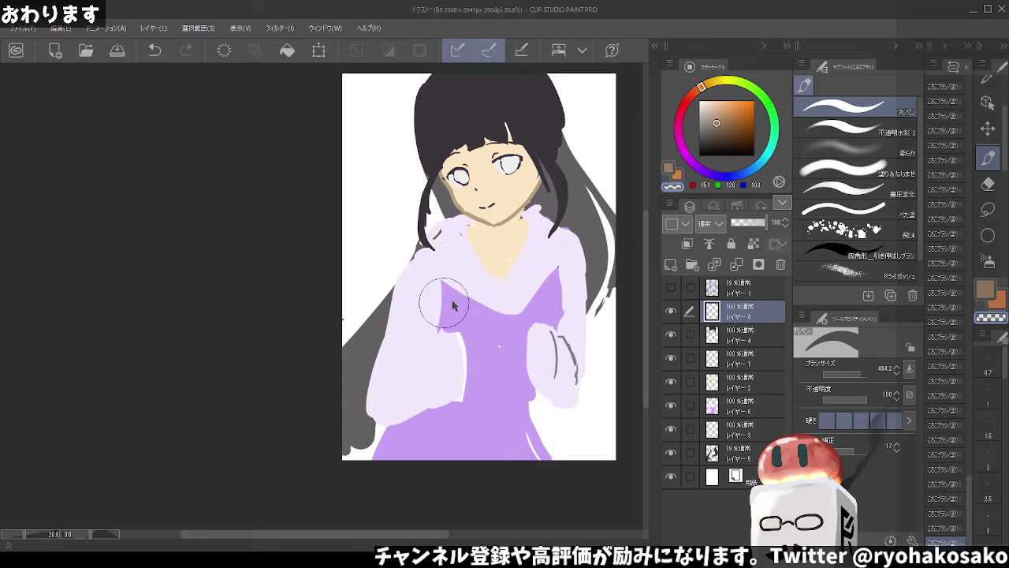
key(bracketleft)
key(bracketleft)
key(bracketleft)
drag(465, 351, 459, 367)
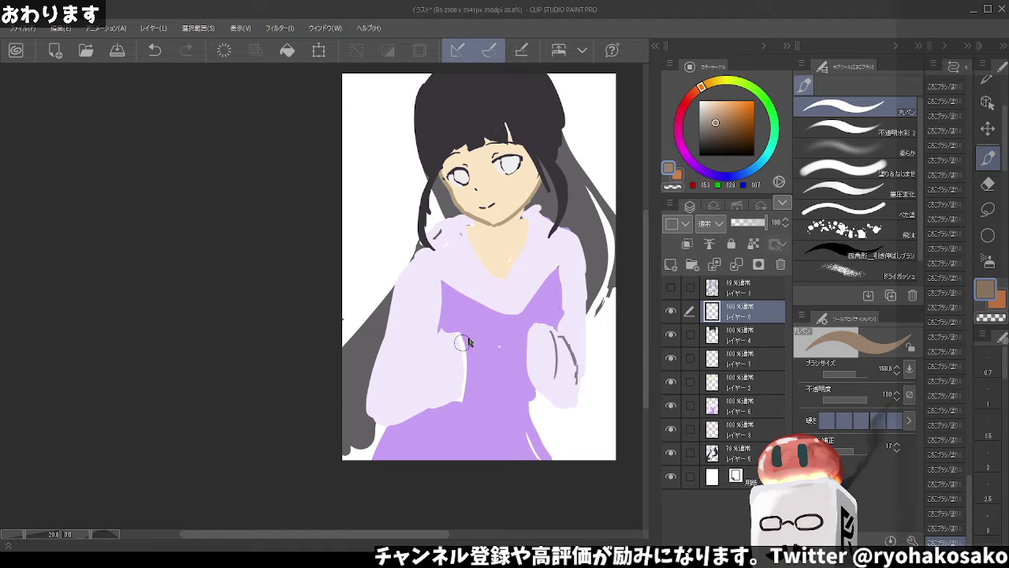
Redraw short brown finger strokes across the hands, undoing misplaced marks
drag(468, 342, 471, 347)
key(ctrl+z)
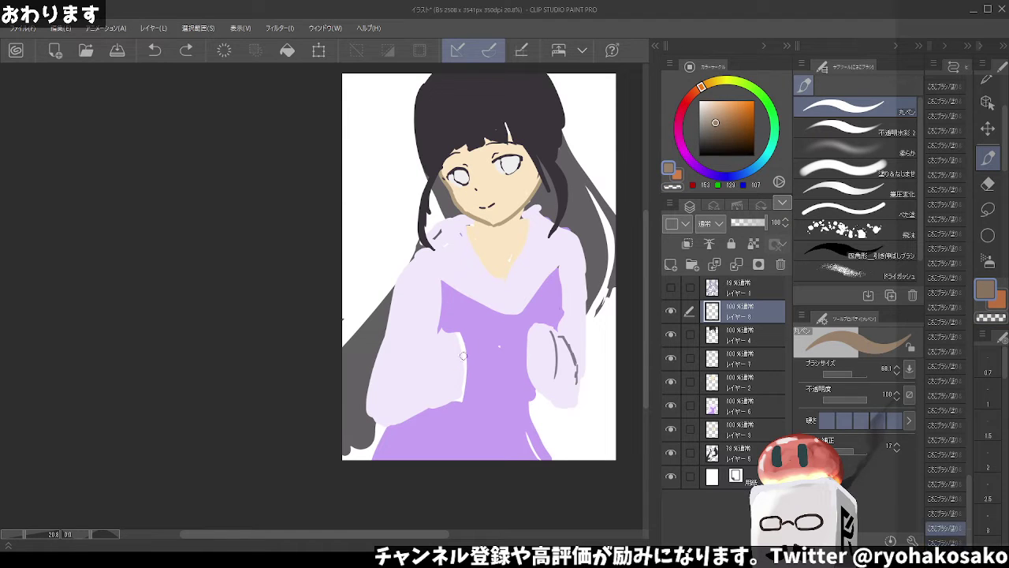
key(ctrl+z)
click(480, 345)
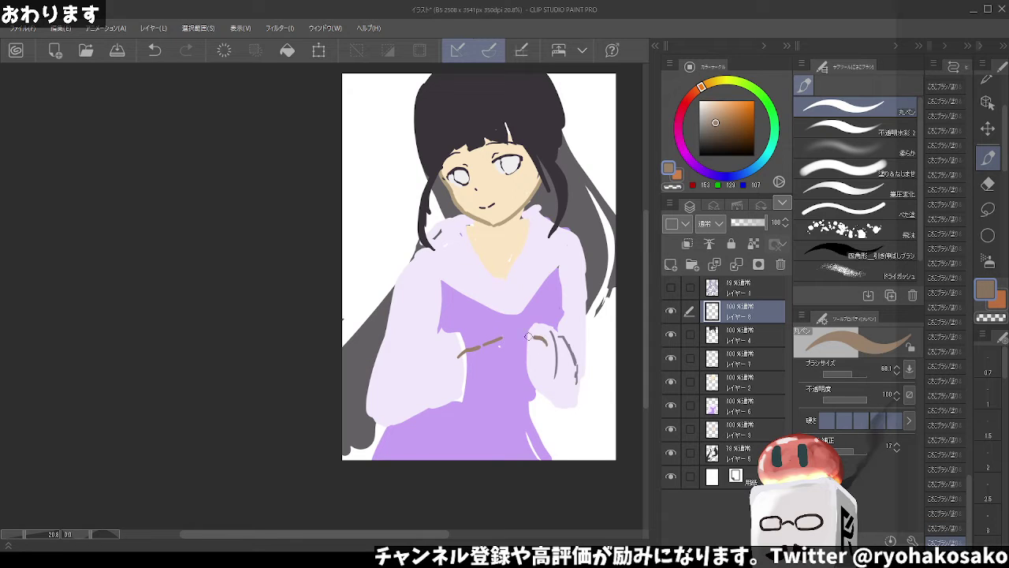
key(ctrl+z)
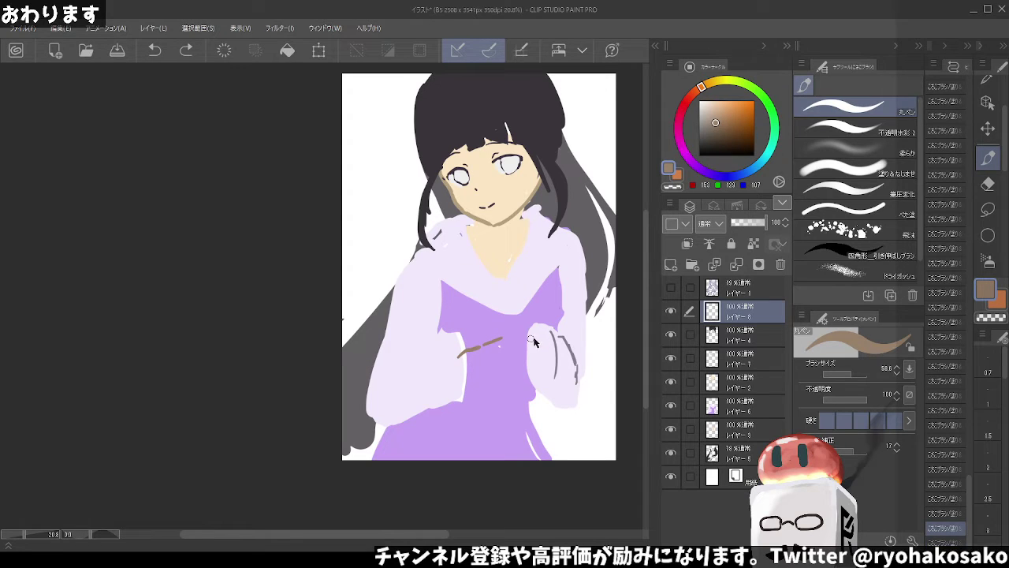
drag(525, 336, 505, 332)
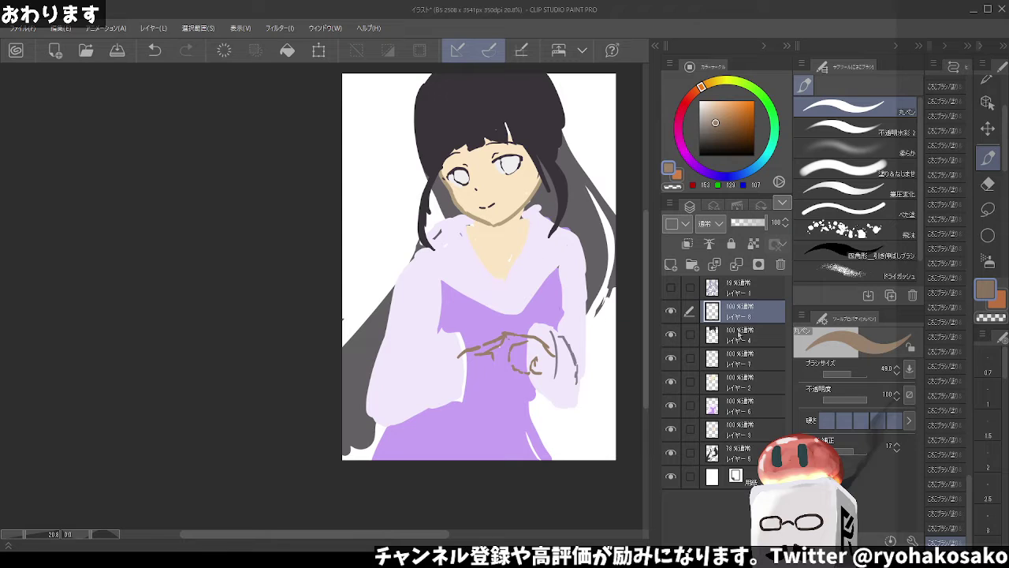
On dress Layer 6, sample the light lavender and paint a stroke on the sleeve
click(728, 406)
alt+click(552, 323)
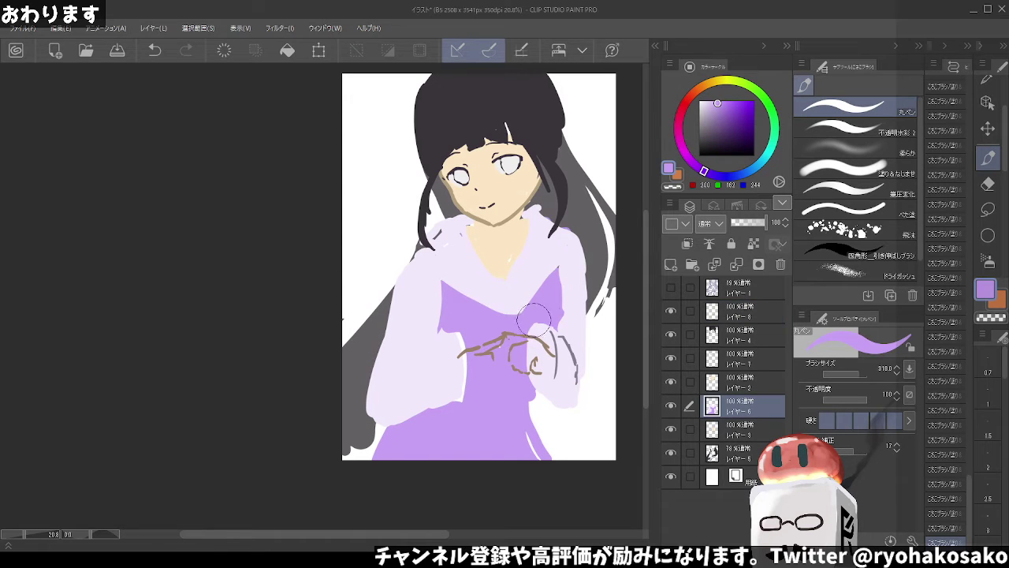
alt+click(572, 337)
drag(573, 337, 581, 362)
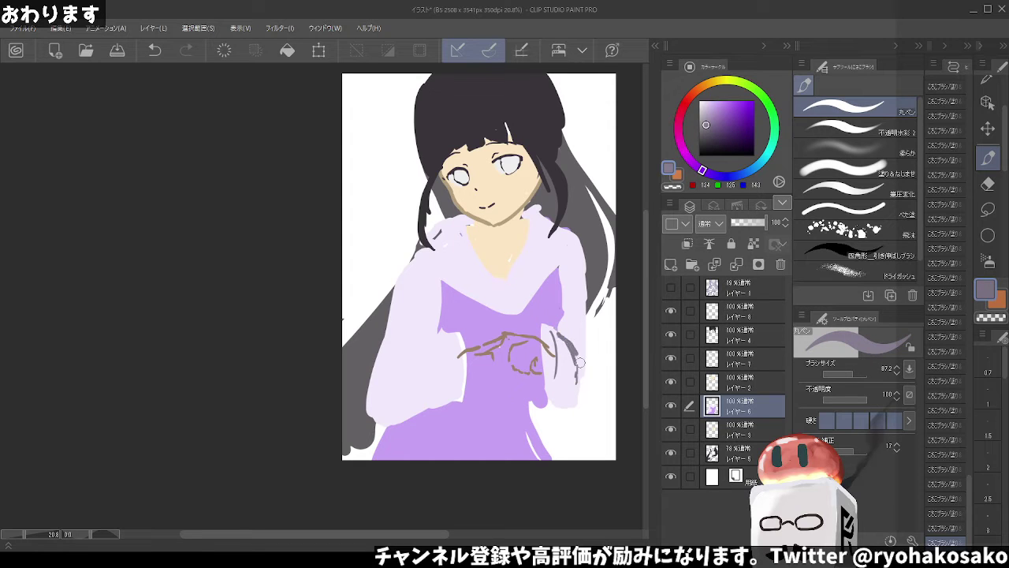
key(ctrl+z)
key(ctrl+z)
alt+click(561, 338)
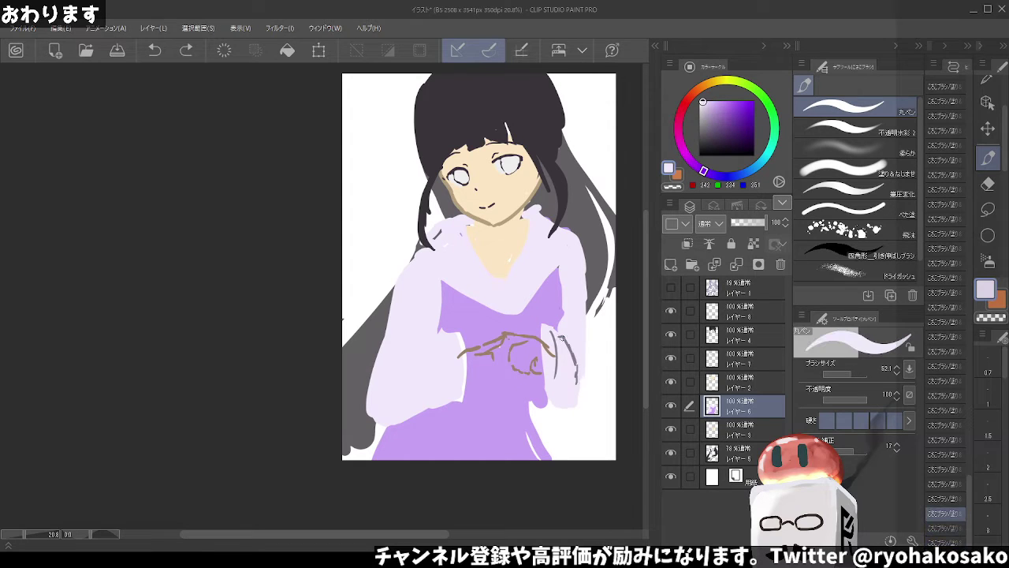
drag(575, 398, 559, 337)
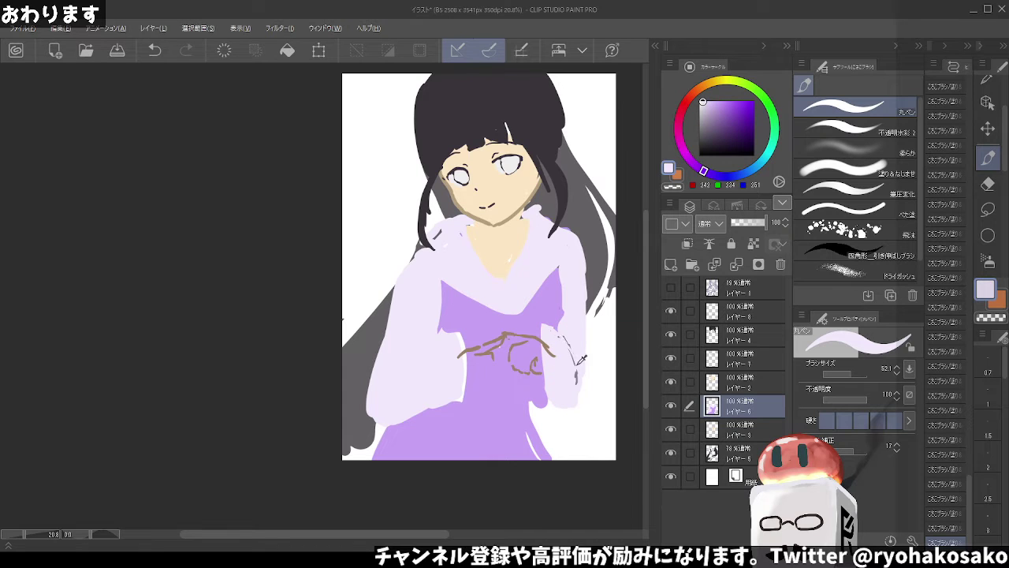
Cover the lower sleeve edge in lavender and paint purple onto the dress below it
alt+click(577, 376)
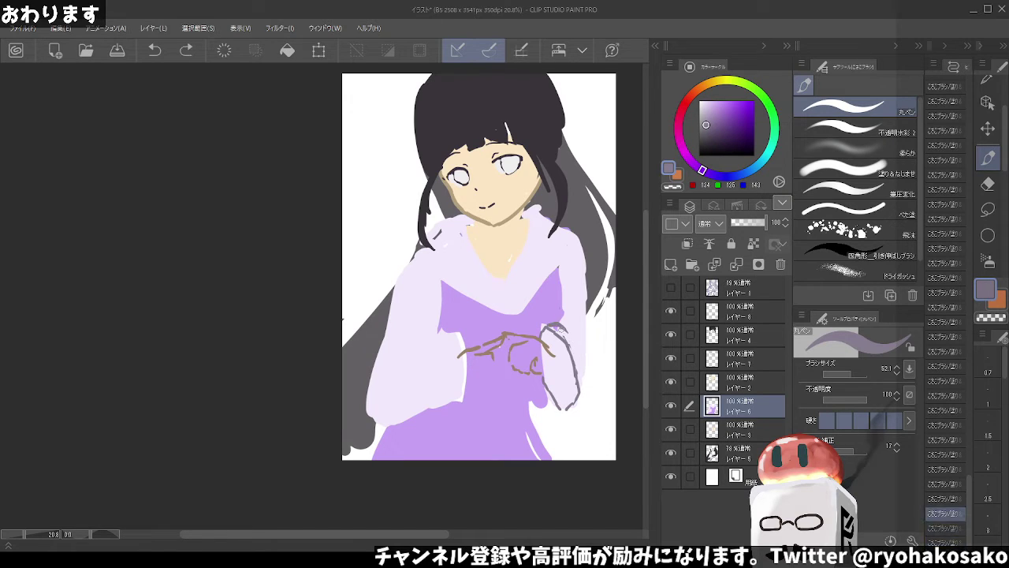
drag(584, 352, 578, 408)
key(ctrl+z)
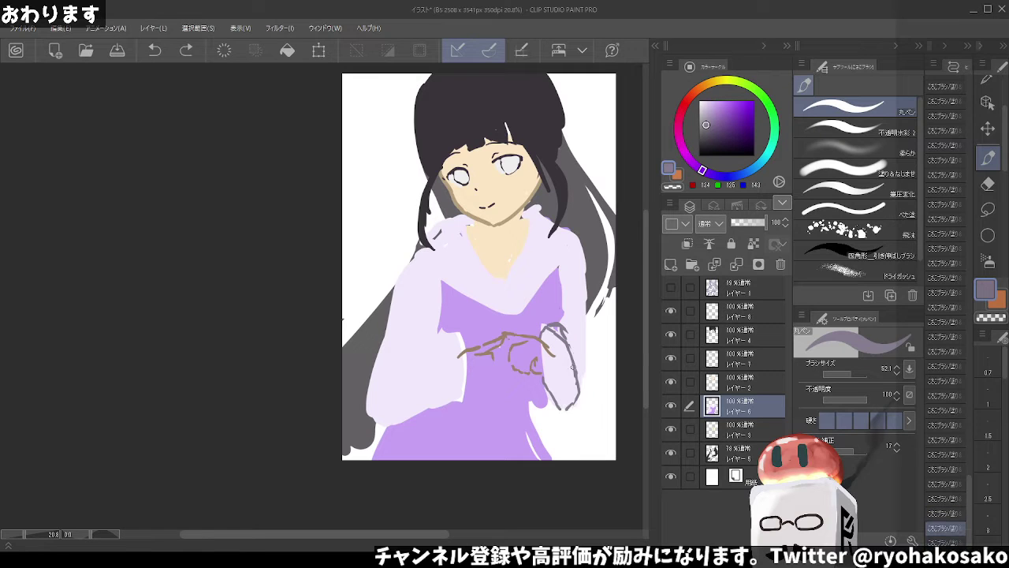
alt+click(585, 337)
drag(582, 402, 548, 403)
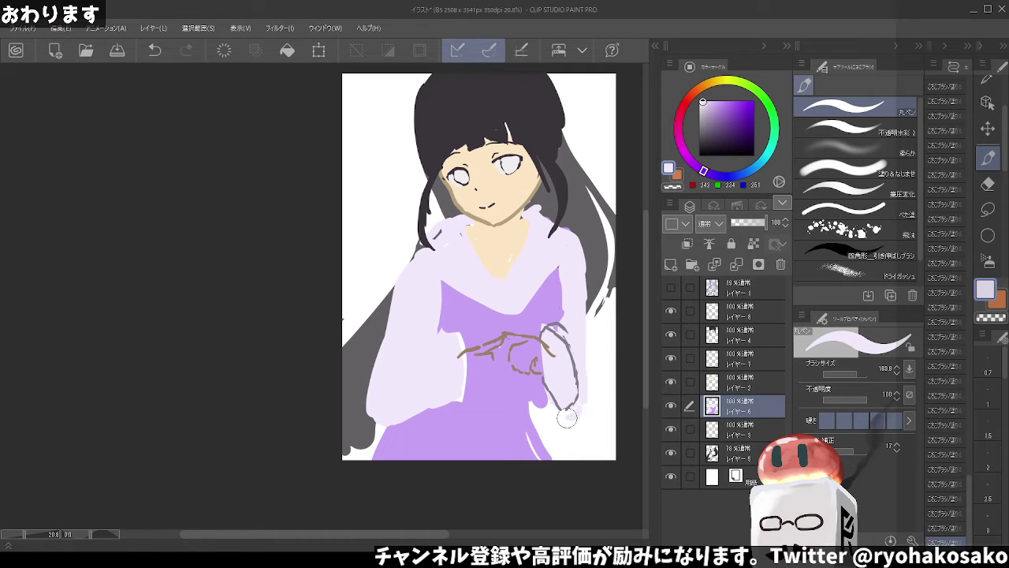
alt+click(539, 405)
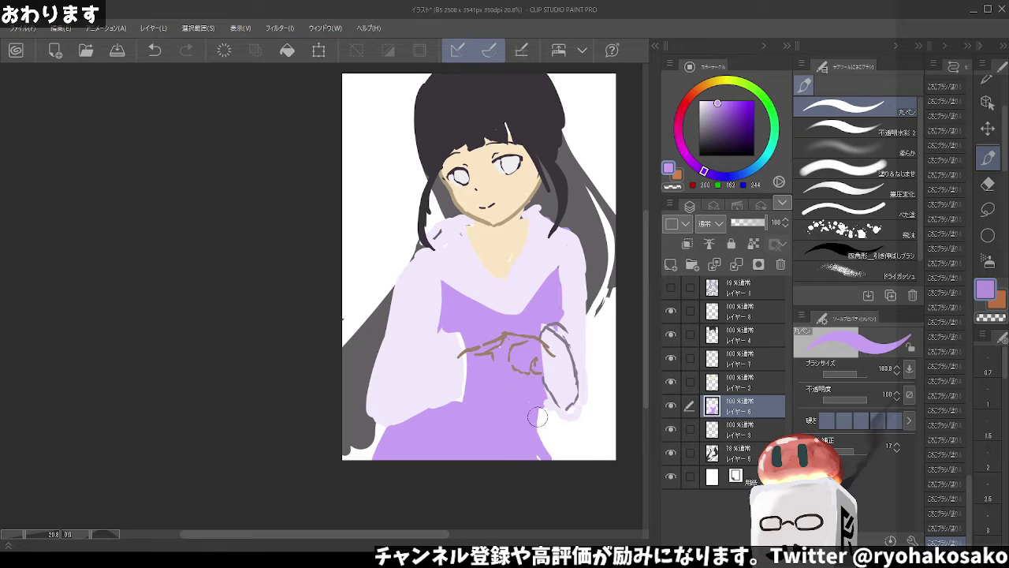
key(ctrl+z)
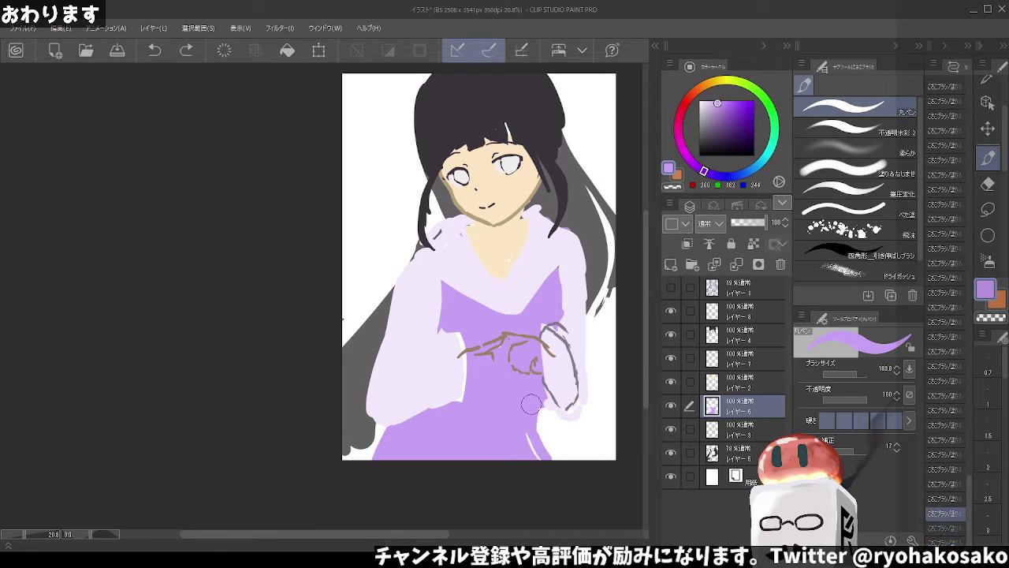
mouse_move(533, 403)
mouse_down()
mouse_move(525, 434)
mouse_move(541, 457)
mouse_up()
Erase the grey hair at the dress's lower left and paint purple over the right collar edge
key(c)
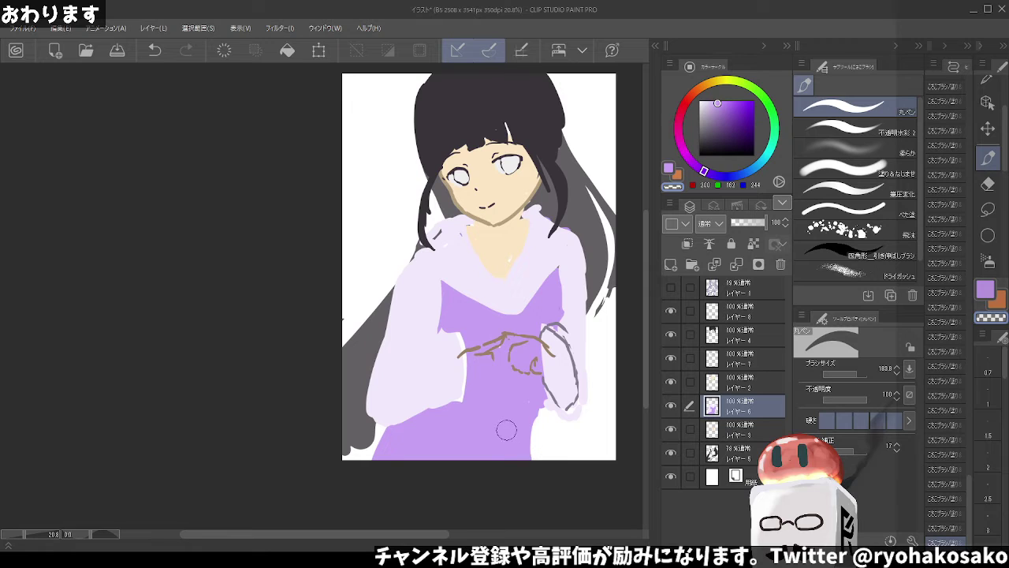
key(c)
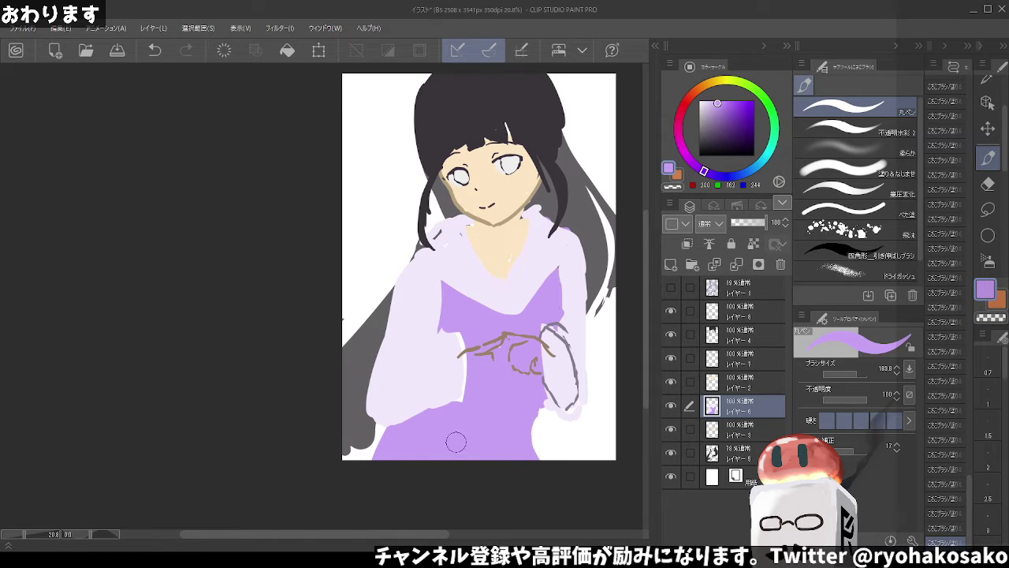
key(c)
drag(375, 427, 382, 439)
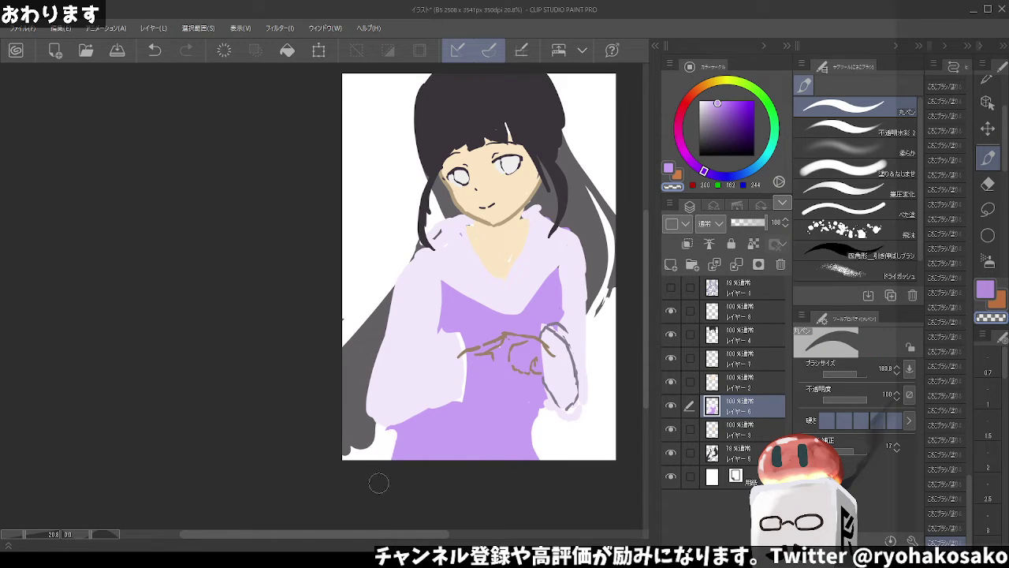
key(c)
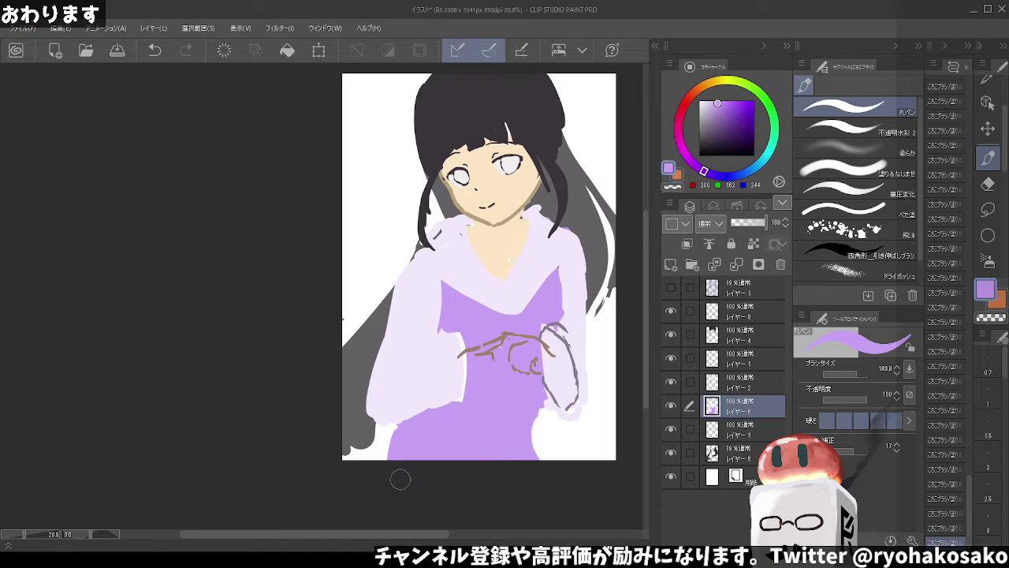
drag(559, 297, 561, 320)
Sample the grey-purple shading and the dress's light purple from the canvas
key(alt)
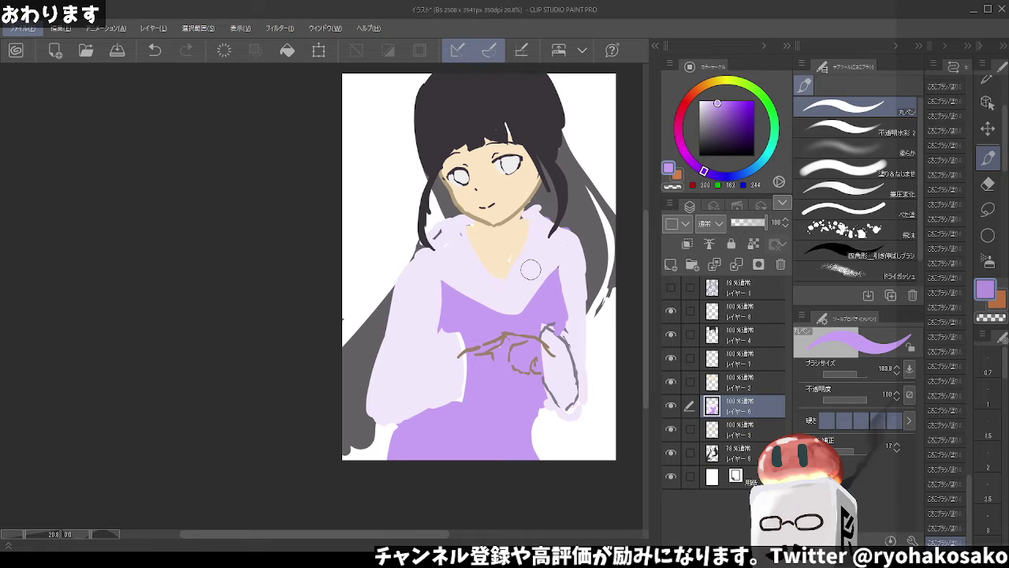
key(alt)
alt+click(540, 334)
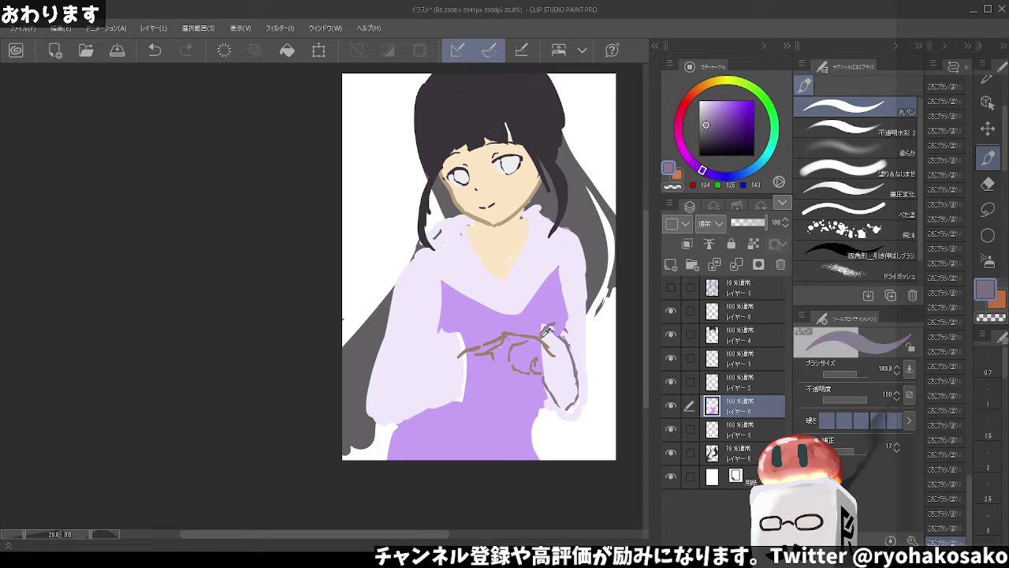
drag(522, 342, 517, 339)
alt+click(489, 351)
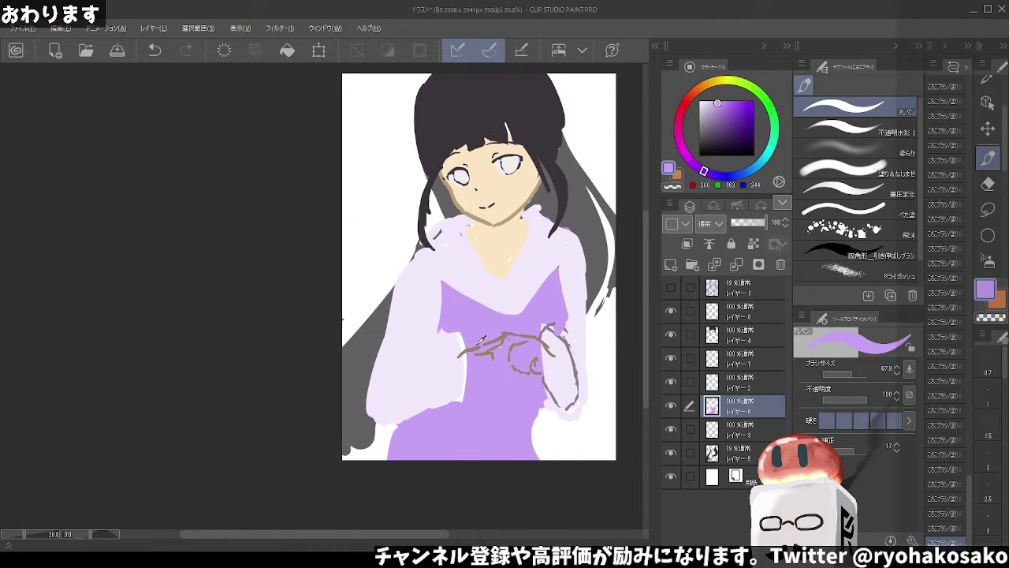
On hand line Layer 8, redraw a short brown finger stroke
click(669, 315)
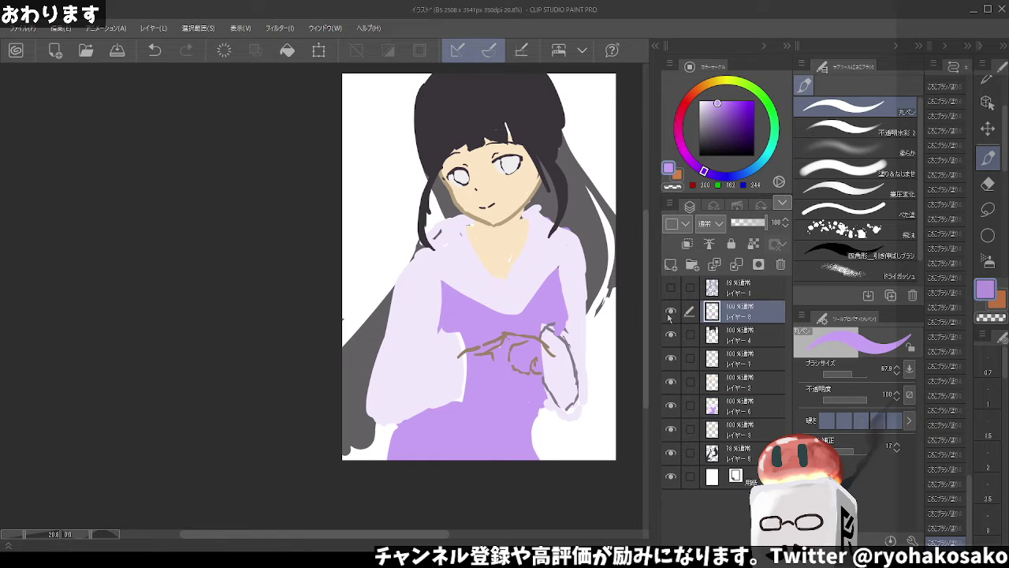
alt+click(479, 344)
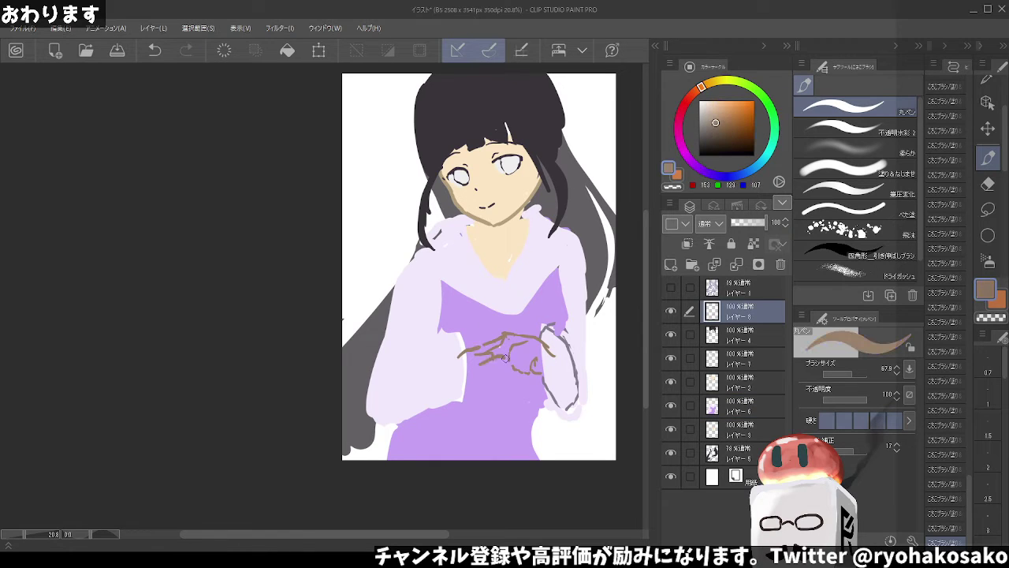
key(ctrl+z)
drag(496, 352, 506, 357)
Sample the sleeve's light lavender and paint it along the sleeve edge by the dress
key(c)
click(741, 404)
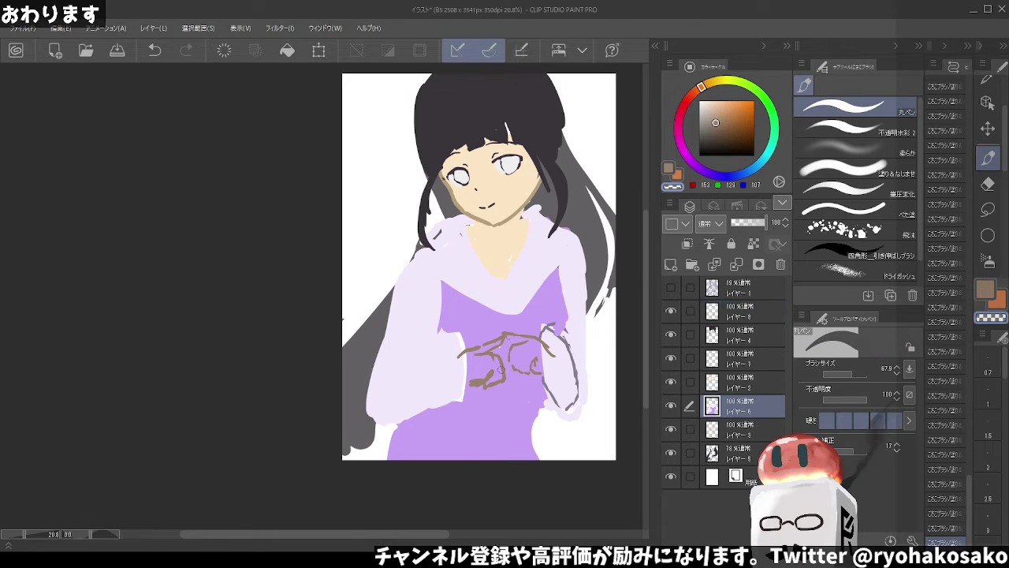
alt+click(454, 349)
drag(455, 353, 461, 403)
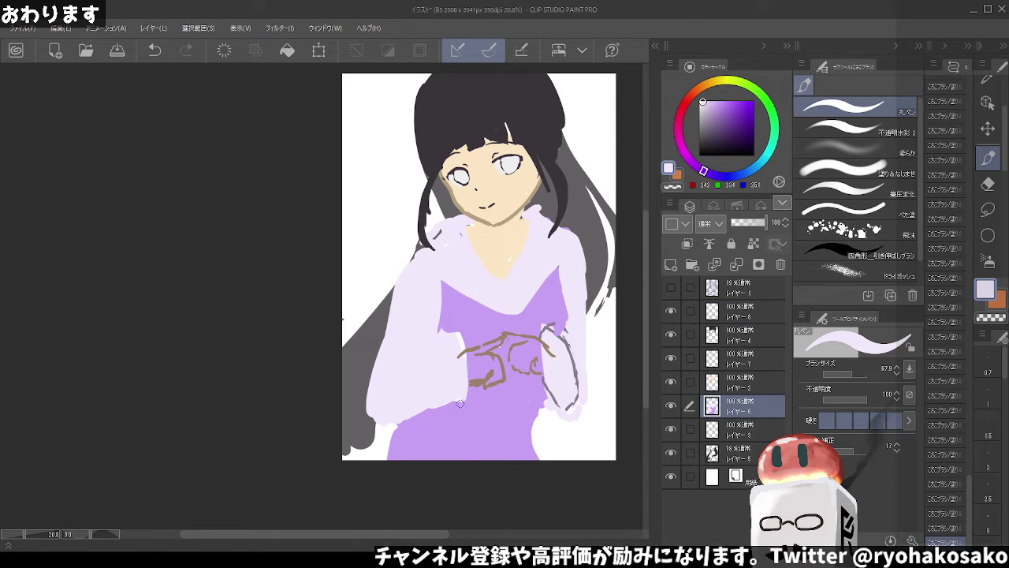
scroll(477, 320, down, 2)
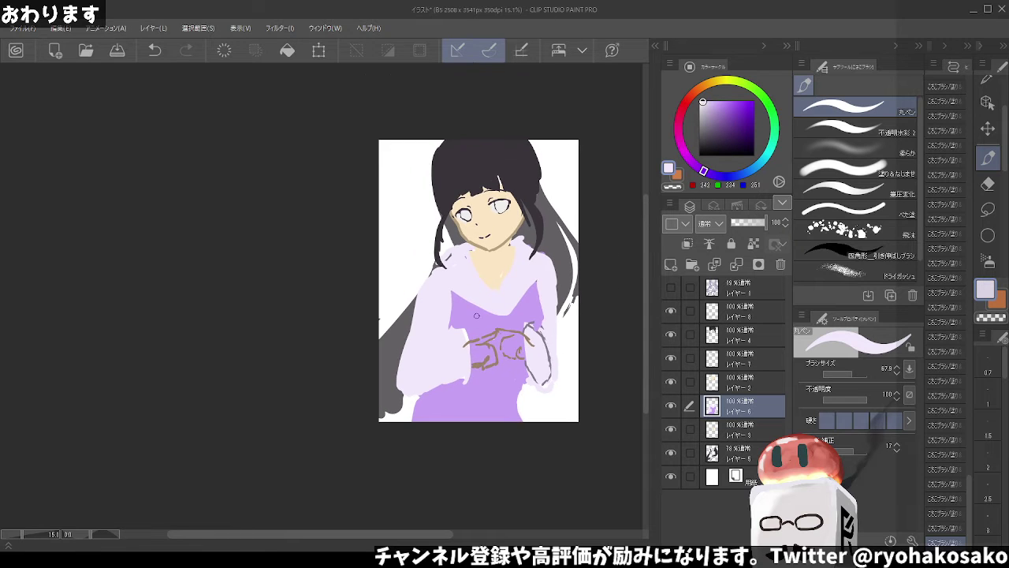
scroll(477, 315, down, 1)
scroll(476, 316, up, 2)
scroll(472, 314, up, 1)
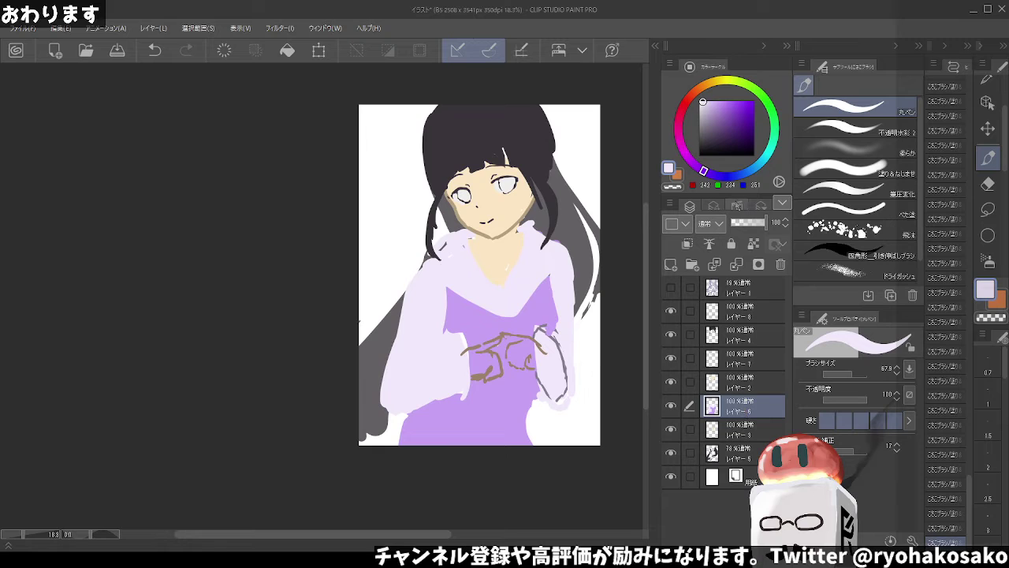
click(988, 209)
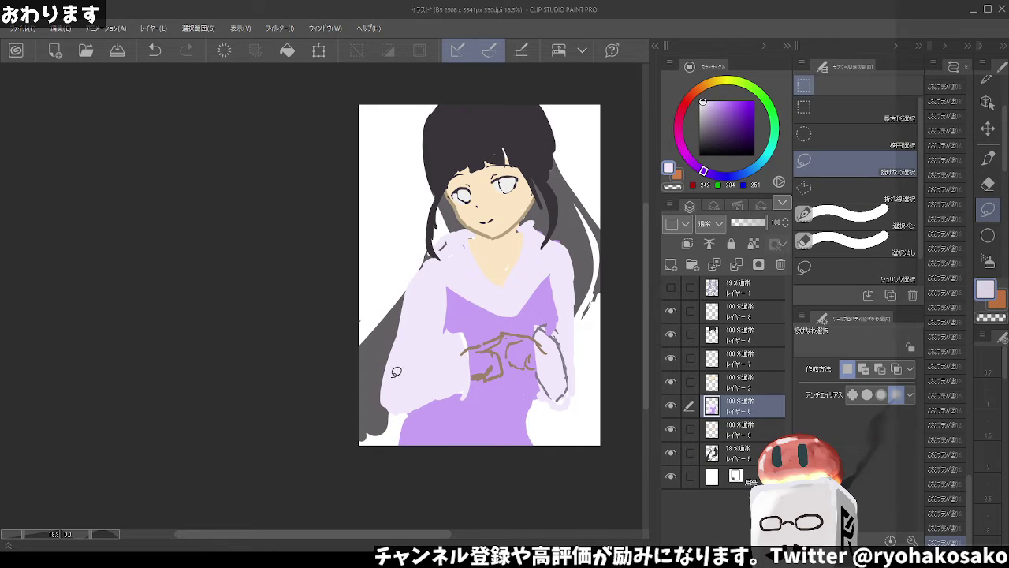
Lasso both lower sleeves together with the clasped hands
mouse_move(370, 386)
mouse_down()
mouse_move(430, 331)
mouse_move(484, 389)
mouse_up()
key(ctrl+z)
drag(372, 375, 447, 327)
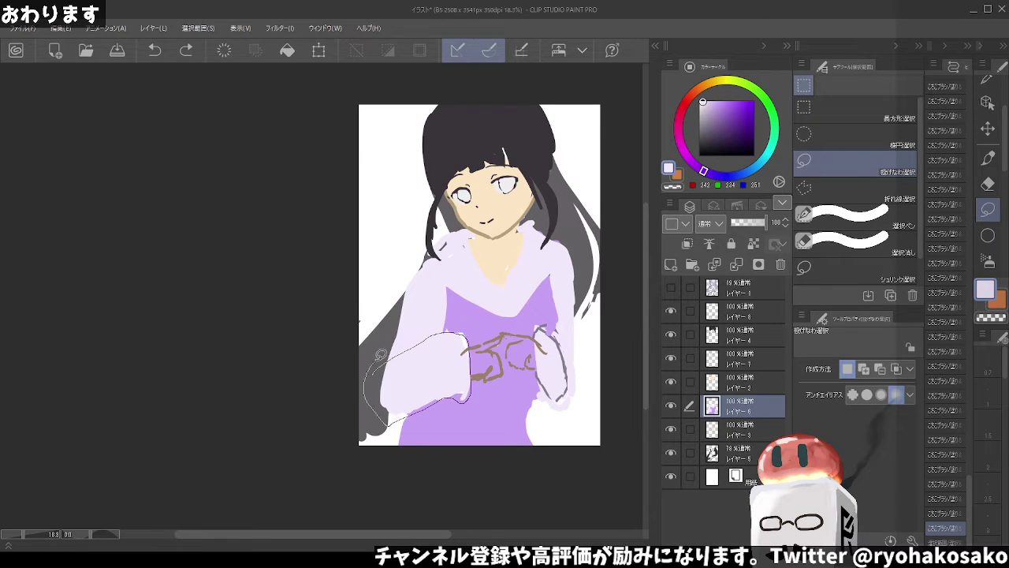
drag(381, 355, 377, 361)
drag(539, 335, 555, 404)
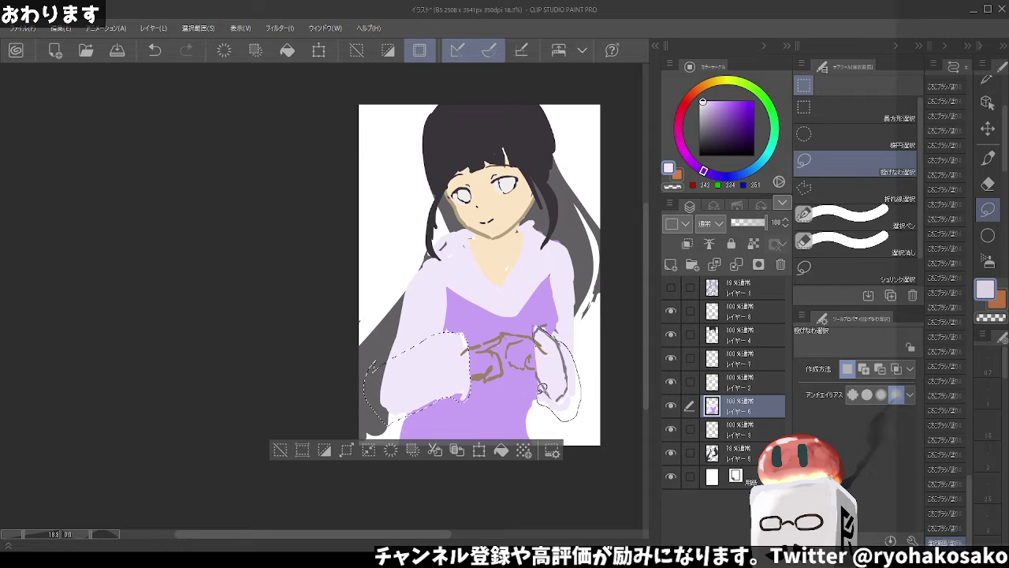
drag(556, 404, 543, 315)
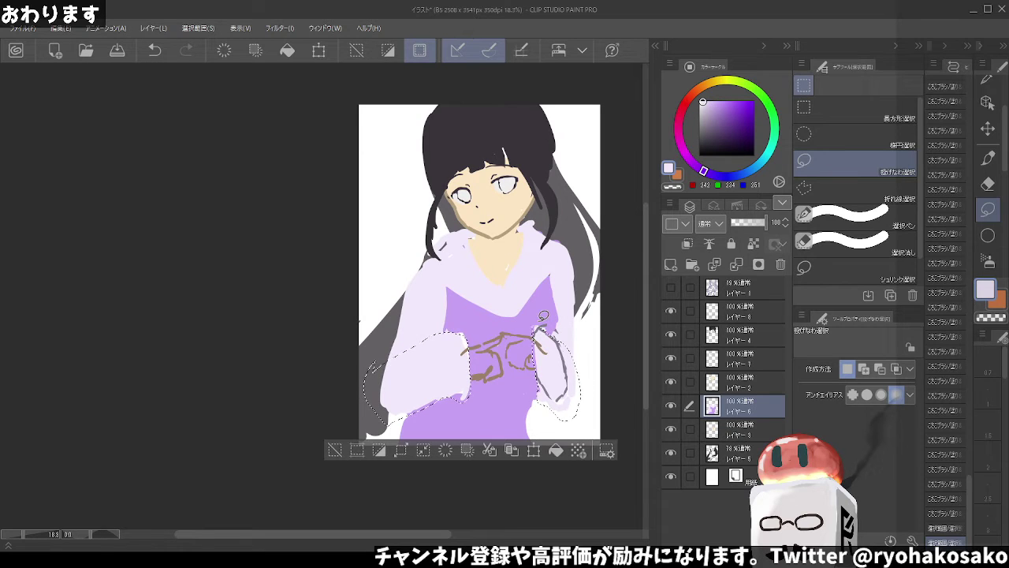
Cut the selection onto a new layer, move it higher in the stack, and deselect
key(Delete)
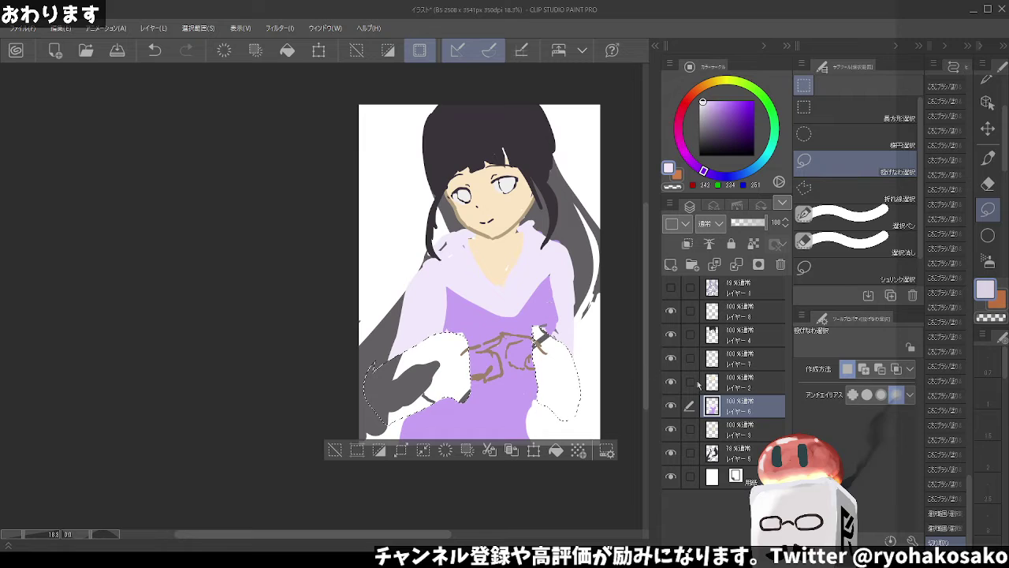
key(ctrl+v)
drag(730, 408, 738, 312)
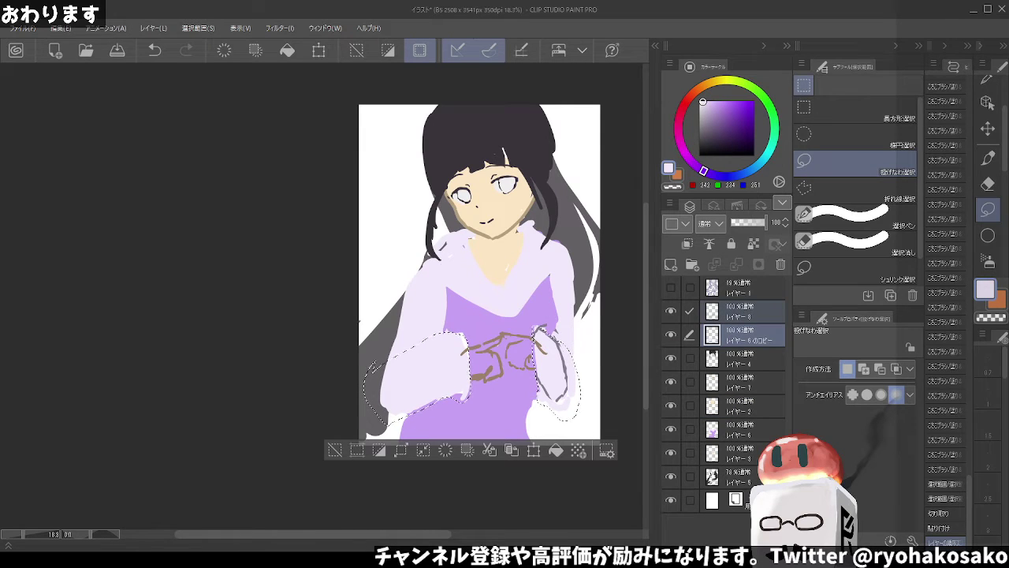
key(shift+alt+e)
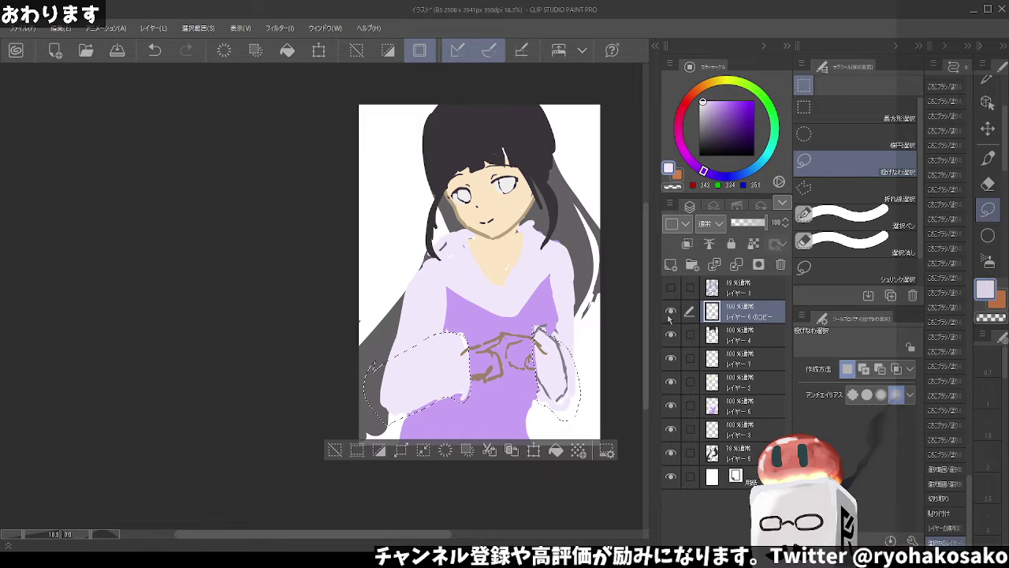
click(670, 312)
key(ctrl+d)
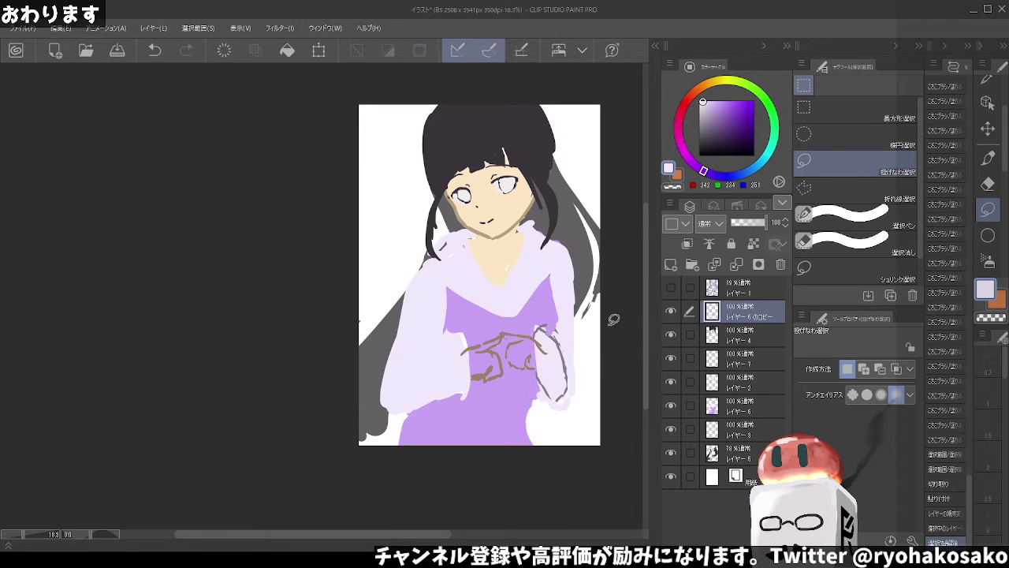
Hide the separated sleeve layer and return to the dress layer with purple on the pen
click(671, 311)
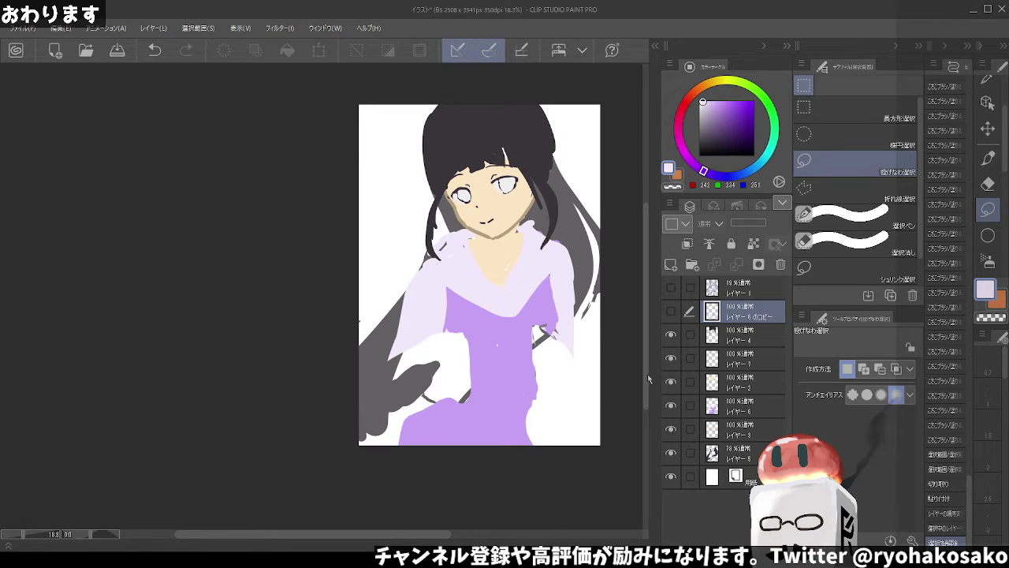
click(740, 408)
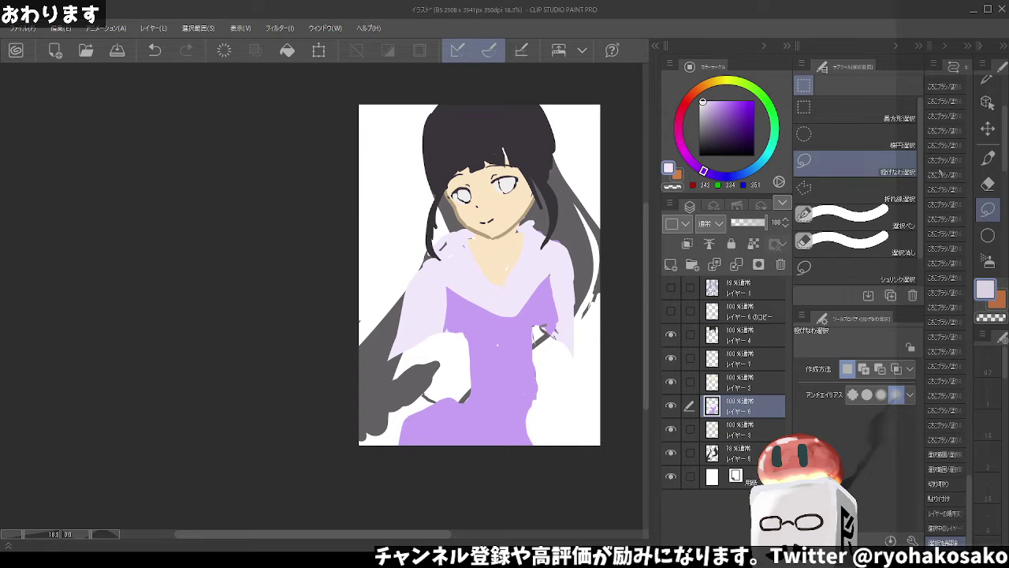
click(988, 157)
alt+click(540, 309)
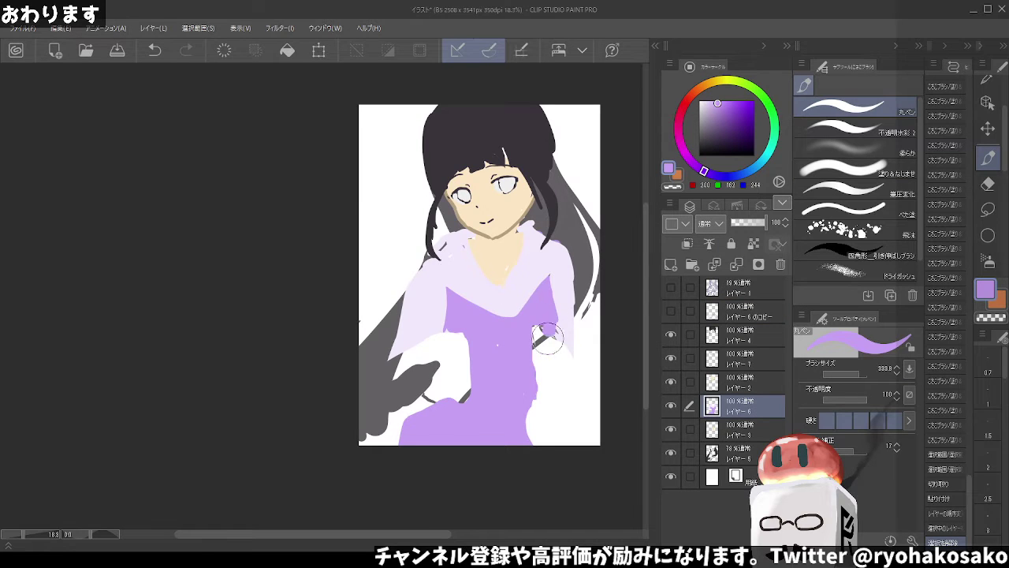
Cover the grey stroke and white patch at the dress's lower right in purple
mouse_move(547, 337)
mouse_down()
mouse_move(536, 329)
mouse_move(528, 430)
mouse_up()
key(bracketleft)
mouse_move(549, 294)
mouse_down()
mouse_move(556, 331)
mouse_move(551, 317)
mouse_move(541, 337)
mouse_move(539, 461)
mouse_up()
key(c)
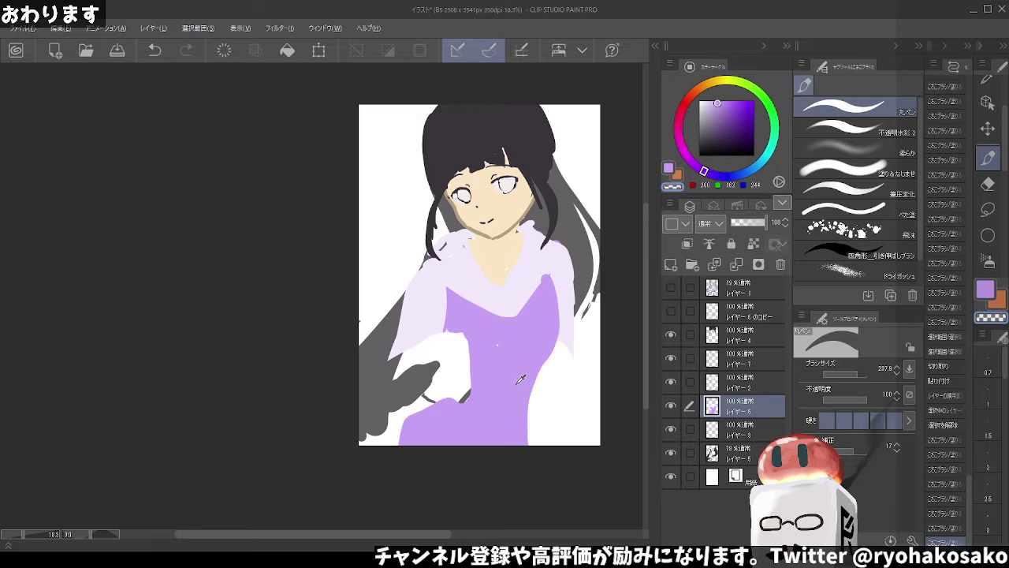
key(c)
drag(520, 379, 538, 465)
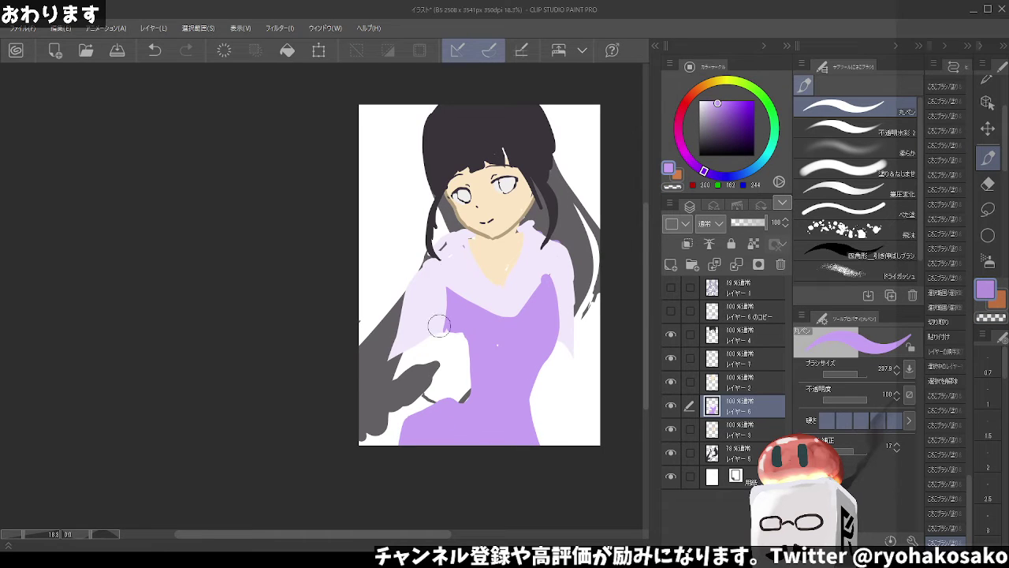
Repaint the dress's left edge purple, covering the dark arm line and extending the lower-left edge
drag(439, 325, 430, 400)
key(ctrl+z)
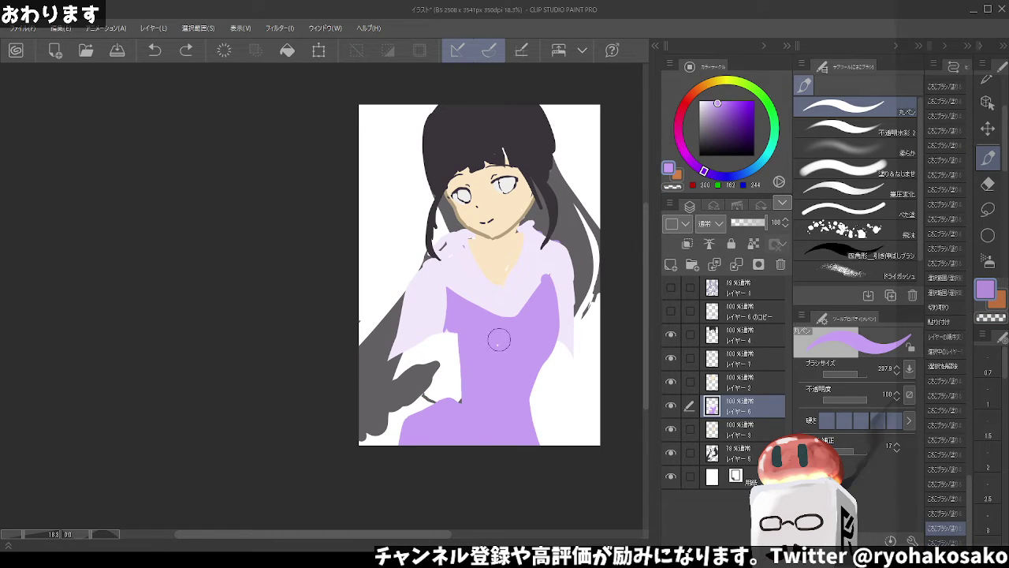
mouse_move(470, 338)
mouse_down()
mouse_move(446, 400)
mouse_move(450, 423)
mouse_up()
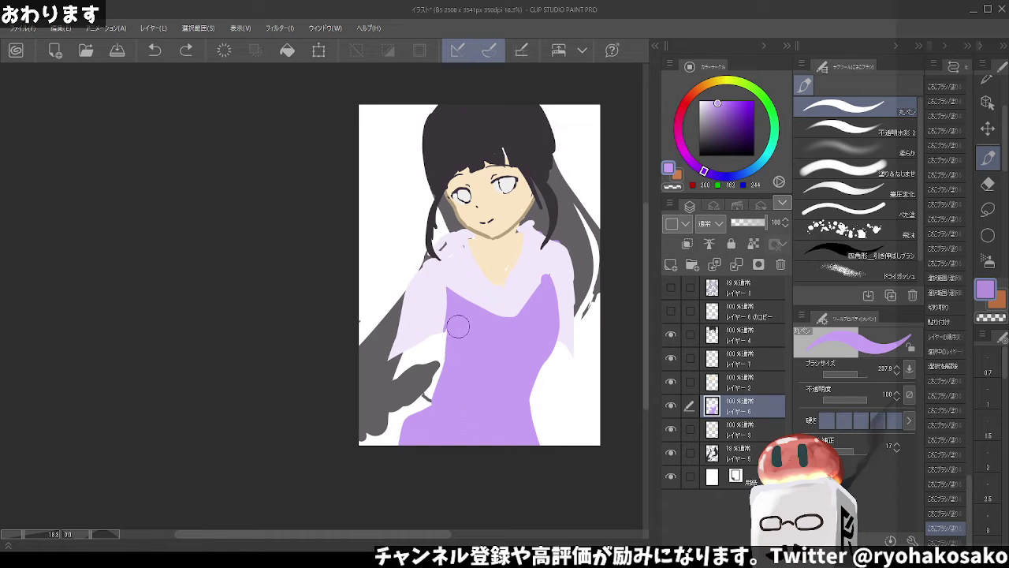
key(ctrl+z)
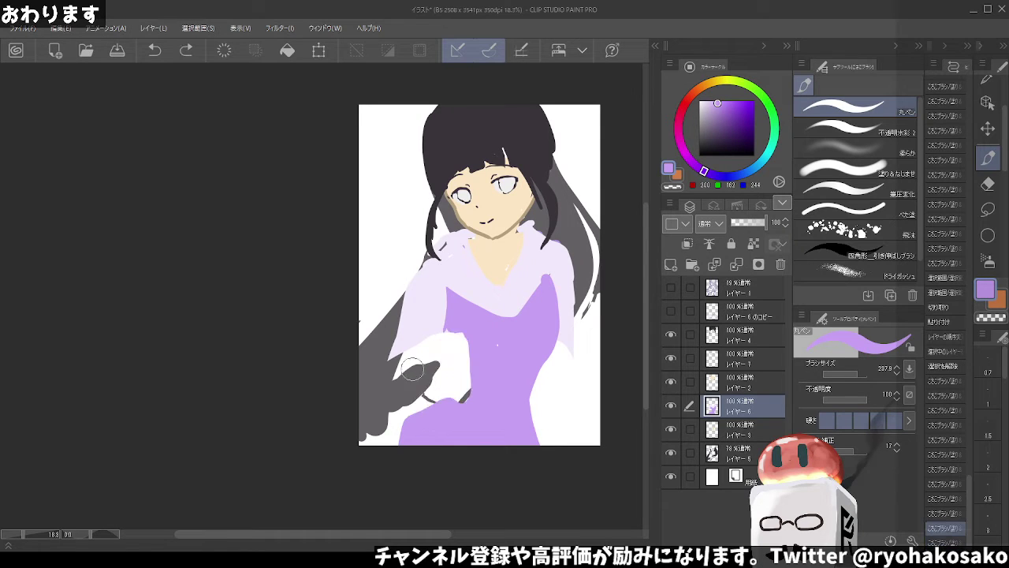
drag(451, 320, 438, 409)
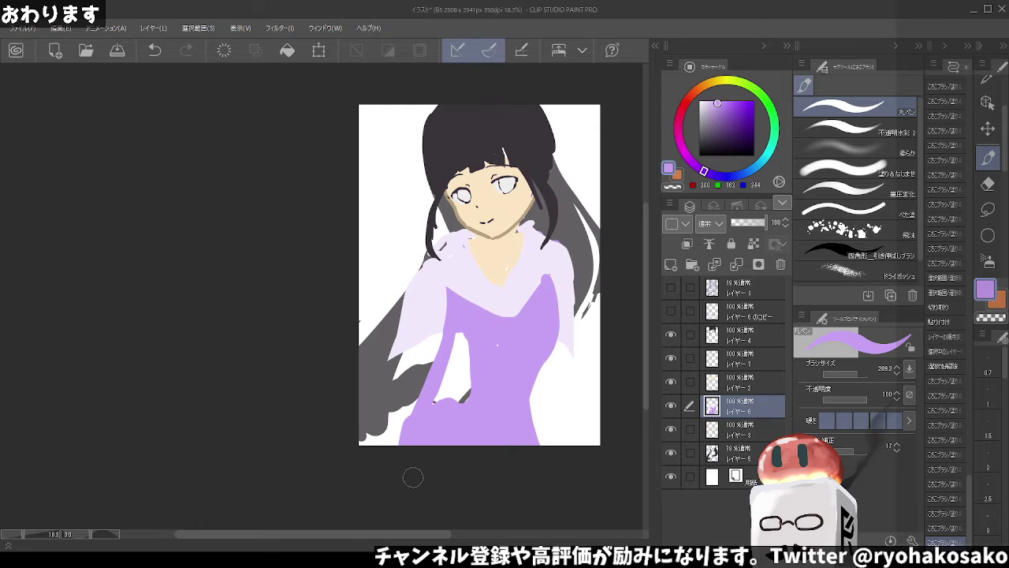
mouse_move(457, 328)
mouse_down()
mouse_move(440, 420)
mouse_move(403, 442)
mouse_up()
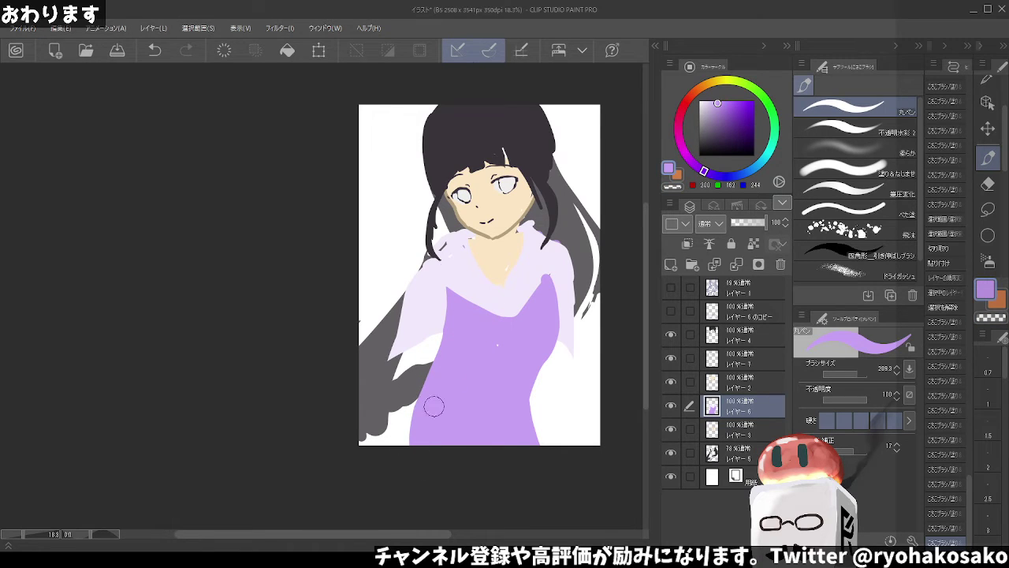
drag(434, 406, 405, 450)
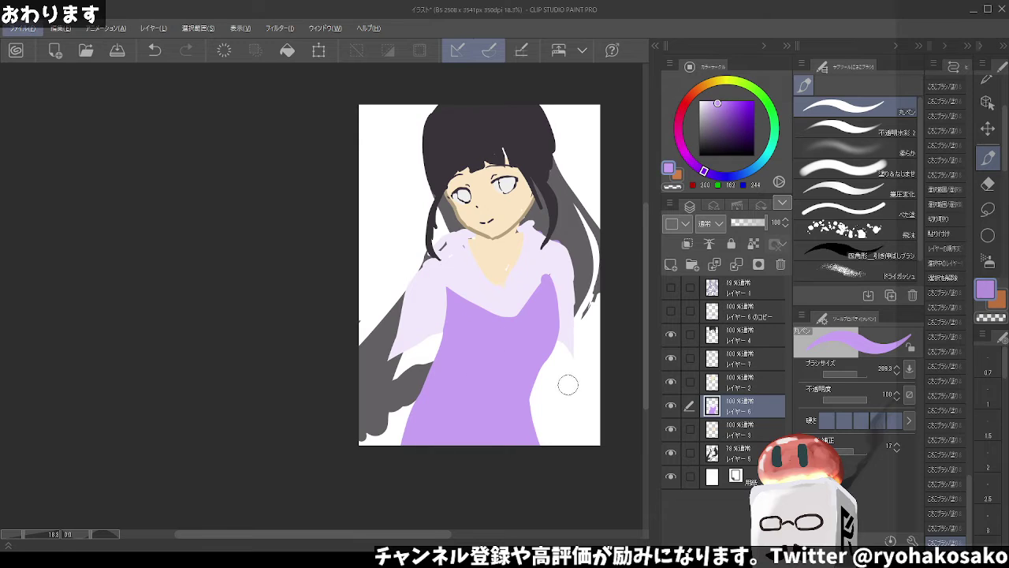
Trim the dress's lower-right edge with transparent colour, undoing a misplaced erase
key(c)
drag(557, 379, 551, 471)
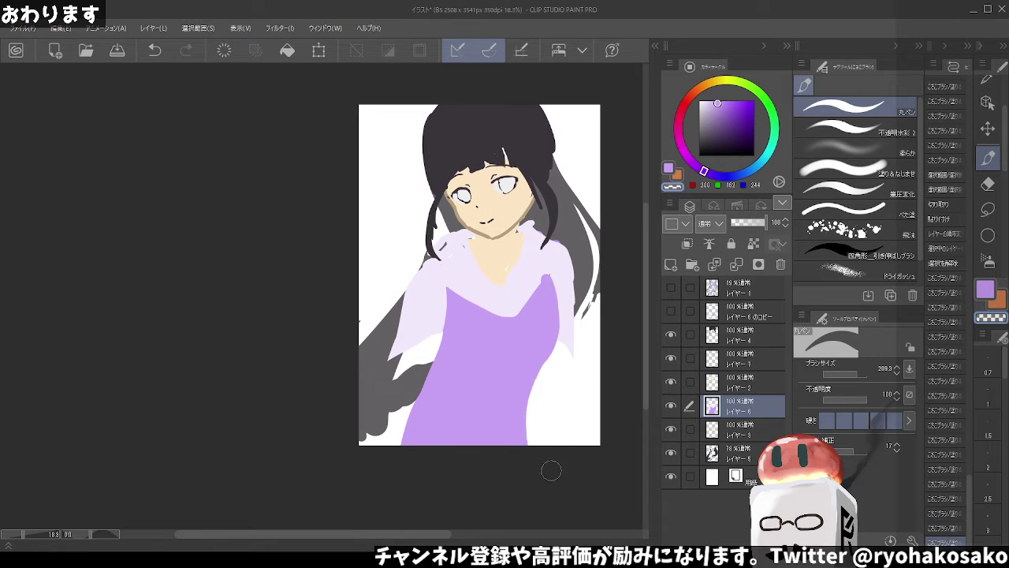
drag(519, 377, 525, 442)
key(c)
key(ctrl+z)
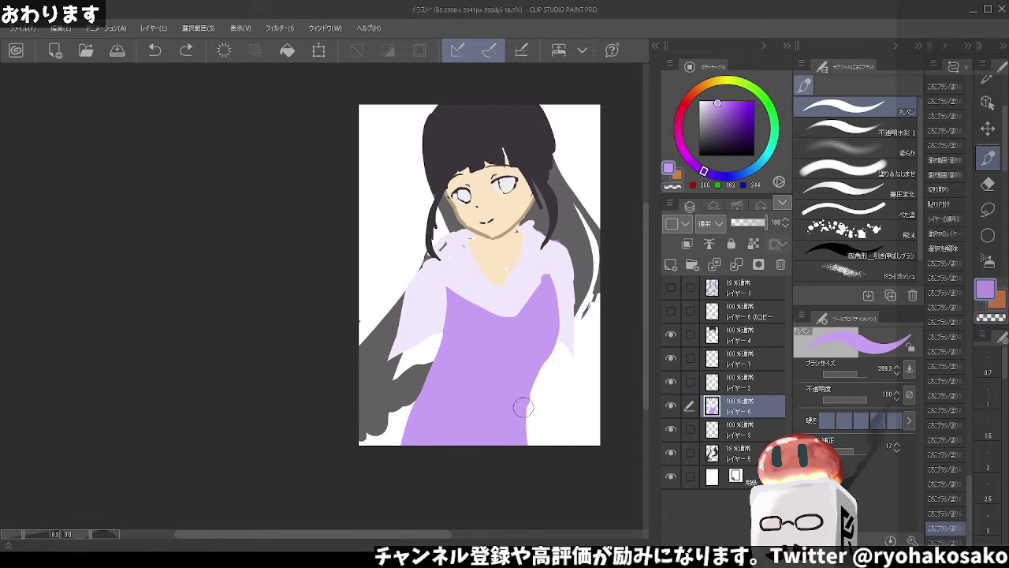
key(c)
Erase purple where the left sleeve belongs, reshape the lower-left edge, and sample the sleeve lavender
drag(433, 339, 421, 400)
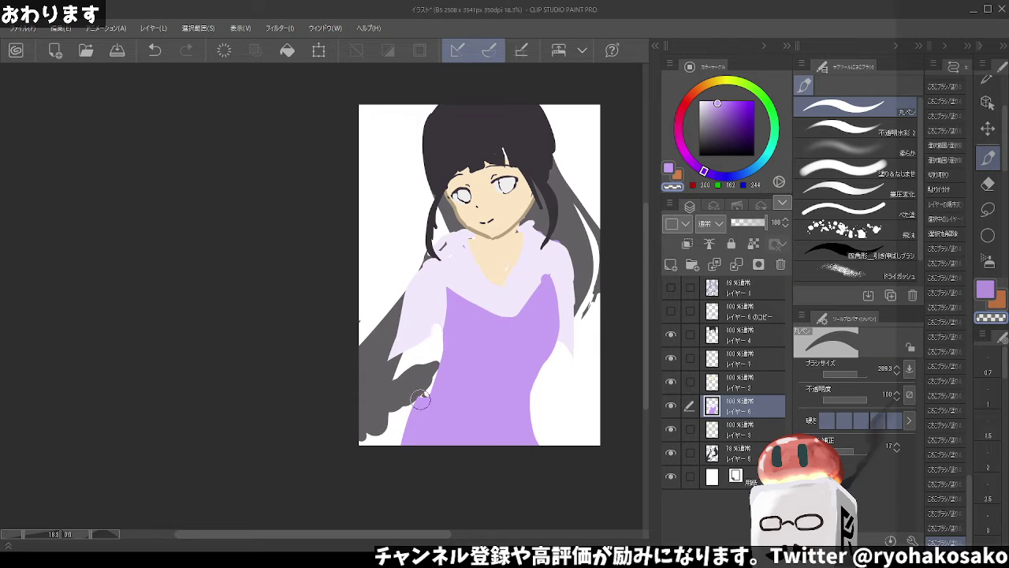
key(c)
mouse_move(446, 351)
mouse_down()
mouse_move(410, 430)
mouse_move(405, 472)
mouse_up()
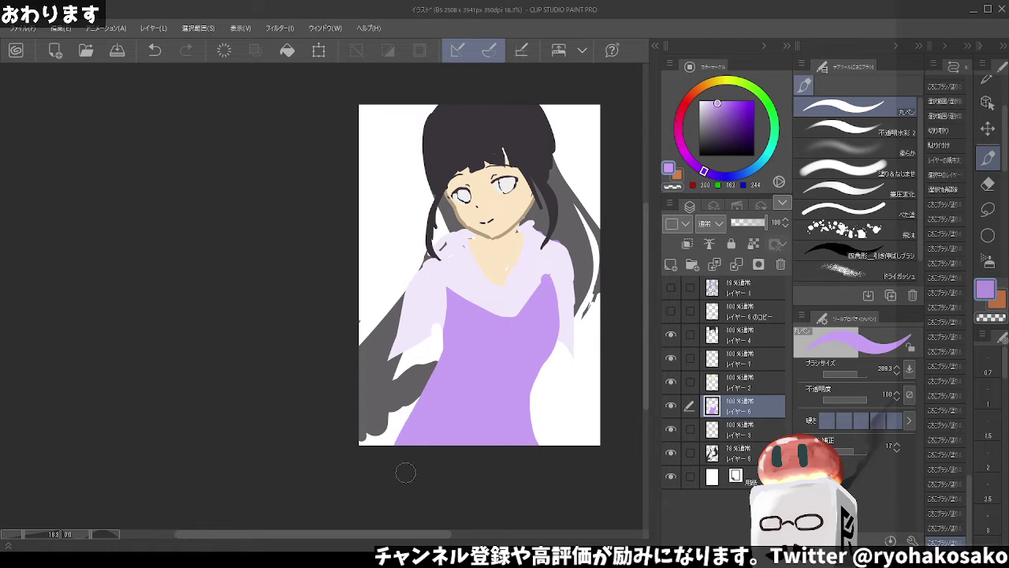
mouse_move(428, 383)
mouse_down()
mouse_move(399, 473)
mouse_move(401, 462)
mouse_up()
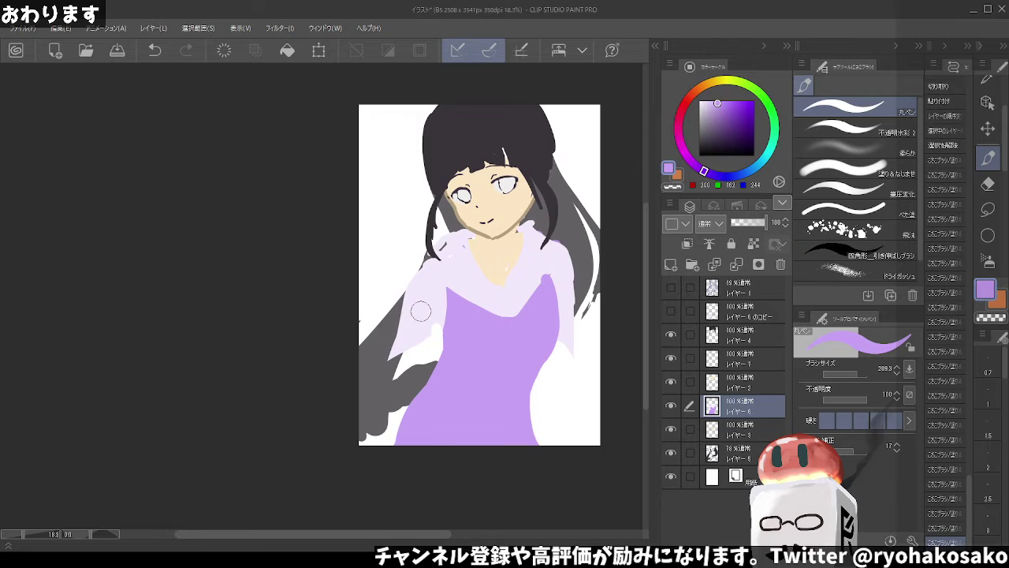
alt+click(411, 313)
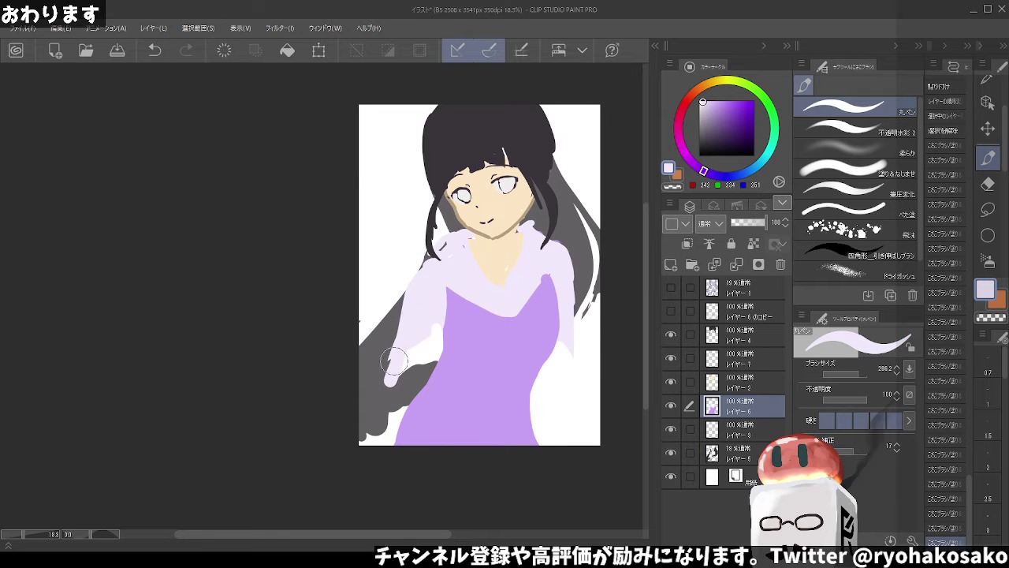
Paint lavender sleeve over the grey hair on the left and extend the right sleeve downward
drag(404, 330, 385, 392)
drag(401, 331, 388, 400)
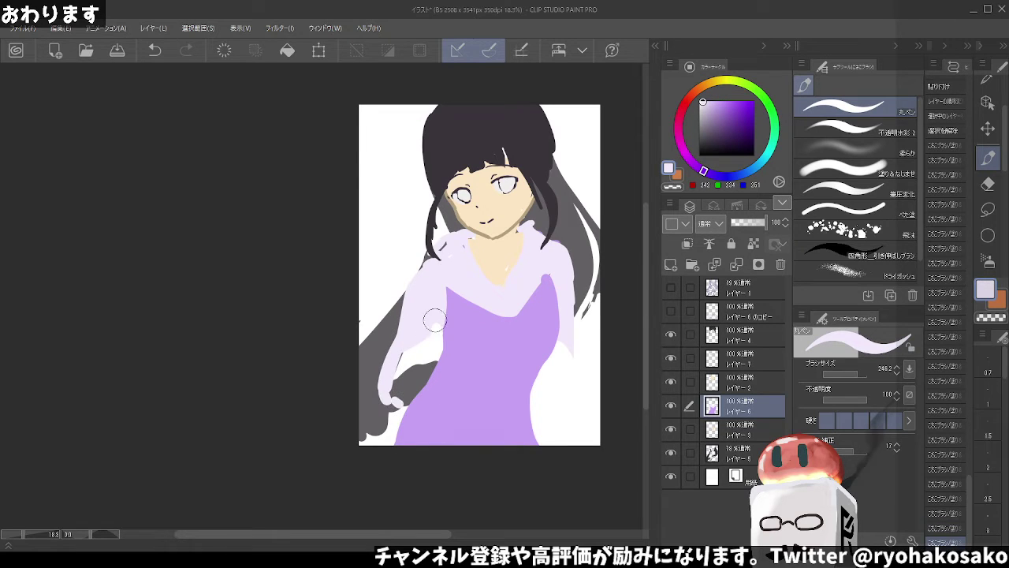
mouse_move(432, 345)
mouse_down()
mouse_move(393, 412)
mouse_move(396, 363)
mouse_move(412, 349)
mouse_move(430, 369)
mouse_up()
mouse_move(564, 314)
mouse_down()
mouse_move(573, 377)
mouse_move(560, 397)
mouse_up()
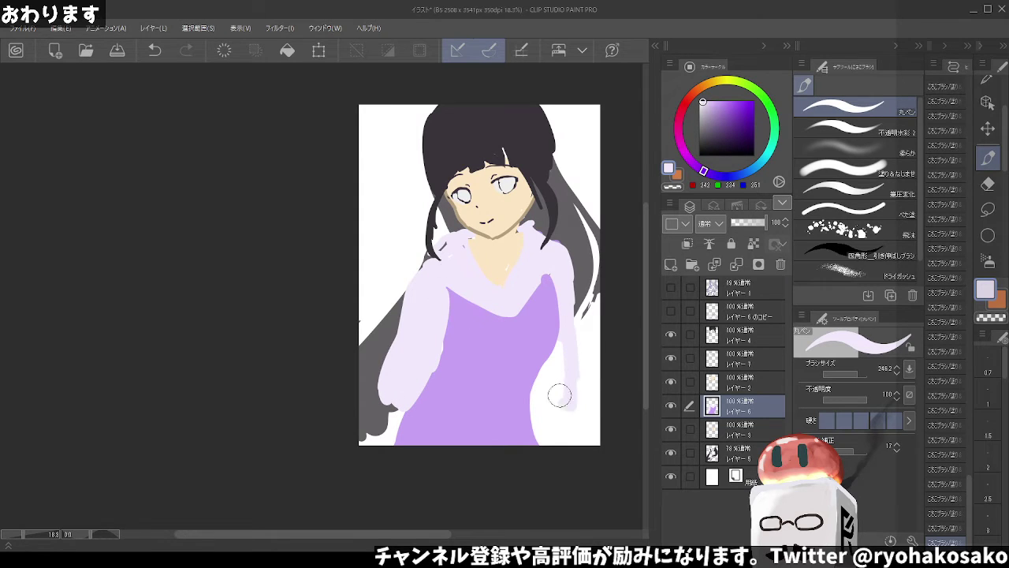
key(ctrl+z)
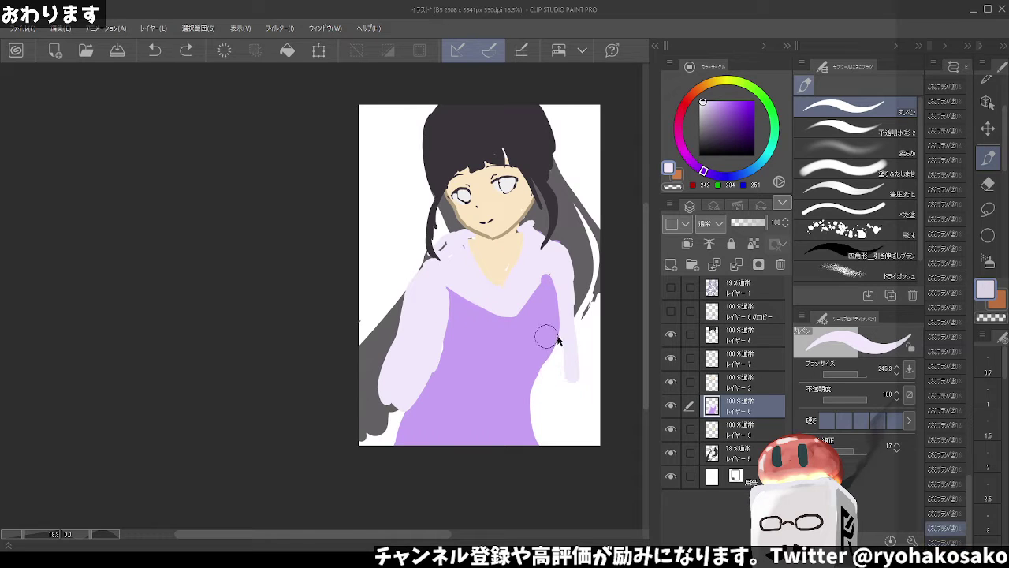
key([)
mouse_move(558, 344)
mouse_down()
mouse_move(562, 395)
mouse_move(554, 378)
mouse_up()
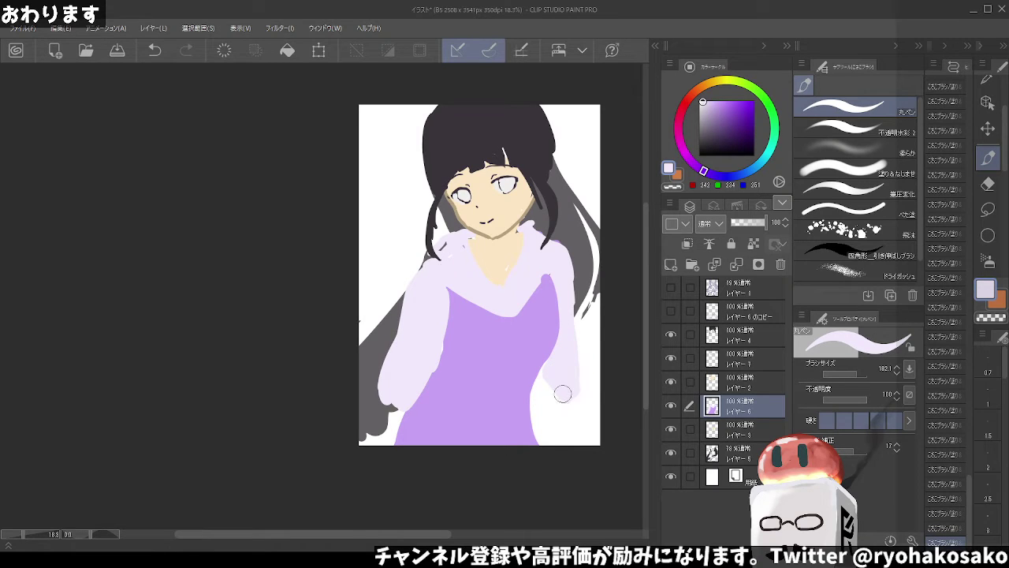
Widen the left sleeve's lavender fill outward and show the hidden hand sketch layer
key(ctrl+z)
alt+click(448, 337)
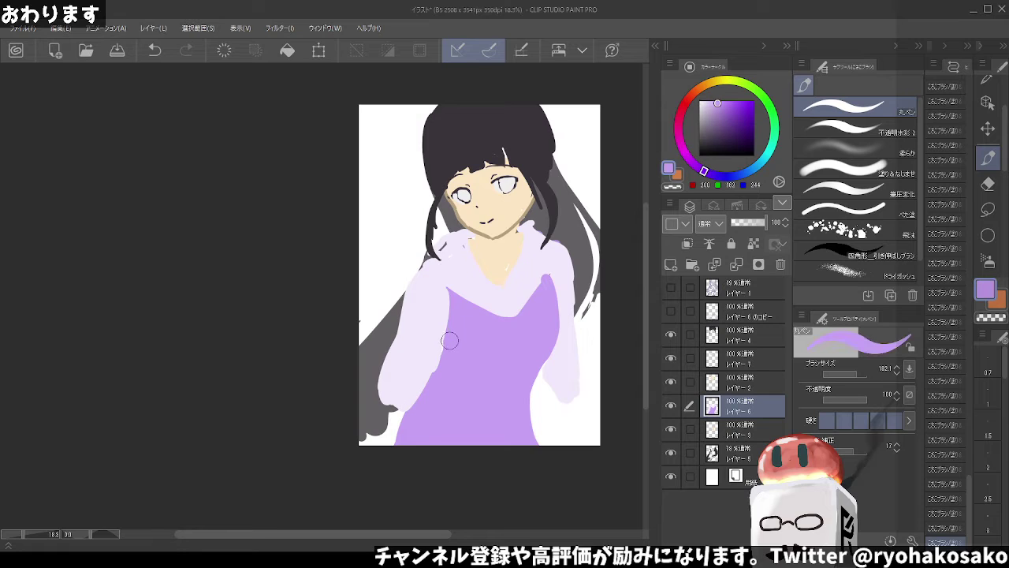
alt+click(446, 333)
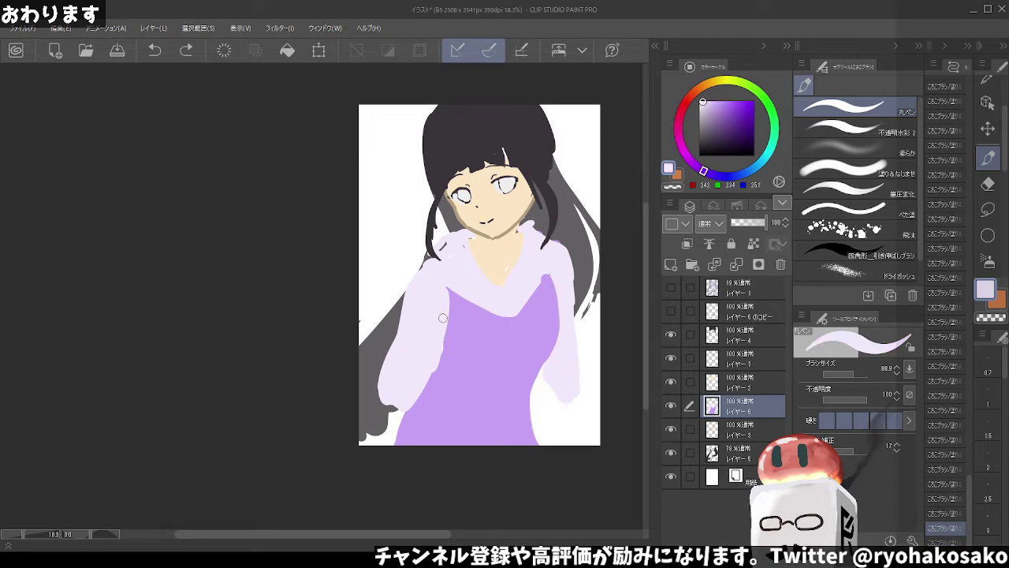
click(407, 408)
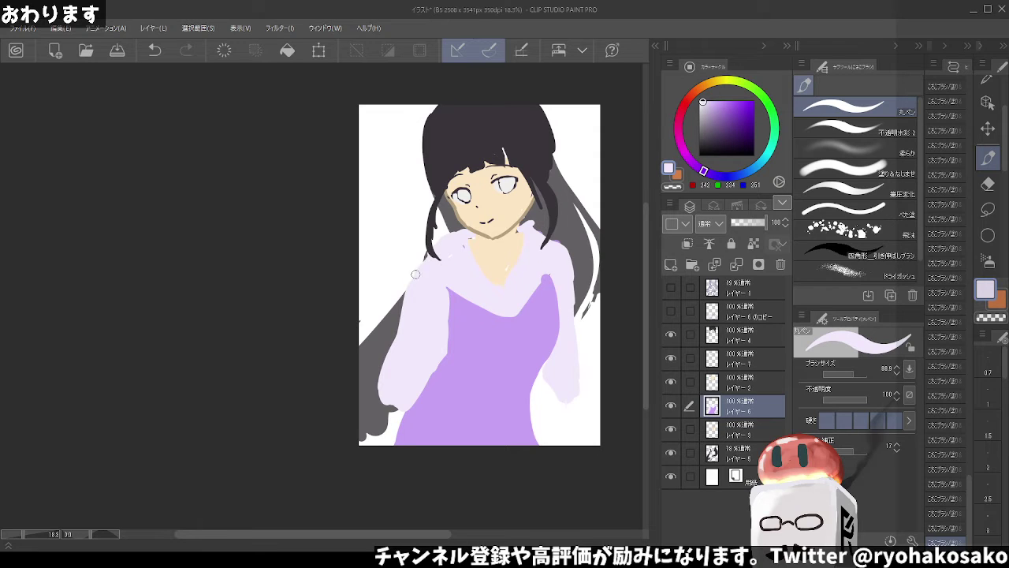
drag(416, 274, 395, 344)
drag(422, 282, 440, 283)
key(bracketleft)
click(671, 310)
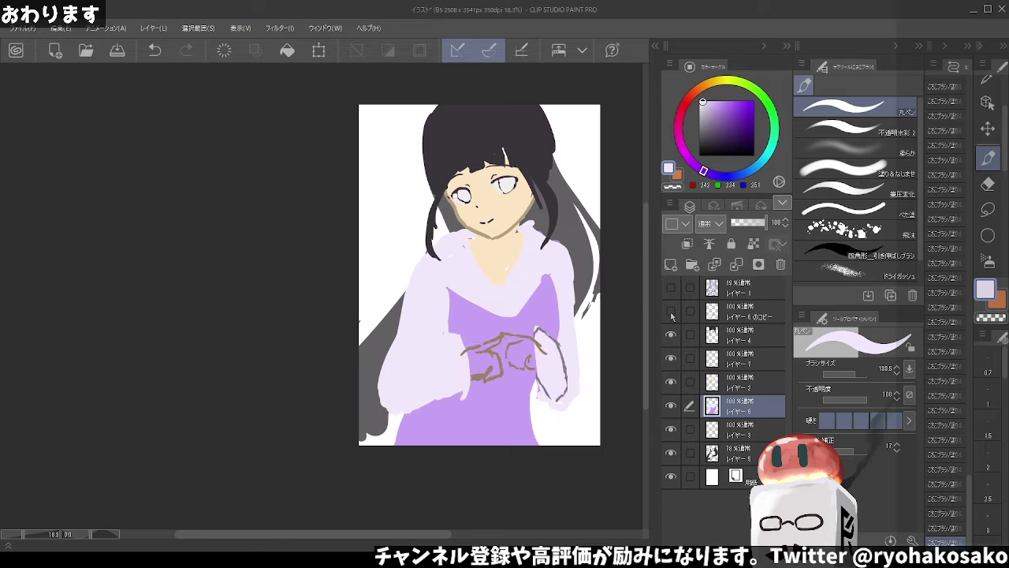
Toggle the hand sketch layer's visibility to compare, leaving it shown
click(671, 311)
click(670, 313)
click(671, 313)
click(674, 316)
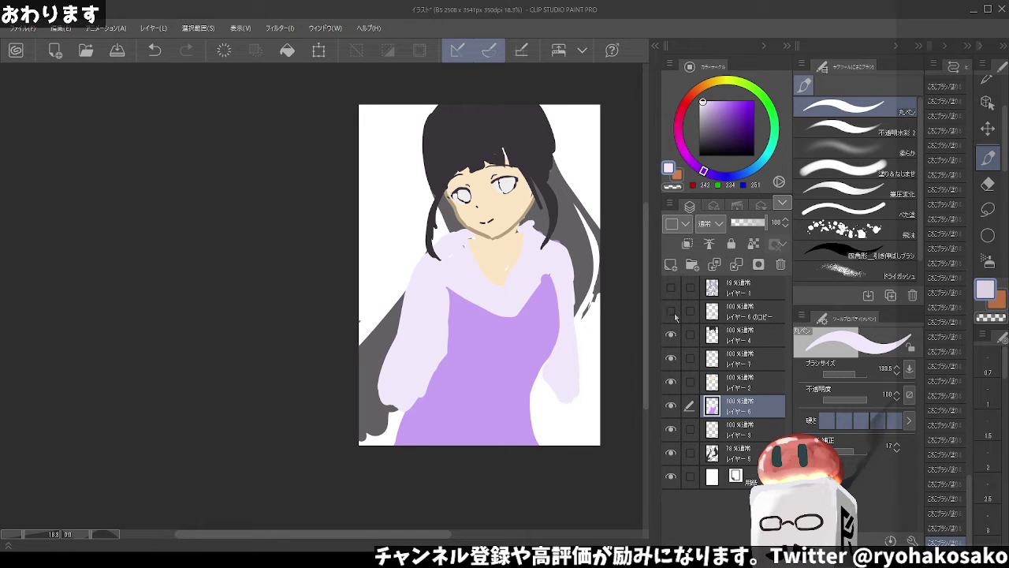
click(672, 312)
Nudge the hand sketch slightly into position with the Move tool, then hide the long grey hair layer
click(987, 128)
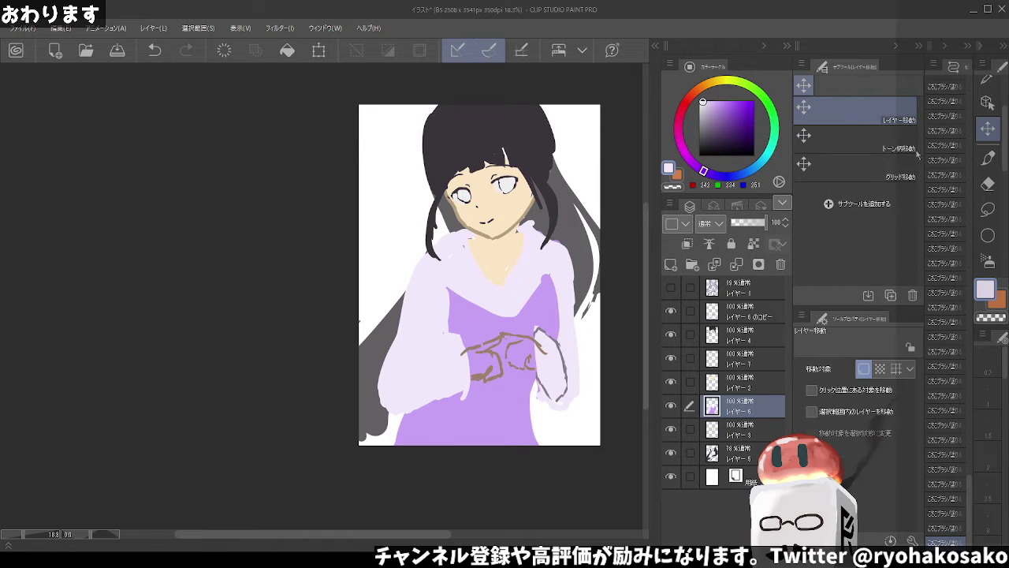
mouse_move(539, 357)
mouse_down()
mouse_move(552, 355)
mouse_move(558, 369)
mouse_up()
key(ctrl+z)
ctrl+shift+click(556, 359)
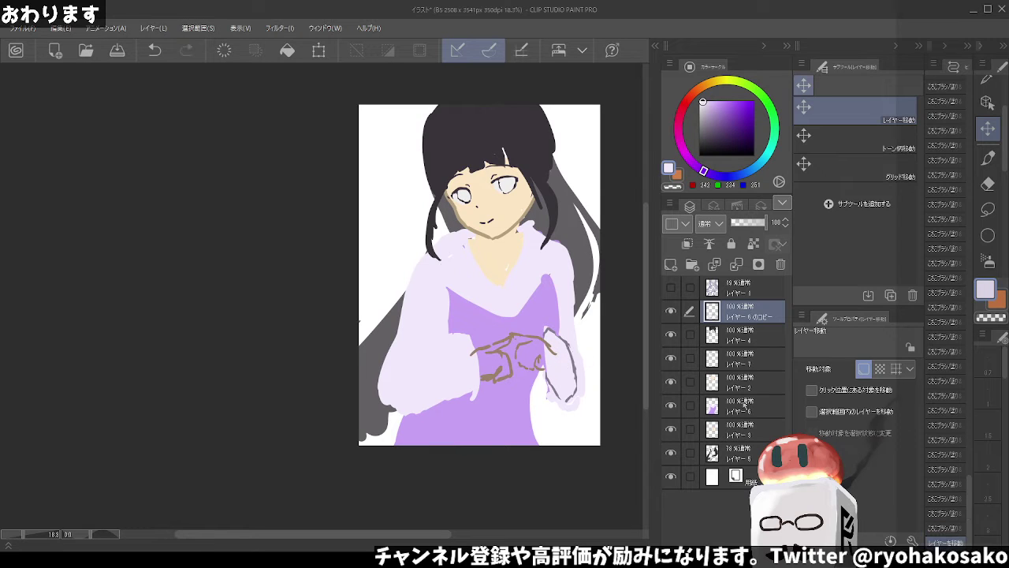
click(741, 407)
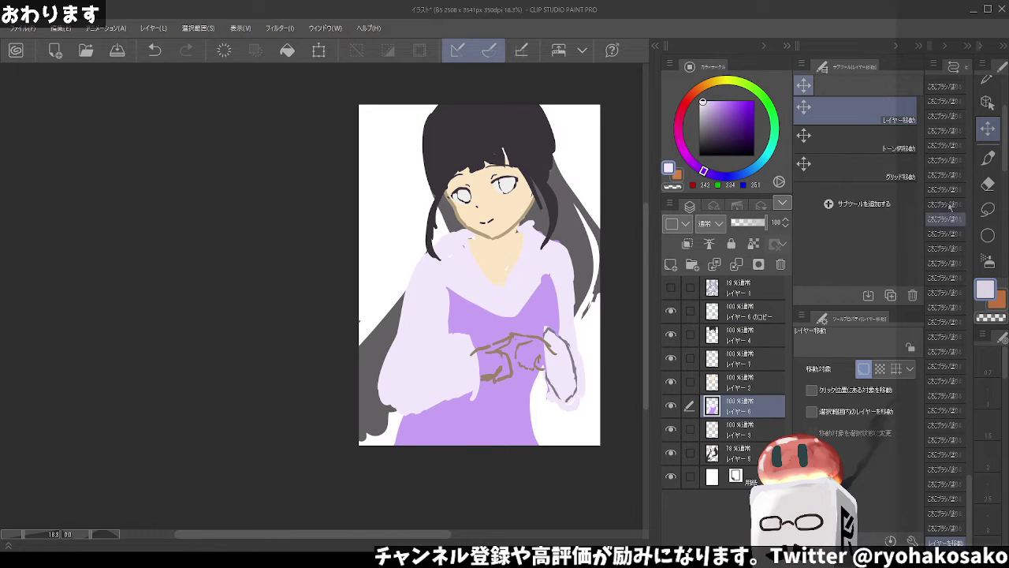
click(988, 160)
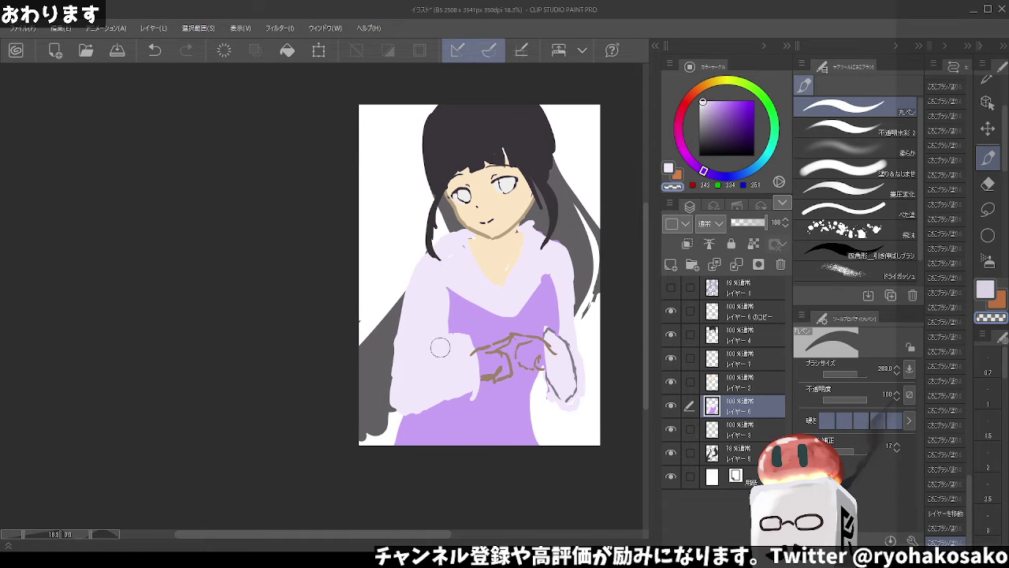
click(671, 452)
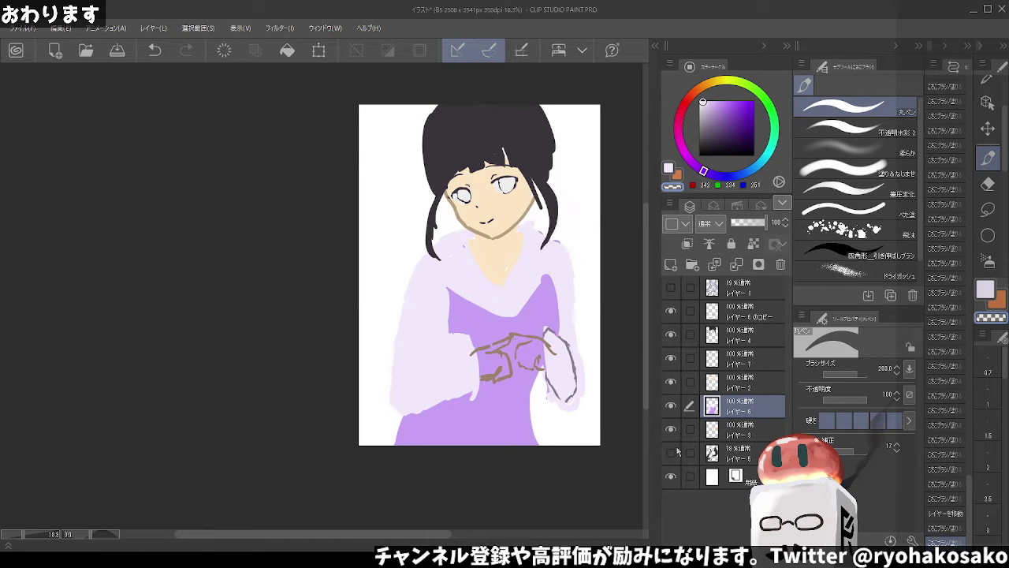
Group the layers from レイヤー6のコピー down to レイヤー5 into フォルダー1 and collapse it
click(734, 290)
click(735, 314)
shift+click(735, 450)
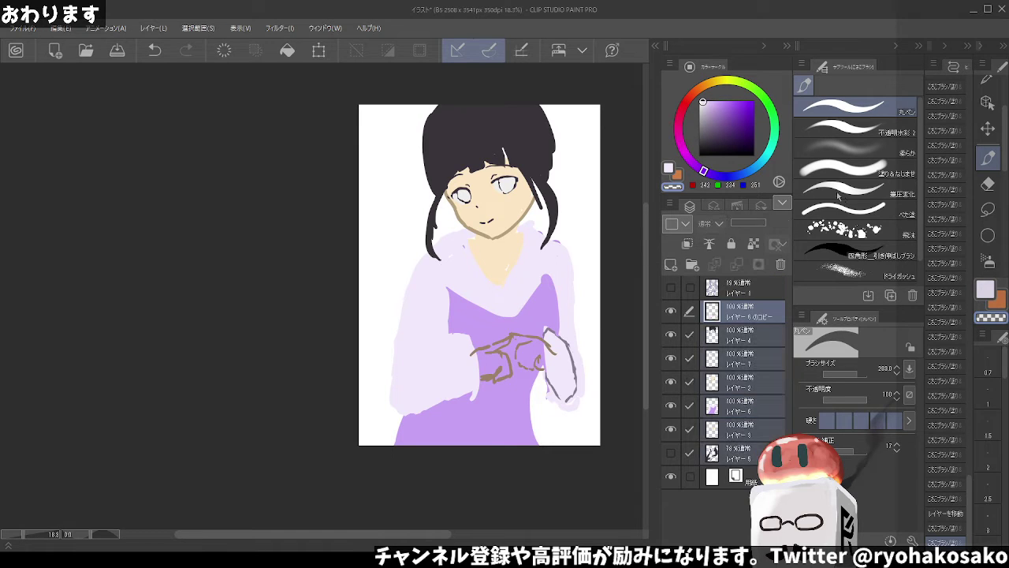
key(ctrl+g)
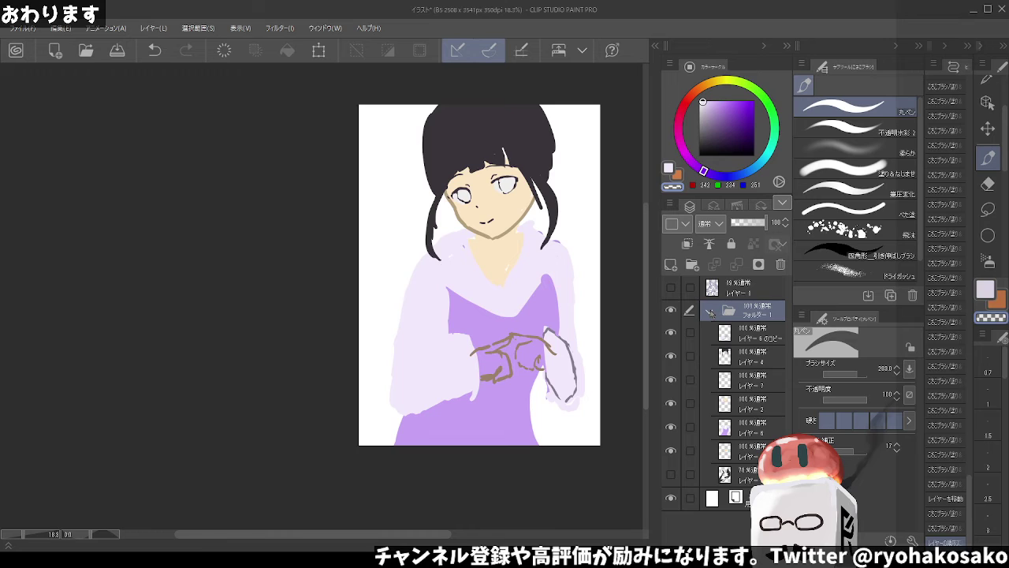
click(711, 312)
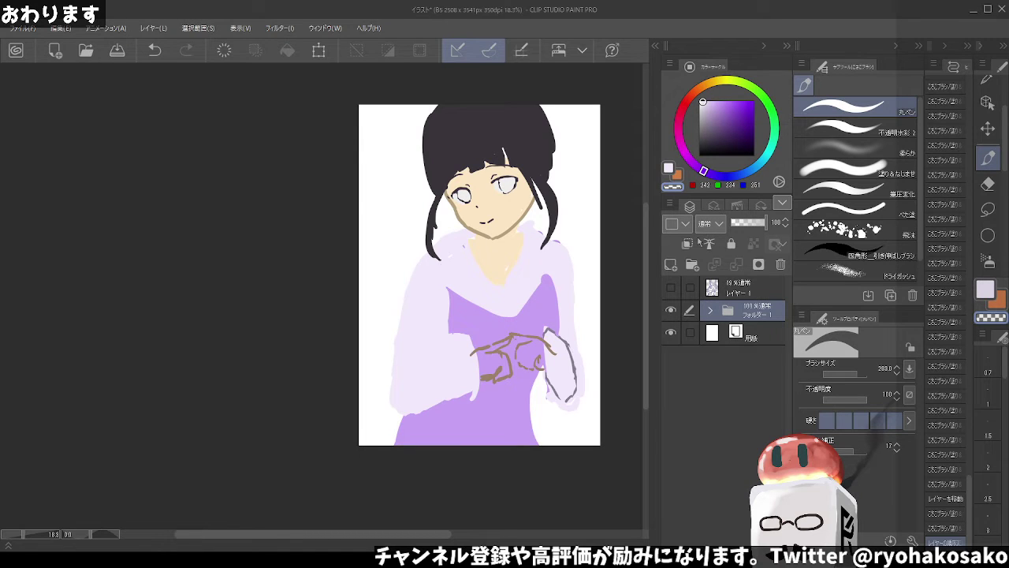
Shift フォルダー1's whole figure slightly downward with the Move Layer tool
click(710, 259)
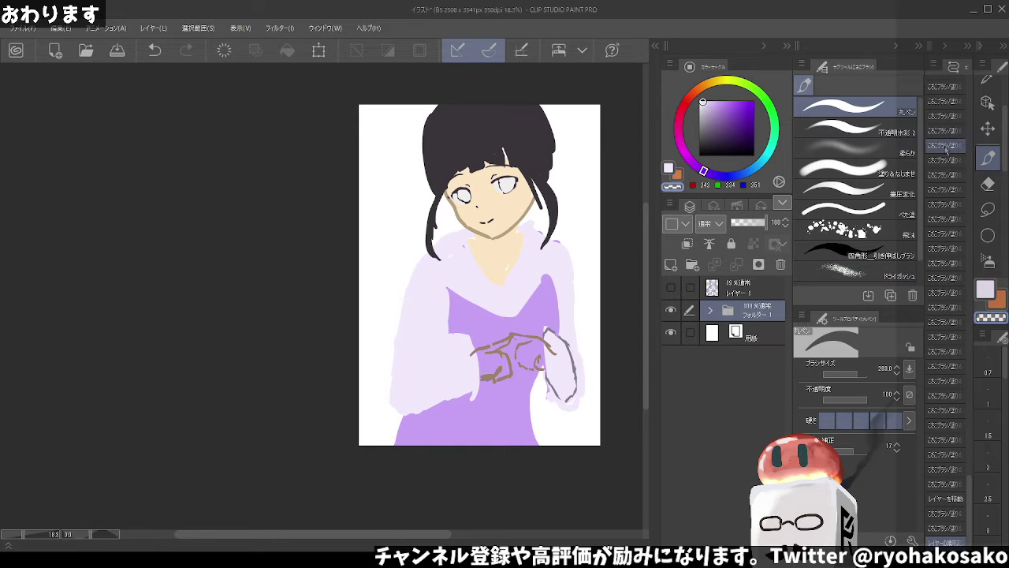
click(988, 128)
drag(476, 268, 509, 286)
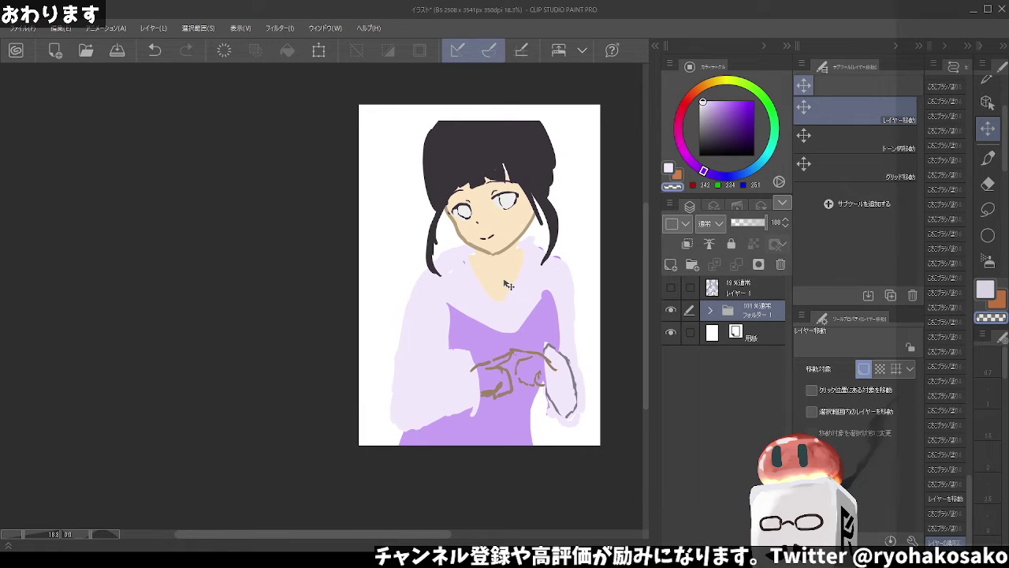
drag(508, 286, 509, 284)
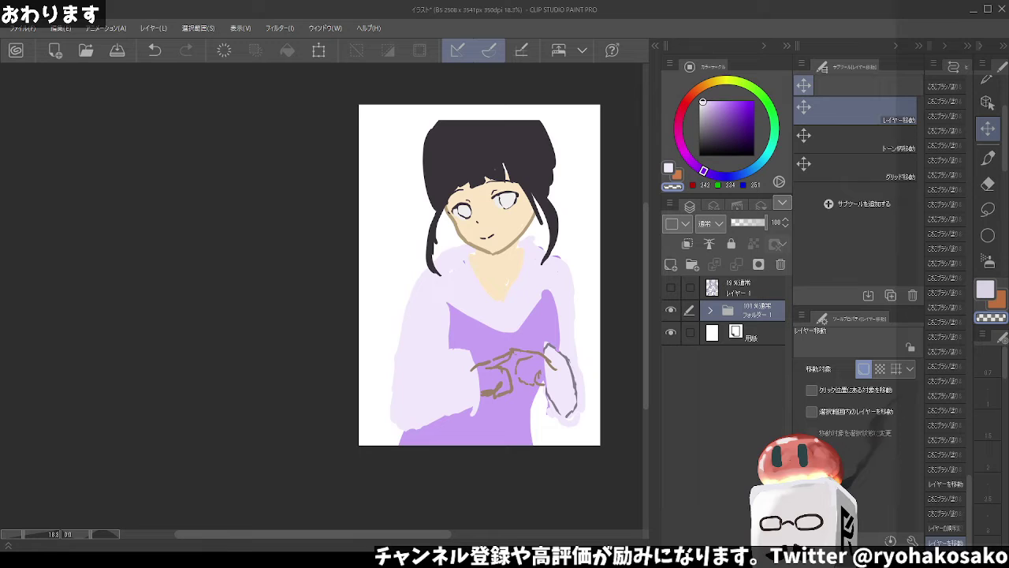
Expand the folder, select the hand sketch layer, and test-erase it before undoing
click(709, 310)
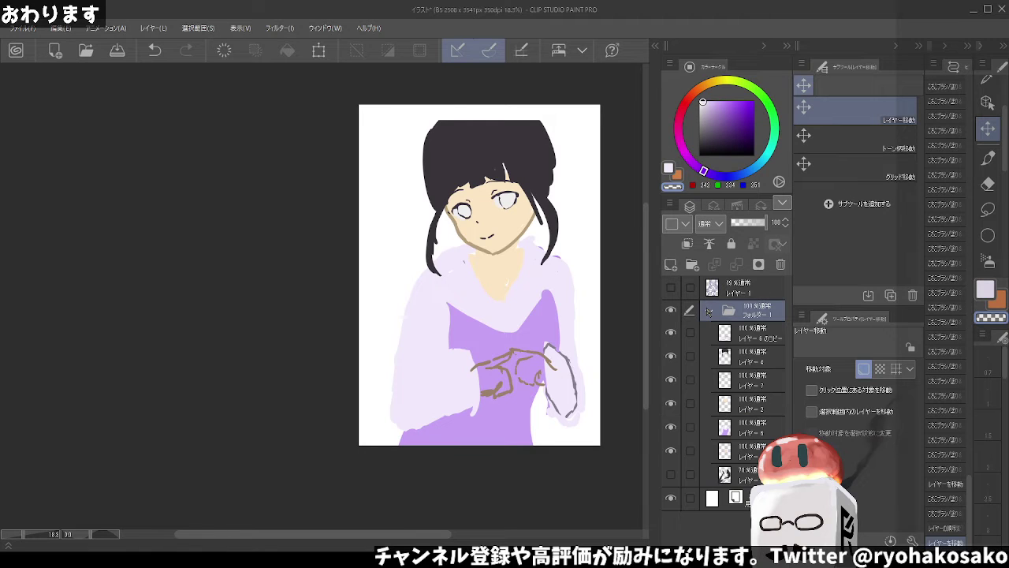
click(740, 333)
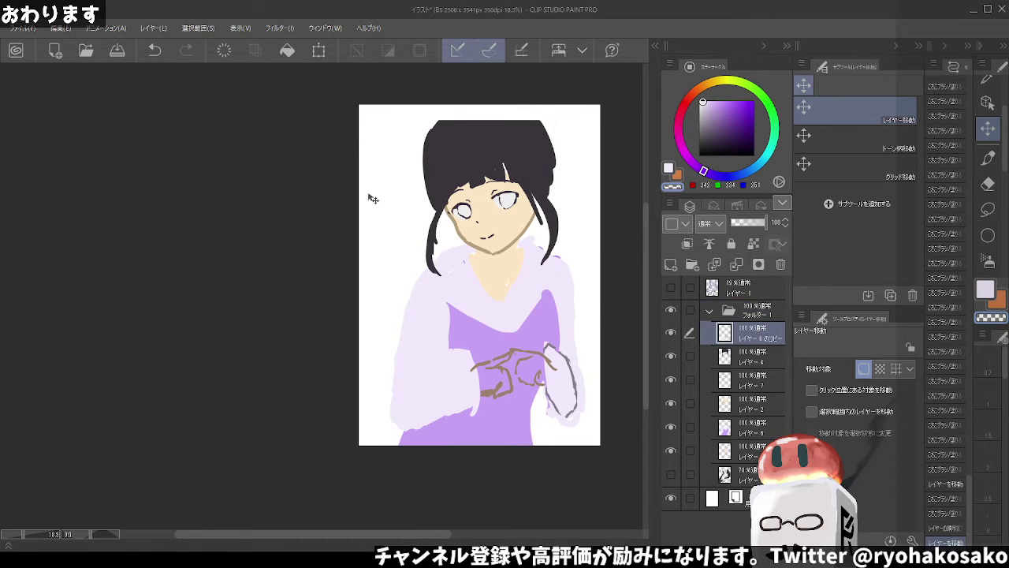
click(985, 183)
mouse_move(505, 347)
mouse_down()
mouse_move(485, 379)
mouse_move(533, 354)
mouse_up()
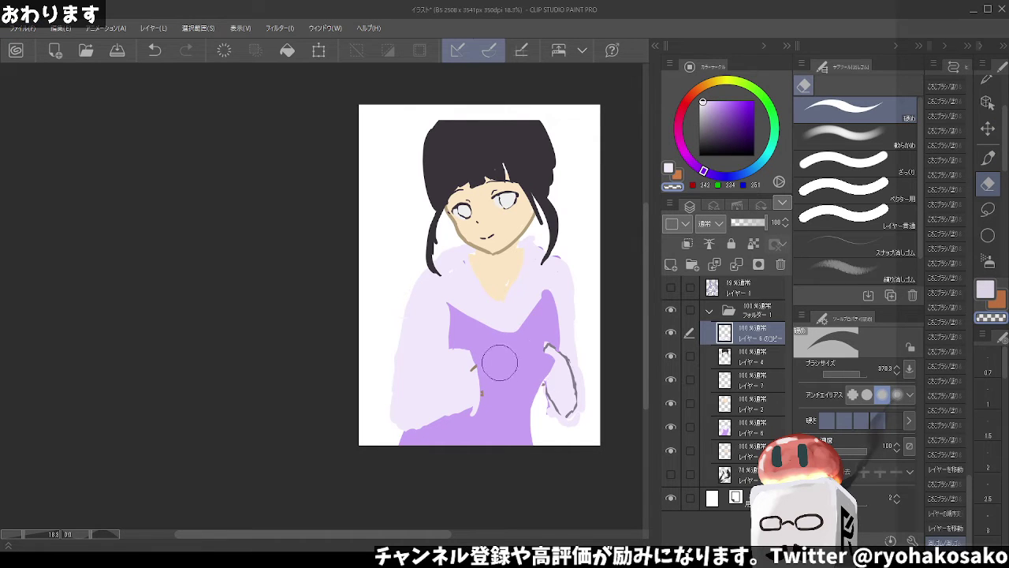
key(ctrl+z)
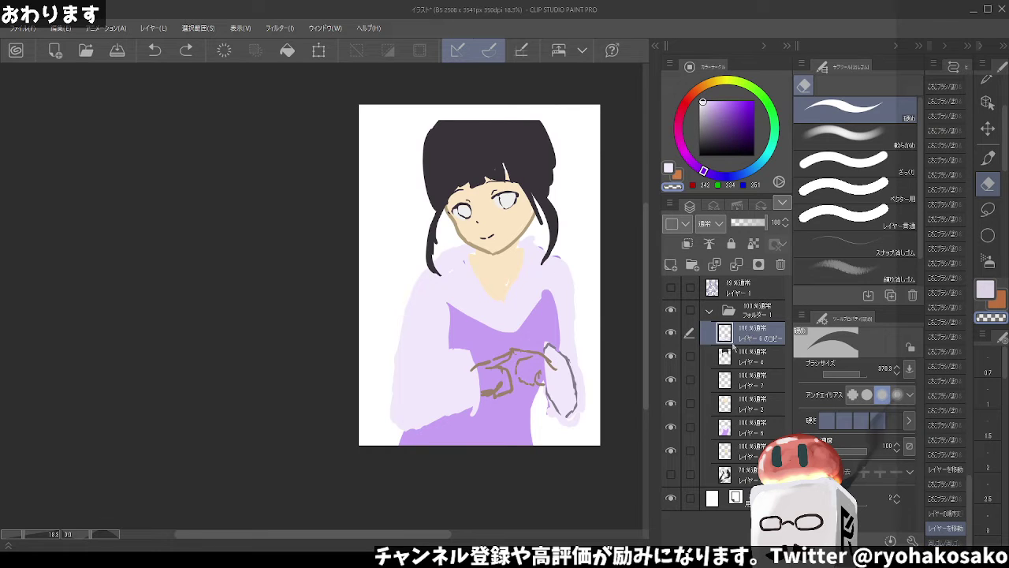
Duplicate the hand sketch layer, hide the original, and erase most sketch lines on the copy
key(ctrl+v)
click(683, 361)
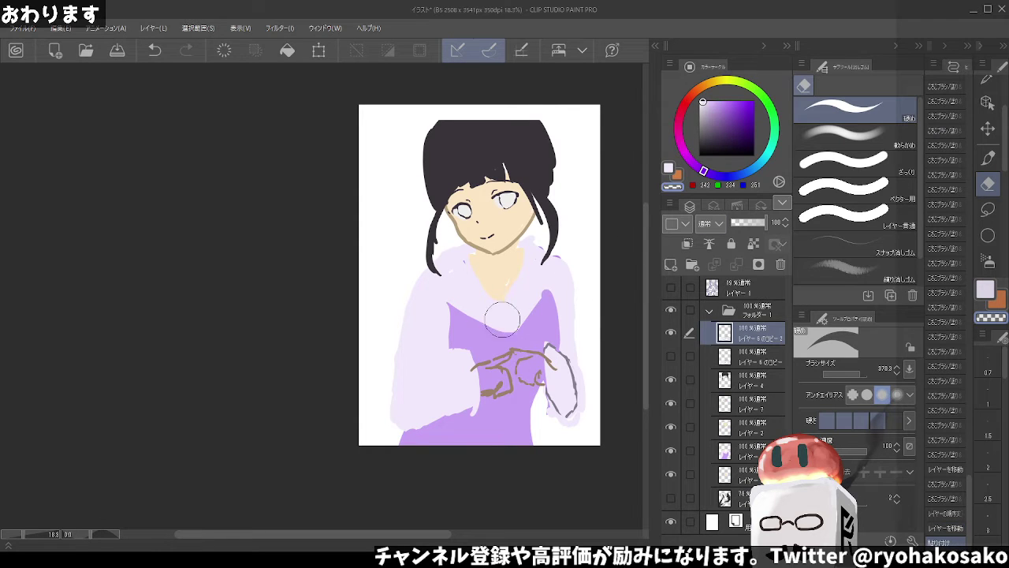
mouse_move(485, 367)
mouse_down()
mouse_move(505, 394)
mouse_move(527, 361)
mouse_up()
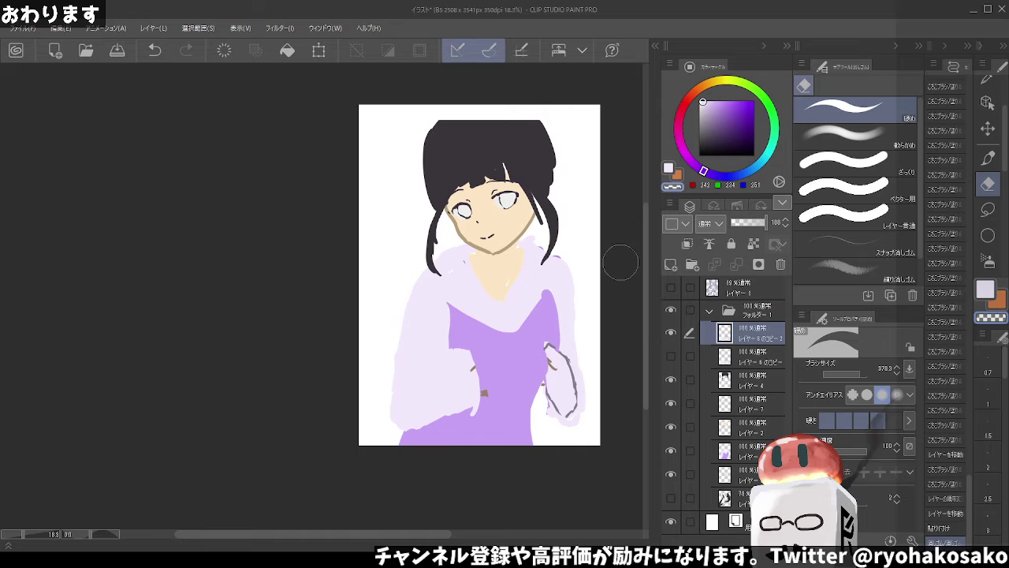
Step back the last eraser stroke and eyedrop the brown hand-outline colour
alt+click(557, 361)
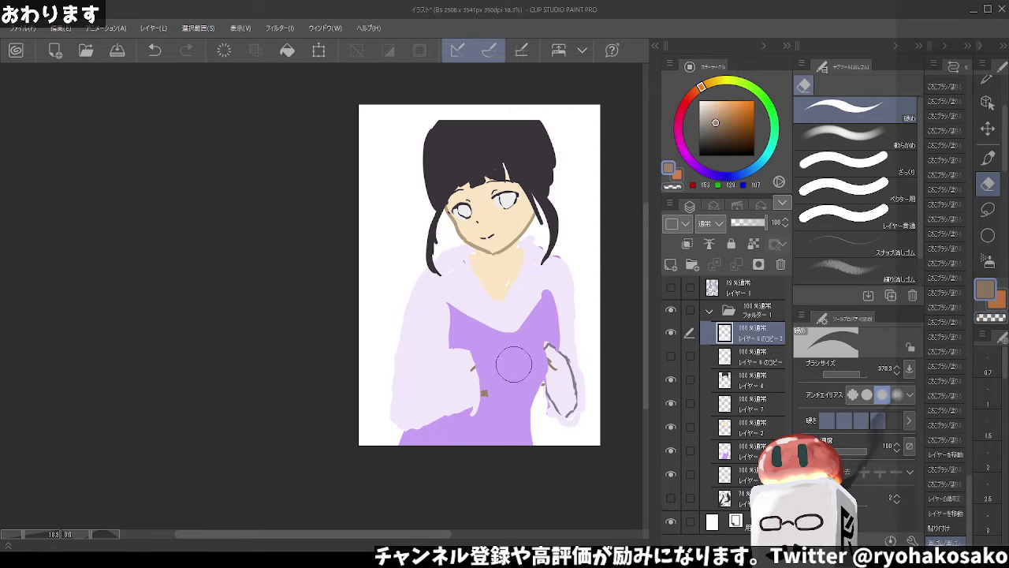
alt+click(556, 366)
click(541, 359)
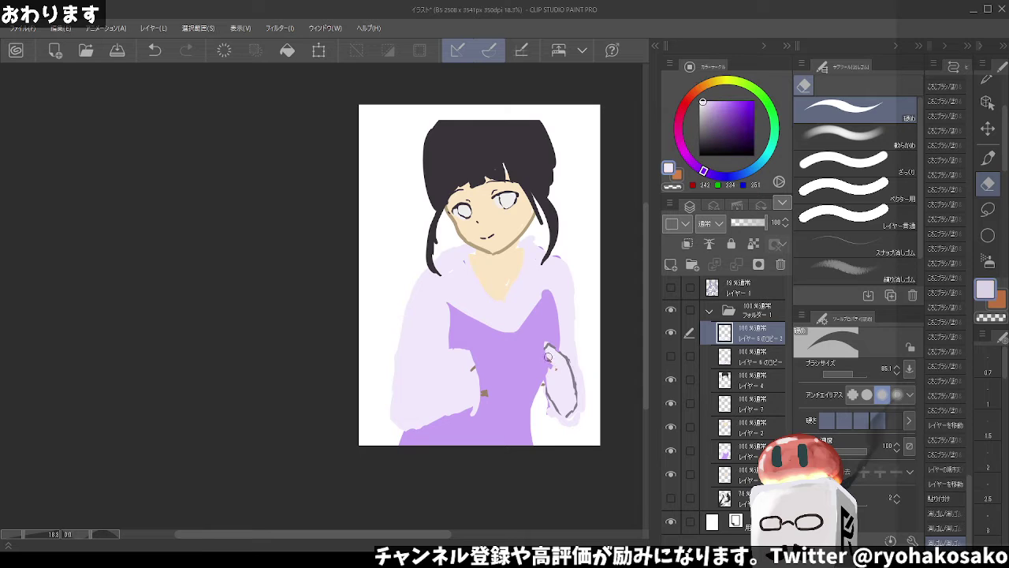
key(ctrl+z)
key(ctrl+z)
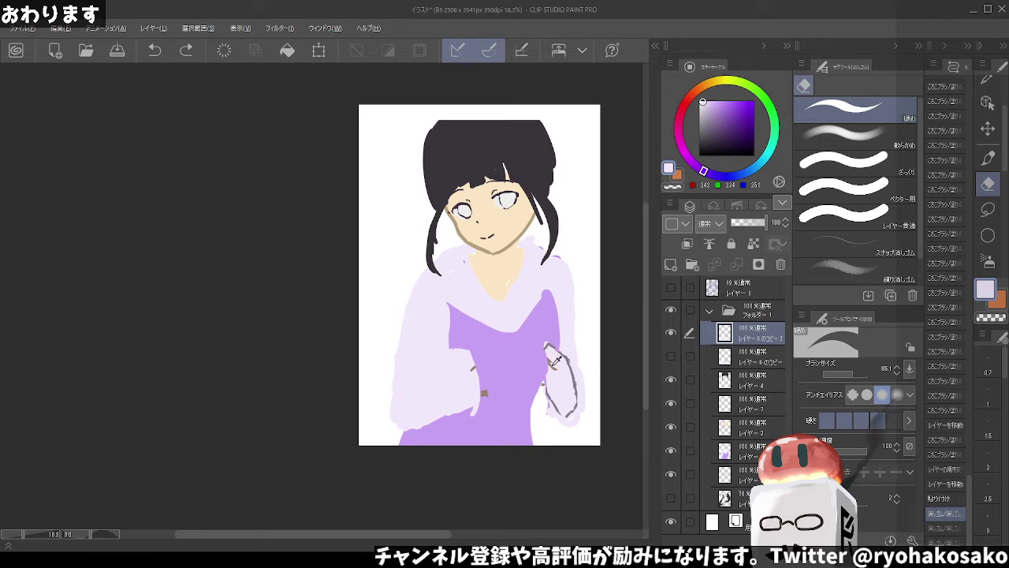
alt+click(555, 363)
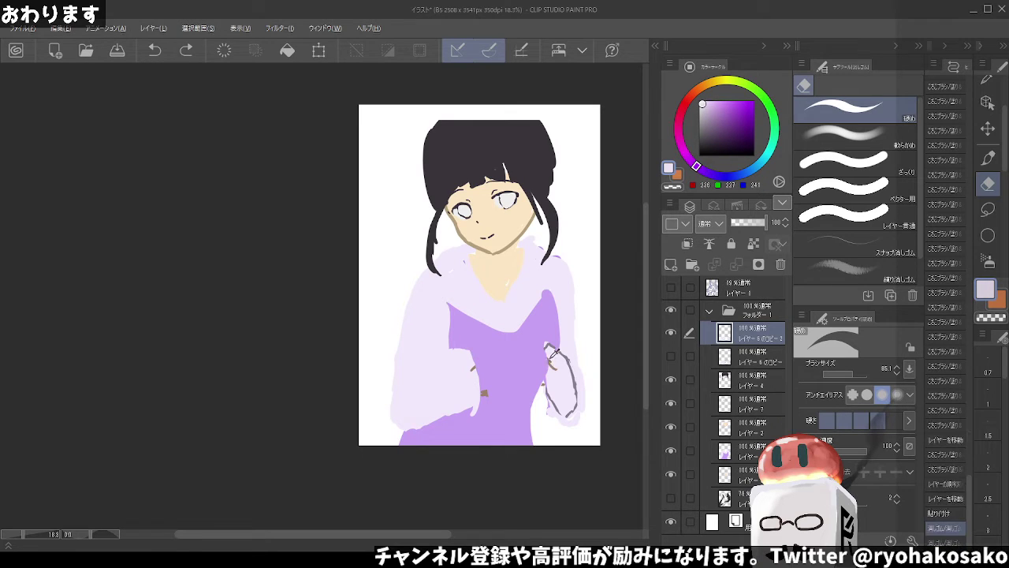
alt+click(555, 359)
With a smaller brown pen, extend the hand line and add a short stroke on the dress
key(p)
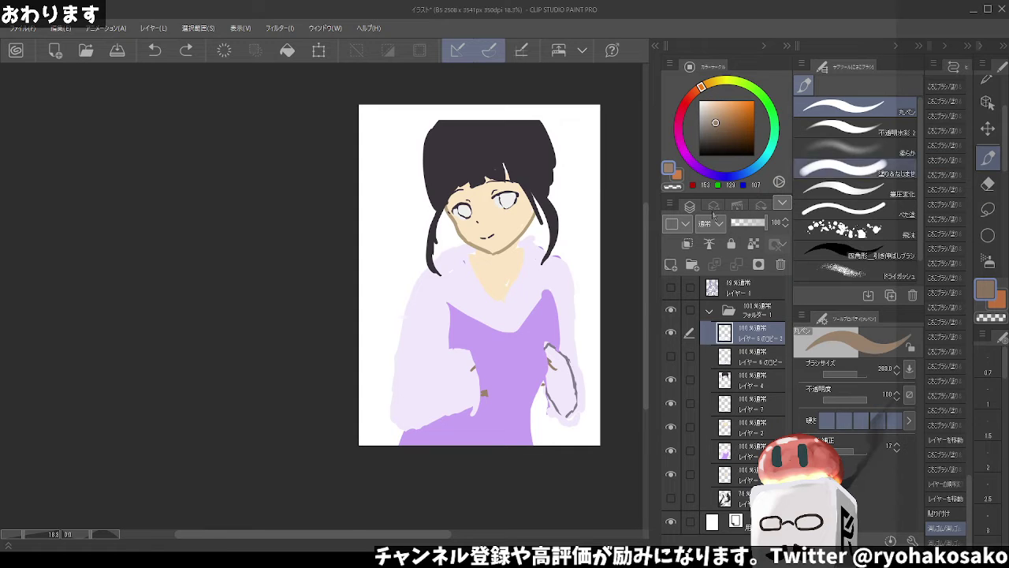
mouse_move(539, 350)
mouse_down()
mouse_move(550, 356)
mouse_move(523, 344)
mouse_up()
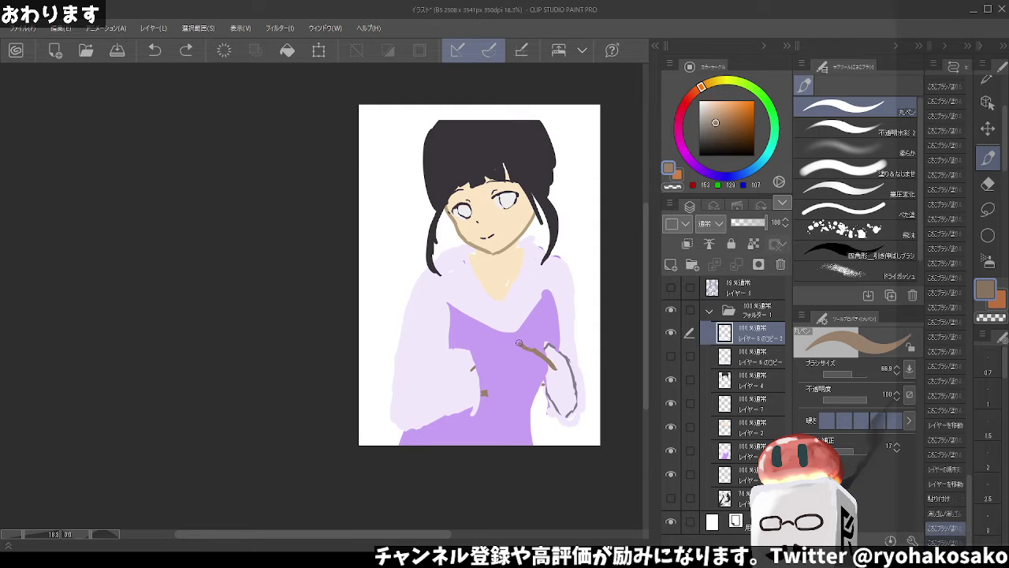
key(ctrl+z)
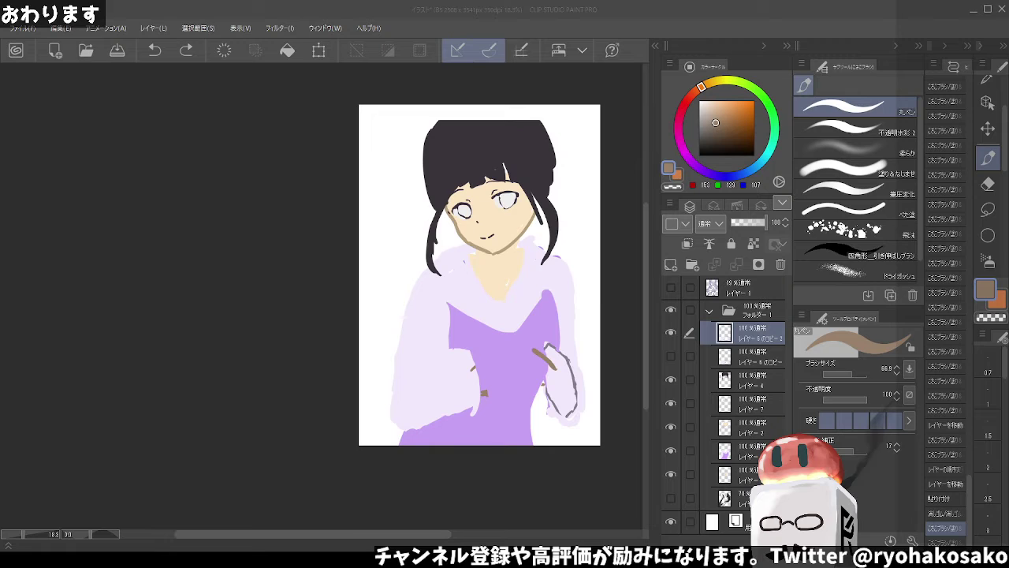
click(534, 5)
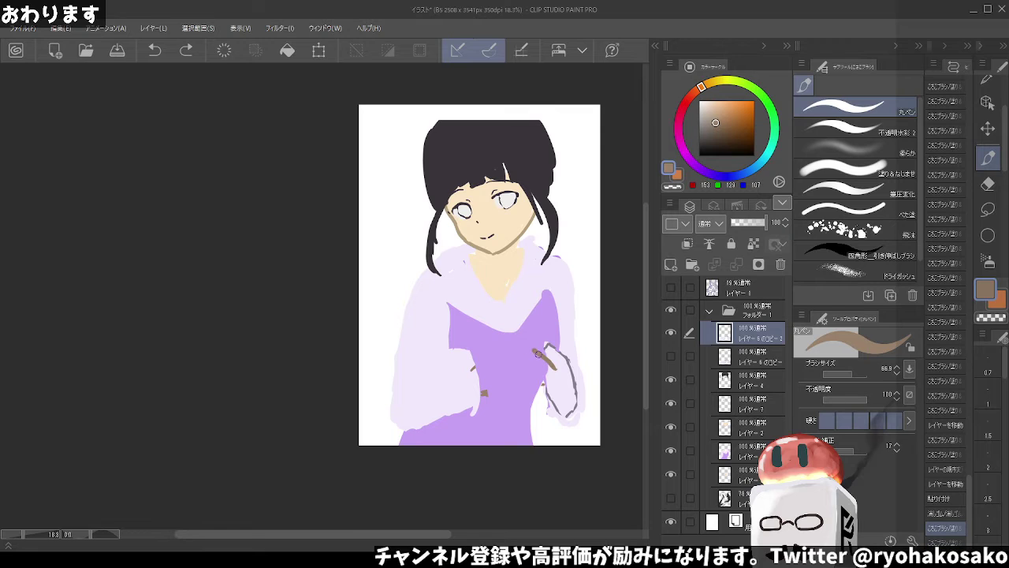
mouse_move(537, 353)
mouse_down()
mouse_move(520, 347)
mouse_move(558, 374)
mouse_up()
key(c)
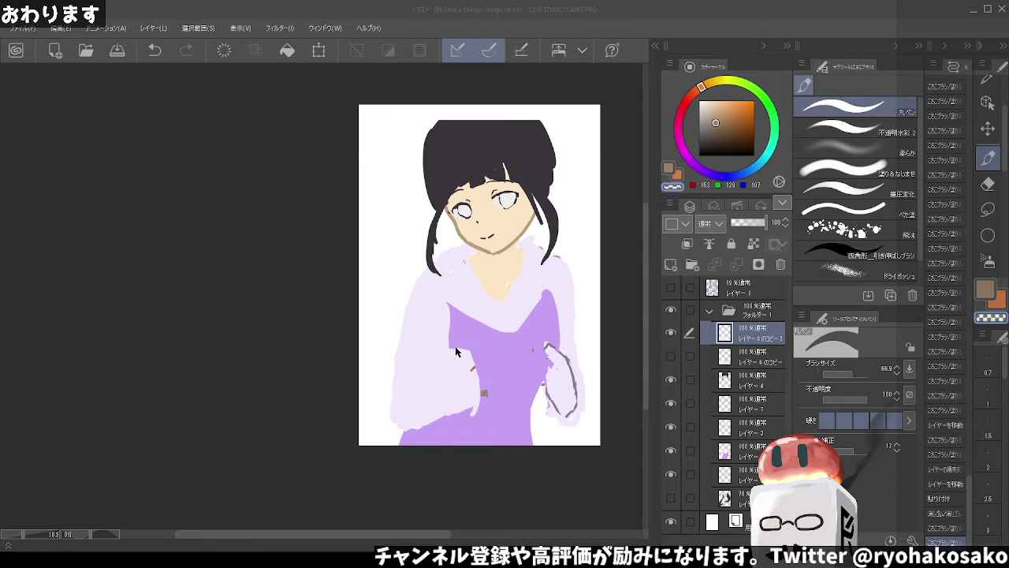
drag(480, 386, 520, 407)
Draw the hand's left edge and curving finger line, ending with a brown loop around the hands
drag(545, 368, 541, 399)
mouse_move(503, 369)
mouse_down()
mouse_move(532, 358)
mouse_move(542, 381)
mouse_move(523, 396)
mouse_up()
key(ctrl+z)
key(ctrl+z)
key(ctrl+z)
key(ctrl+y)
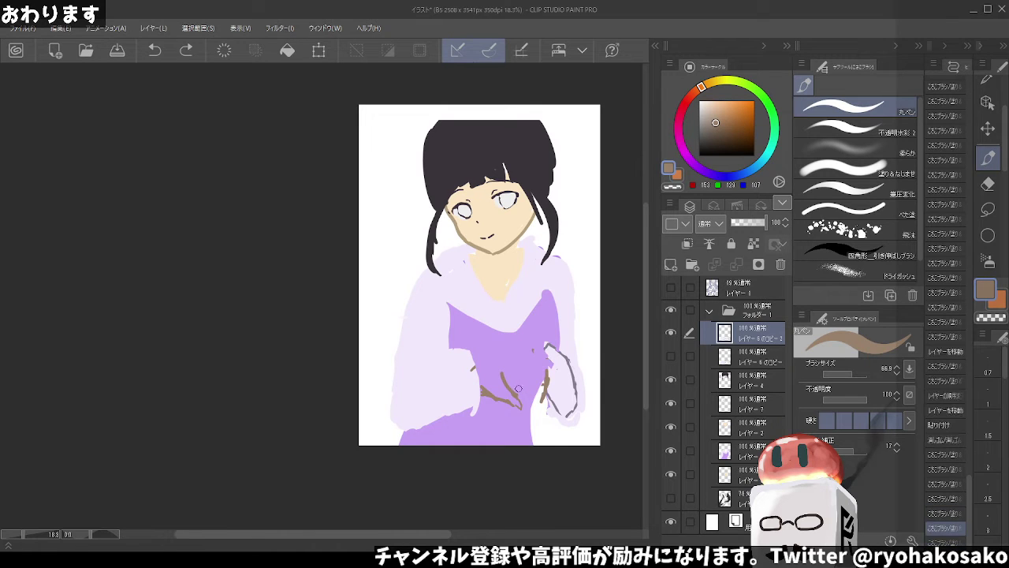
key(ctrl+z)
mouse_move(522, 396)
mouse_down()
mouse_move(503, 377)
mouse_move(528, 398)
mouse_move(511, 393)
mouse_up()
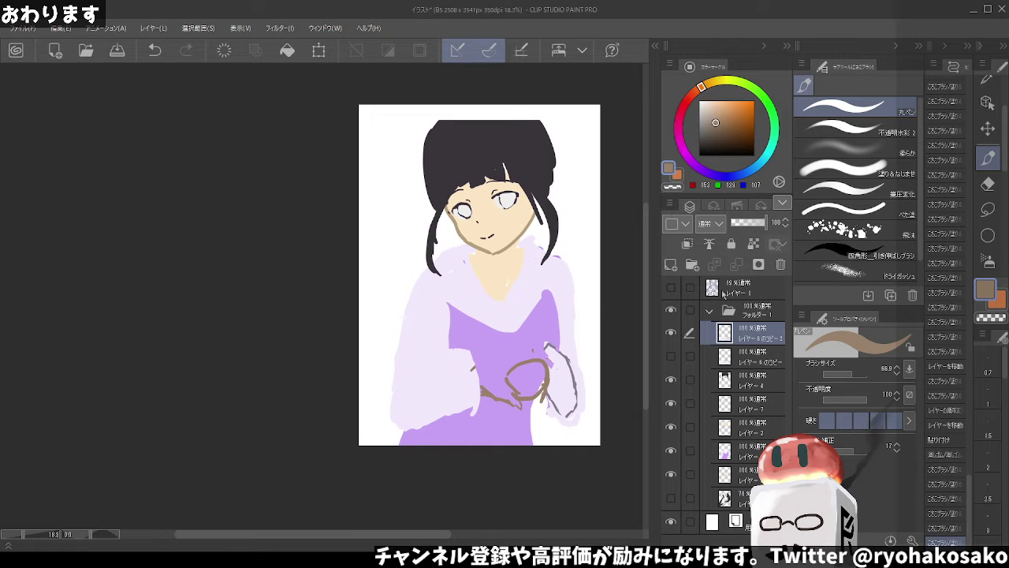
Paint a green blob inside the brown loop at the chest
drag(749, 96, 770, 108)
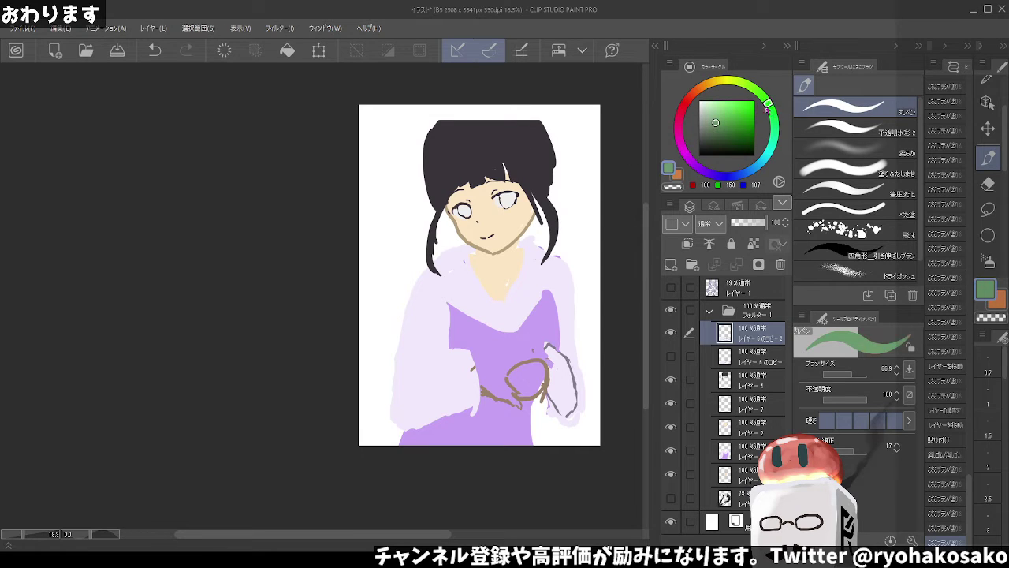
click(743, 133)
mouse_move(527, 377)
mouse_down()
mouse_move(516, 371)
mouse_move(535, 377)
mouse_move(524, 395)
mouse_move(517, 390)
mouse_move(532, 380)
mouse_move(527, 371)
mouse_up()
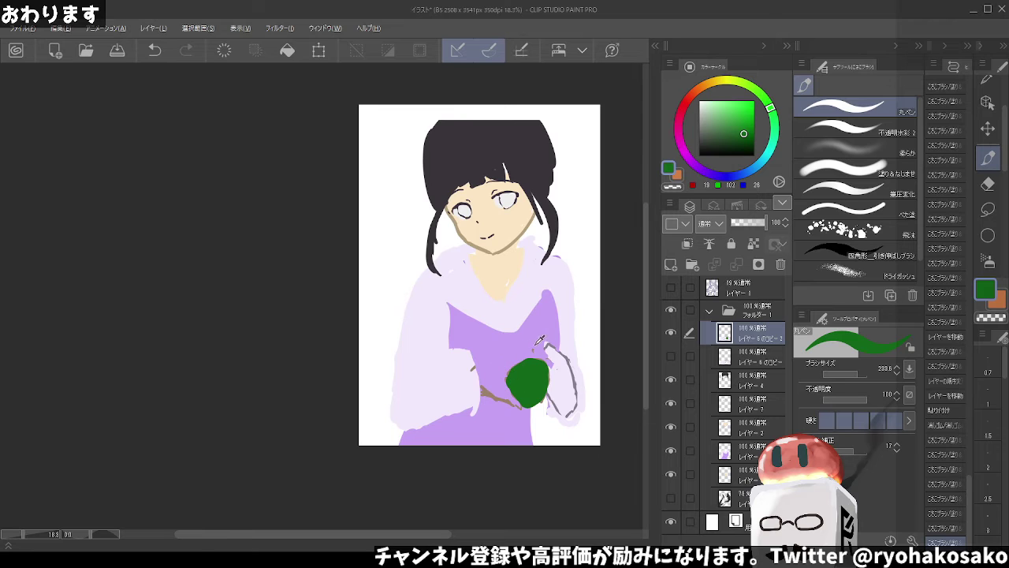
Touch up the brown hand outline around the leaf with a smaller brush
alt+click(492, 391)
key(bracketleft)
key(bracketleft)
key(bracketleft)
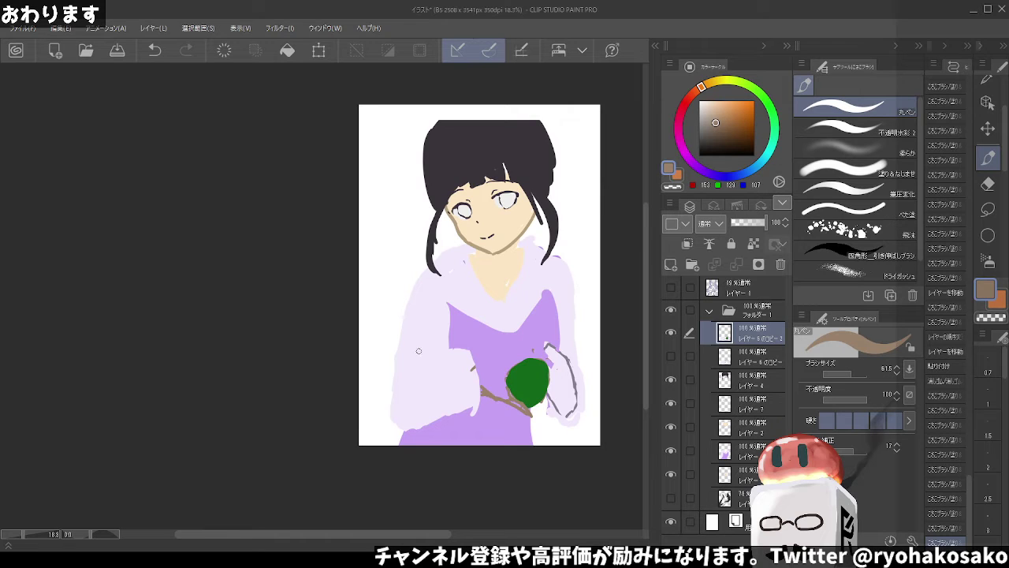
drag(481, 372, 520, 371)
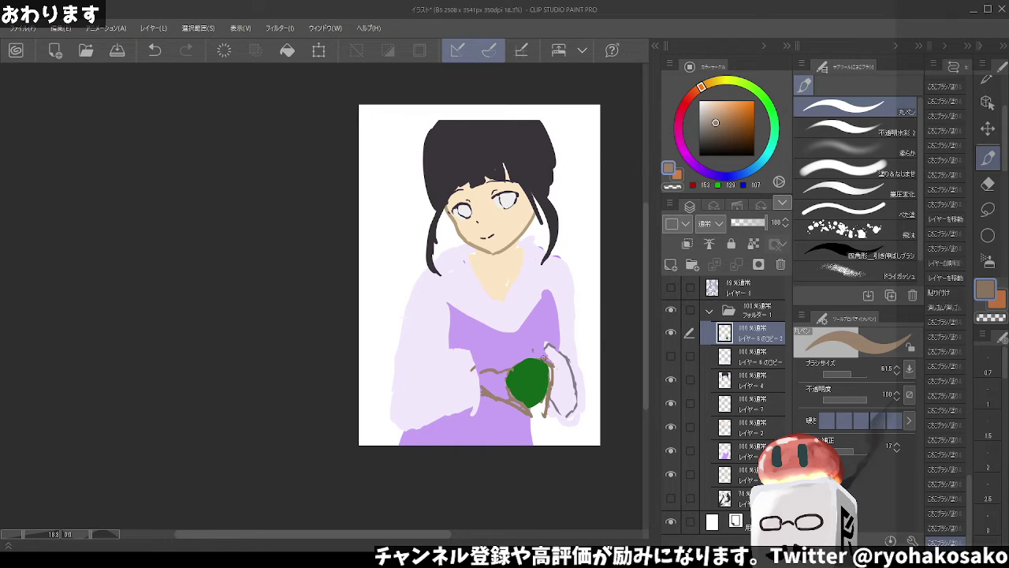
key(ctrl+z)
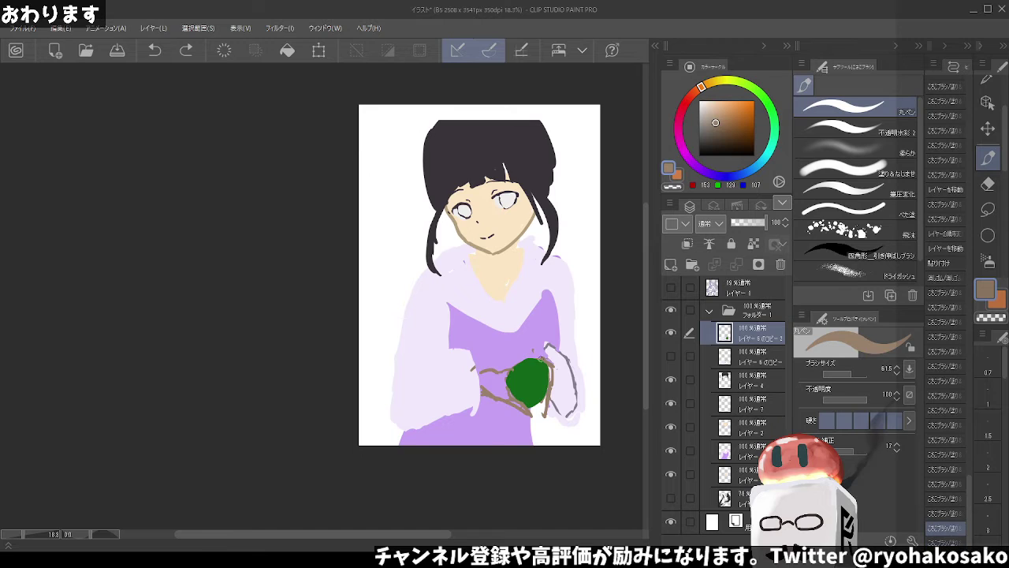
click(523, 360)
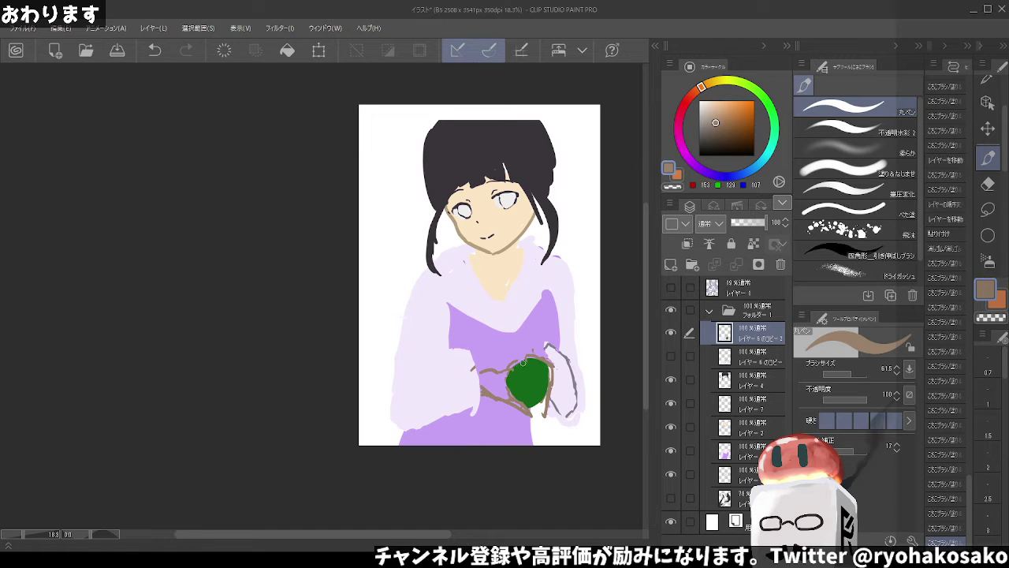
click(561, 375)
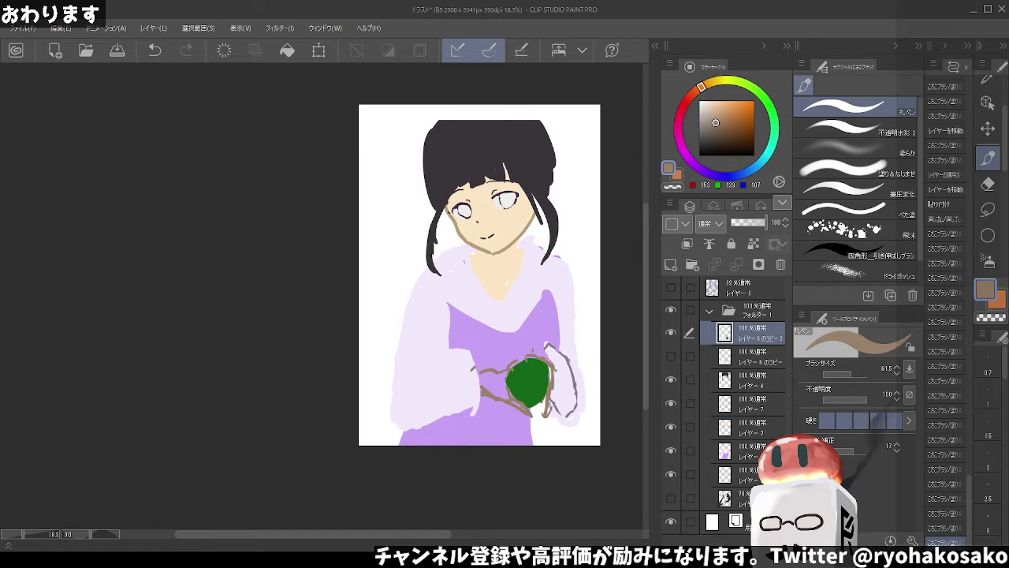
Add a dark green stroke across the leaf using a colour sampled from it
alt+click(537, 371)
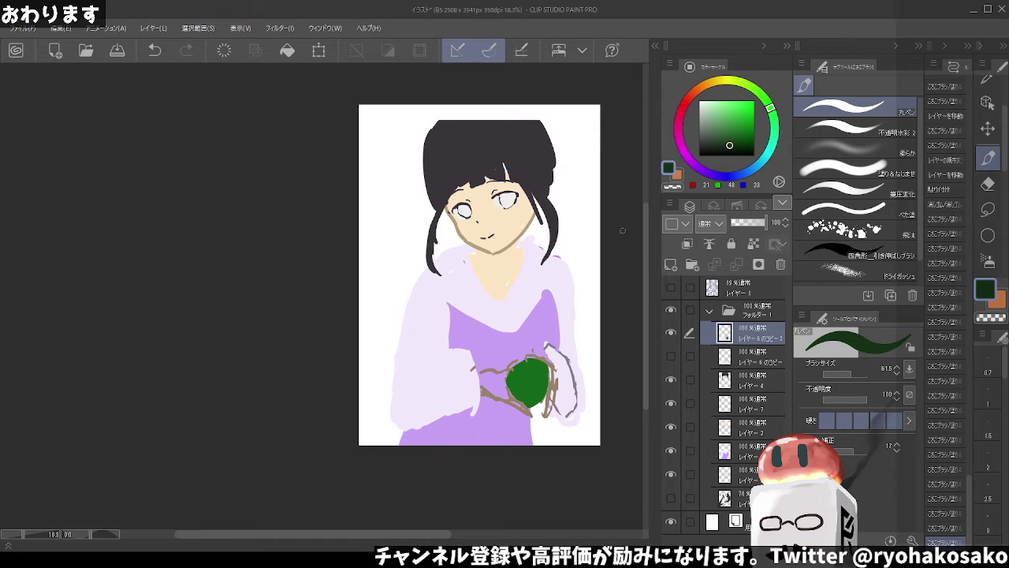
mouse_move(548, 369)
mouse_down()
mouse_move(530, 384)
mouse_move(509, 380)
mouse_move(514, 400)
mouse_move(540, 387)
mouse_move(545, 398)
mouse_up()
alt+click(524, 394)
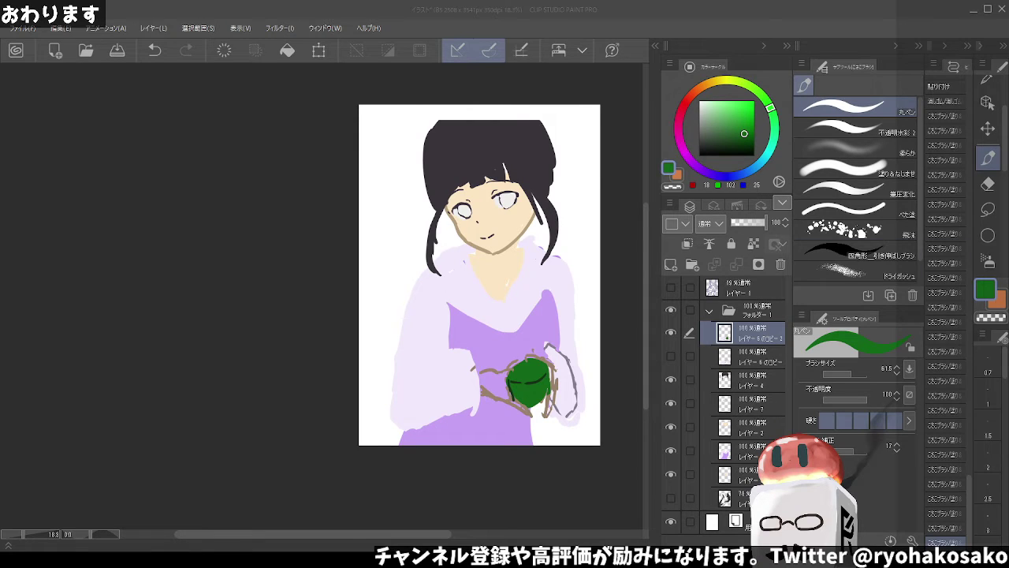
click(488, 4)
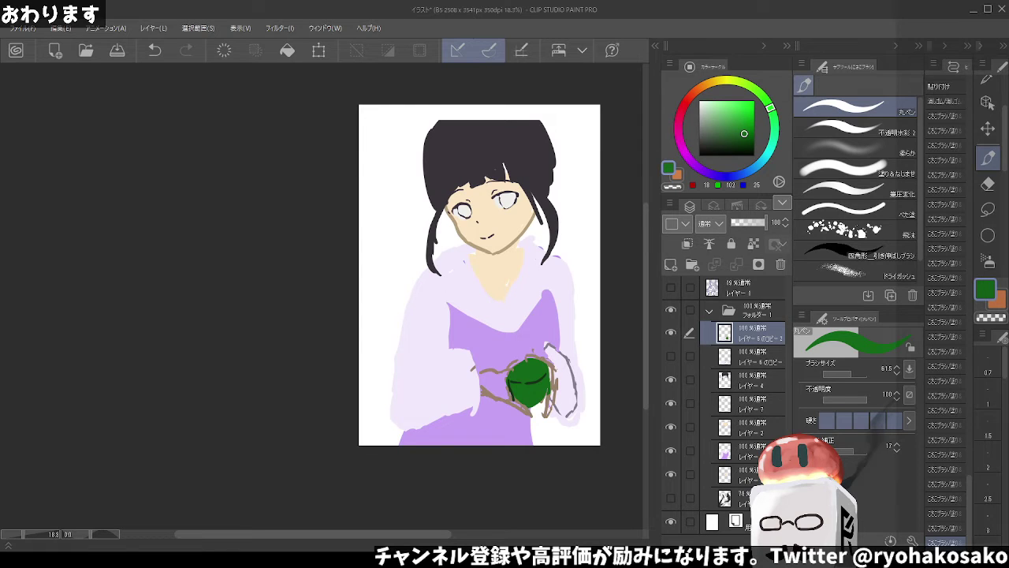
Hide and delete the green leaf layer, then restore it with undo
click(671, 332)
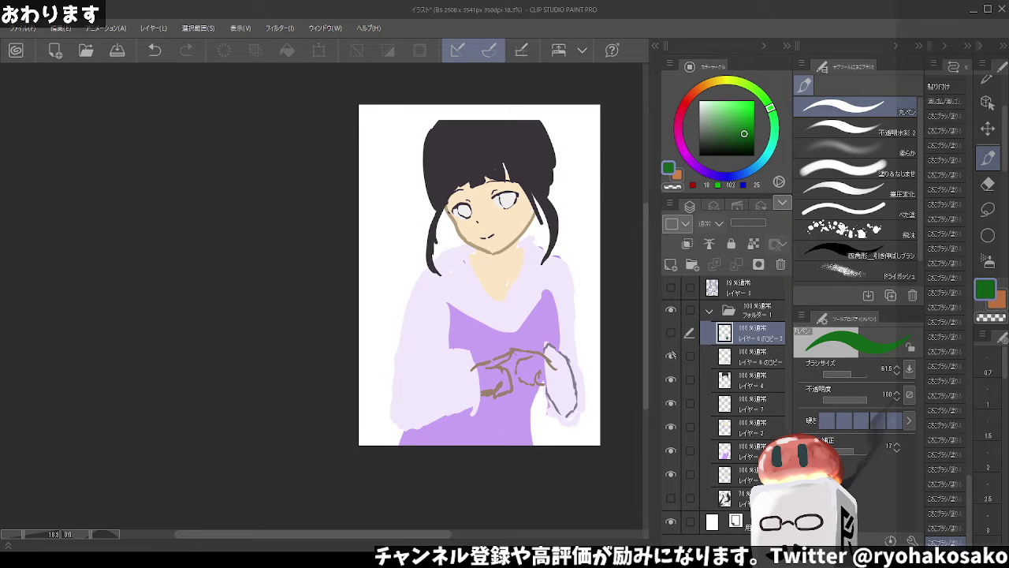
click(750, 356)
click(780, 332)
click(780, 265)
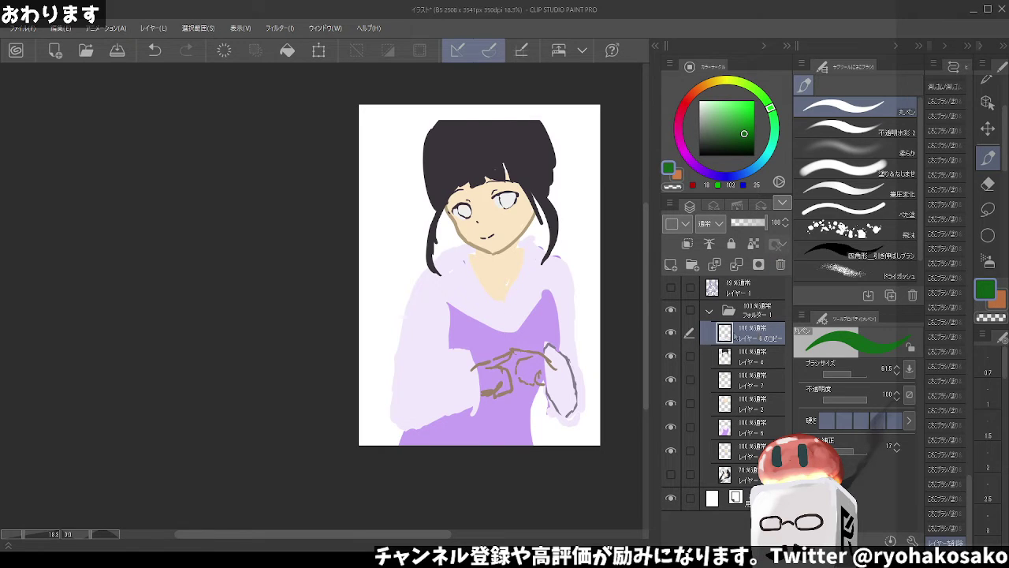
key(ctrl+z)
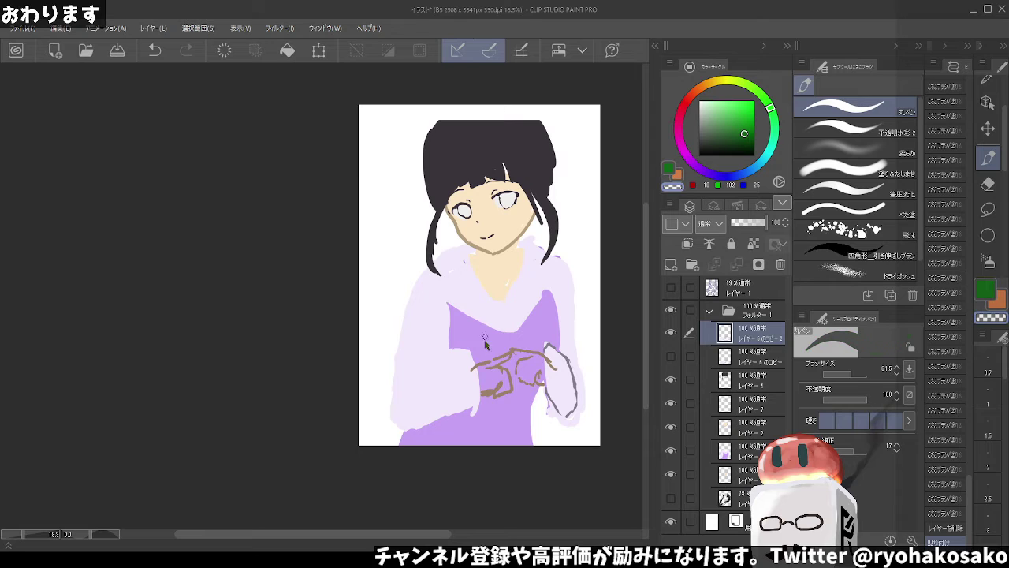
Erase most of the brown hand scribble and eyedrop the tan line colour
drag(485, 371, 518, 350)
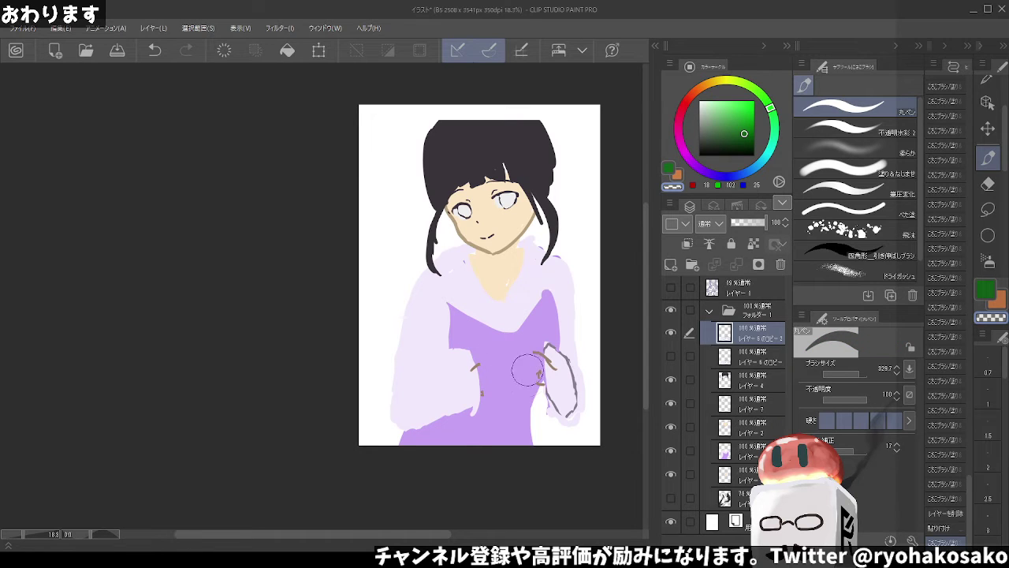
alt+click(538, 372)
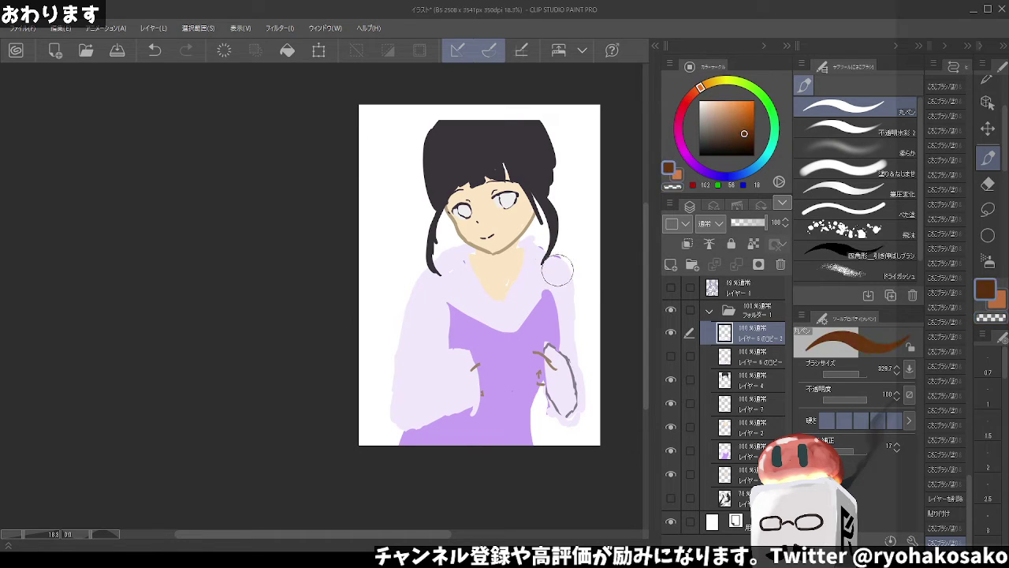
alt+click(483, 362)
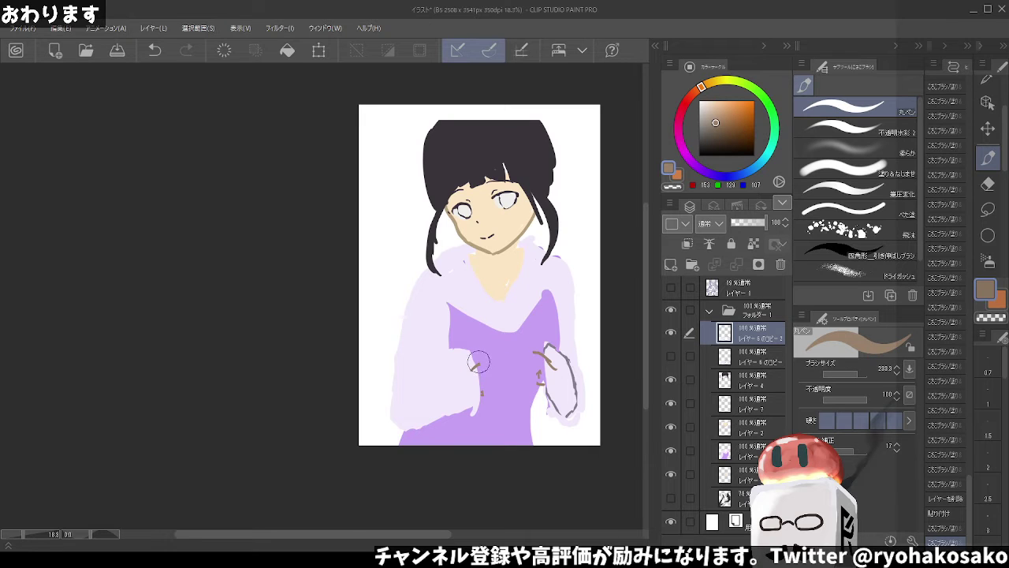
Sketch criss-crossing tan finger lines for the clasped hands with a smaller pen, redoing misdrawn strokes
drag(478, 362, 489, 359)
drag(481, 396, 524, 355)
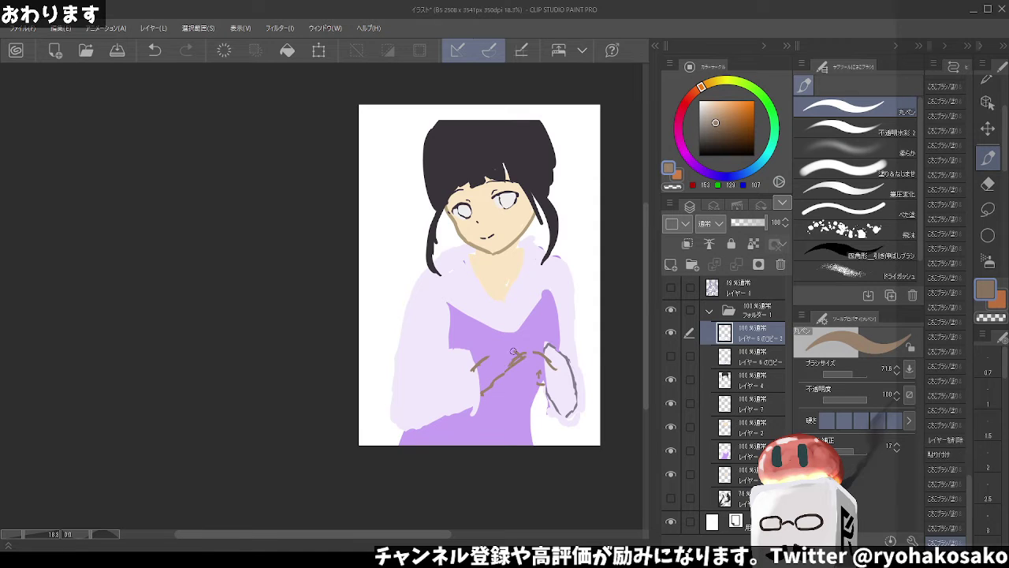
drag(516, 352, 502, 356)
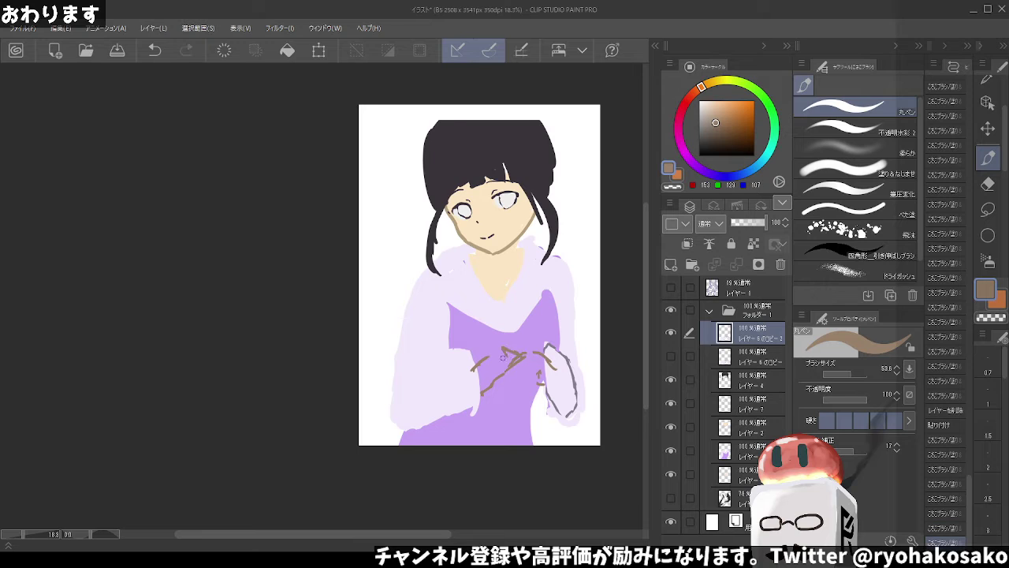
key(ctrl+z)
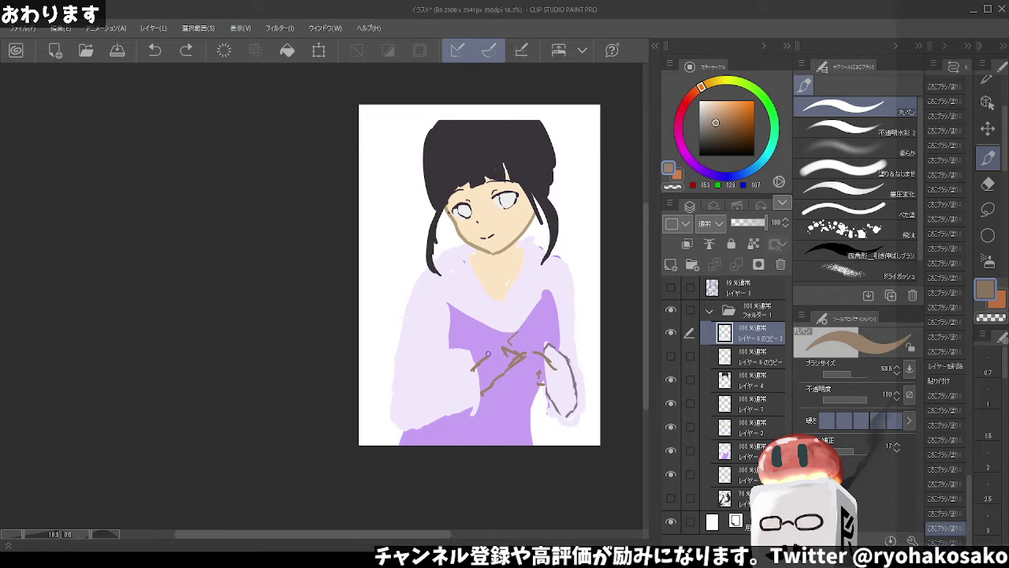
key(ctrl+z)
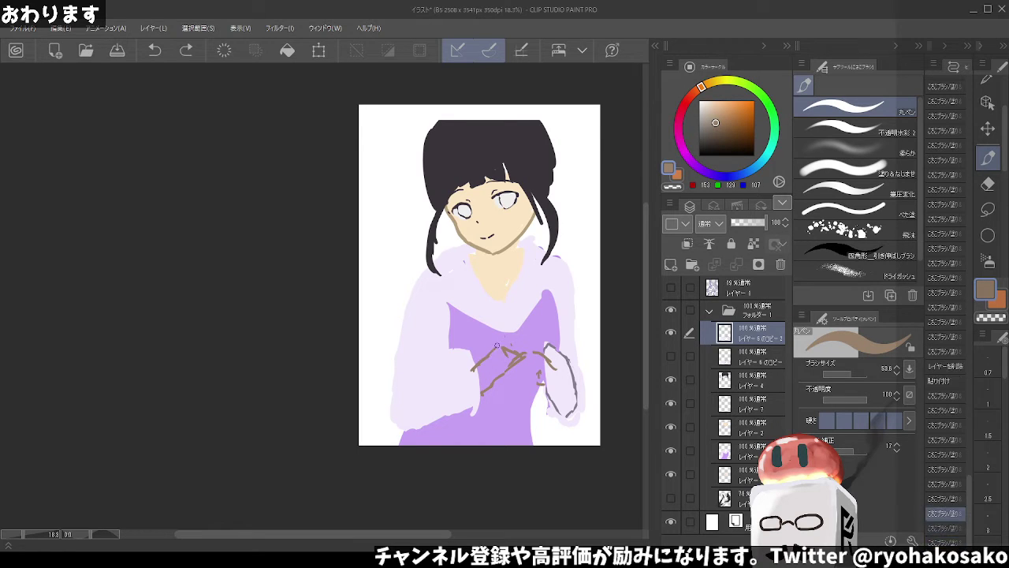
mouse_move(503, 347)
mouse_down()
mouse_move(511, 334)
mouse_move(500, 352)
mouse_move(539, 345)
mouse_move(535, 381)
mouse_move(512, 362)
mouse_move(528, 338)
mouse_move(534, 347)
mouse_up()
key(ctrl+z)
key(c)
key(c)
key(ctrl+z)
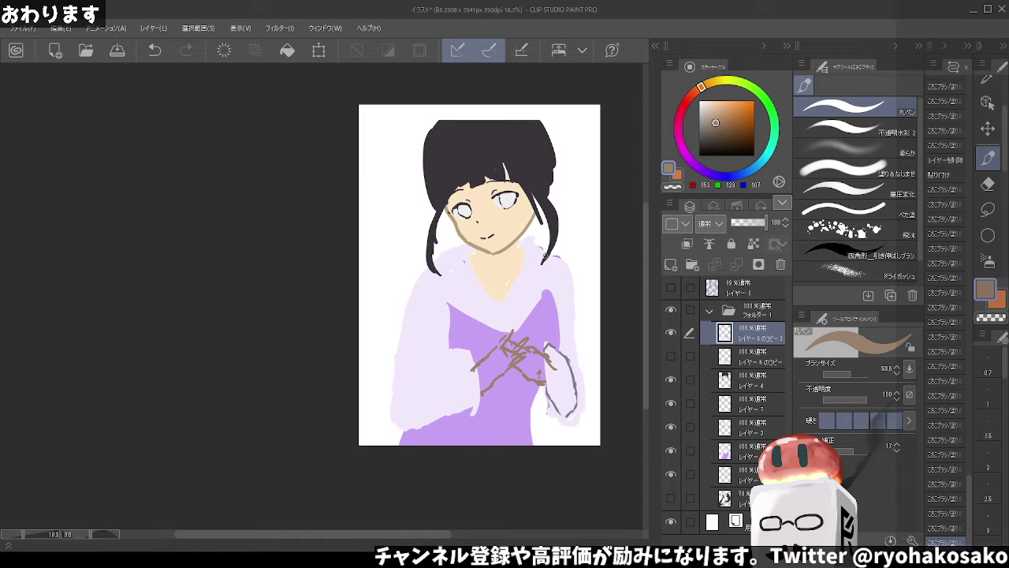
Fill the interlaced fingers with light peach skin tone, erasing overspill with the transparent colour
click(713, 101)
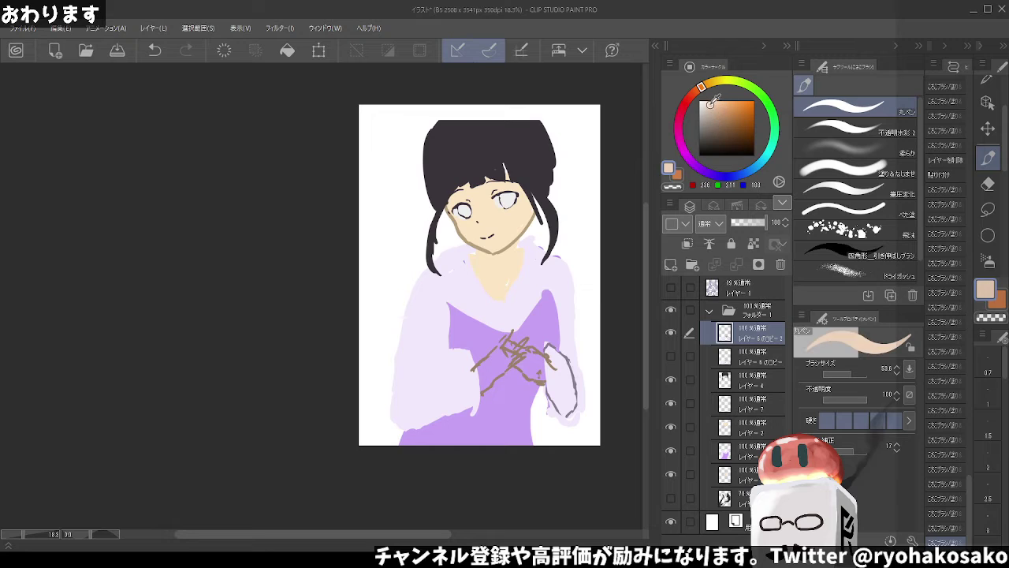
mouse_move(493, 355)
mouse_down()
mouse_move(482, 378)
mouse_move(505, 339)
mouse_move(506, 350)
mouse_move(528, 347)
mouse_move(511, 347)
mouse_move(516, 359)
mouse_move(502, 374)
mouse_move(530, 359)
mouse_move(514, 365)
mouse_move(534, 377)
mouse_move(523, 357)
mouse_up()
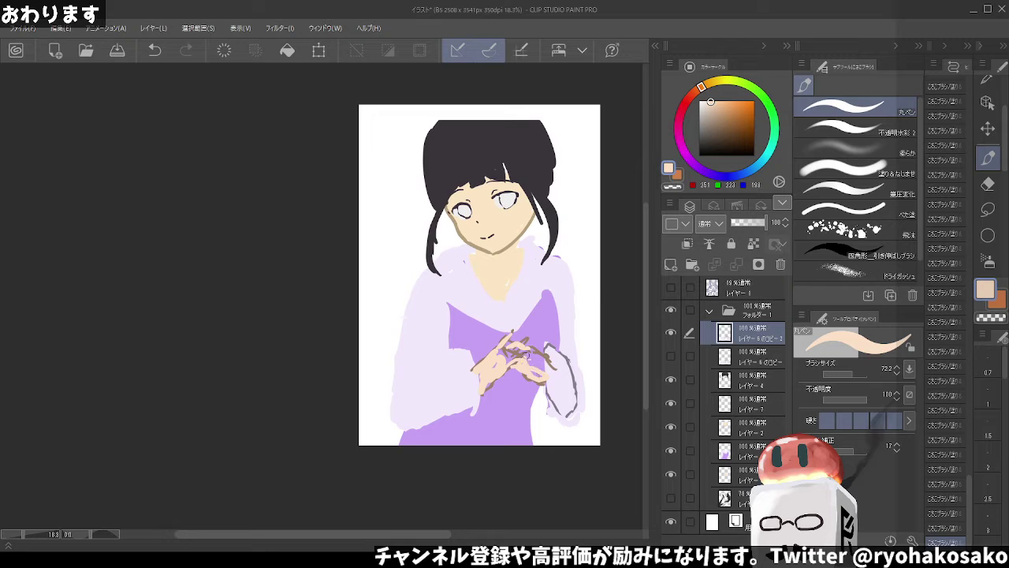
key(bracketright)
alt+click(518, 346)
key(c)
key(c)
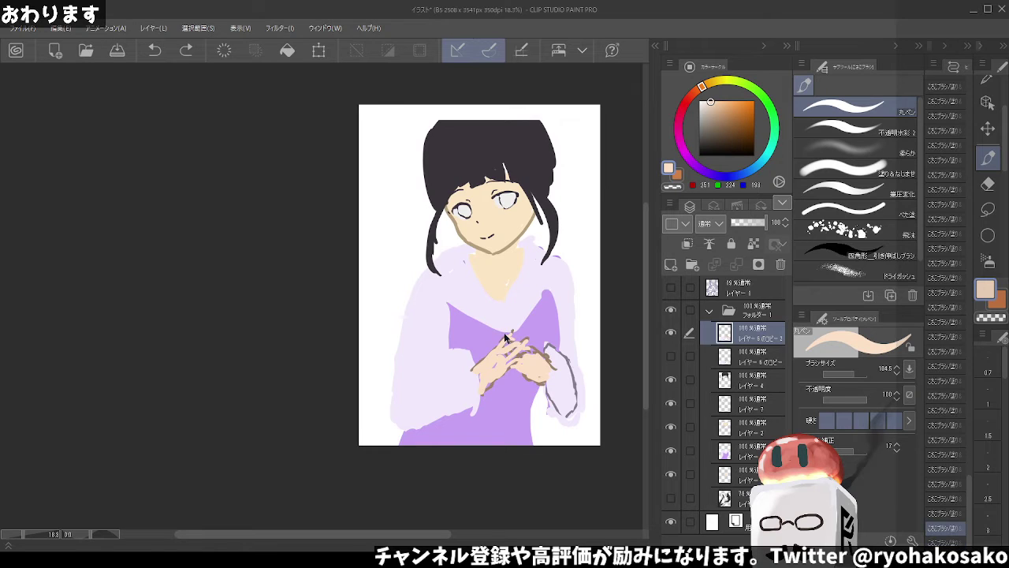
key(bracketleft)
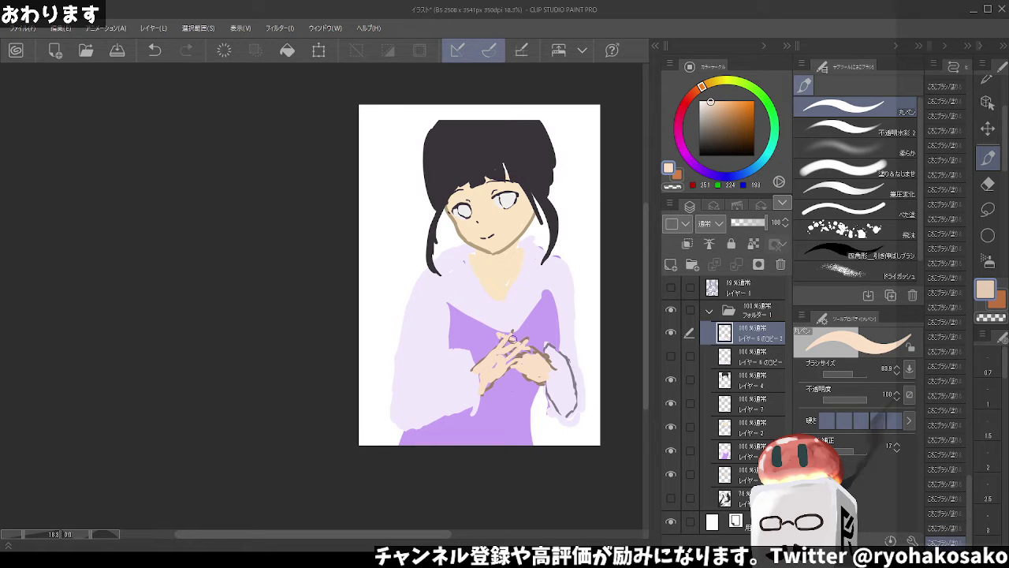
key(ctrl+z)
key(ctrl+y)
Toggle the hands layer visibility to compare the result, leaving it visible
click(670, 332)
click(670, 332)
click(670, 357)
click(670, 333)
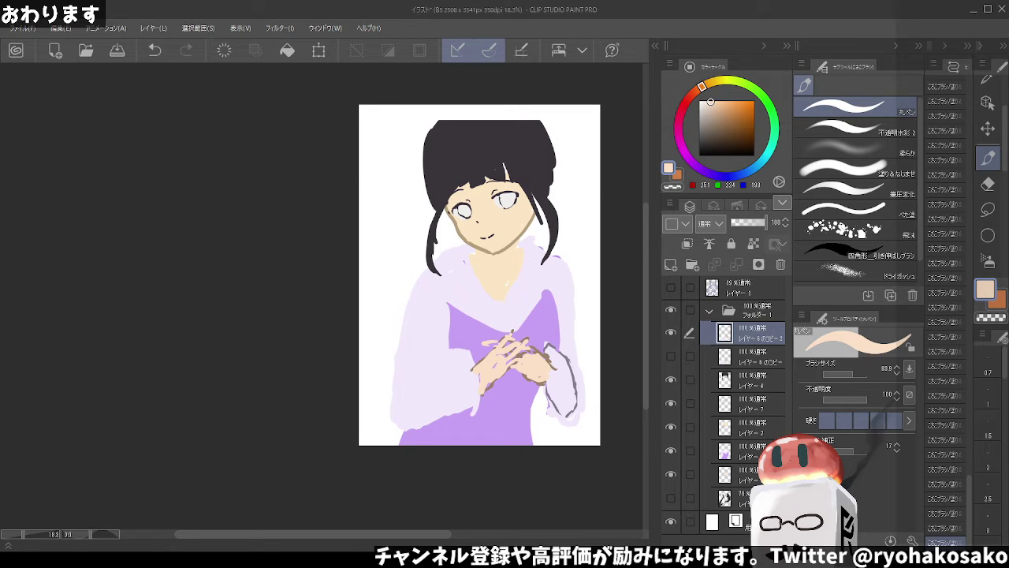
Move レイヤー6のコピー into a new layer folder and hide that folder
click(741, 359)
click(749, 521)
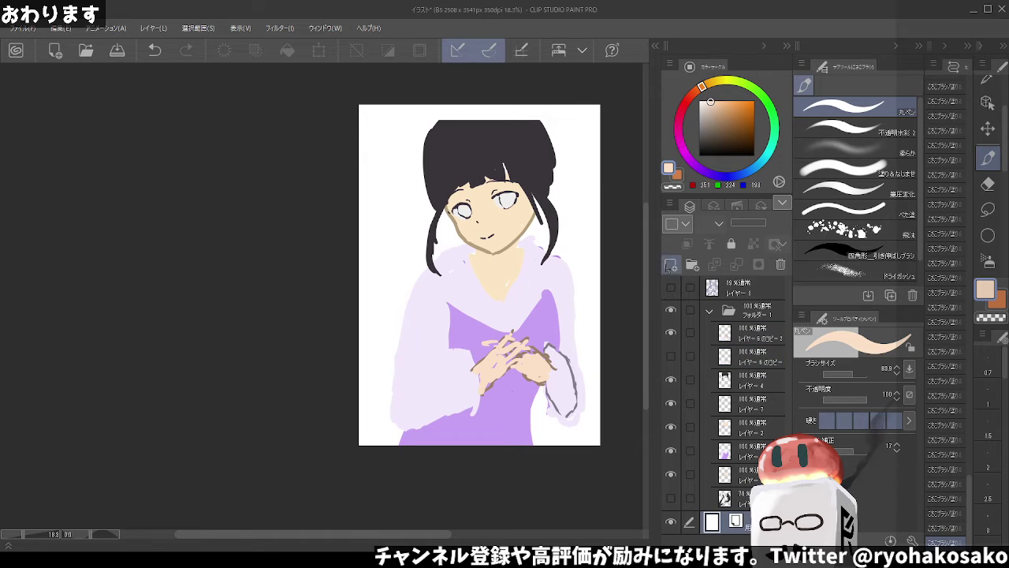
click(692, 264)
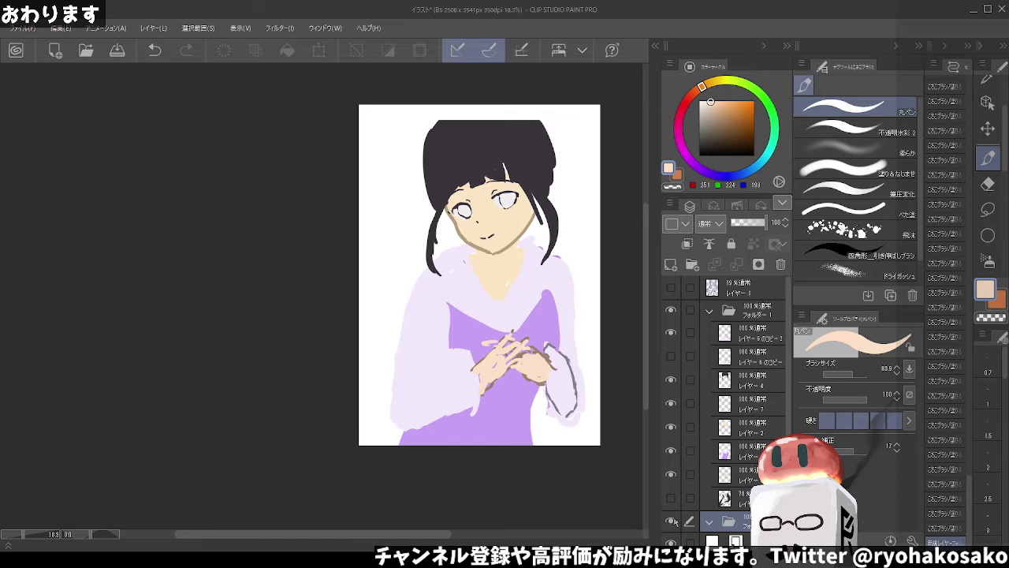
click(671, 521)
drag(748, 361, 747, 516)
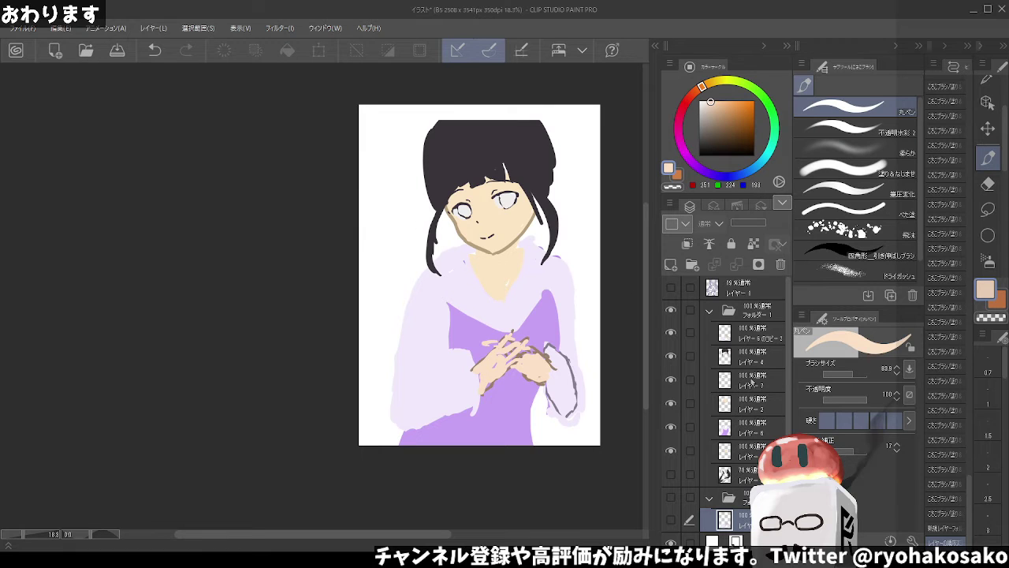
On レイヤー4, erase and repaint the dark hair strand on the face's left side
click(713, 349)
key(c)
drag(426, 213, 435, 280)
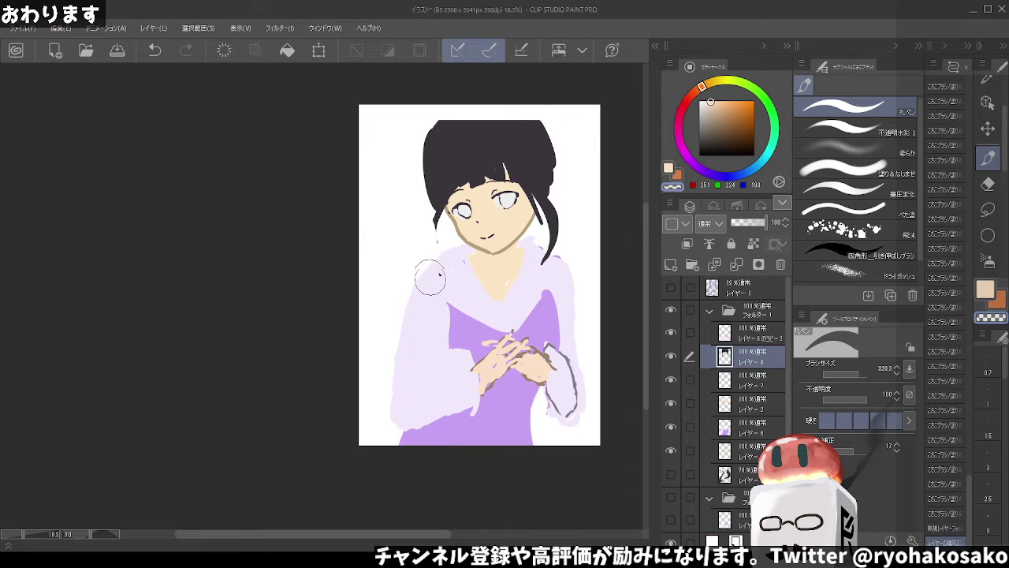
alt+click(441, 189)
drag(440, 193, 430, 253)
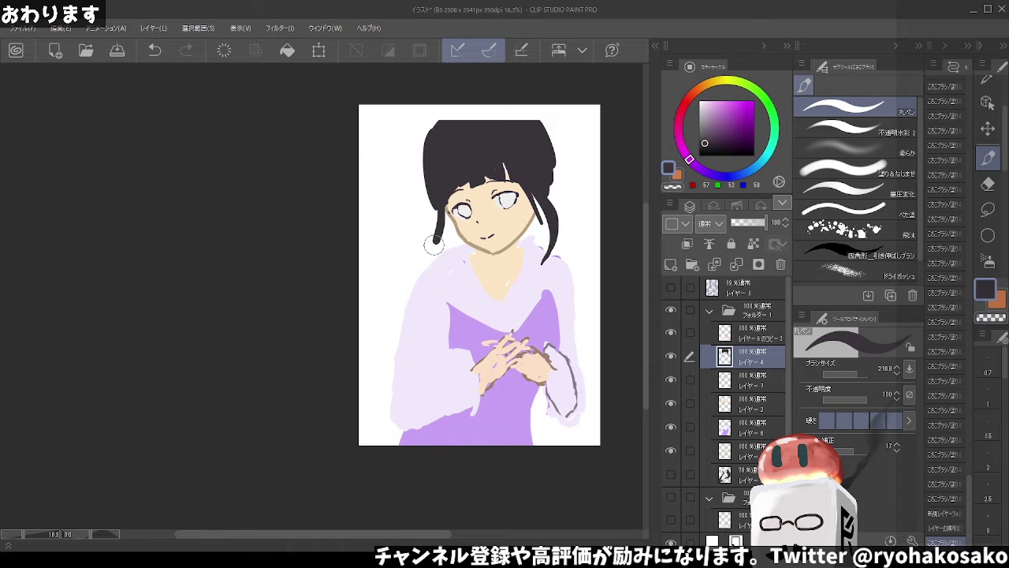
key(ctrl+z)
drag(440, 194, 428, 278)
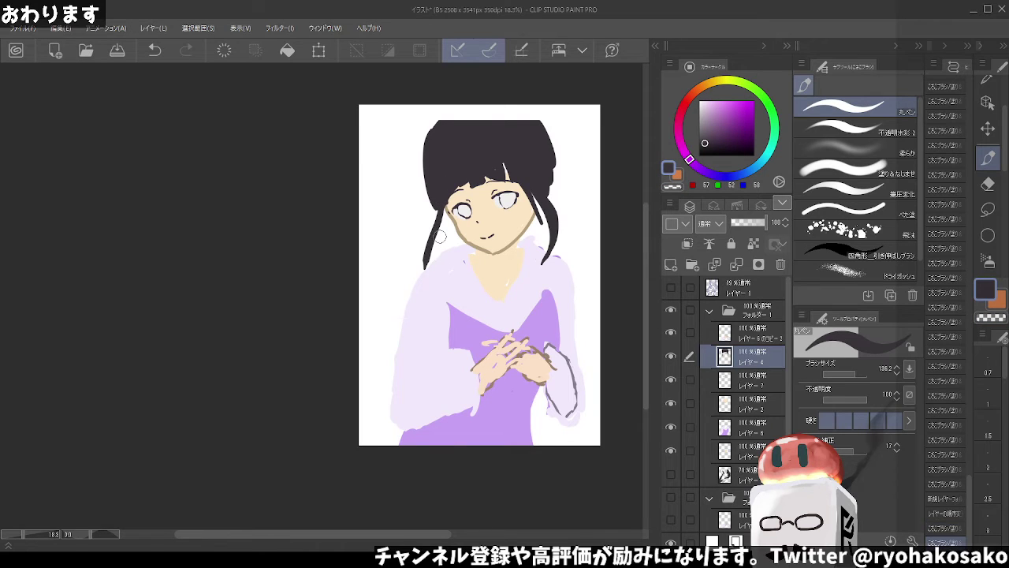
key(ctrl+z)
drag(440, 193, 429, 282)
key(ctrl+z)
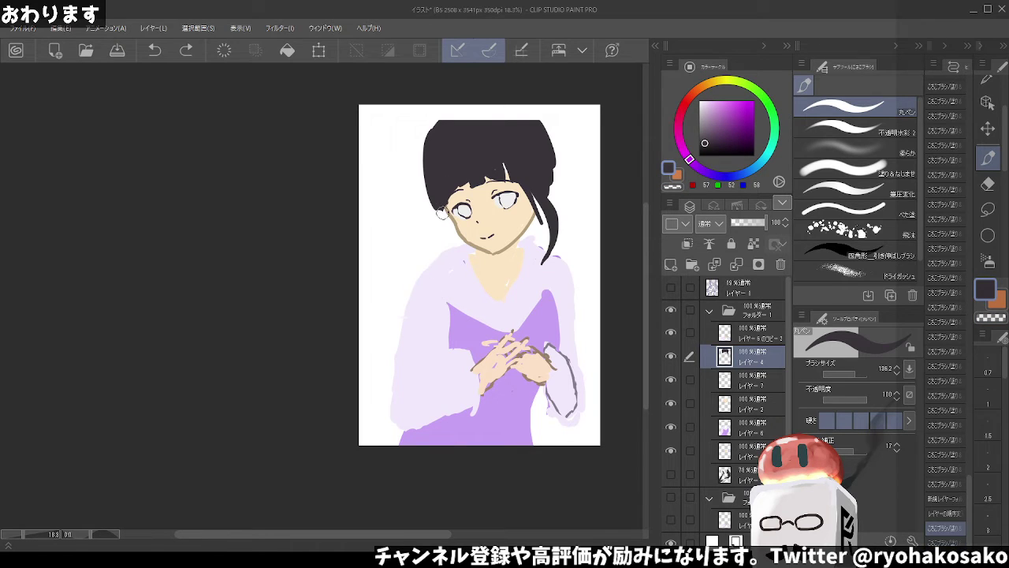
drag(439, 209, 444, 276)
drag(443, 236, 448, 284)
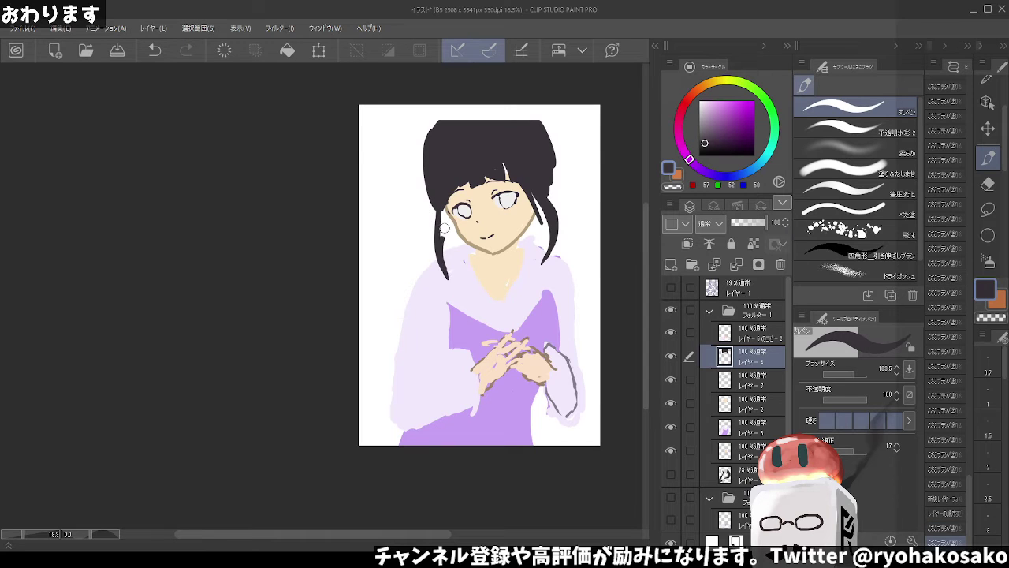
drag(442, 209, 444, 241)
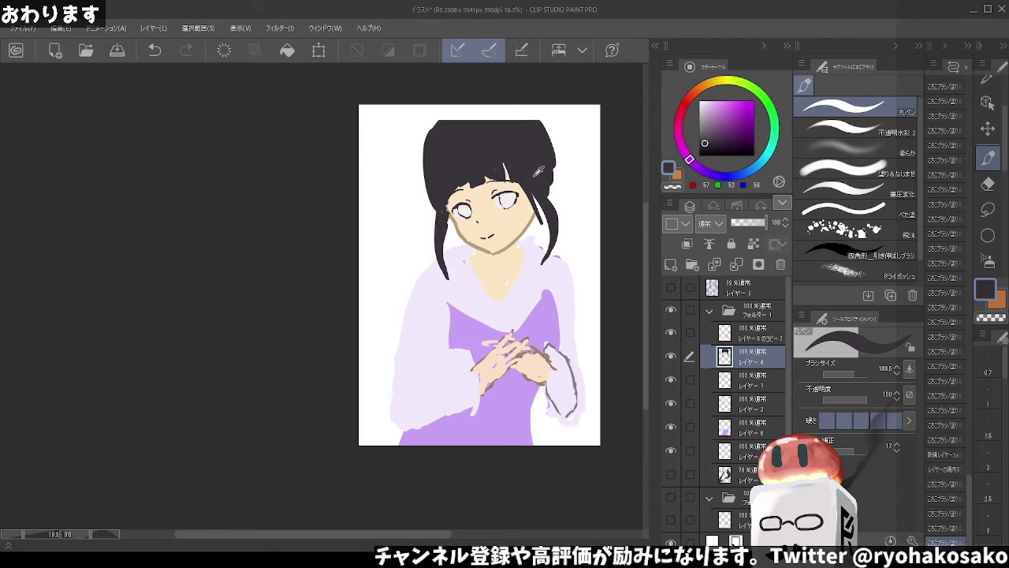
key(ctrl+z)
Repaint the right-side hair strand with a smaller brush, then raise and widen the rounded crown
key(c)
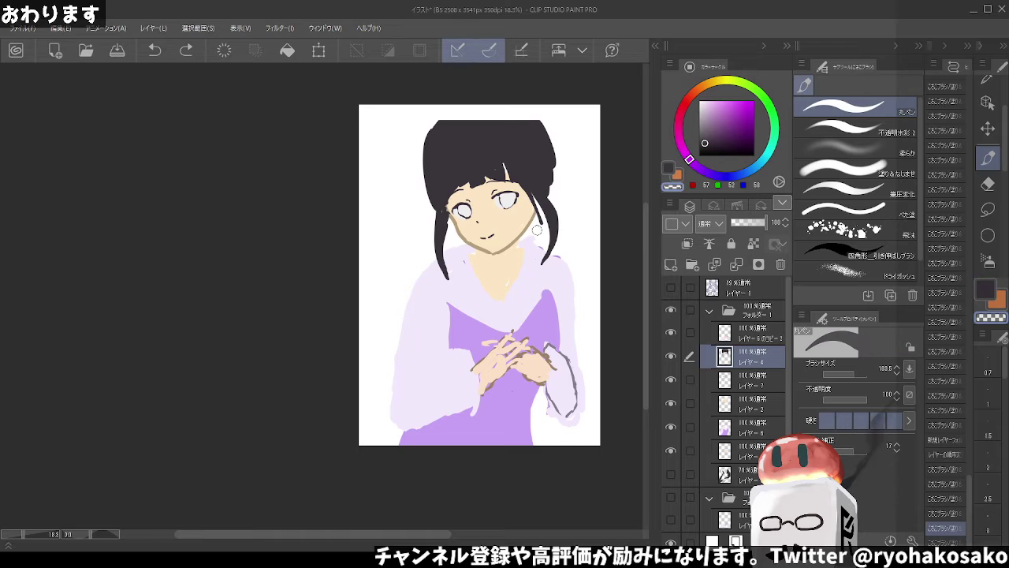
drag(525, 184, 544, 240)
key(c)
drag(521, 178, 552, 254)
key(ctrl+z)
key(bracketleft)
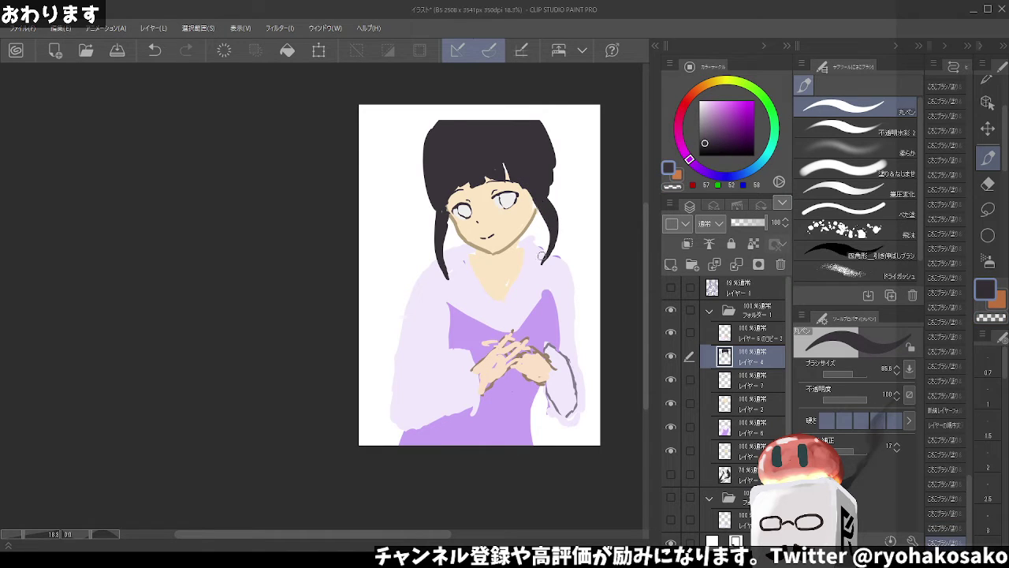
mouse_move(546, 212)
mouse_down()
mouse_move(555, 246)
mouse_move(544, 264)
mouse_up()
key(c)
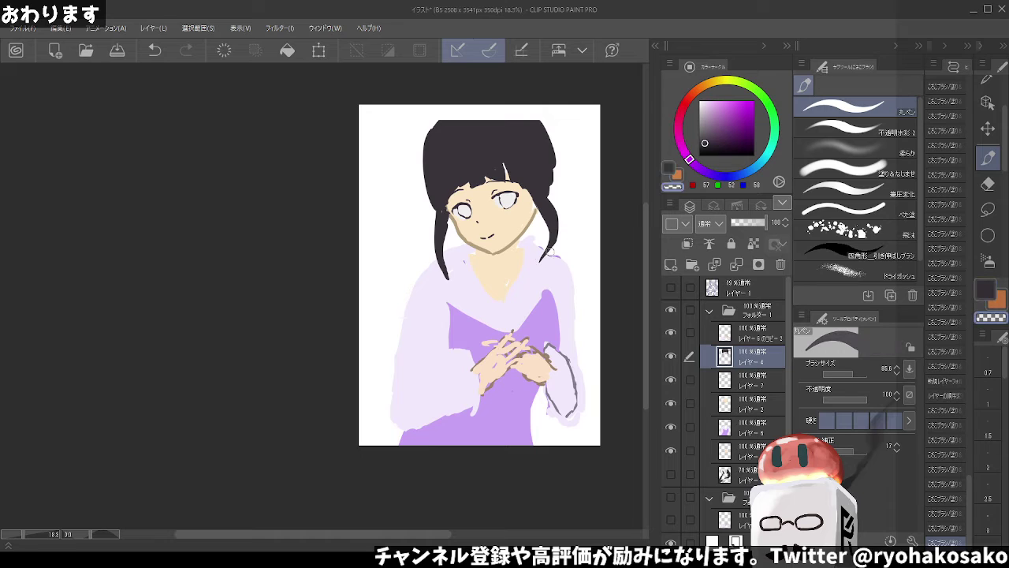
key(c)
mouse_move(557, 226)
mouse_down()
mouse_move(534, 272)
mouse_move(561, 222)
mouse_move(549, 196)
mouse_up()
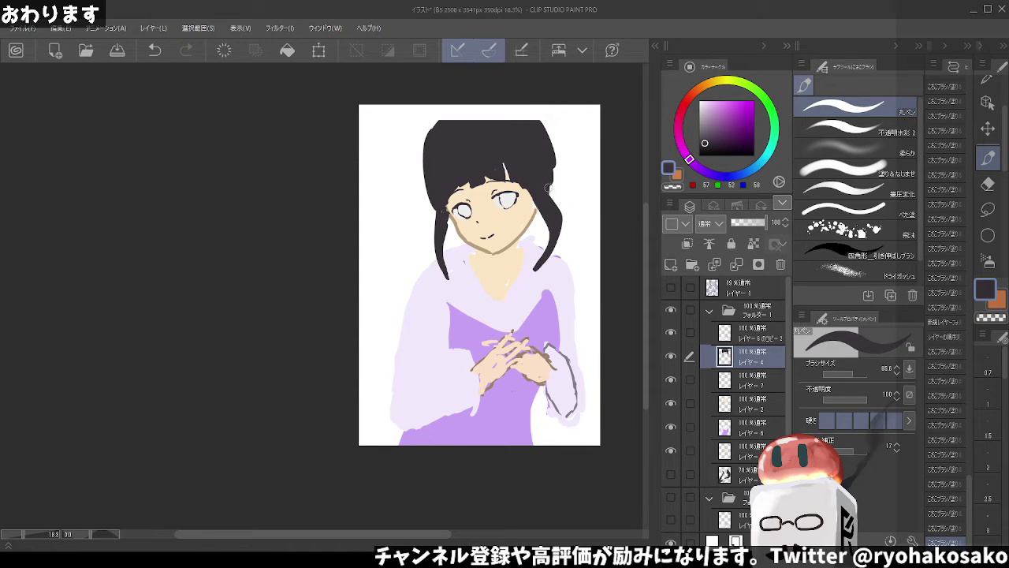
key(ctrl+z)
drag(557, 231, 546, 233)
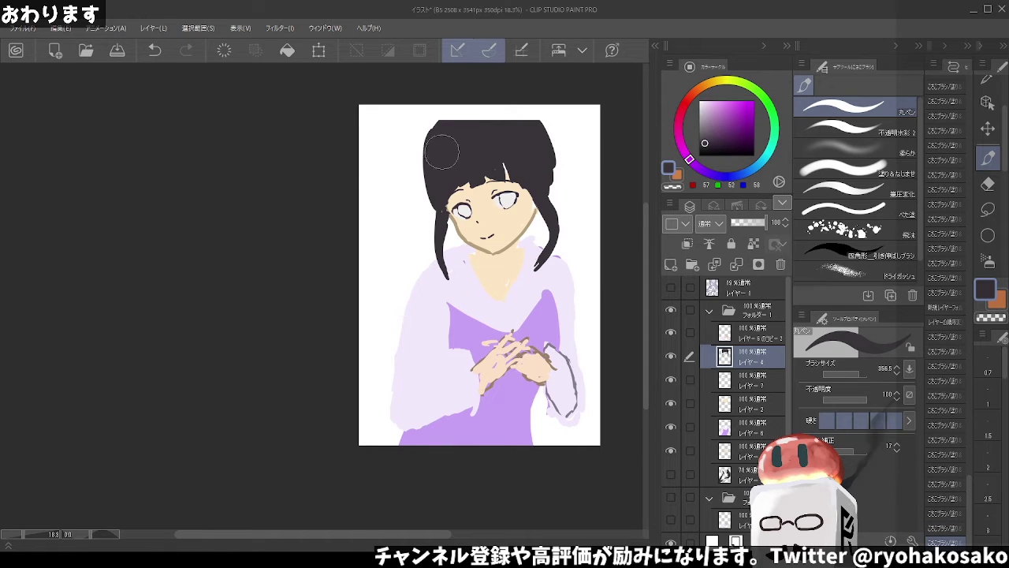
mouse_move(440, 138)
mouse_down()
mouse_move(485, 112)
mouse_move(529, 118)
mouse_move(465, 150)
mouse_move(536, 118)
mouse_move(535, 135)
mouse_move(524, 115)
mouse_move(556, 194)
mouse_up()
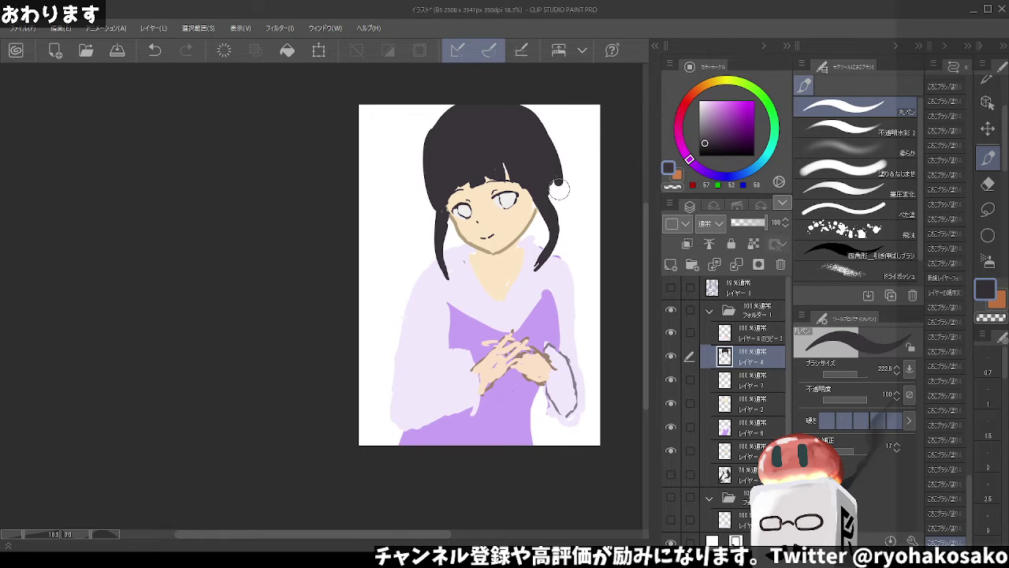
drag(552, 158, 560, 197)
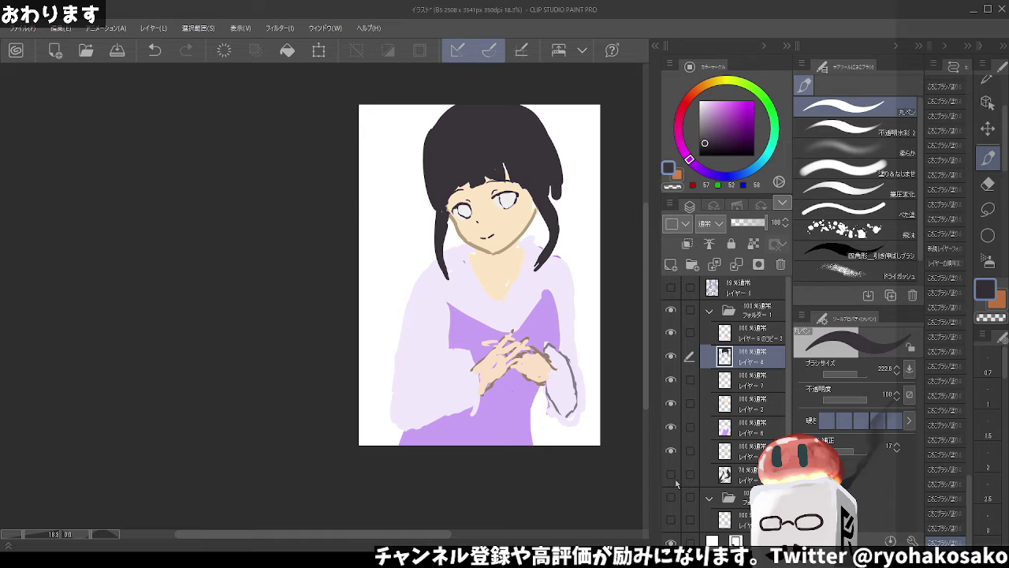
Show the grey long-hair layer and choose a light greyish lavender colour
click(672, 450)
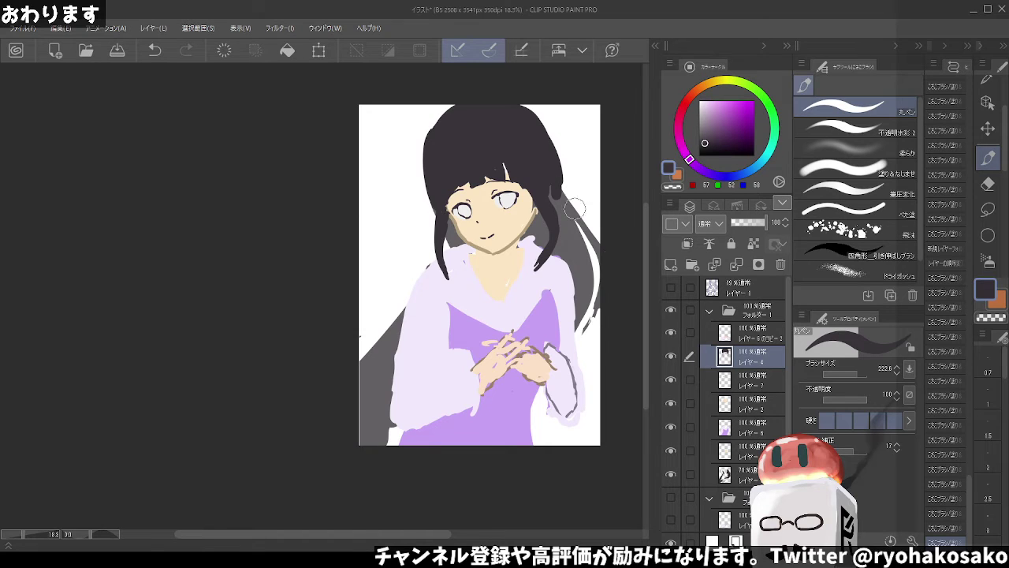
key(c)
drag(472, 184, 485, 183)
key(ctrl+z)
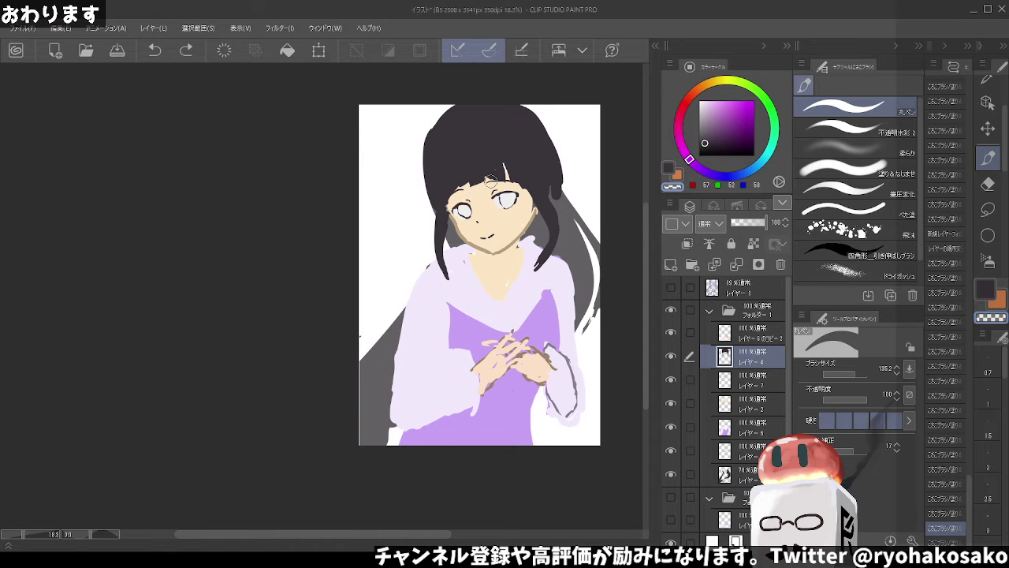
key(c)
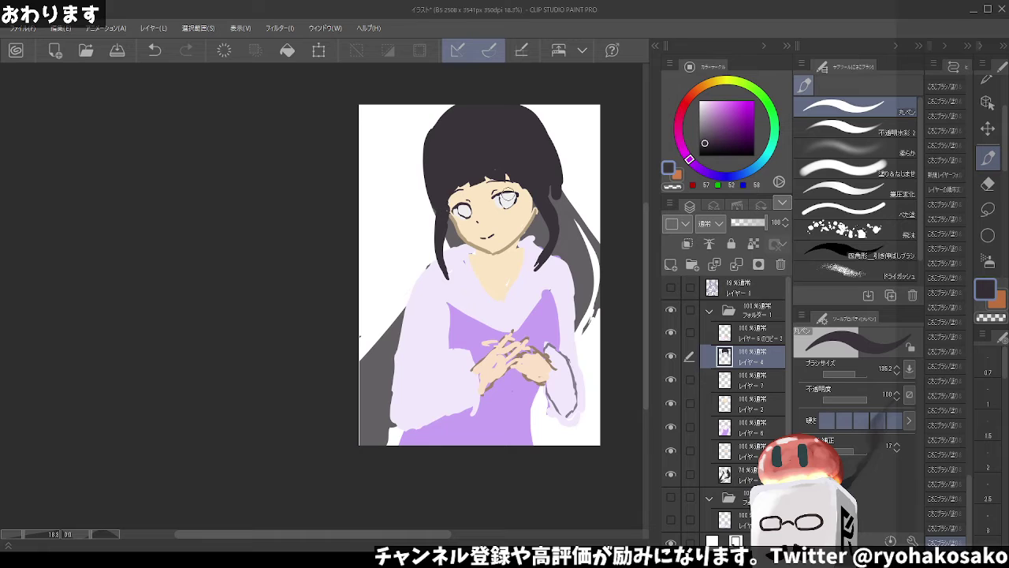
drag(731, 112, 703, 112)
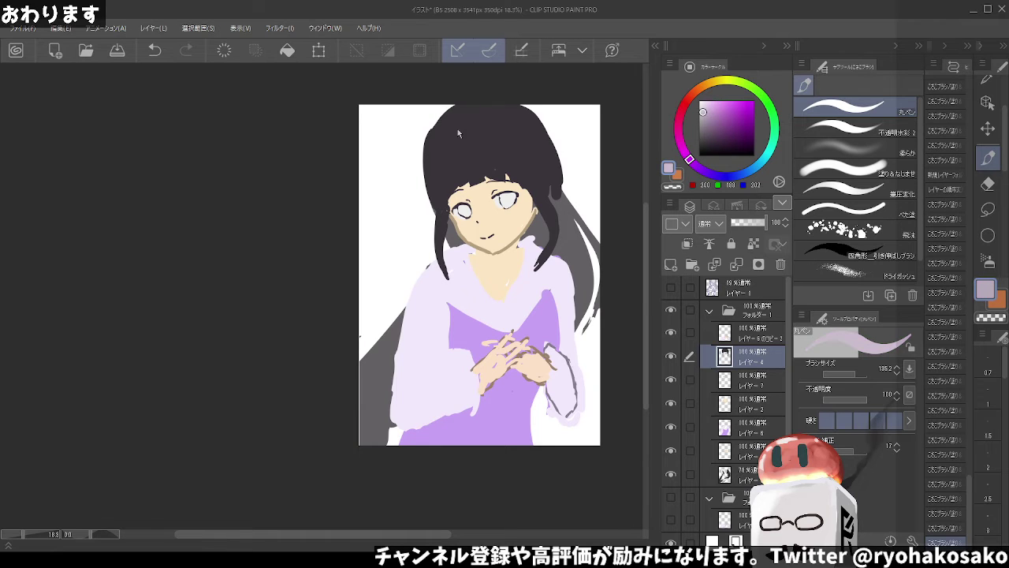
mouse_move(437, 131)
mouse_down()
mouse_move(433, 159)
mouse_move(479, 137)
mouse_move(431, 151)
mouse_move(465, 126)
mouse_move(495, 124)
mouse_up()
key(ctrl+z)
key(ctrl+z)
key(ctrl+z)
key(ctrl+z)
key(ctrl+z)
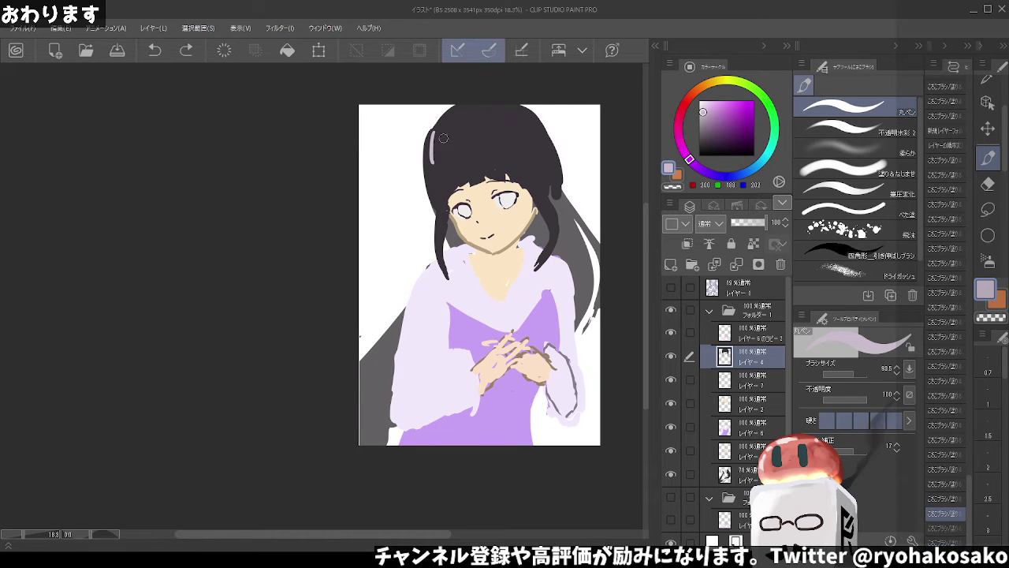
key(ctrl+z)
key(ctrl+z)
key(ctrl+z)
click(438, 138)
drag(442, 138, 511, 118)
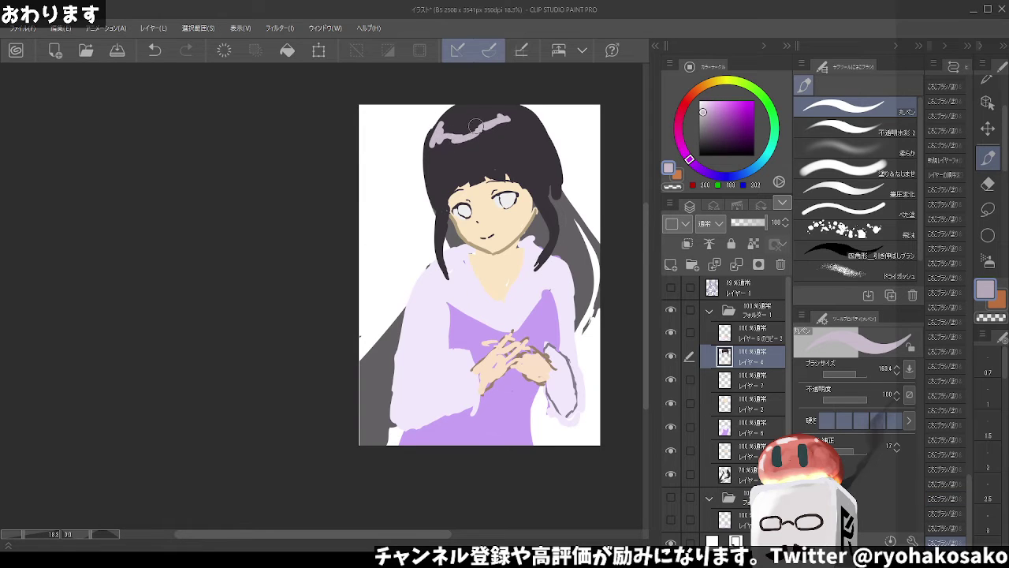
key(ctrl+z)
key(ctrl+z)
key(ctrl+z)
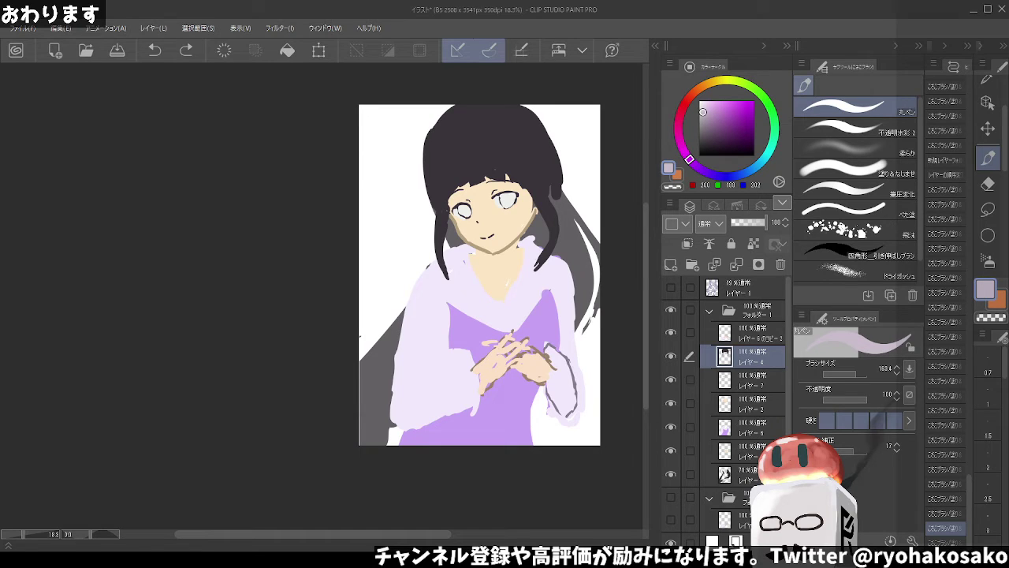
Widen the hair's left edge in the dark hair colour
alt+click(441, 177)
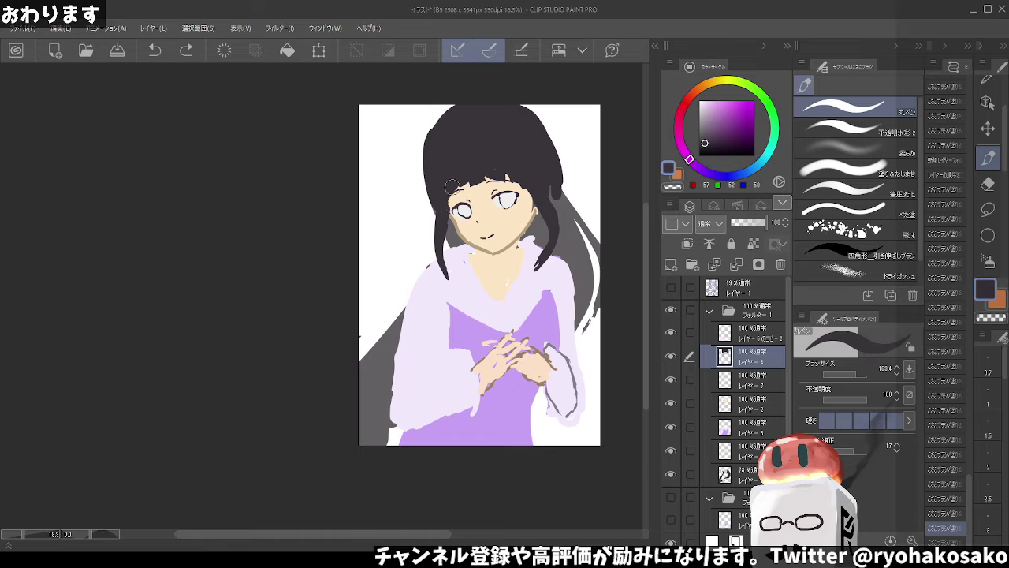
mouse_move(433, 207)
mouse_down()
mouse_move(419, 161)
mouse_move(430, 201)
mouse_move(464, 185)
mouse_up()
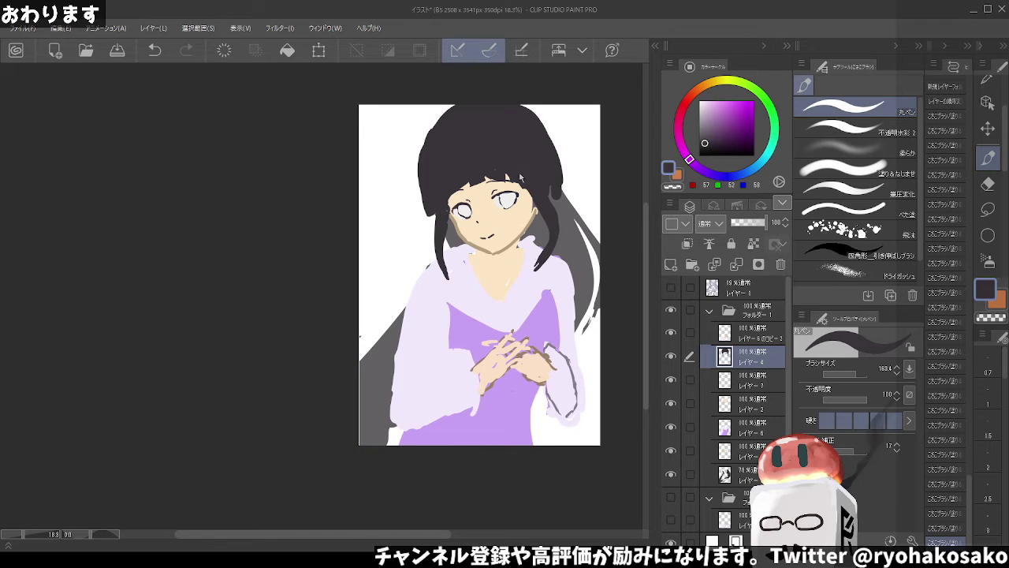
mouse_move(544, 164)
mouse_down()
mouse_move(514, 173)
mouse_move(544, 234)
mouse_up()
key(ctrl+z)
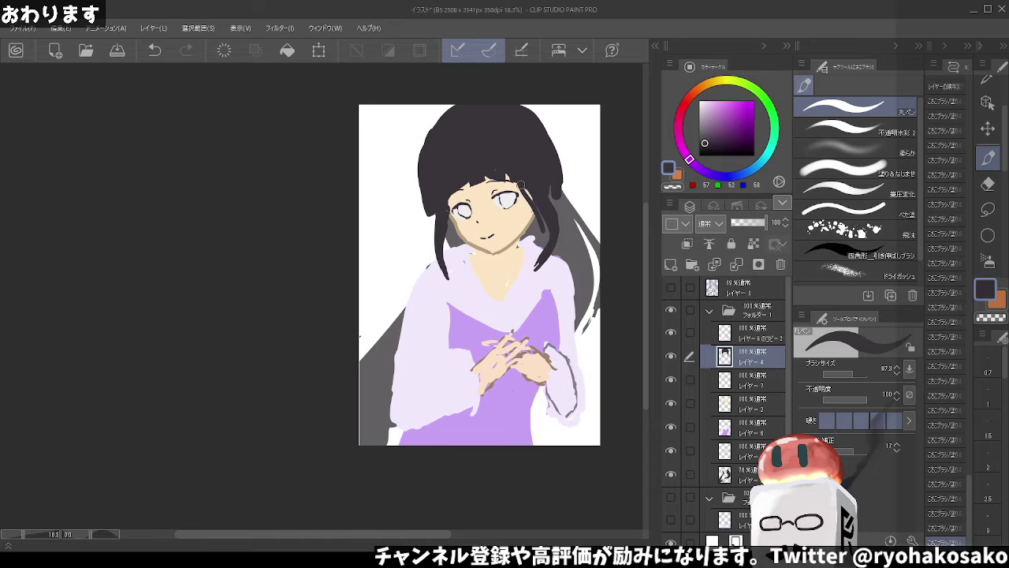
key(ctrl+z)
drag(518, 175, 544, 237)
key(ctrl+z)
key(ctrl+z)
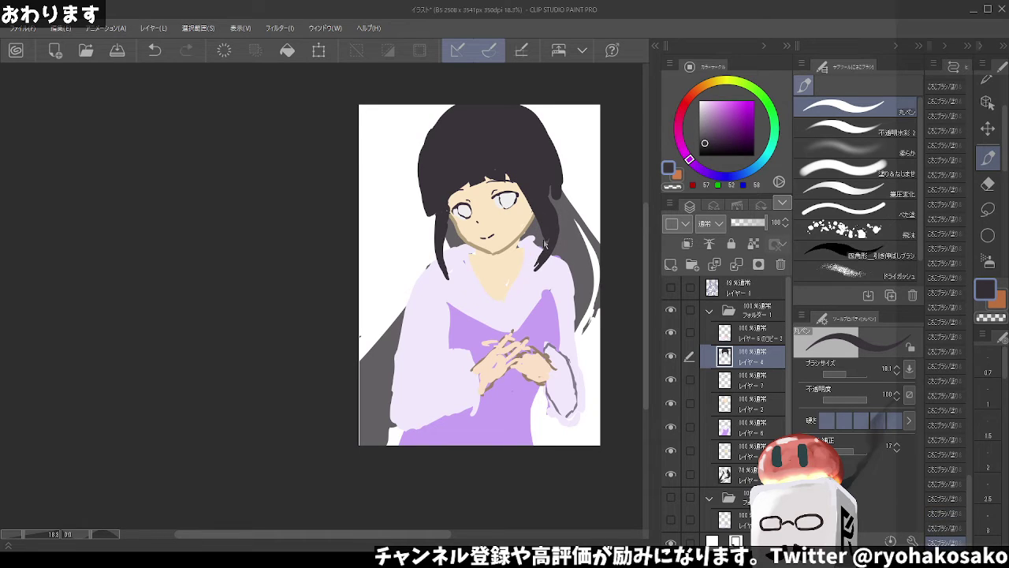
Thicken the left strand and extend both side strands down toward the neck
drag(544, 227, 535, 275)
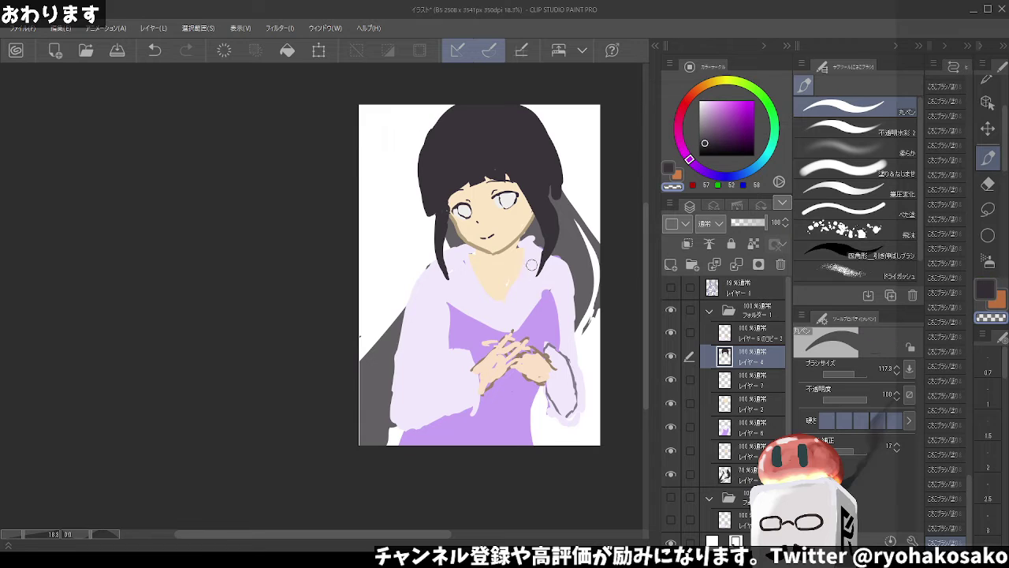
mouse_move(446, 223)
mouse_down()
mouse_move(440, 257)
mouse_move(460, 296)
mouse_up()
mouse_move(449, 214)
mouse_down()
mouse_move(473, 300)
mouse_move(443, 272)
mouse_move(464, 298)
mouse_up()
key(c)
key(bracketleft)
key(c)
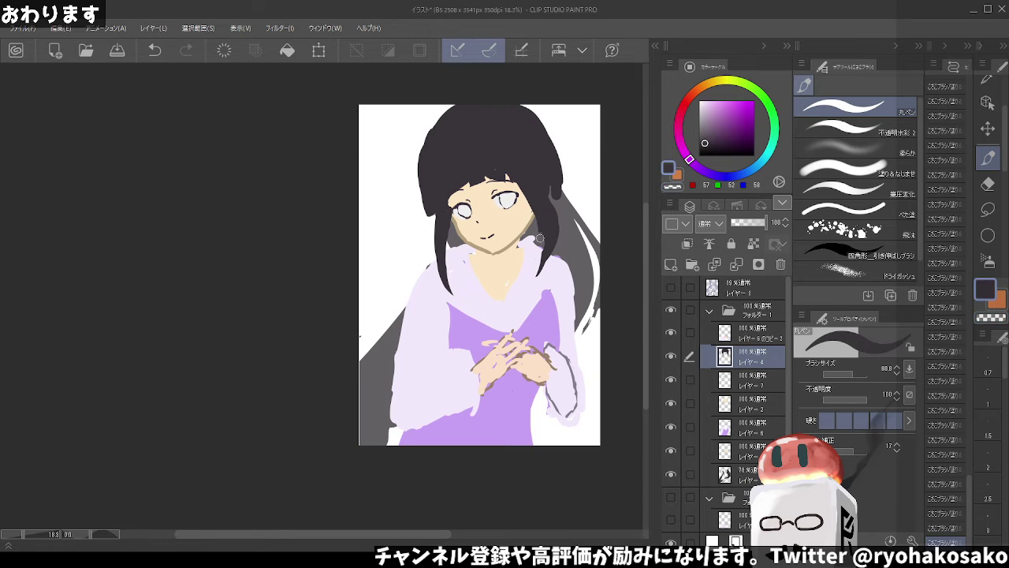
drag(540, 238, 540, 262)
mouse_move(541, 217)
mouse_down()
mouse_move(539, 271)
mouse_move(541, 205)
mouse_move(542, 276)
mouse_up()
Thicken the right side strand with a larger brush, curving it toward the shoulder
key(c)
key(bracketright)
key(c)
key(ctrl+z)
drag(541, 237, 523, 291)
drag(533, 207, 529, 266)
key(bracketright)
key(bracketright)
key(bracketright)
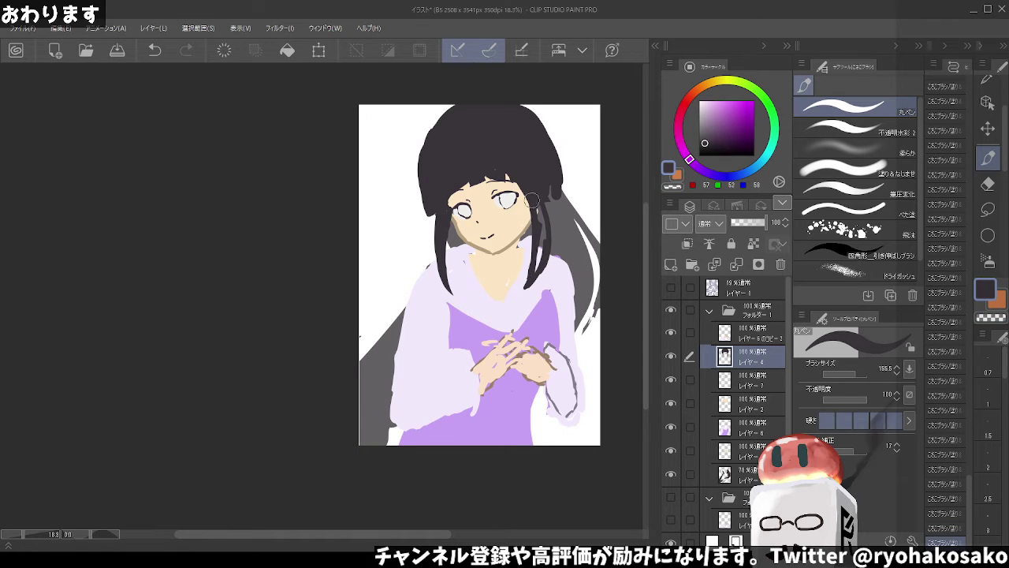
drag(541, 197, 536, 270)
Hide the hair and eyes layers to reveal the bald head and select the face layer
click(753, 383)
click(671, 356)
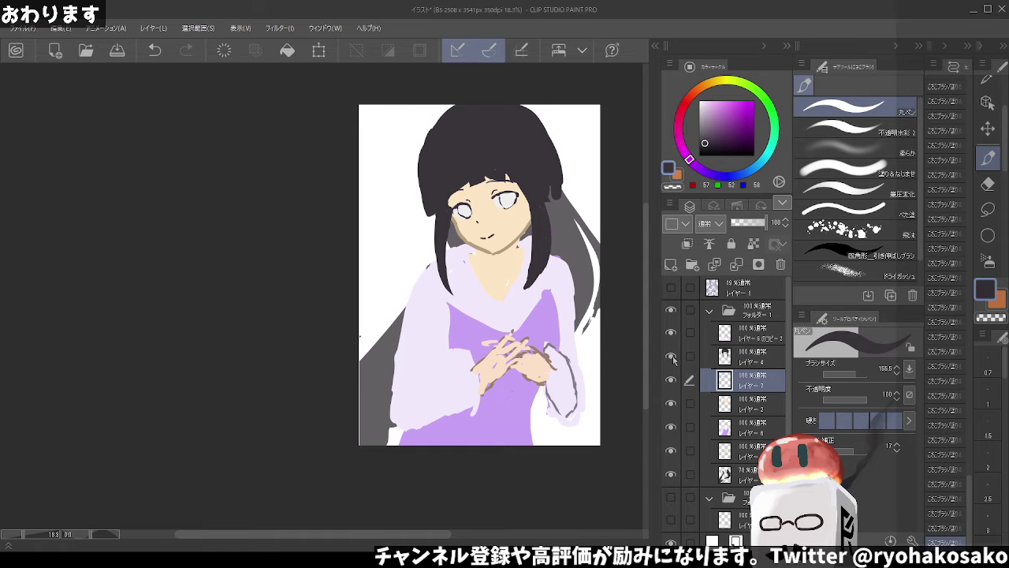
click(671, 380)
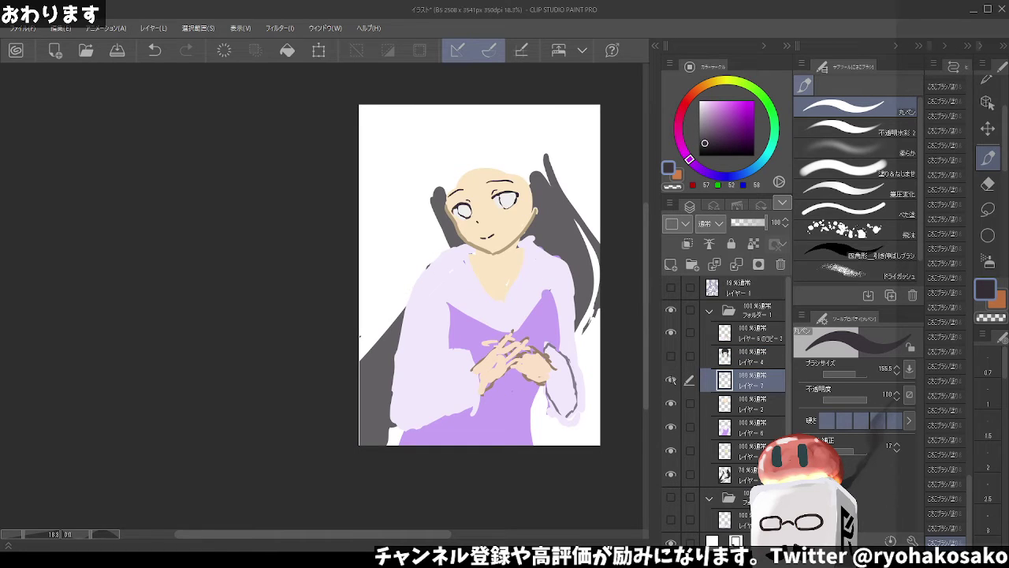
click(671, 379)
click(671, 403)
click(753, 403)
scroll(423, 157, up, 1)
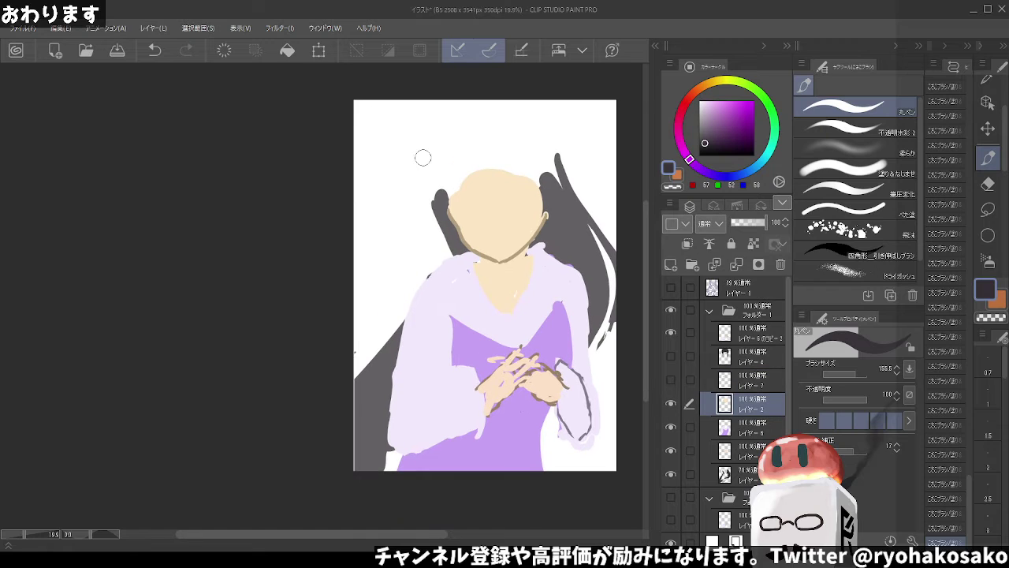
Paint sampled skin colour along the head's edge into a rounder dome, switching to 筆圧変化
alt+click(476, 207)
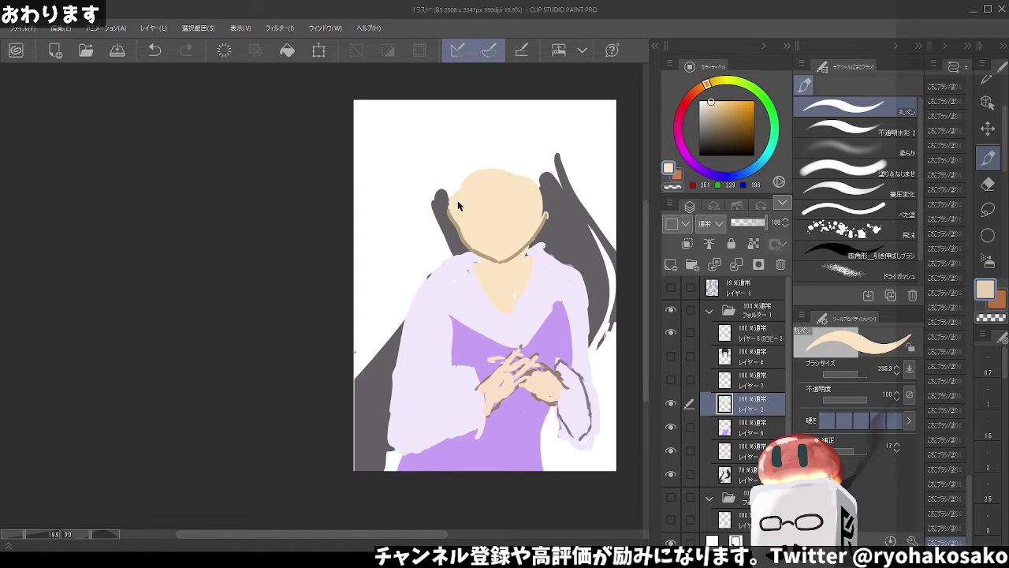
mouse_move(452, 208)
mouse_down()
mouse_move(446, 175)
mouse_move(510, 139)
mouse_move(525, 187)
mouse_move(466, 175)
mouse_move(528, 167)
mouse_move(539, 215)
mouse_move(528, 151)
mouse_up()
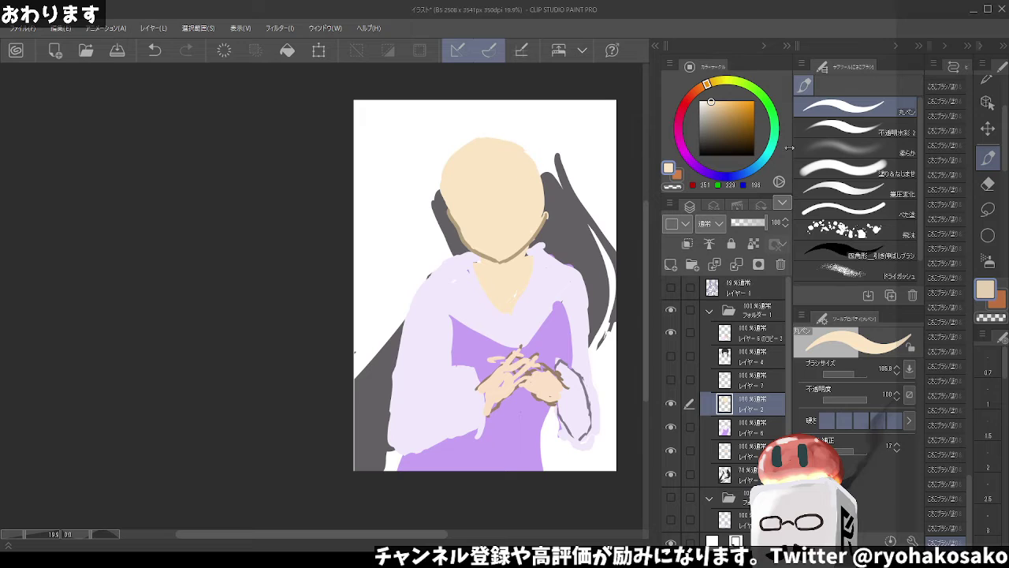
click(852, 191)
mouse_move(511, 174)
mouse_down()
mouse_move(470, 189)
mouse_move(504, 245)
mouse_up()
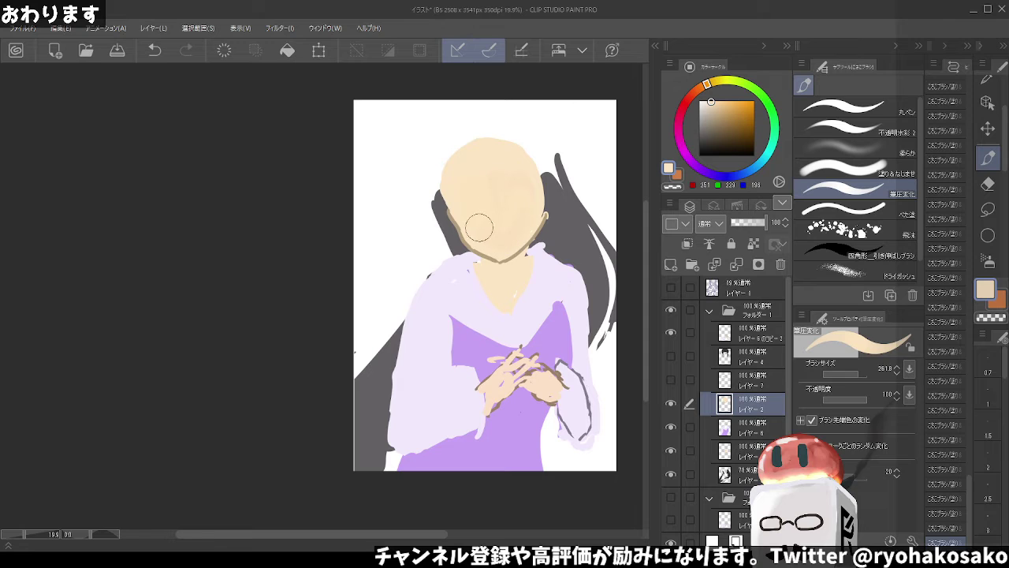
mouse_move(527, 217)
mouse_down()
mouse_move(517, 227)
mouse_move(489, 219)
mouse_move(484, 198)
mouse_up()
Show the dark hair and eyes layers again and erase the old right hair strand
click(671, 356)
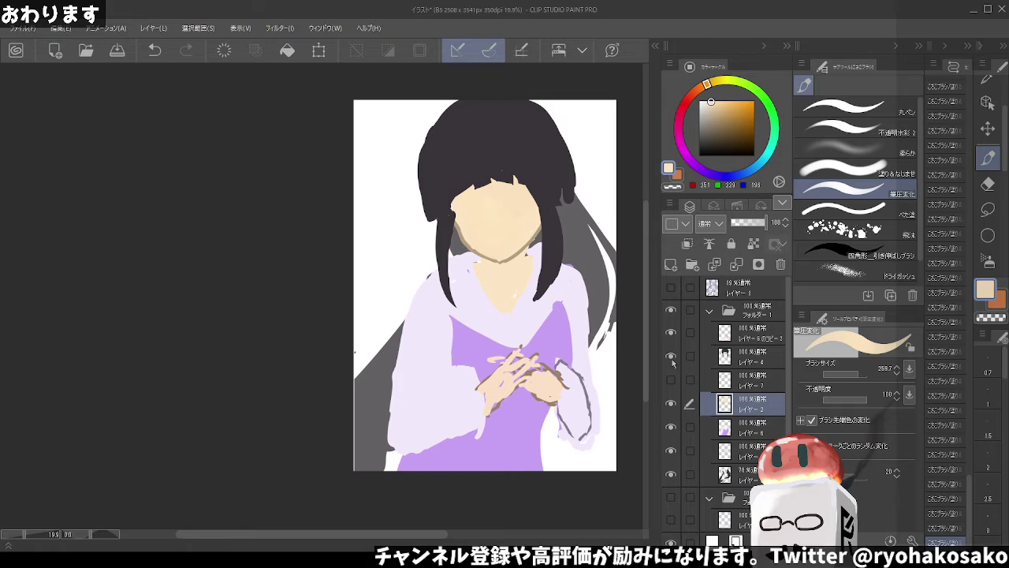
click(671, 380)
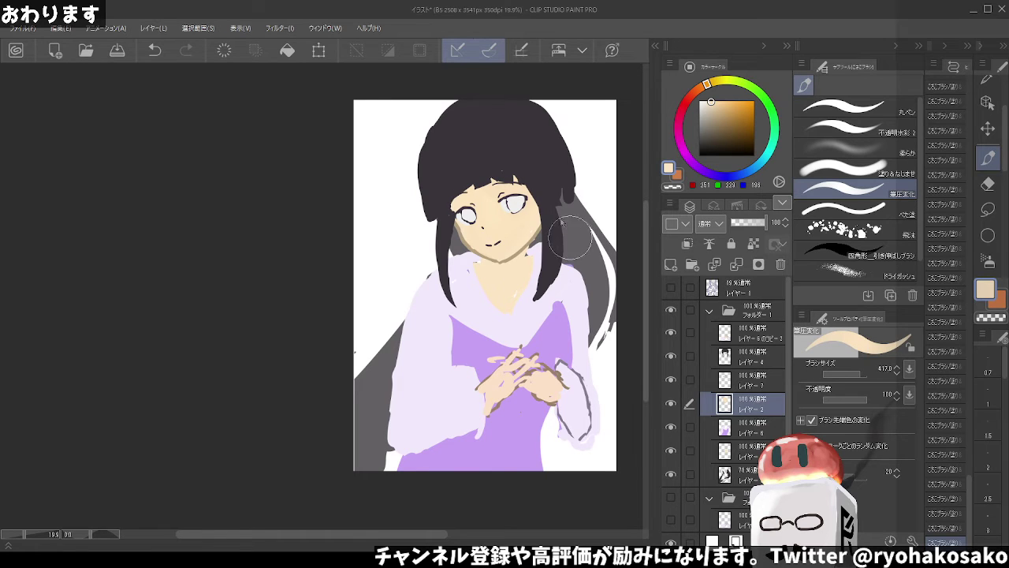
ctrl+shift+click(547, 197)
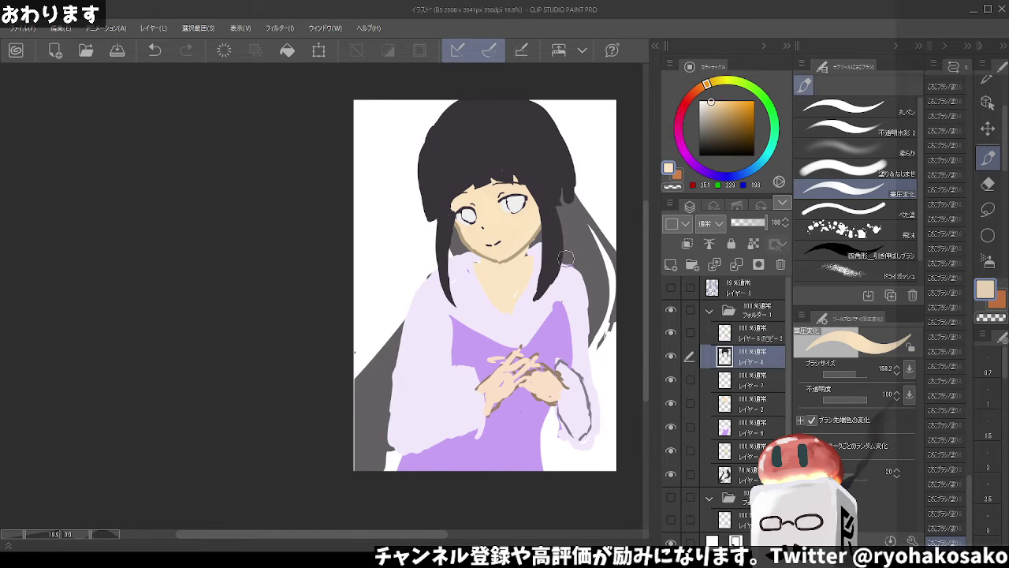
key(ctrl+z)
key(c)
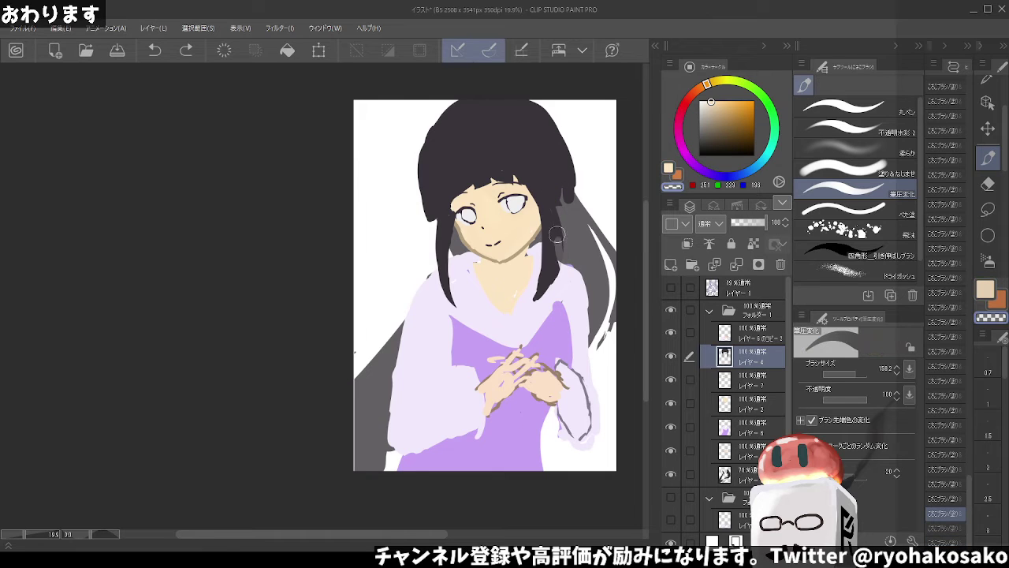
drag(551, 201, 550, 254)
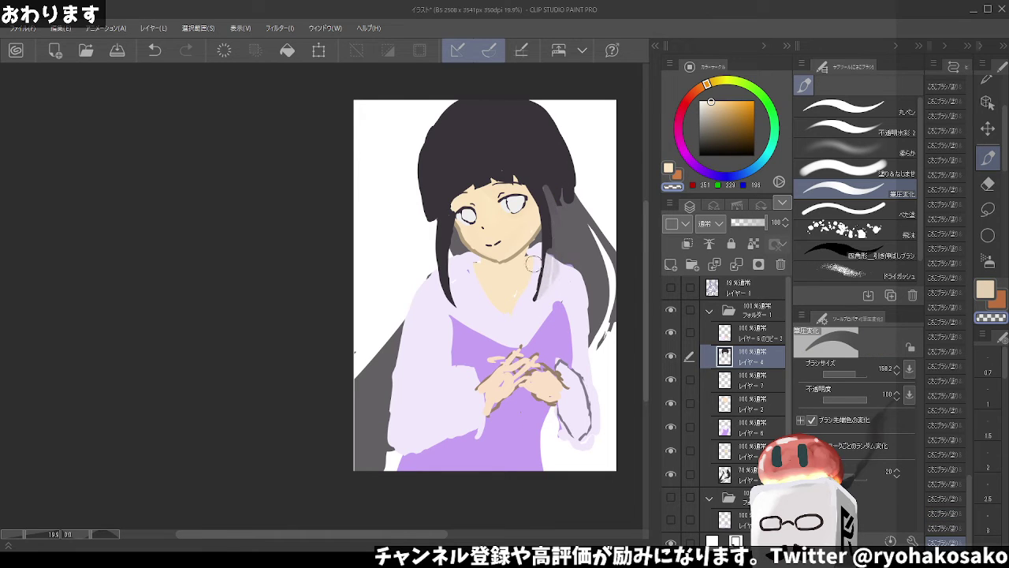
alt+click(532, 185)
key(ctrl+z)
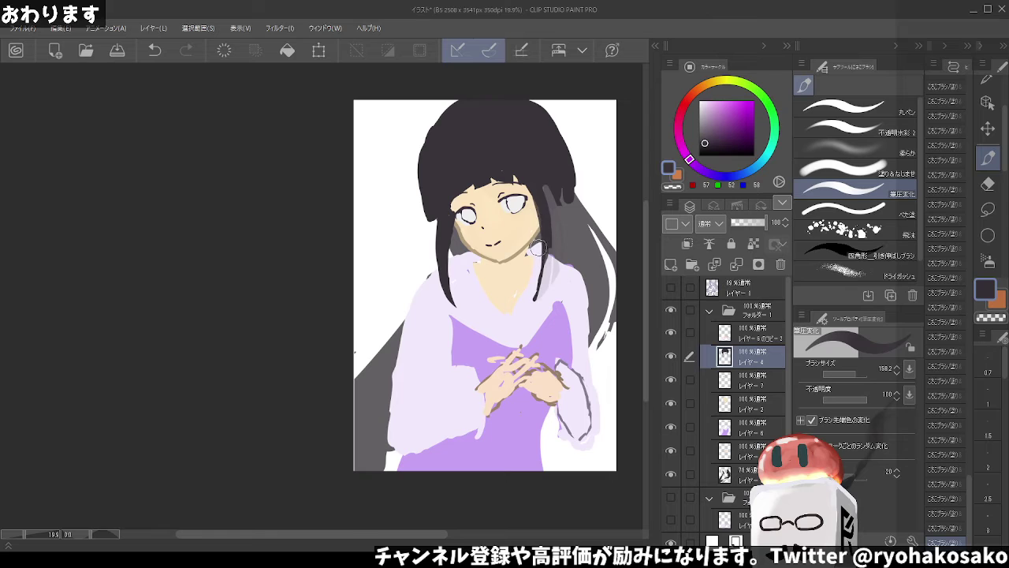
Repaint the right side strand in near-black with 丸ペン
click(824, 102)
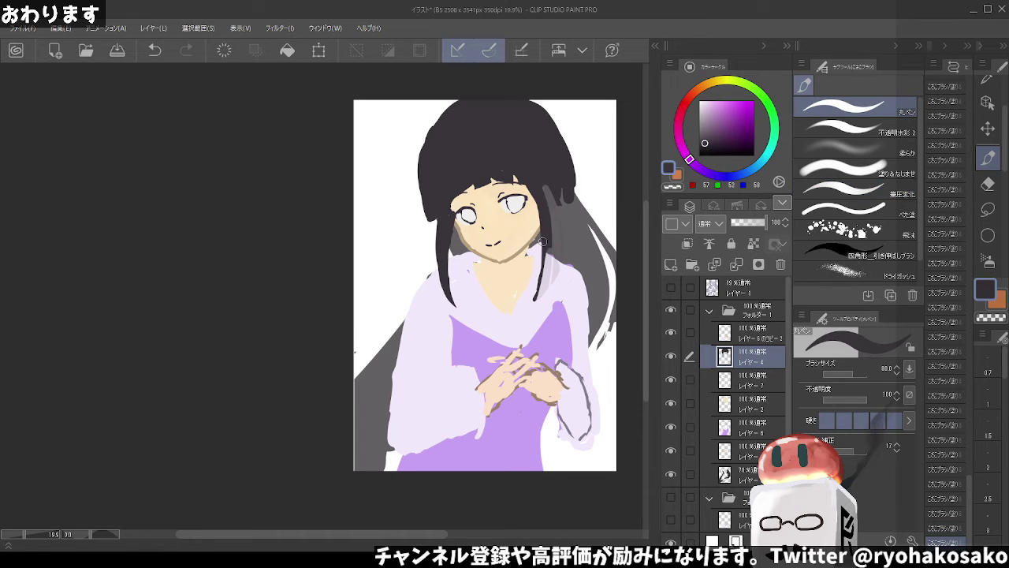
drag(542, 241, 536, 306)
key(ctrl+z)
key(bracketright)
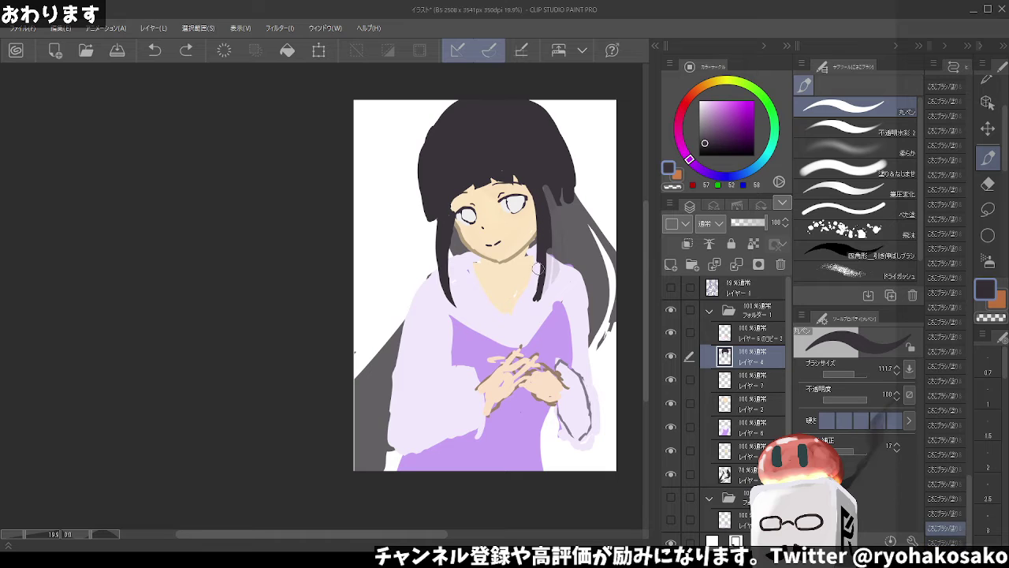
drag(537, 269, 535, 306)
drag(546, 240, 536, 311)
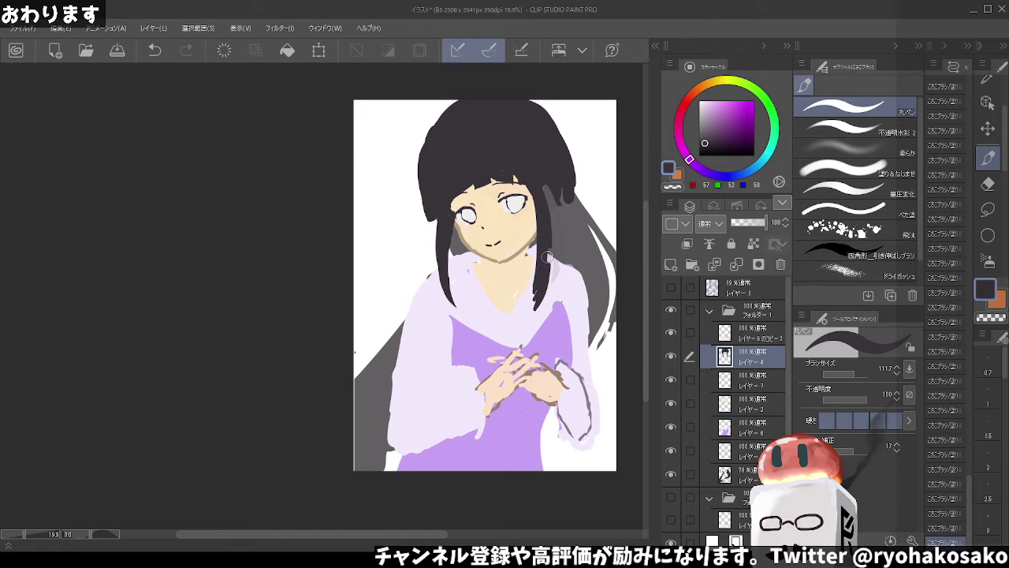
alt+click(540, 218)
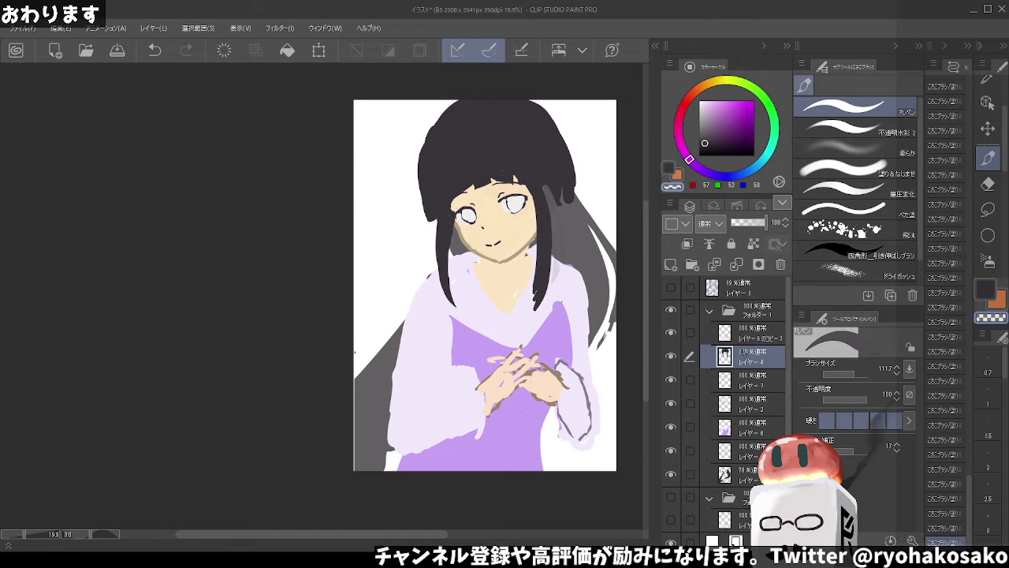
Sample the skin tone and test, then delete, a new layer above the face layer
click(745, 408)
click(672, 356)
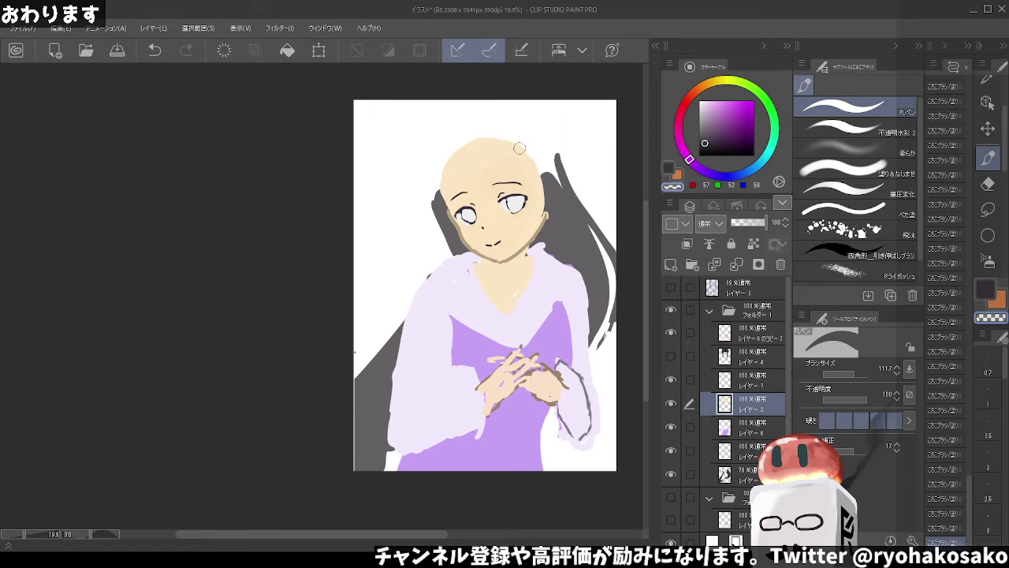
alt+click(549, 202)
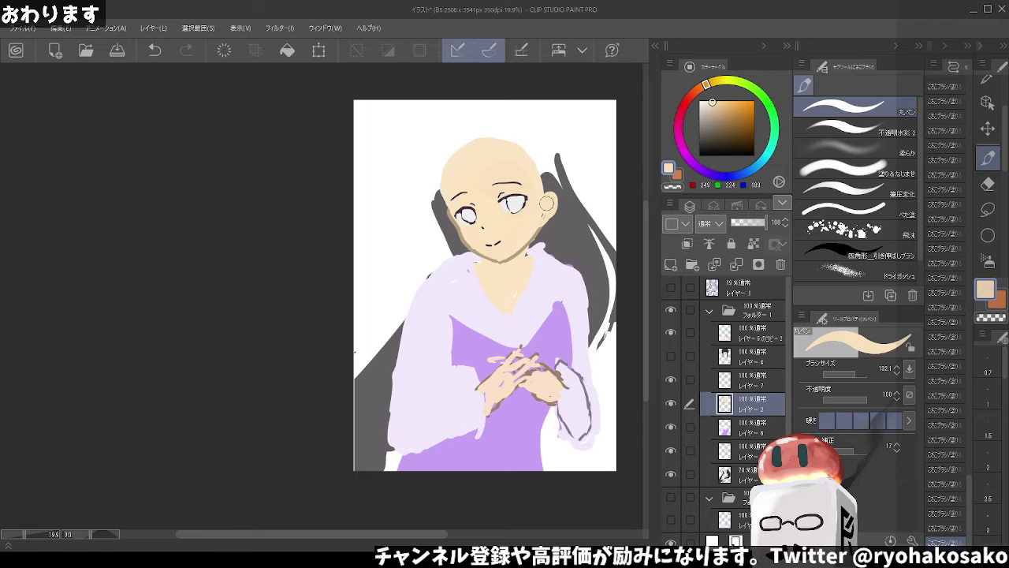
scroll(508, 158, up, 1)
scroll(509, 157, up, 1)
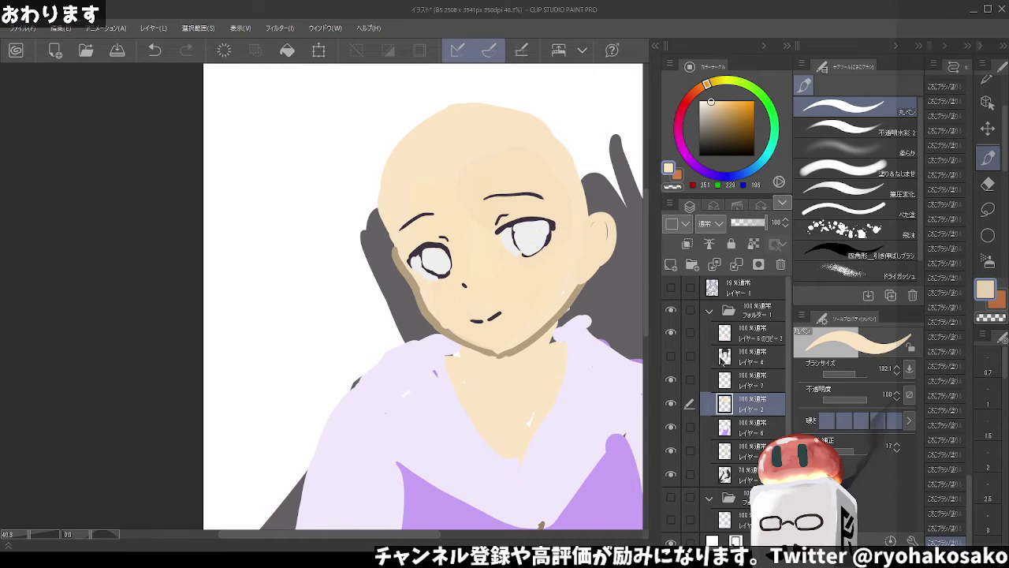
click(671, 265)
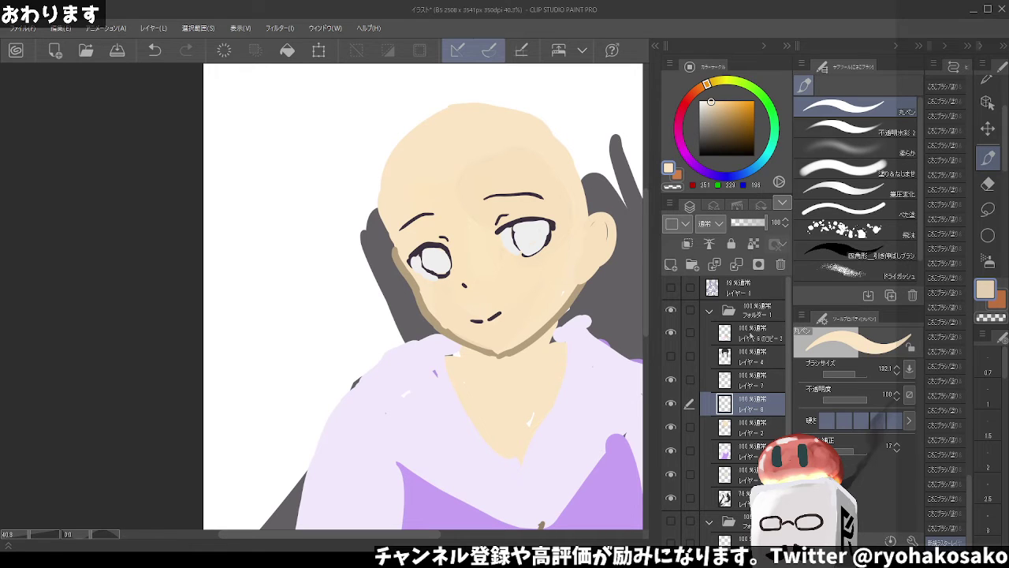
click(671, 426)
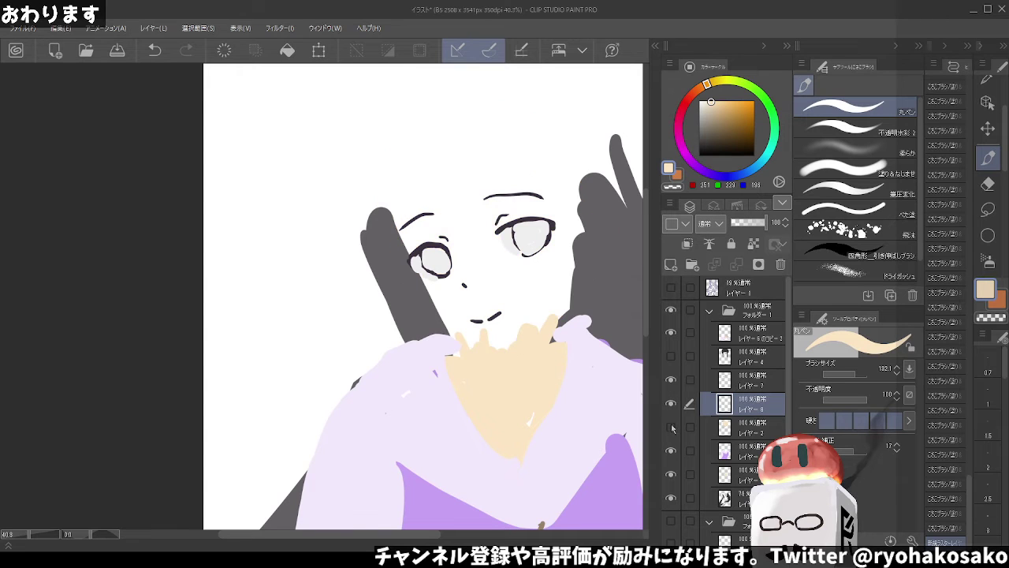
click(671, 426)
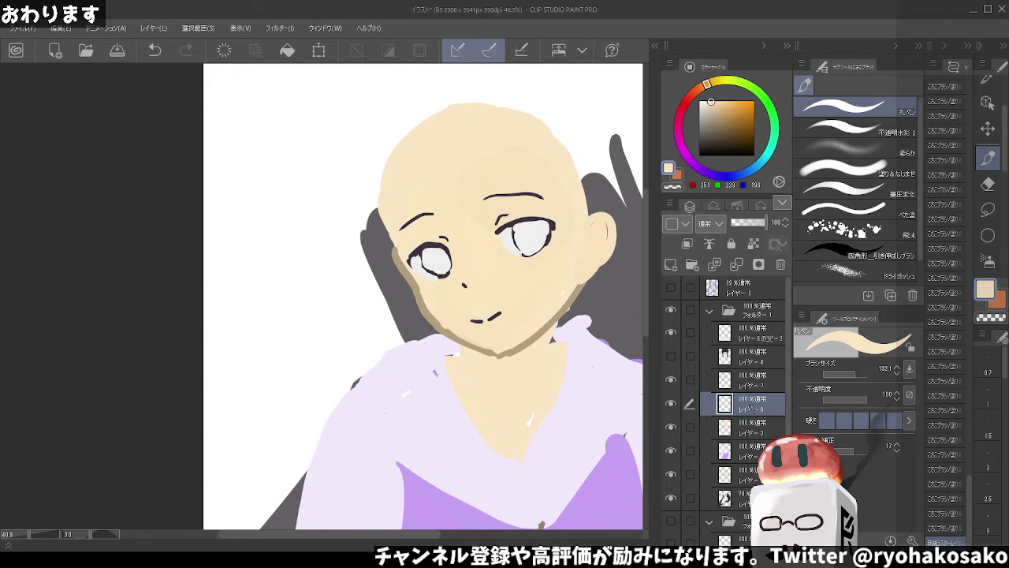
click(780, 265)
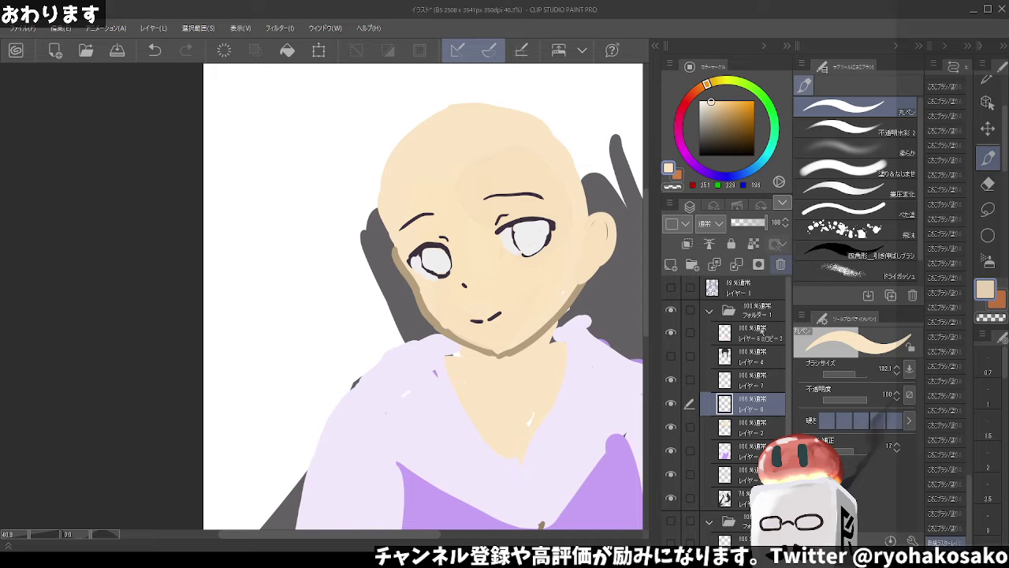
Show the eyes and hair layers and raise the line-art layer's opacity from 78% to 100%
click(739, 382)
click(671, 380)
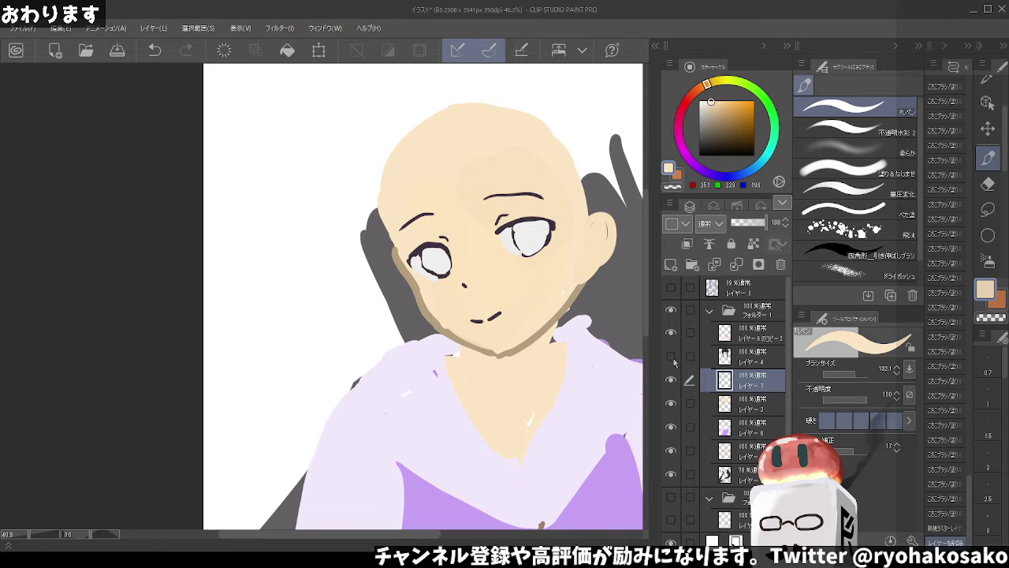
click(671, 356)
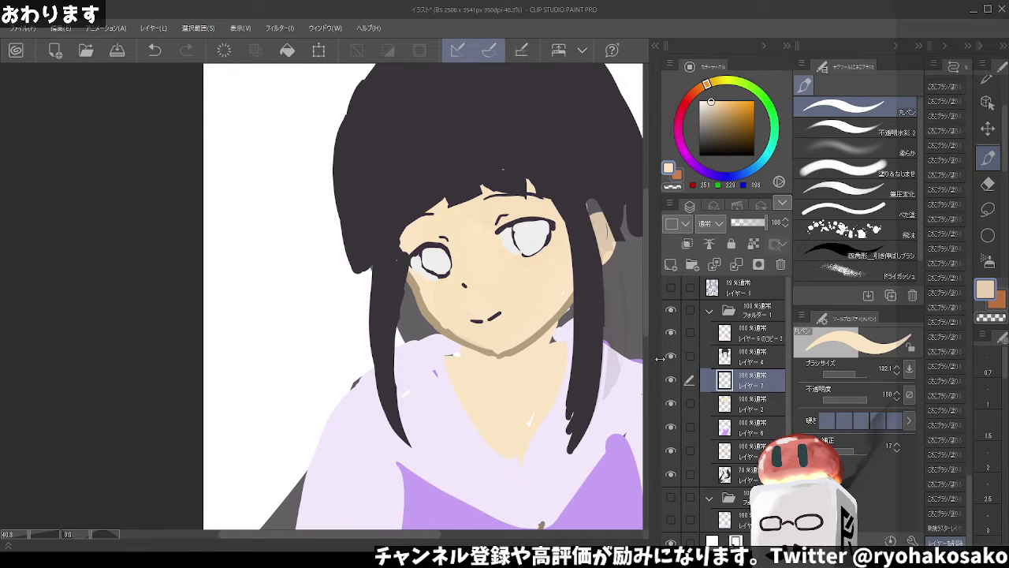
click(746, 475)
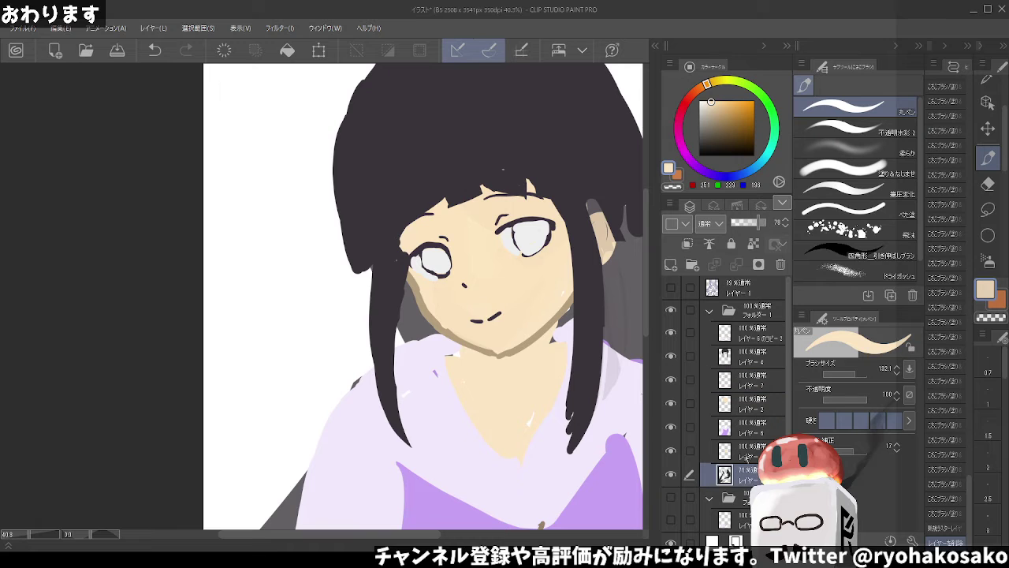
drag(759, 222, 782, 222)
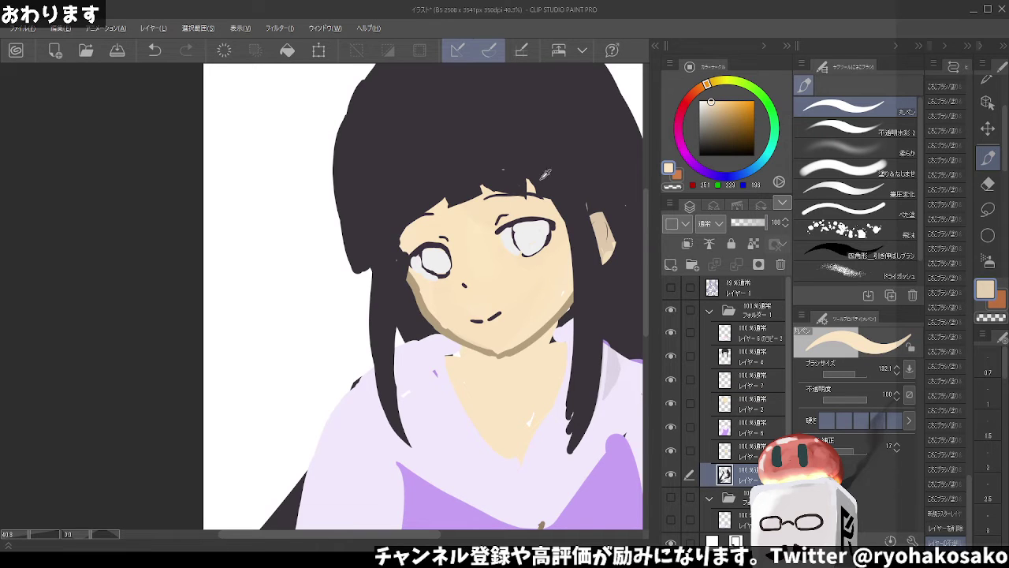
scroll(400, 151, down, 1)
scroll(400, 151, up, 2)
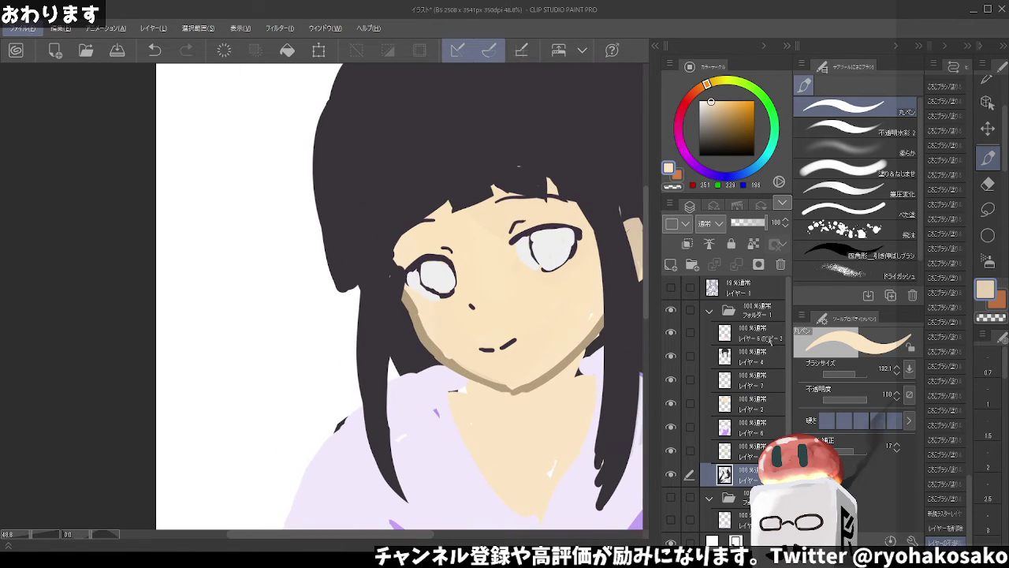
Pick white, select Layer 7 and group it into a new folder with Ctrl+G
click(741, 384)
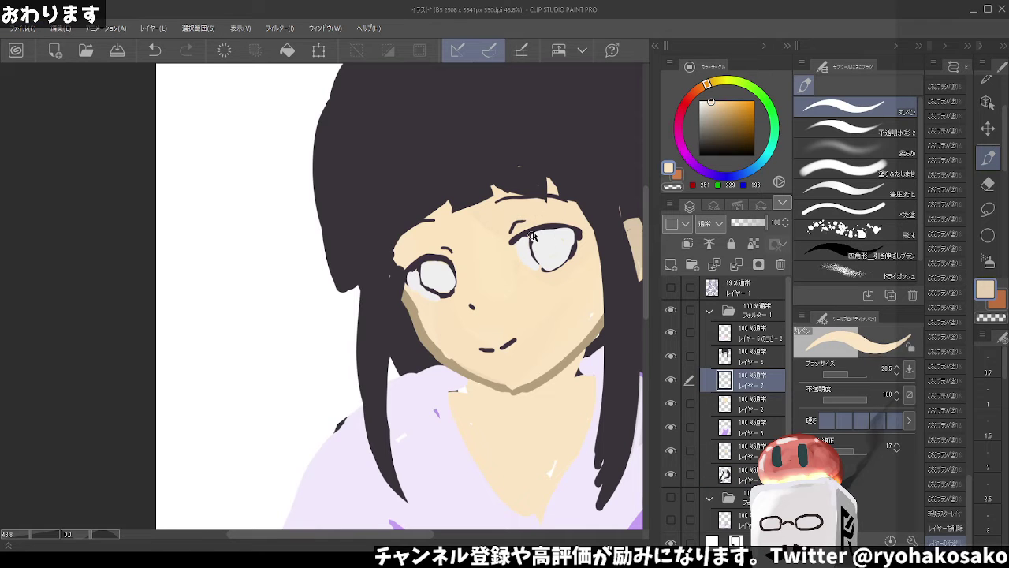
alt+click(572, 238)
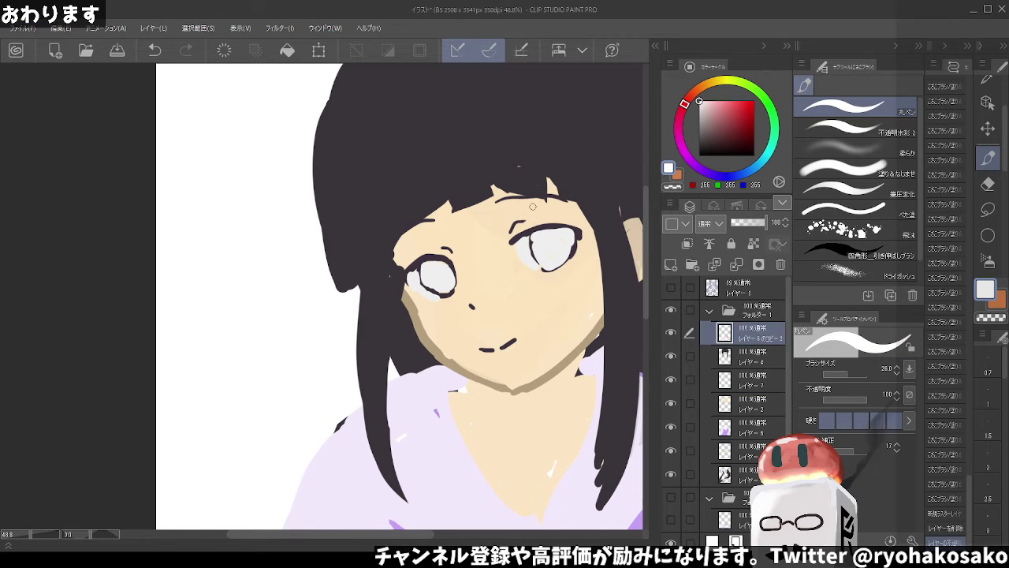
click(745, 332)
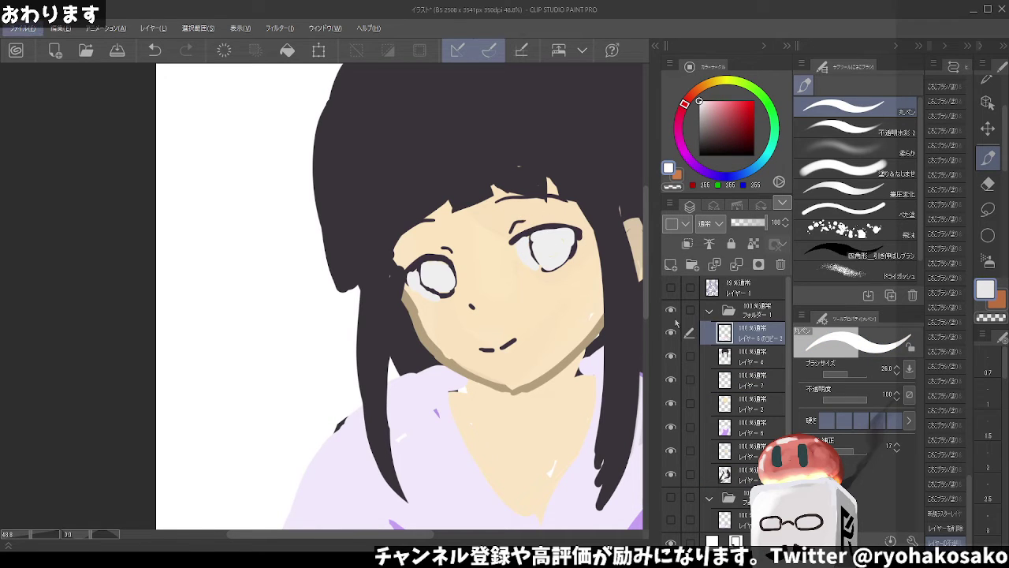
click(671, 380)
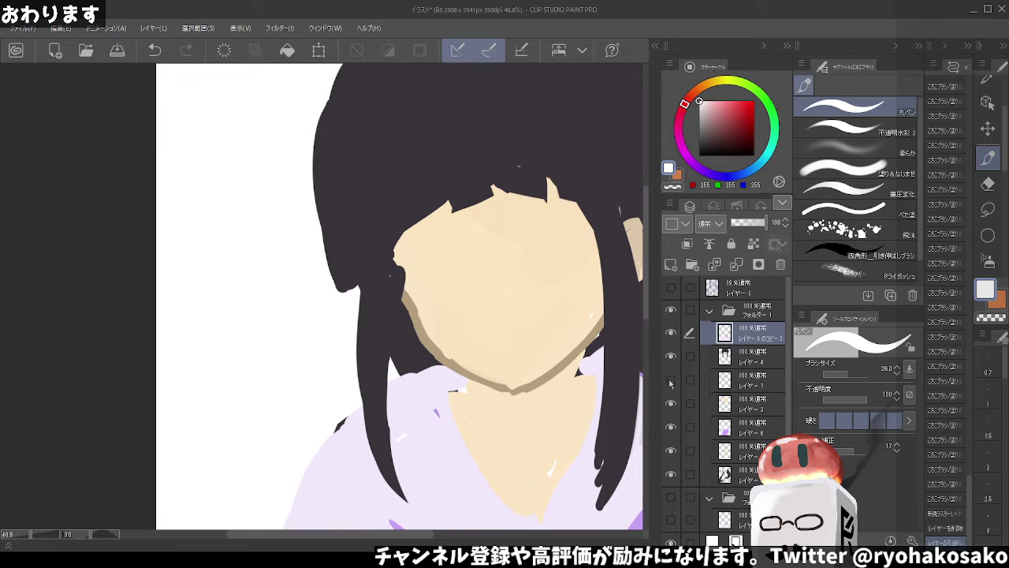
click(745, 380)
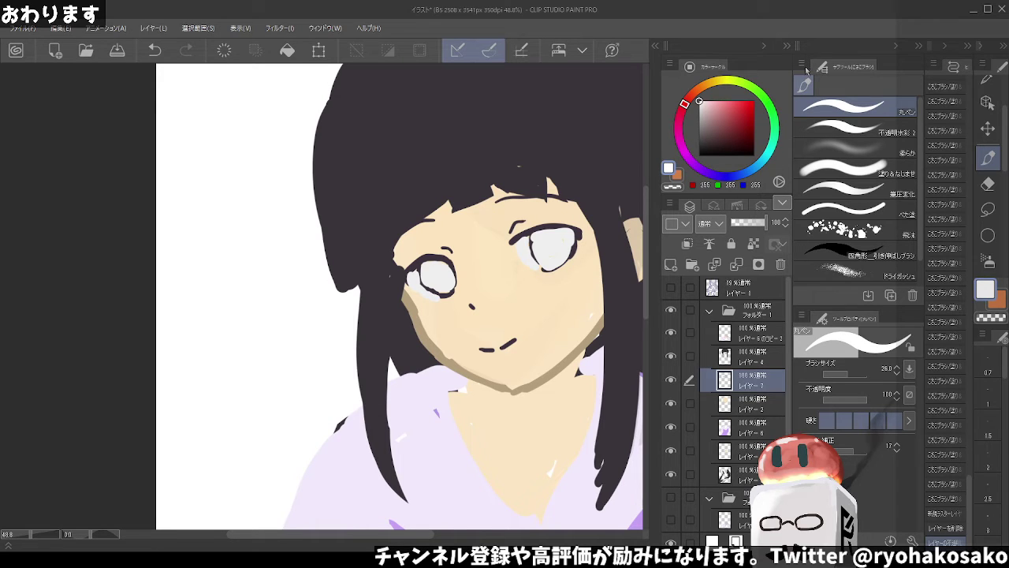
key(ctrl+g)
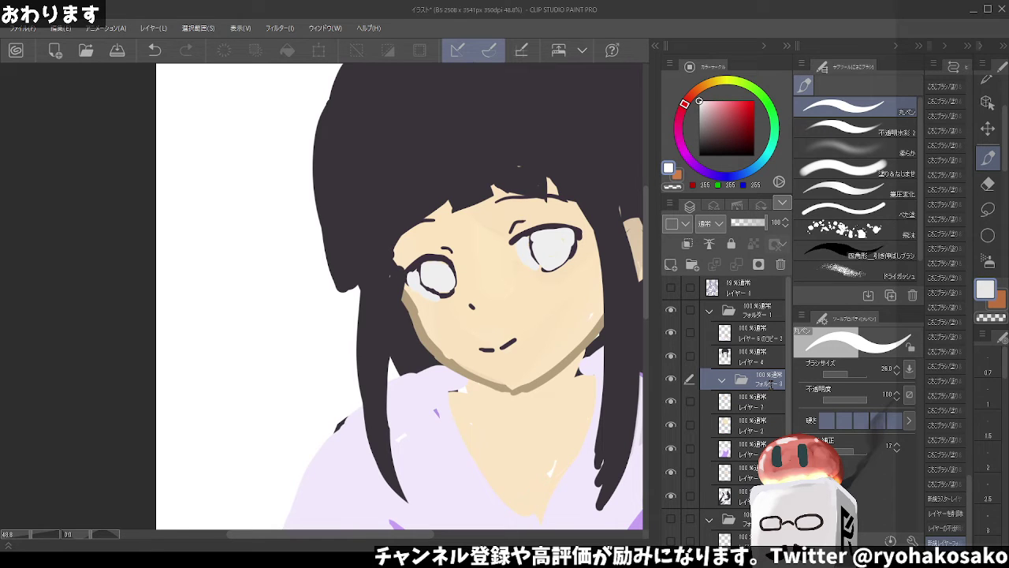
Rename the folder 目 and set up a large dark purple opaque watercolour brush
double_click(770, 384)
text(日)
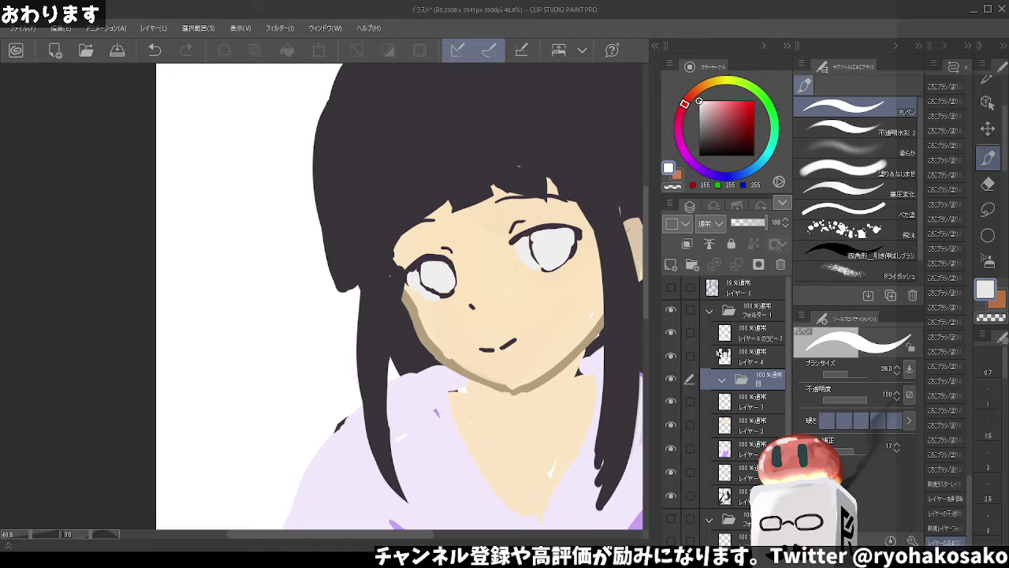
click(753, 402)
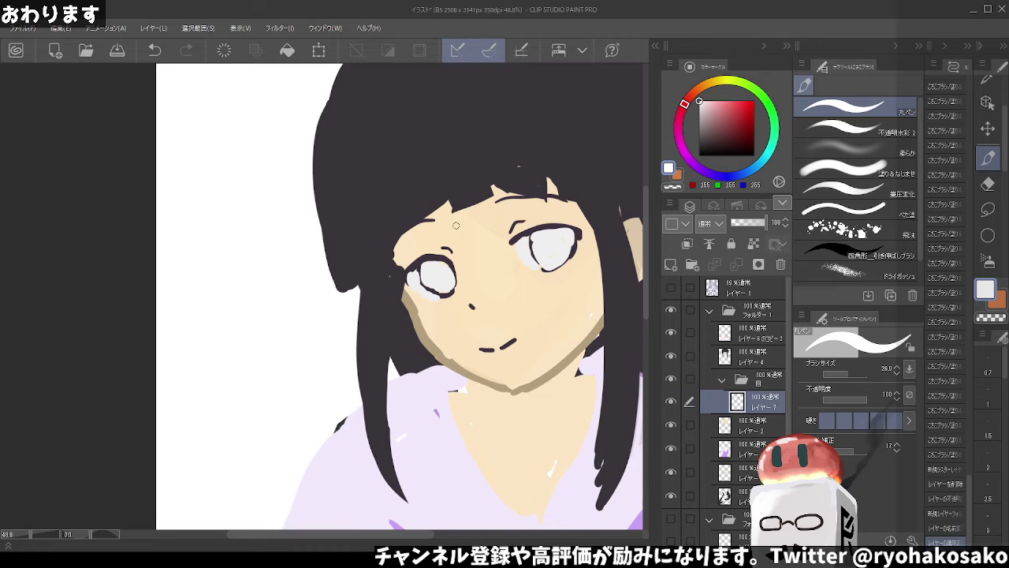
alt+click(533, 229)
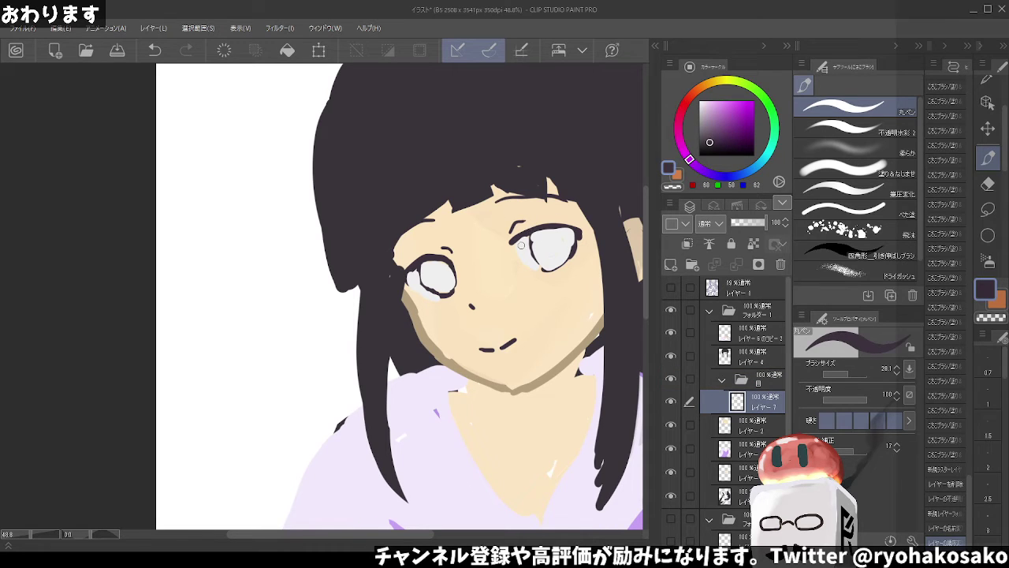
drag(519, 247, 520, 237)
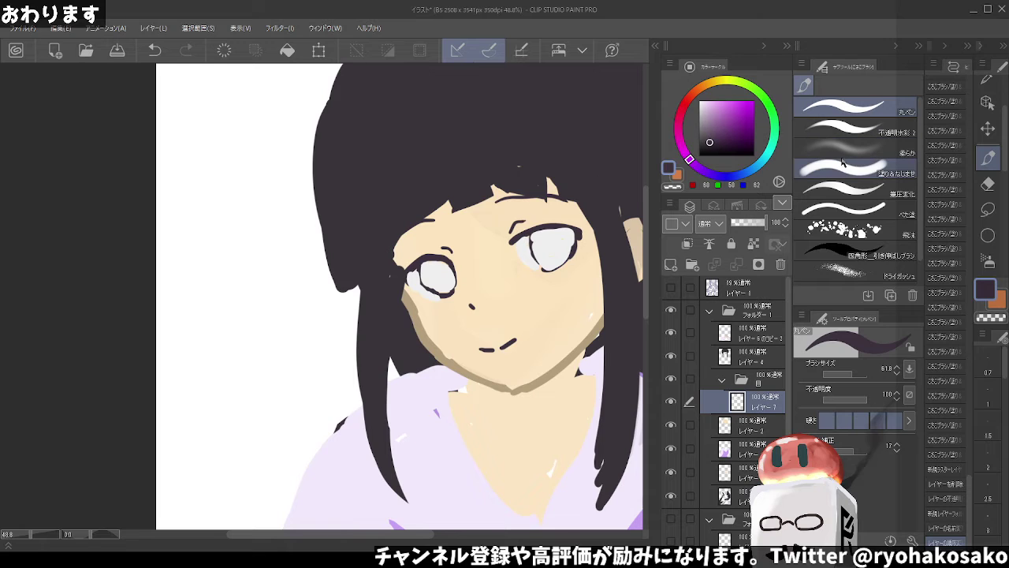
click(842, 126)
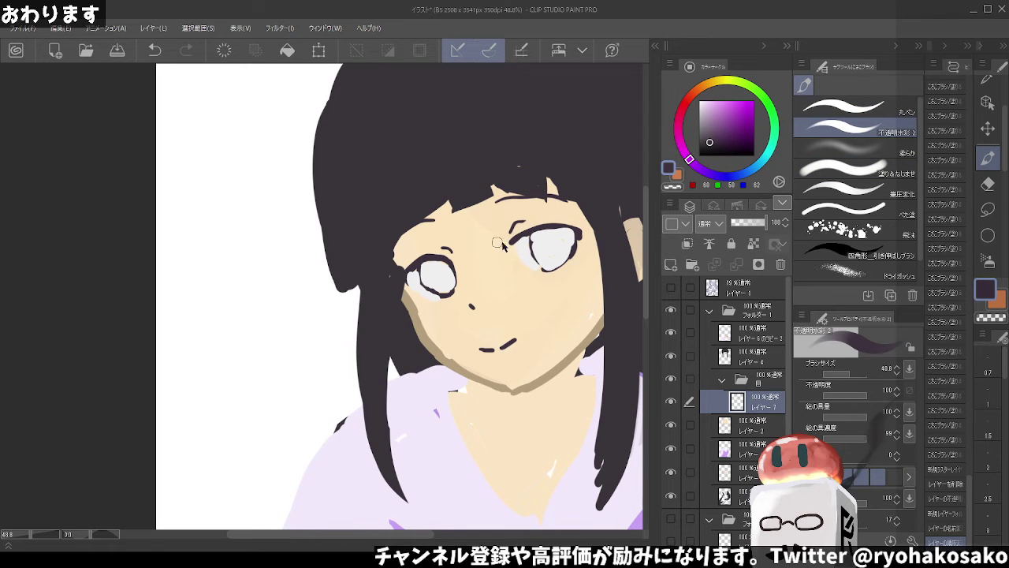
key(ctrl+z)
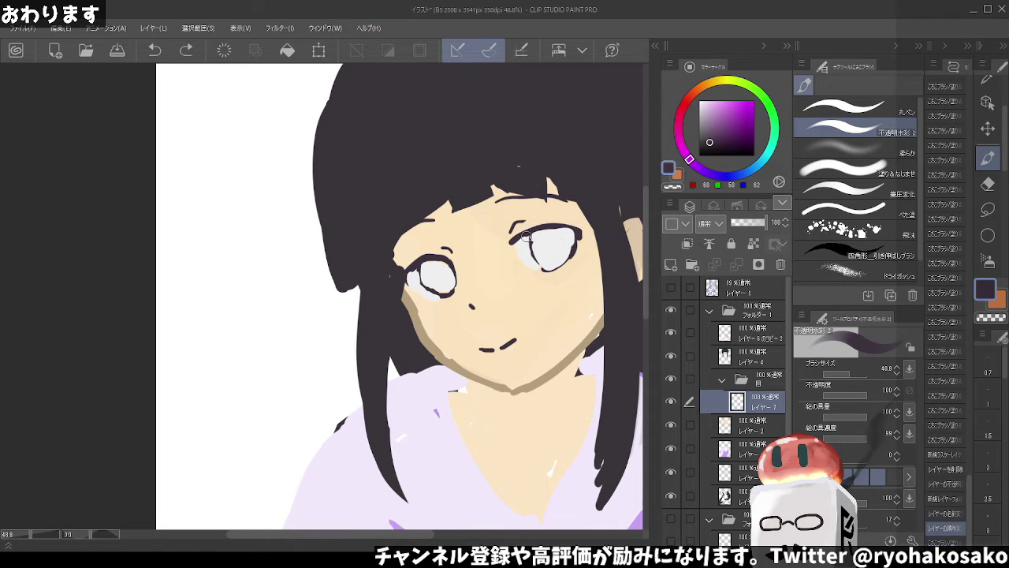
Thicken the right eye's upper eyelid and touch up the eye white
drag(512, 235, 576, 231)
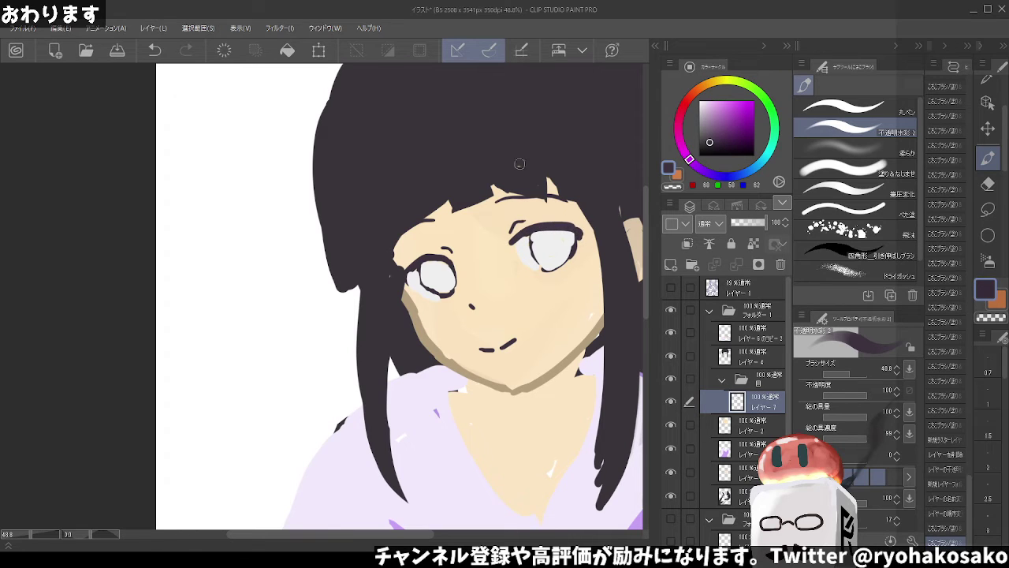
key(ctrl+z)
key(bracketleft)
key(bracketleft)
drag(558, 225, 579, 229)
alt+click(578, 242)
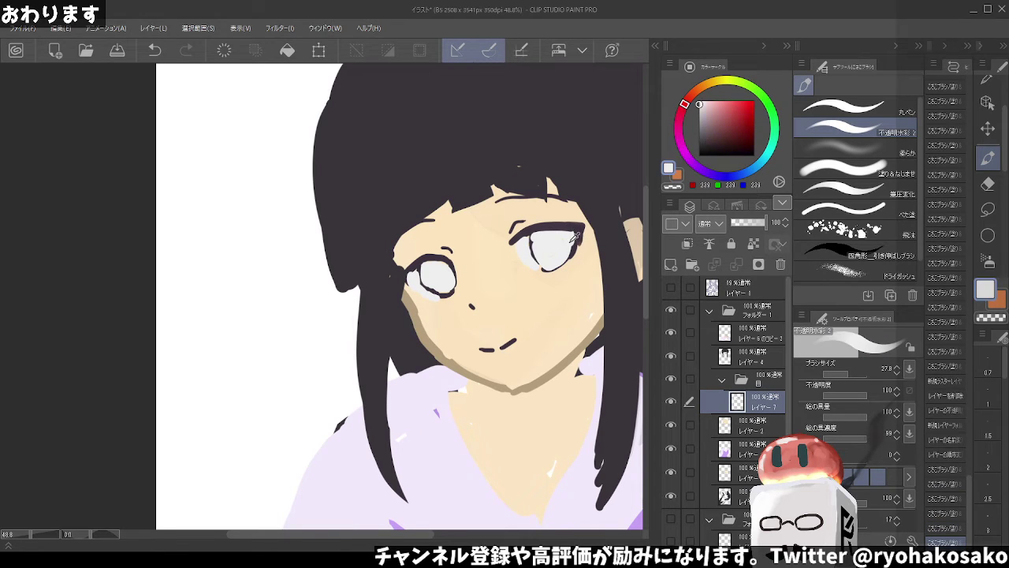
drag(571, 243, 563, 261)
click(557, 263)
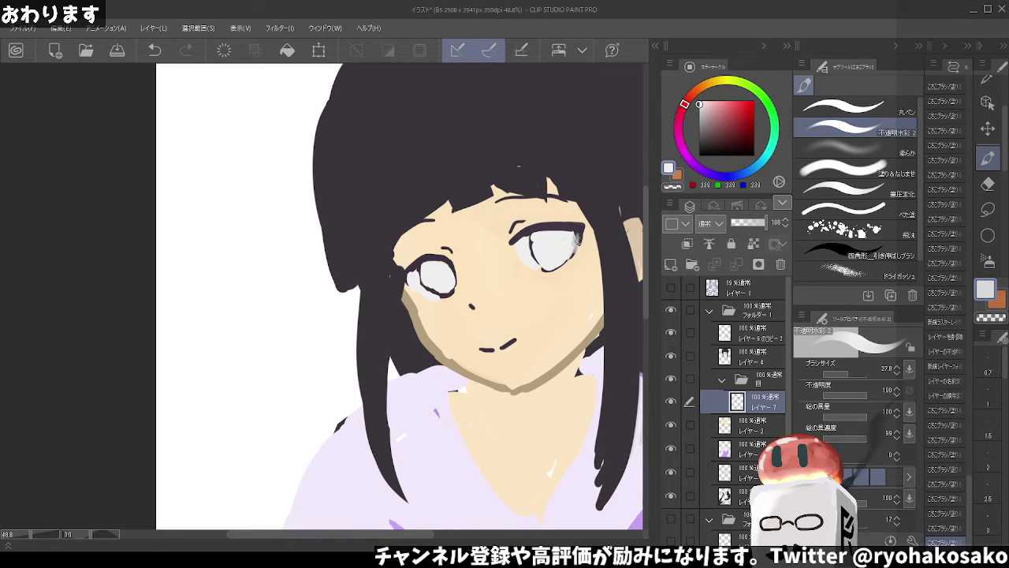
Undo the trial eye edits and lower Layer 7's opacity to 52%
key(c)
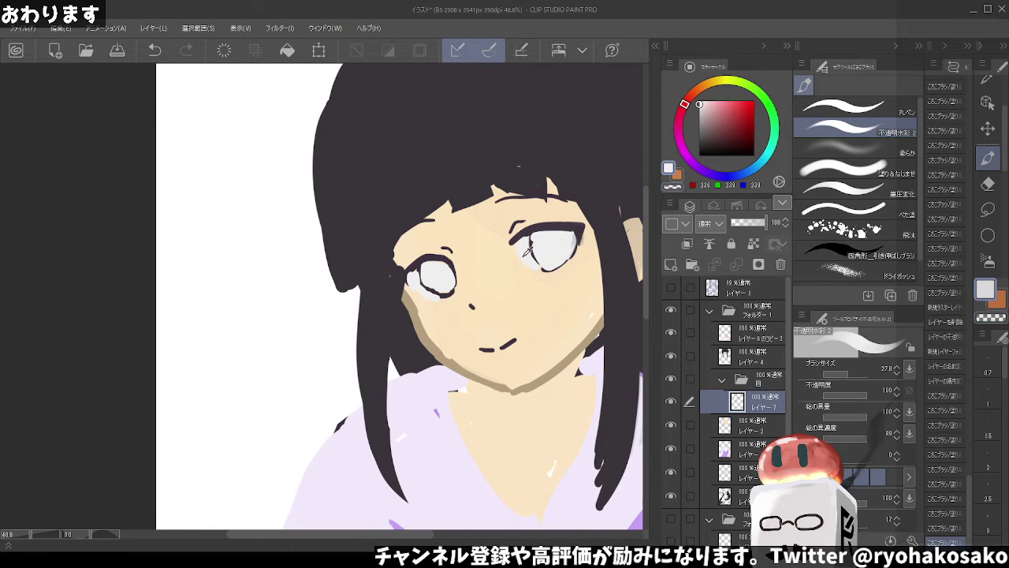
drag(502, 258, 528, 240)
key(ctrl+z)
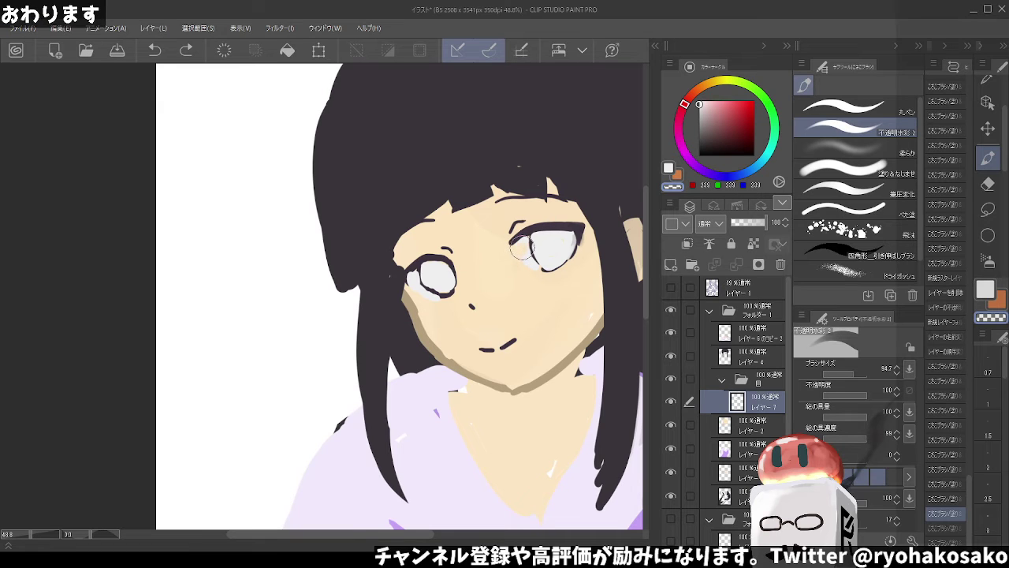
drag(522, 248, 536, 251)
key(ctrl+z)
key(ctrl+z)
key(ctrl+z)
key(ctrl+z)
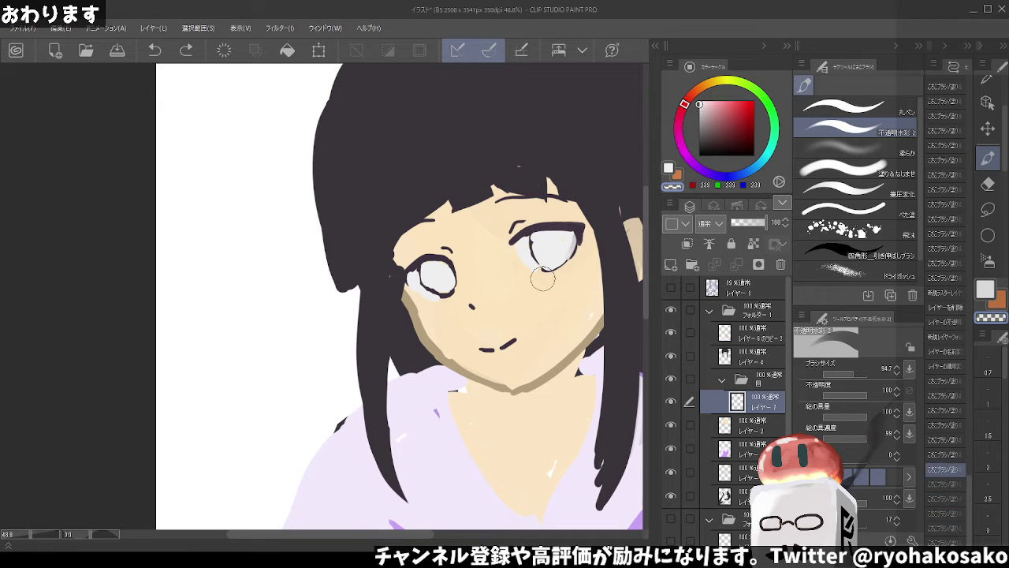
key(ctrl+z)
key(ctrl+z)
key(ctrl+z)
key(ctrl+z)
key(ctrl+z)
key(ctrl+z)
key(ctrl+z)
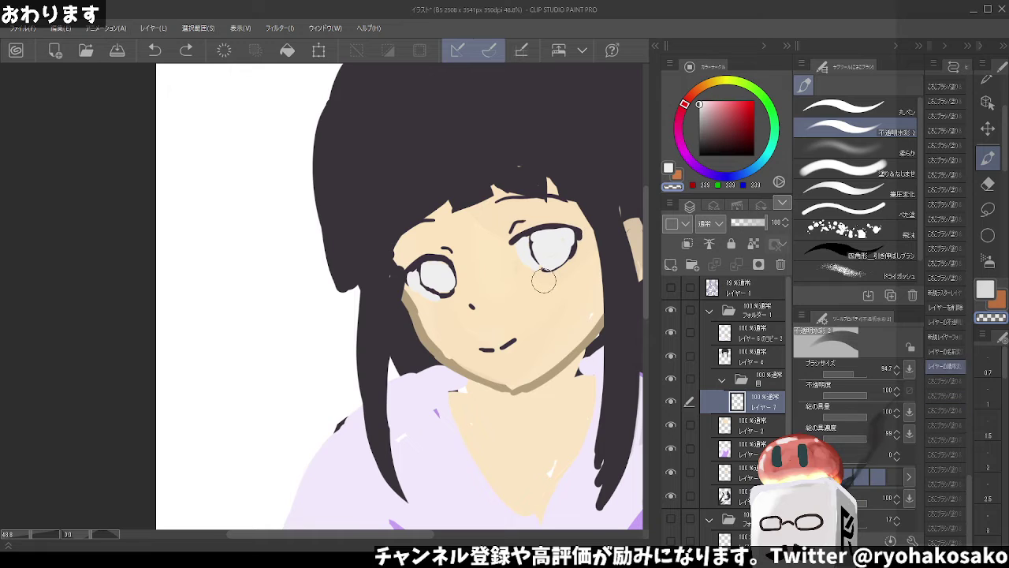
key(ctrl+z)
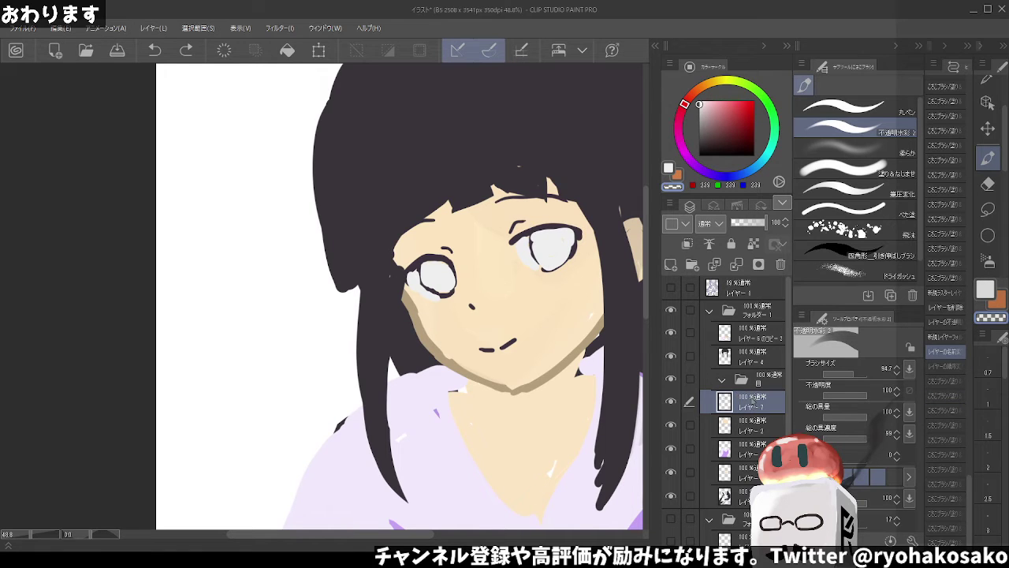
click(750, 224)
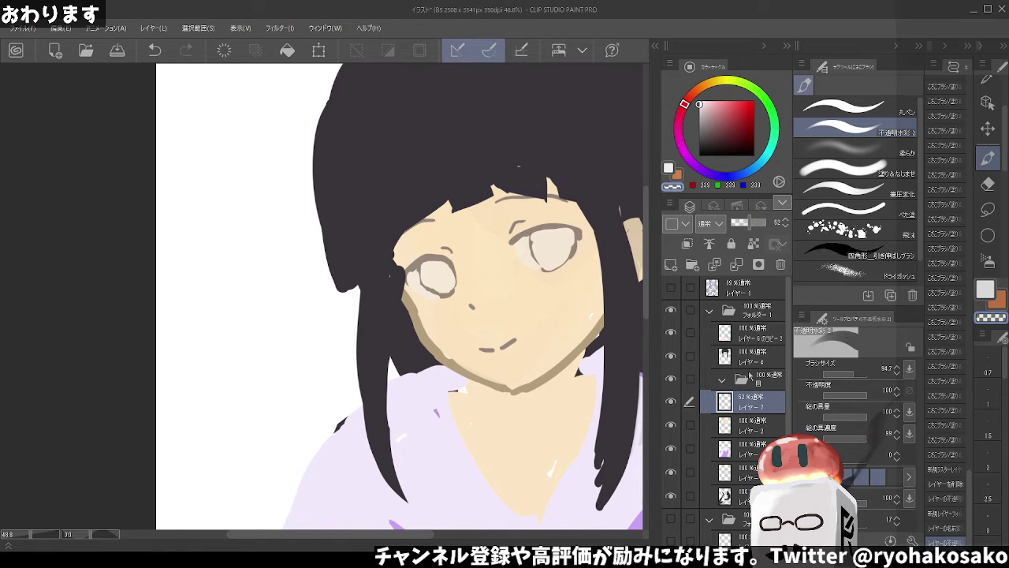
Add a new layer inside the eye folder and name it 目せん
click(671, 264)
mouse_move(753, 400)
mouse_down()
mouse_move(754, 436)
mouse_move(756, 378)
mouse_up()
ctrl+click(751, 402)
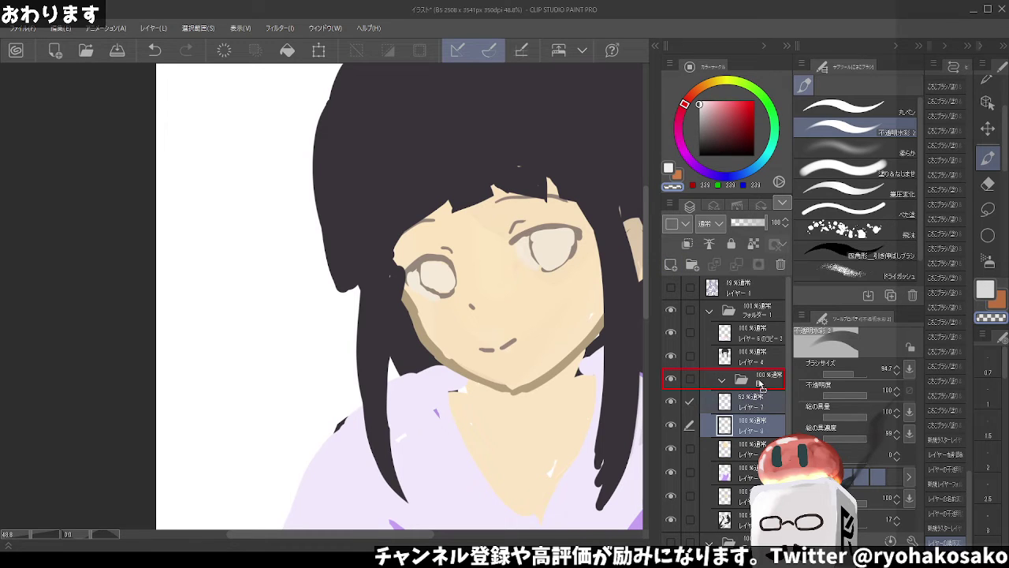
click(763, 435)
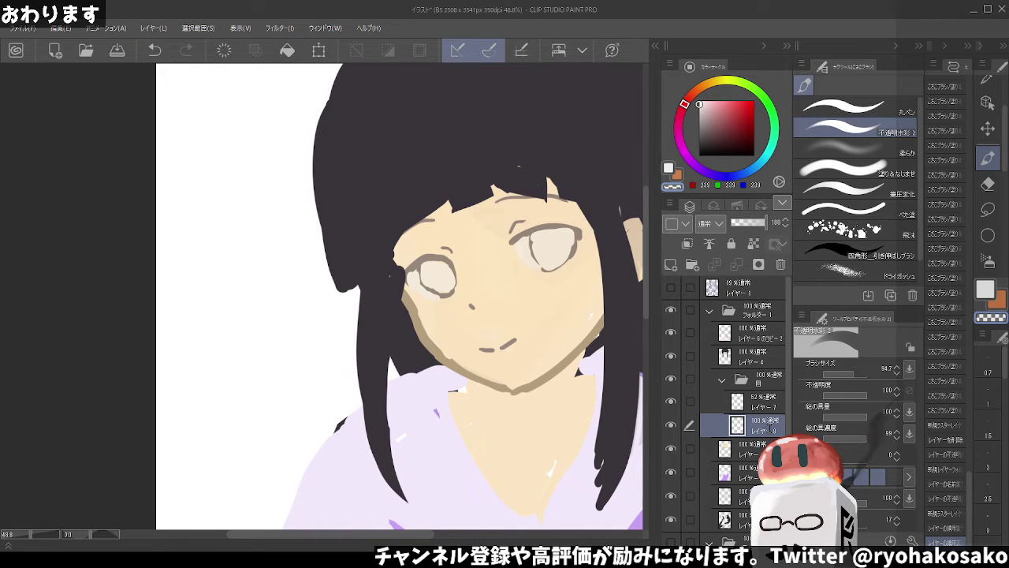
double_click(764, 429)
text(目せん)
key(Return)
Pick a dark grey, shrink the brush, and try upper eyelid strokes over the right eye
click(705, 130)
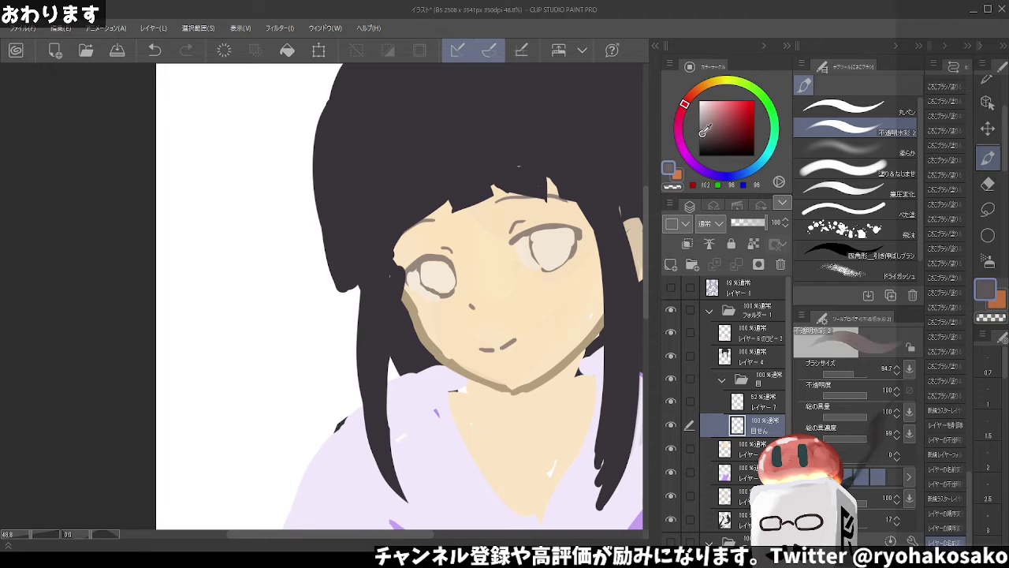
drag(705, 130, 698, 137)
click(679, 138)
mouse_move(526, 260)
mouse_down()
mouse_move(511, 260)
mouse_move(548, 225)
mouse_move(525, 231)
mouse_move(584, 228)
mouse_up()
key(ctrl+z)
key(ctrl+z)
key(ctrl+z)
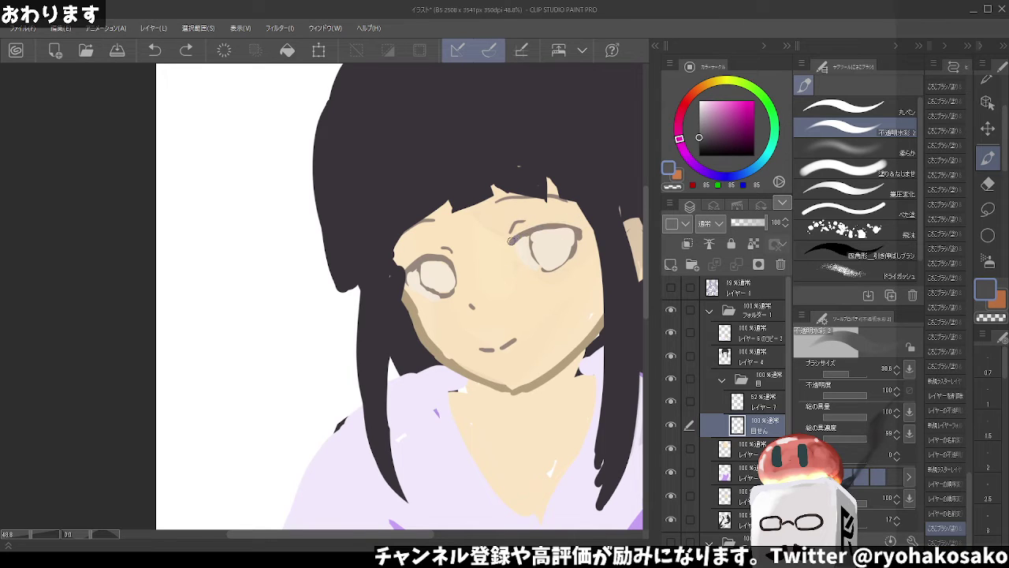
drag(511, 240, 544, 227)
key(ctrl+z)
mouse_move(504, 255)
mouse_down()
mouse_move(515, 236)
mouse_move(555, 224)
mouse_move(581, 243)
mouse_up()
key(ctrl+z)
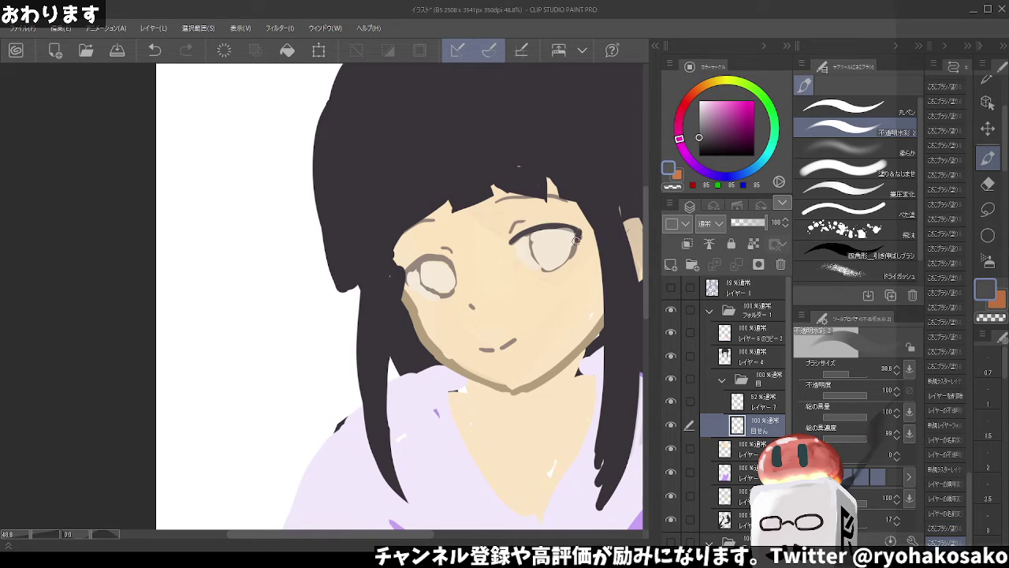
mouse_move(513, 242)
mouse_down()
mouse_move(556, 224)
mouse_move(577, 228)
mouse_move(580, 245)
mouse_move(512, 242)
mouse_move(565, 224)
mouse_up()
key(ctrl+z)
key(ctrl+z)
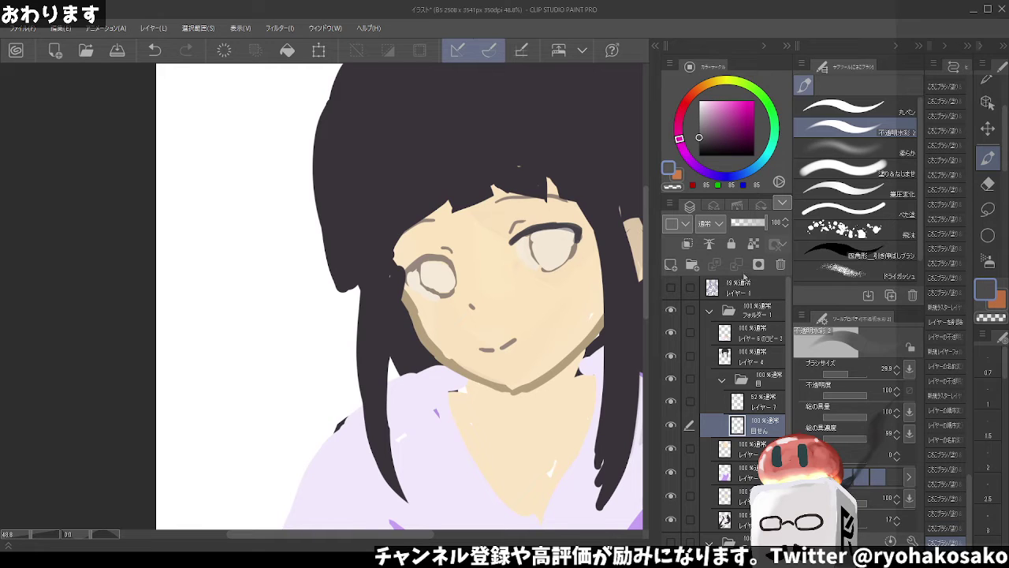
Fade the old eye layer, Layer 7, to 19% opacity and check the eye lines against it
click(753, 380)
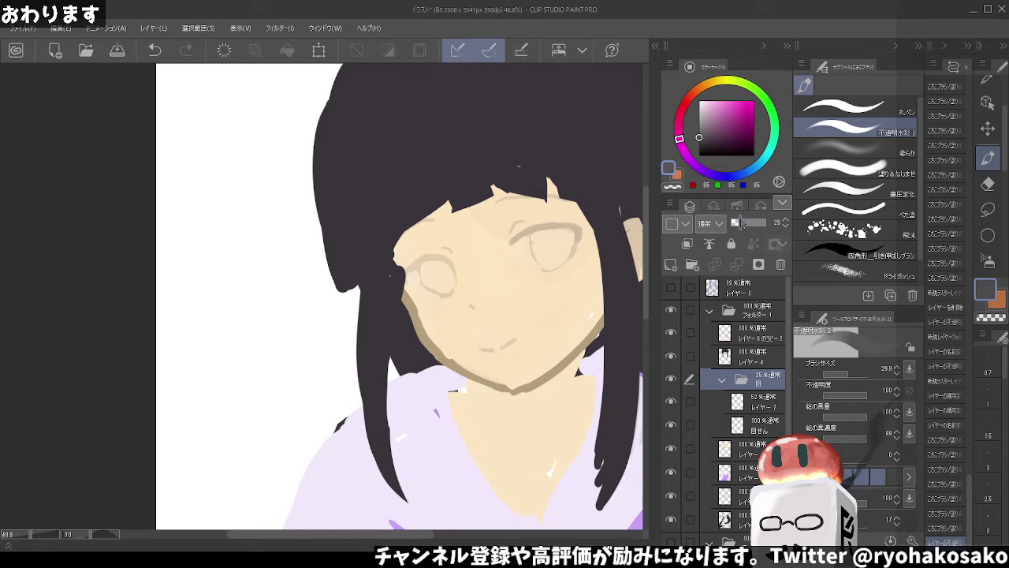
click(756, 402)
drag(749, 222, 737, 222)
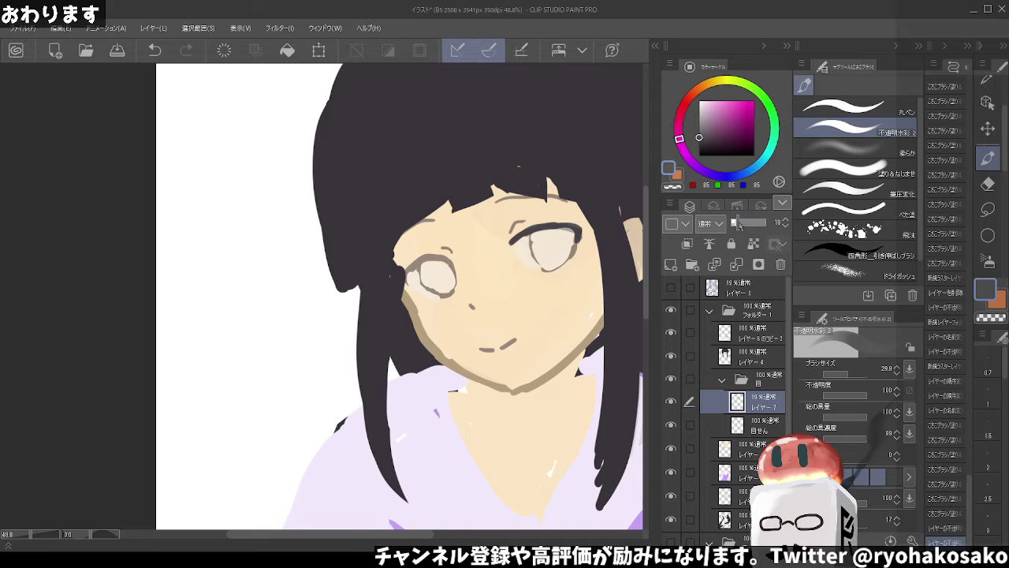
click(759, 424)
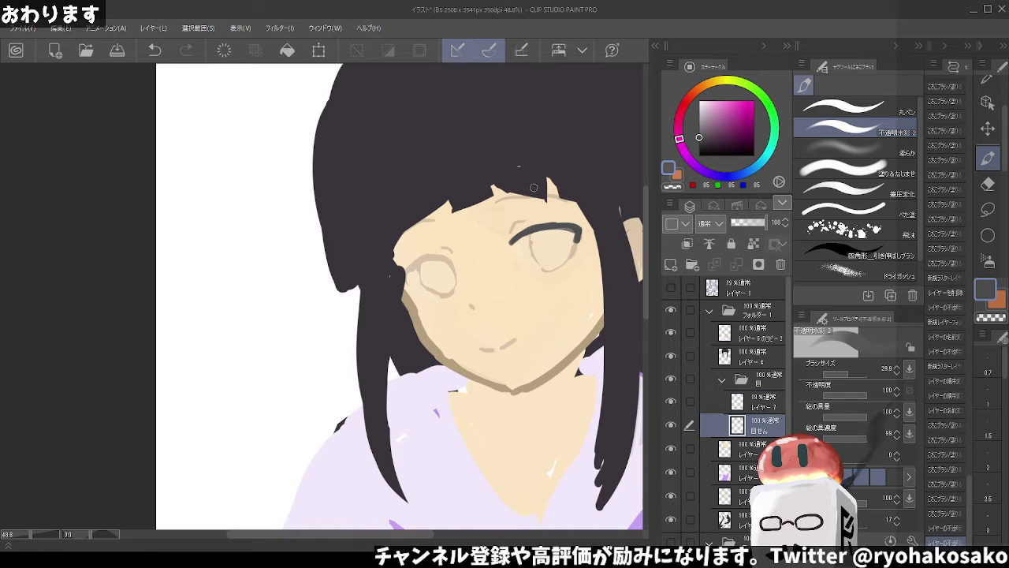
alt+click(548, 227)
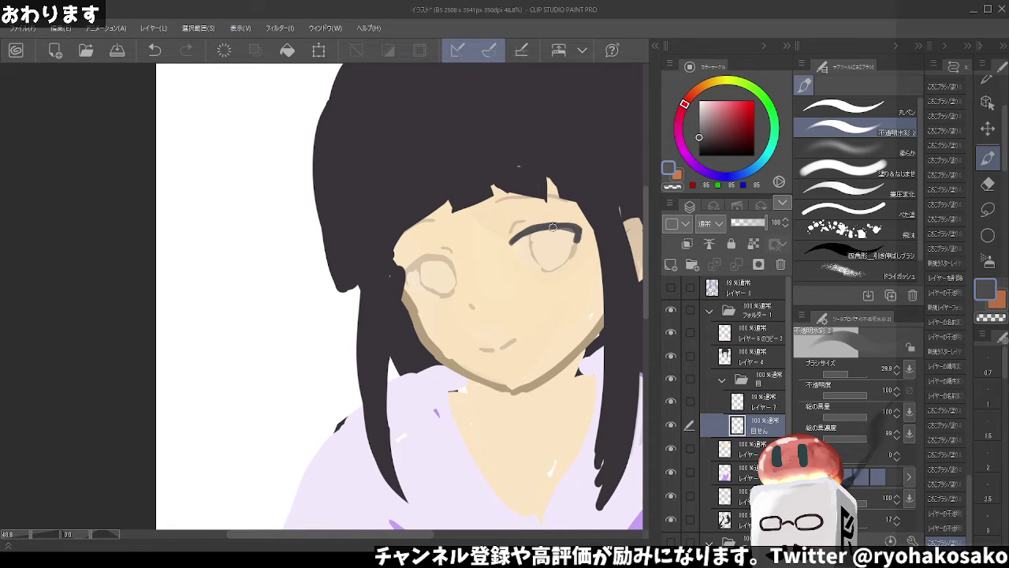
key(ctrl+z)
key(ctrl+y)
key(ctrl+z)
click(671, 402)
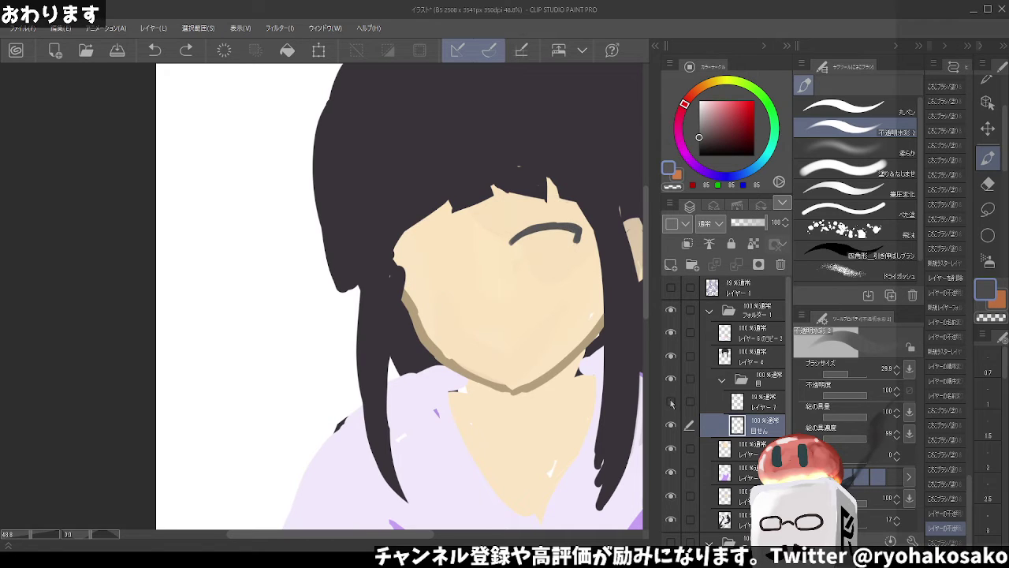
click(671, 402)
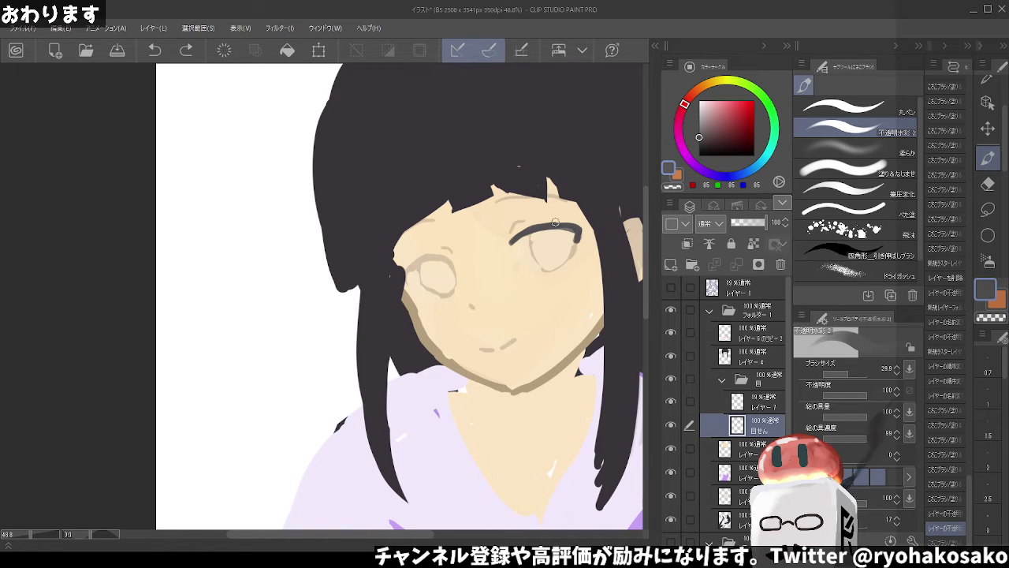
Redraw the right eye's outer outline with a smaller brush and add small touch-ups
drag(548, 227, 574, 232)
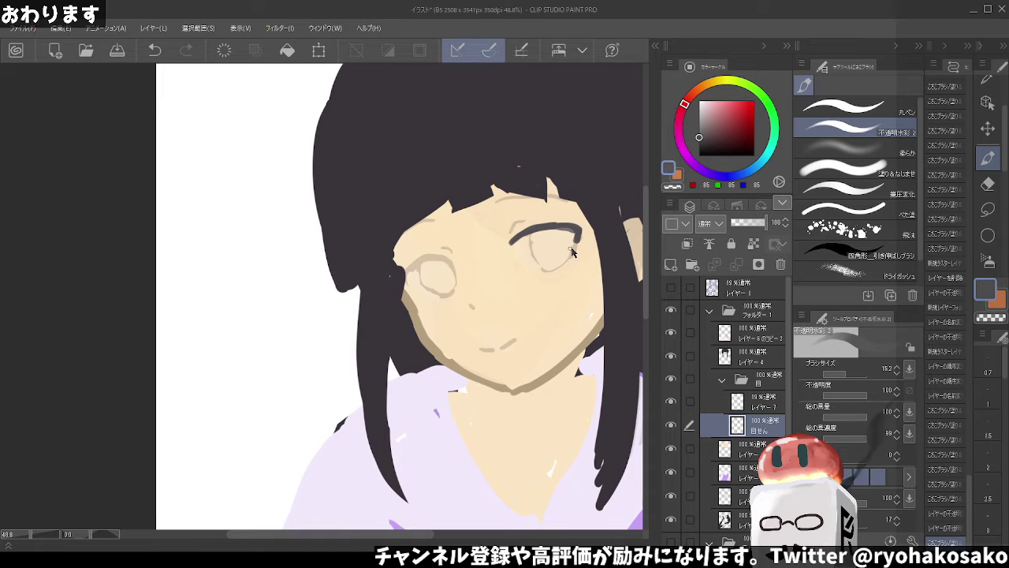
key(bracketright)
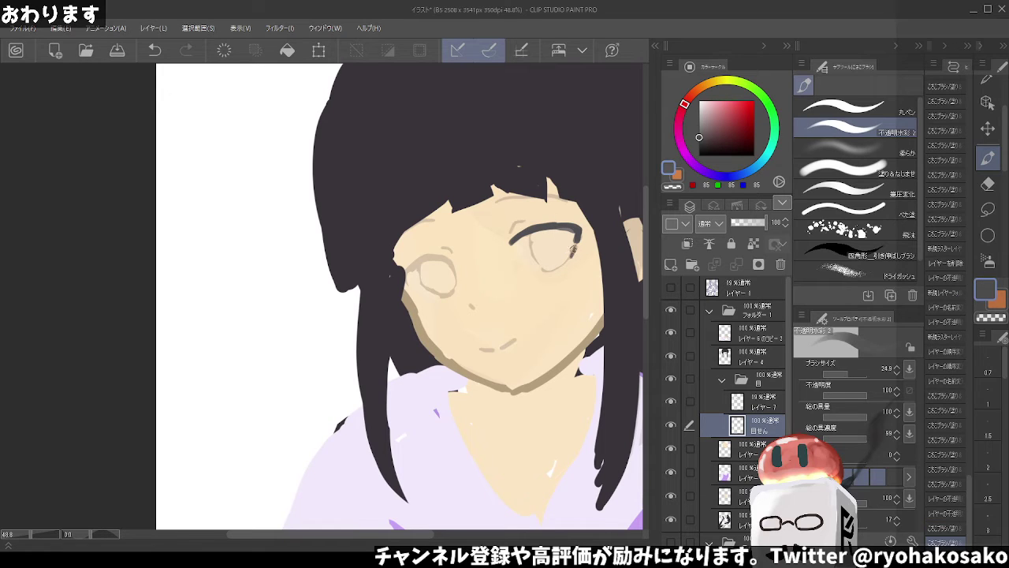
drag(573, 250, 552, 270)
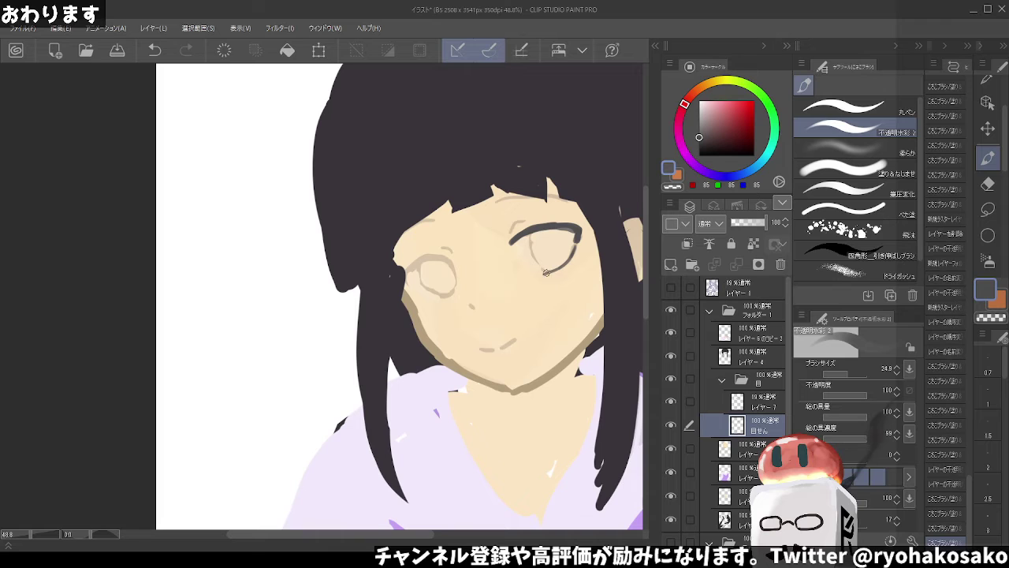
key(ctrl+z)
key(ctrl+z)
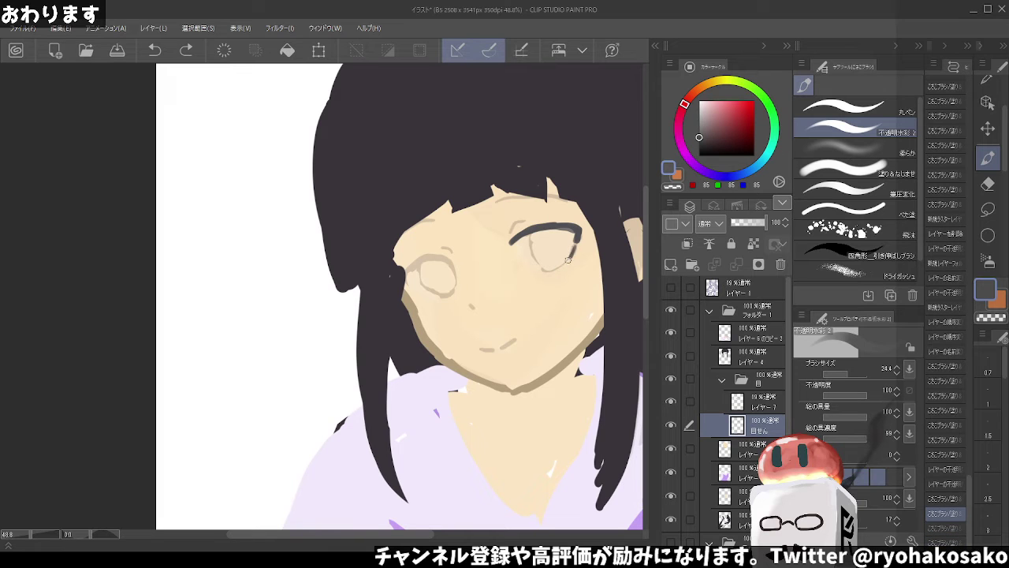
drag(574, 249, 552, 273)
key(ctrl+z)
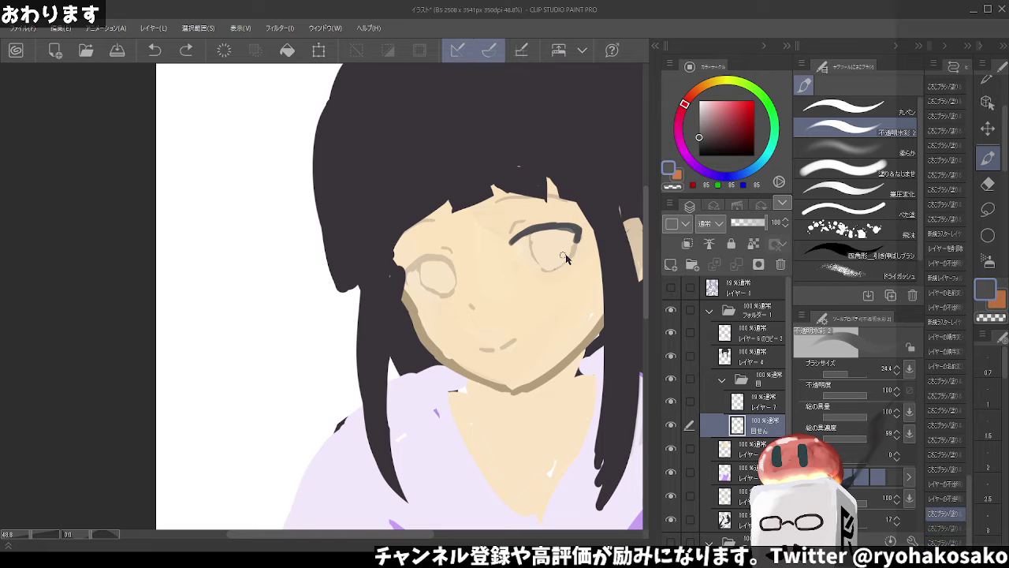
key(bracketleft)
drag(575, 246, 562, 265)
click(541, 272)
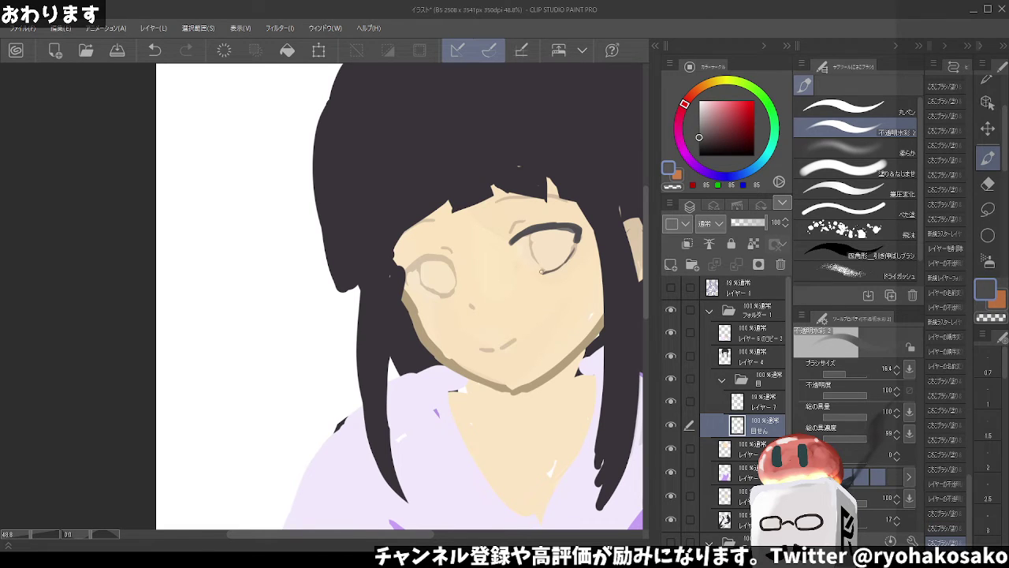
click(540, 271)
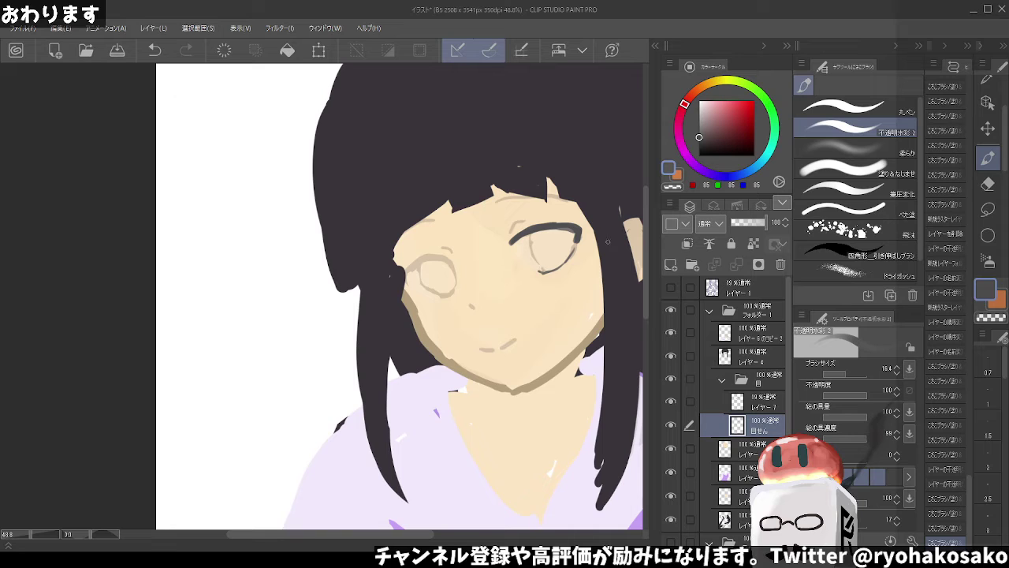
Add a new layer beneath 目せん and choose a near-white light grey
click(671, 265)
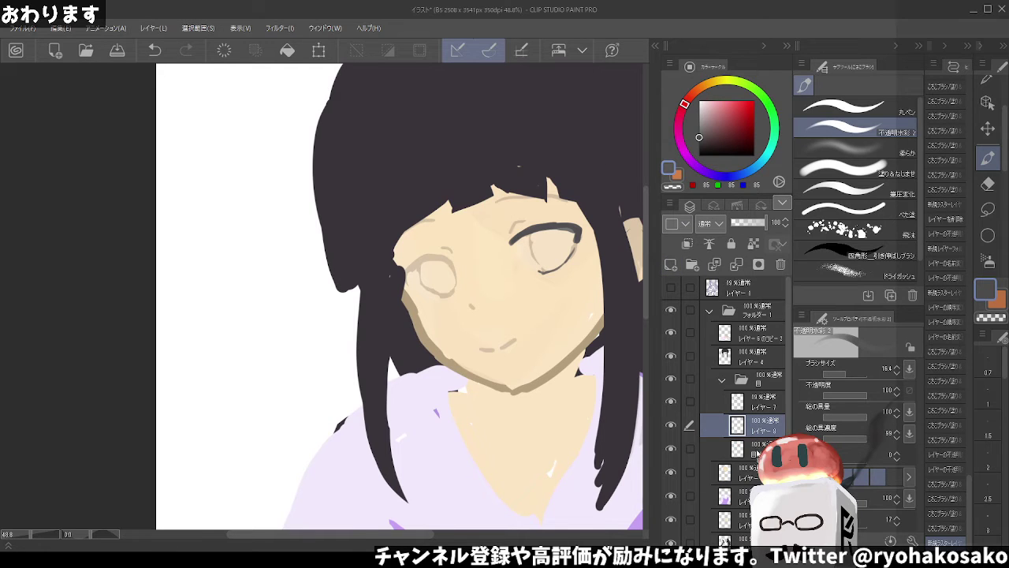
drag(753, 425, 753, 454)
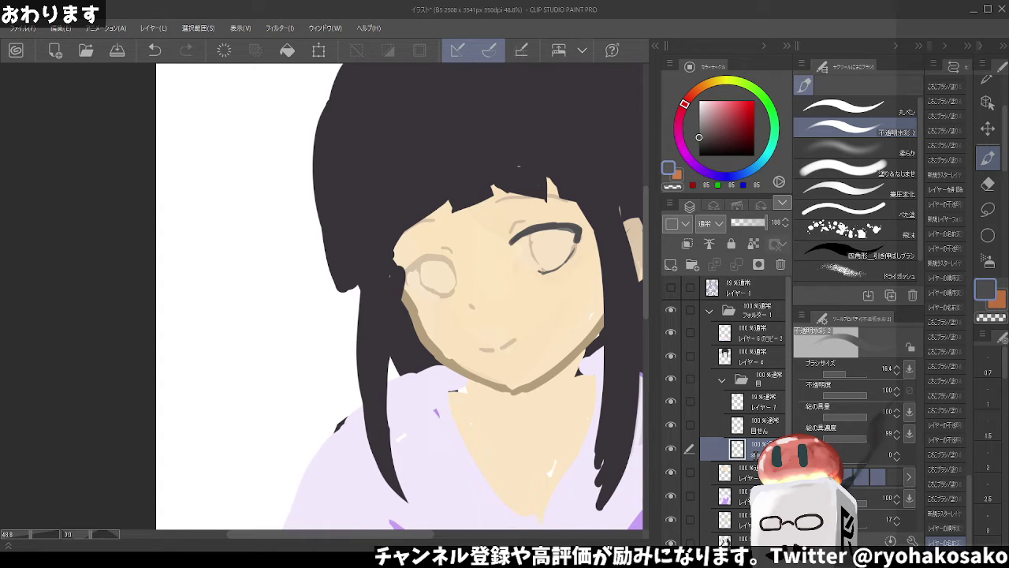
click(701, 107)
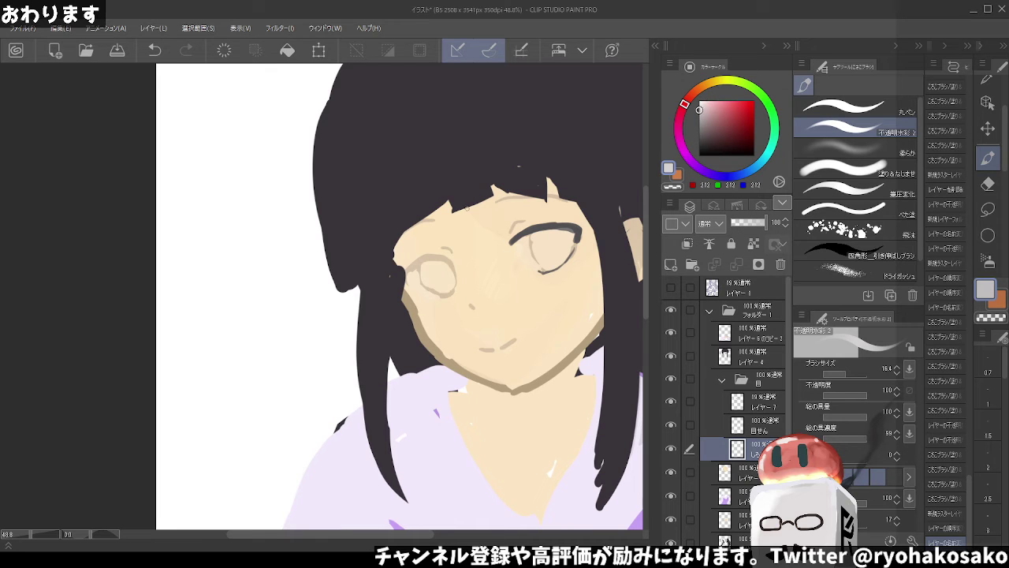
key(ctrl+z)
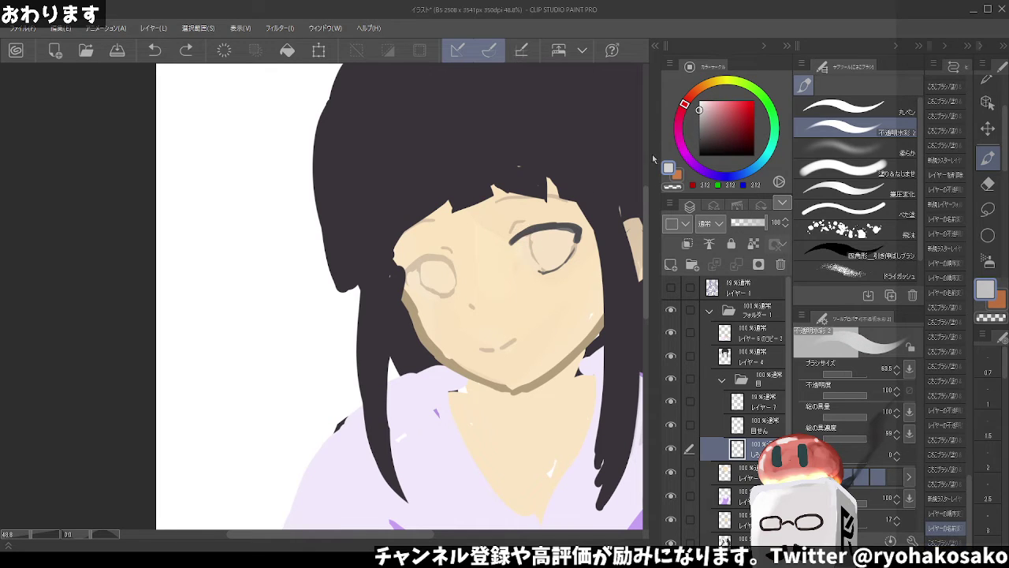
click(698, 104)
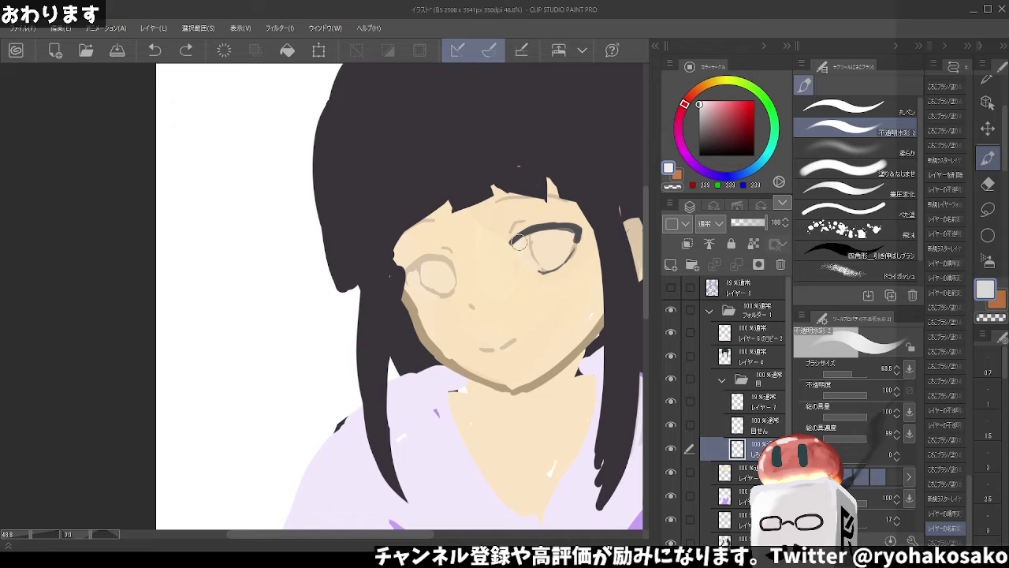
Paint the right eye's white, then erase stray grey shading with transparent colour
mouse_move(520, 242)
mouse_down()
mouse_move(533, 262)
mouse_move(561, 253)
mouse_move(527, 254)
mouse_move(533, 238)
mouse_move(563, 236)
mouse_move(537, 256)
mouse_move(514, 240)
mouse_up()
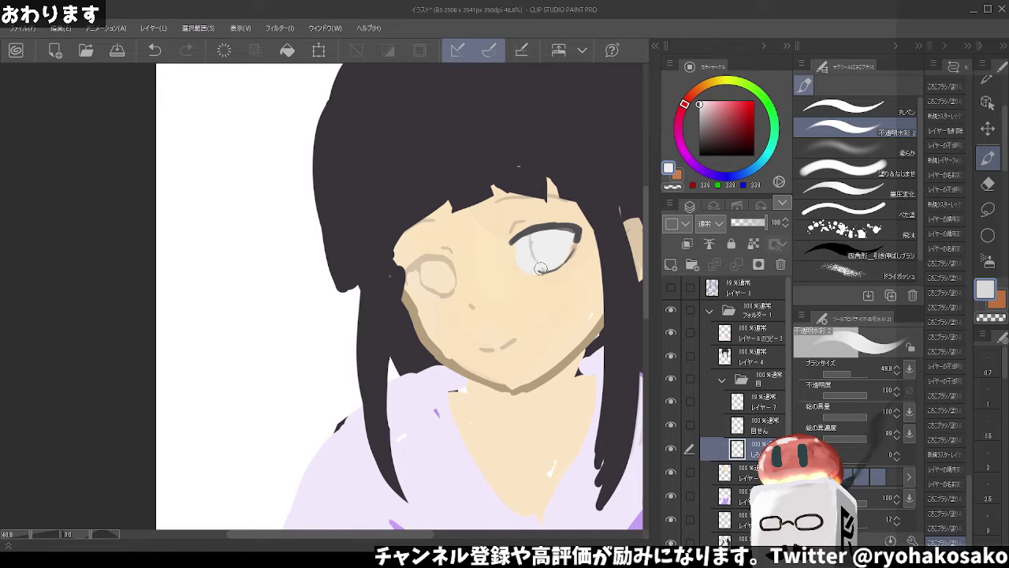
key(c)
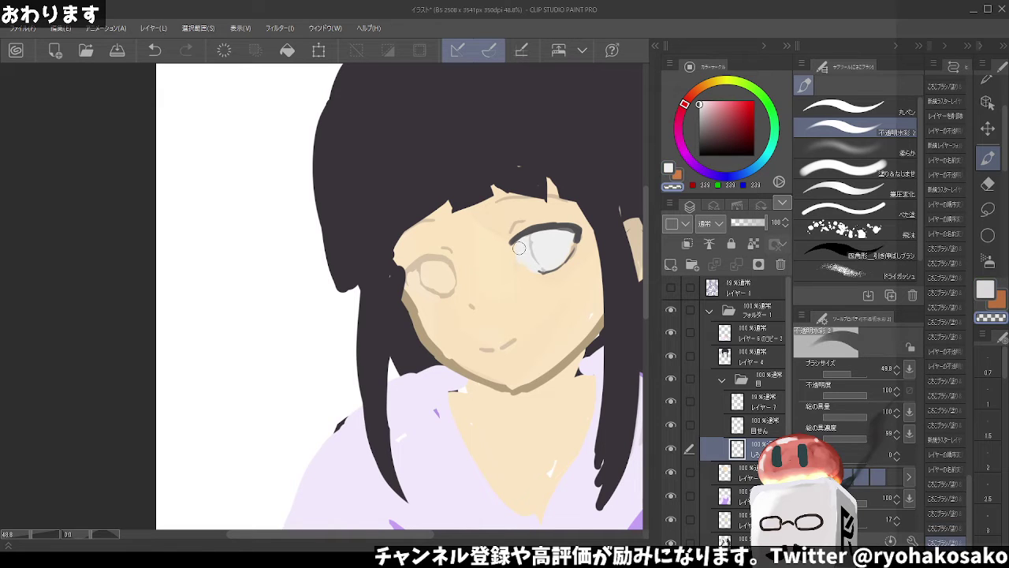
drag(519, 249, 543, 272)
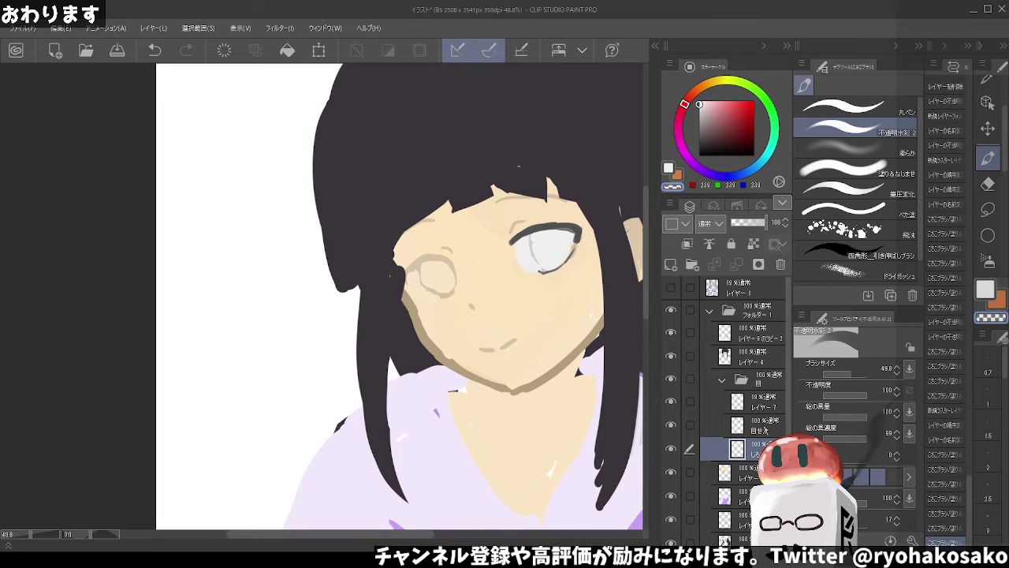
key(alt+])
Lasso the right eye's line art on 目せん, move it into place, and deselect
key(m)
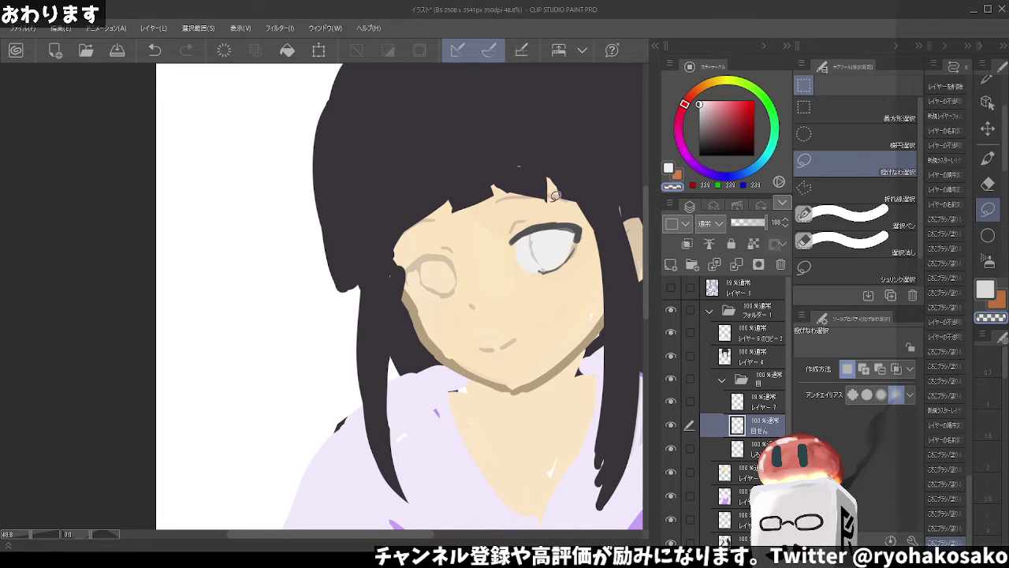
mouse_move(601, 240)
mouse_down()
mouse_move(605, 212)
mouse_move(602, 233)
mouse_move(556, 237)
mouse_up()
key(v)
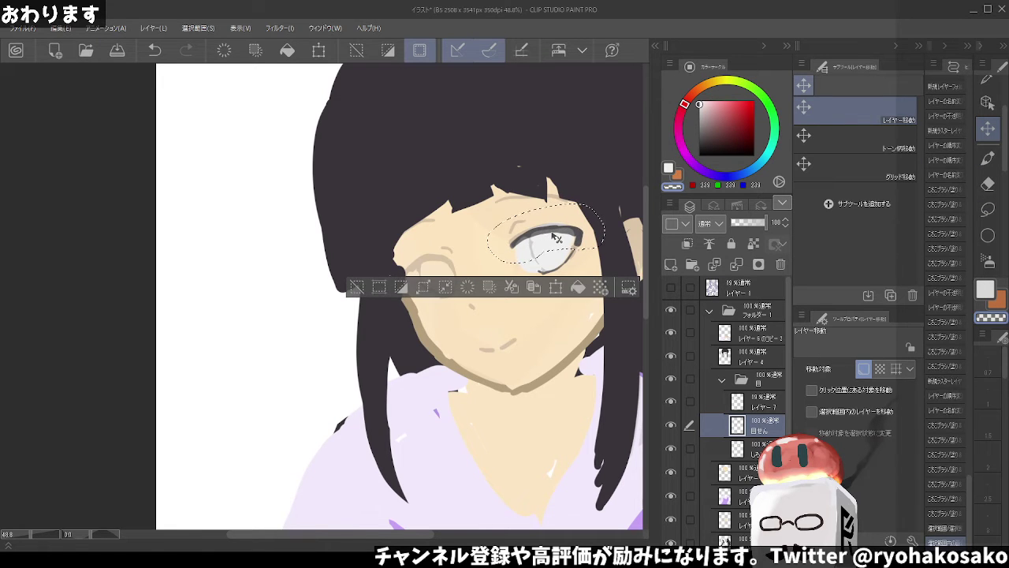
key(ctrl+d)
Touch up the eye-white layer with eraser and pen, then add a new layer above it
click(762, 446)
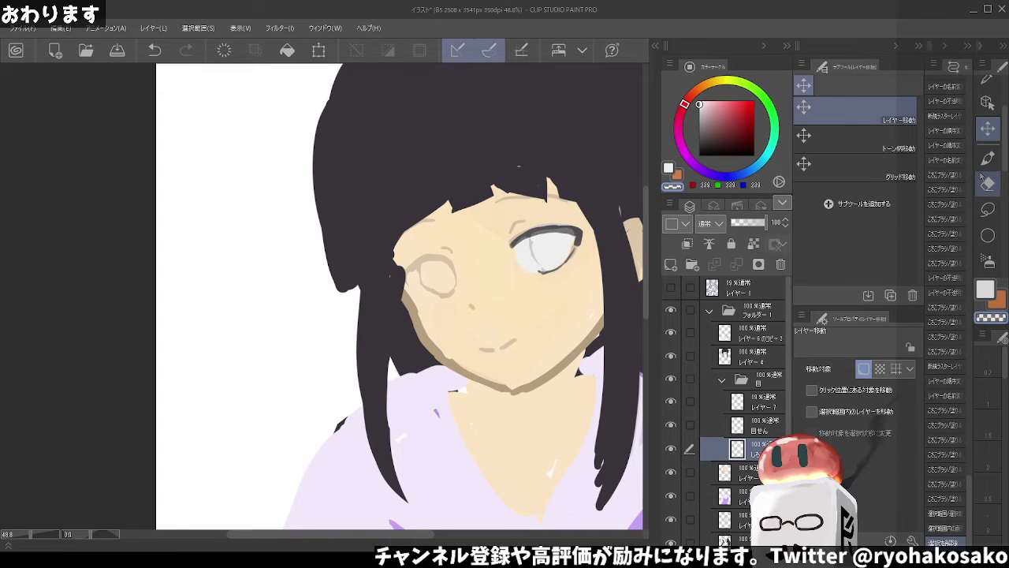
click(987, 183)
key(p)
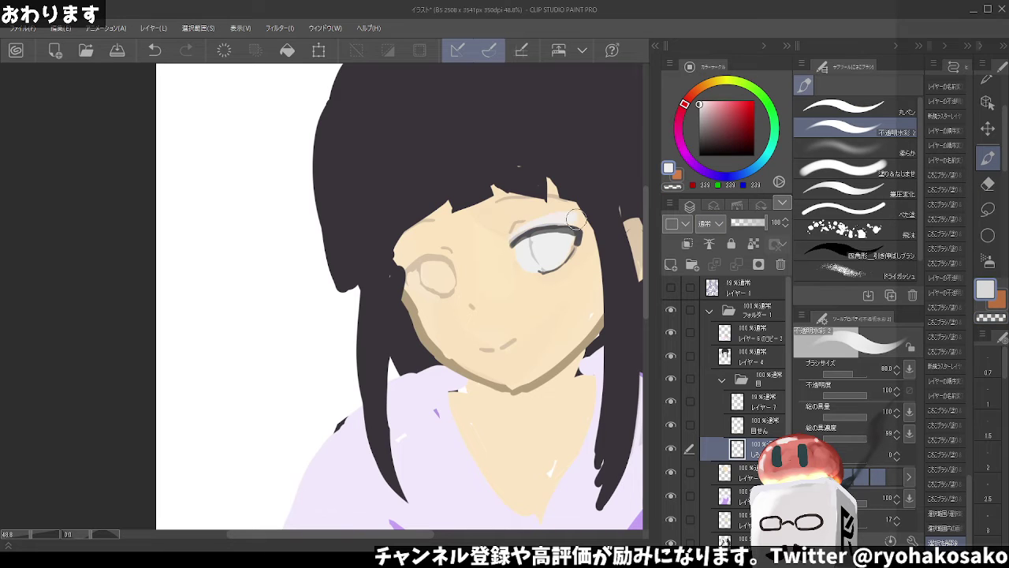
key(ctrl+z)
key(ctrl+y)
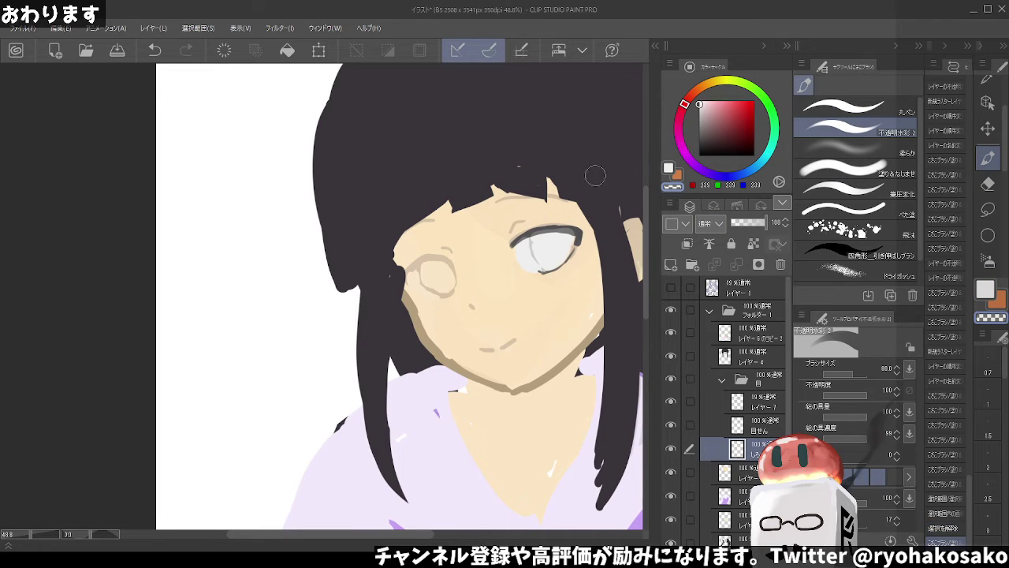
key(bracketright)
click(671, 264)
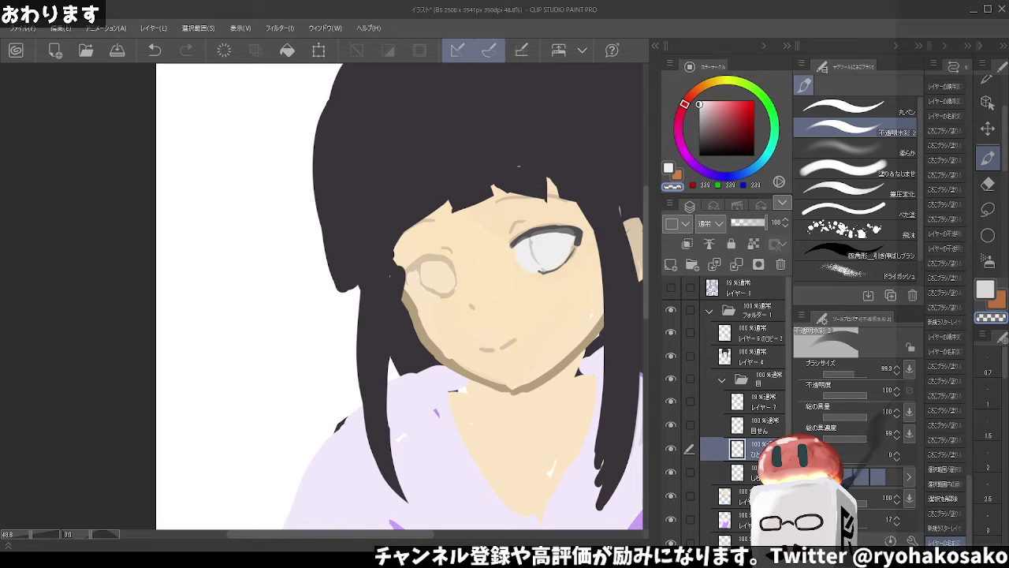
Create a new folder holding the new layer, clipped to the eye-white layer
click(692, 264)
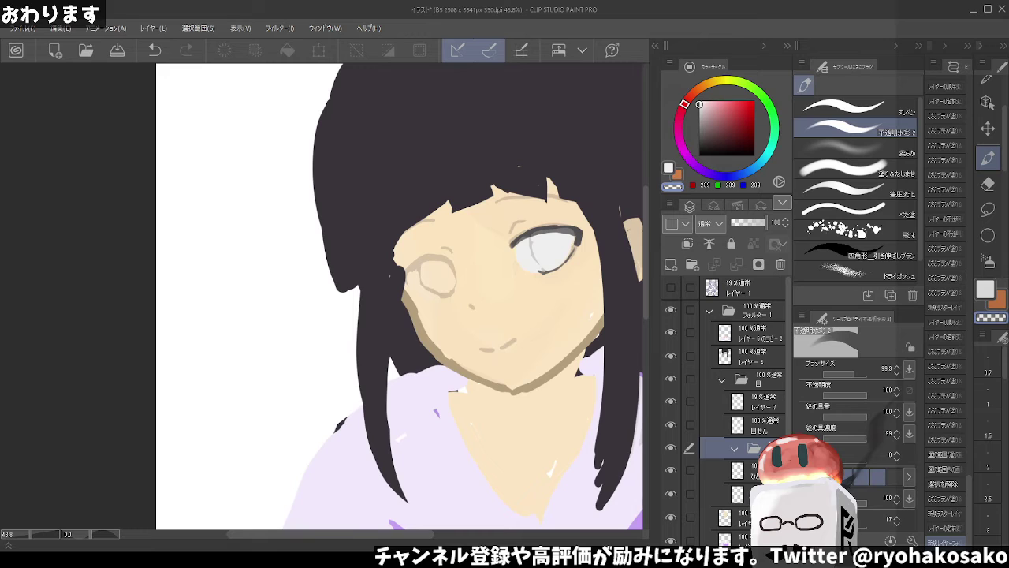
drag(738, 471, 745, 448)
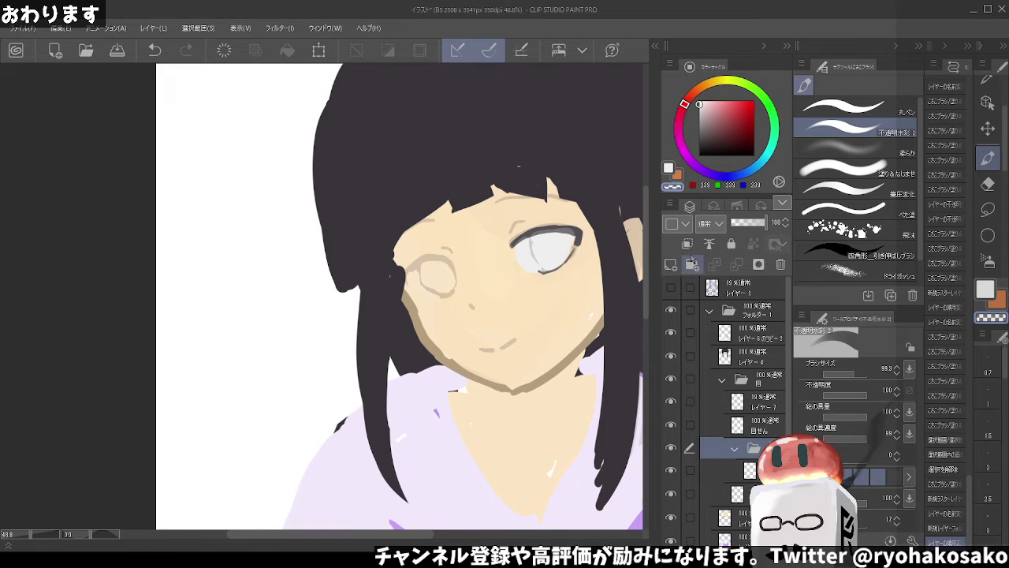
click(687, 243)
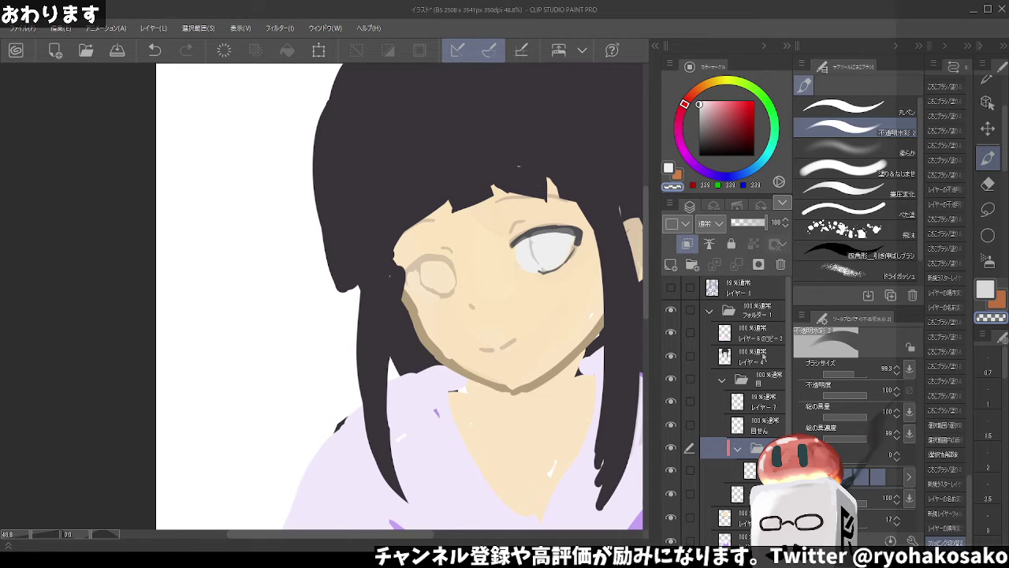
click(713, 471)
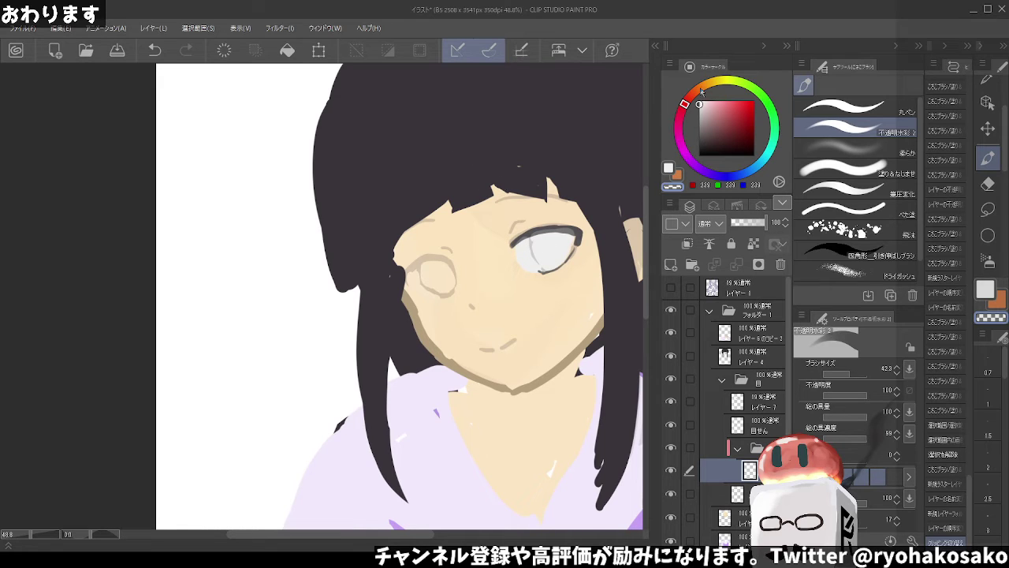
Choose a bluish lavender and paint a purple iris arc along the right eye's edges
click(704, 170)
click(704, 127)
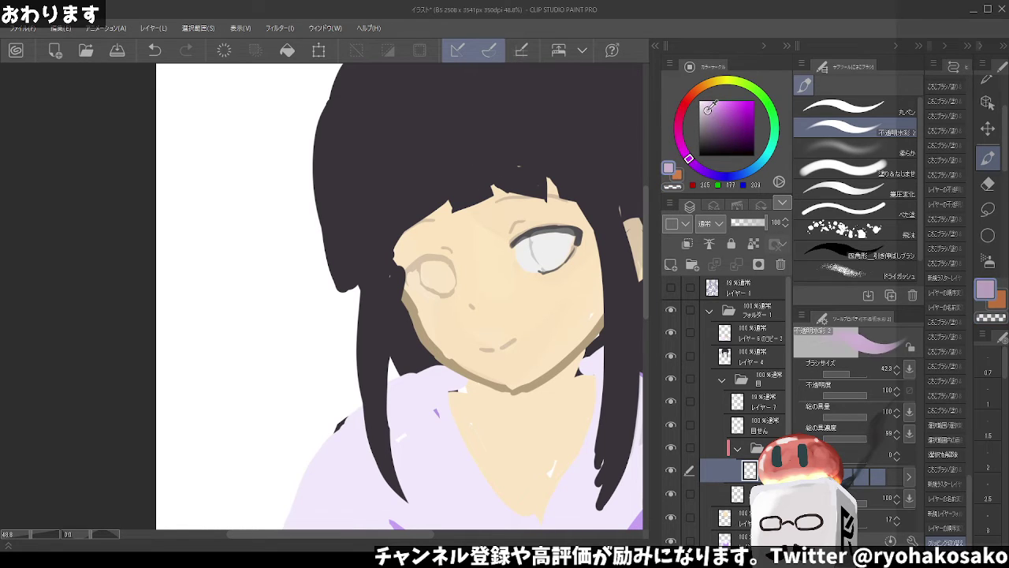
click(708, 108)
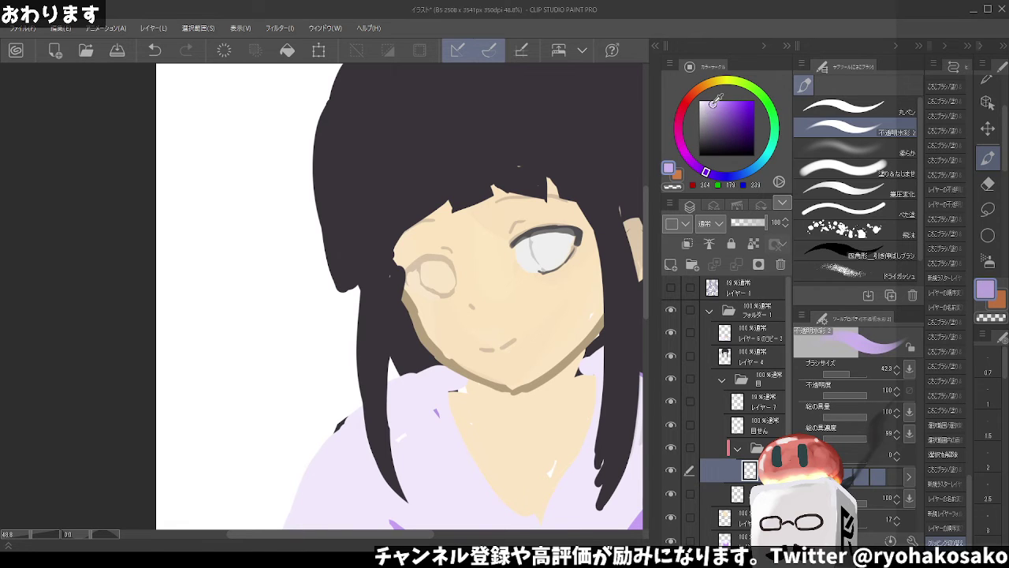
drag(705, 172, 724, 177)
click(718, 104)
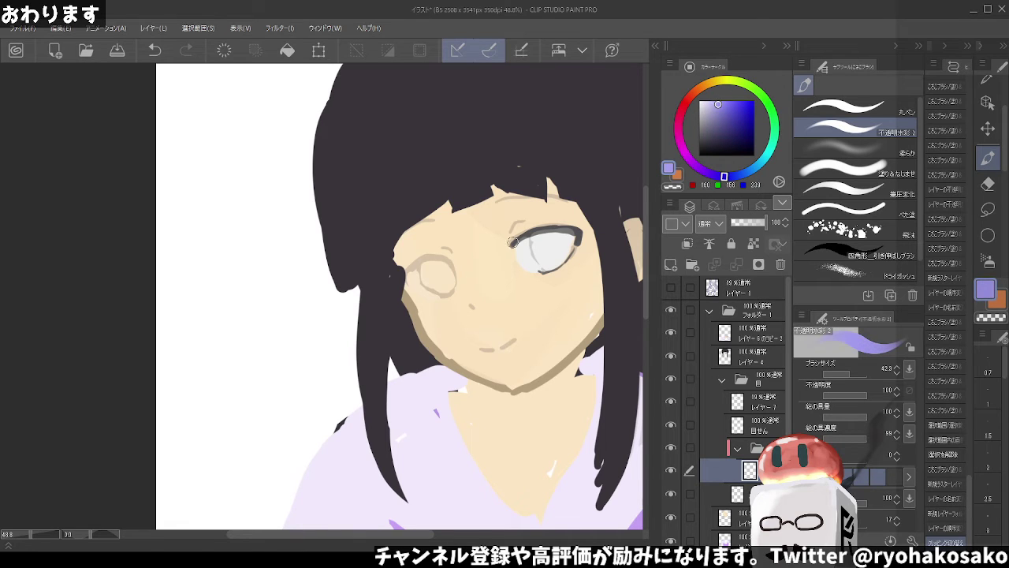
key(bracketleft)
key(bracketleft)
key(ctrl+z)
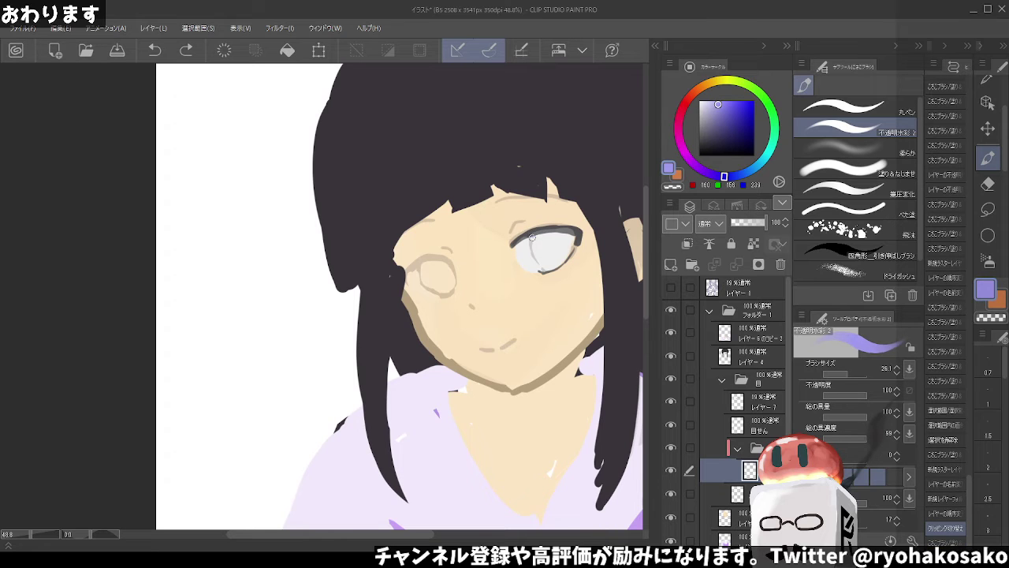
drag(532, 235, 544, 267)
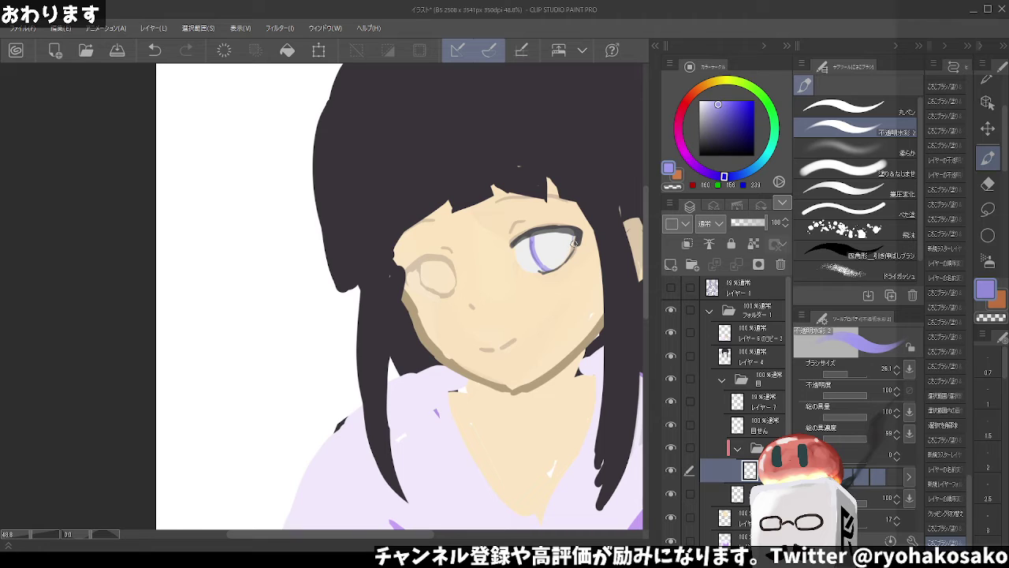
drag(574, 242, 571, 240)
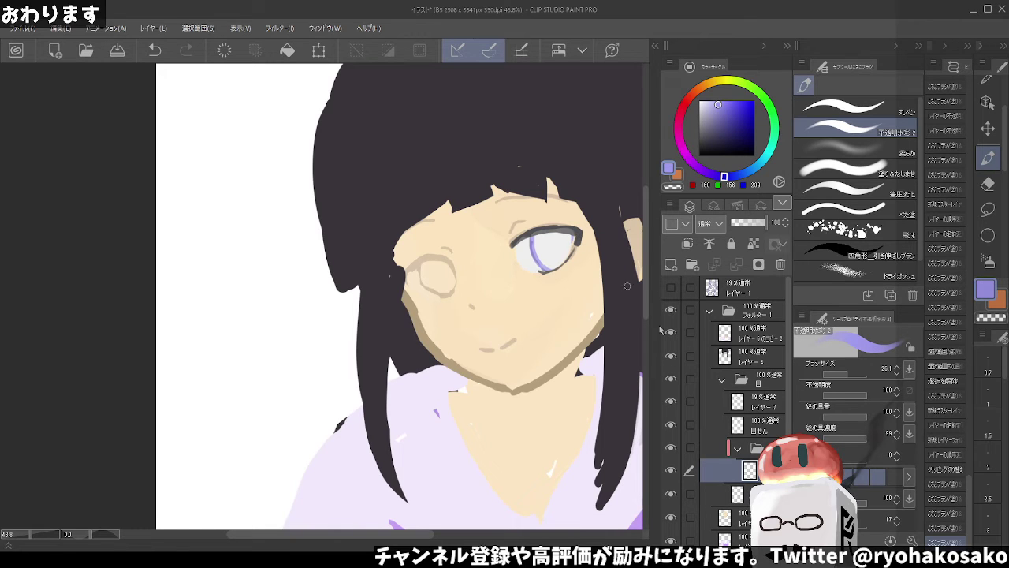
Paint near-white over the iris area on the eye-white layer below
click(738, 493)
alt+click(552, 241)
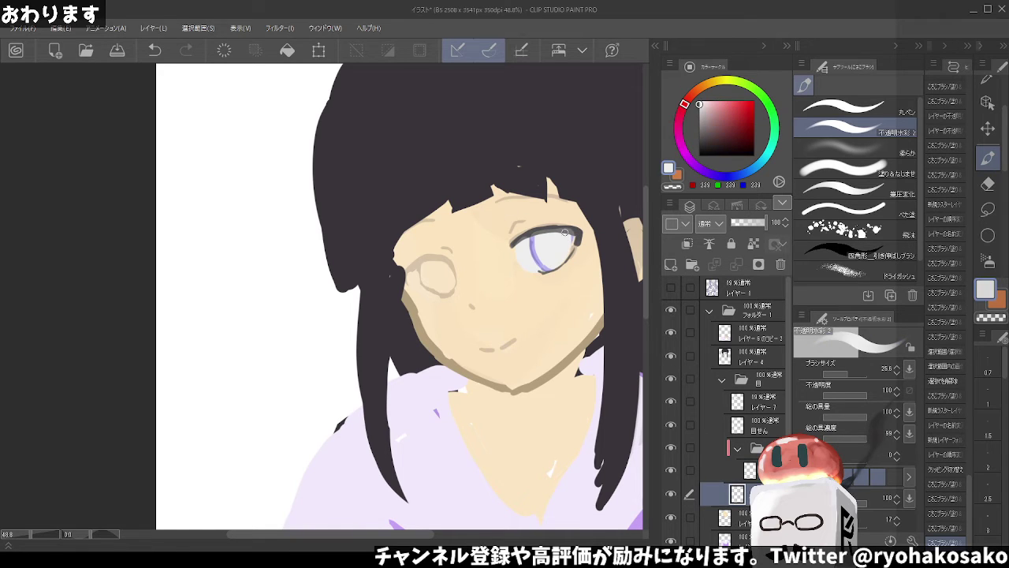
key(ctrl+z)
key(ctrl+z)
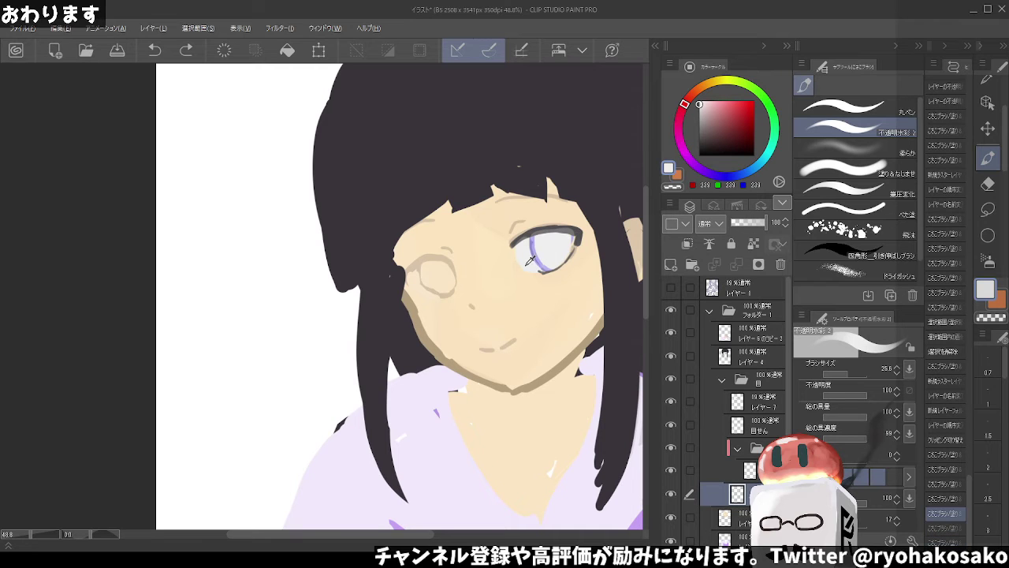
drag(547, 240, 551, 266)
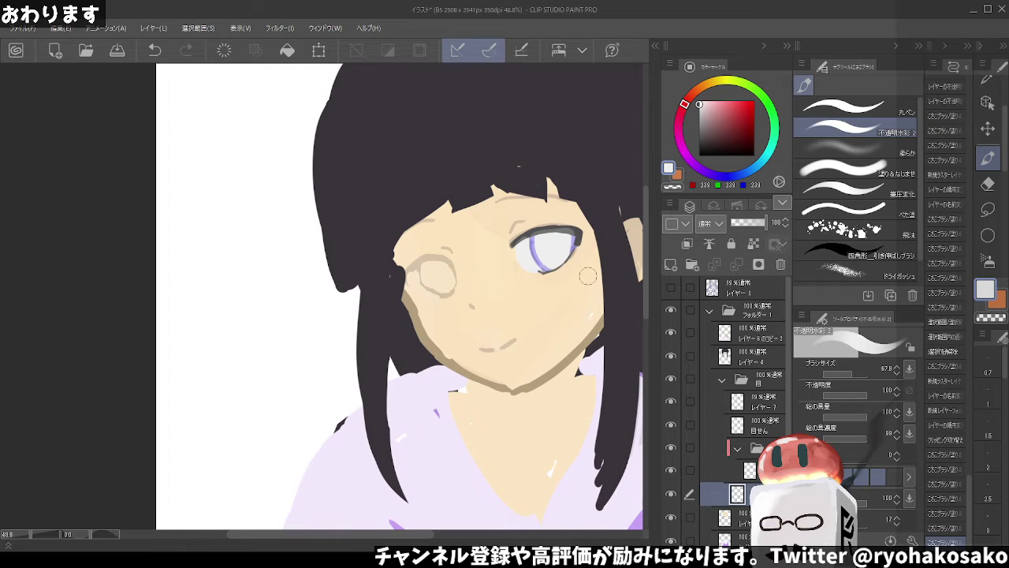
click(754, 471)
Toggle the face sketch レイヤー7 off and on, then lower its opacity from 19% to 16%
click(762, 426)
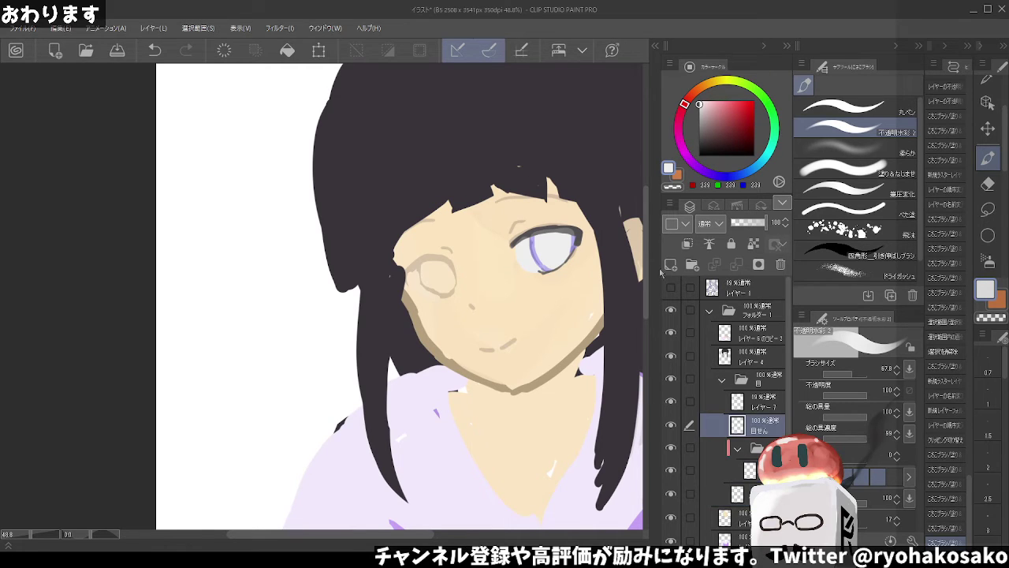
click(755, 402)
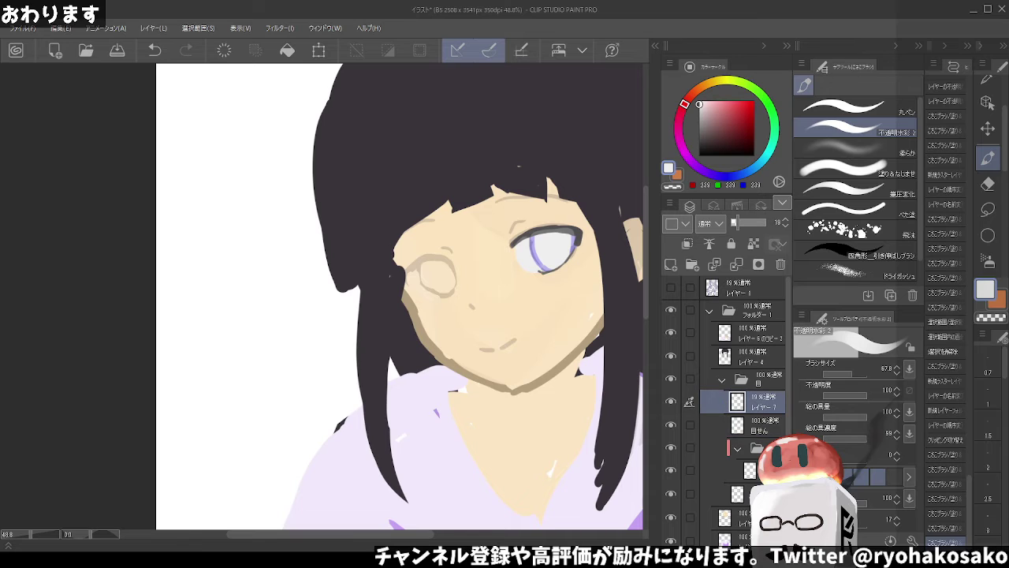
click(670, 401)
click(670, 401)
click(725, 469)
key(alt)
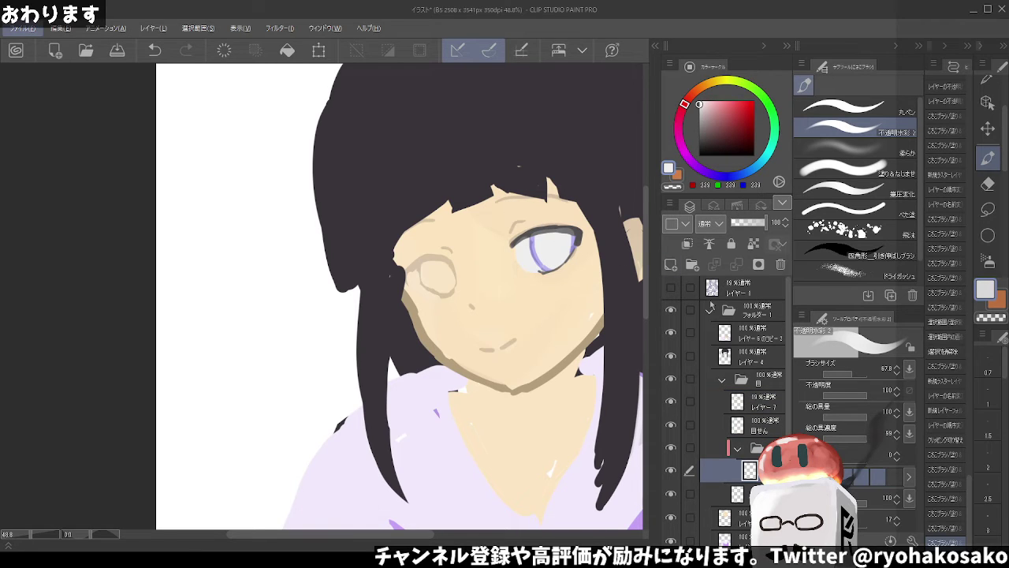
click(760, 406)
drag(738, 227, 735, 227)
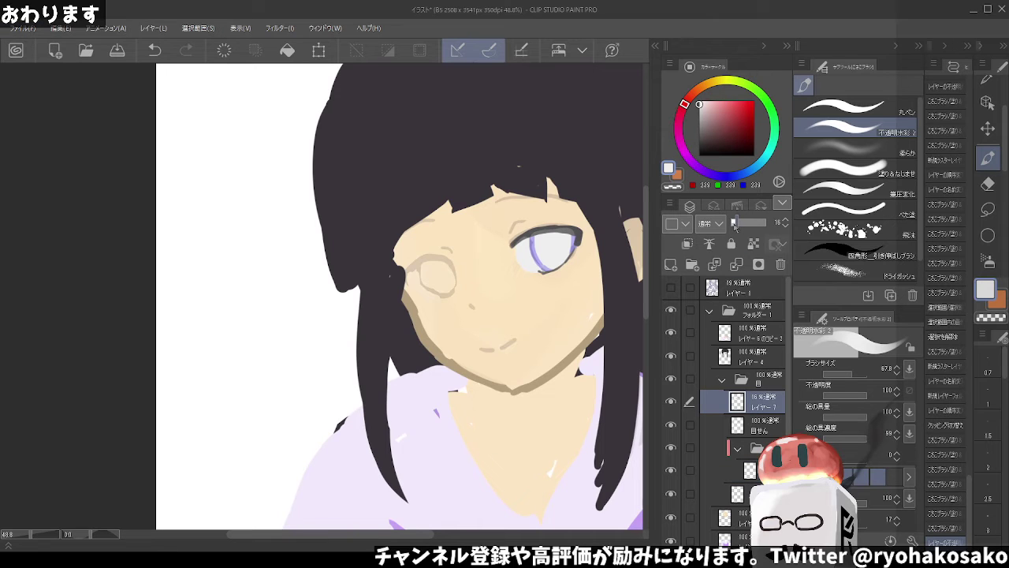
ctrl+shift+click(530, 231)
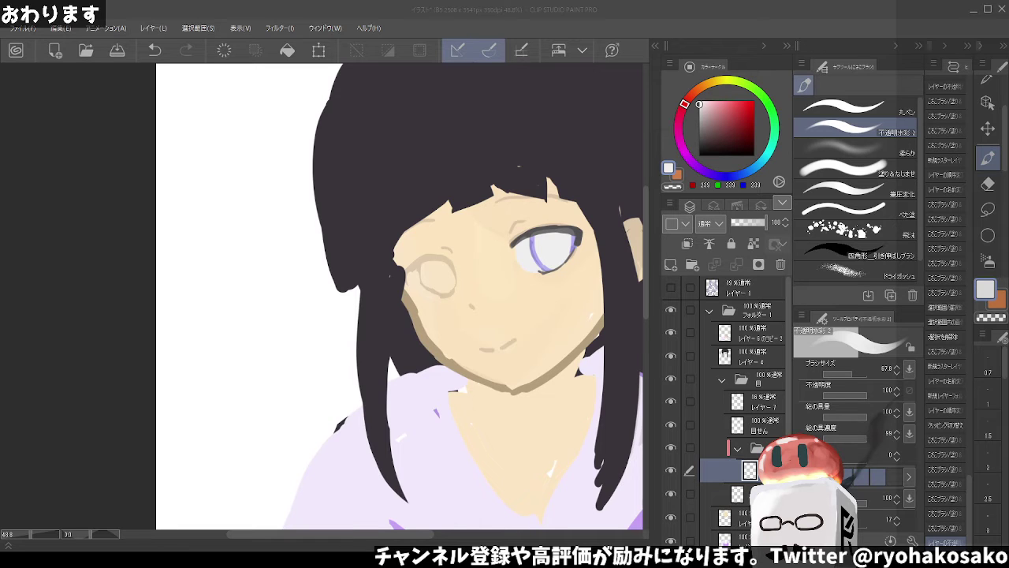
Sample the eye's lavender, adjust it to a duller pinkish purple, and paint the right iris
alt+click(538, 253)
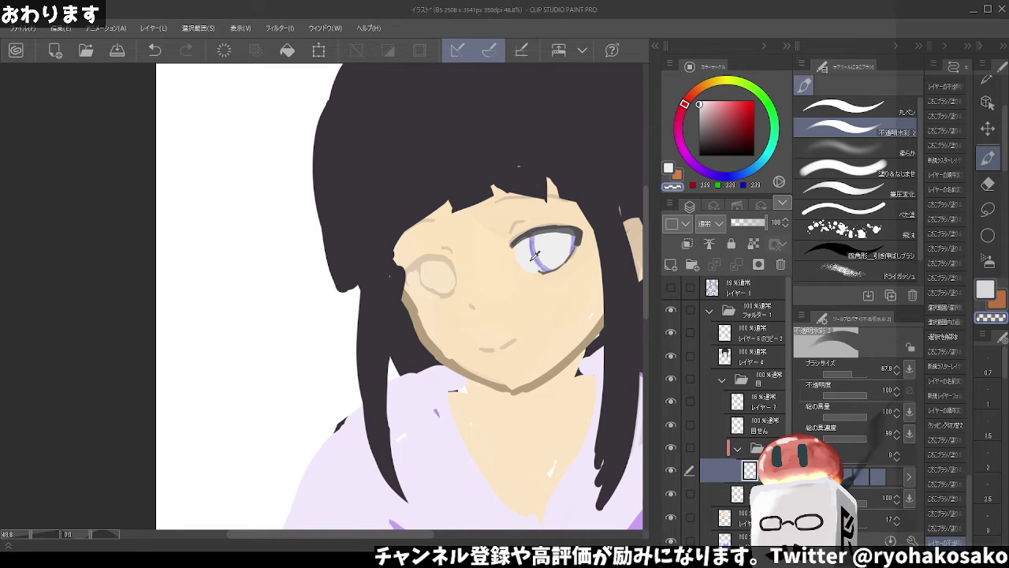
click(719, 98)
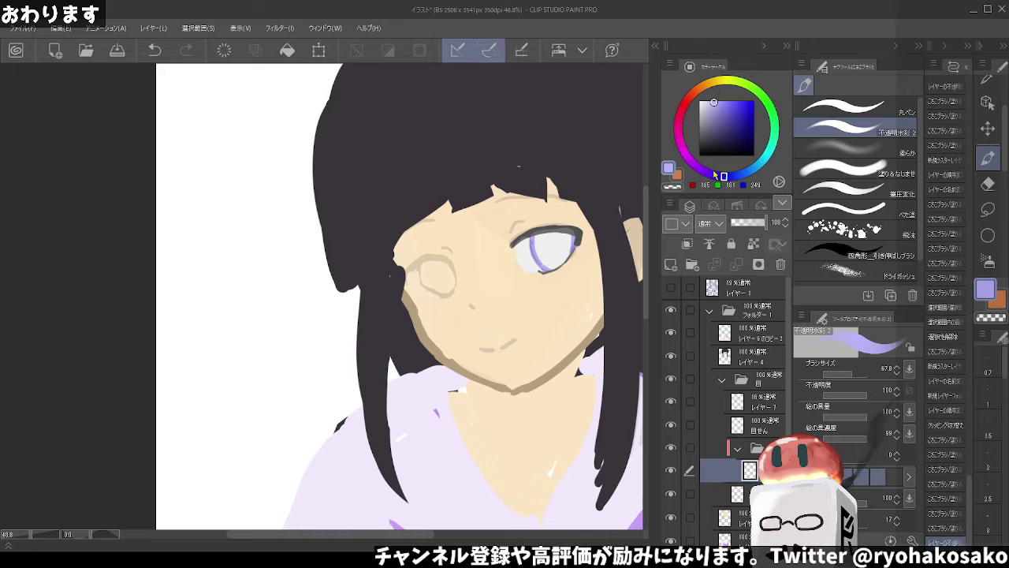
click(703, 170)
click(712, 111)
mouse_move(514, 269)
mouse_down()
mouse_move(529, 283)
mouse_move(564, 225)
mouse_move(552, 229)
mouse_move(552, 263)
mouse_move(561, 230)
mouse_up()
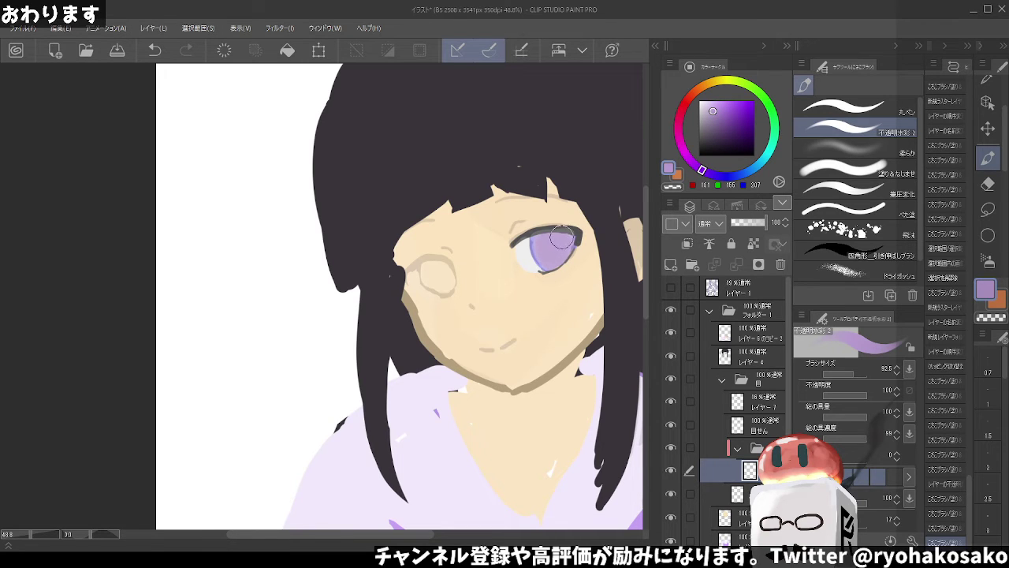
mouse_move(559, 238)
mouse_down()
mouse_move(550, 258)
mouse_move(563, 241)
mouse_up()
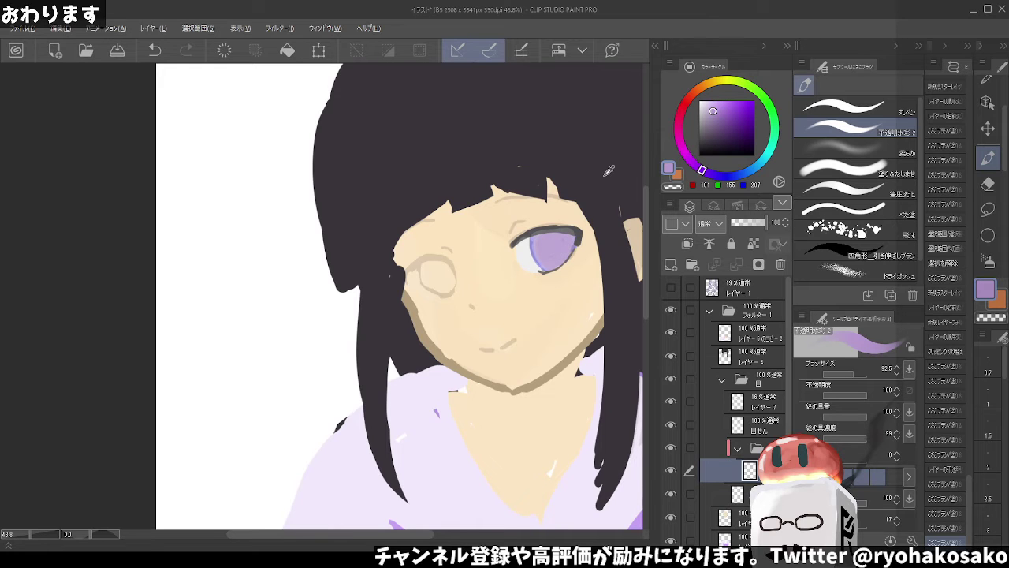
Undo the last stroke and repaint the iris with a lighter lavender
scroll(609, 170, down, 2)
scroll(575, 189, up, 2)
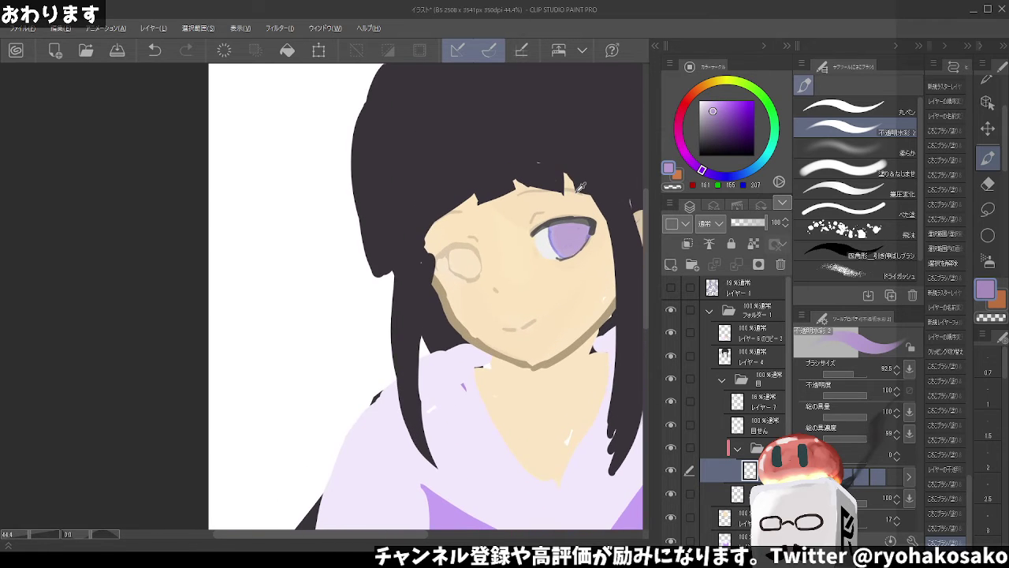
key(ctrl+z)
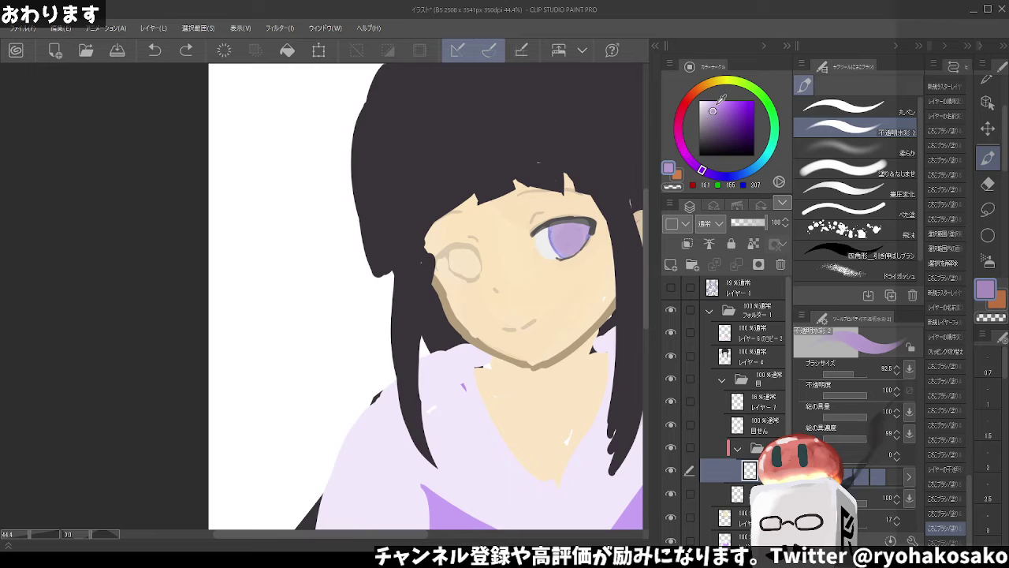
click(711, 105)
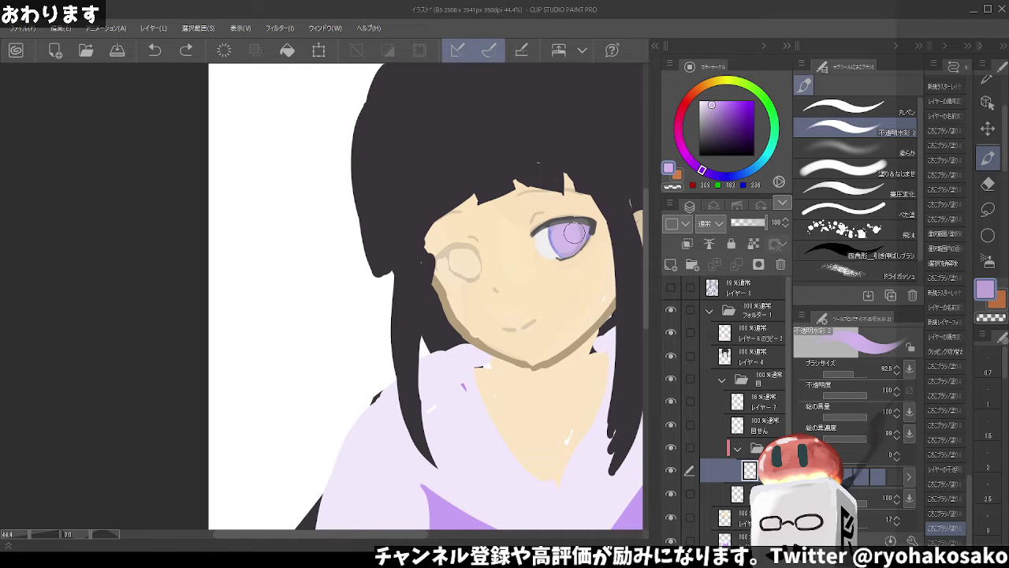
drag(578, 234, 579, 227)
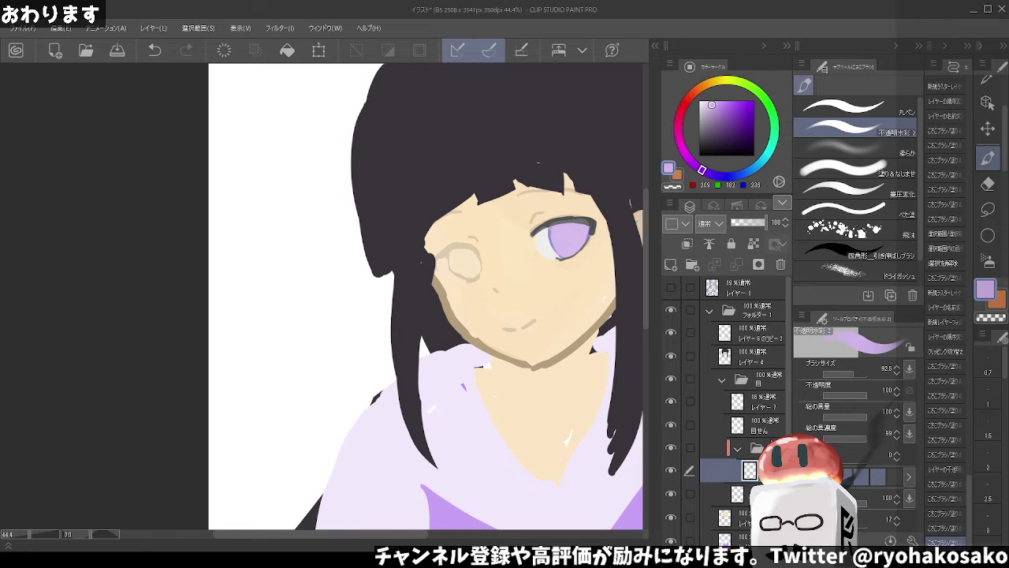
key(alt+bracketright)
key(alt+bracketright)
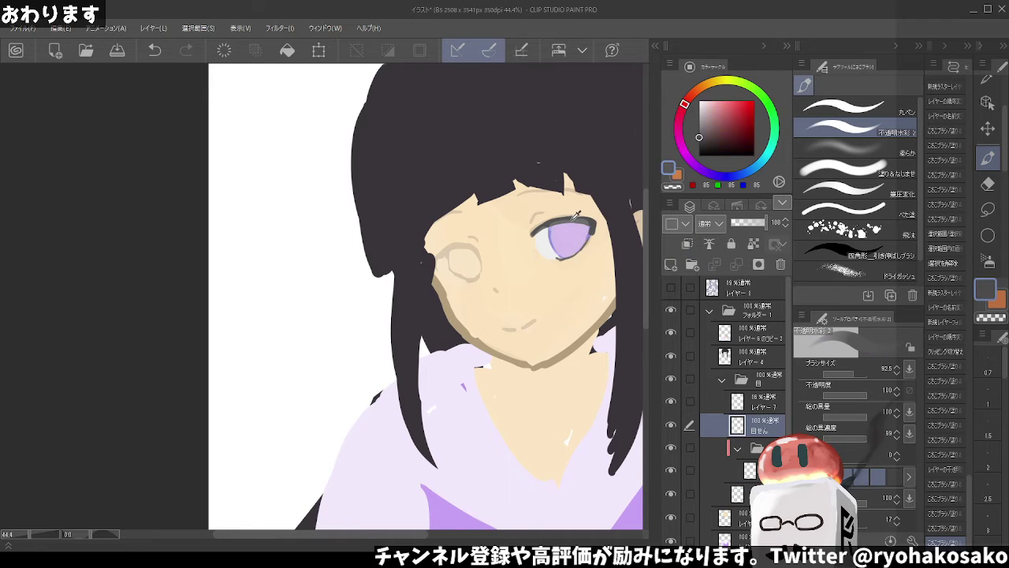
Sample the dark grey outline colour and try strokes for the left eye's lash line
alt+click(576, 218)
click(473, 248)
key(ctrl+z)
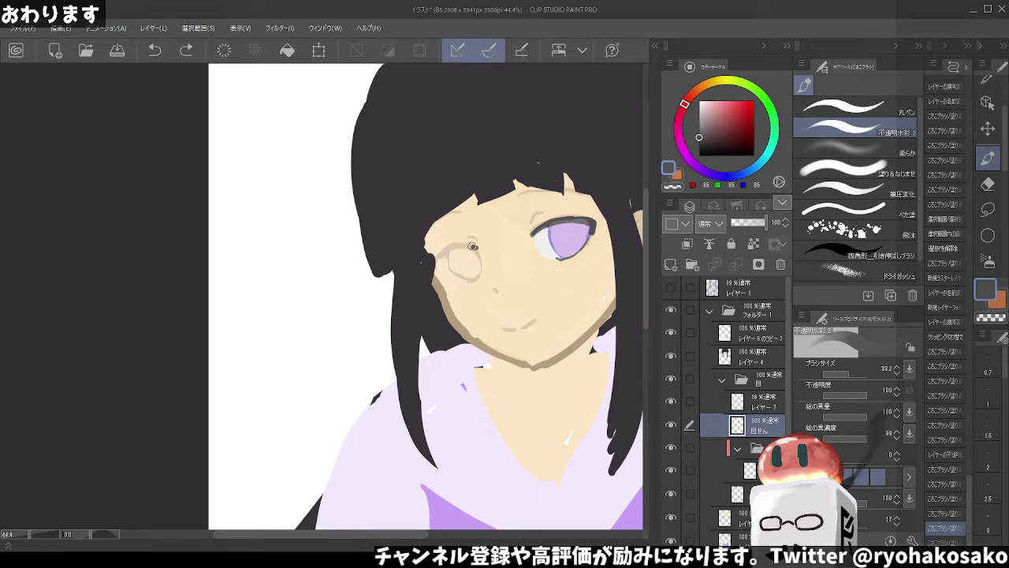
key(ctrl+z)
drag(447, 254, 435, 263)
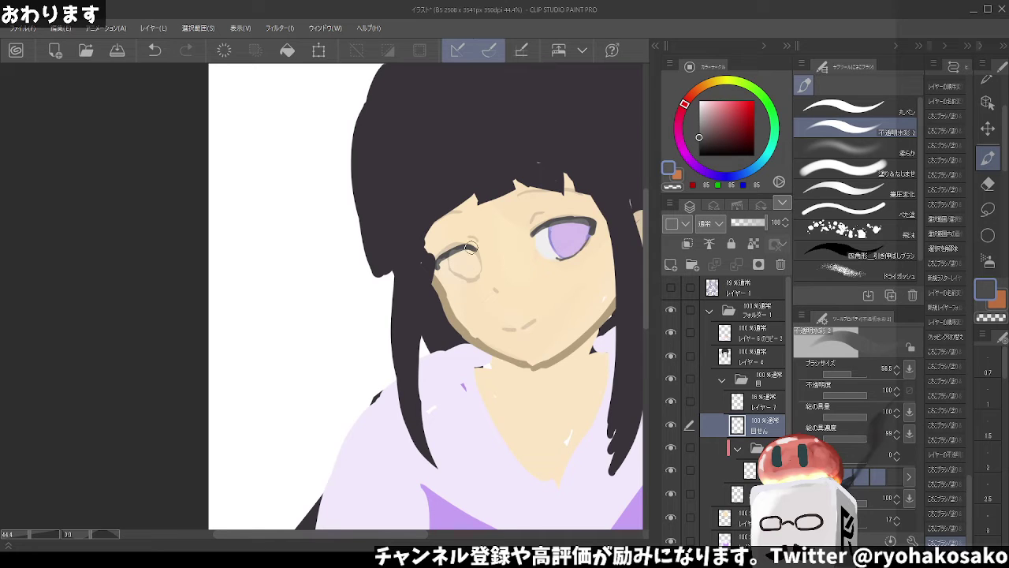
key(ctrl+z)
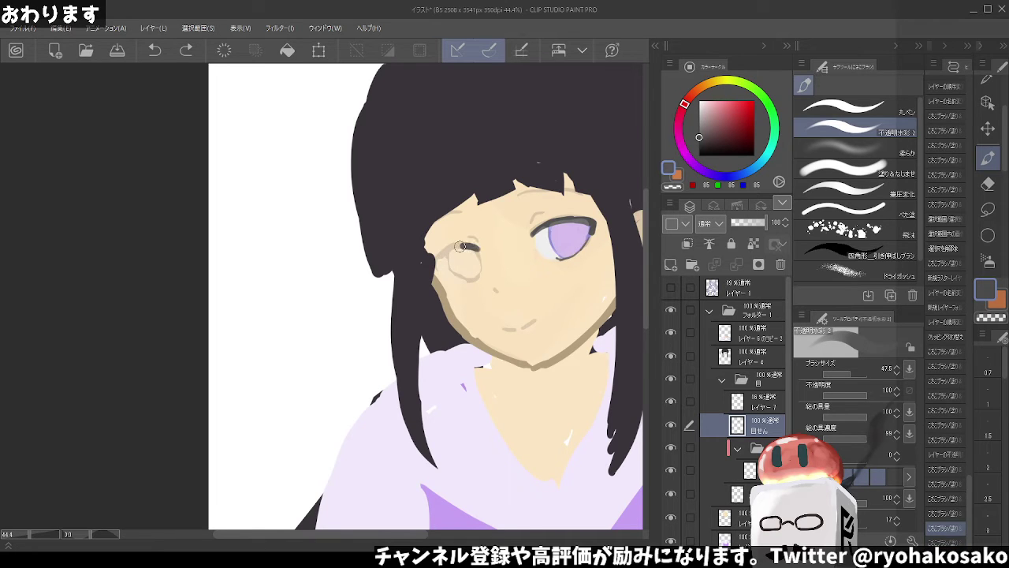
Reduce the brush to about 30–34 and settle the left eye's dark eyelid curve
mouse_move(475, 246)
mouse_down()
mouse_move(436, 271)
mouse_move(459, 244)
mouse_up()
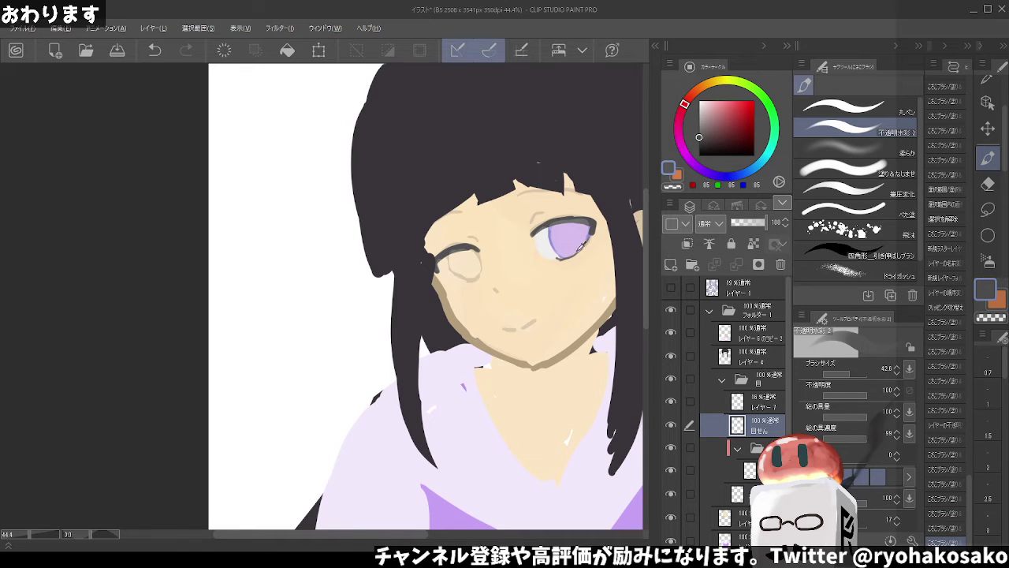
key(alt)
mouse_move(466, 250)
mouse_down()
mouse_move(451, 275)
mouse_move(473, 280)
mouse_up()
key(ctrl+z)
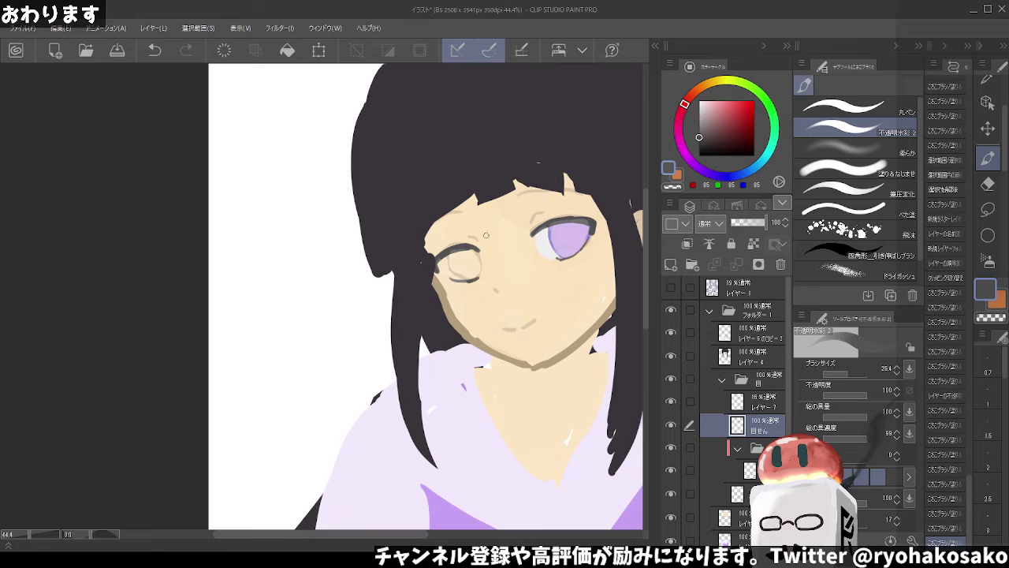
key(ctrl+z)
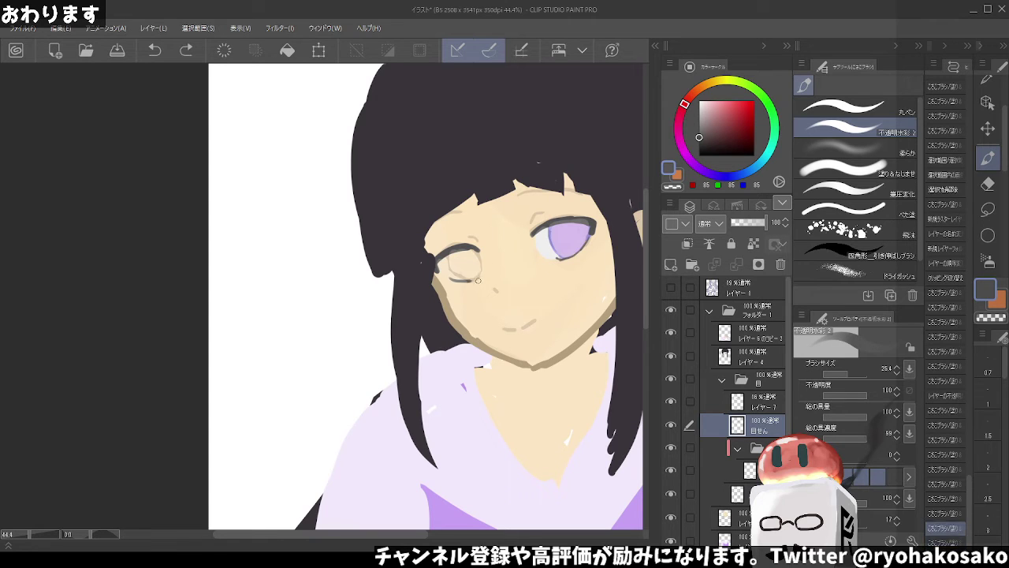
key(ctrl+y)
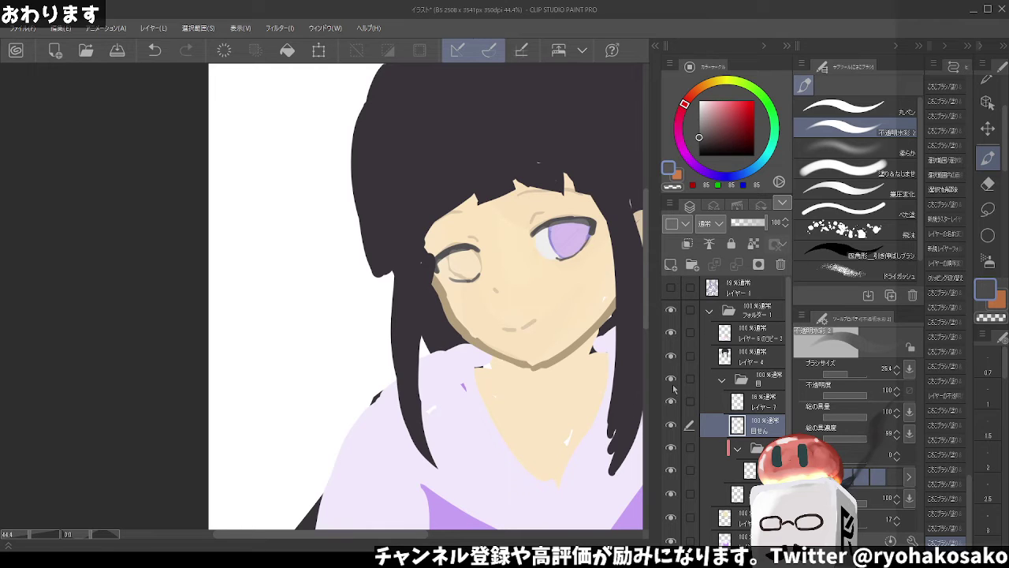
Paint near-white into the left eye, then try a purple iris arc on the layer above
click(737, 494)
alt+click(550, 233)
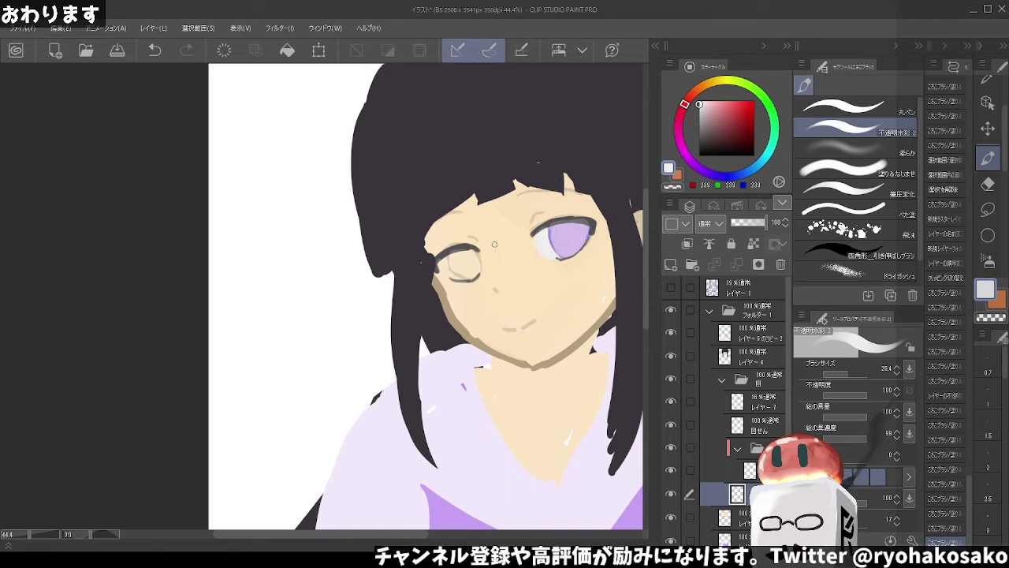
mouse_move(448, 254)
mouse_down()
mouse_move(443, 266)
mouse_move(458, 275)
mouse_move(473, 271)
mouse_move(453, 259)
mouse_move(465, 249)
mouse_move(475, 268)
mouse_move(467, 257)
mouse_up()
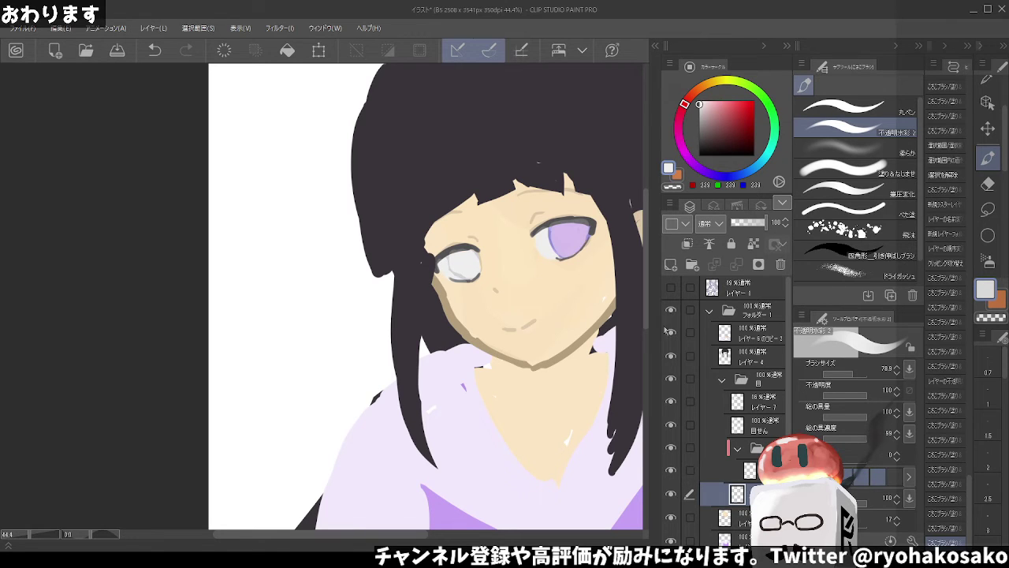
click(714, 471)
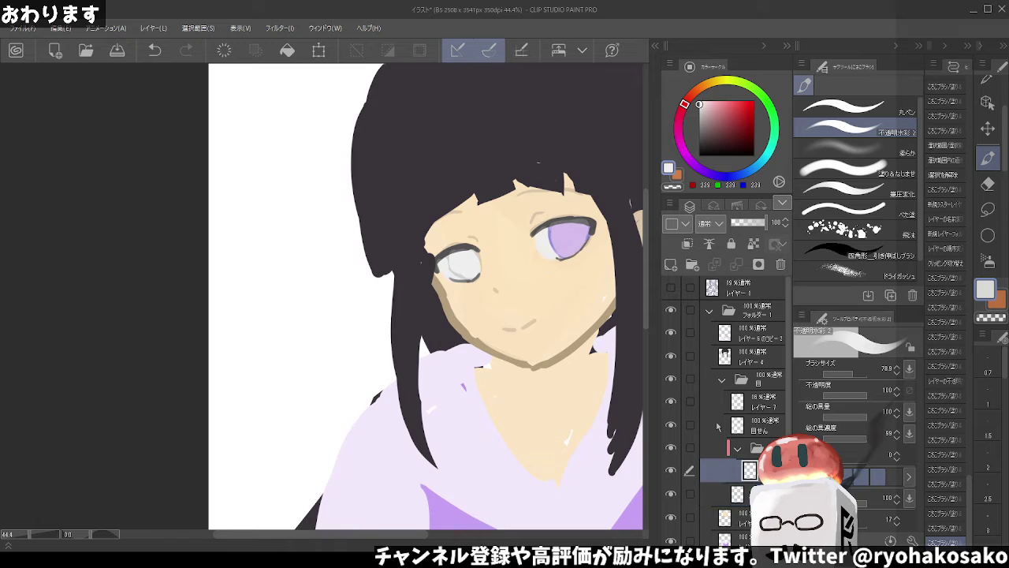
alt+click(555, 226)
key(bracketleft)
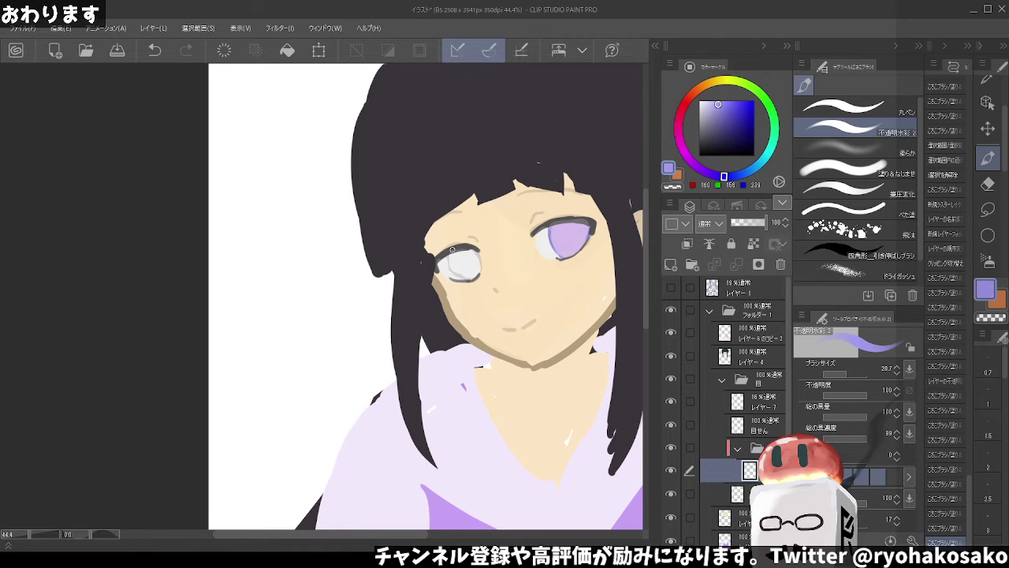
mouse_move(453, 254)
mouse_down()
mouse_move(458, 277)
mouse_move(478, 278)
mouse_up()
key(ctrl+z)
Resample the near-white and paint over the left eye's right edge
click(713, 494)
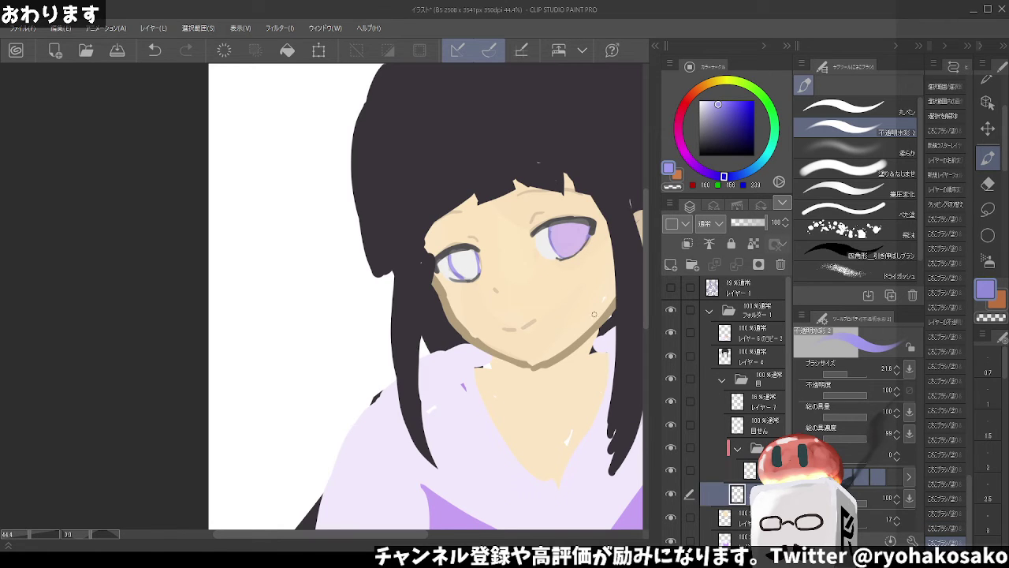
alt+click(470, 256)
drag(476, 252, 479, 273)
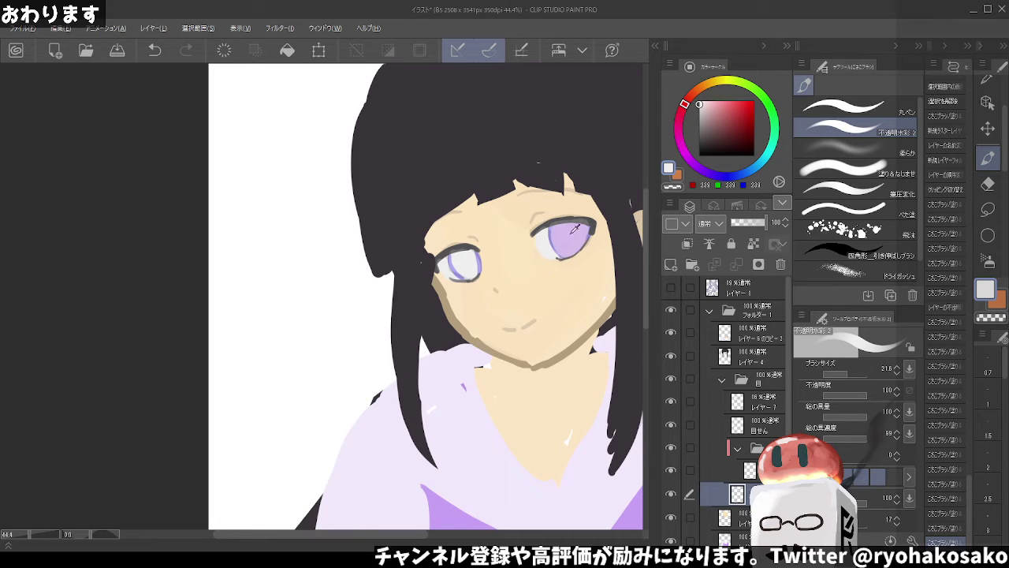
click(671, 495)
Fill the left eye's iris with light purple and zoom out to view the whole figure
key(alt+bracketright)
alt+click(575, 239)
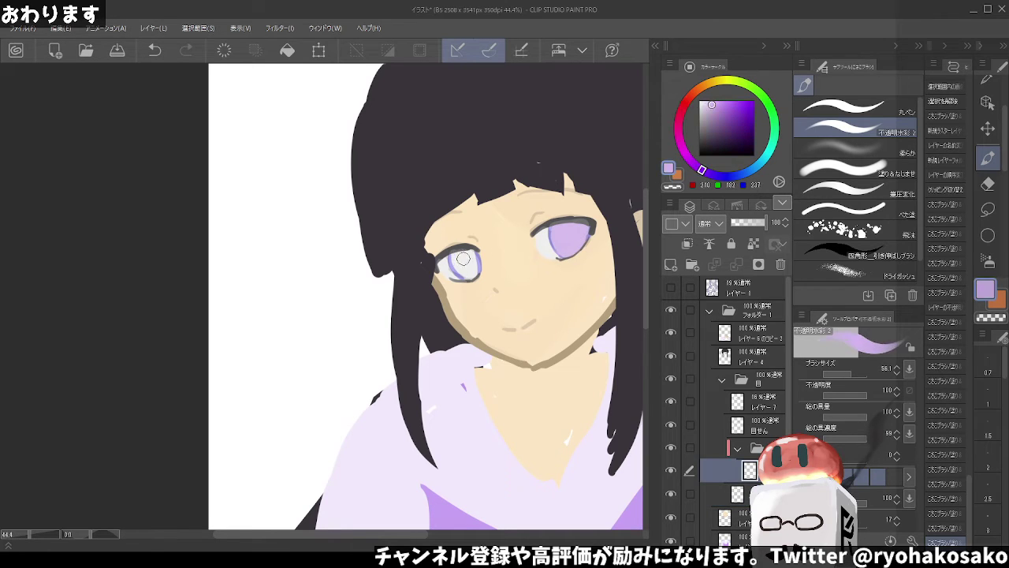
key(ctrl+z)
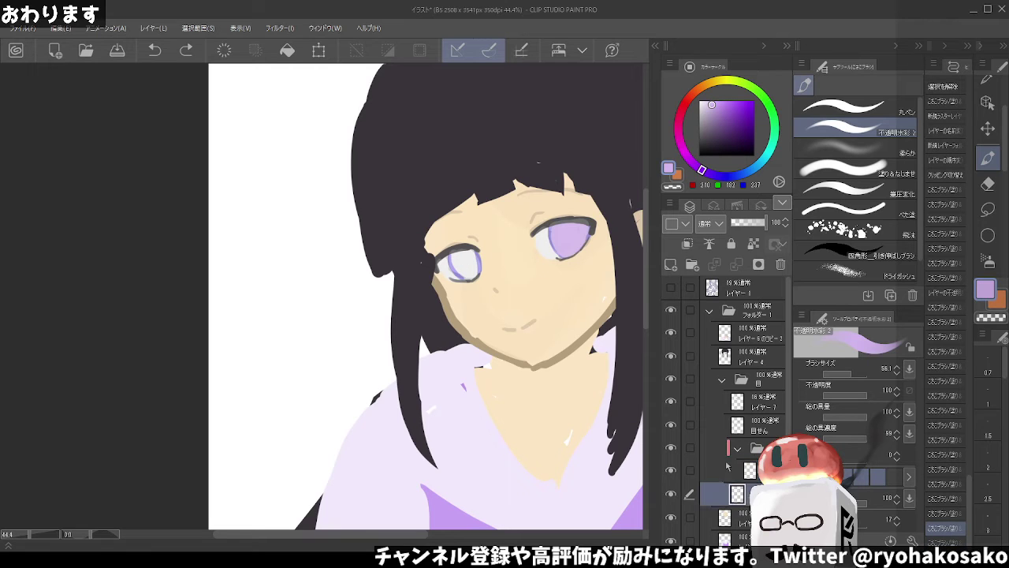
alt+click(458, 262)
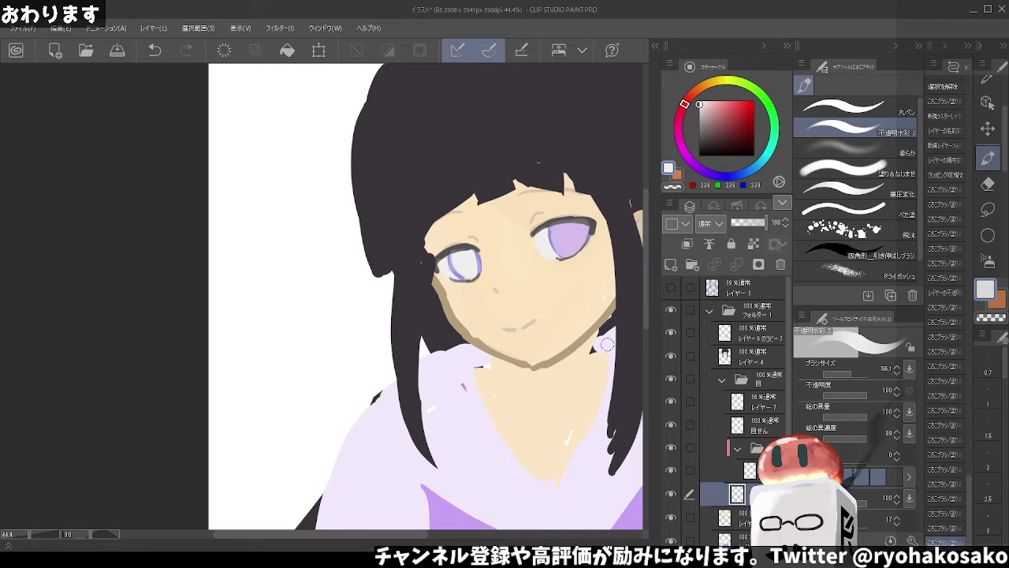
ctrl+click(456, 256)
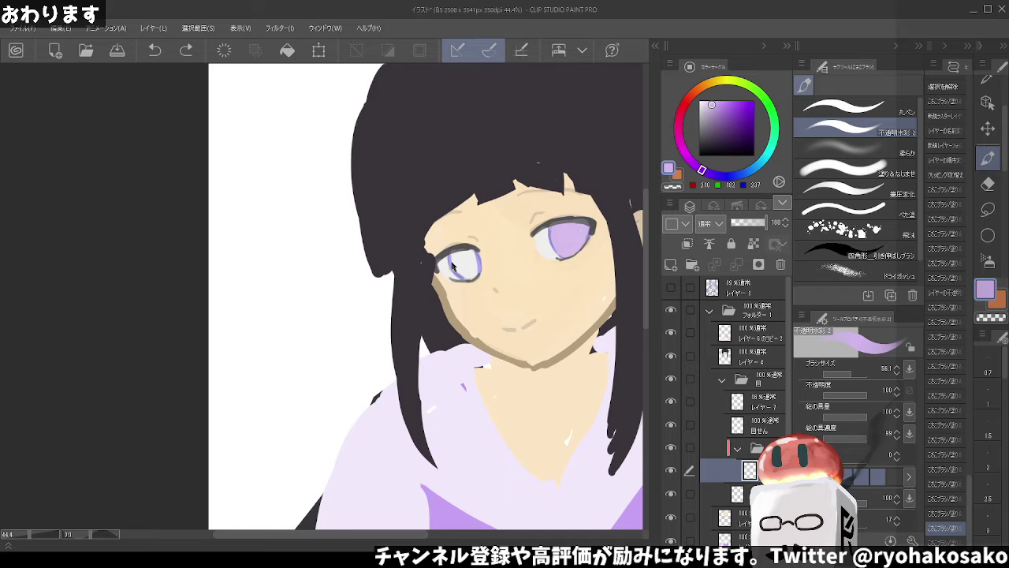
mouse_move(456, 258)
mouse_down()
mouse_move(465, 280)
mouse_move(469, 251)
mouse_move(472, 273)
mouse_up()
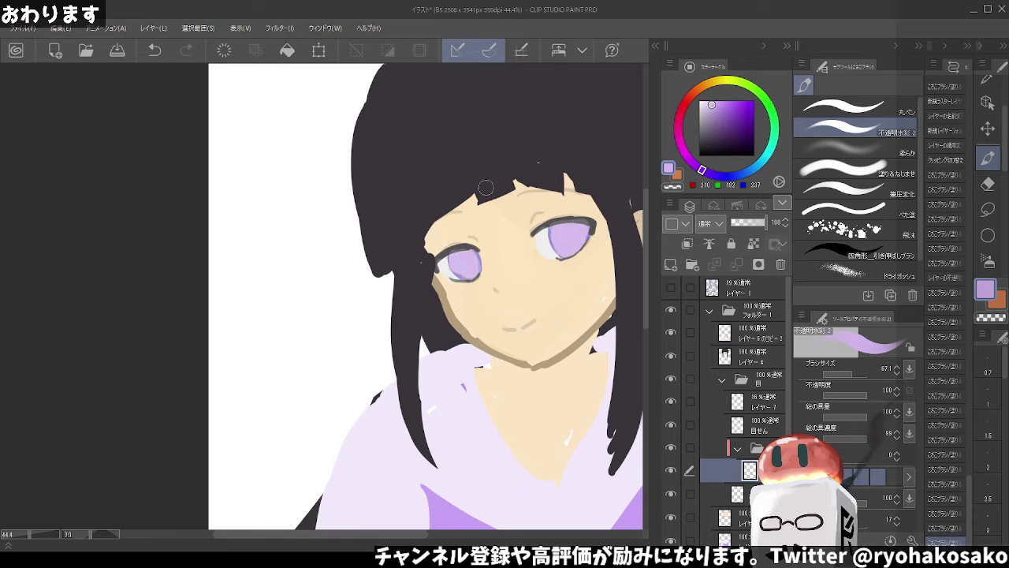
drag(491, 181, 489, 214)
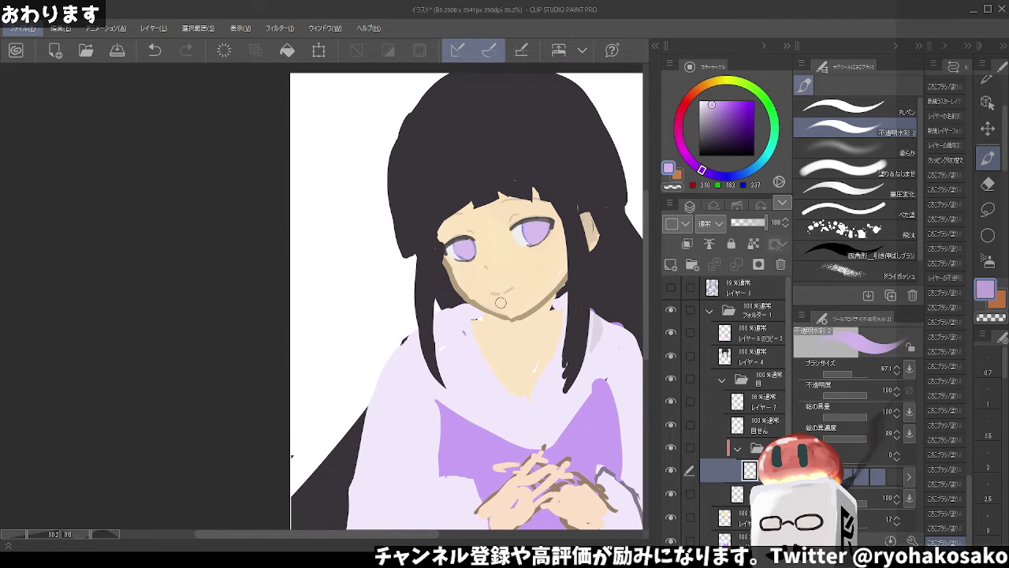
Set up the Round Pen on the 目せん layer in dark reddish-brown at size about 28
key(alt)
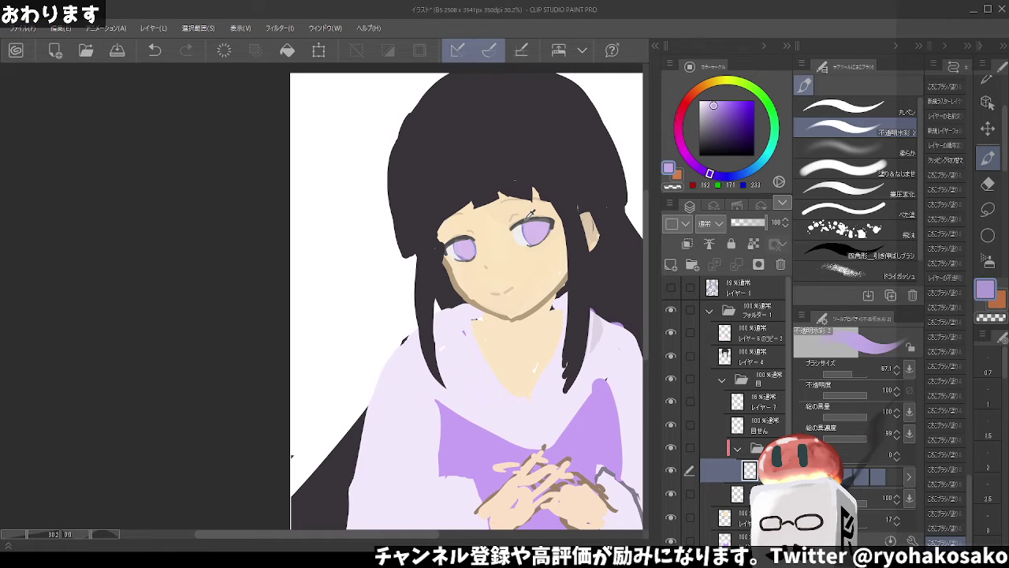
click(721, 176)
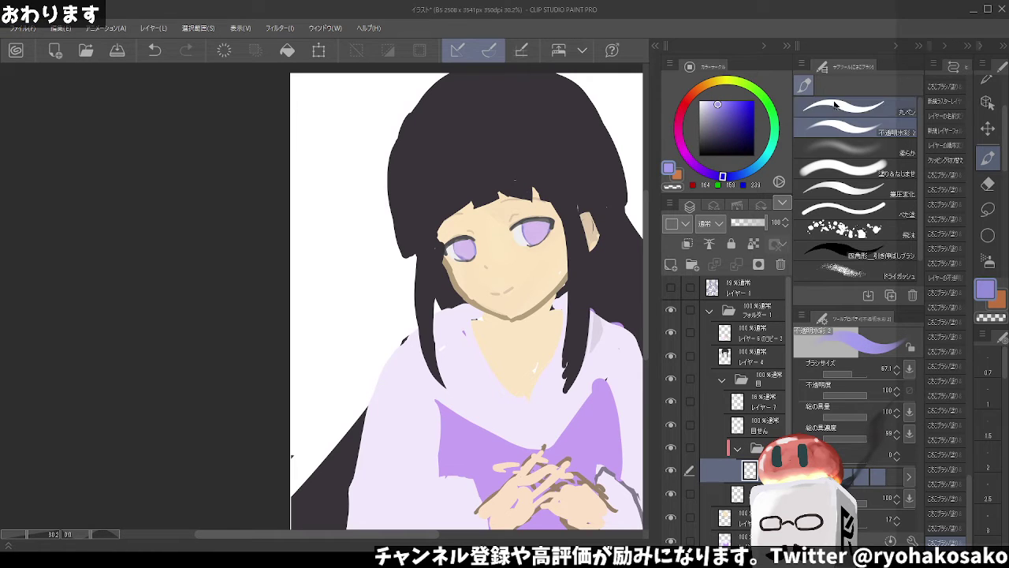
click(851, 106)
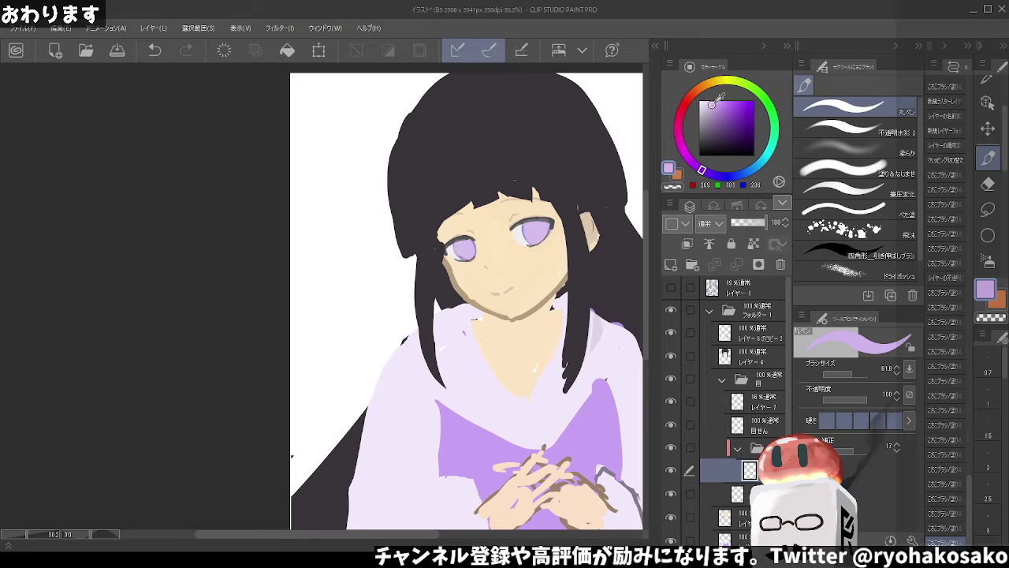
click(702, 169)
click(716, 135)
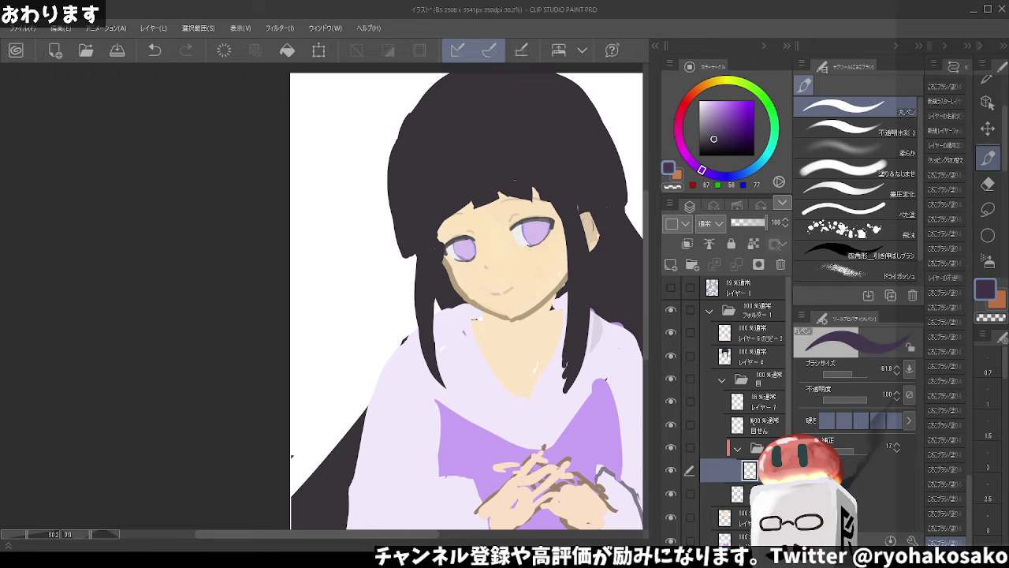
click(755, 425)
click(710, 131)
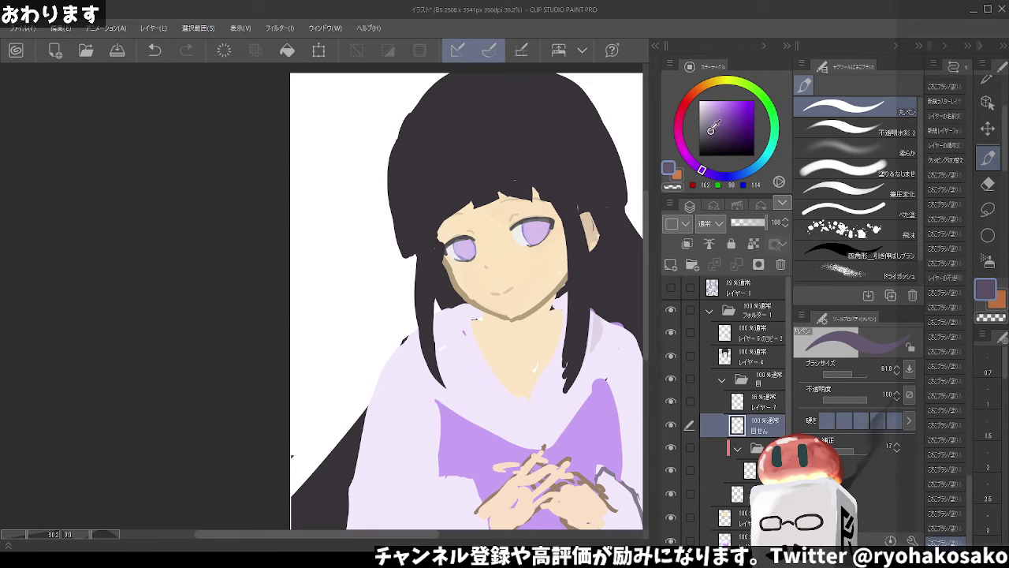
click(689, 97)
drag(490, 208, 514, 217)
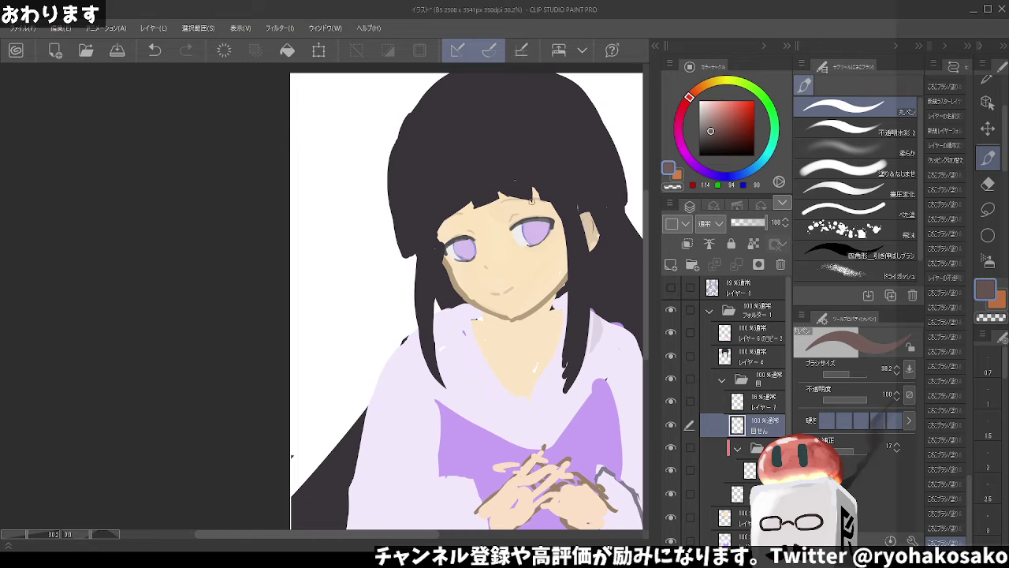
key(ctrl+z)
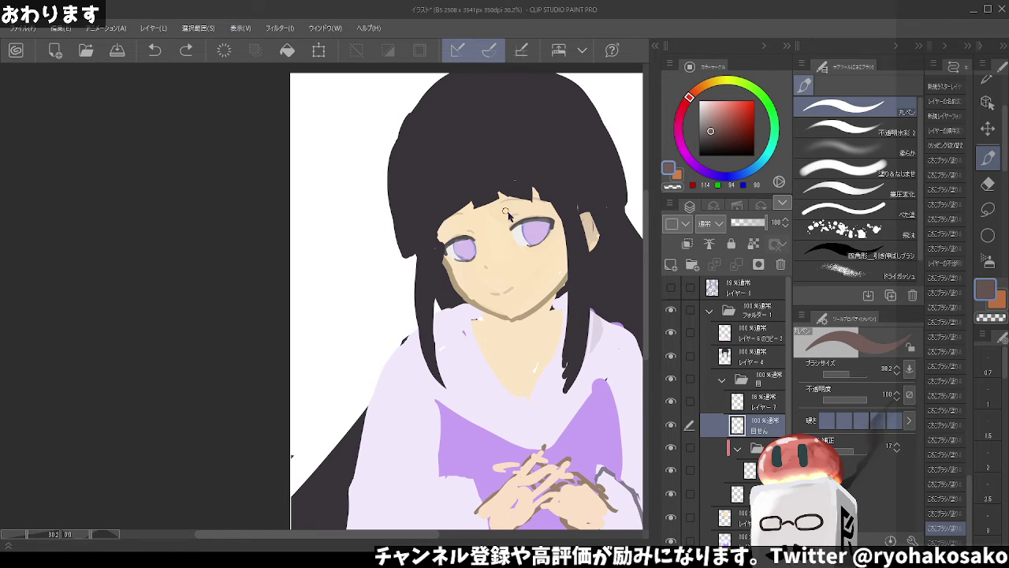
drag(510, 216, 504, 210)
Try several short strokes above the right eye under the bangs, undoing each
click(526, 207)
key(ctrl+z)
click(532, 208)
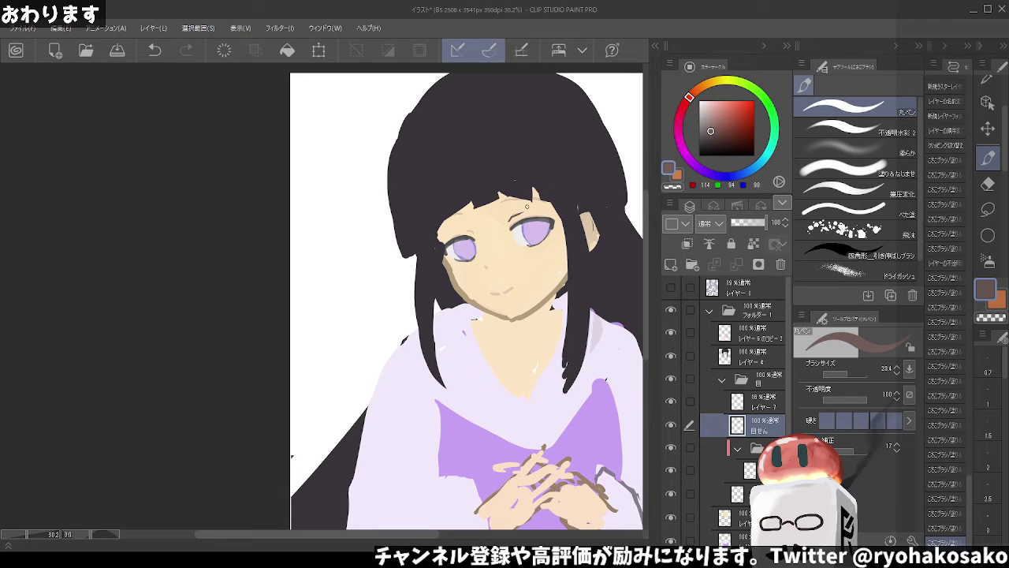
key(ctrl+z)
drag(512, 212, 529, 207)
key(ctrl+z)
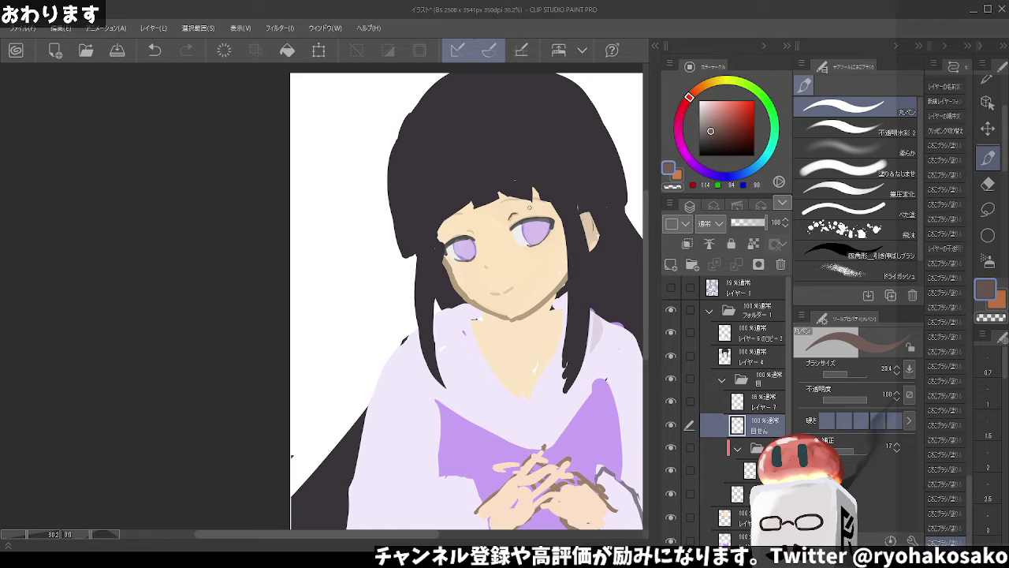
key(ctrl+z)
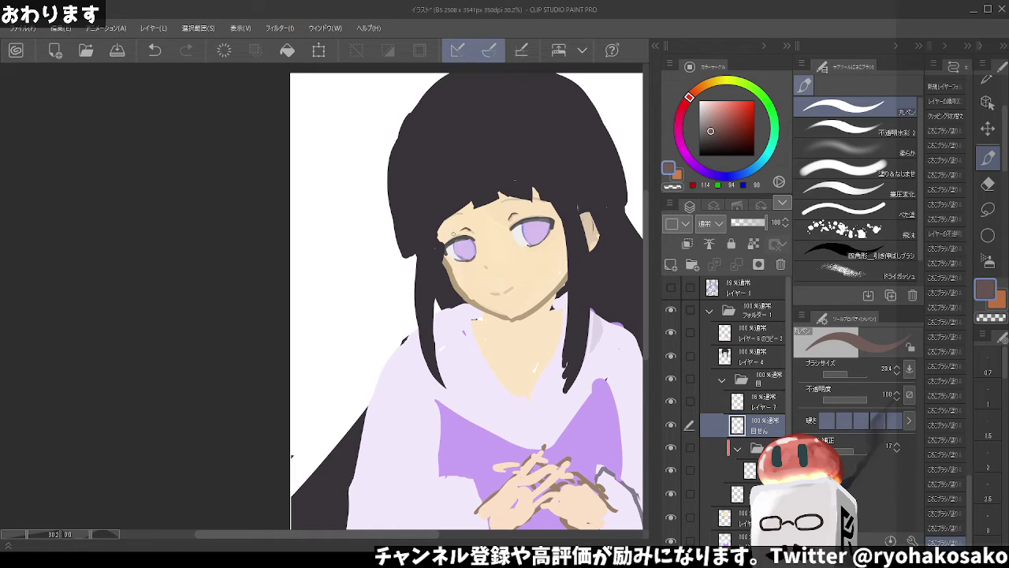
drag(514, 214, 526, 209)
key(ctrl+z)
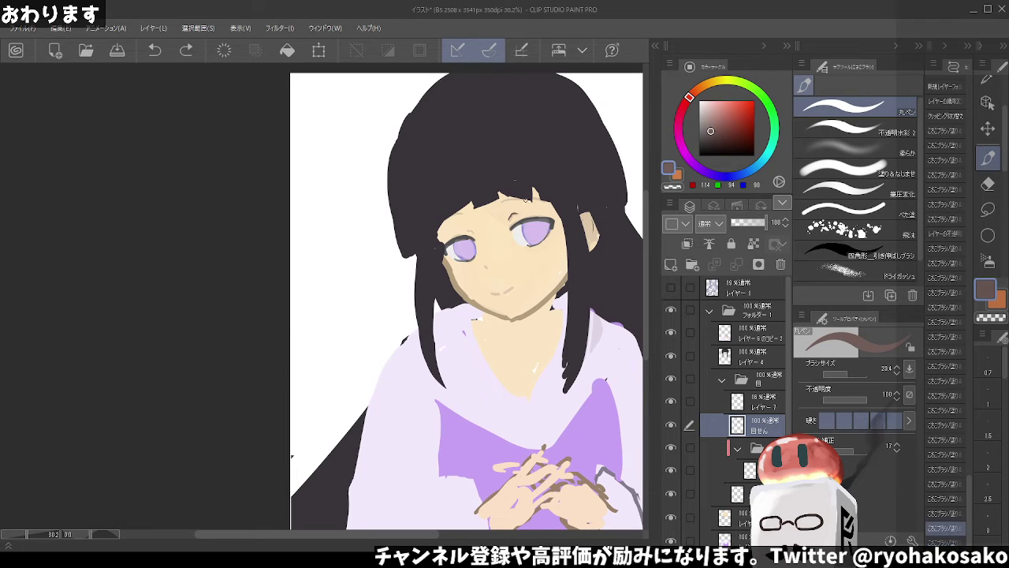
key(ctrl+z)
key(ctrl+z)
drag(506, 214, 541, 213)
key(ctrl+z)
key(ctrl+z)
key(ctrl+z)
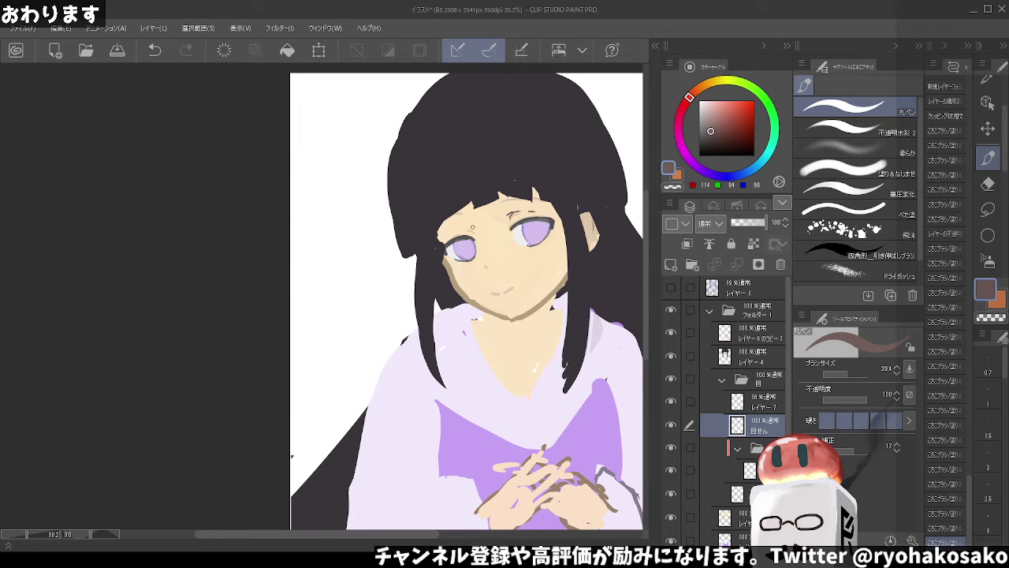
Draw a dark line along the bangs edge, discarding stray strokes near the left eye
mouse_move(461, 230)
mouse_down()
mouse_move(448, 238)
mouse_move(471, 232)
mouse_up()
key(ctrl+z)
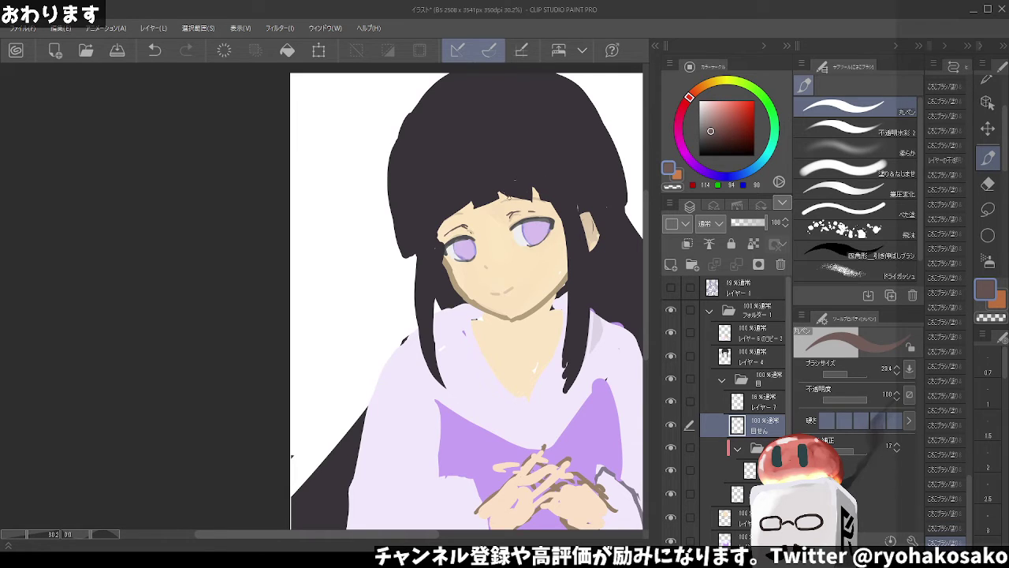
key(ctrl+z)
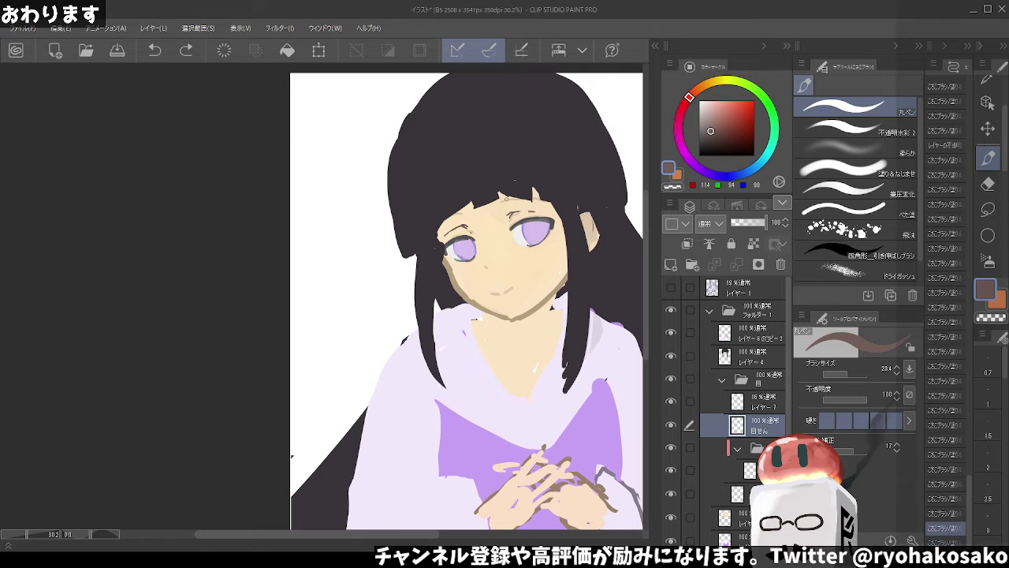
drag(499, 197, 541, 198)
key(ctrl+z)
drag(467, 203, 446, 224)
key(ctrl+z)
key(ctrl+z)
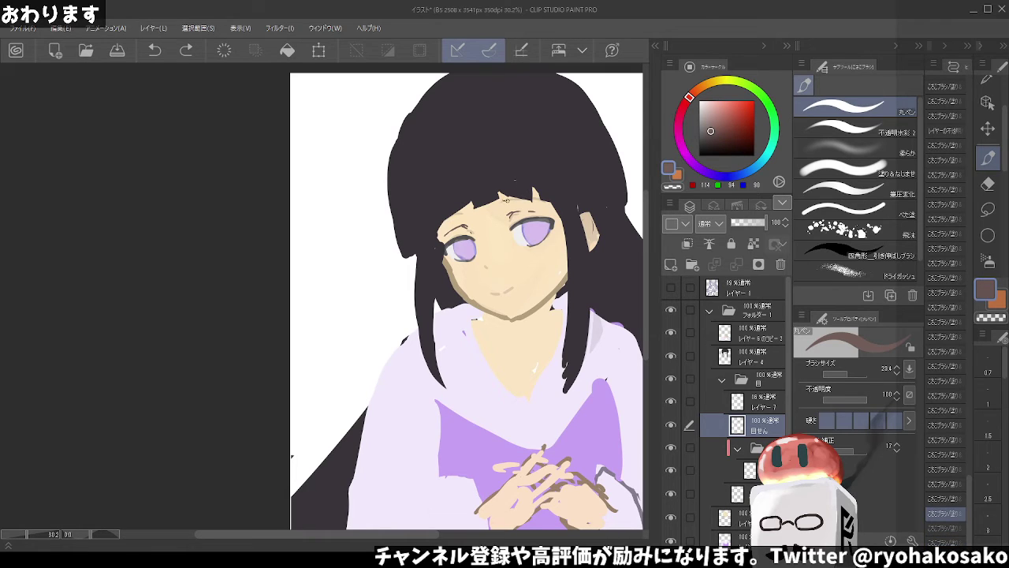
key(ctrl+y)
key(ctrl+y)
key(ctrl+z)
drag(497, 196, 534, 202)
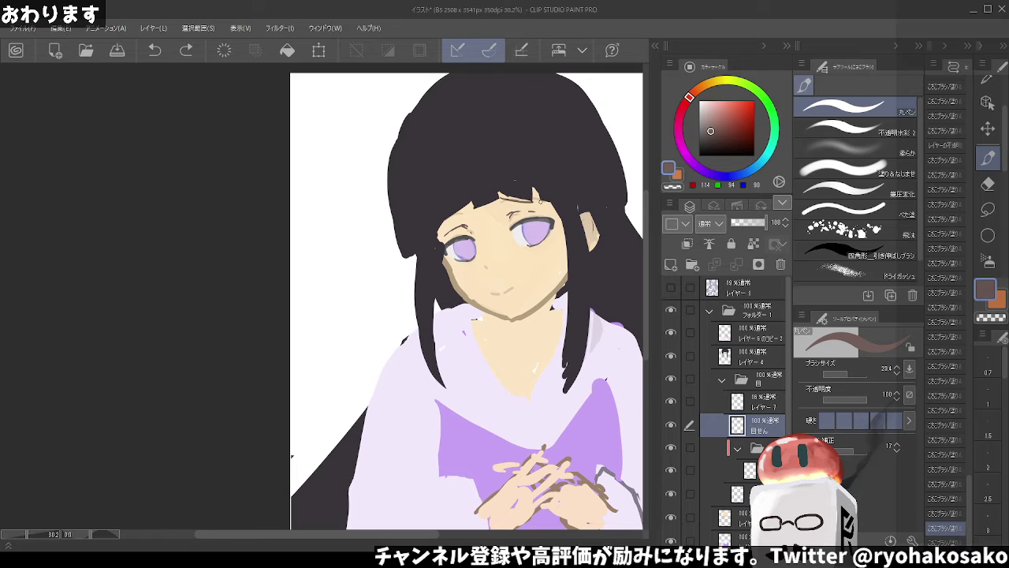
mouse_move(461, 205)
mouse_down()
mouse_move(439, 227)
mouse_move(462, 216)
mouse_up()
key(ctrl+z)
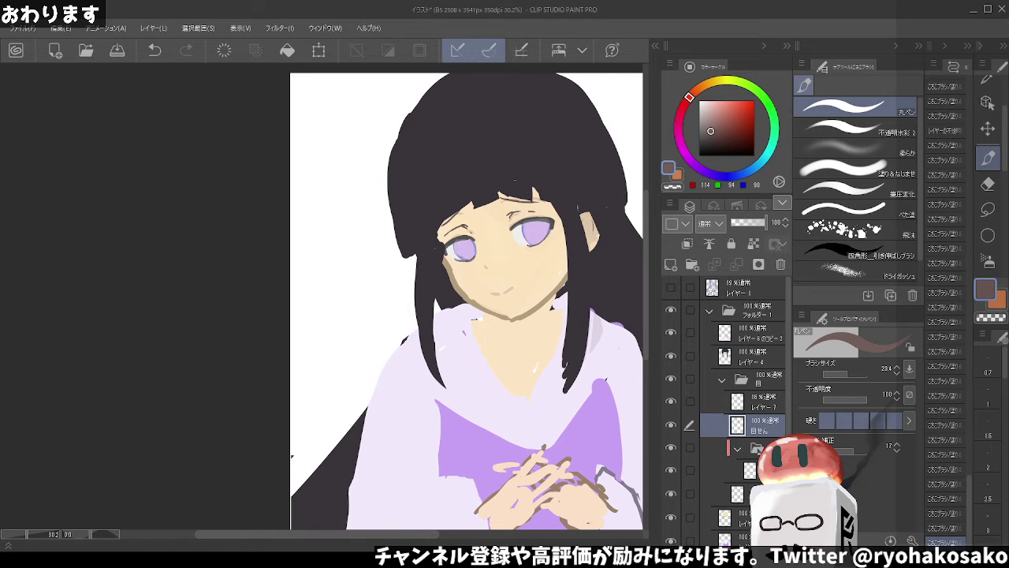
click(721, 380)
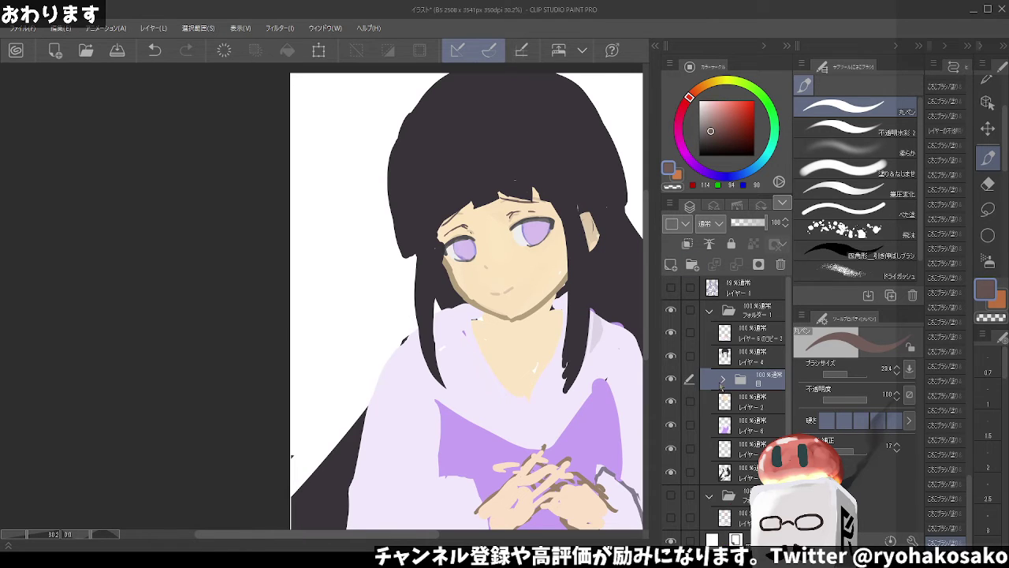
Rename the face layer to かお
click(751, 411)
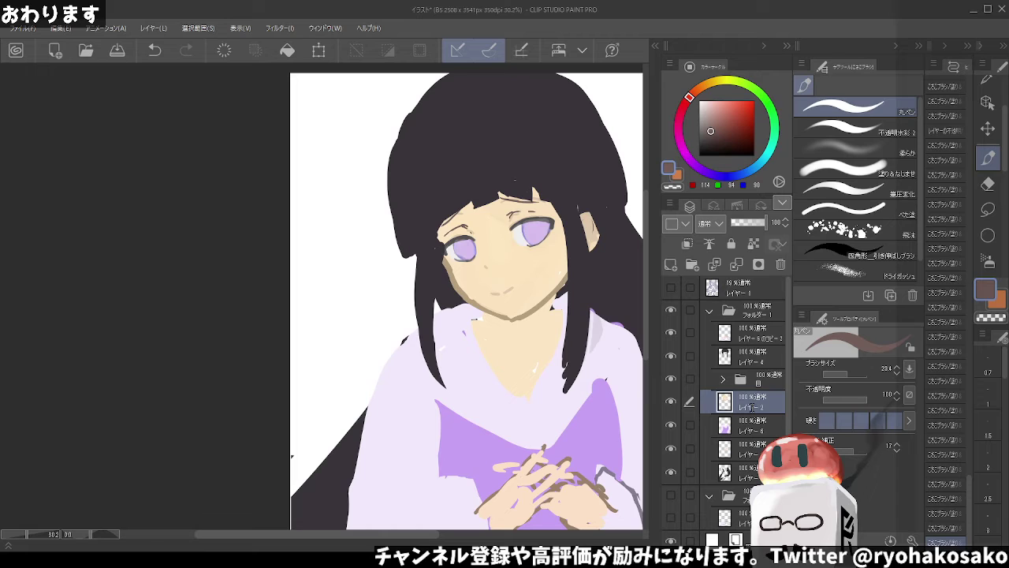
text(かお)
key(Return)
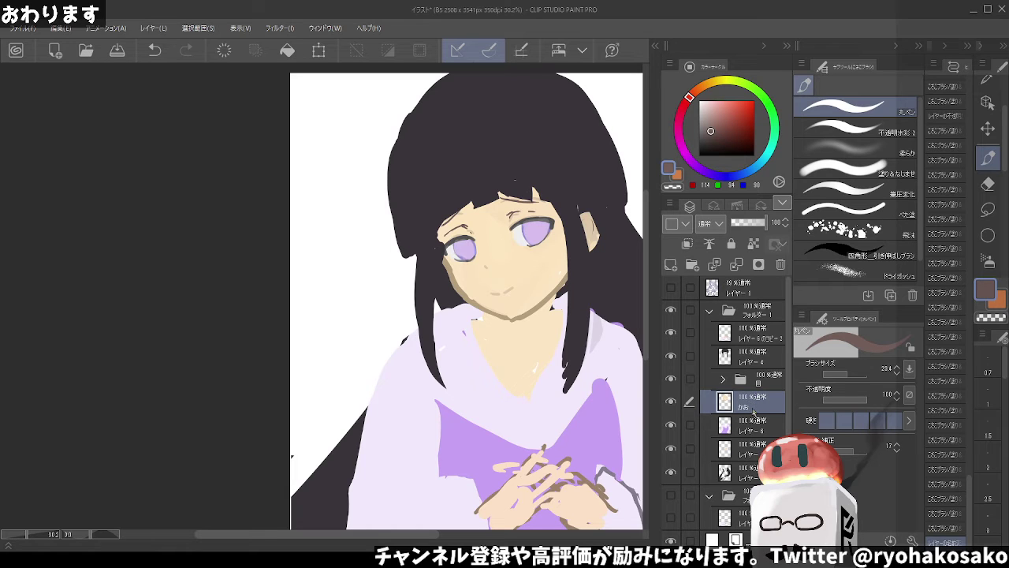
Create a new folder named かお containing a new blank layer
click(692, 265)
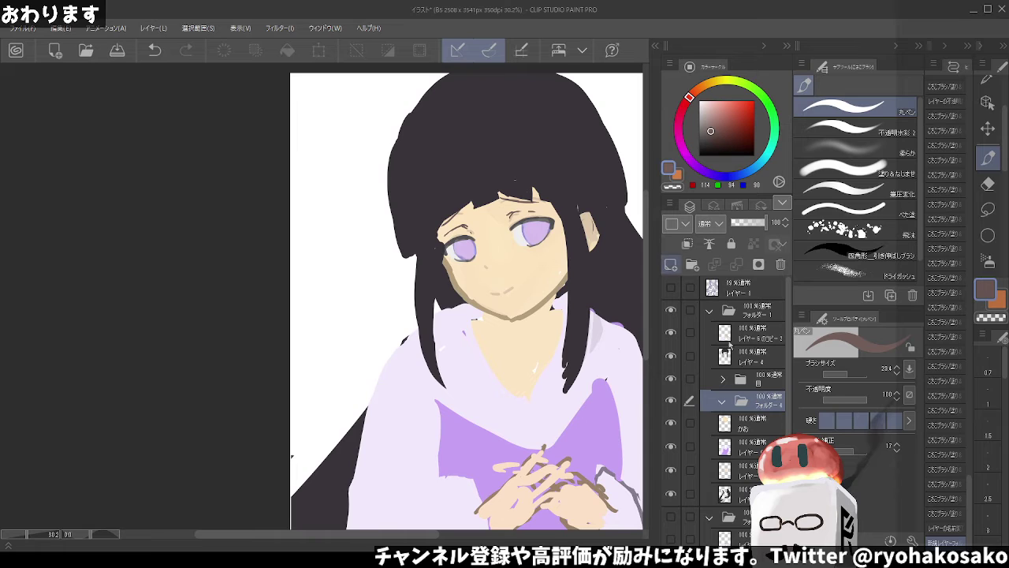
click(671, 266)
click(764, 402)
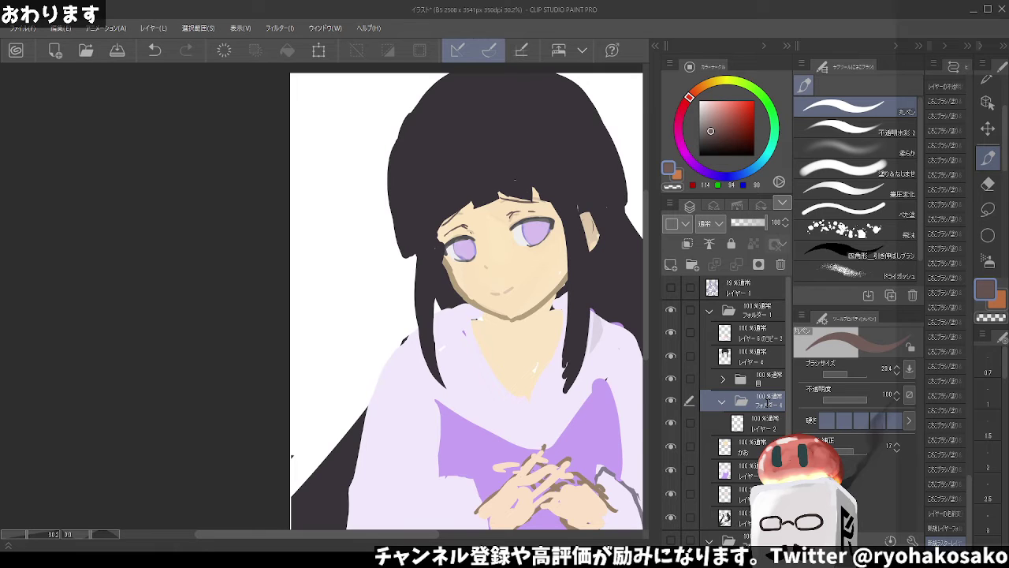
double_click(769, 404)
text(かお)
key(Return)
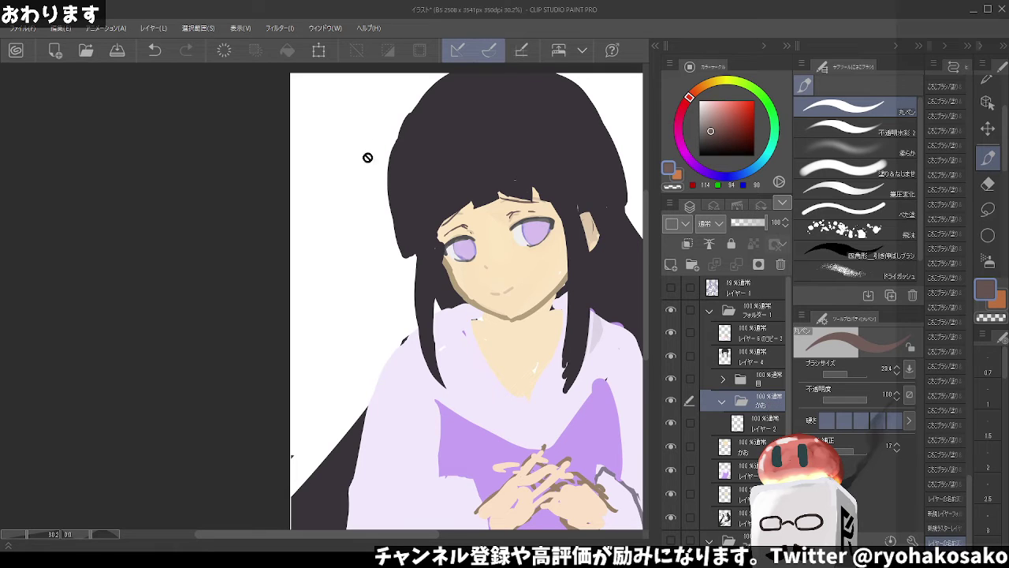
click(671, 264)
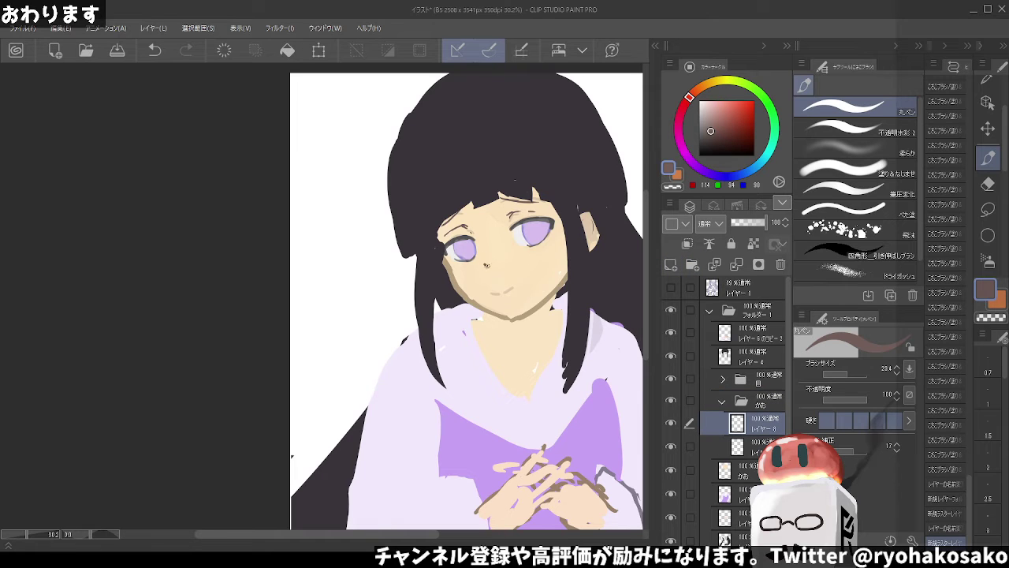
key(ctrl+z)
Enlarge the brush slightly and test a small mark on the face, stepping through undo/redo
key(bracketright)
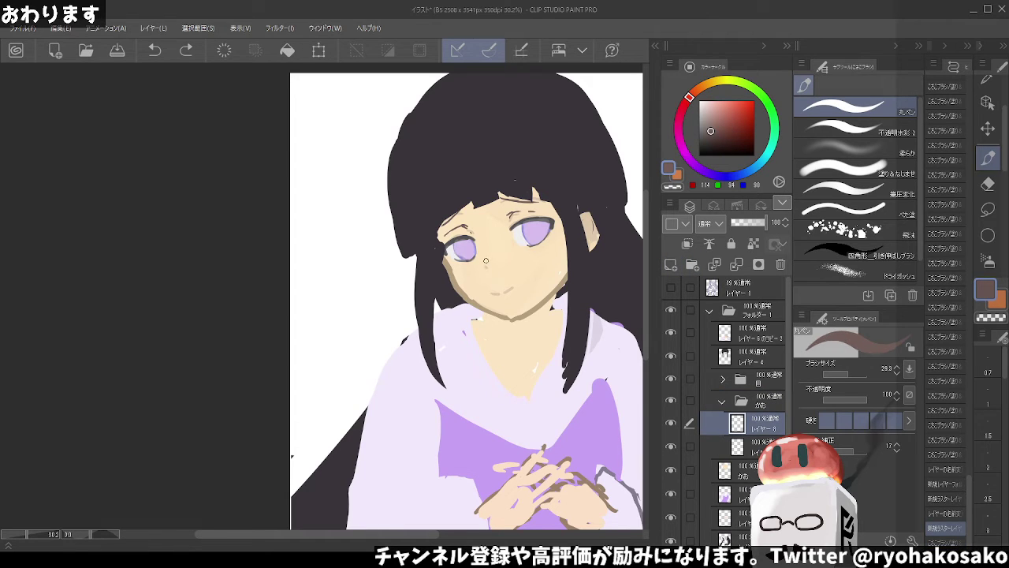
click(485, 263)
key(ctrl+z)
key(ctrl+y)
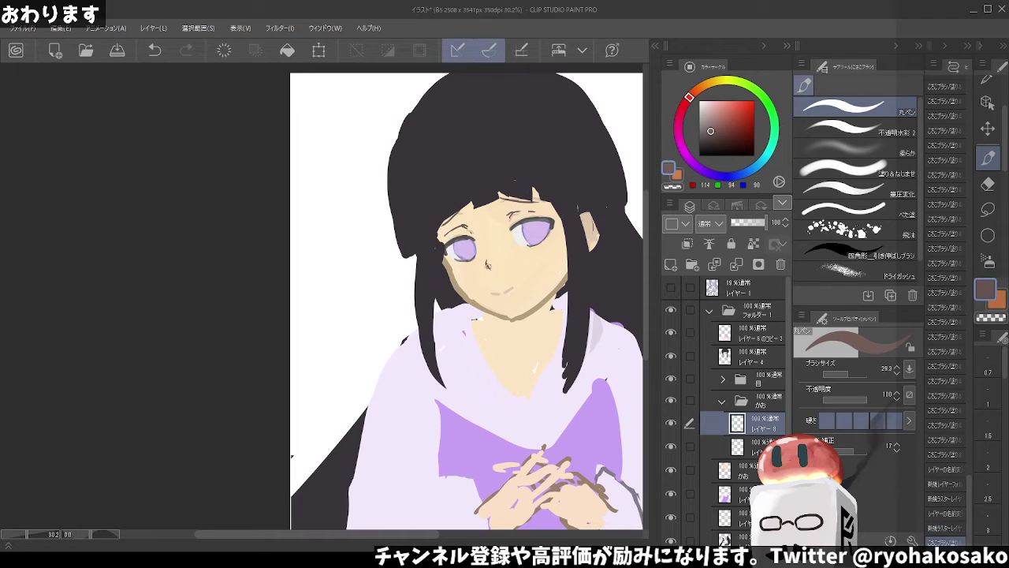
key(ctrl+z)
key(ctrl+y)
Redraw the small nose mark on the face
key(ctrl+z)
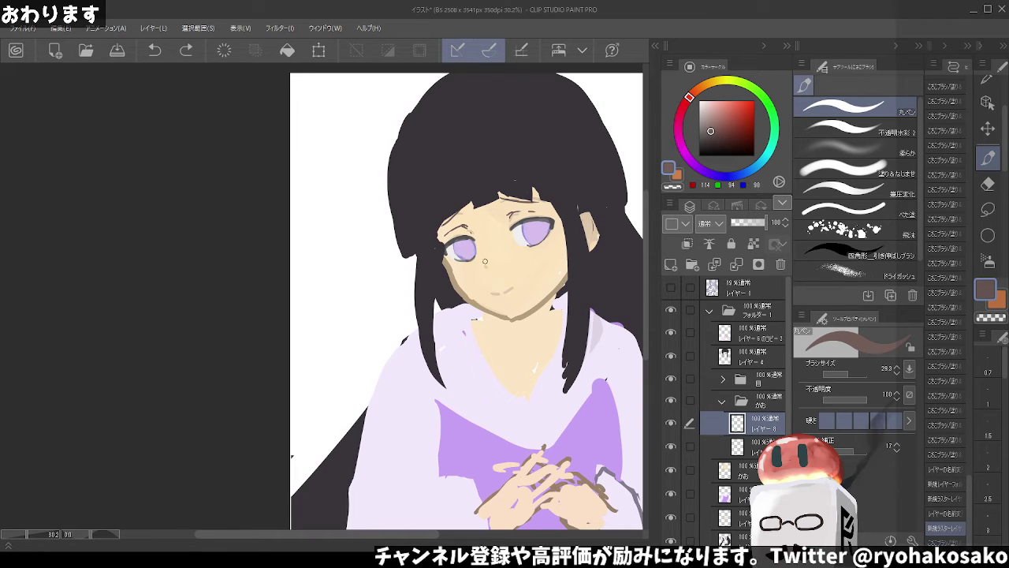
key(ctrl+y)
key(ctrl+z)
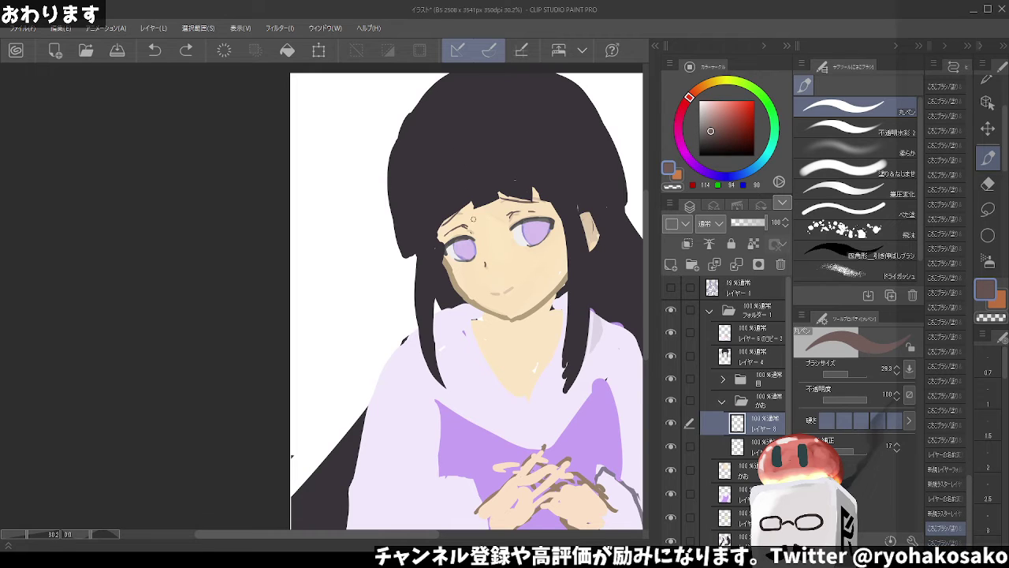
key(ctrl+z)
key(ctrl+y)
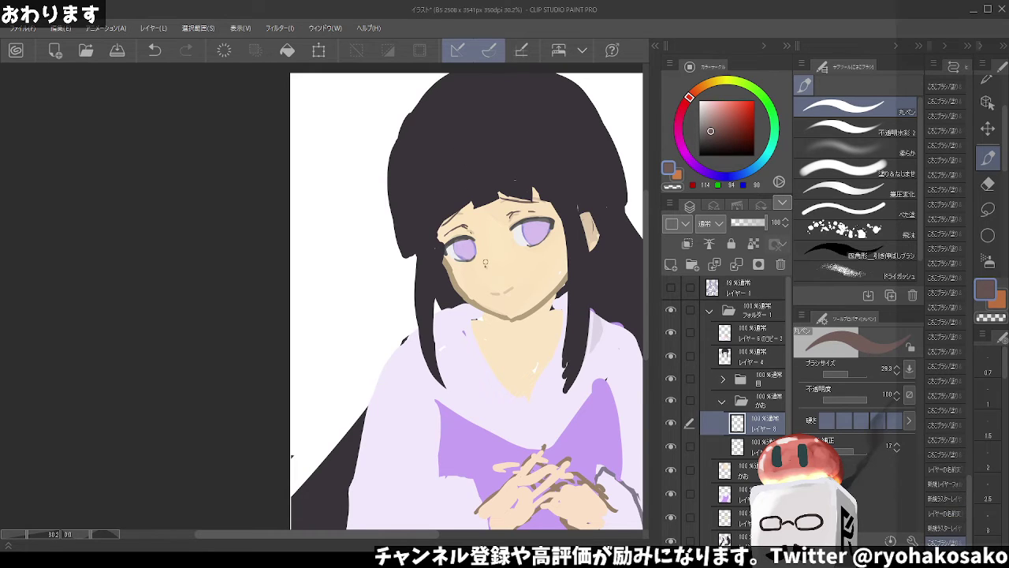
drag(485, 266, 486, 265)
key(ctrl+z)
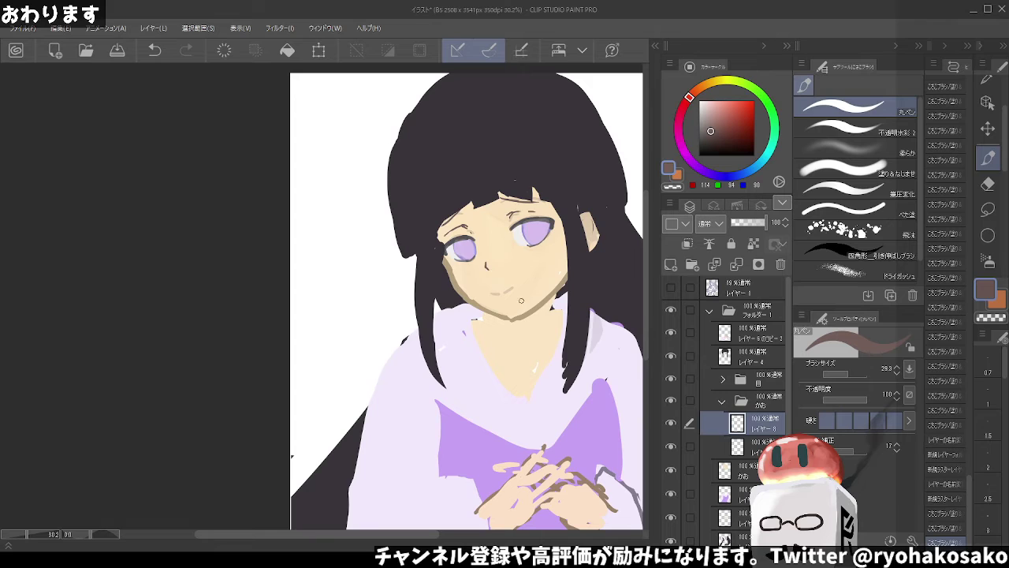
Expand the 目 folder and drag レイヤー 7 down into a lower folder
click(743, 337)
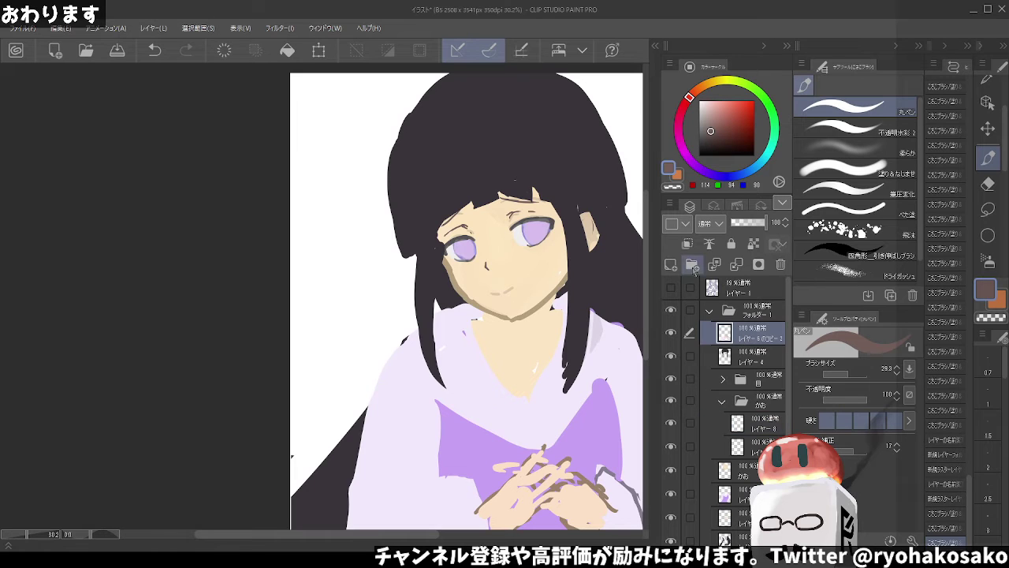
click(727, 292)
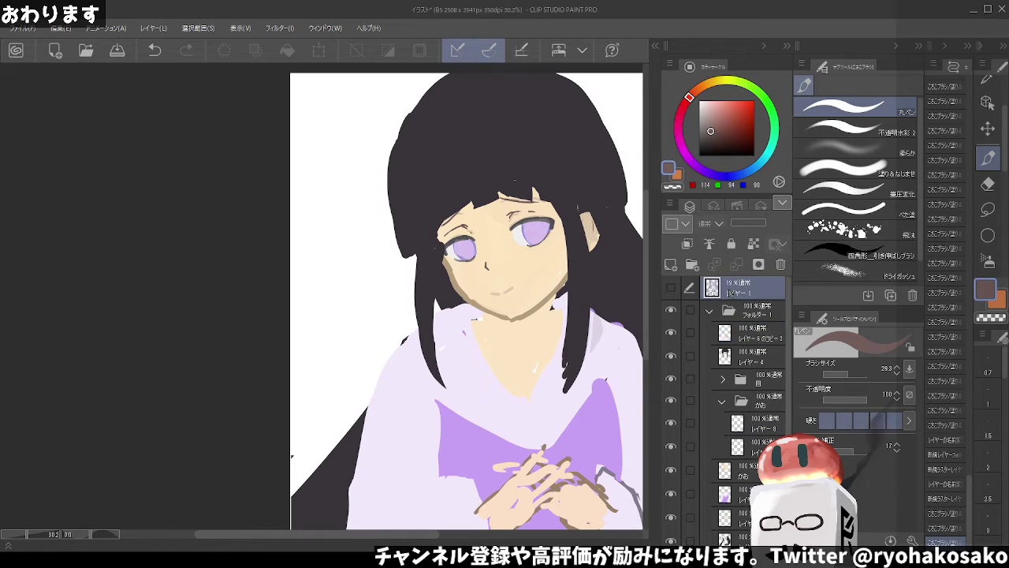
click(737, 337)
click(724, 379)
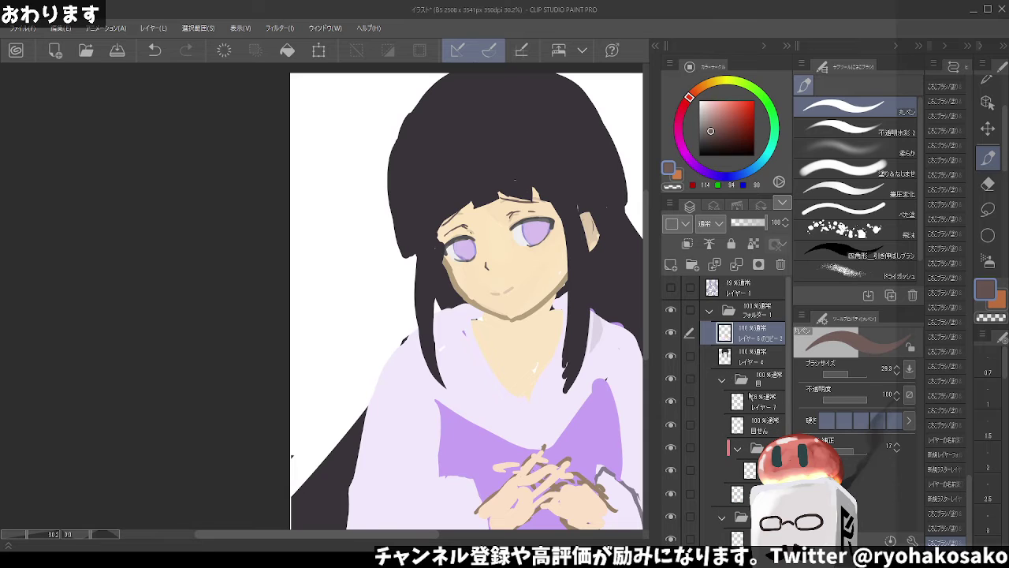
click(750, 401)
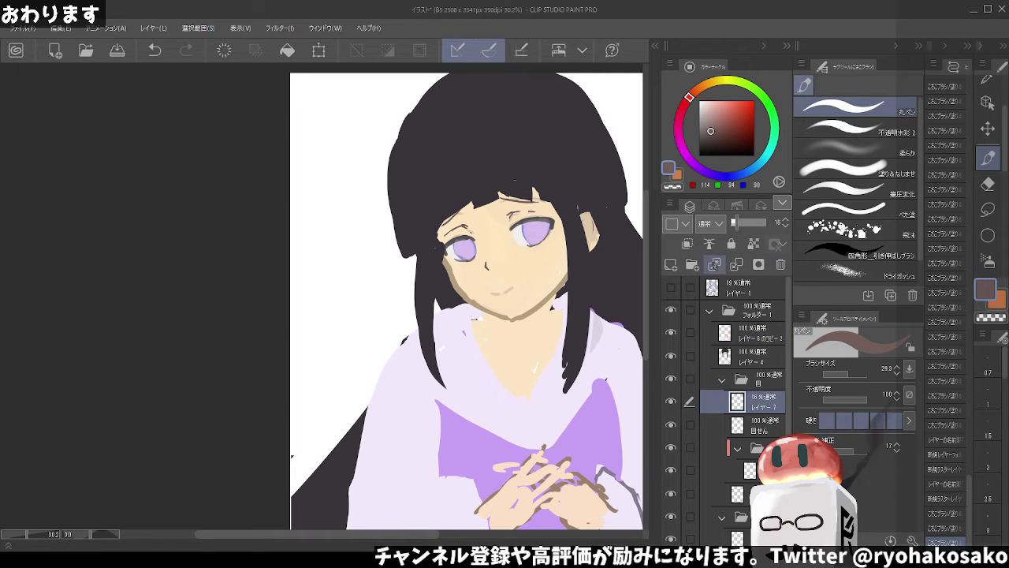
scroll(738, 344, down, 2)
scroll(738, 344, down, 2)
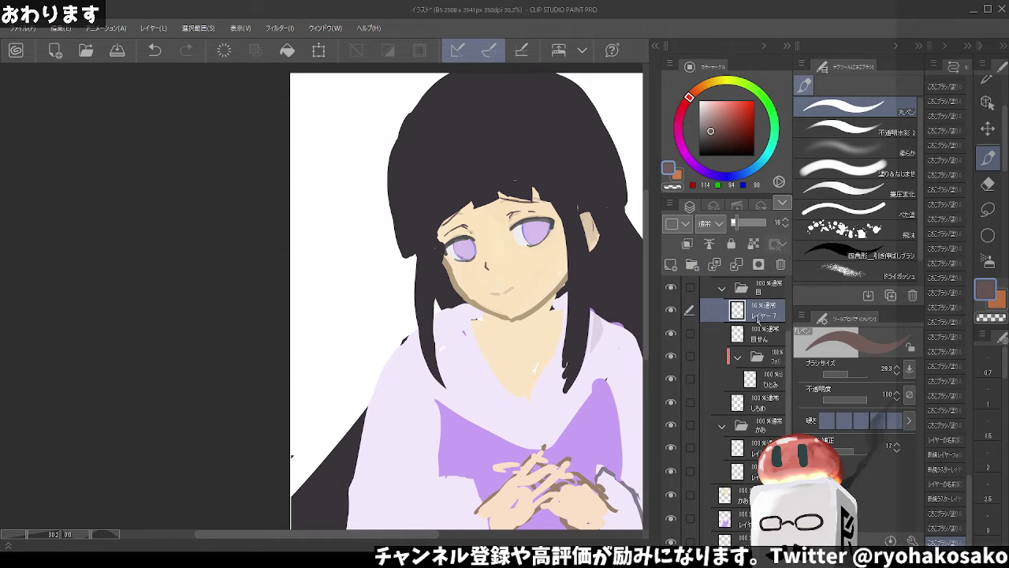
scroll(738, 344, down, 2)
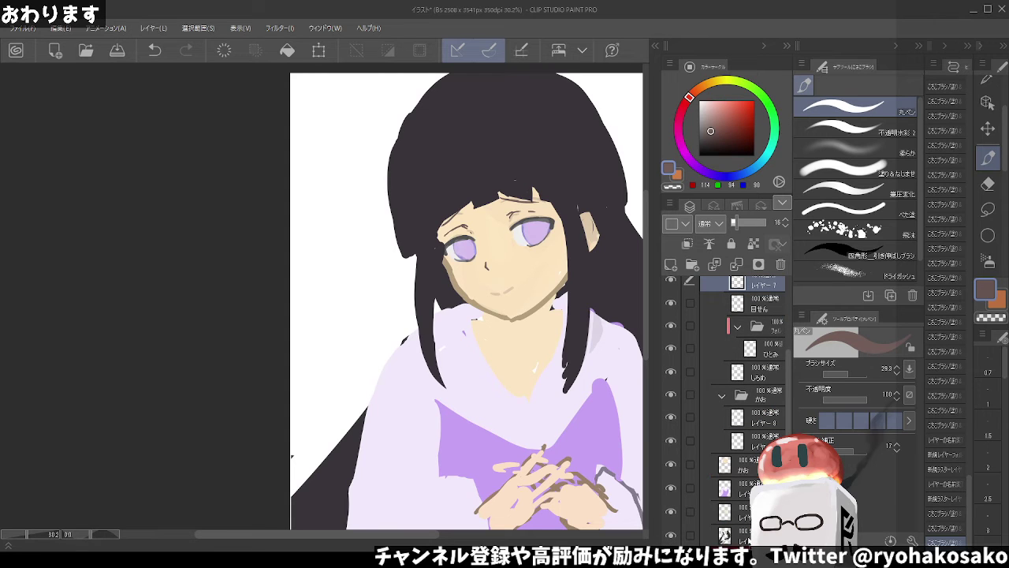
drag(739, 473, 739, 476)
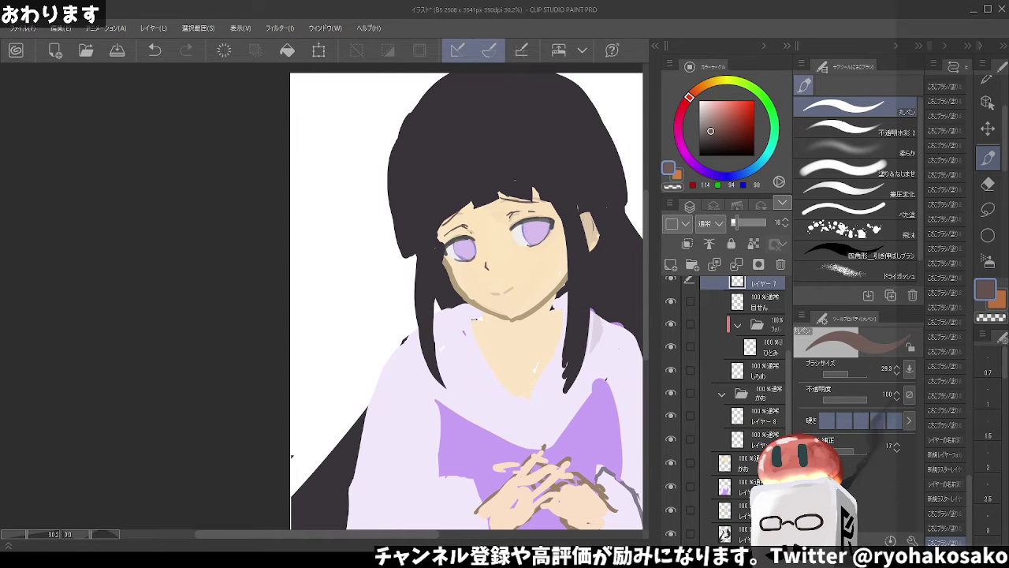
drag(748, 544, 713, 505)
scroll(758, 424, up, 2)
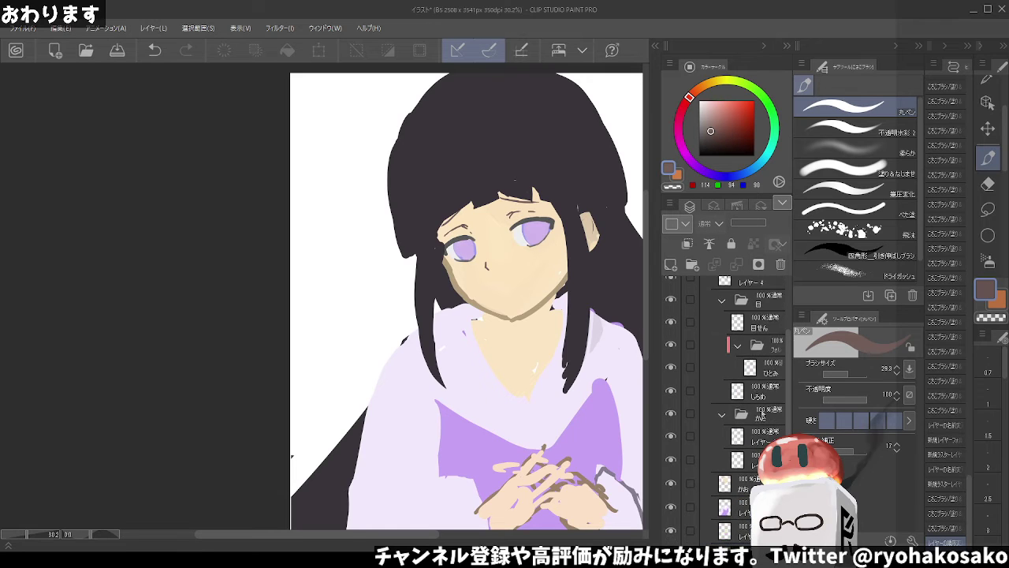
scroll(760, 410, up, 3)
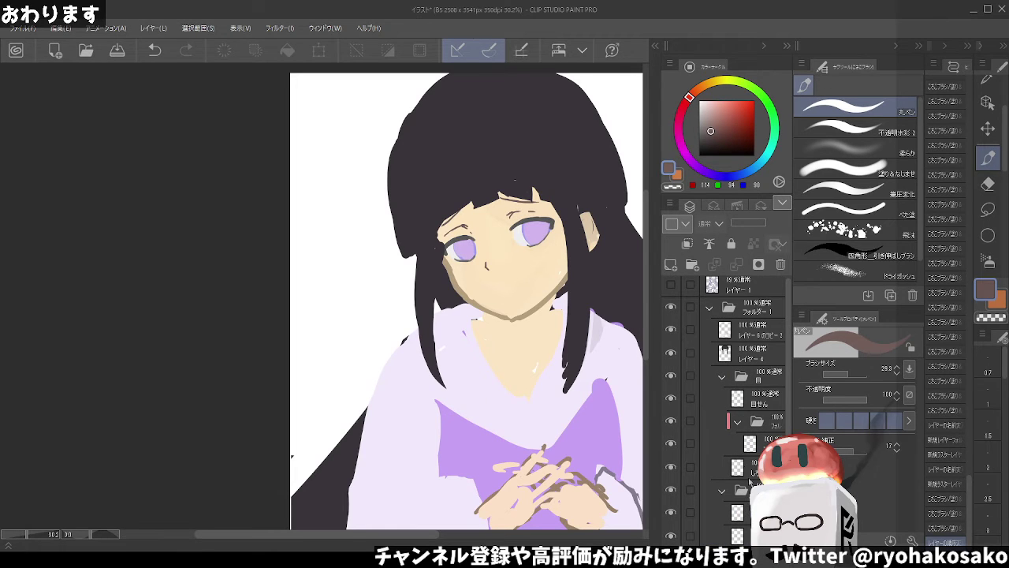
Check the かお folder layers by toggling visibility and select the upper layer
click(745, 513)
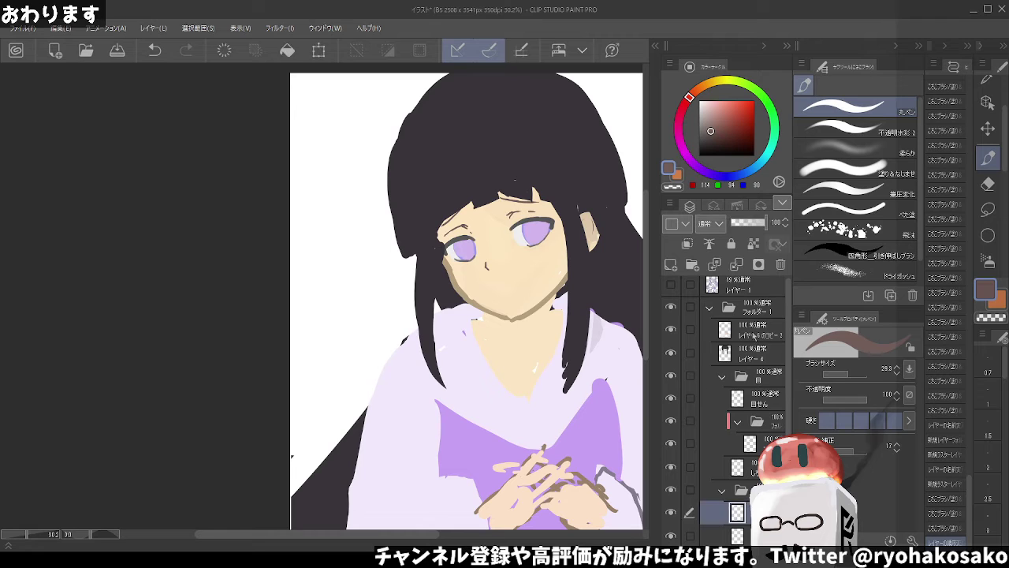
scroll(742, 347, down, 3)
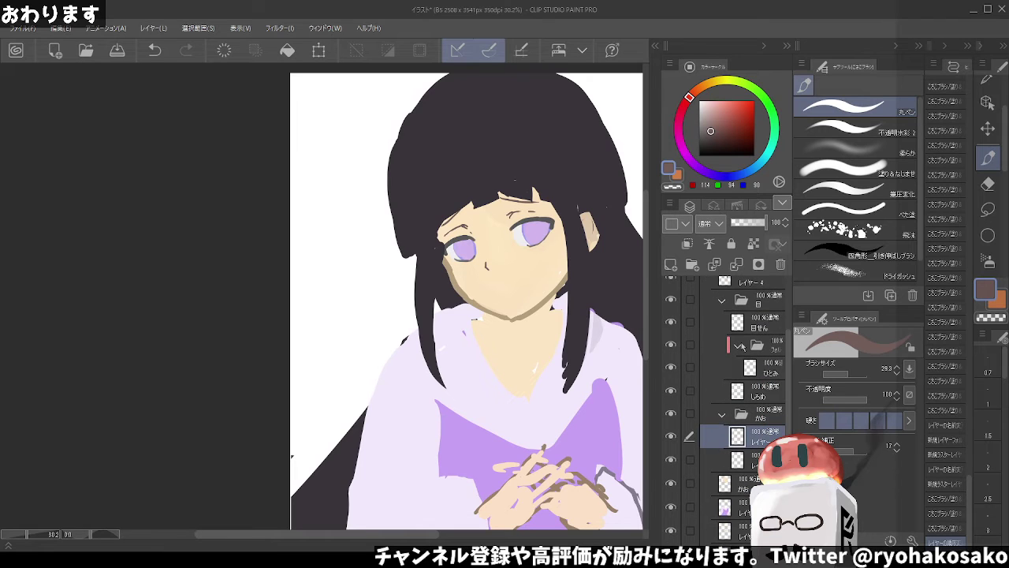
click(671, 436)
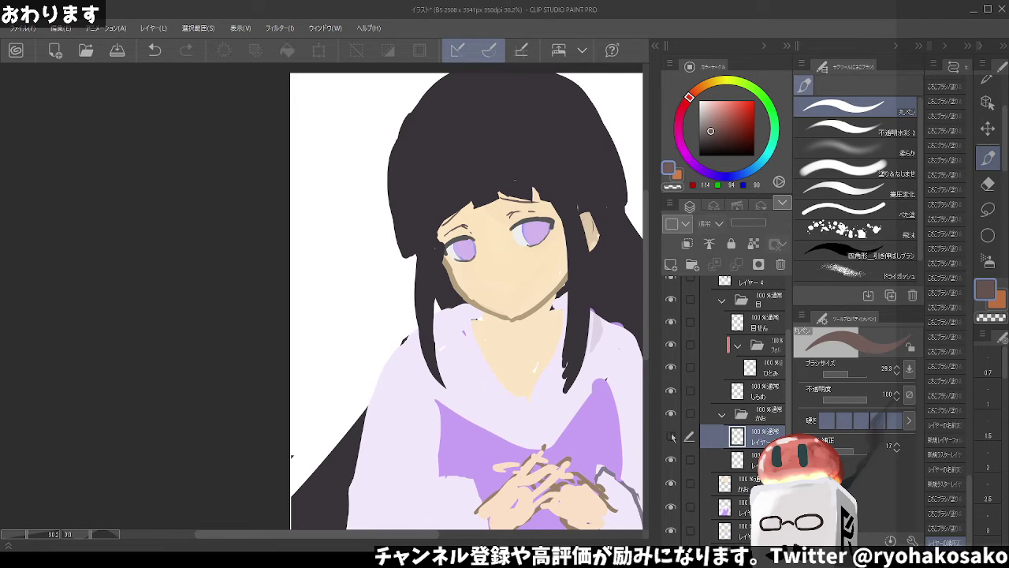
click(713, 461)
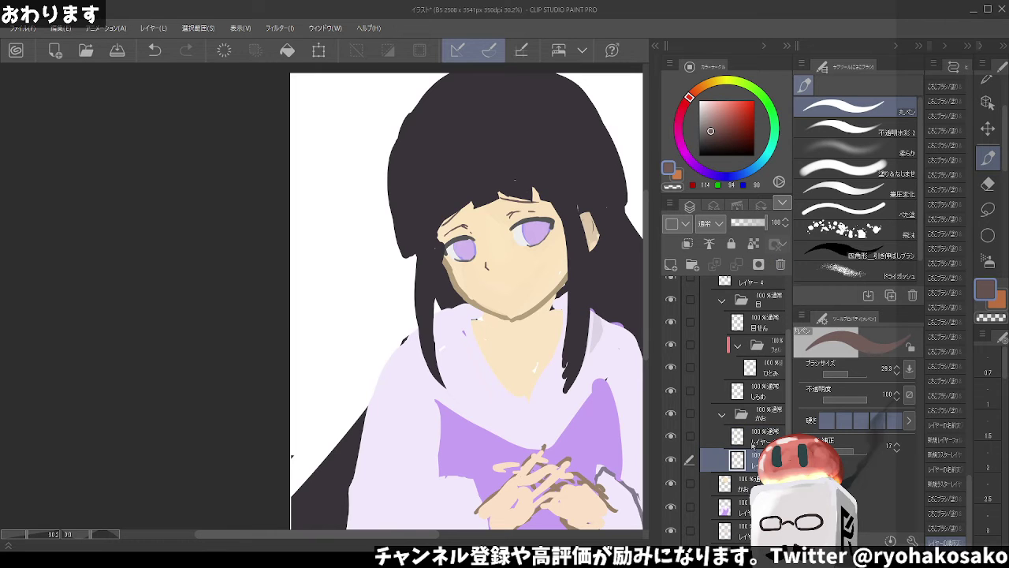
click(754, 439)
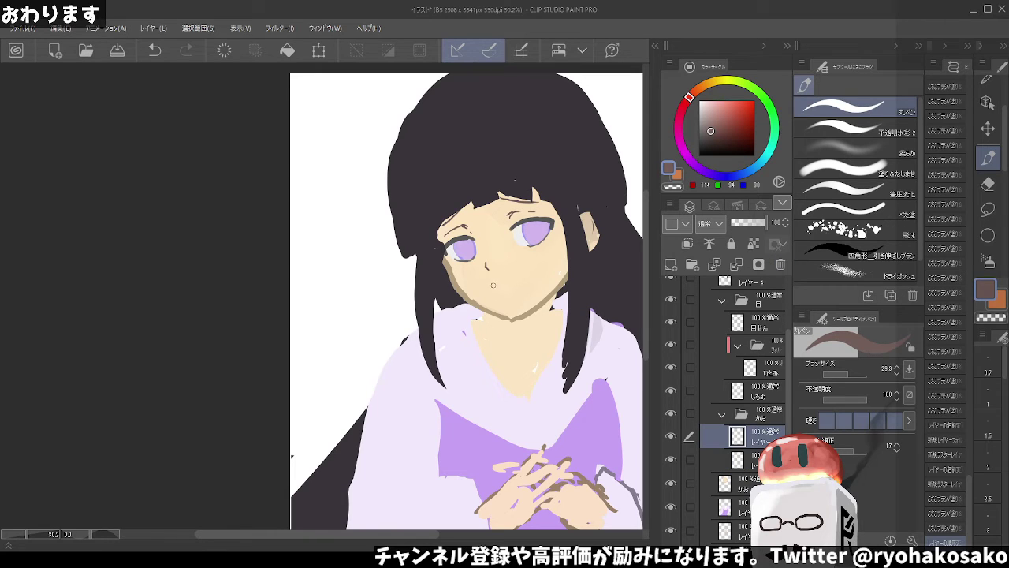
key(ctrl+z)
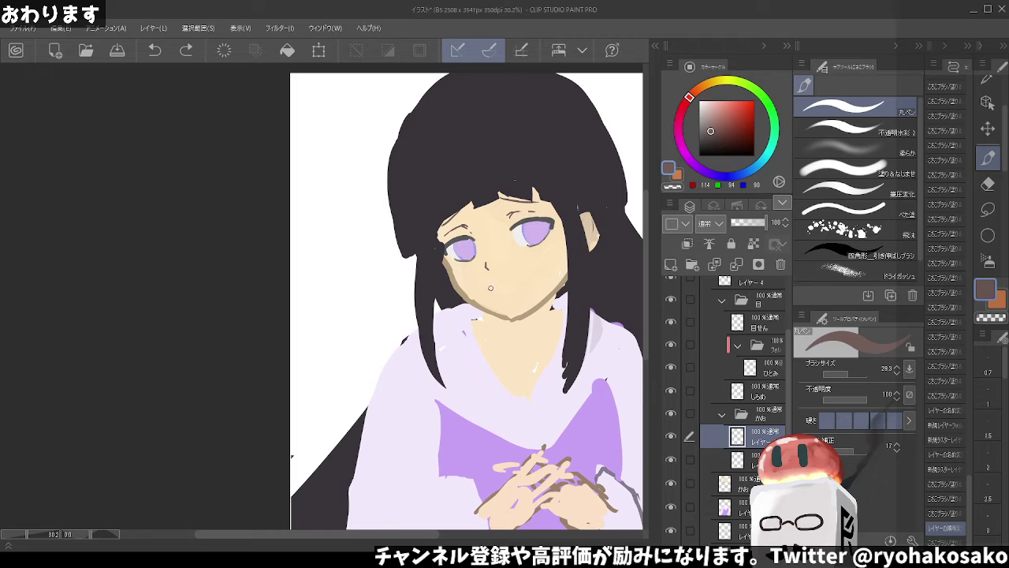
Draw a short mouth line below the nose, retrying strokes with a larger brush (about 44)
drag(491, 288, 498, 288)
key(ctrl+z)
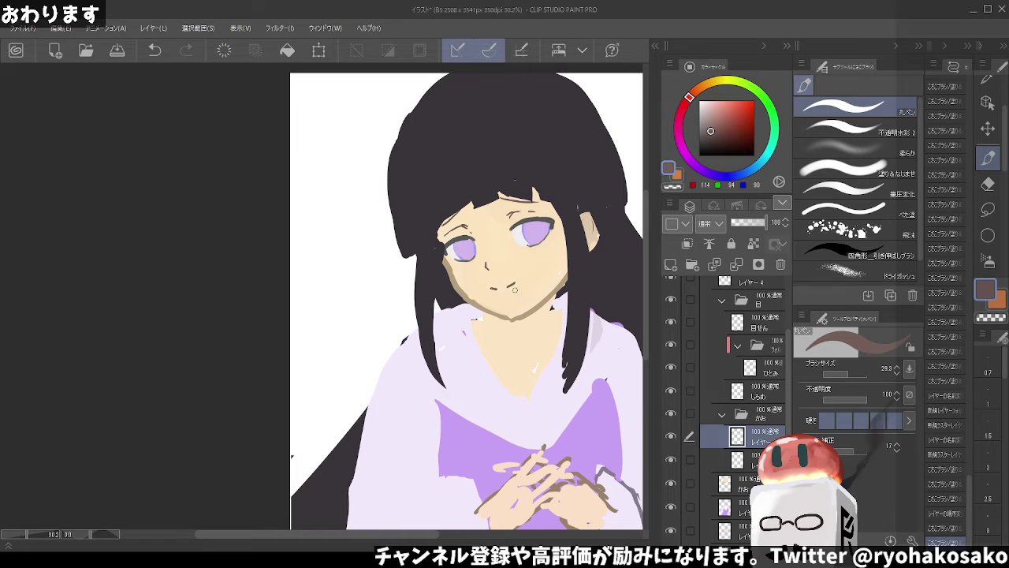
key(ctrl+z)
drag(494, 292, 518, 284)
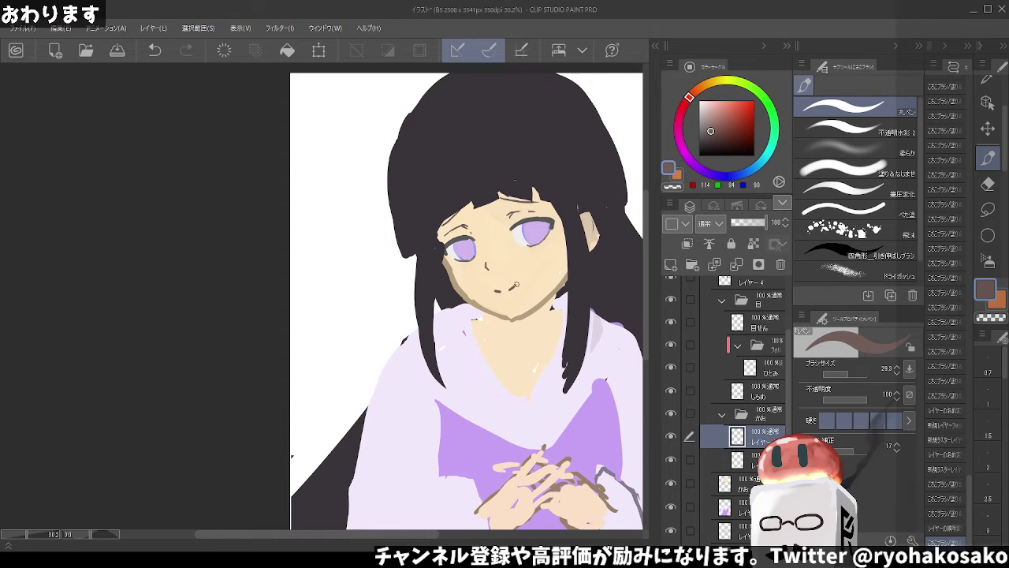
key(ctrl+z)
key(ctrl+z)
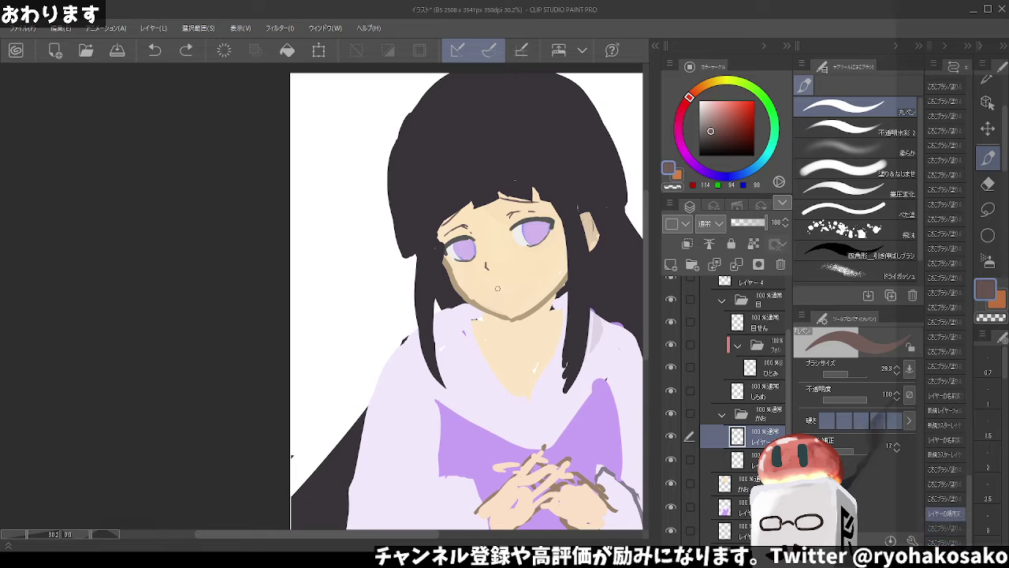
mouse_move(491, 291)
mouse_down()
mouse_move(516, 286)
mouse_move(505, 291)
mouse_up()
key(ctrl+z)
key(ctrl+z)
key(ctrl+z)
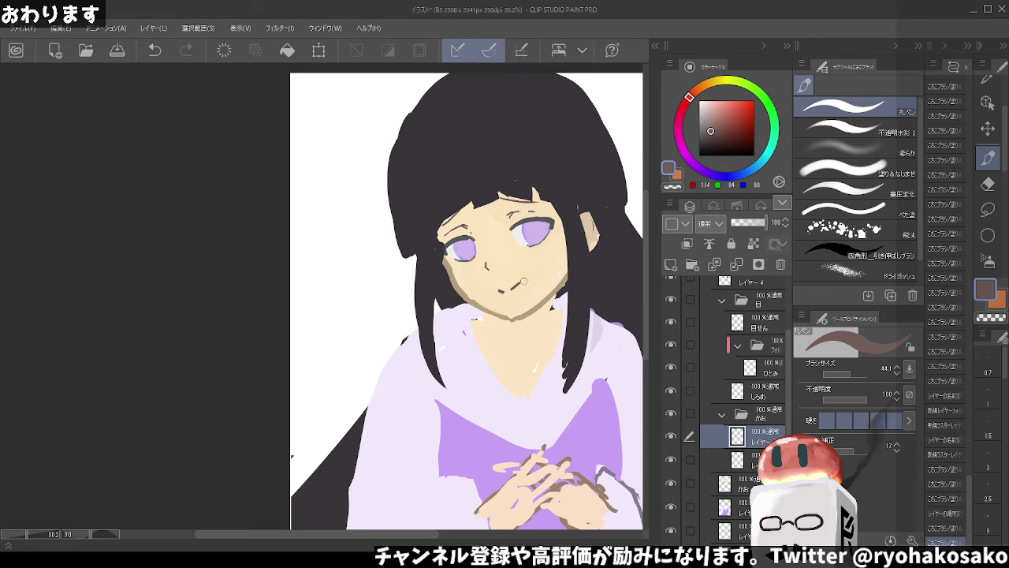
key(ctrl+z)
drag(512, 287, 517, 286)
key(ctrl+z)
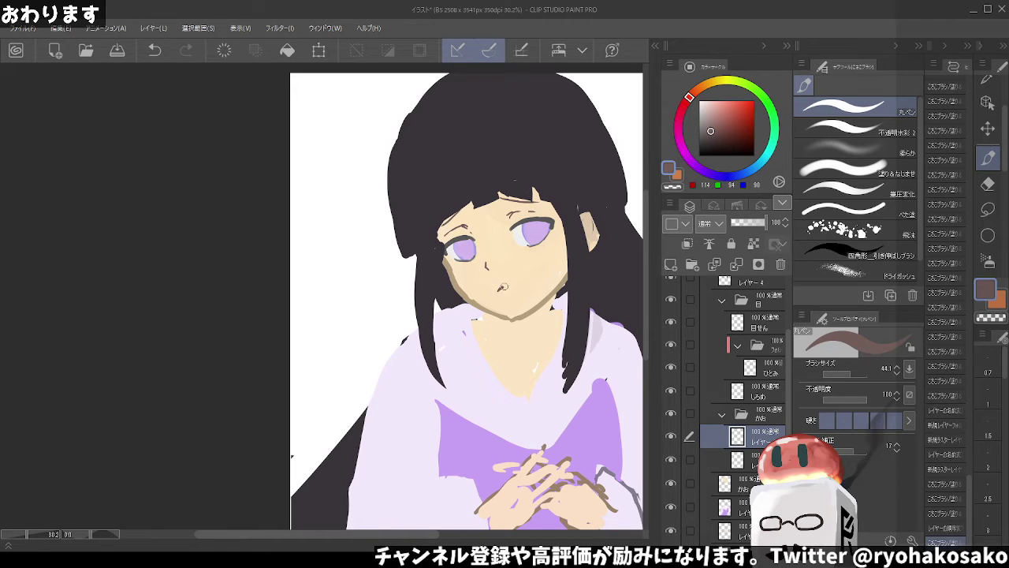
drag(497, 290, 516, 280)
key(ctrl+z)
key(ctrl+z)
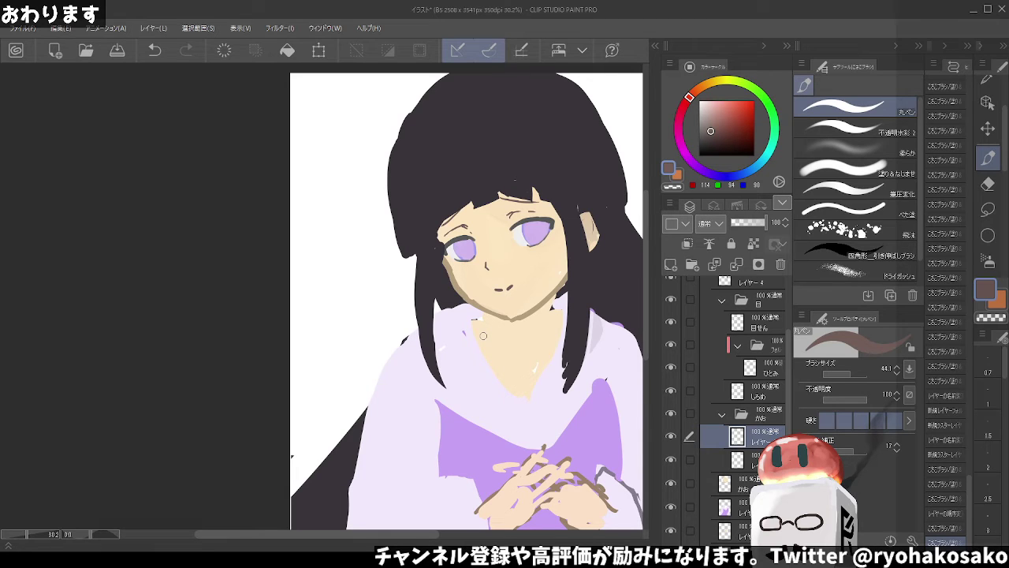
Select レイヤー 6のコピー 2 and nudge it slightly right with the Move Layer tool
scroll(398, 231, down, 1)
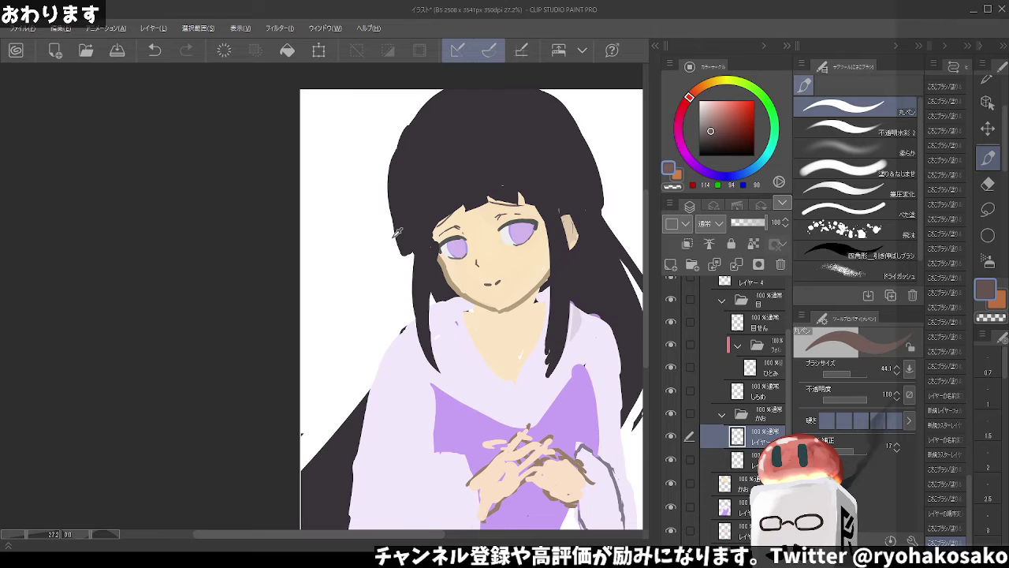
scroll(398, 231, up, 1)
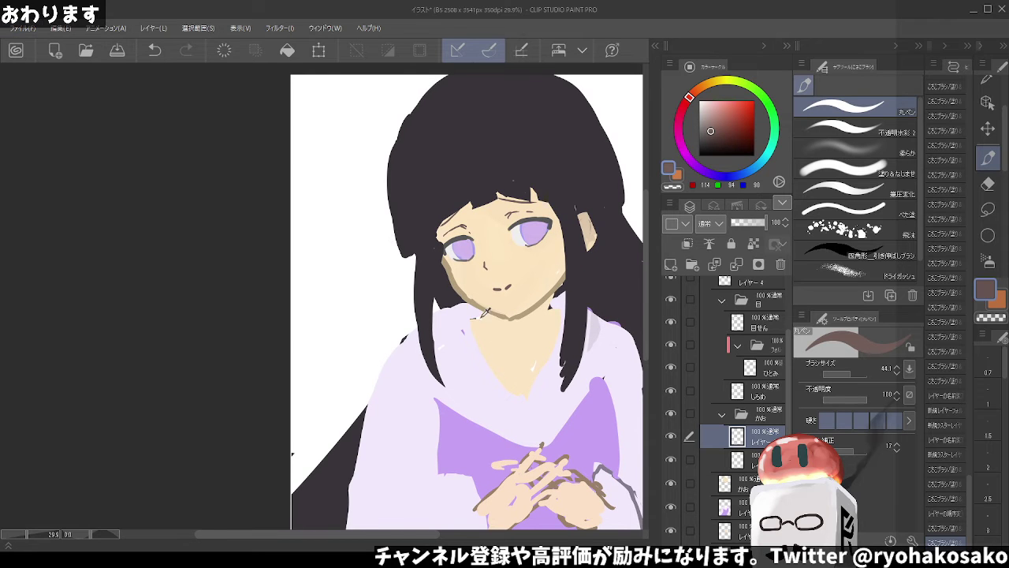
scroll(493, 329, down, 2)
scroll(477, 321, down, 1)
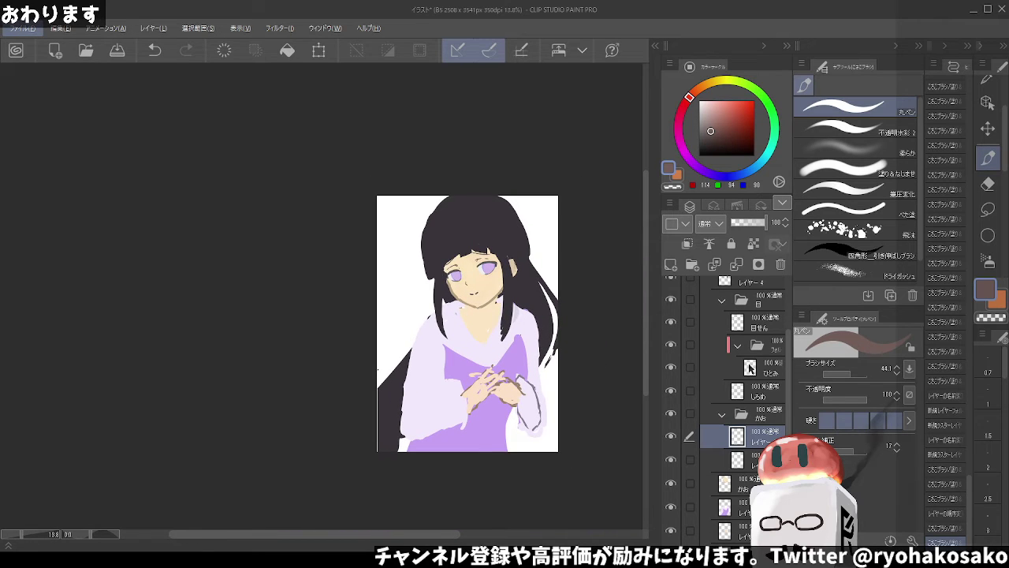
scroll(749, 367, up, 2)
scroll(750, 347, up, 1)
click(757, 332)
click(988, 129)
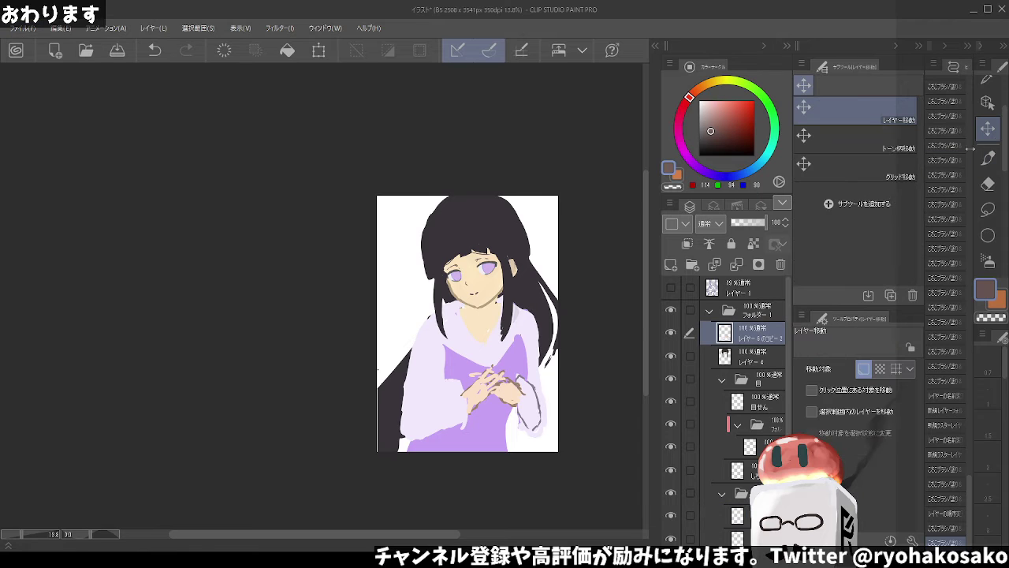
drag(490, 403, 496, 405)
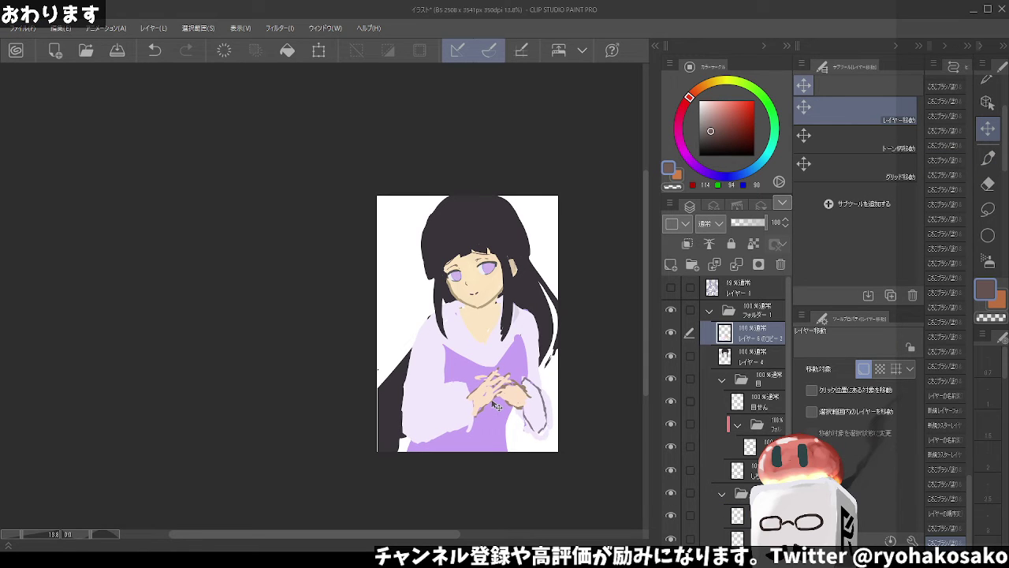
scroll(487, 278, up, 1)
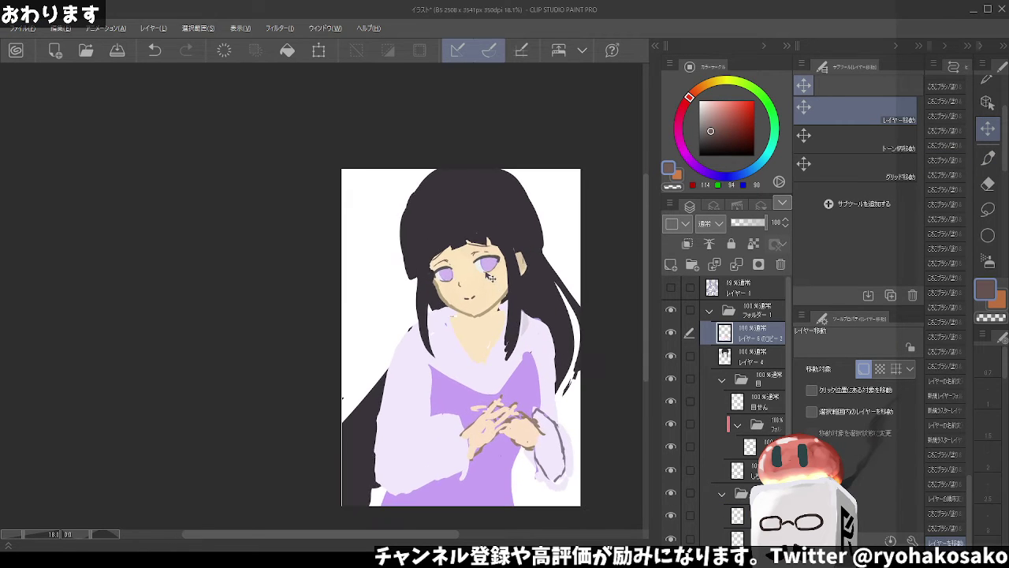
scroll(486, 275, up, 2)
scroll(484, 270, up, 2)
scroll(485, 270, up, 1)
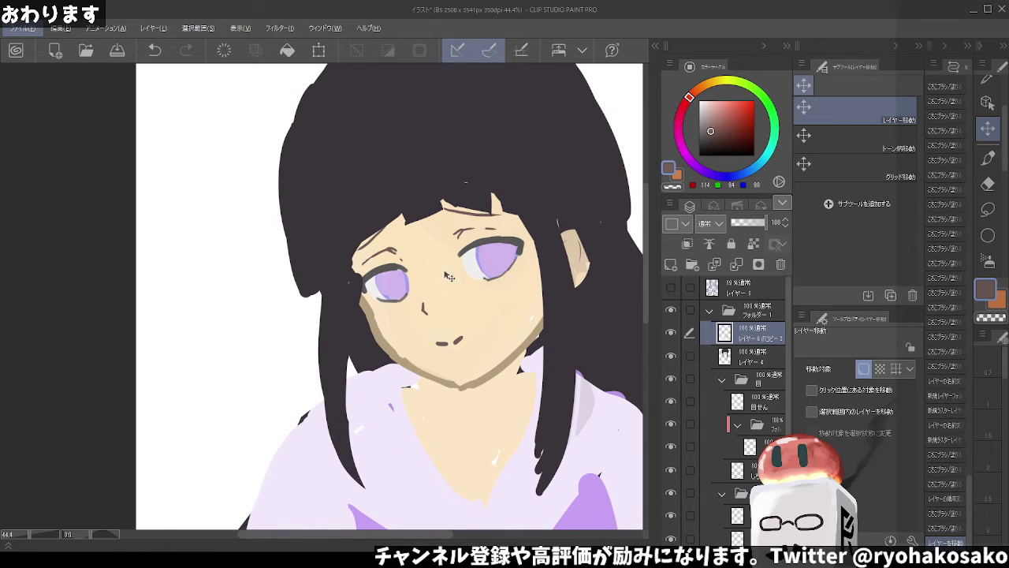
Set the eraser to about 47 and delete the layer beneath レイヤー8
key(alt)
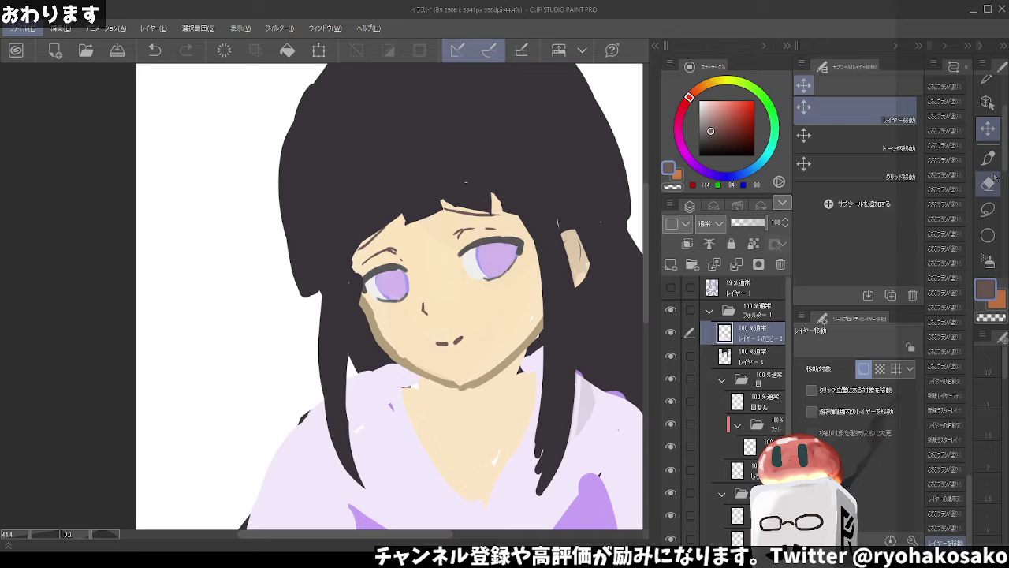
key(e)
mouse_move(433, 329)
mouse_down()
mouse_move(435, 342)
mouse_move(451, 339)
mouse_up()
click(758, 447)
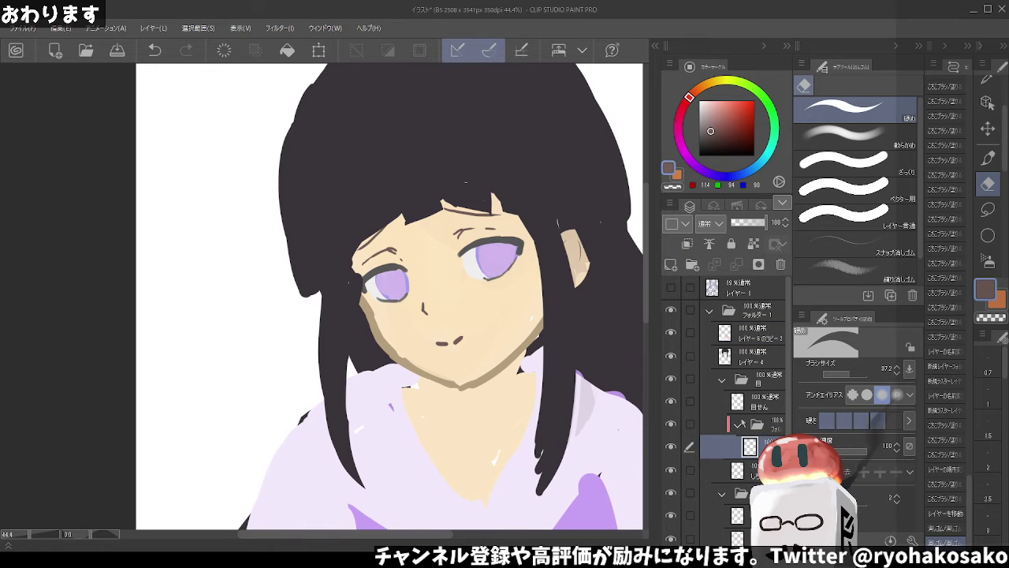
click(722, 380)
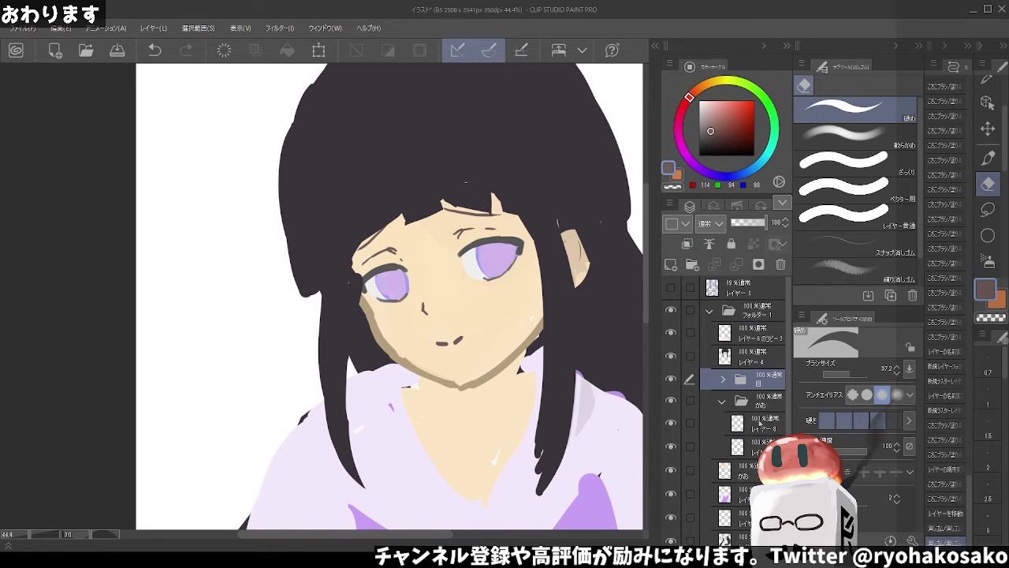
click(759, 424)
click(749, 449)
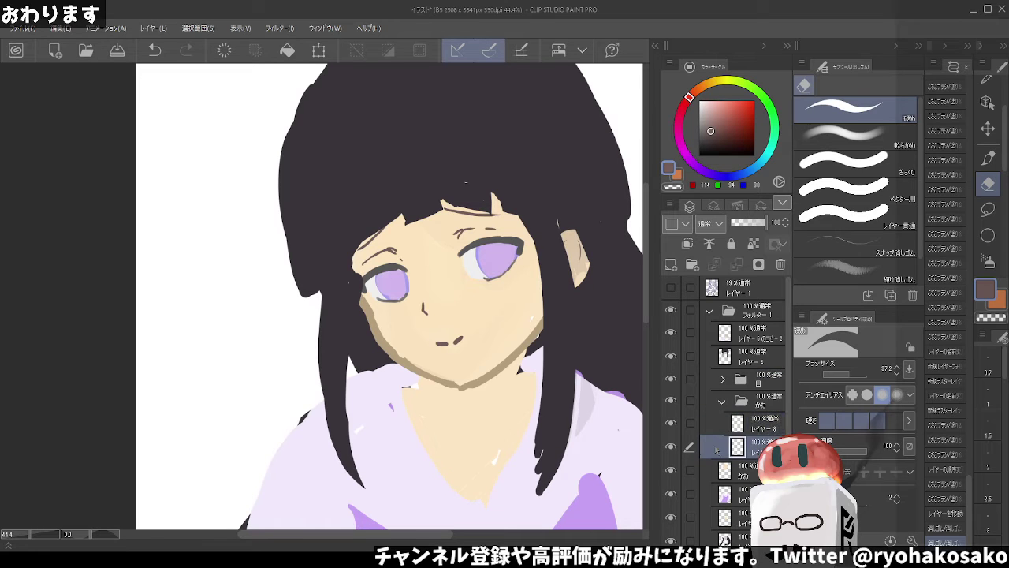
click(780, 264)
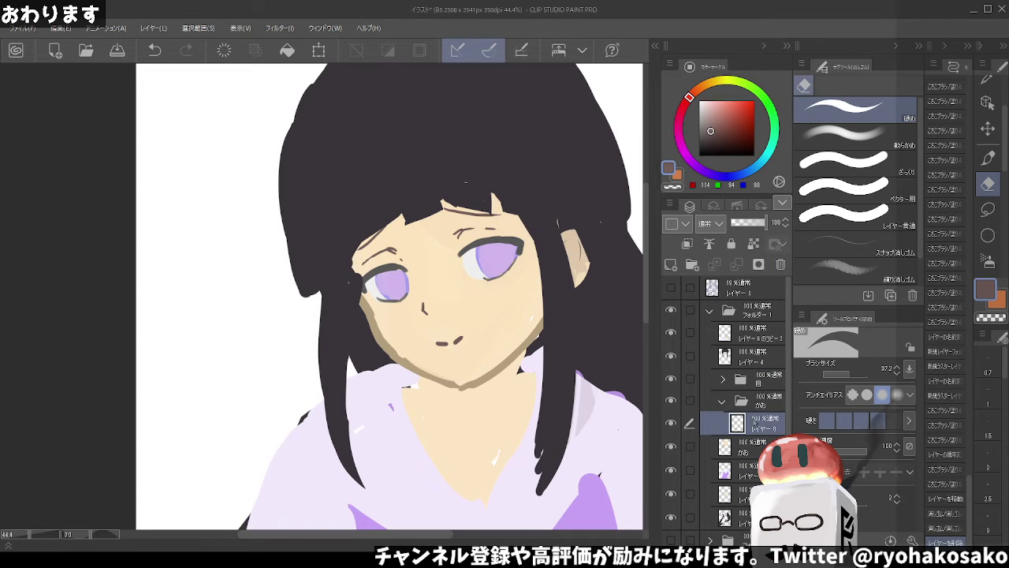
Erase part of the mouth with transparent colour into a small smile, then add a new layer
key(c)
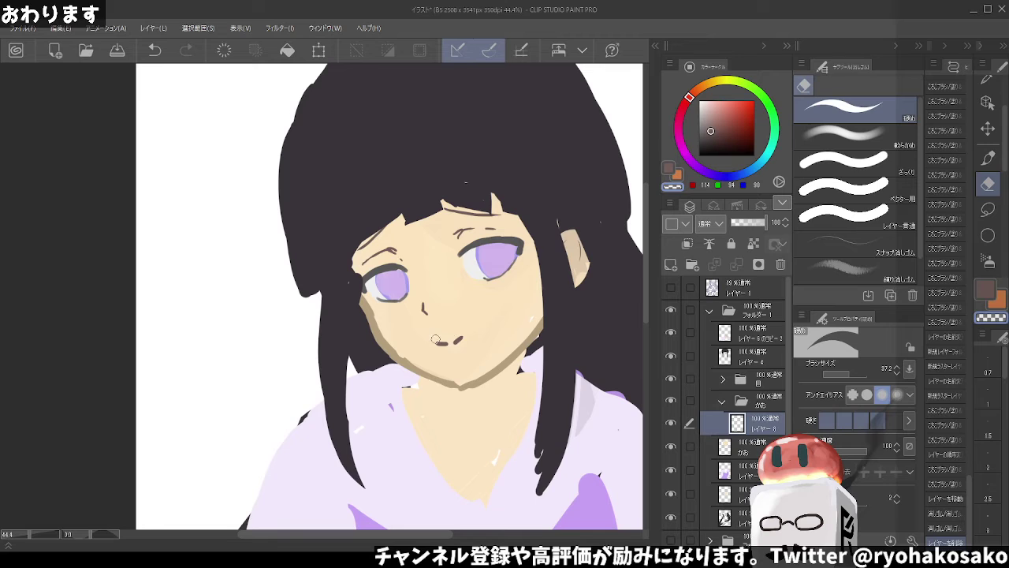
mouse_move(444, 340)
mouse_down()
mouse_move(436, 337)
mouse_move(460, 331)
mouse_move(430, 329)
mouse_up()
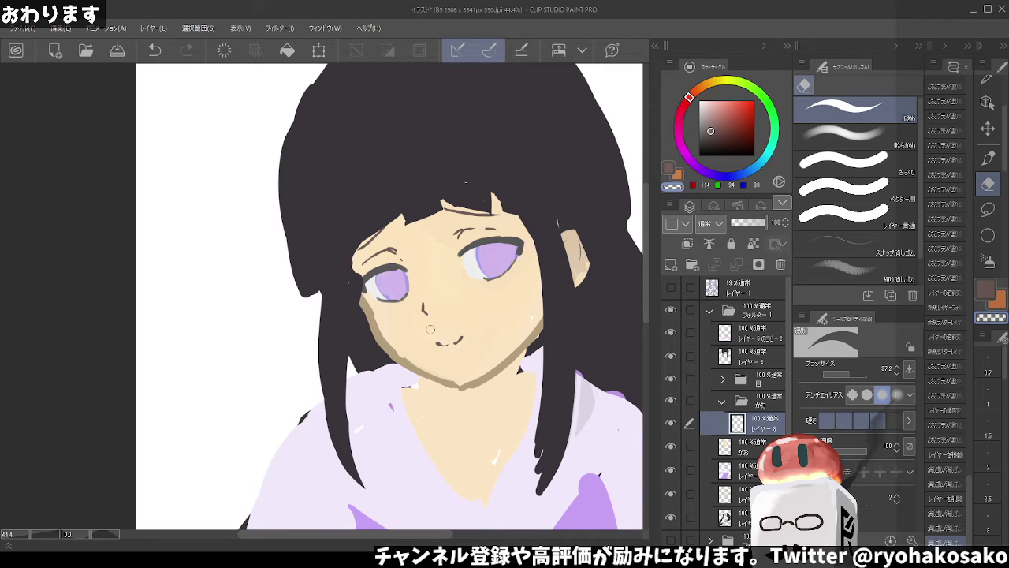
key(alt)
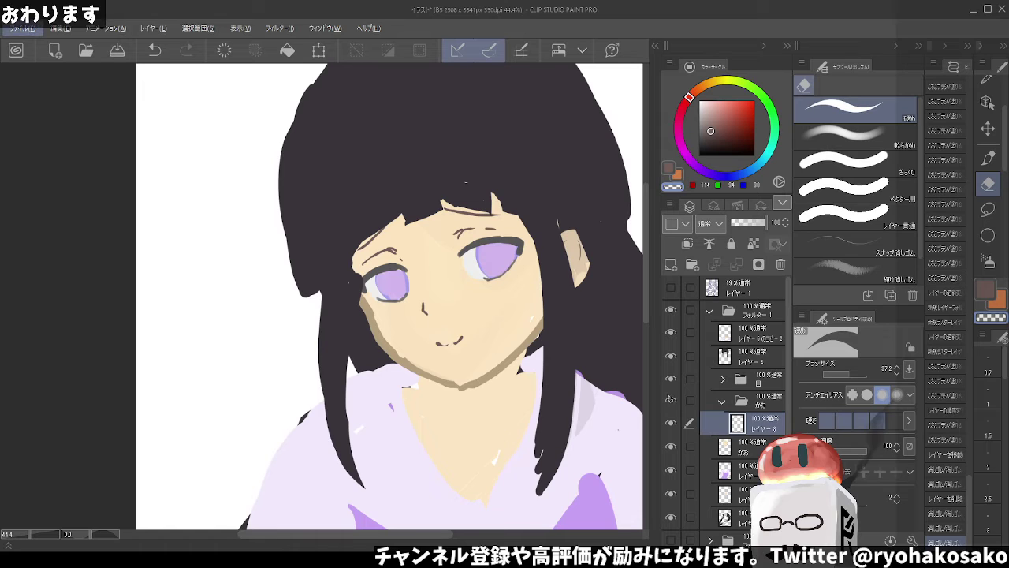
click(671, 265)
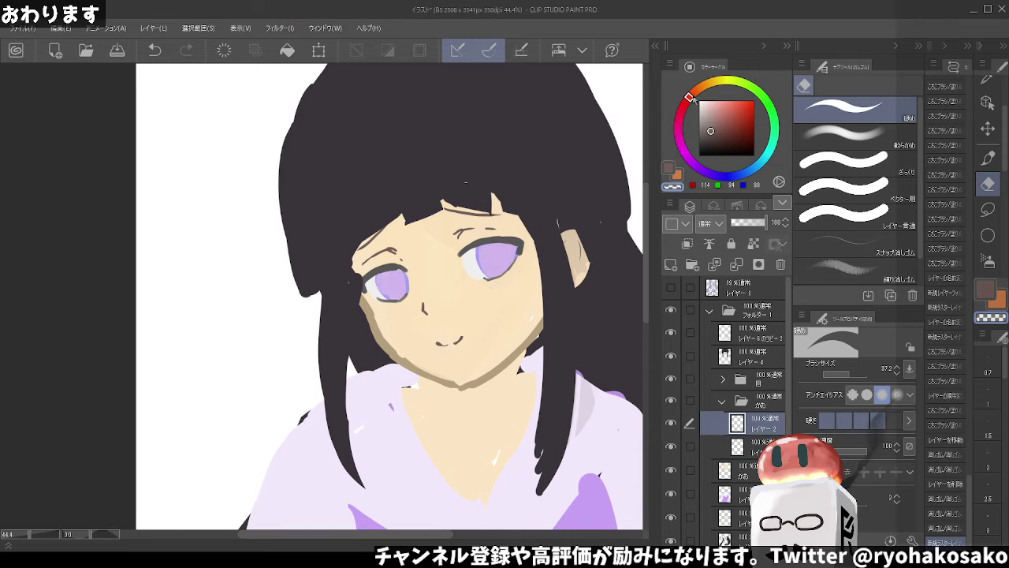
drag(690, 96, 678, 129)
Pick pink and the soft airbrush, trying and undoing blush strokes on the cheeks
click(725, 109)
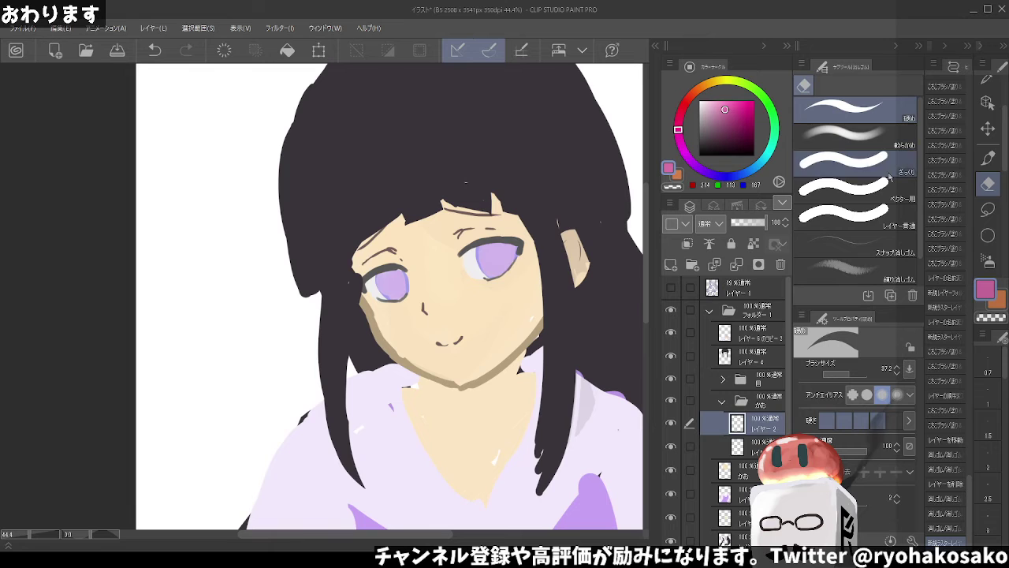
click(987, 159)
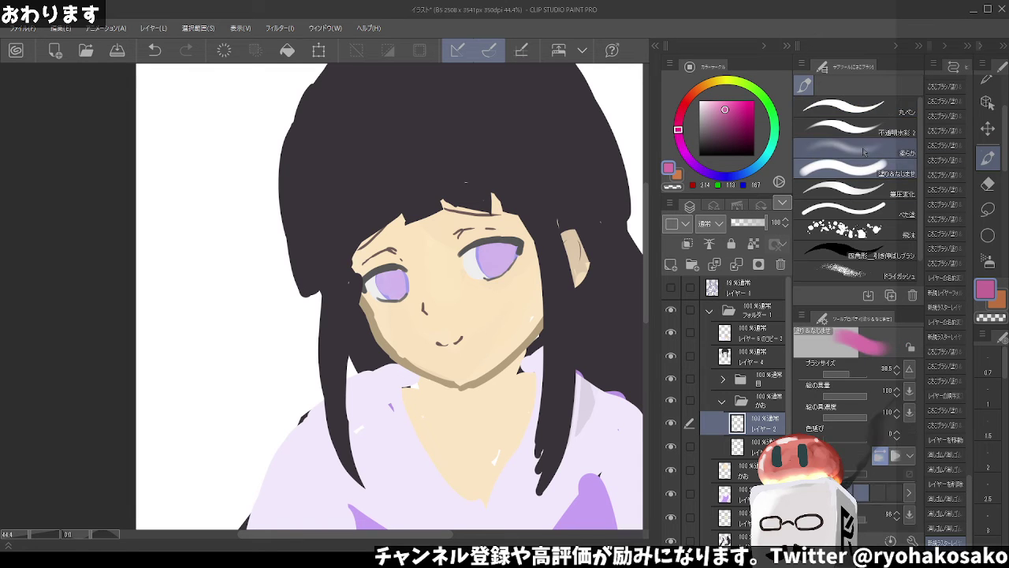
click(848, 148)
mouse_move(513, 291)
mouse_down()
mouse_move(497, 283)
mouse_move(509, 290)
mouse_up()
key(ctrl+z)
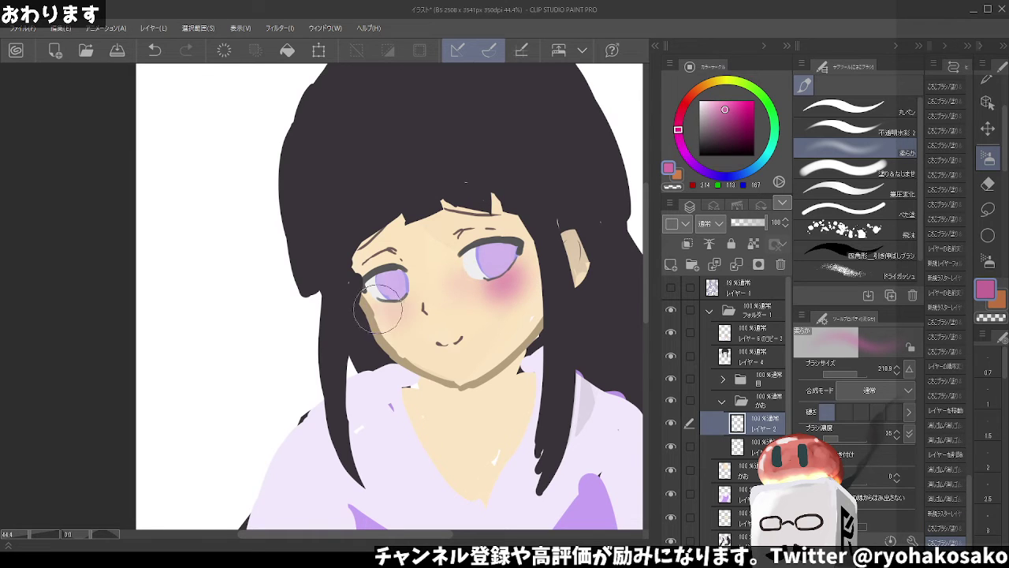
drag(374, 311, 394, 315)
key(ctrl+z)
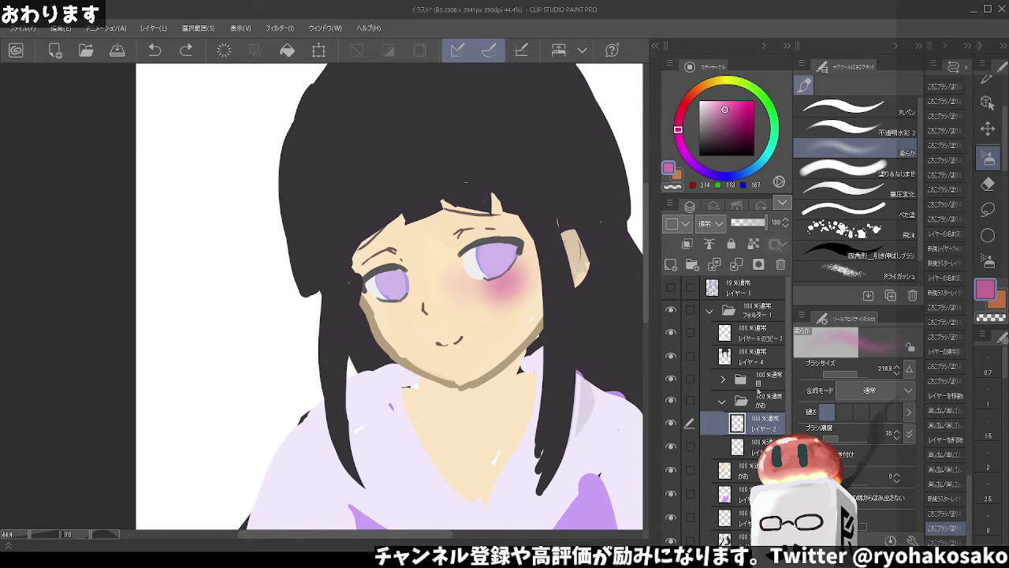
Spray pink blush on the left cheek on the layer inside the かお folder
click(760, 399)
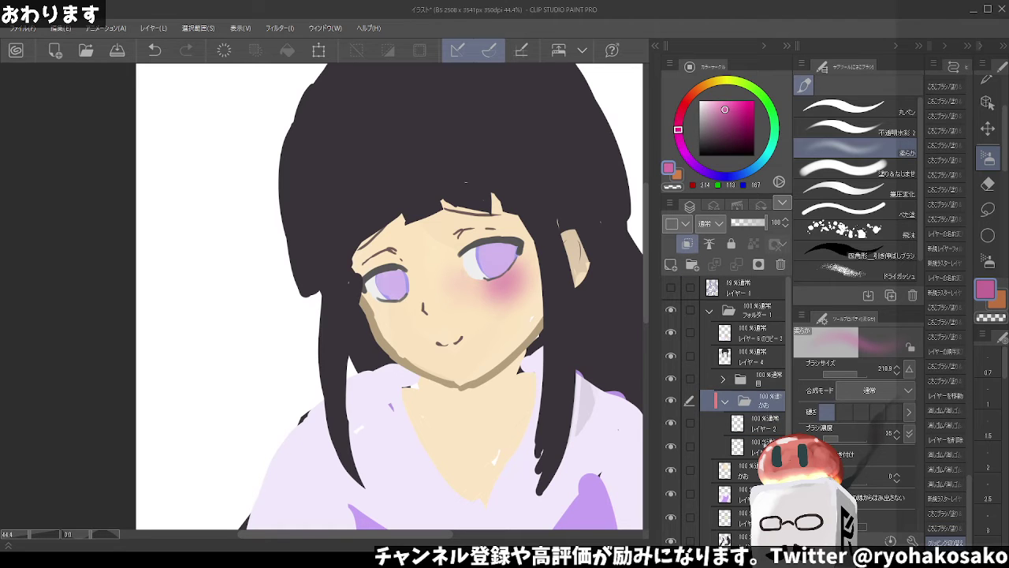
click(760, 446)
drag(370, 309, 395, 315)
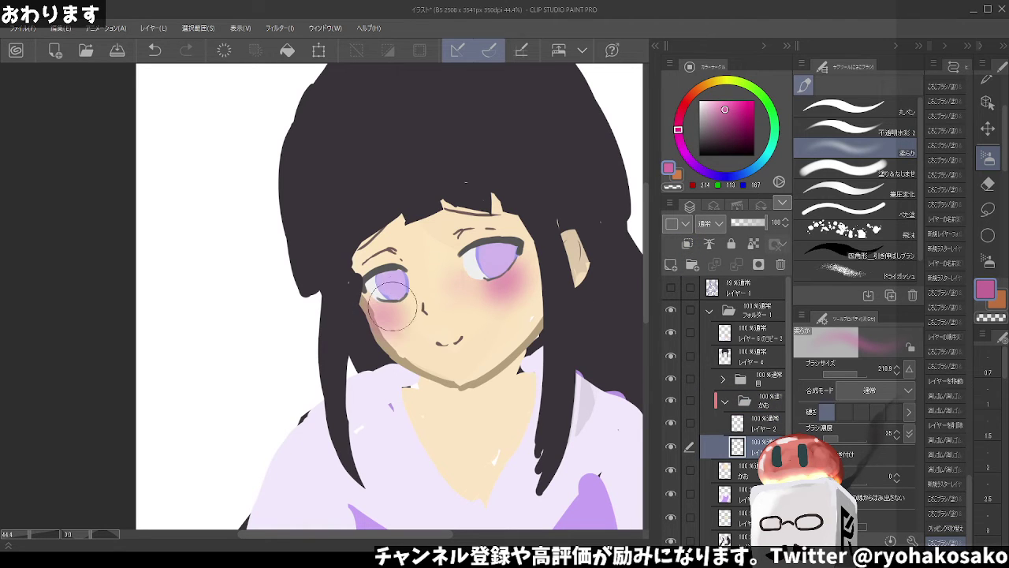
scroll(398, 308, down, 1)
scroll(418, 300, down, 1)
scroll(453, 294, down, 1)
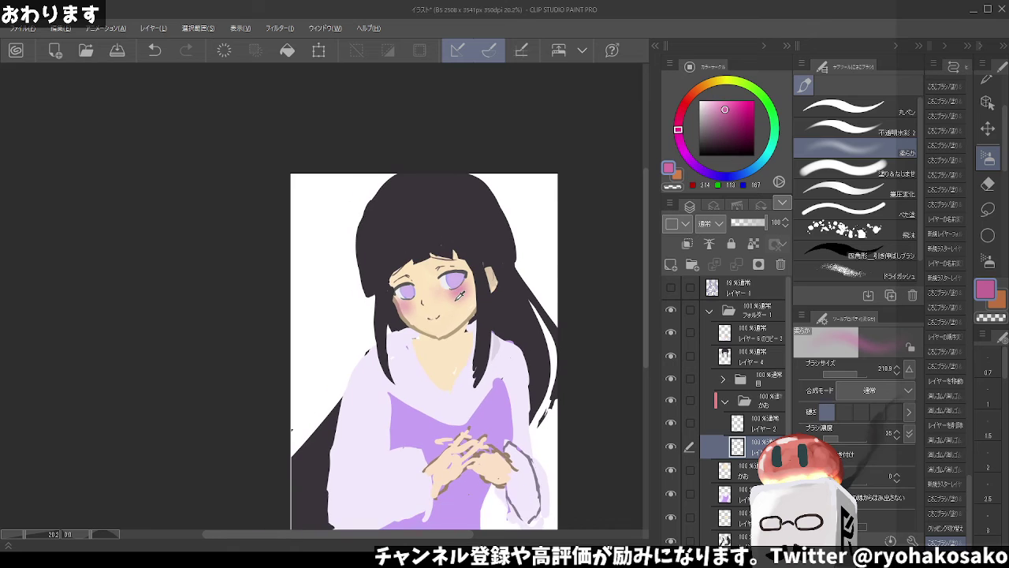
scroll(459, 295, up, 1)
scroll(451, 292, up, 1)
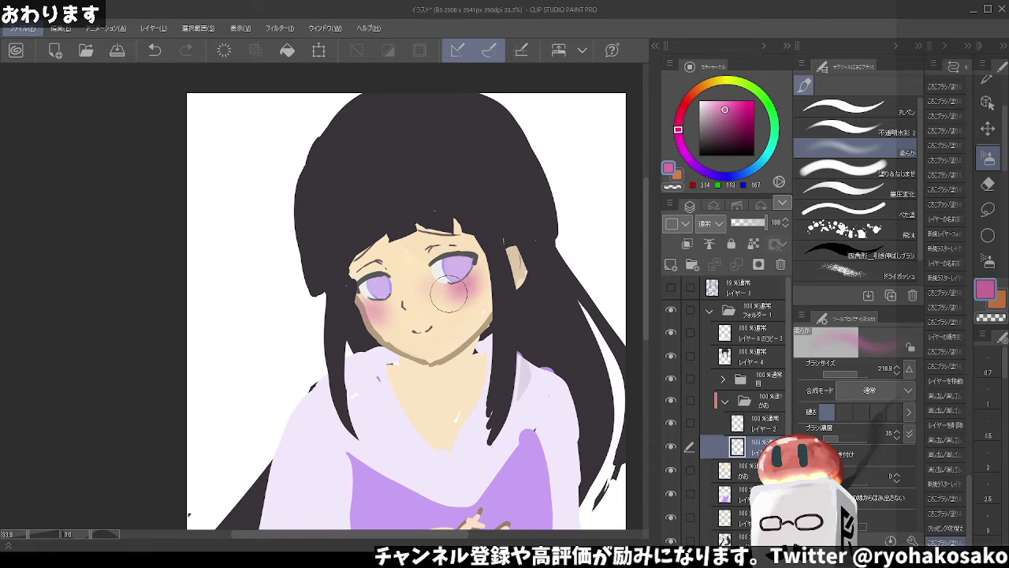
click(747, 360)
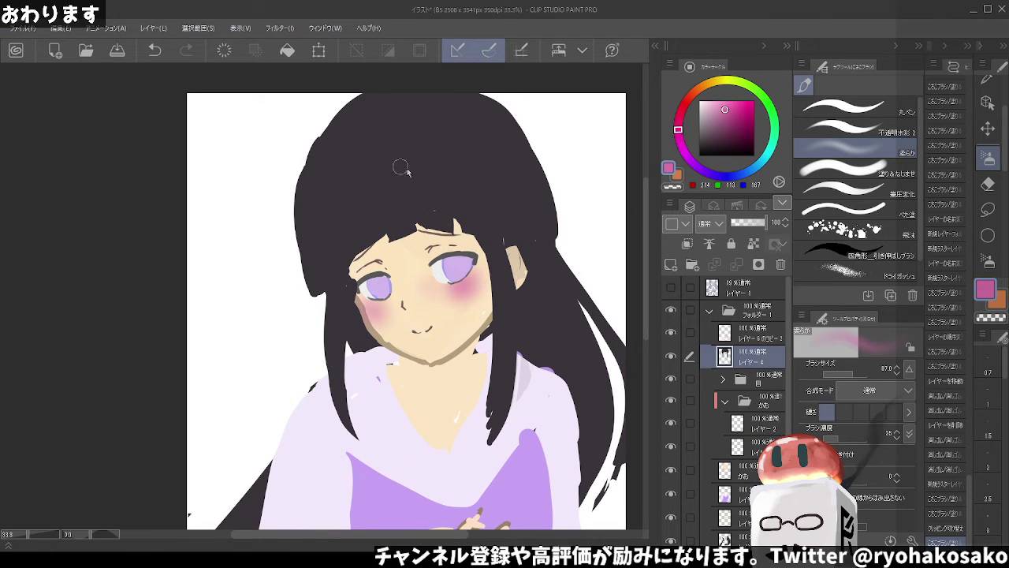
Add a new raster layer and fade the レイヤー 4 hair layer to 24% opacity
click(671, 265)
click(751, 380)
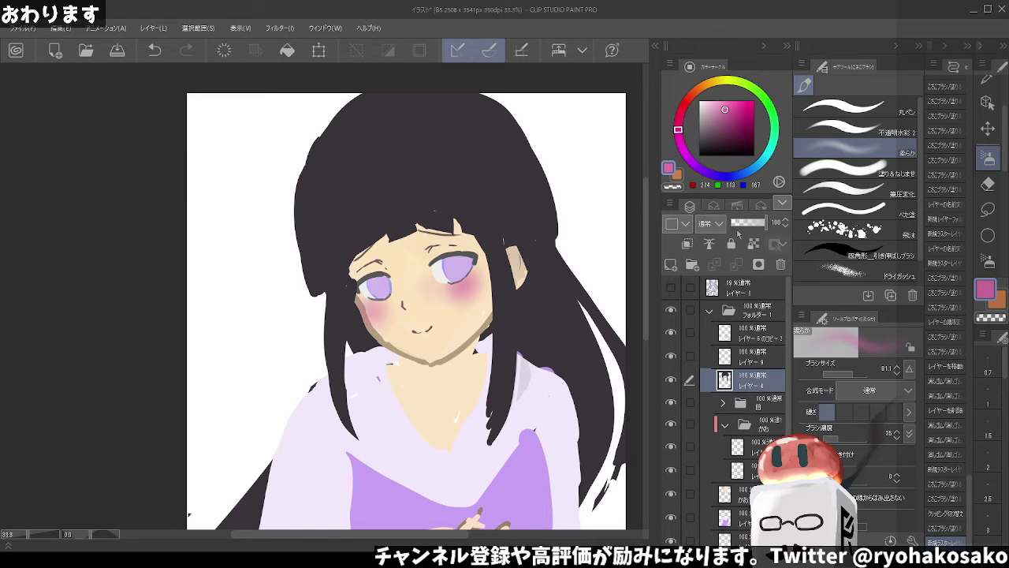
click(738, 223)
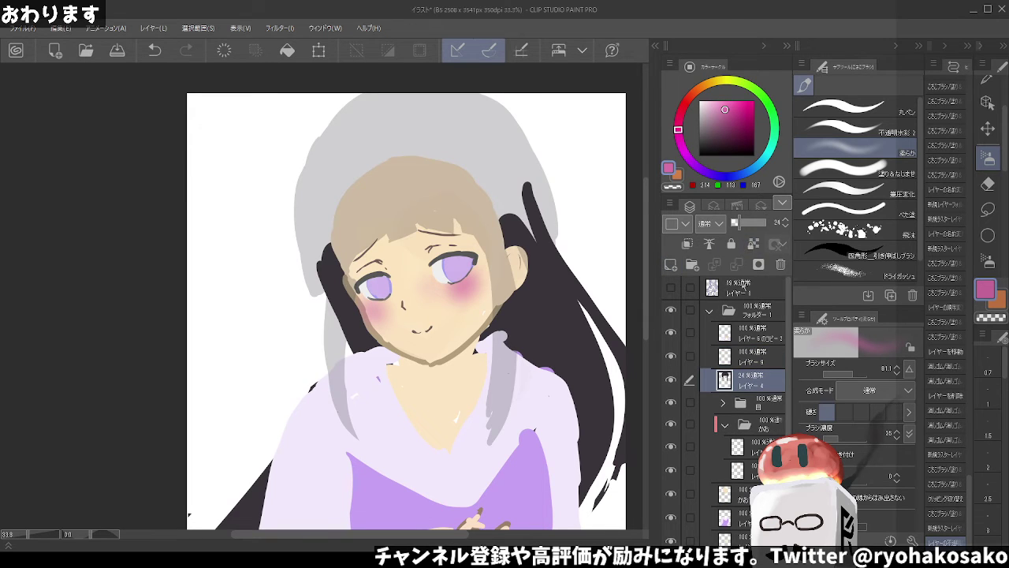
Reselect the new レイヤー 9 and pick a dark purple-grey hair colour
click(751, 356)
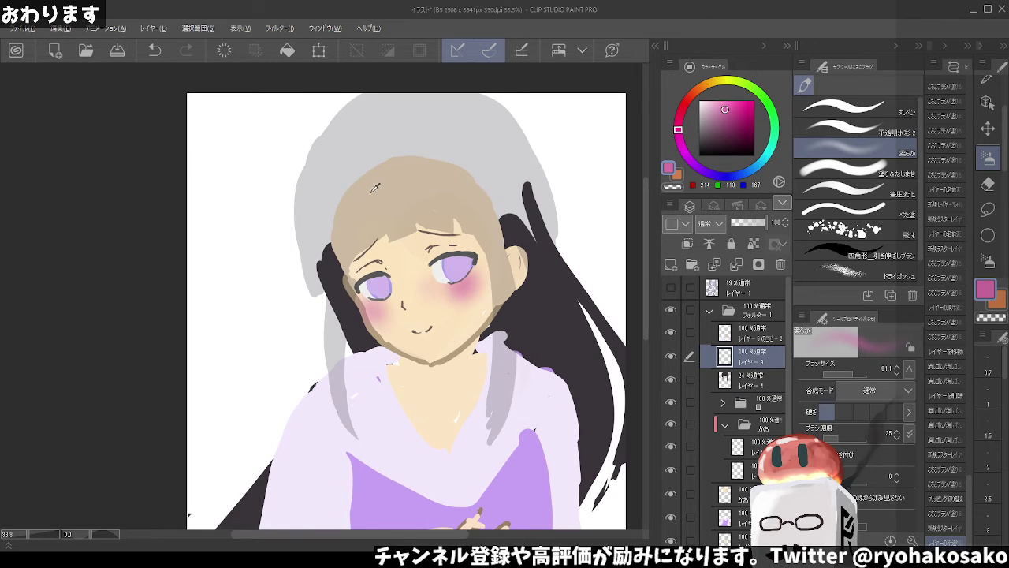
key(alt)
click(749, 380)
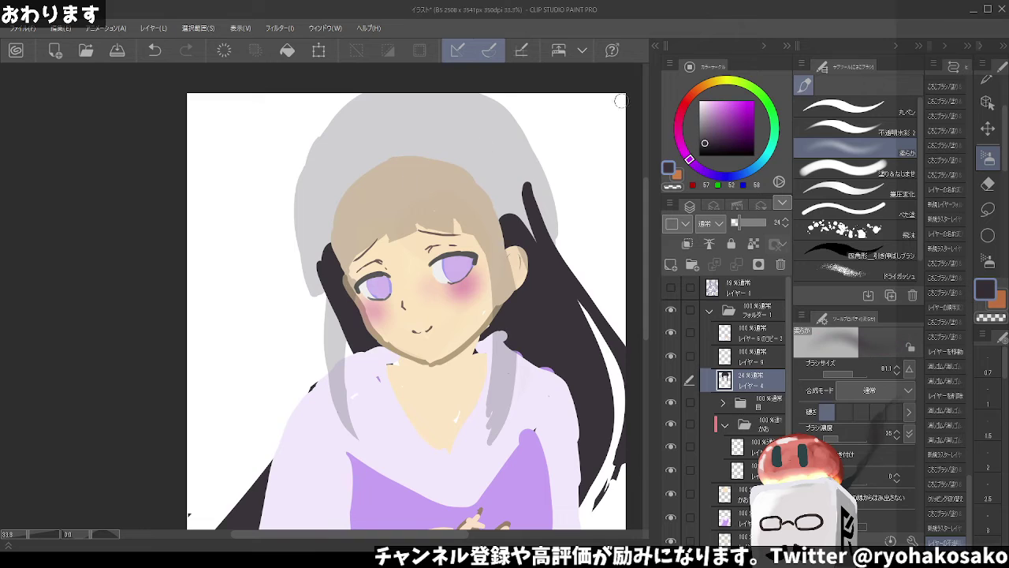
click(711, 133)
key(bracketright)
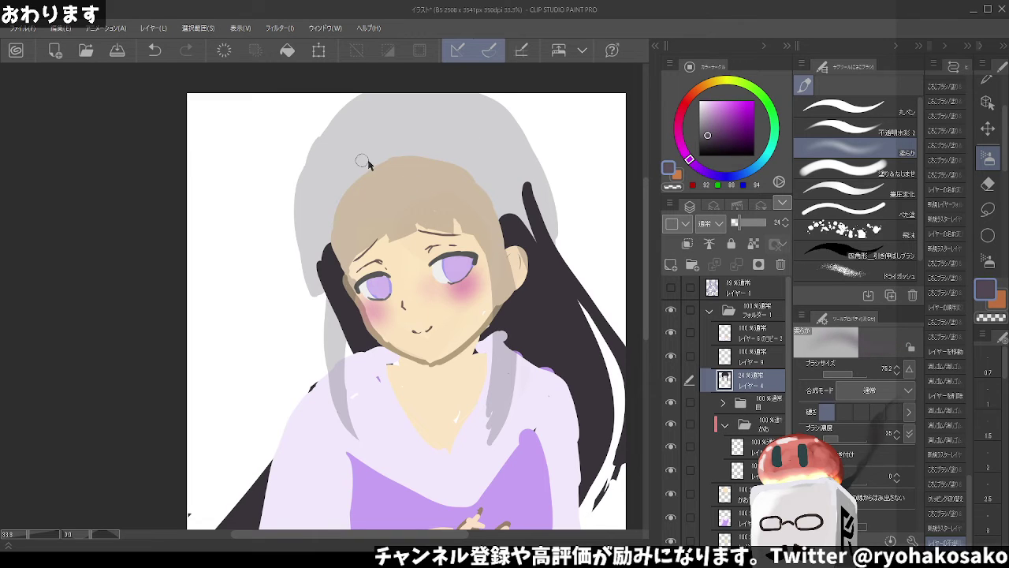
click(710, 142)
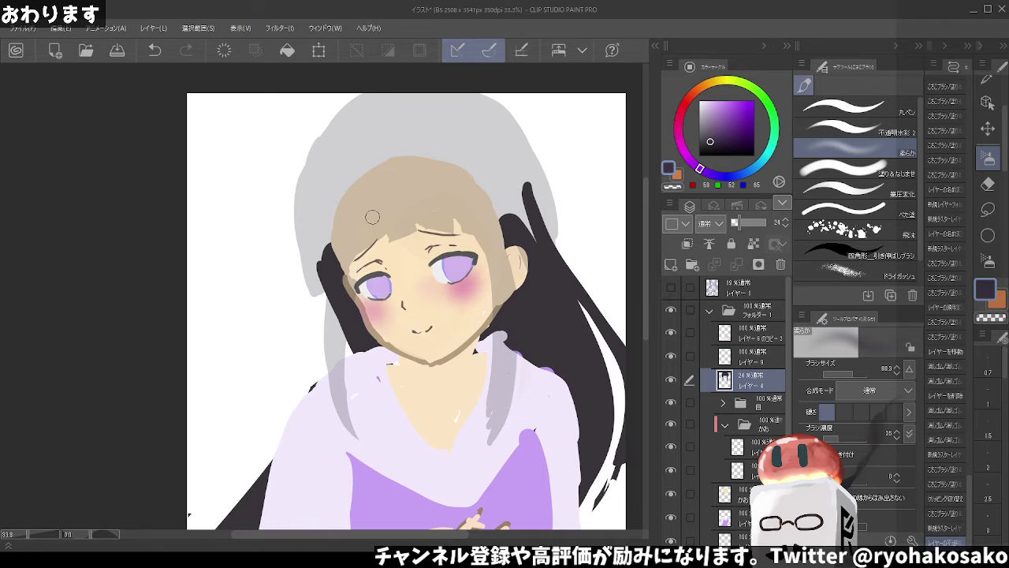
key(ctrl+z)
With the round pen, draw dark bang strands across the forehead and the bangs' lower edge
drag(371, 132, 402, 224)
key(ctrl+z)
key(p)
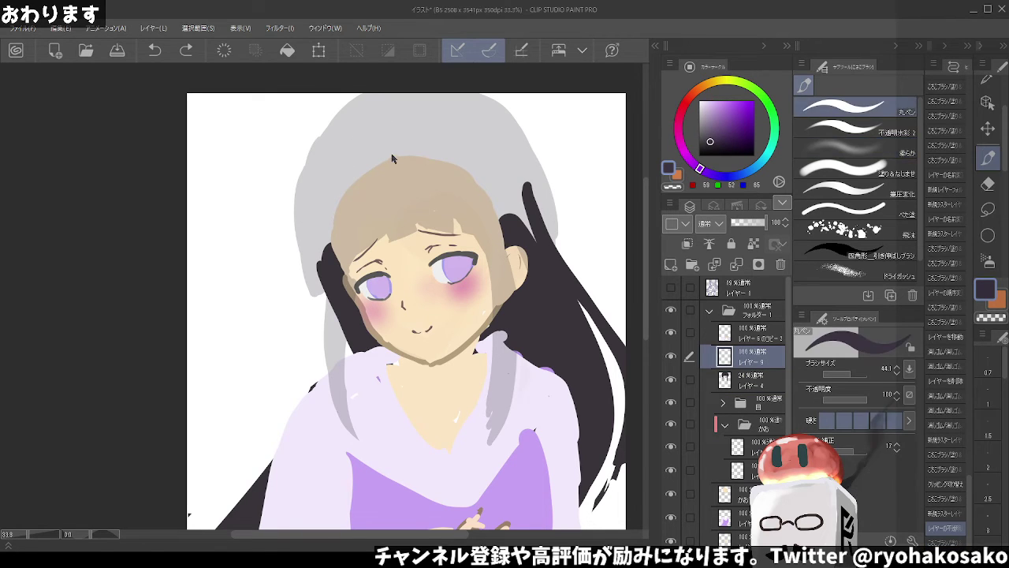
drag(365, 146, 395, 237)
key(ctrl+z)
drag(361, 144, 401, 246)
key(ctrl+z)
mouse_move(357, 143)
mouse_down()
mouse_move(390, 244)
mouse_move(392, 232)
mouse_up()
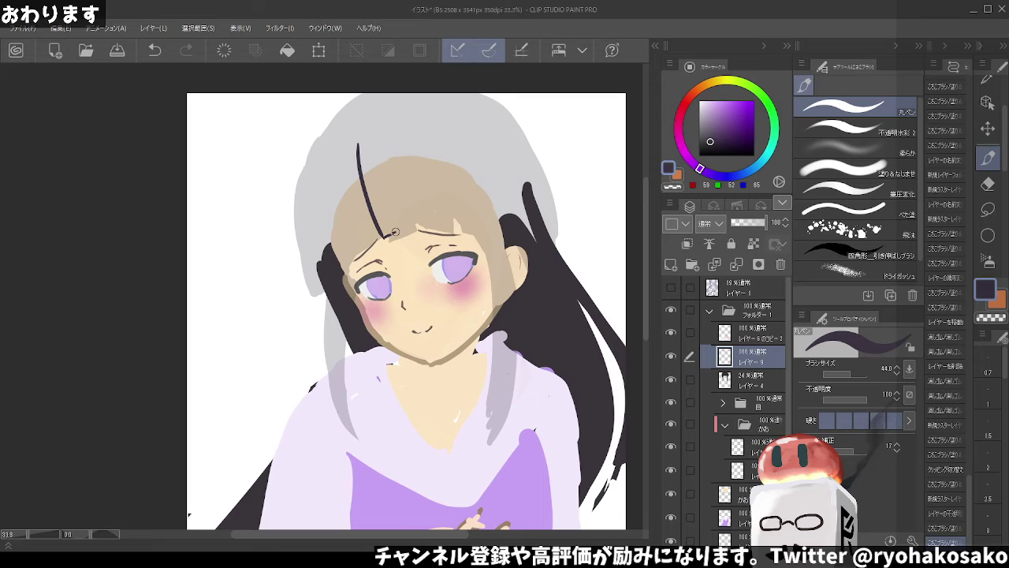
drag(384, 184, 396, 229)
key(ctrl+z)
mouse_move(383, 180)
mouse_down()
mouse_move(397, 225)
mouse_move(429, 226)
mouse_up()
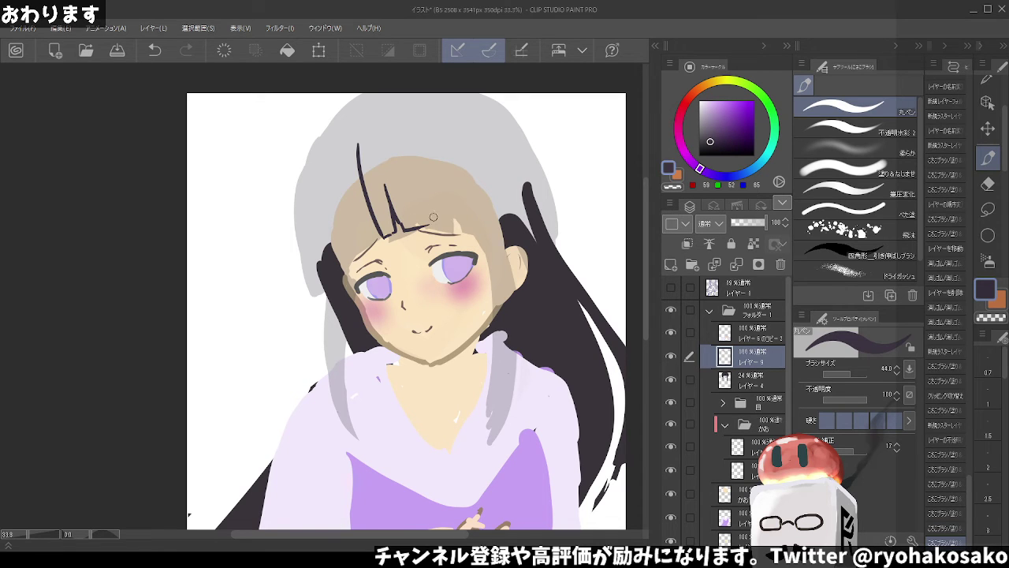
mouse_move(431, 177)
mouse_down()
mouse_move(435, 225)
mouse_move(474, 227)
mouse_up()
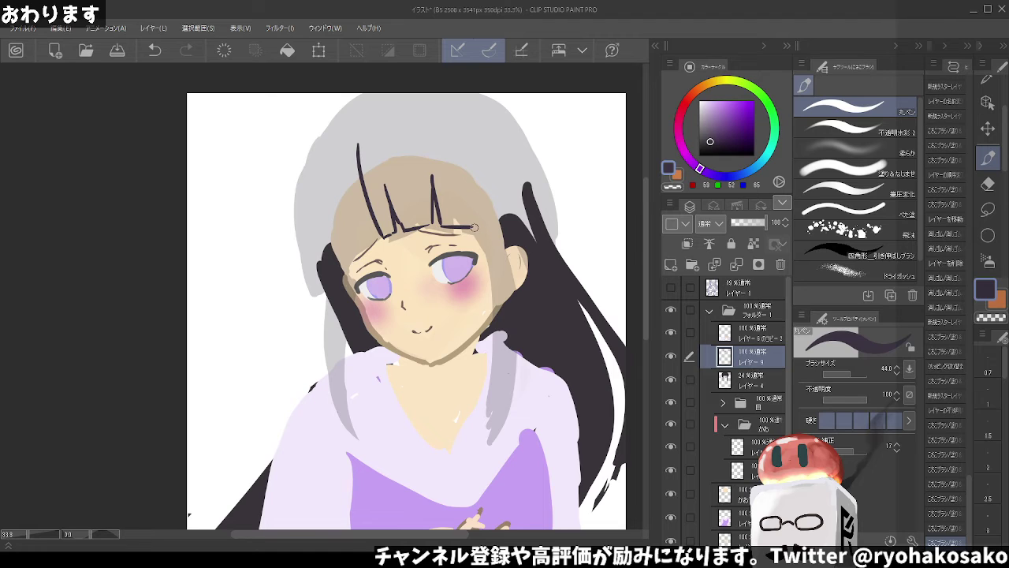
drag(477, 189, 483, 228)
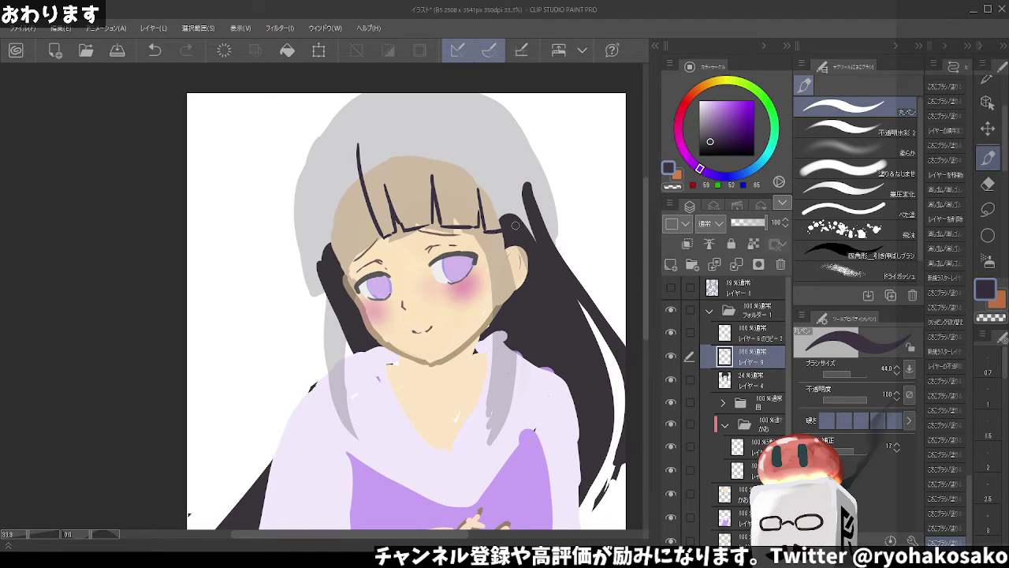
drag(510, 175, 513, 215)
key(ctrl+z)
Check the other hair layers, then return to the new bangs layer
scroll(744, 468, down, 2)
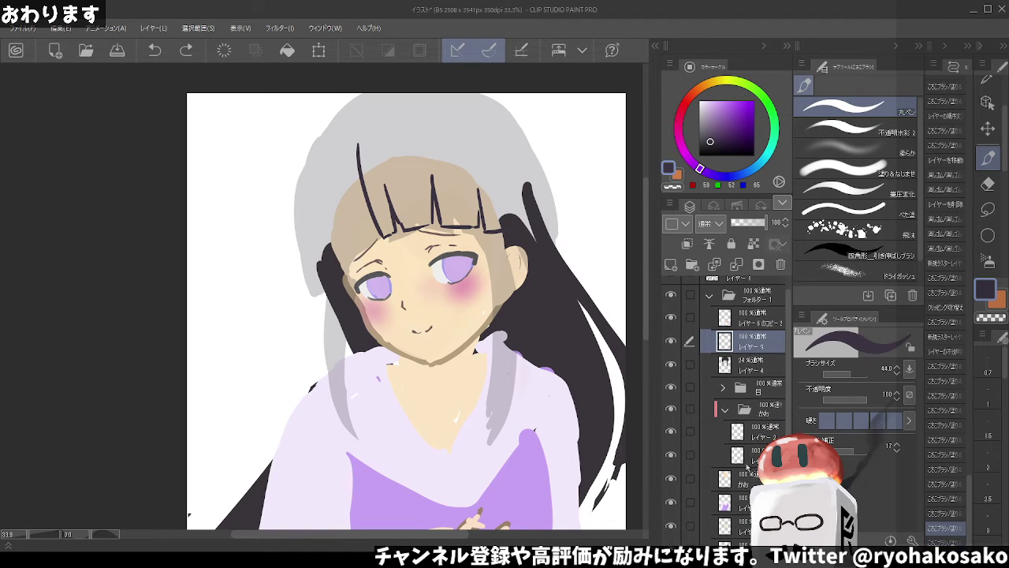
scroll(744, 467, down, 2)
click(712, 501)
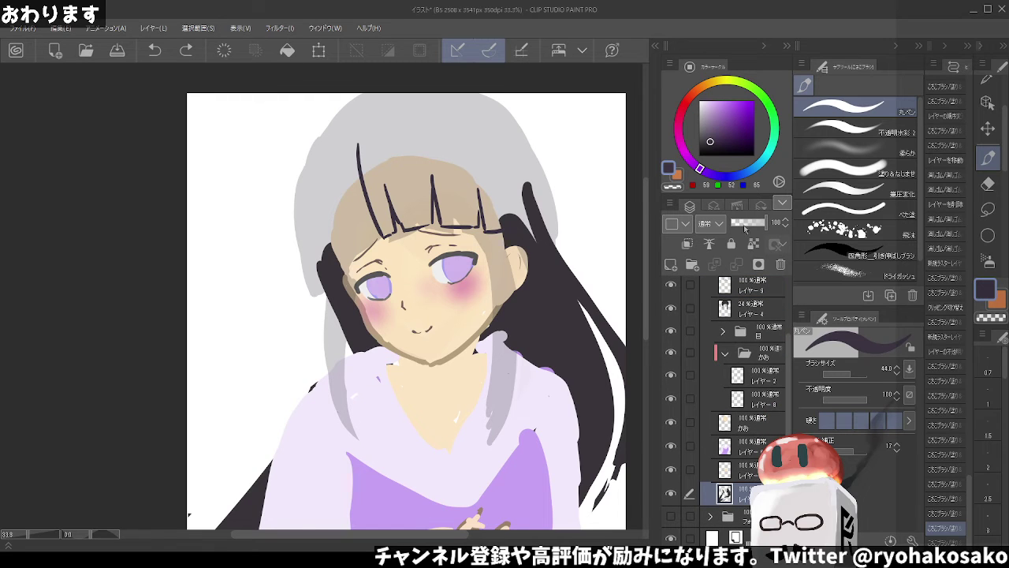
drag(745, 228, 739, 224)
scroll(725, 394, up, 2)
scroll(727, 395, up, 1)
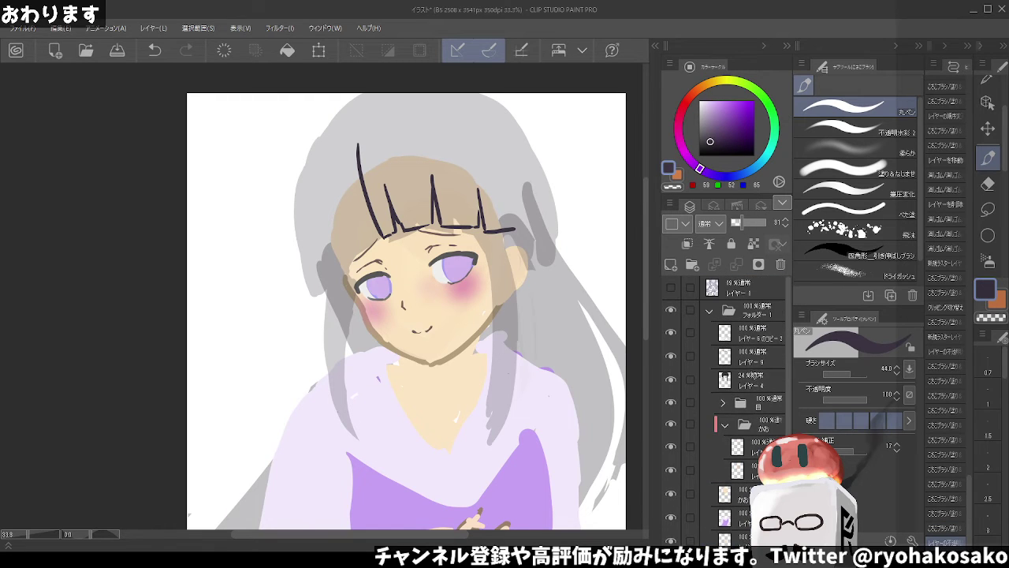
click(754, 378)
click(757, 360)
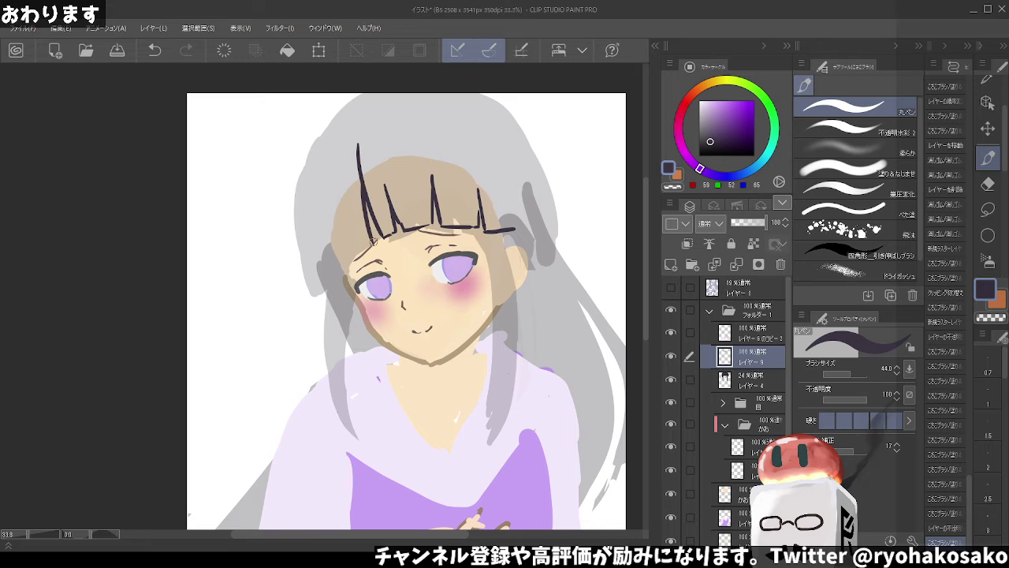
Draw and redraw long outline strokes along the left hair edge
key(ctrl+z)
mouse_move(363, 202)
mouse_down()
mouse_move(369, 241)
mouse_move(355, 258)
mouse_up()
key(ctrl+z)
mouse_move(337, 201)
mouse_down()
mouse_move(348, 251)
mouse_move(344, 271)
mouse_move(323, 266)
mouse_up()
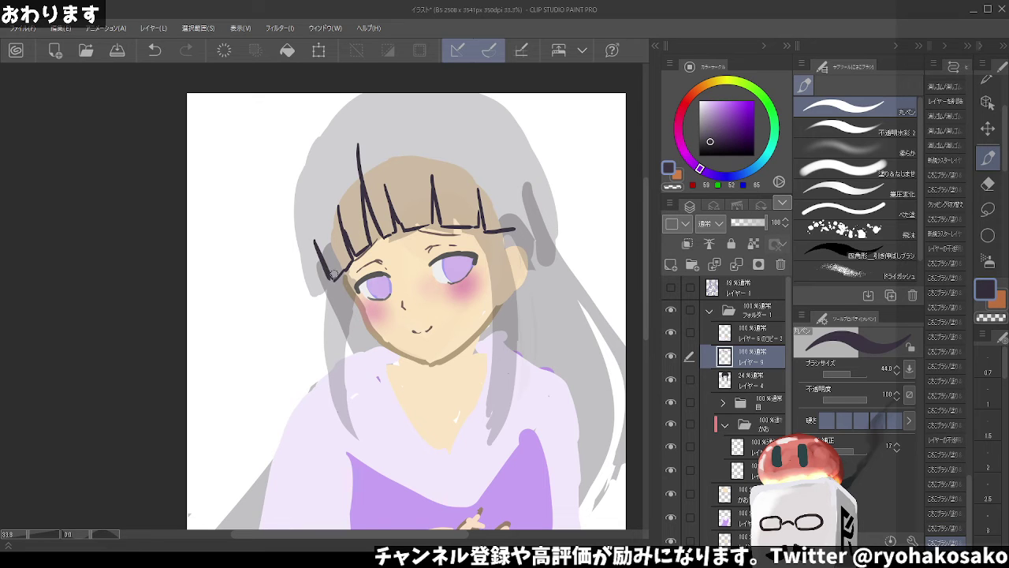
key(ctrl+z)
mouse_move(310, 197)
mouse_down()
mouse_move(330, 276)
mouse_move(303, 189)
mouse_move(323, 279)
mouse_up()
key(ctrl+z)
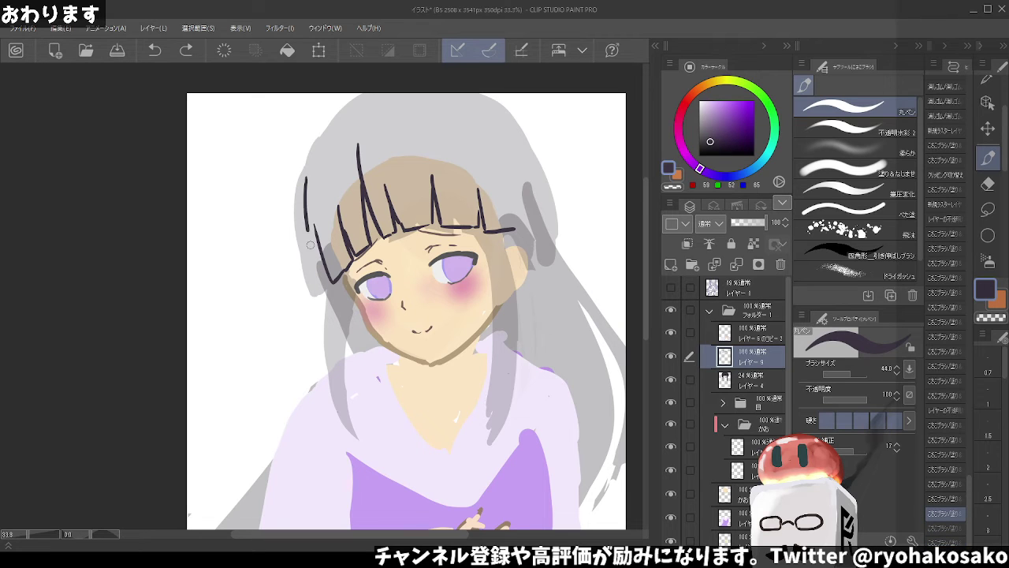
key(ctrl+z)
drag(303, 175, 323, 281)
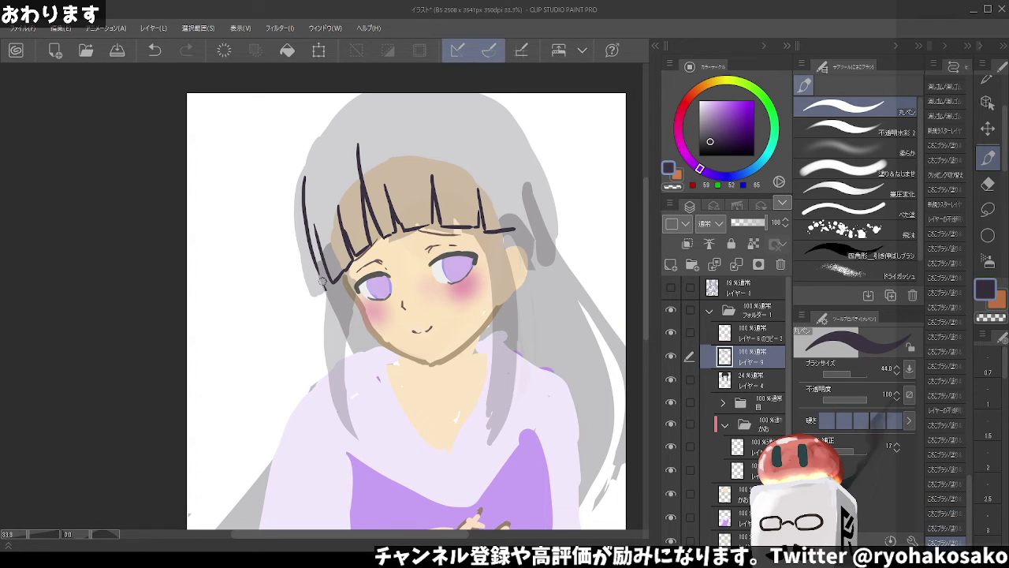
key(ctrl+z)
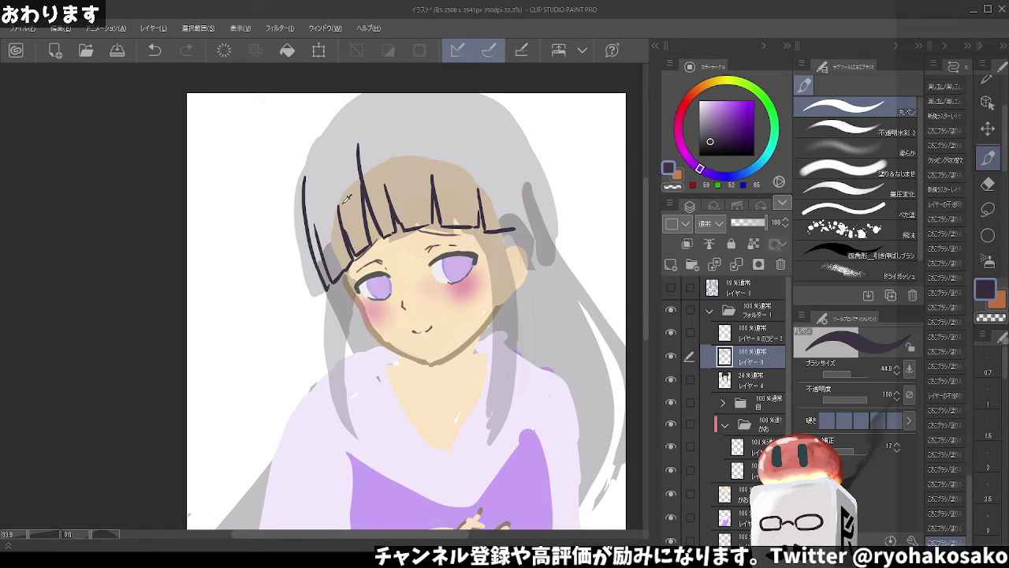
Erase stray marks at the hair edge and outline the left side up over the top of the head
key(c)
mouse_move(320, 246)
mouse_down()
mouse_move(316, 226)
mouse_move(324, 276)
mouse_up()
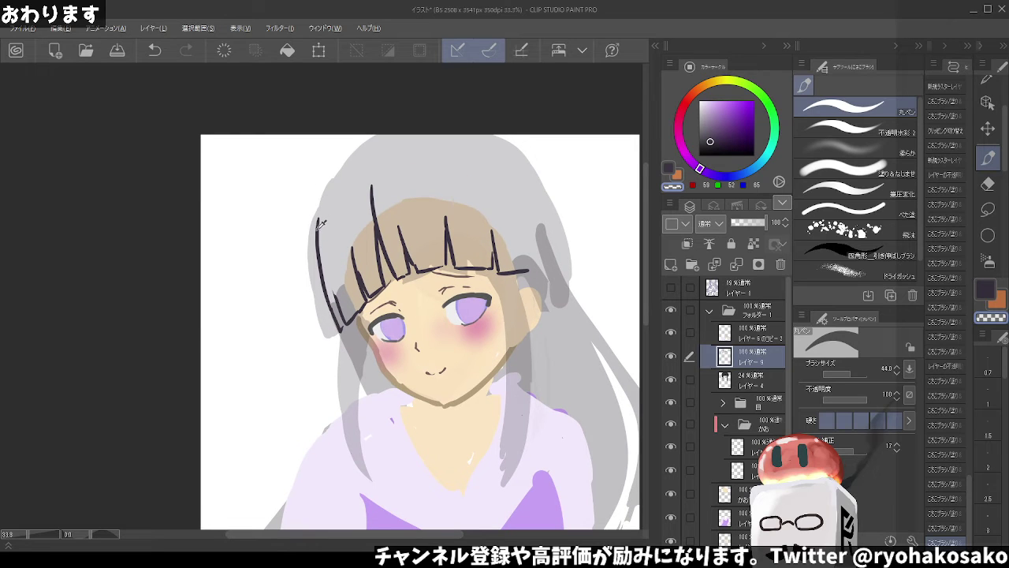
key(c)
drag(317, 234, 325, 178)
key(ctrl+z)
drag(318, 233, 346, 162)
key(ctrl+z)
drag(317, 233, 351, 157)
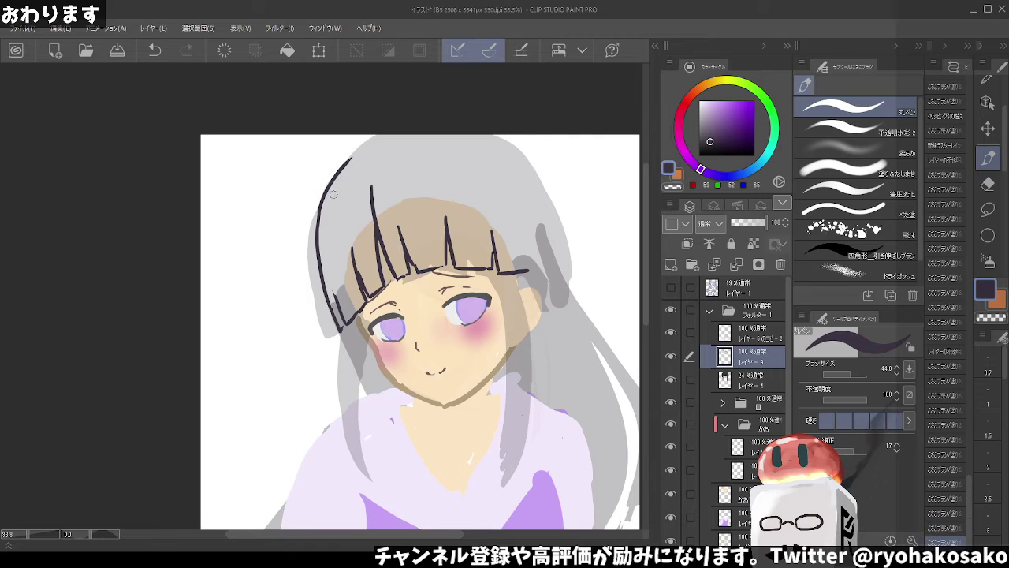
drag(320, 223, 364, 148)
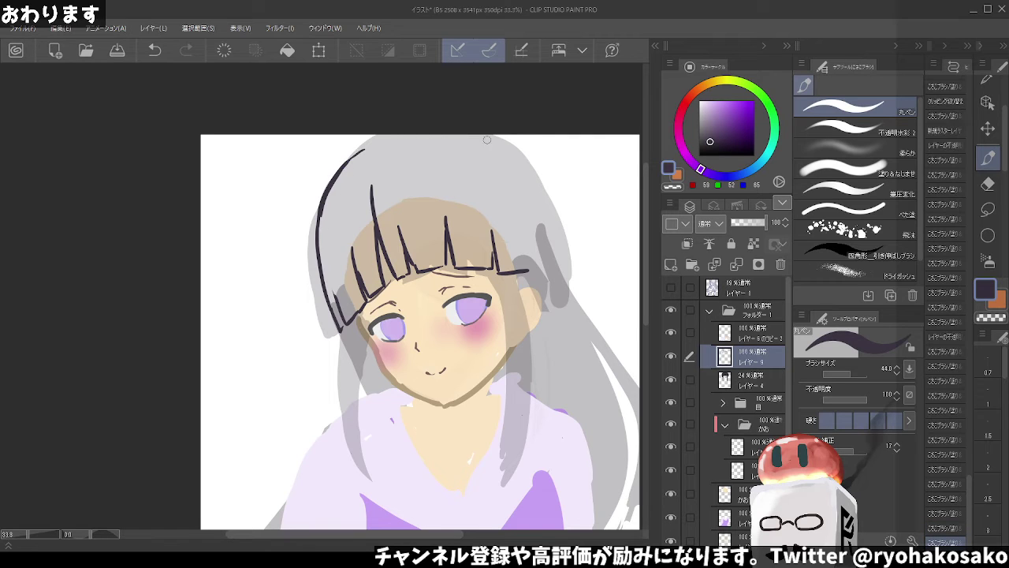
Outline the right hair edge down the side and add a thick stroke on the top-left hair
drag(502, 143, 530, 179)
key(ctrl+z)
drag(499, 135, 550, 230)
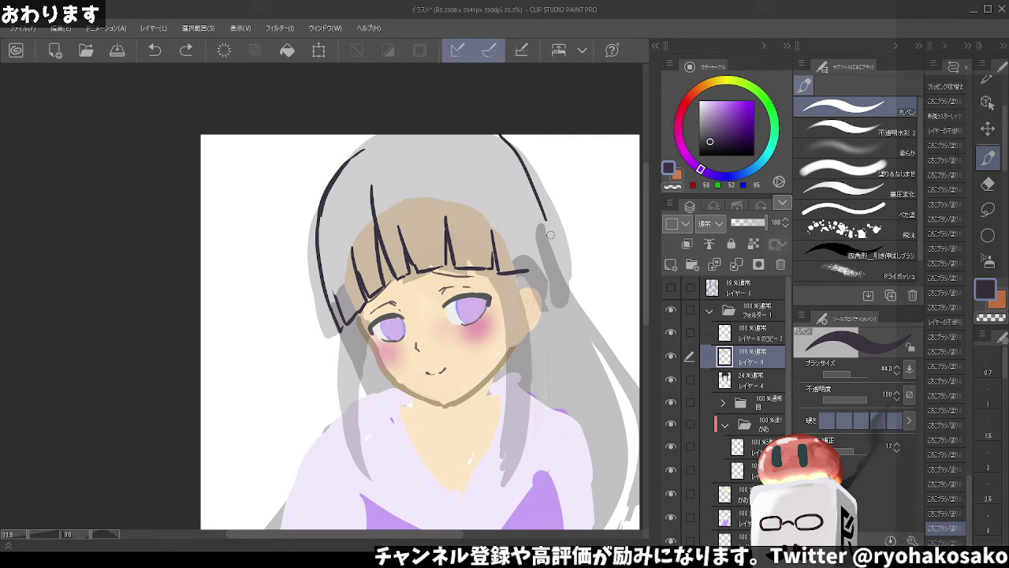
key(ctrl+z)
drag(497, 139, 568, 276)
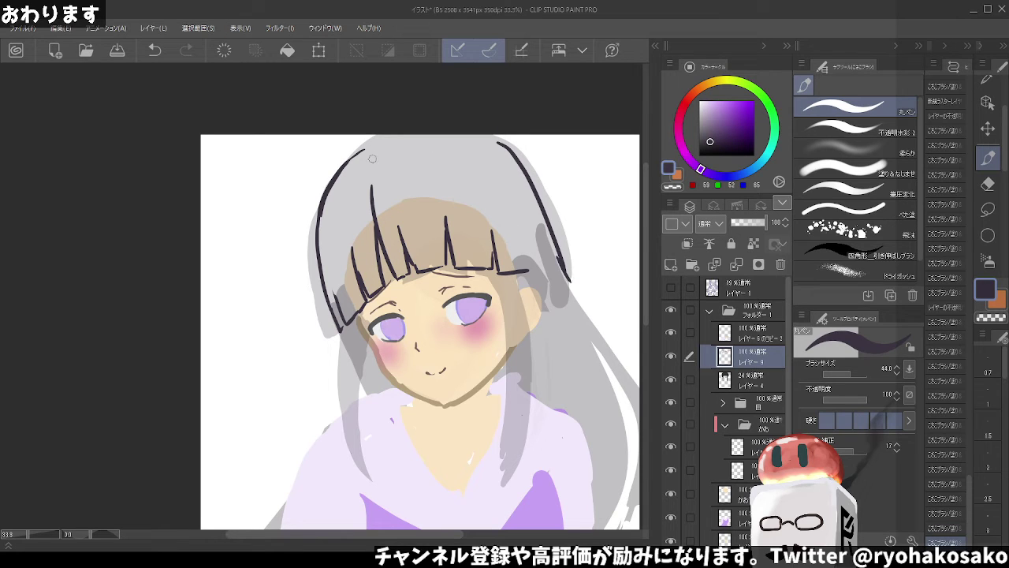
drag(339, 175, 398, 145)
Paint thick dark purple hair down the left side of the head
key(ctrl+z)
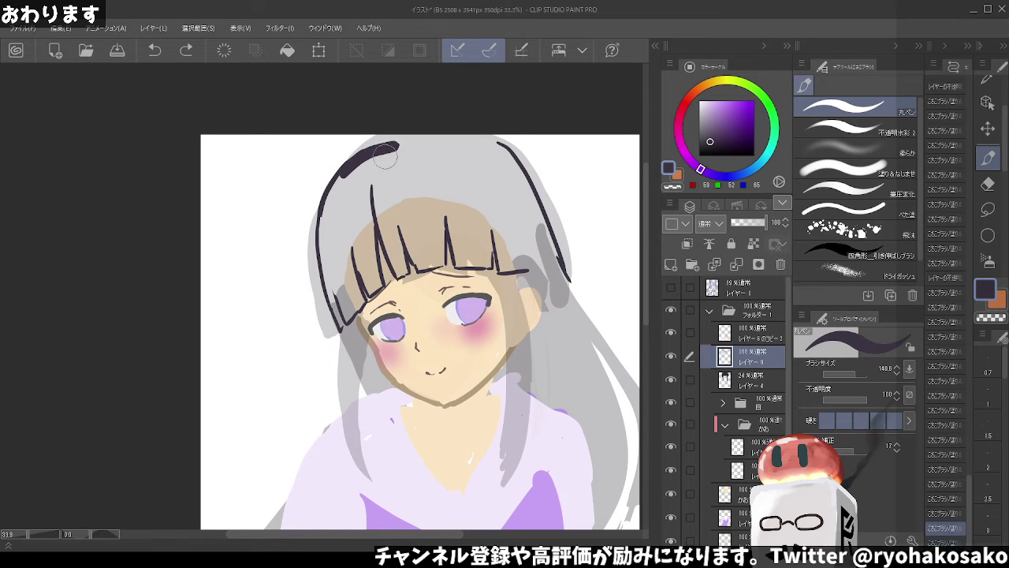
key(ctrl+z)
mouse_move(339, 174)
mouse_down()
mouse_move(462, 140)
mouse_move(493, 152)
mouse_move(473, 142)
mouse_move(394, 148)
mouse_move(465, 154)
mouse_move(422, 156)
mouse_up()
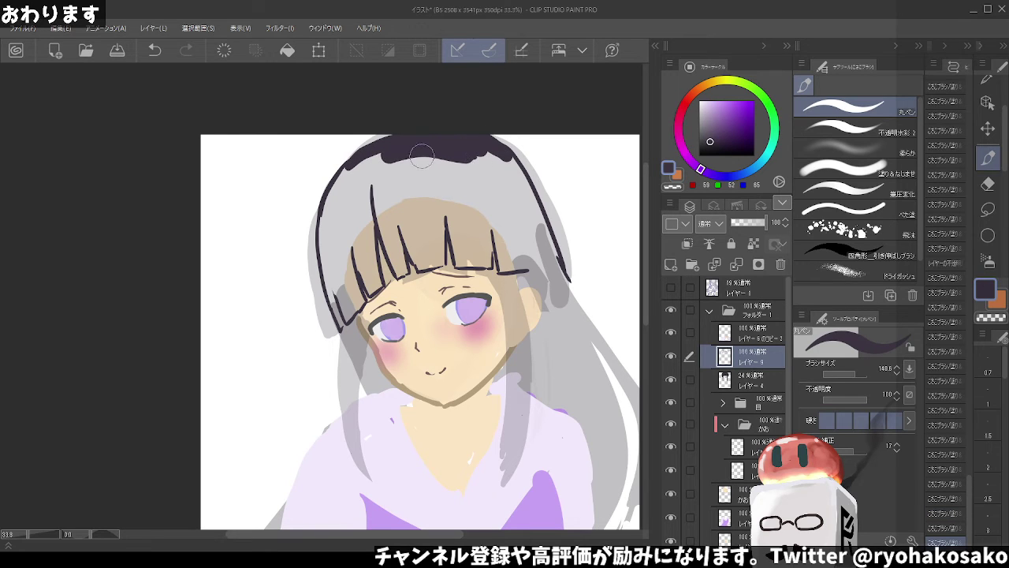
key(ctrl+z)
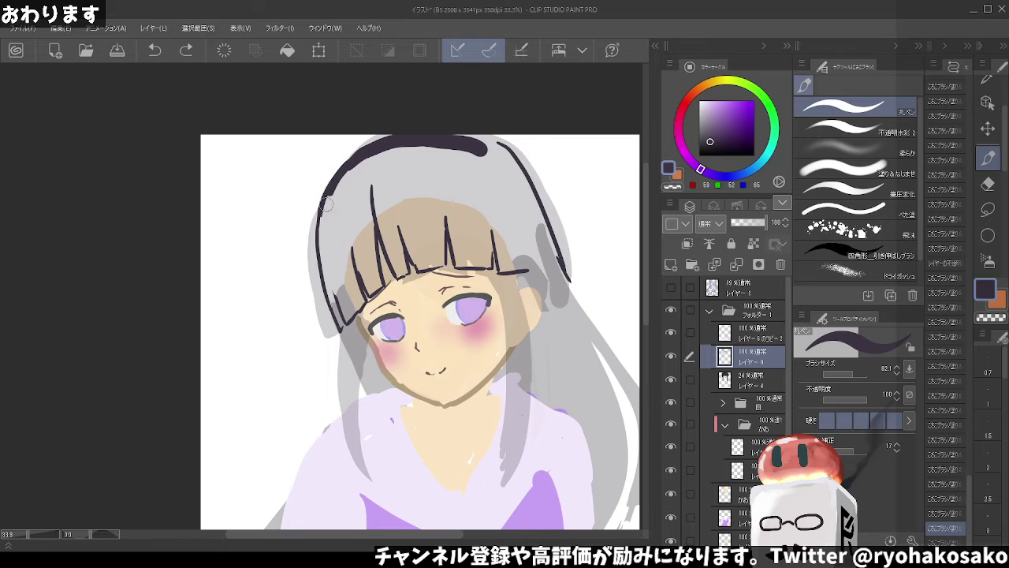
mouse_move(328, 189)
mouse_down()
mouse_move(320, 217)
mouse_move(337, 296)
mouse_up()
key(ctrl+z)
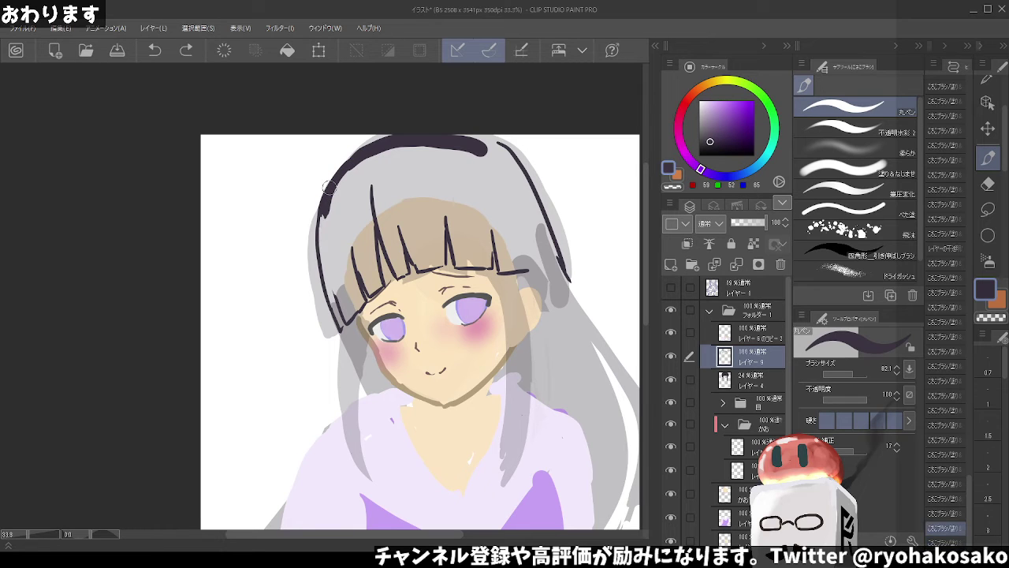
drag(328, 189, 339, 306)
key(ctrl+z)
mouse_move(319, 236)
mouse_down()
mouse_move(344, 315)
mouse_move(337, 324)
mouse_move(364, 302)
mouse_up()
drag(323, 219, 359, 299)
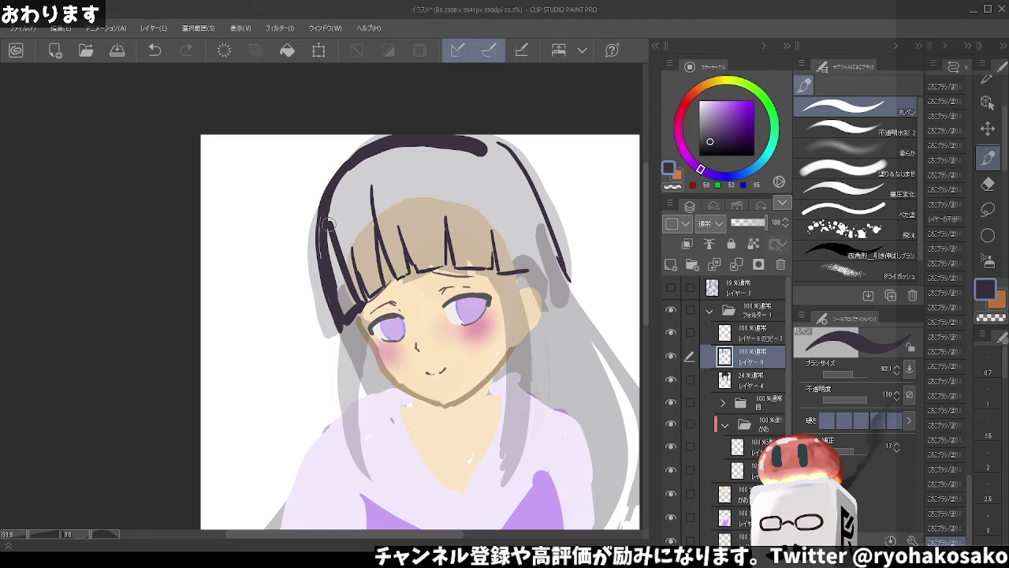
drag(325, 267, 346, 309)
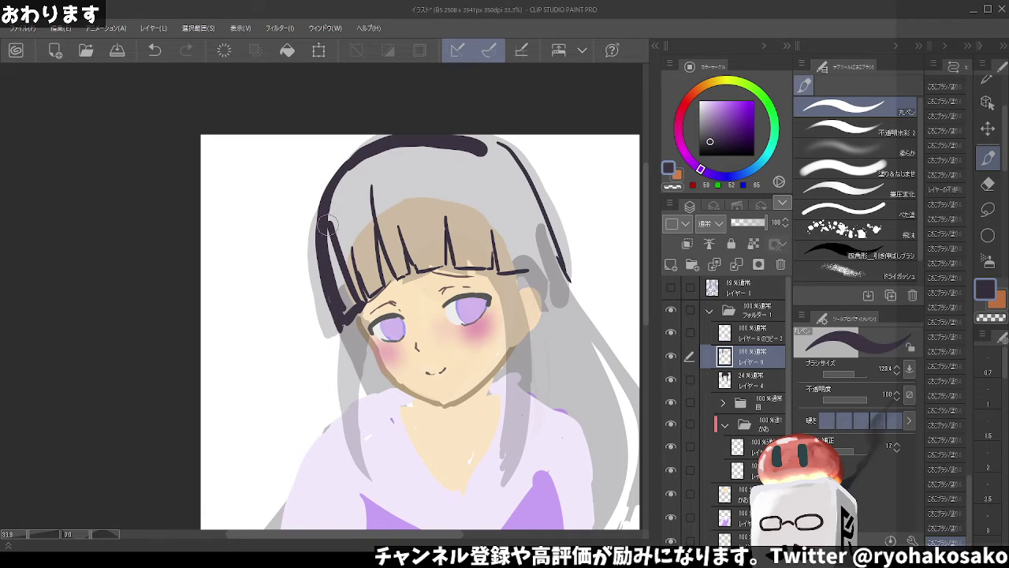
mouse_move(323, 217)
mouse_down()
mouse_move(352, 306)
mouse_move(340, 237)
mouse_up()
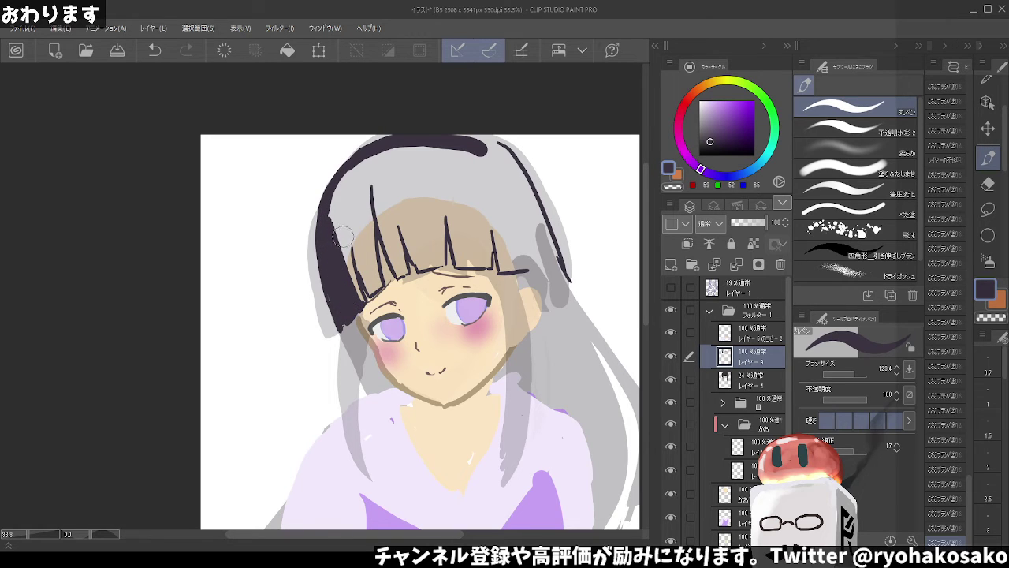
key(ctrl+z)
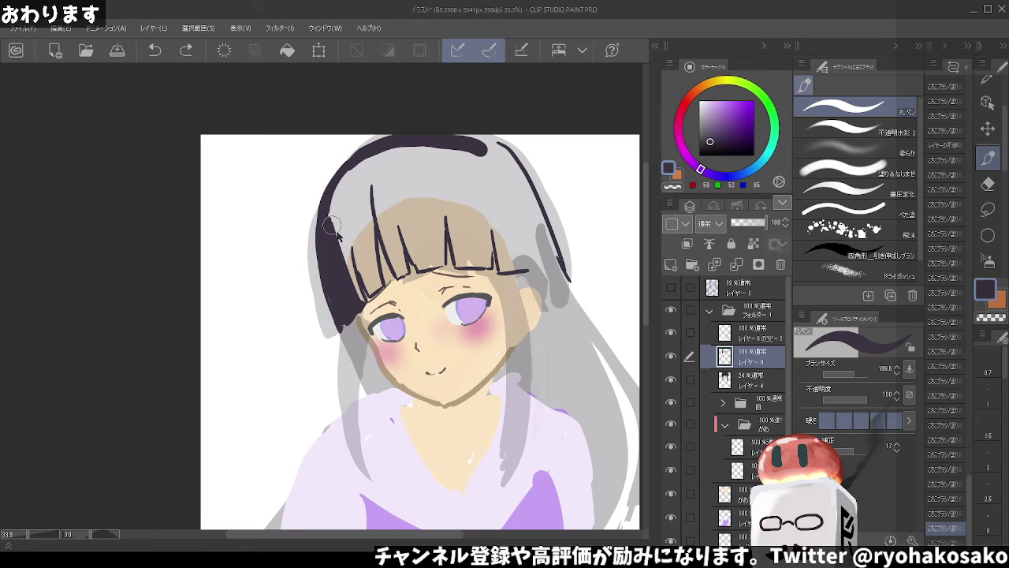
Resize the brush and extend the dark hair over the grey stripe toward the right
key(bracketleft)
mouse_move(347, 239)
mouse_down()
mouse_move(365, 306)
mouse_move(326, 193)
mouse_up()
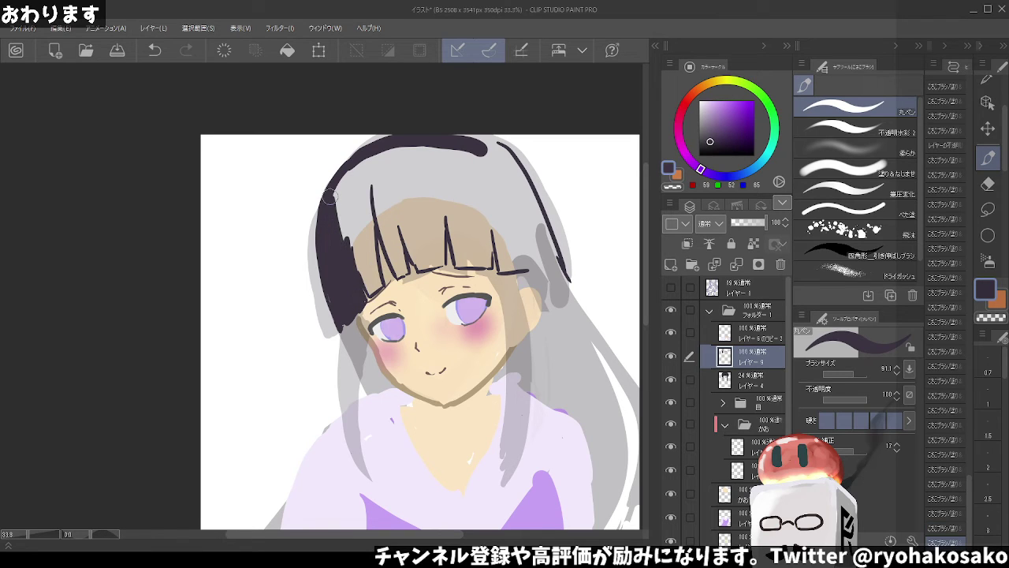
key(bracketright)
key(bracketright)
mouse_move(339, 240)
mouse_down()
mouse_move(402, 157)
mouse_move(347, 213)
mouse_move(367, 292)
mouse_move(364, 183)
mouse_move(375, 285)
mouse_up()
key(bracketleft)
key(bracketleft)
key(bracketright)
key(bracketright)
key(bracketleft)
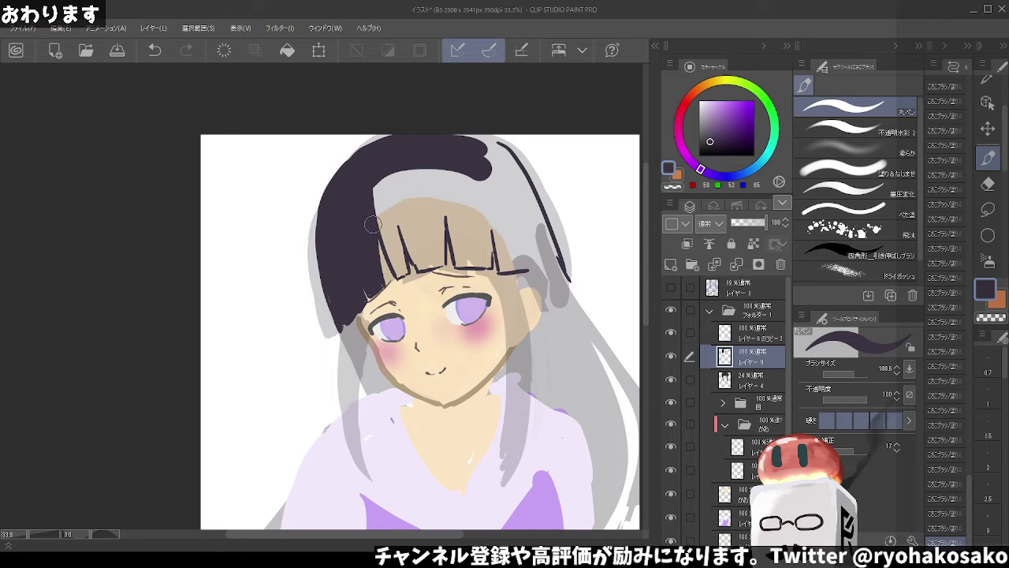
key(bracketleft)
drag(376, 189, 400, 274)
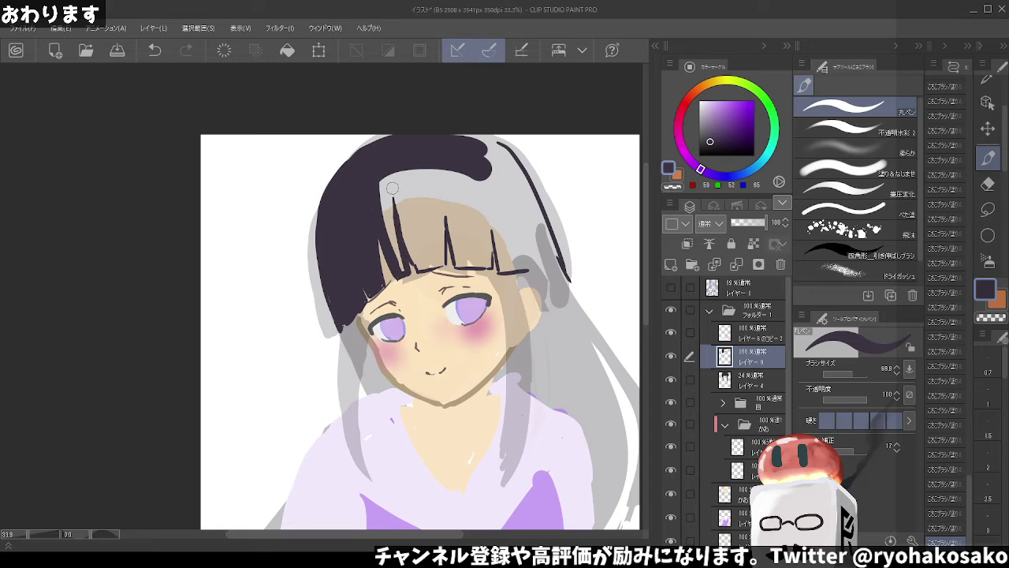
key(bracketright)
key(bracketright)
mouse_move(386, 168)
mouse_down()
mouse_move(402, 274)
mouse_move(413, 246)
mouse_up()
key(bracketleft)
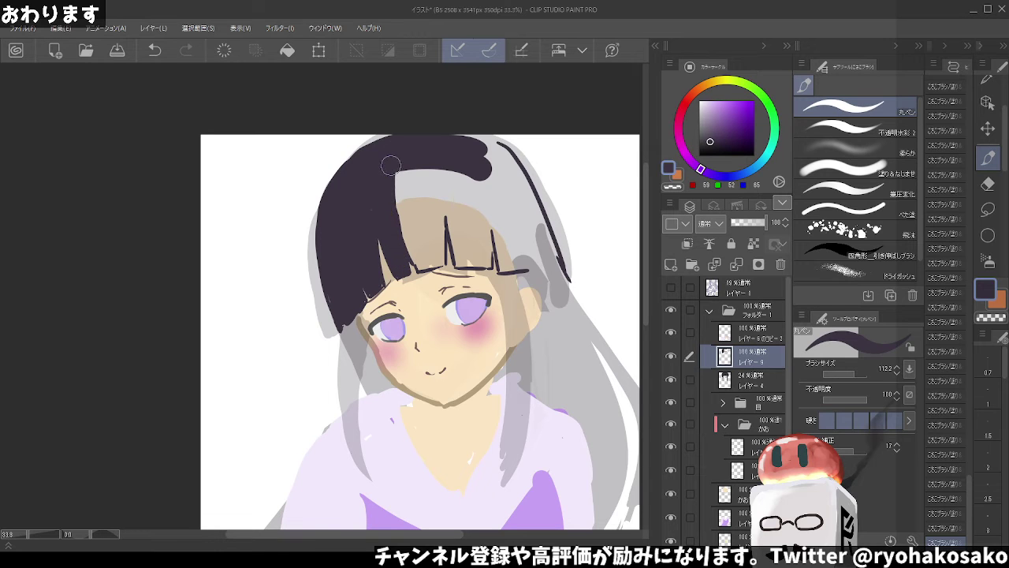
Extend dark purple along the bang edge and cover the light patches in the bangs
mouse_move(394, 206)
mouse_down()
mouse_move(421, 272)
mouse_move(440, 263)
mouse_move(439, 184)
mouse_move(492, 206)
mouse_up()
mouse_move(490, 172)
mouse_down()
mouse_move(512, 209)
mouse_move(502, 270)
mouse_move(513, 203)
mouse_move(507, 264)
mouse_move(512, 229)
mouse_move(513, 240)
mouse_move(479, 152)
mouse_move(535, 224)
mouse_move(527, 209)
mouse_move(544, 285)
mouse_move(516, 237)
mouse_up()
mouse_move(465, 169)
mouse_down()
mouse_move(395, 175)
mouse_move(434, 268)
mouse_move(431, 161)
mouse_move(425, 230)
mouse_up()
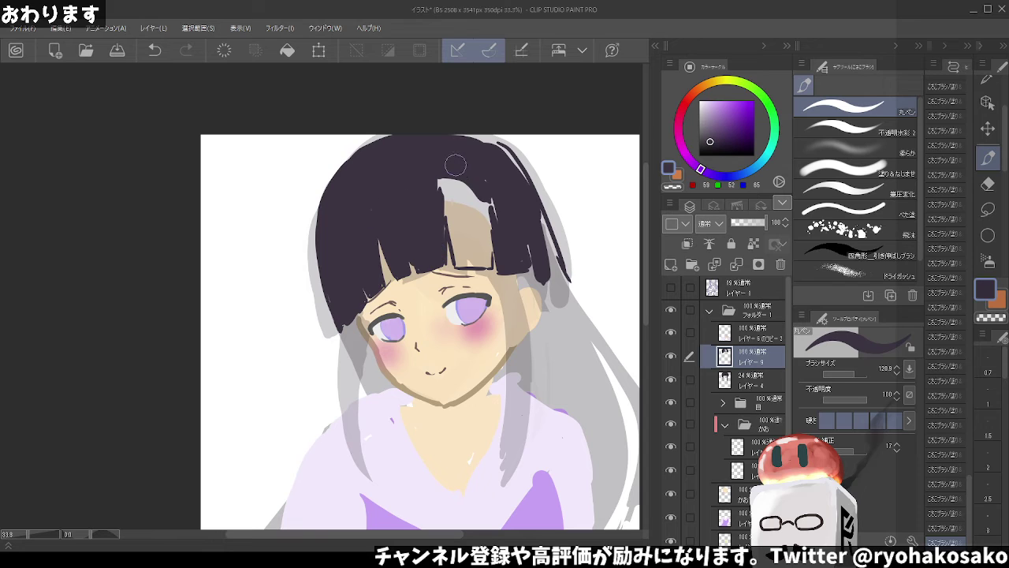
drag(482, 188, 491, 210)
drag(443, 177, 459, 240)
mouse_move(449, 197)
mouse_down()
mouse_move(465, 268)
mouse_move(479, 261)
mouse_move(483, 221)
mouse_move(472, 194)
mouse_move(467, 260)
mouse_move(477, 264)
mouse_up()
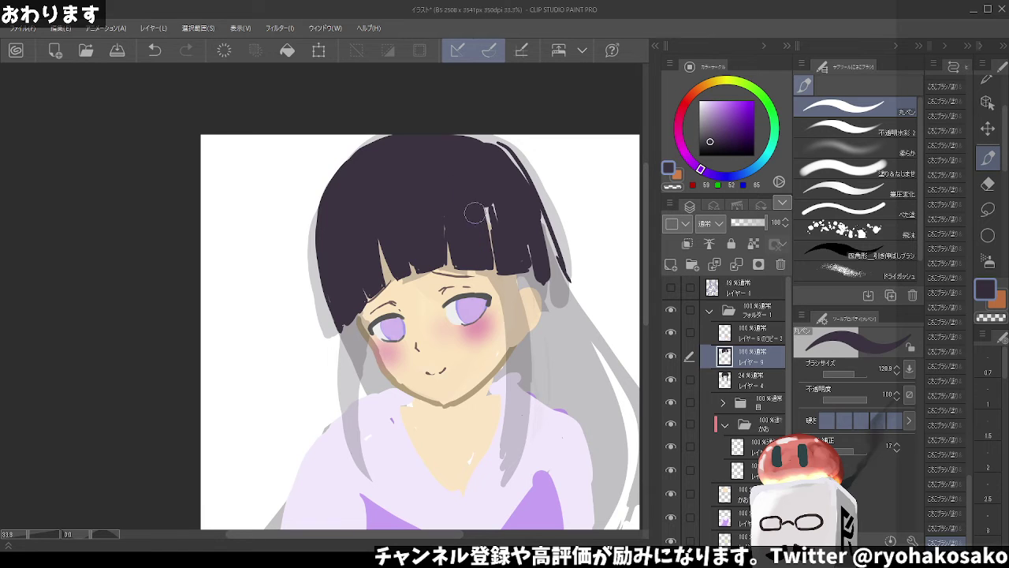
drag(493, 218, 499, 256)
key(bracketleft)
key(bracketright)
alt+click(485, 274)
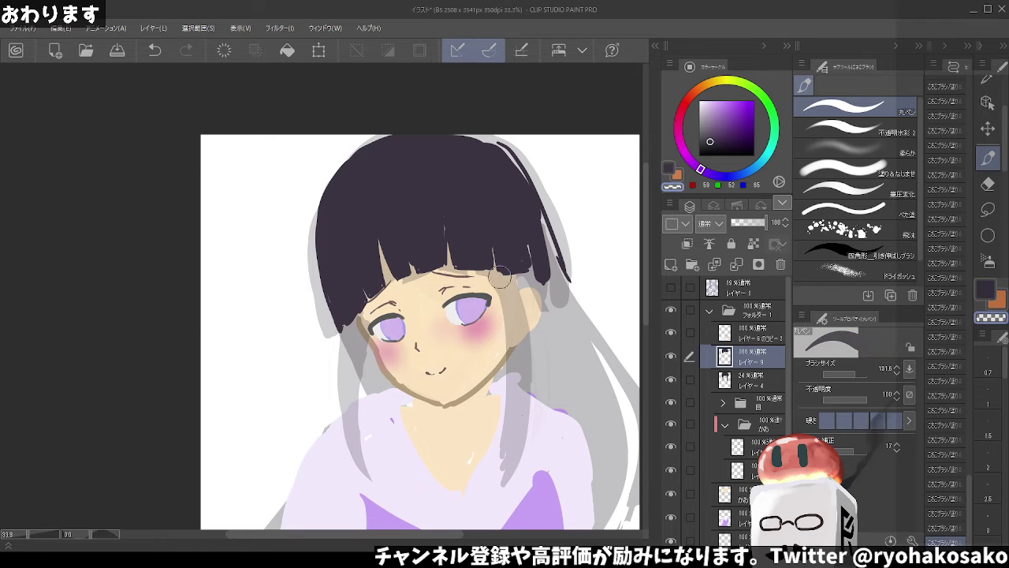
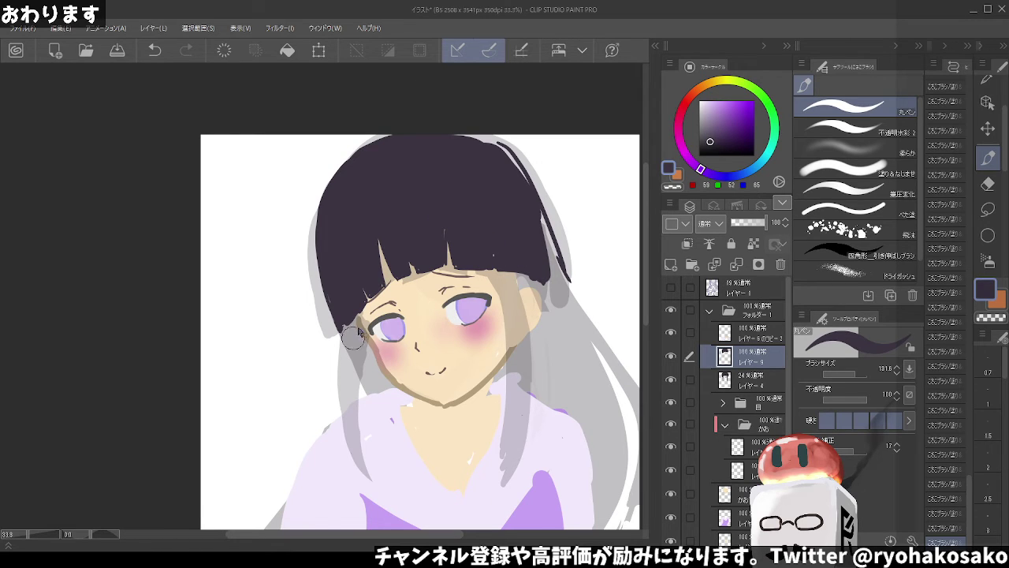
Paint a long dark purple side lock down the left side of the face with a smaller brush
key(bracketleft)
drag(352, 322, 341, 379)
key(ctrl+z)
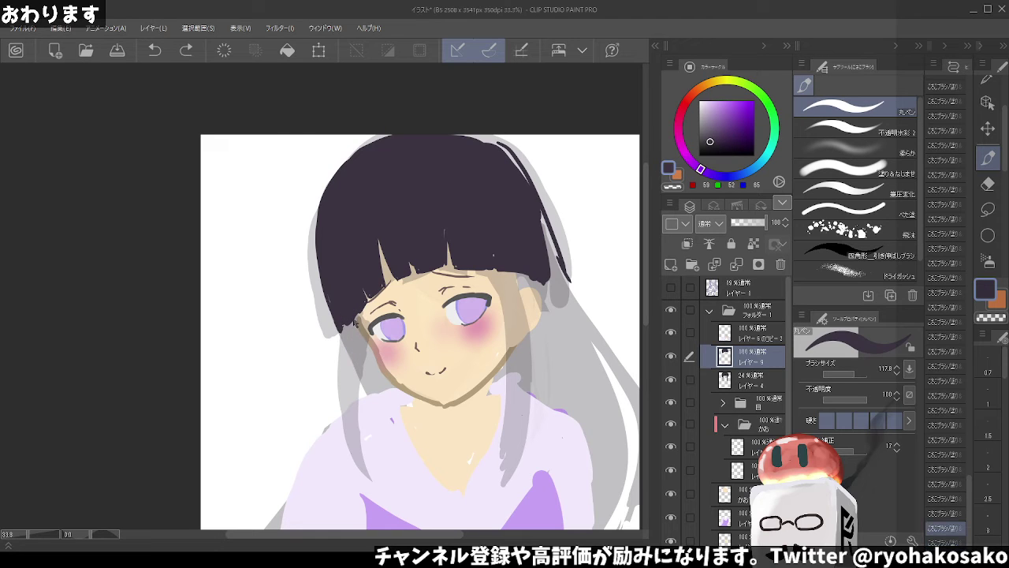
drag(352, 314, 363, 455)
key(ctrl+z)
drag(347, 338, 374, 476)
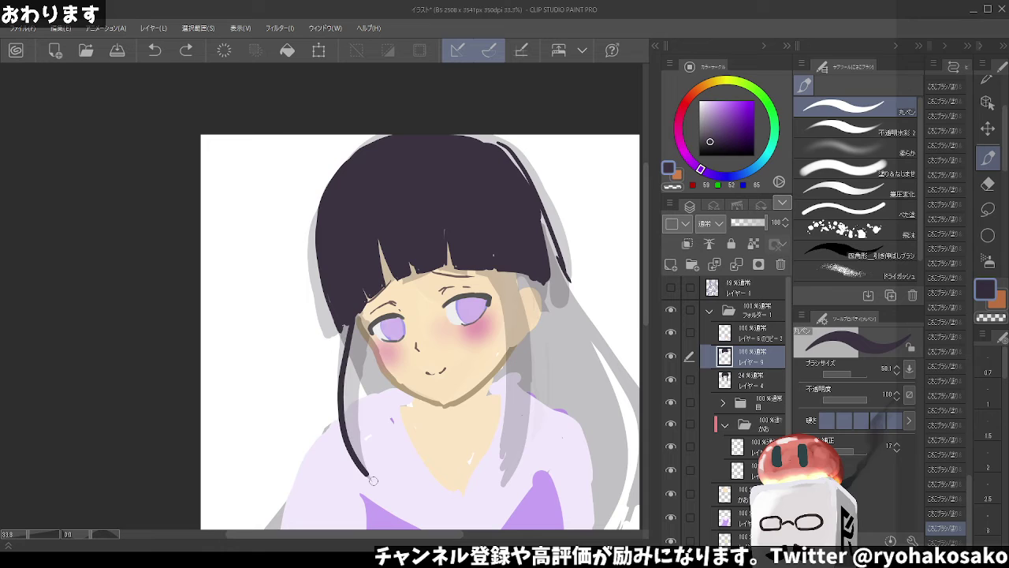
drag(342, 415, 361, 346)
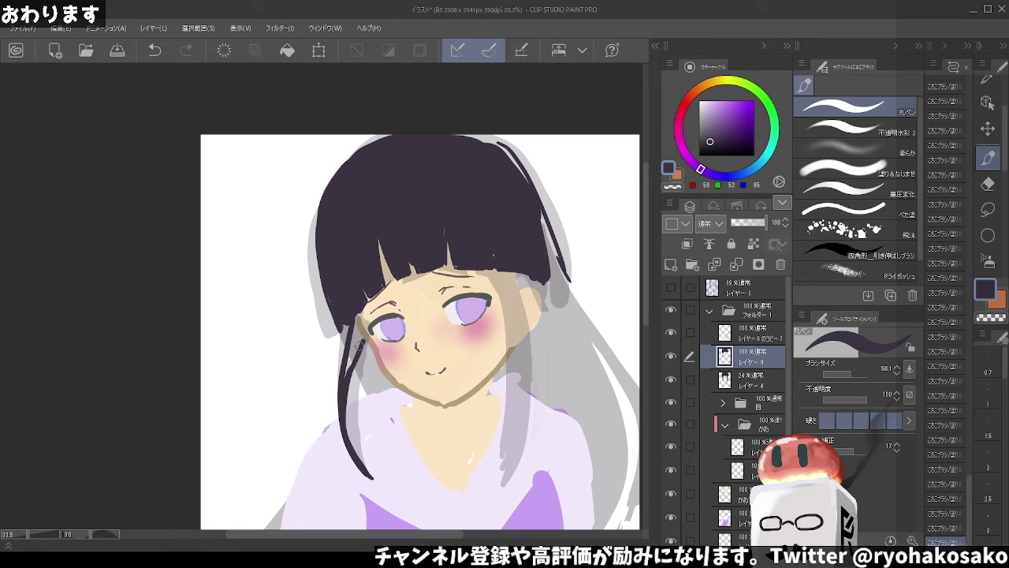
key(ctrl+z)
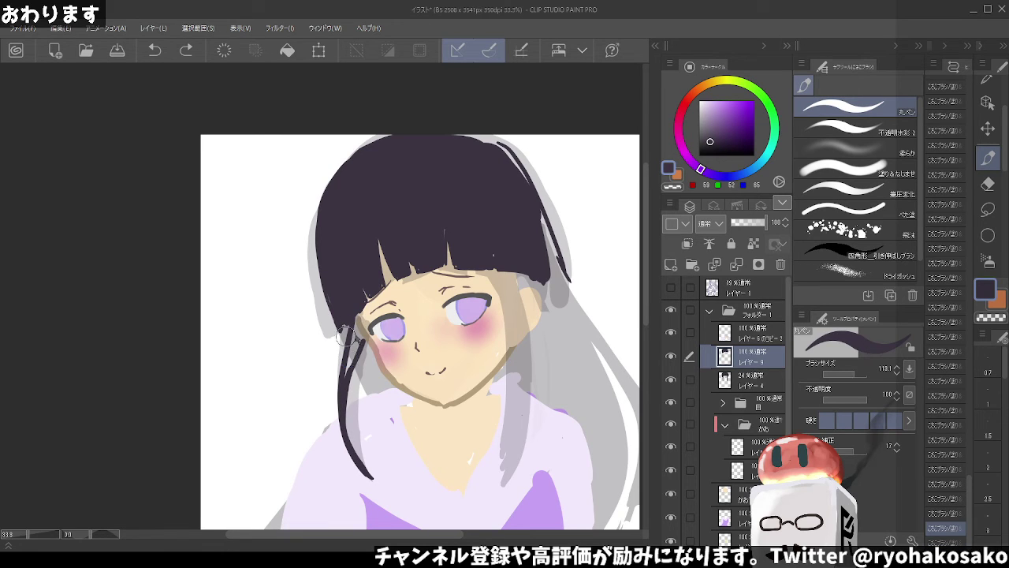
drag(357, 331, 351, 332)
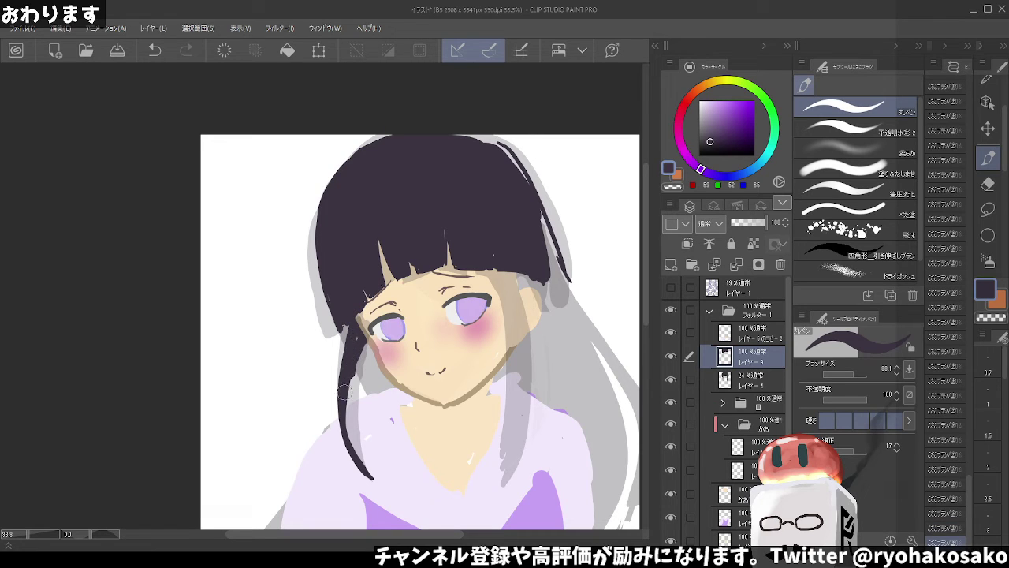
key(ctrl+z)
drag(357, 333, 345, 383)
Draft the right side lock from the bangs down past the shoulder, retrying several paths
drag(491, 274, 508, 339)
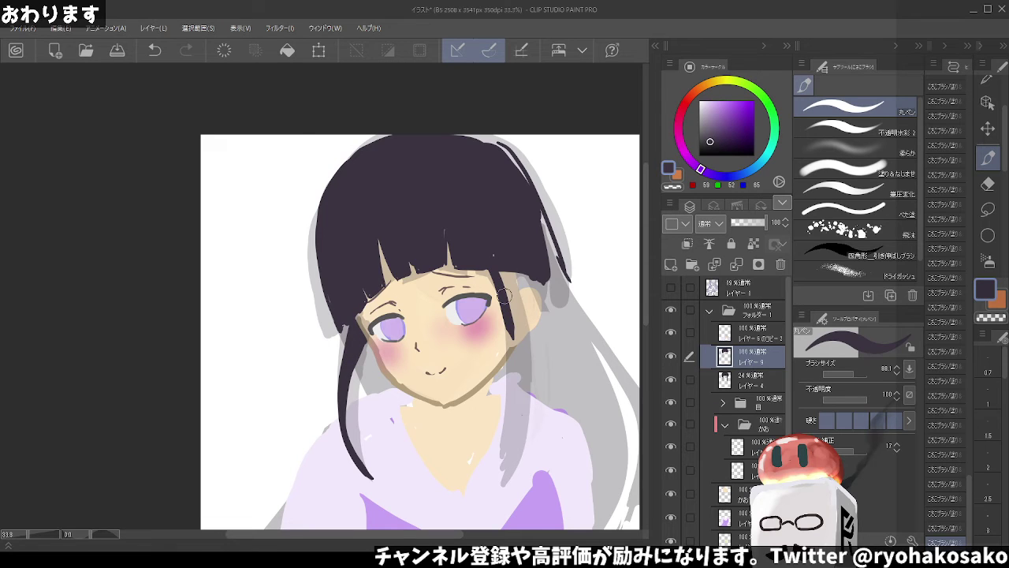
key(ctrl+z)
click(495, 272)
drag(496, 271, 504, 406)
key(ctrl+z)
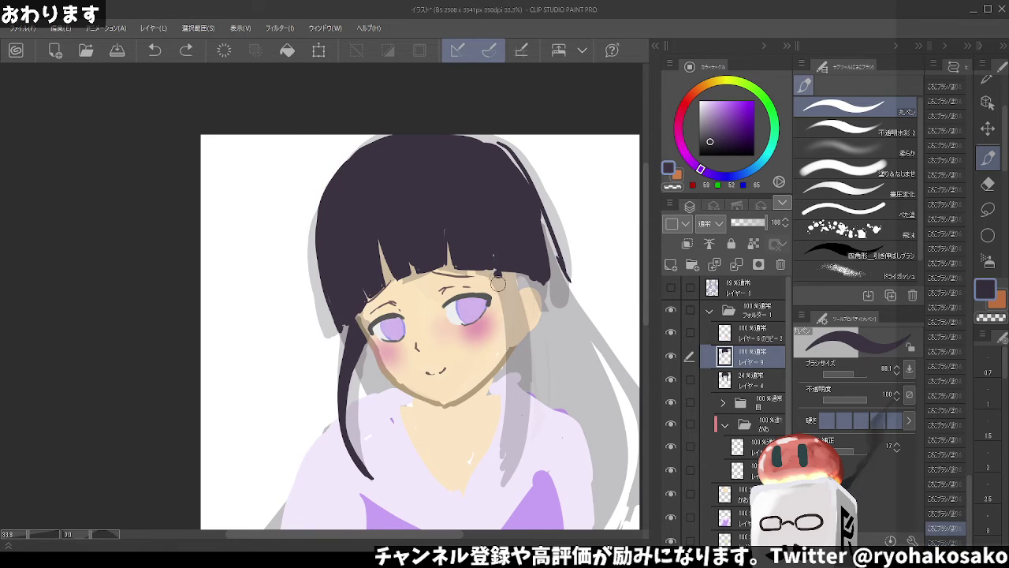
mouse_move(495, 265)
mouse_down()
mouse_move(505, 303)
mouse_move(505, 448)
mouse_move(510, 412)
mouse_up()
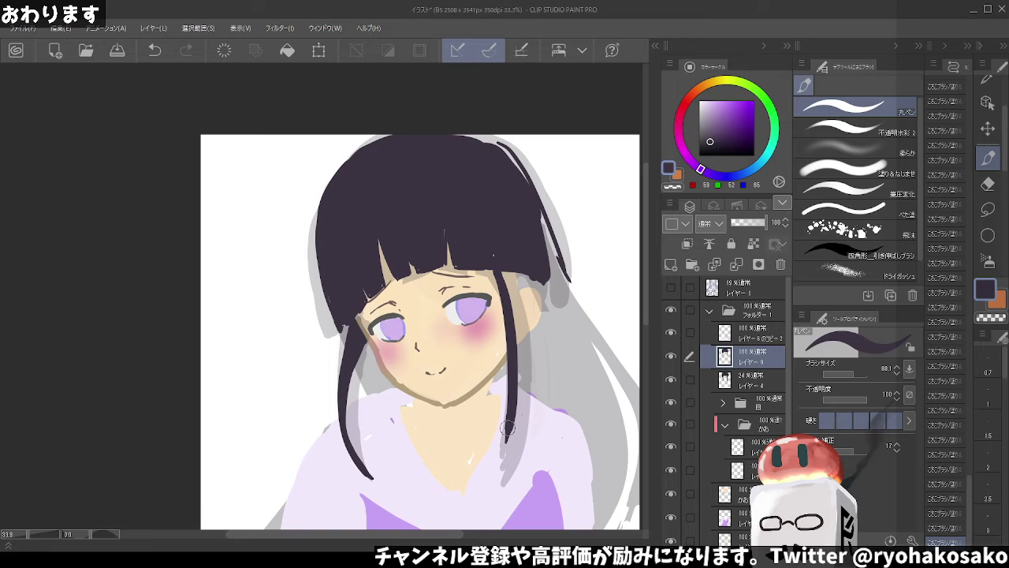
key(ctrl+z)
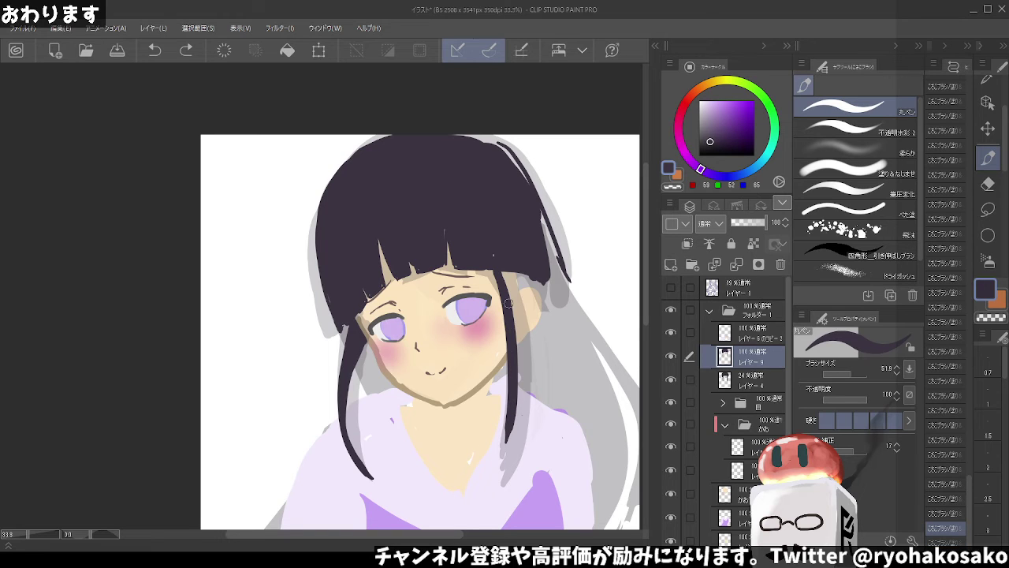
key(ctrl+z)
mouse_move(490, 260)
mouse_down()
mouse_move(504, 304)
mouse_move(497, 438)
mouse_up()
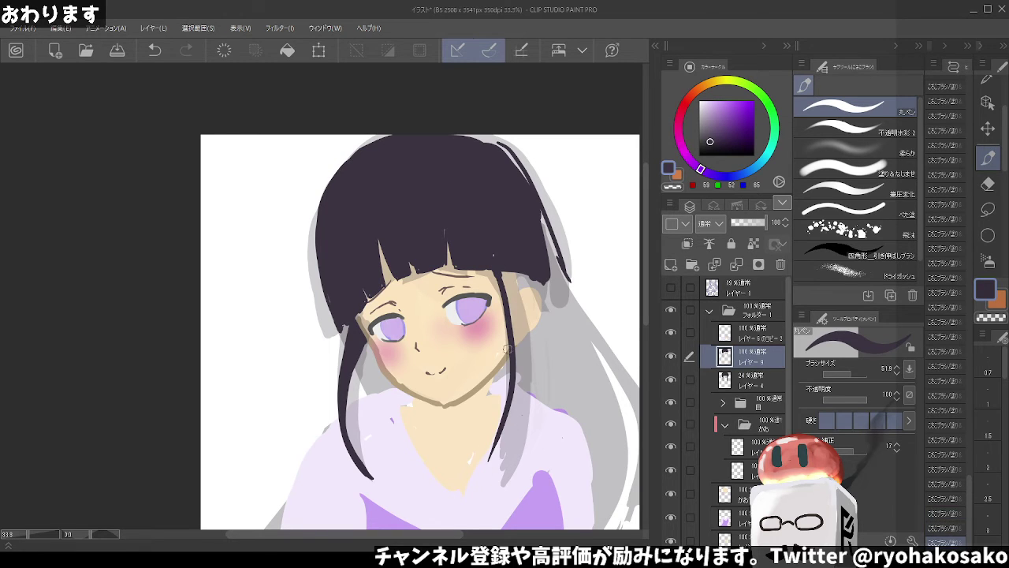
key(ctrl+z)
mouse_move(490, 260)
mouse_down()
mouse_move(516, 335)
mouse_move(505, 466)
mouse_up()
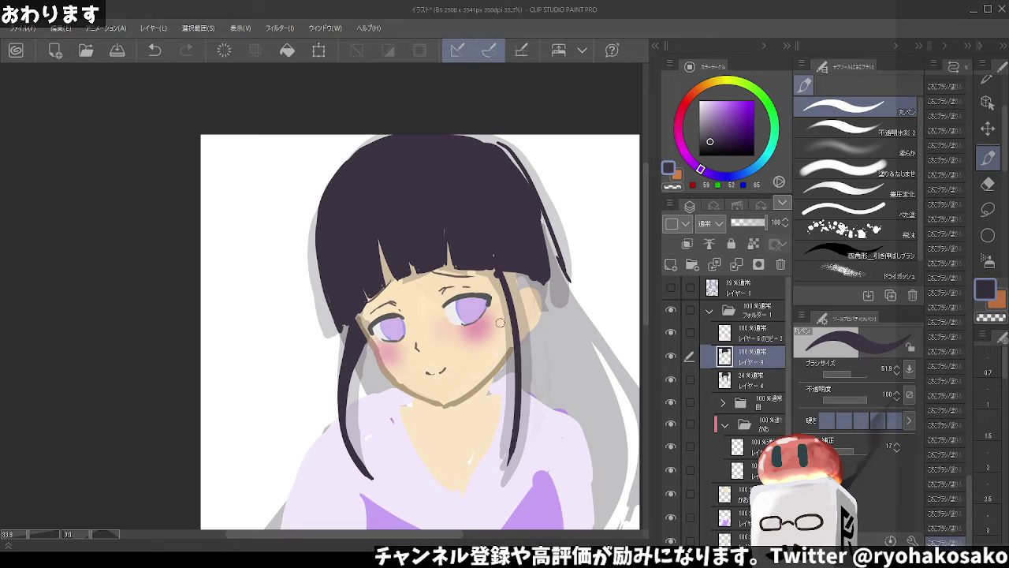
key(ctrl+z)
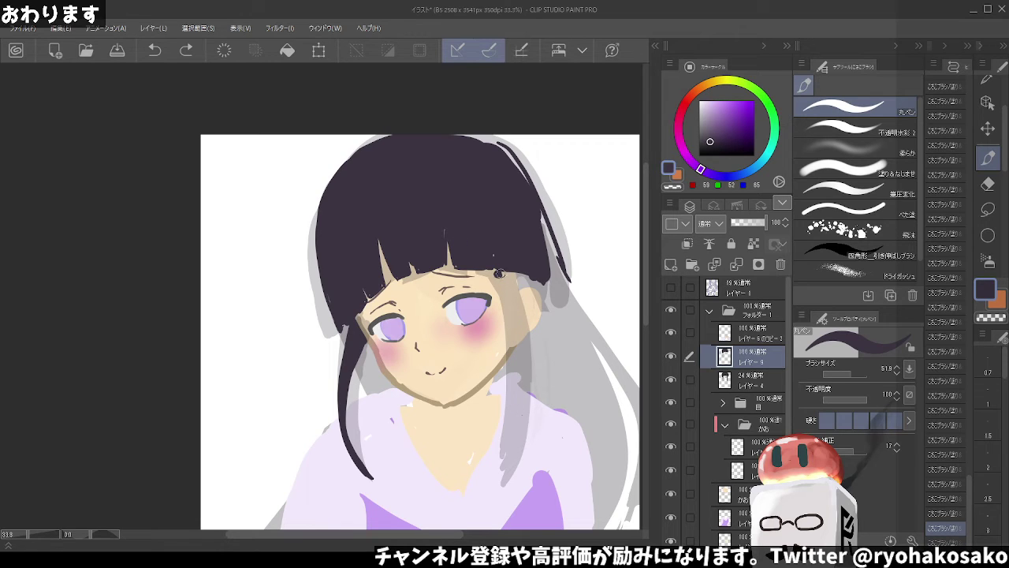
mouse_move(502, 282)
mouse_down()
mouse_move(514, 439)
mouse_move(505, 467)
mouse_up()
key(ctrl+z)
Build up and thicken the right side lock from below the bangs to its lower end
mouse_move(490, 260)
mouse_down()
mouse_move(506, 331)
mouse_move(508, 454)
mouse_move(500, 462)
mouse_move(522, 398)
mouse_move(507, 323)
mouse_up()
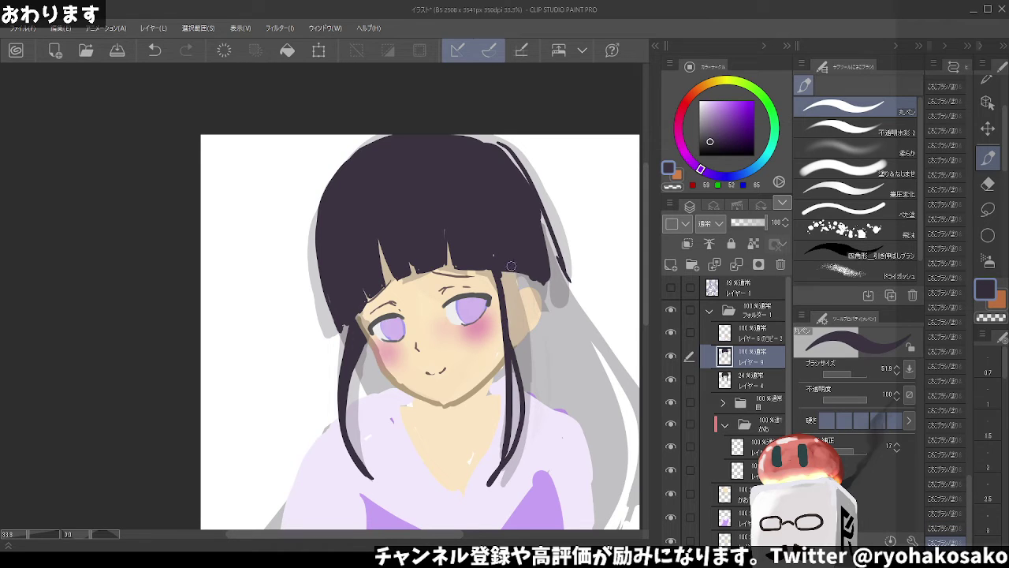
drag(511, 266, 510, 322)
drag(507, 266, 506, 320)
mouse_move(510, 355)
mouse_down()
mouse_move(517, 408)
mouse_move(505, 465)
mouse_up()
drag(514, 378, 497, 448)
drag(508, 393, 485, 445)
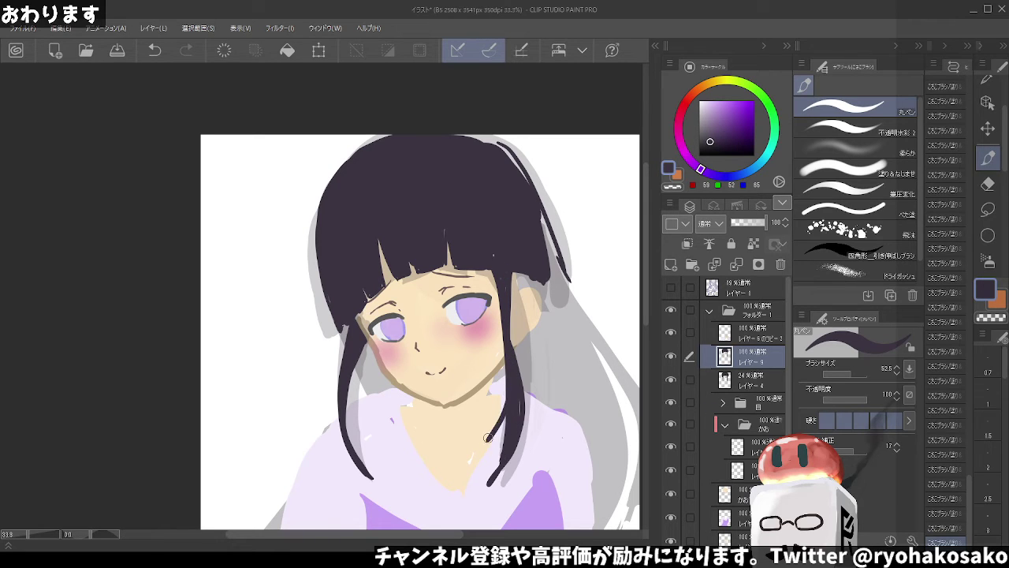
key(ctrl+z)
drag(508, 276, 511, 331)
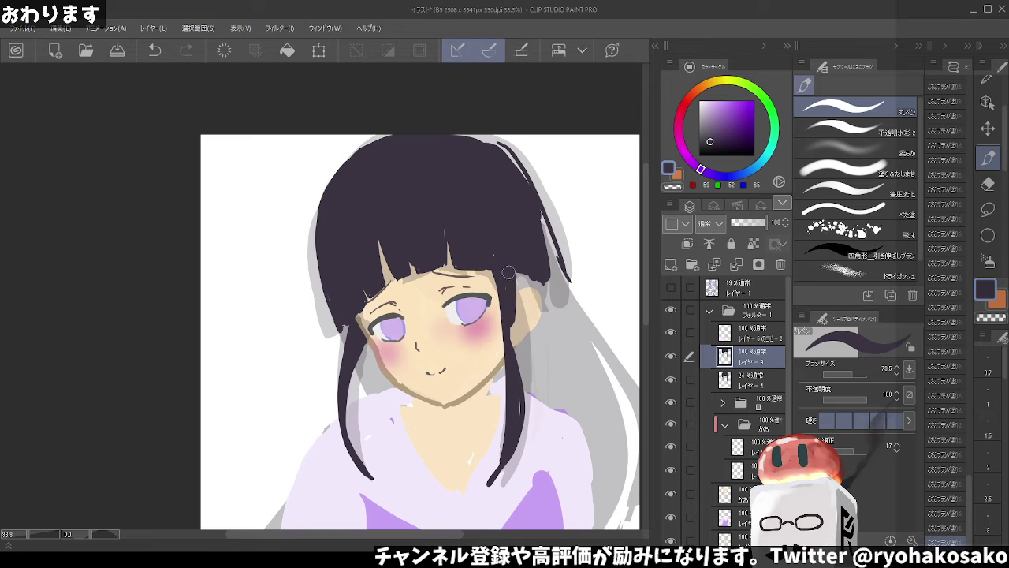
drag(508, 272, 510, 337)
drag(511, 268, 514, 353)
drag(513, 315, 514, 363)
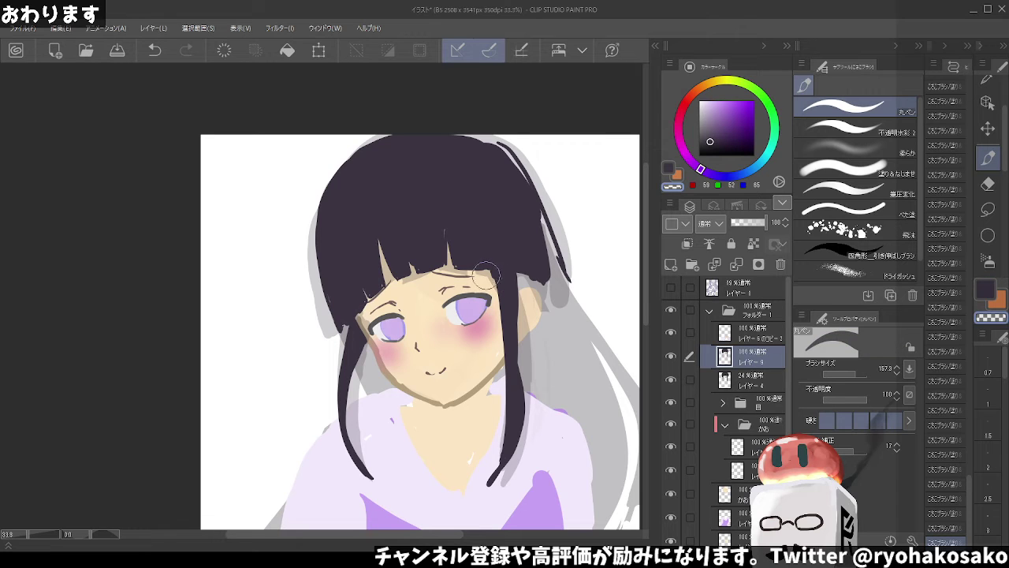
key(ctrl+z)
Erase the lower part of the right strand near the cheek and restart it in dark purple
drag(512, 307, 517, 445)
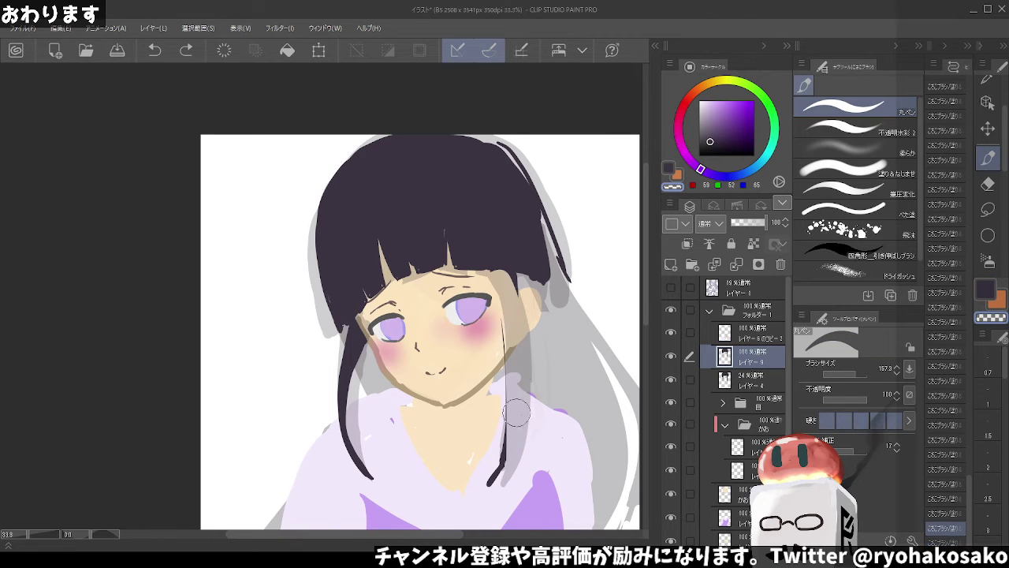
mouse_move(497, 333)
mouse_down()
mouse_move(502, 363)
mouse_move(565, 335)
mouse_up()
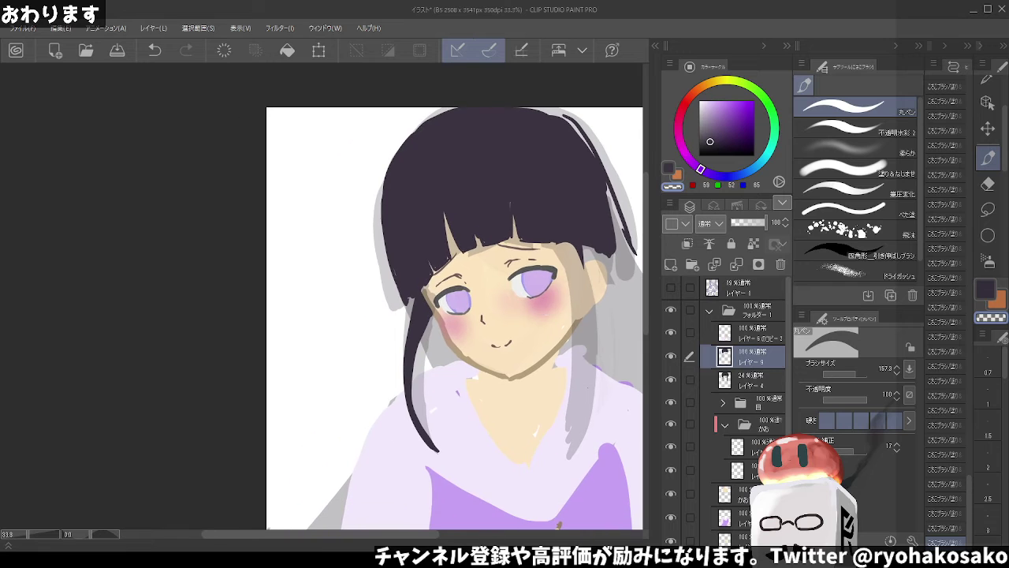
key(c)
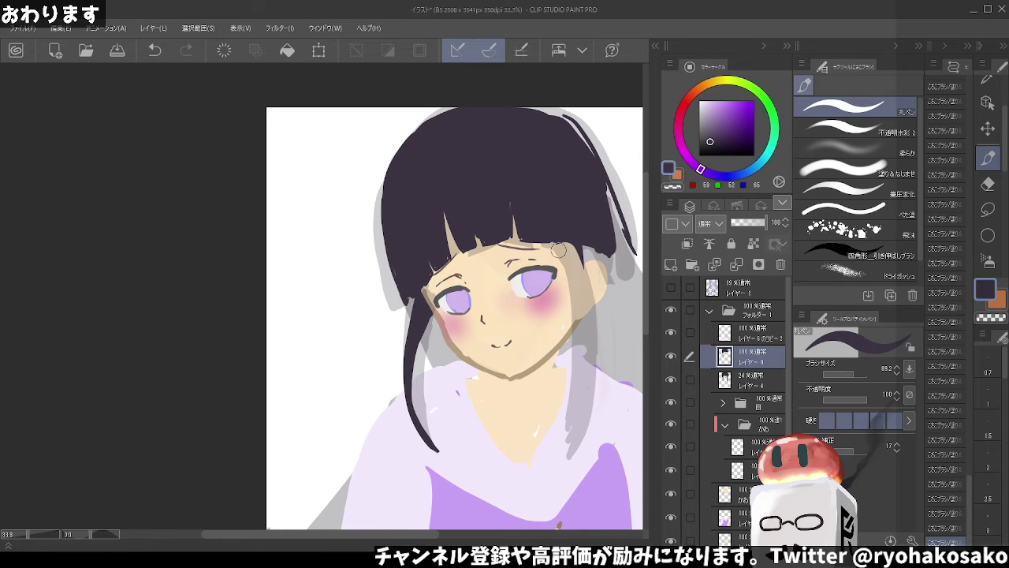
drag(556, 252, 568, 312)
key(ctrl+z)
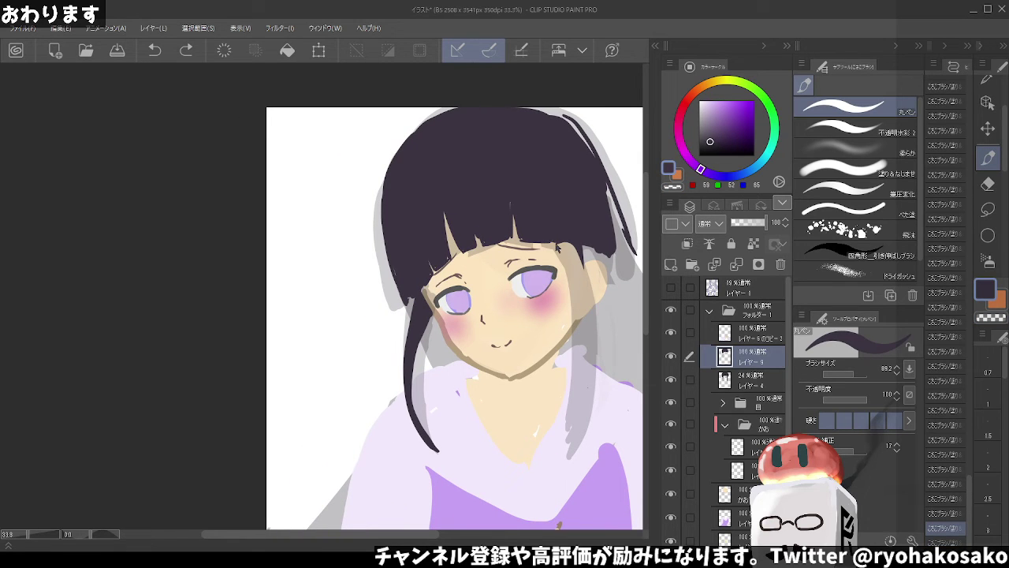
drag(557, 251, 572, 398)
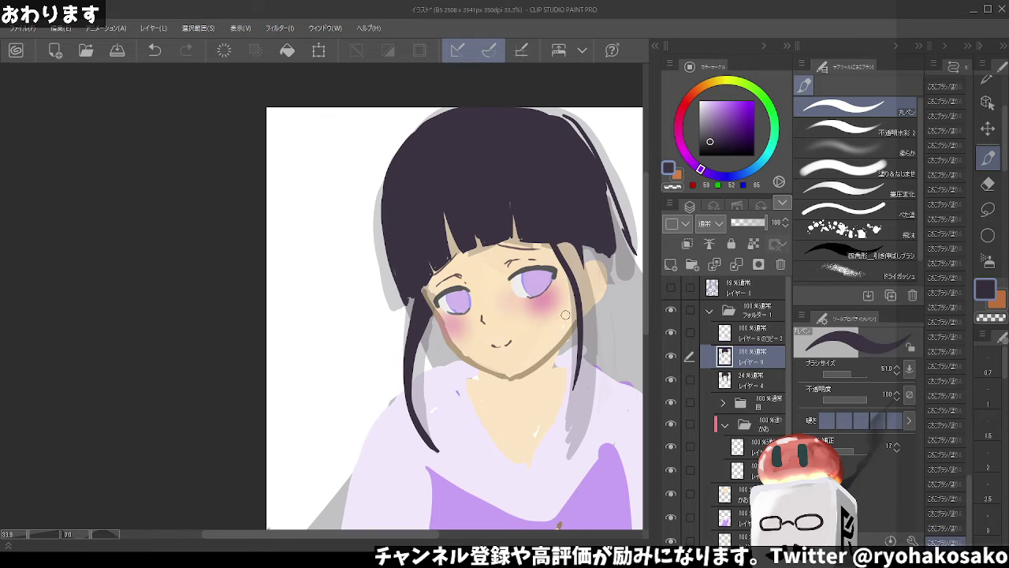
key(ctrl+z)
Redraw the right strand from the bangs as a curve with an upturned tip
mouse_move(550, 237)
mouse_down()
mouse_move(555, 437)
mouse_move(577, 406)
mouse_move(592, 347)
mouse_up()
key(ctrl+z)
key(ctrl+z)
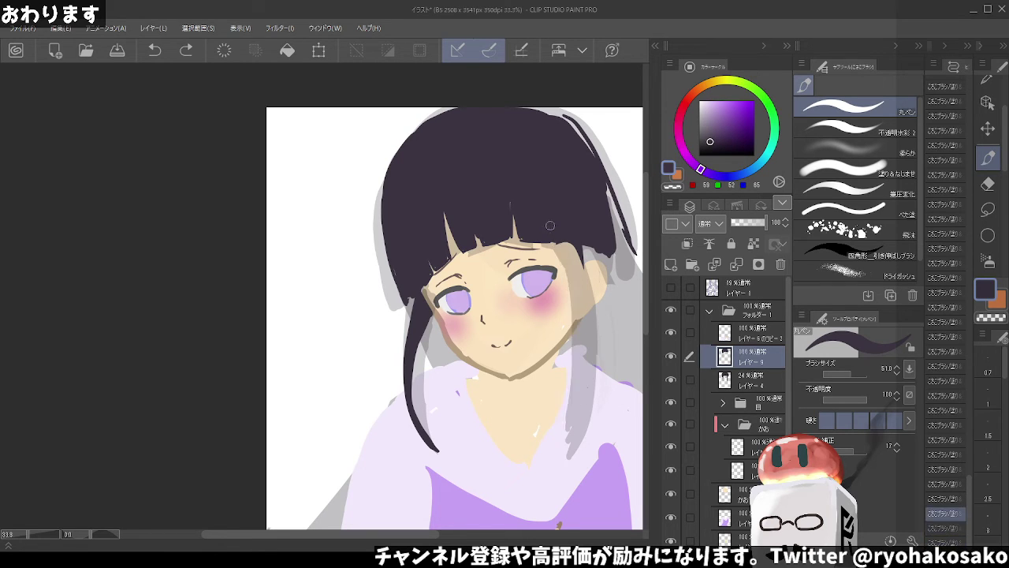
mouse_move(550, 226)
mouse_down()
mouse_move(587, 298)
mouse_move(535, 431)
mouse_move(583, 392)
mouse_move(593, 292)
mouse_up()
drag(571, 239, 597, 313)
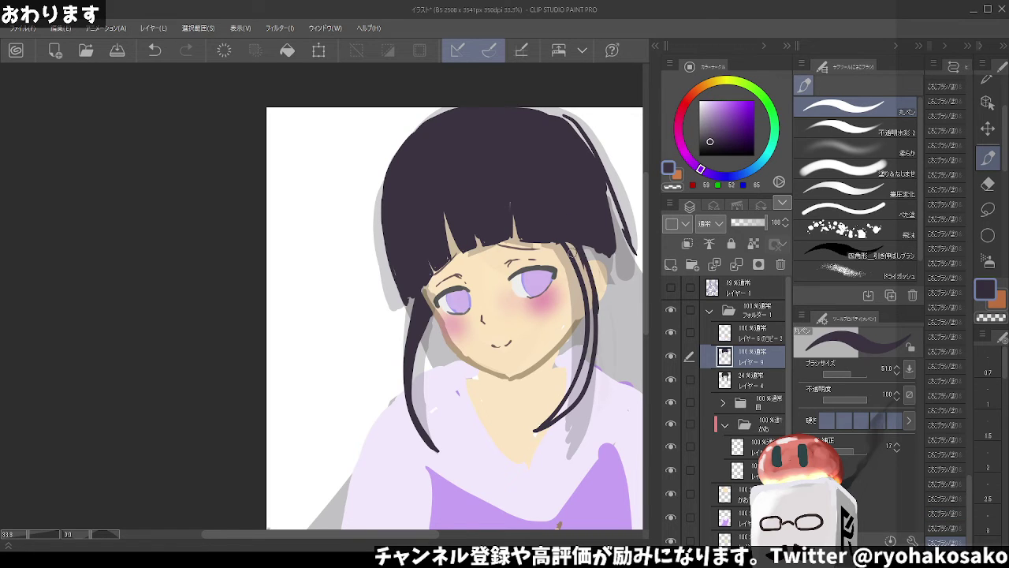
Resize the brush to about 88, redraw the left strand's curled lower end and trim its tip
drag(571, 252, 565, 244)
mouse_move(461, 332)
mouse_down()
mouse_move(425, 365)
mouse_move(453, 446)
mouse_up()
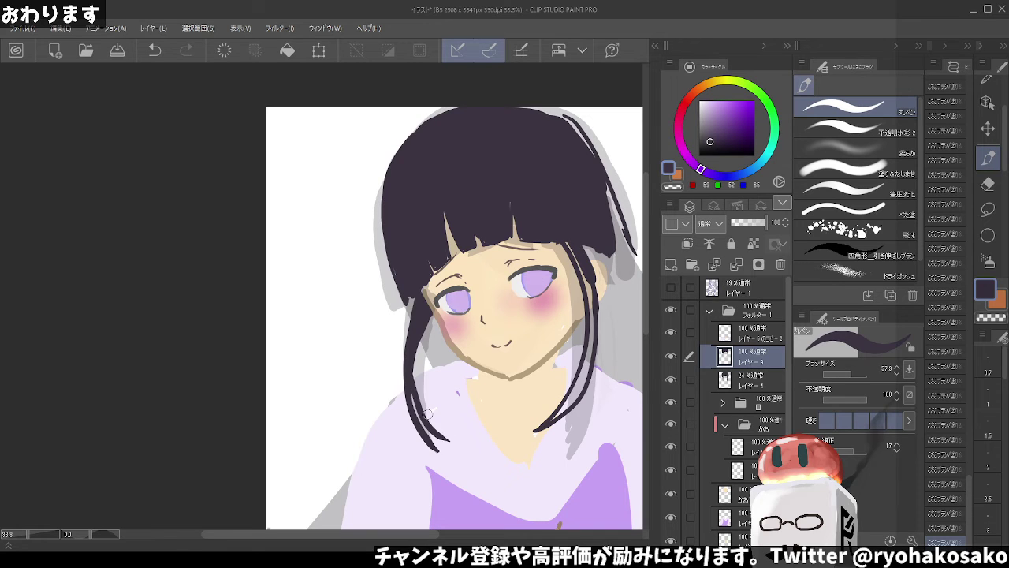
key(ctrl+z)
mouse_move(404, 366)
mouse_down()
mouse_move(466, 456)
mouse_move(403, 398)
mouse_move(441, 447)
mouse_up()
key(ctrl+z)
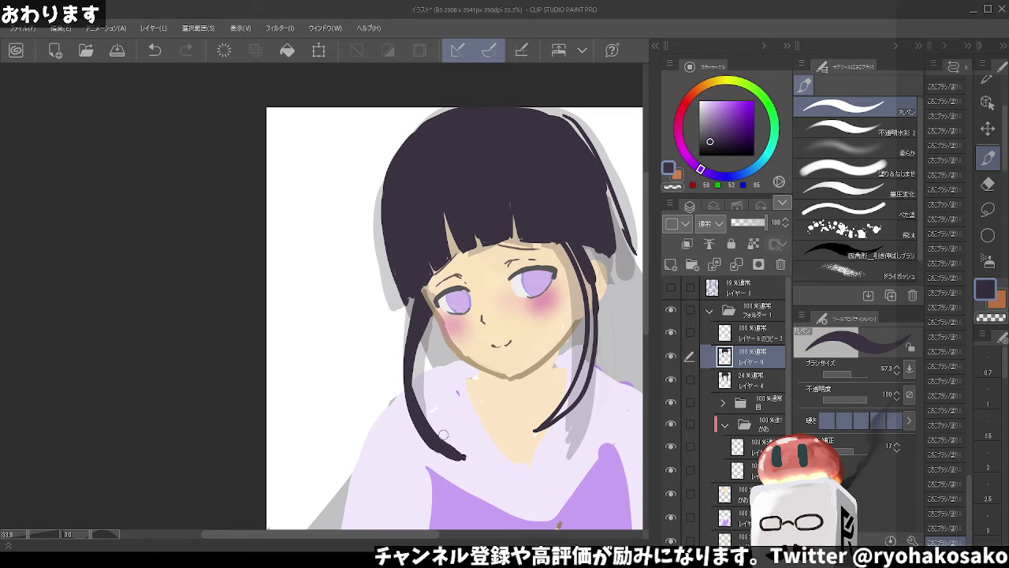
key(c)
drag(449, 443, 423, 414)
key(ctrl+z)
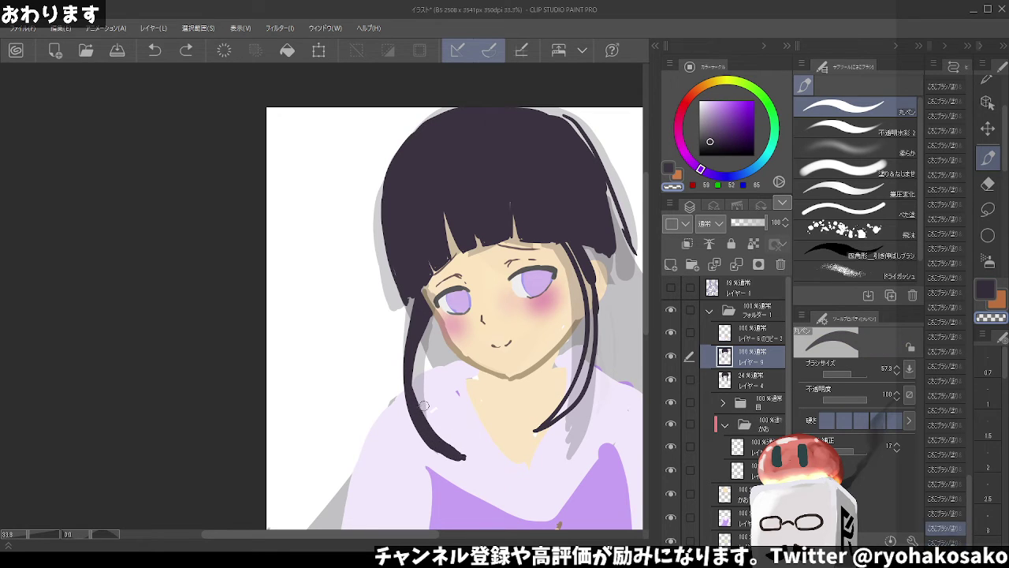
drag(489, 459, 452, 443)
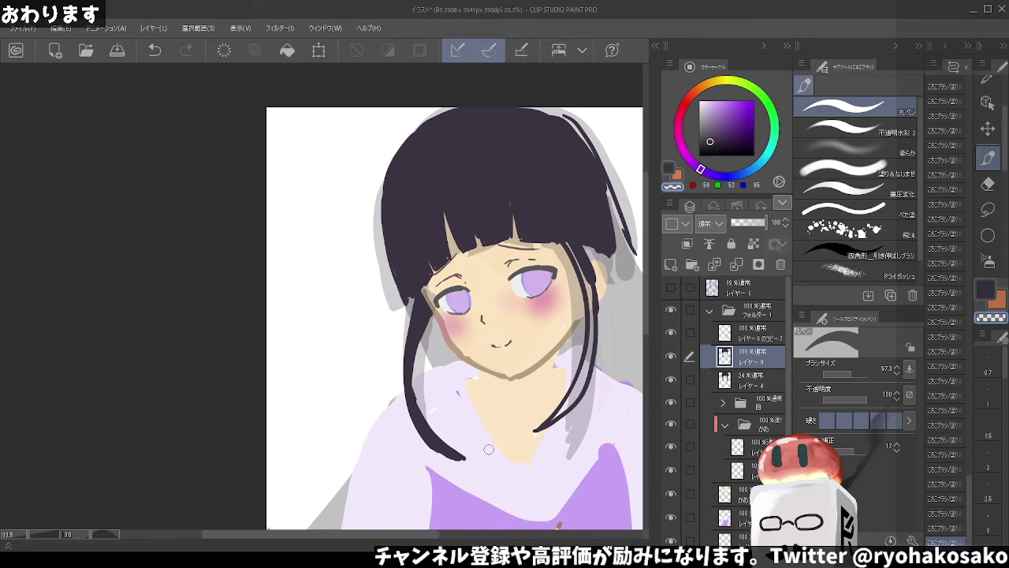
Redraw the hair strand right of the face so it reaches down past the chin
key(c)
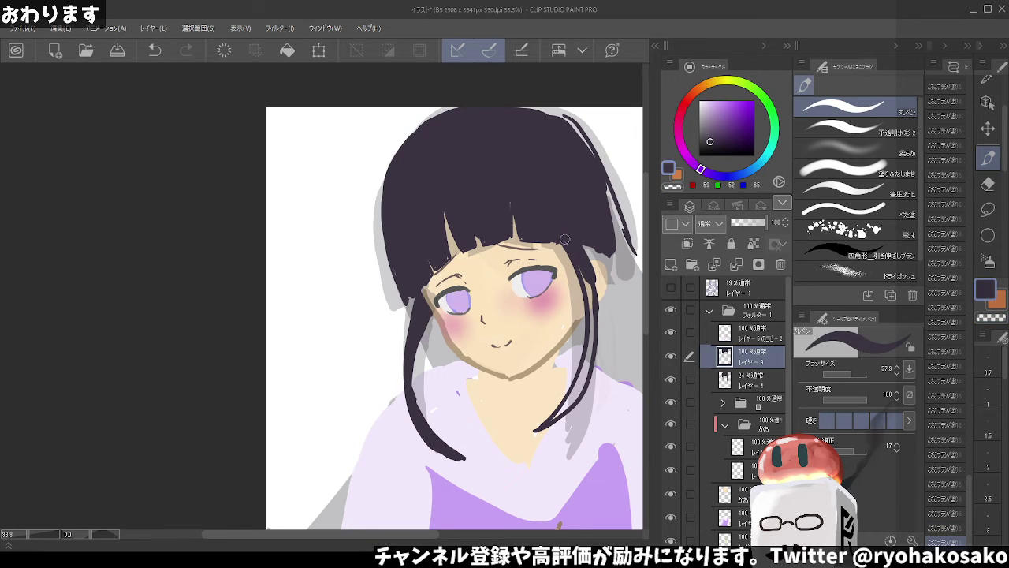
drag(569, 246, 582, 333)
drag(586, 280, 584, 292)
drag(591, 328, 582, 395)
drag(585, 356, 555, 425)
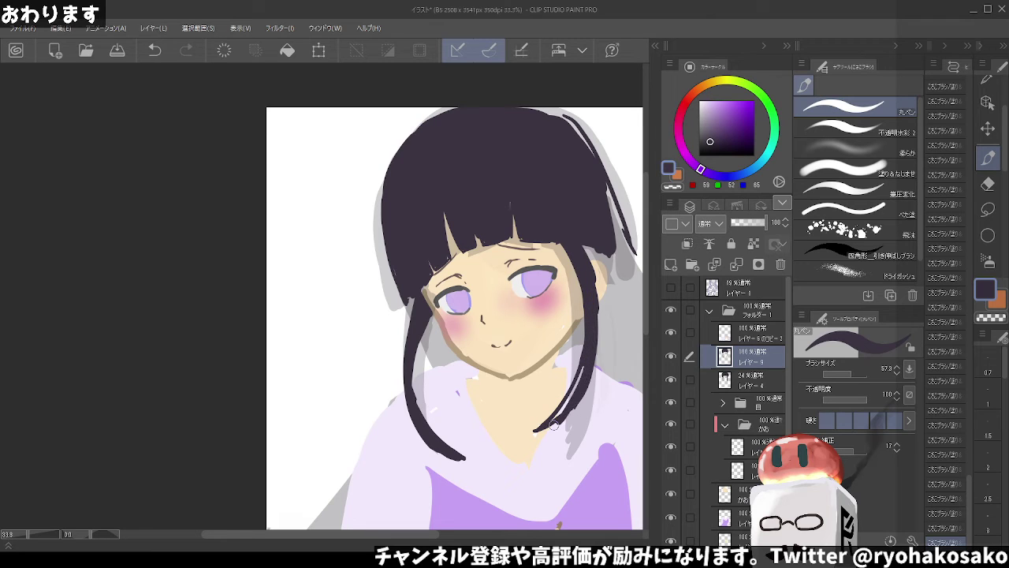
key(ctrl+z)
drag(587, 361, 544, 426)
Add thicker dark strands along the right edge of the hair with a slightly larger brush
scroll(538, 307, down, 1)
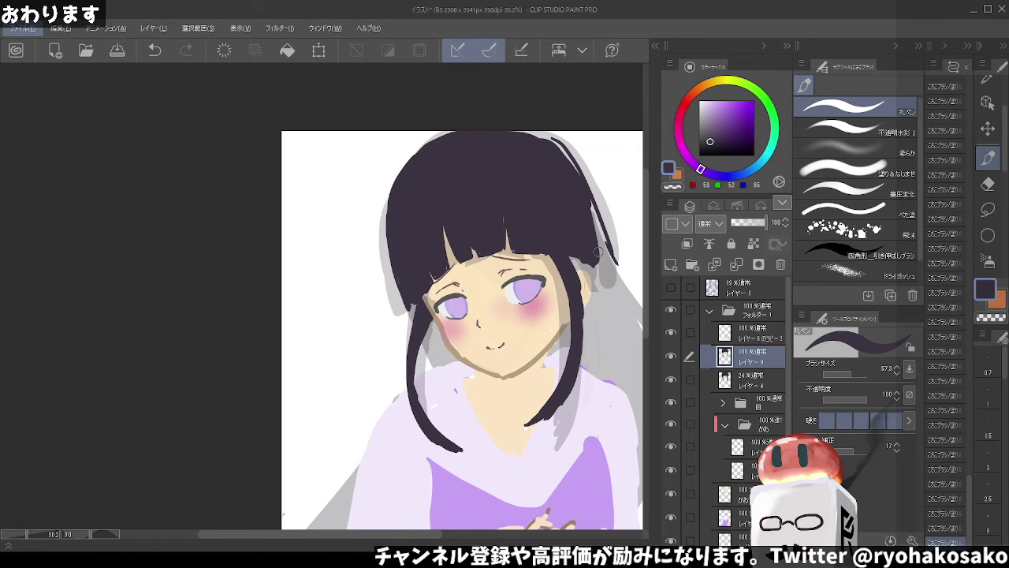
key(alt)
drag(573, 255, 595, 296)
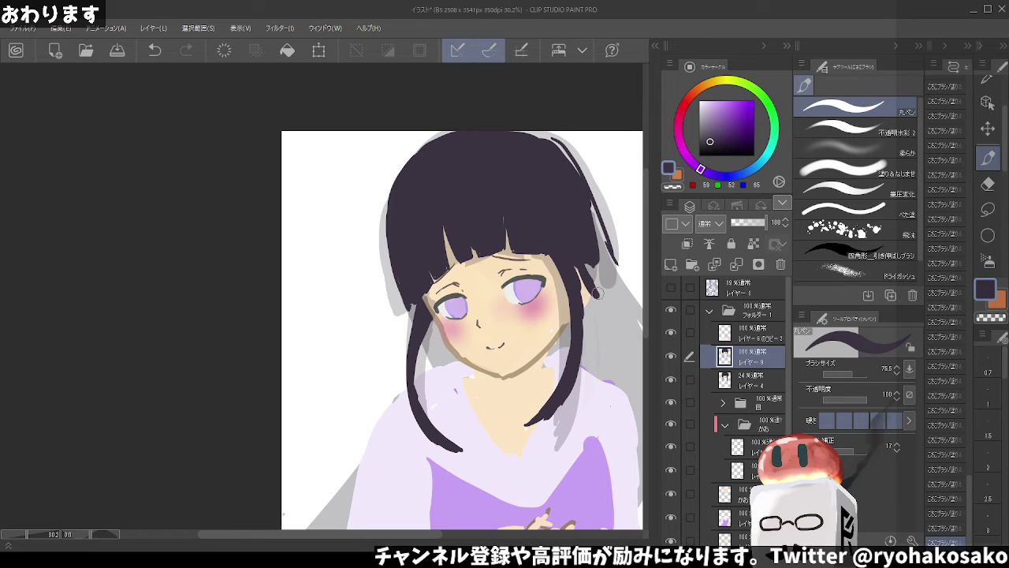
key(bracketright)
key(bracketright)
drag(585, 202, 613, 269)
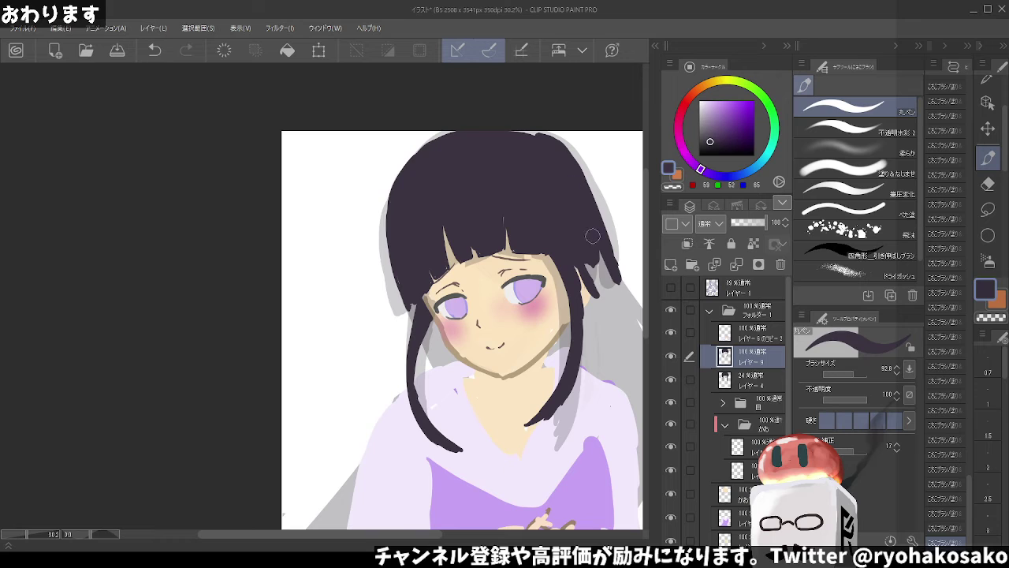
mouse_move(587, 229)
mouse_down()
mouse_move(624, 300)
mouse_move(619, 332)
mouse_move(637, 346)
mouse_up()
key(bracketright)
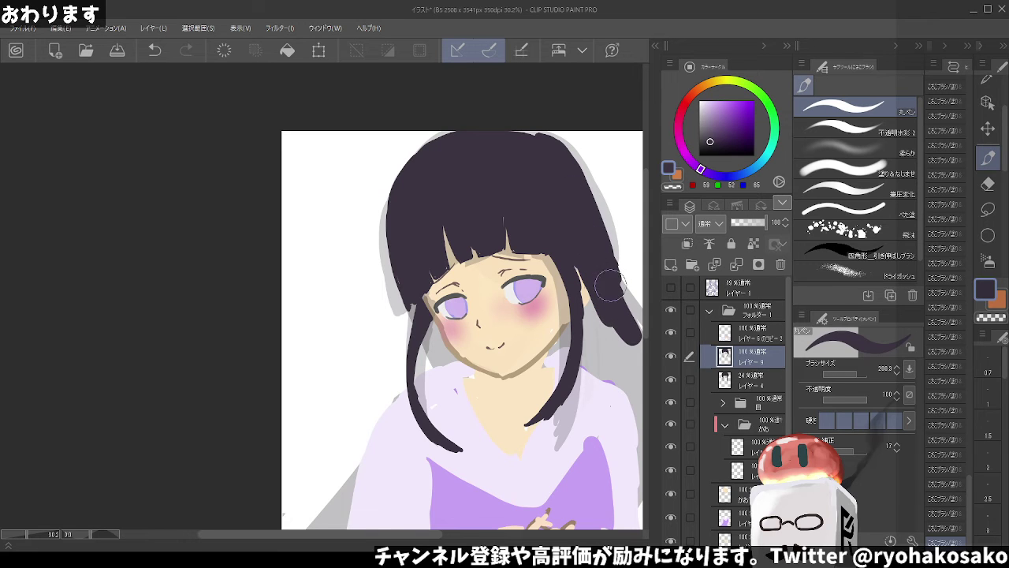
scroll(554, 259, down, 2)
key(bracketleft)
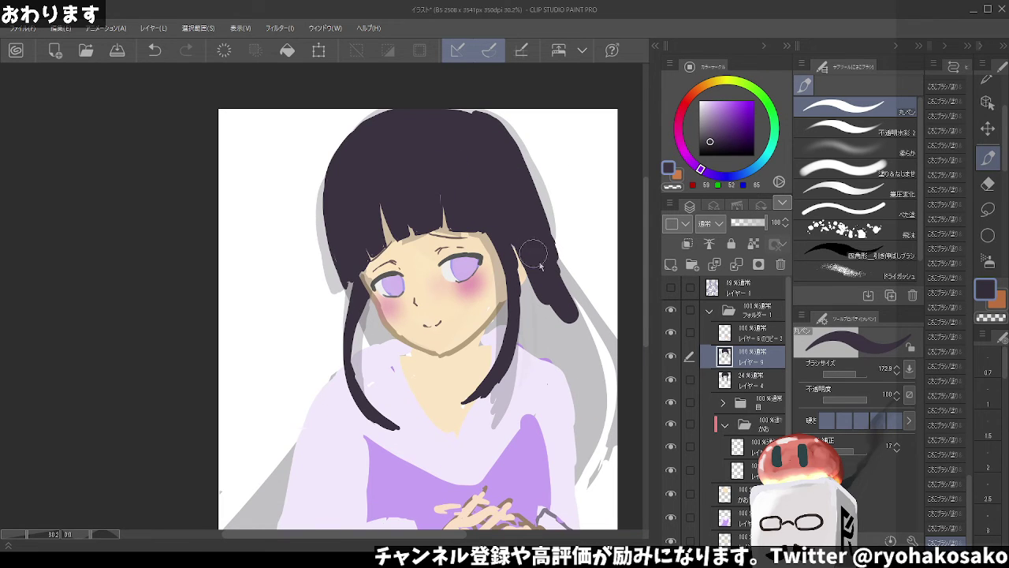
key(ctrl+z)
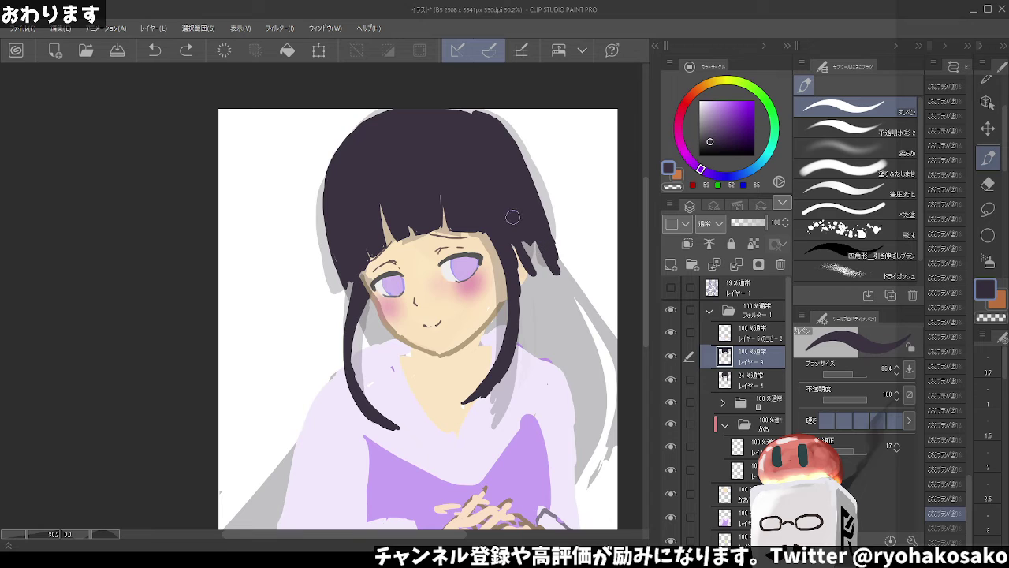
key(ctrl+y)
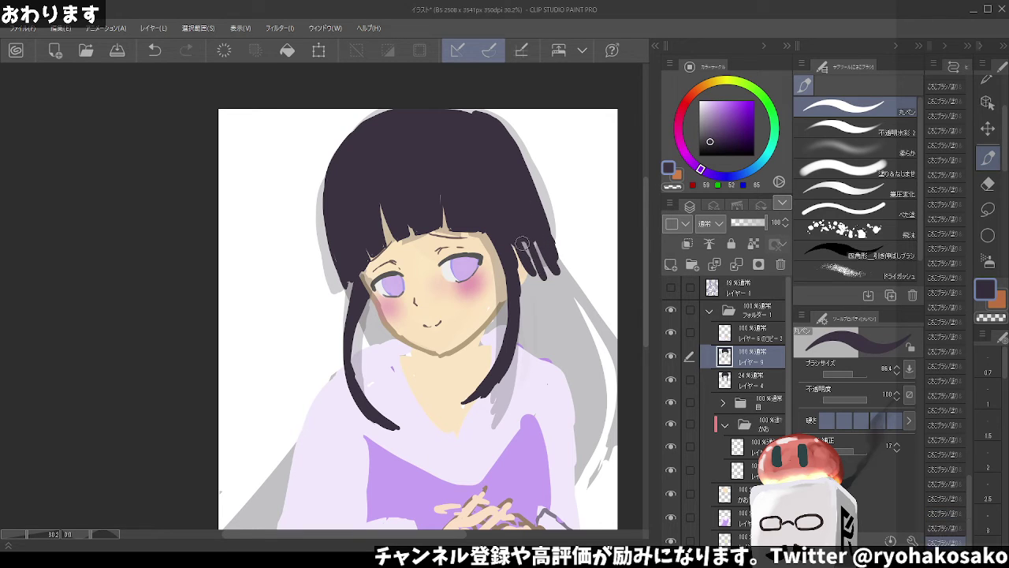
scroll(730, 445, down, 1)
scroll(730, 448, down, 1)
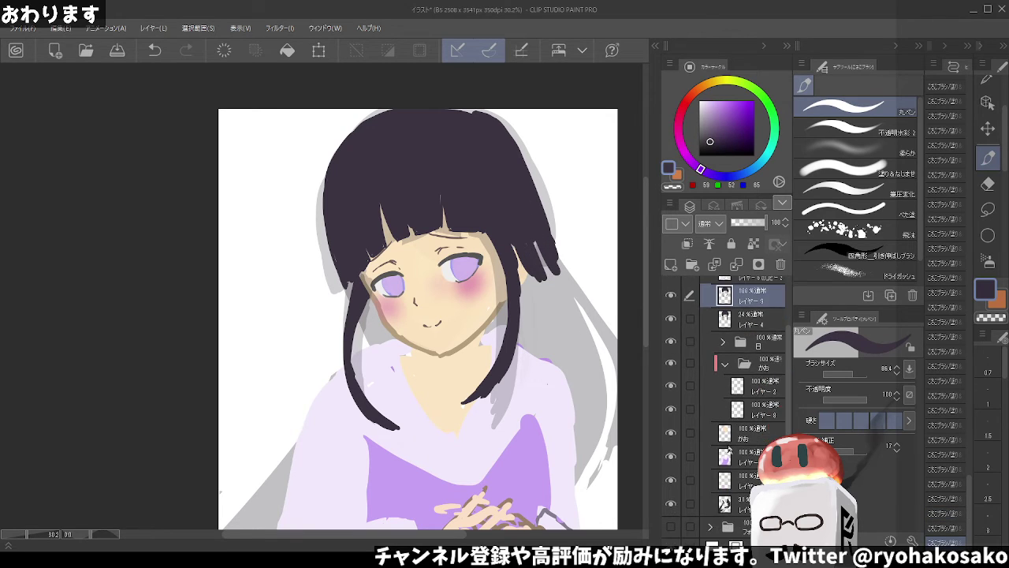
Raise the grey long-hair layer to full opacity and sample the dark hair colour from the canvas
click(730, 503)
drag(749, 223, 773, 227)
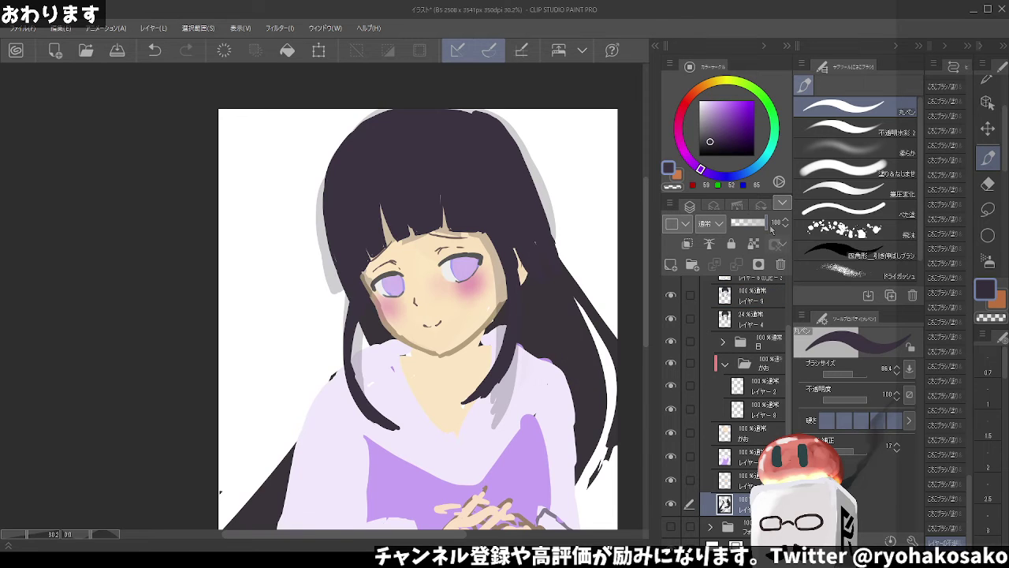
scroll(557, 282, down, 1)
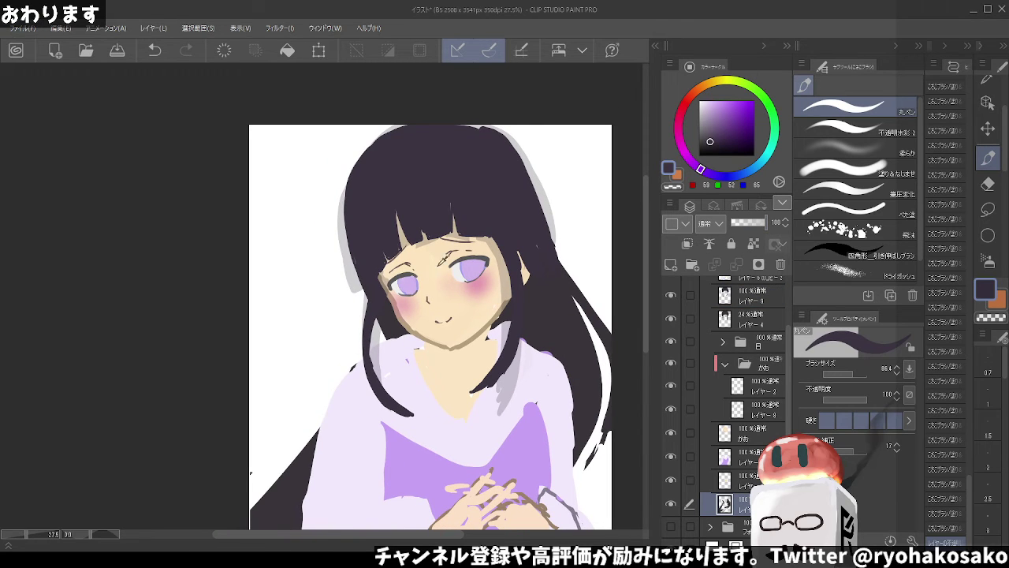
alt+click(552, 262)
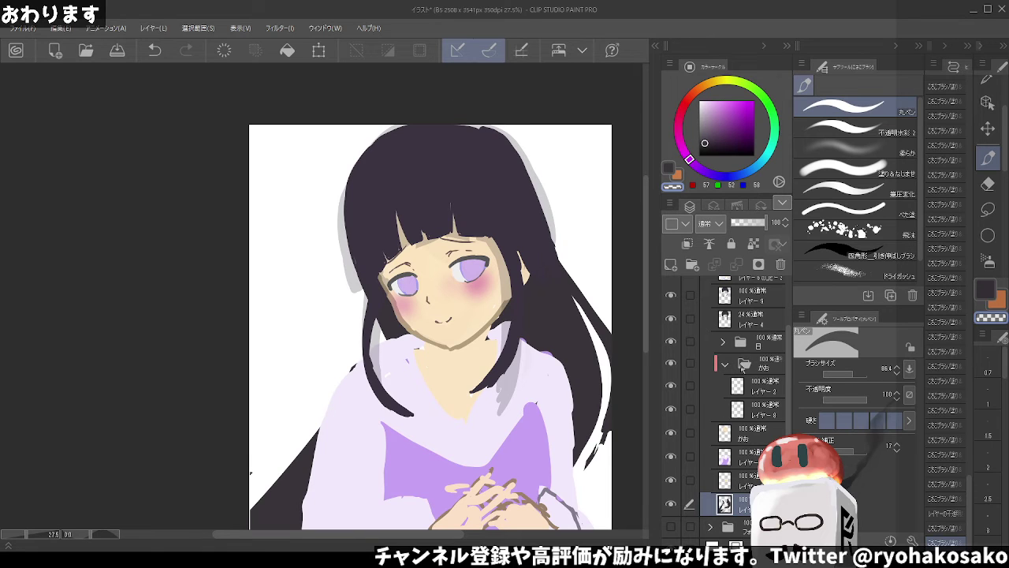
click(741, 300)
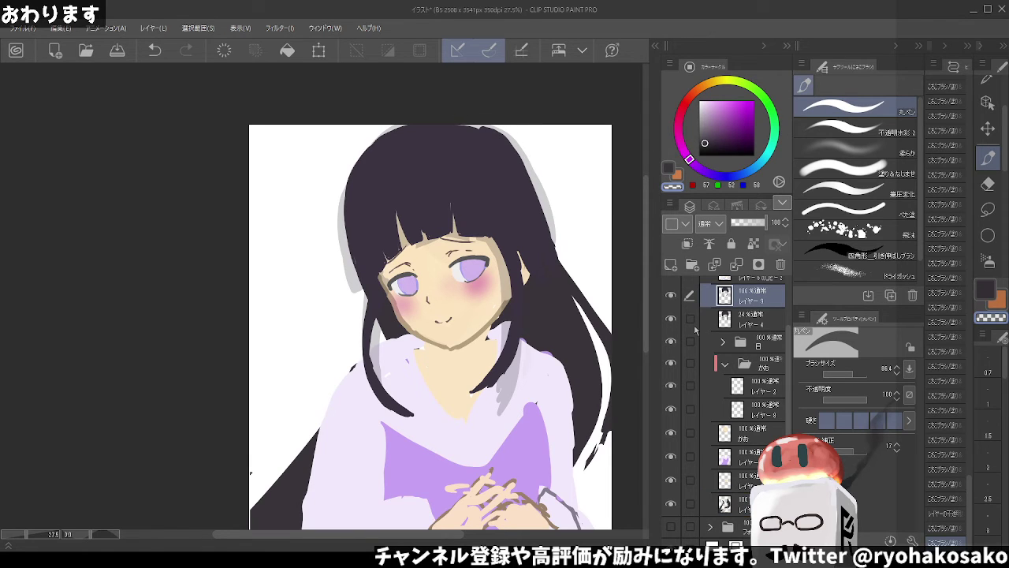
click(671, 296)
click(671, 296)
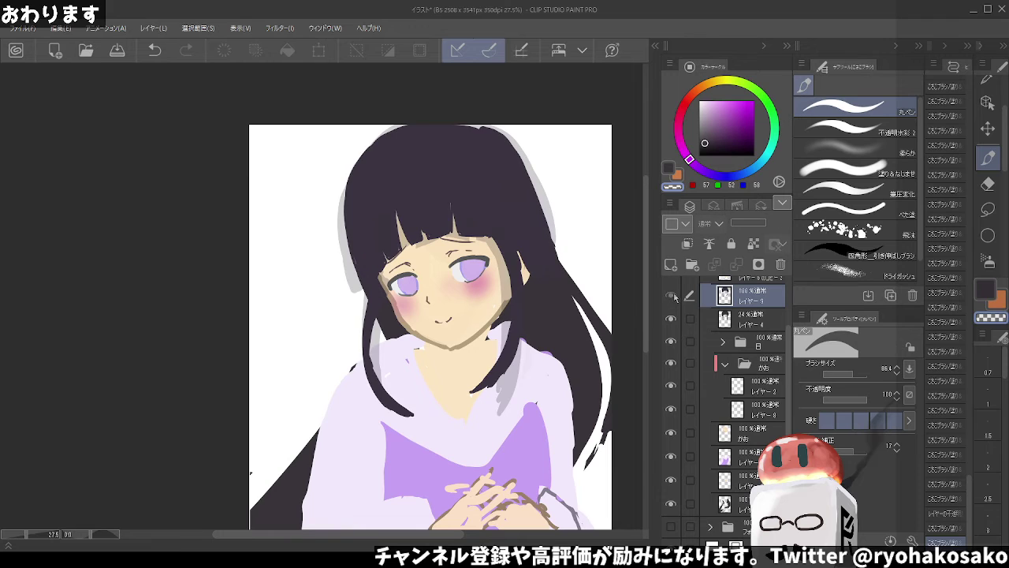
Set the hair shadow layer レイヤー4 to full opacity, compare it, and leave it hidden
click(752, 319)
click(765, 223)
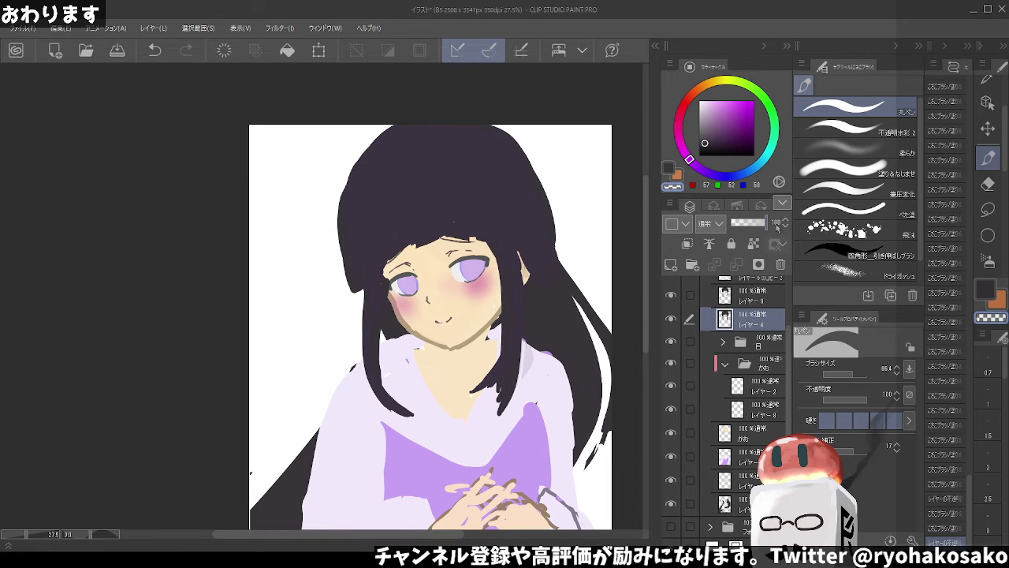
click(671, 296)
click(671, 296)
click(671, 318)
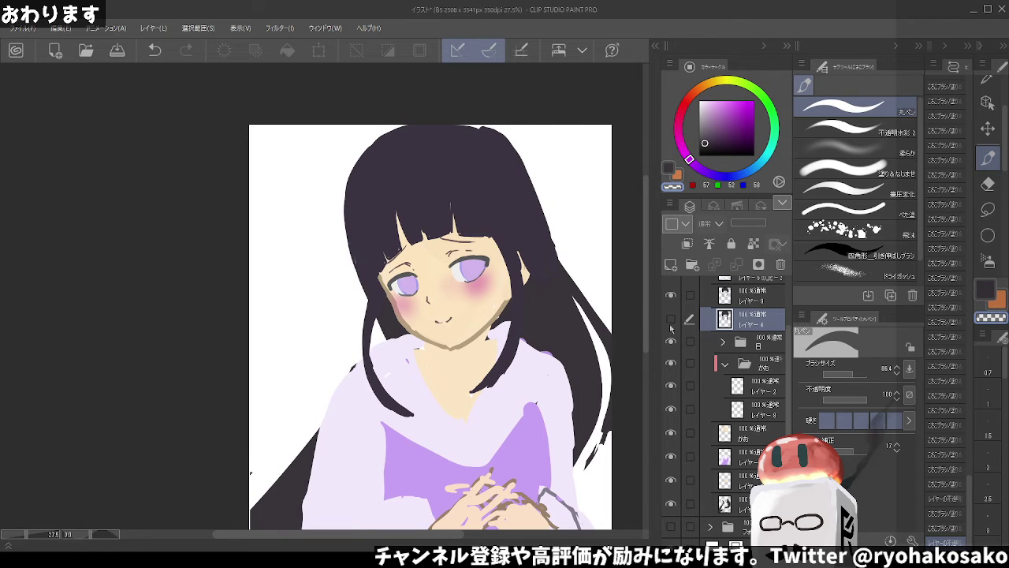
click(670, 322)
click(671, 320)
scroll(744, 389, down, 1)
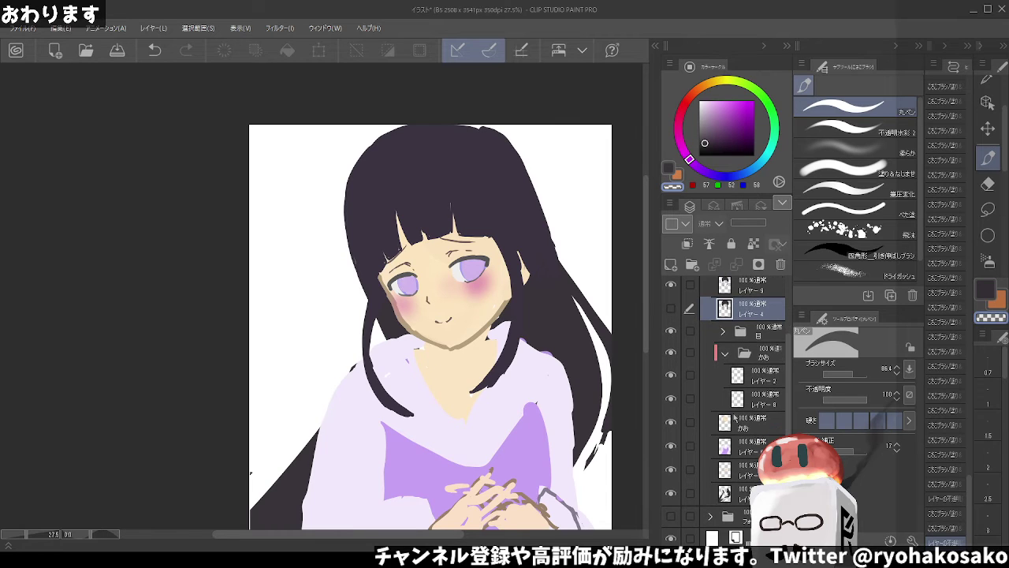
On the long back hair layer, paint dark purple over the left face edge by the cheek
click(737, 492)
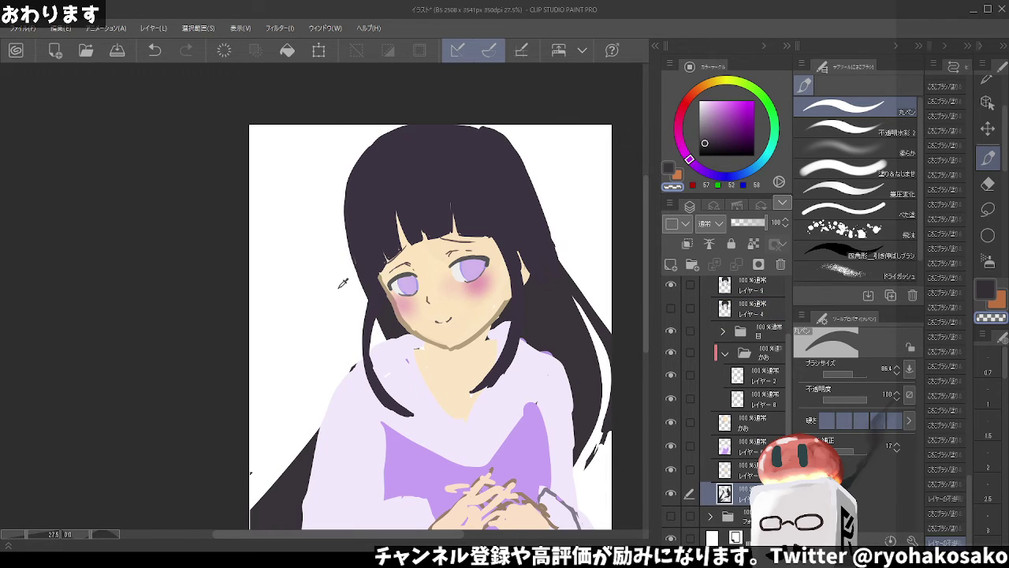
drag(343, 282, 369, 290)
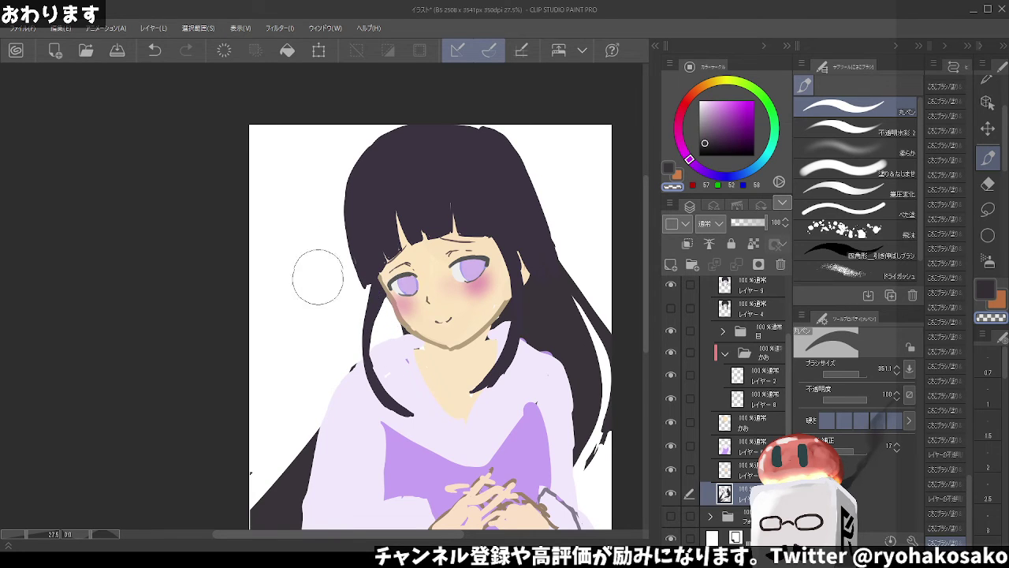
key(ctrl+z)
drag(410, 260, 376, 261)
alt+click(375, 268)
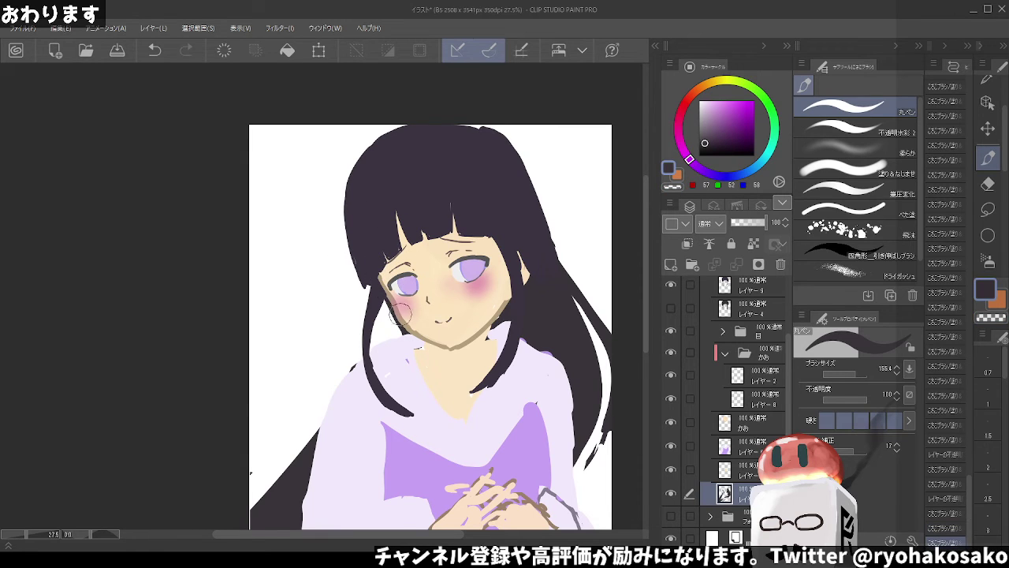
drag(377, 273, 399, 325)
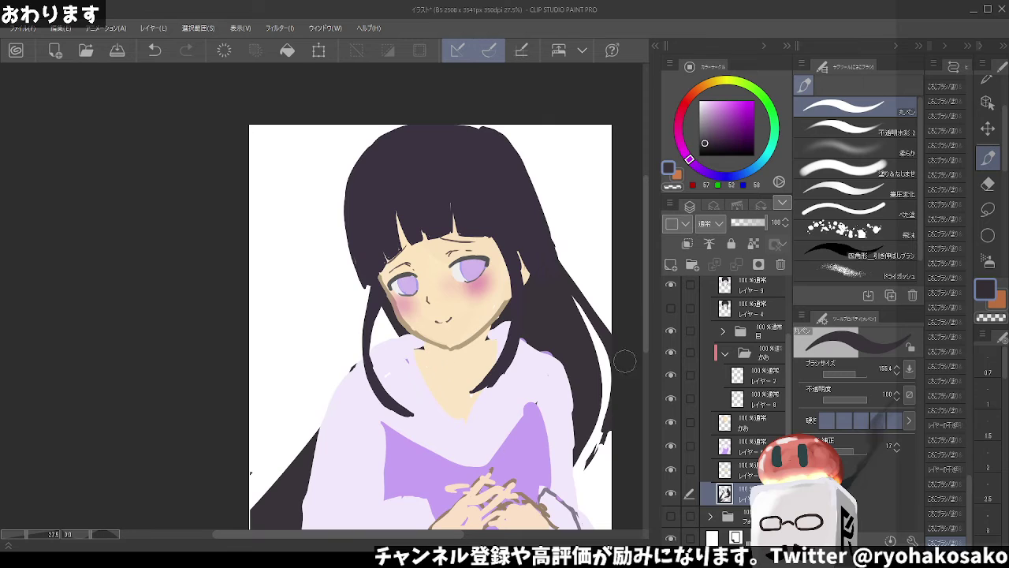
scroll(524, 351, up, 3)
scroll(737, 377, up, 3)
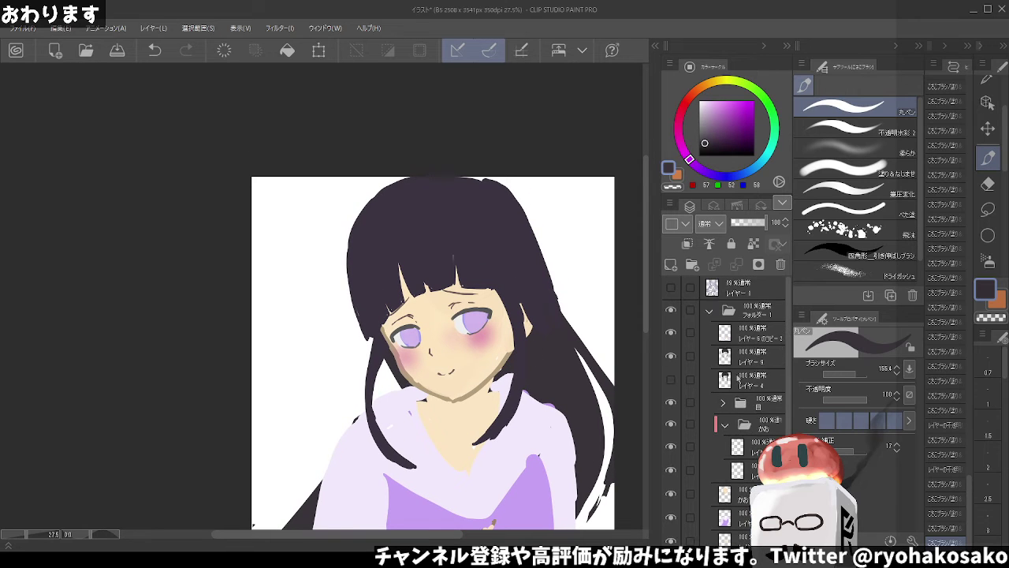
Move the hair shadow layer レイヤー4 into the bottom folder and pick a more purple dark colour
click(746, 380)
scroll(746, 380, down, 3)
drag(749, 321, 745, 533)
click(747, 339)
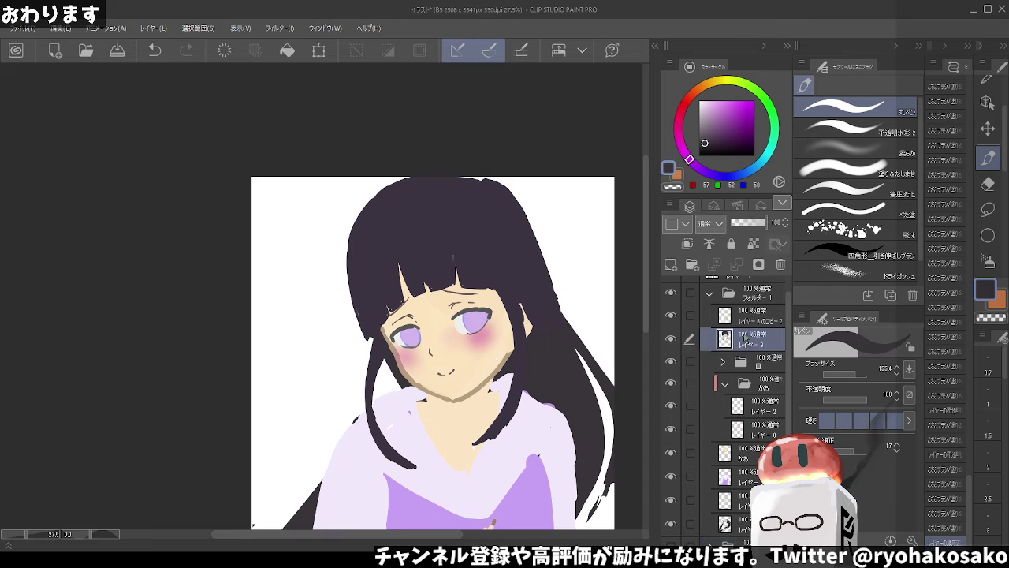
alt+click(377, 207)
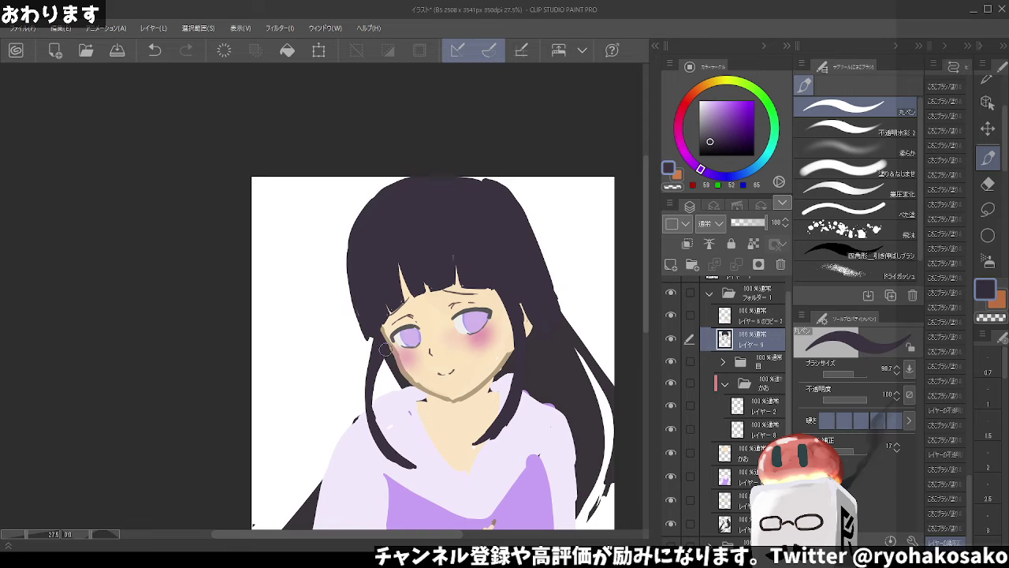
Extend the right hair strand down to the neck after discarding two left-edge strokes
drag(382, 353, 386, 426)
key(ctrl+z)
drag(377, 359, 386, 446)
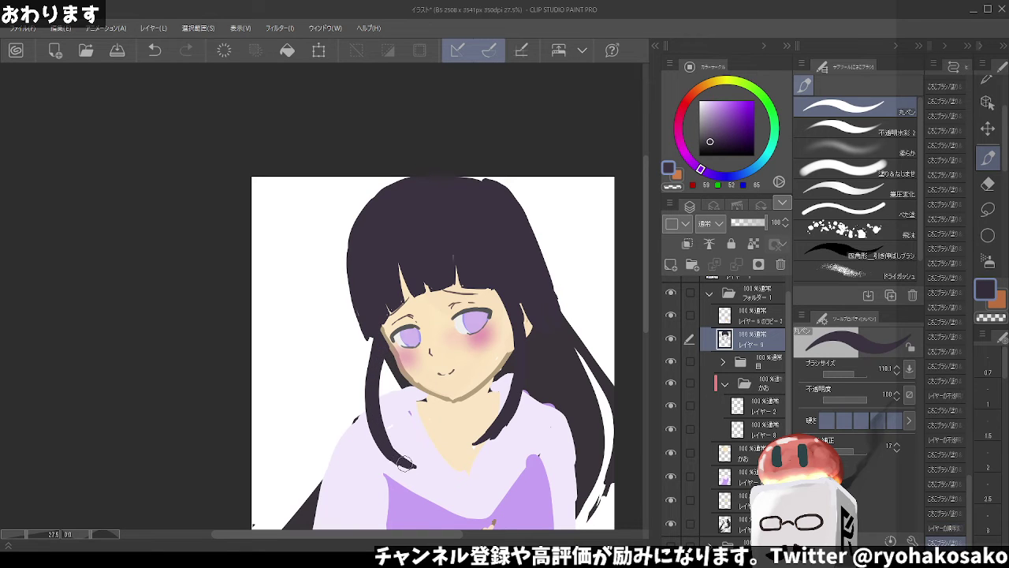
key(ctrl+z)
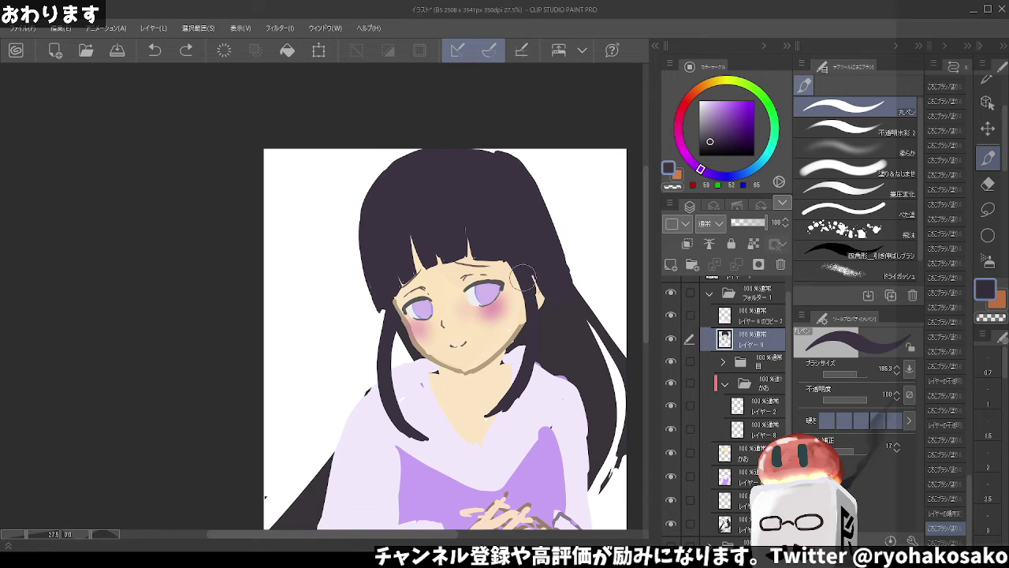
drag(525, 284, 471, 440)
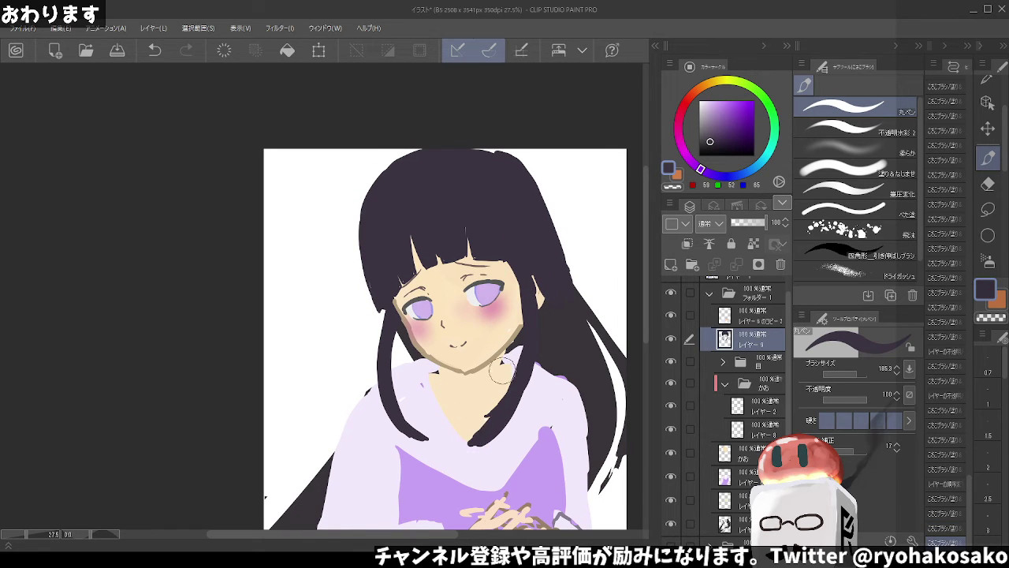
Redraw the left hair edge from the crown down past the cheek
key(c)
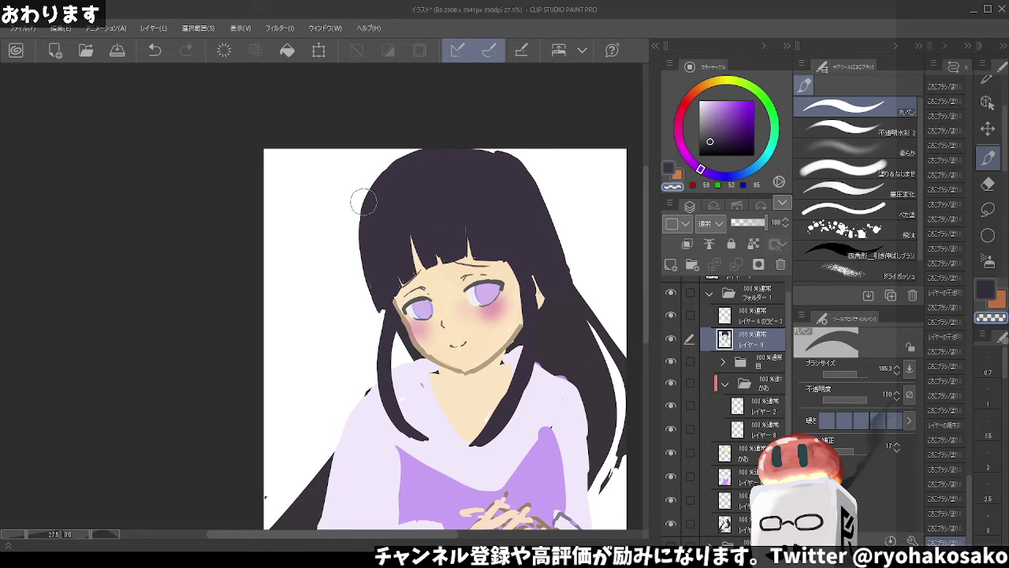
drag(404, 170, 382, 188)
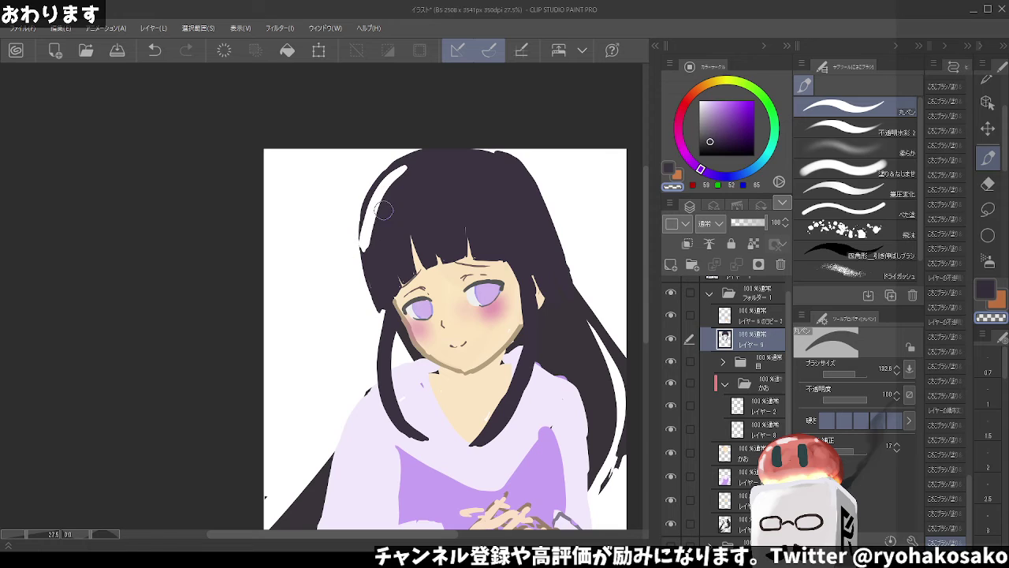
key(ctrl+z)
key(c)
drag(361, 228, 369, 309)
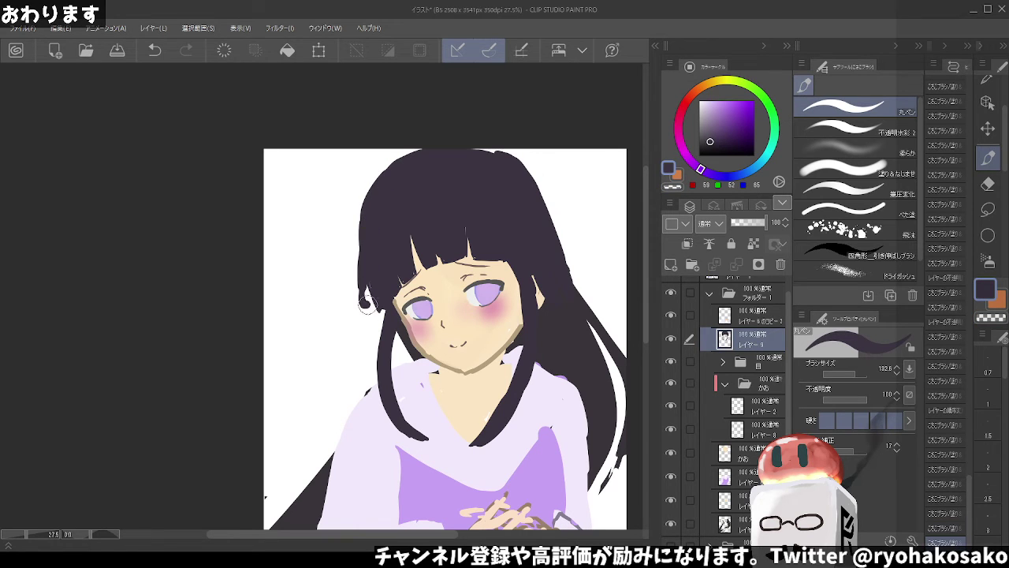
key(ctrl+z)
key(ctrl+z)
key(bracketleft)
key(bracketleft)
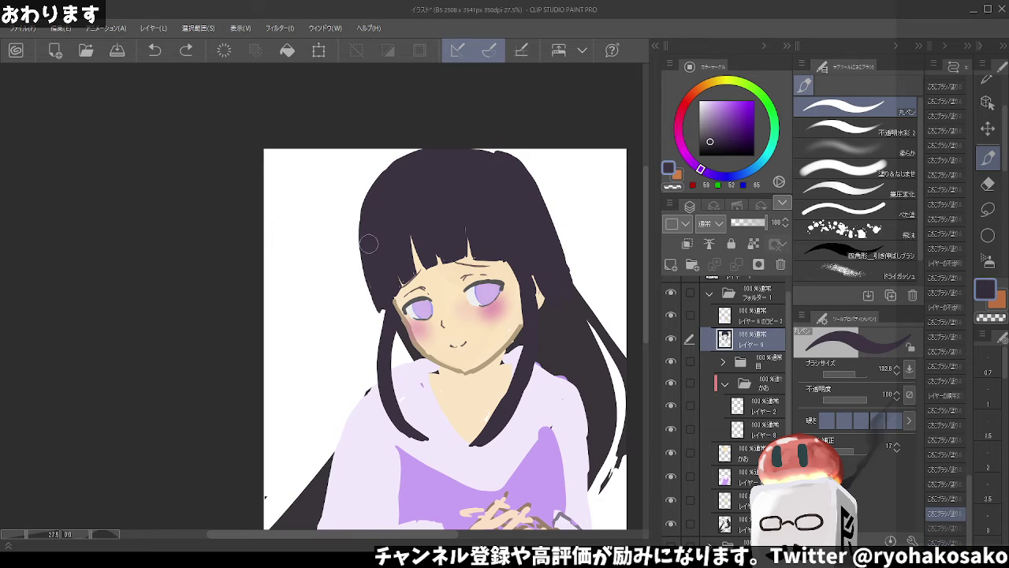
drag(384, 164, 362, 308)
key(ctrl+z)
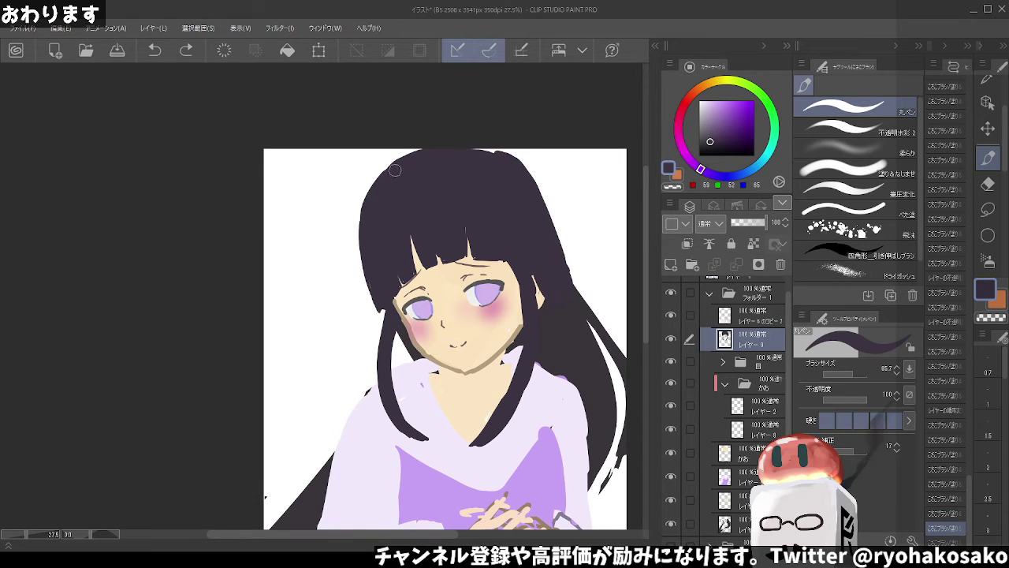
drag(366, 218, 365, 311)
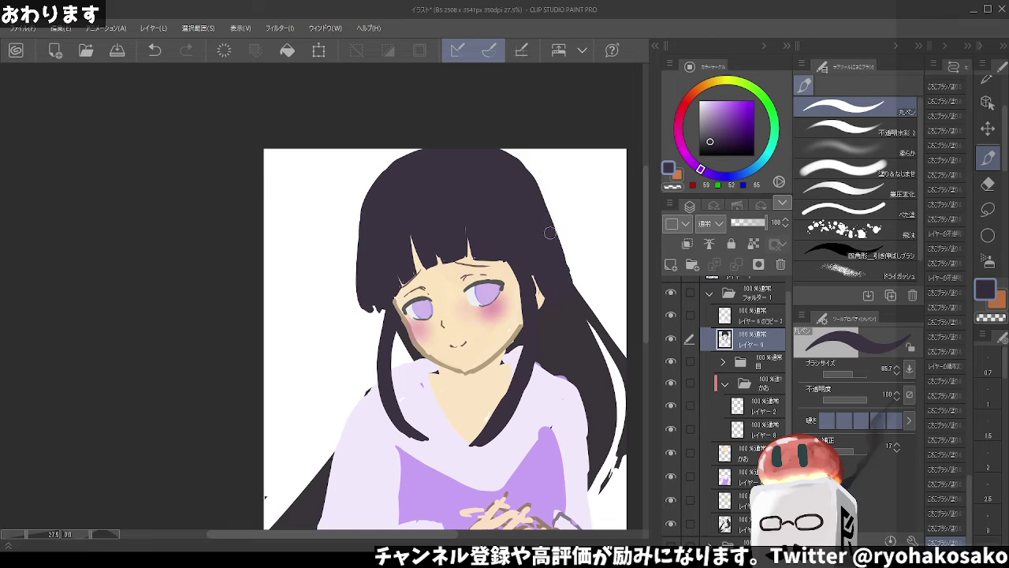
Erase the stray hair edge beside the left cheek and darken the top-left hair outline
key(c)
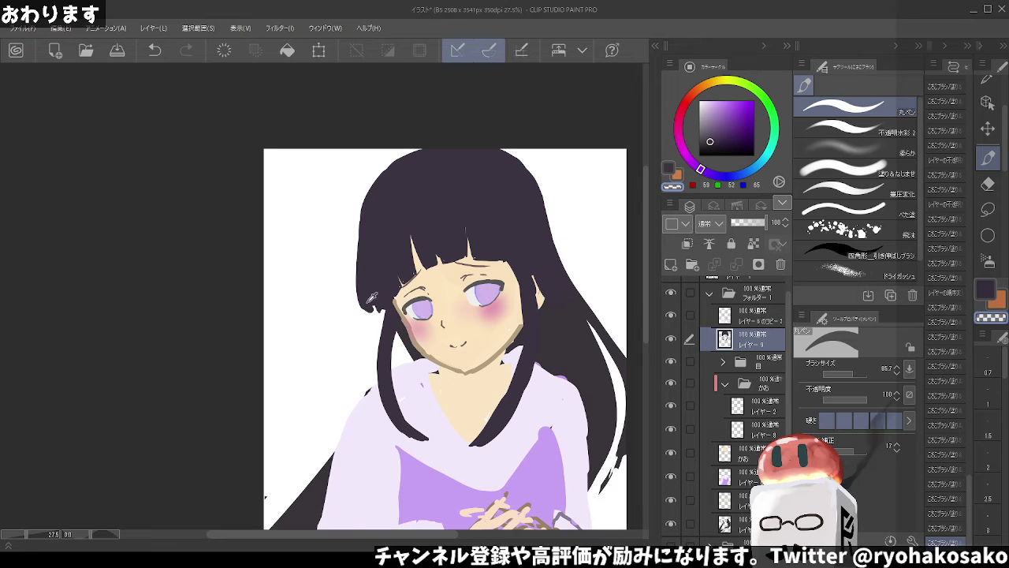
key(c)
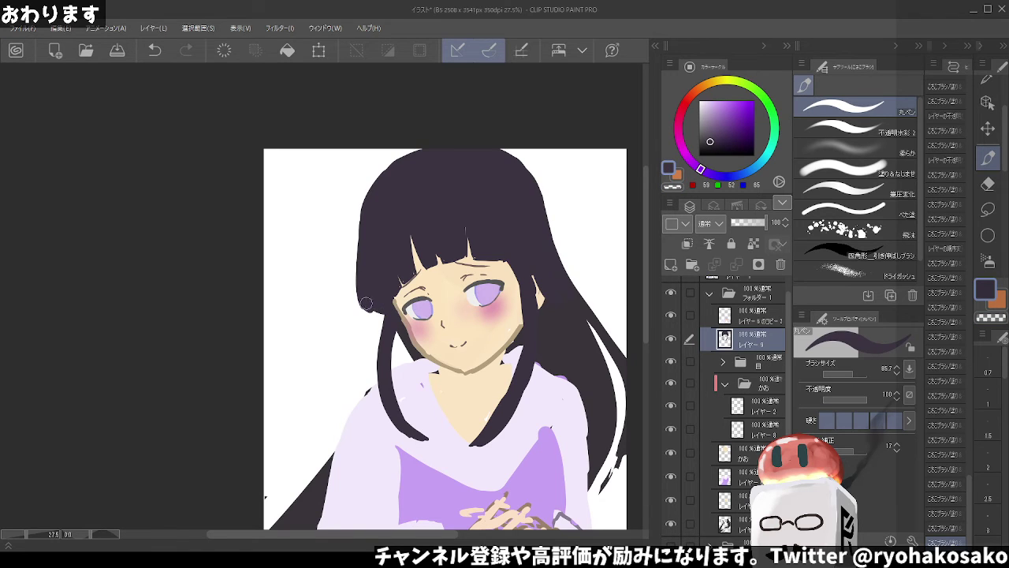
key(c)
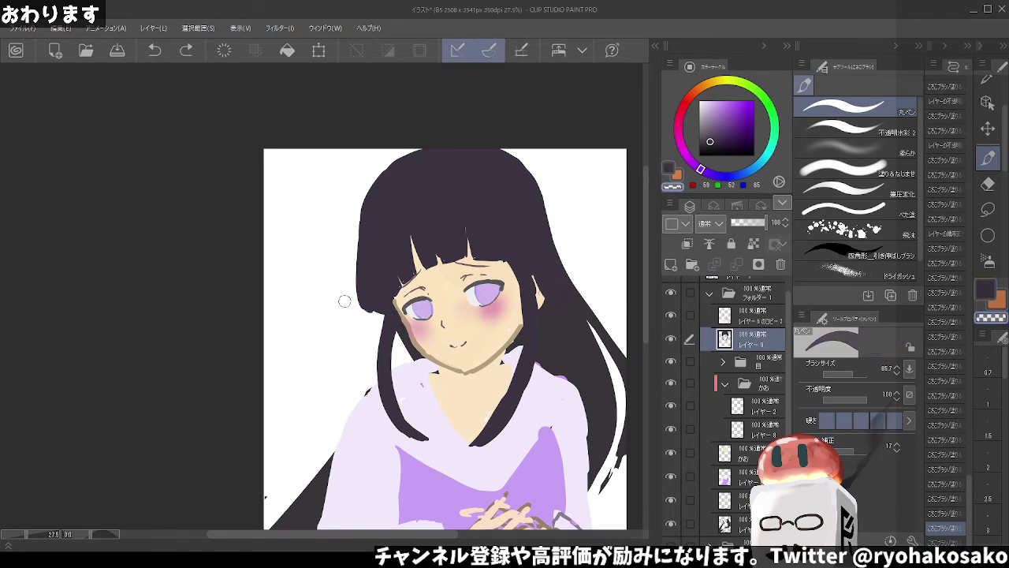
mouse_move(344, 299)
mouse_down()
mouse_move(377, 316)
mouse_move(368, 316)
mouse_up()
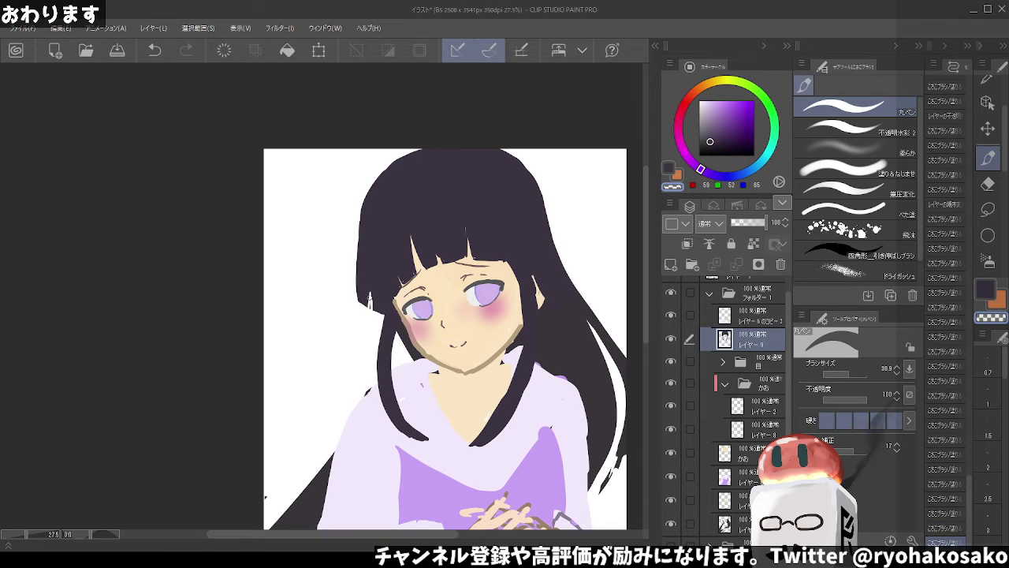
key(ctrl+z)
key(ctrl+z)
key(ctrl+y)
key(ctrl+y)
key(c)
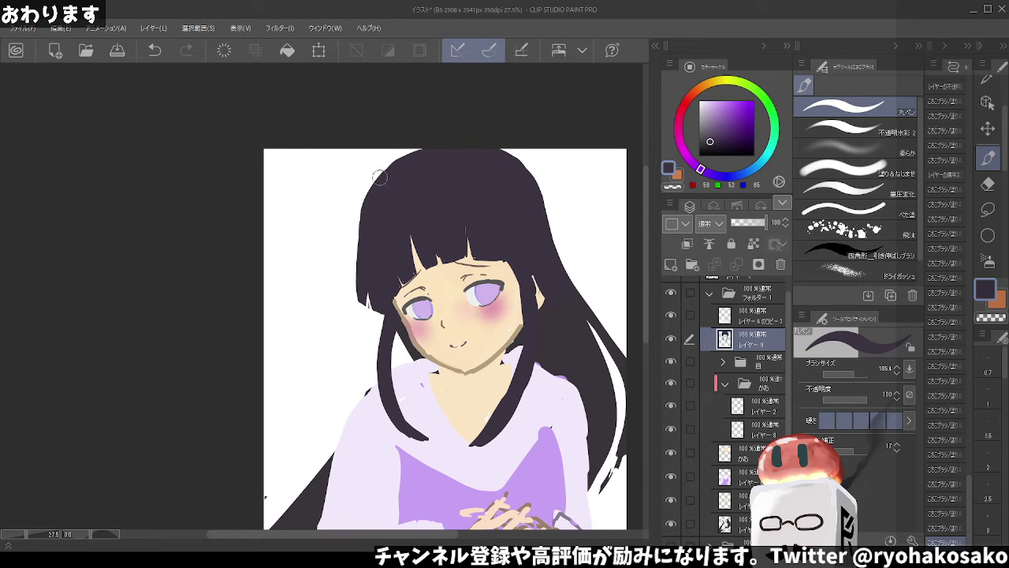
mouse_move(371, 180)
mouse_down()
mouse_move(354, 237)
mouse_move(364, 299)
mouse_move(422, 148)
mouse_up()
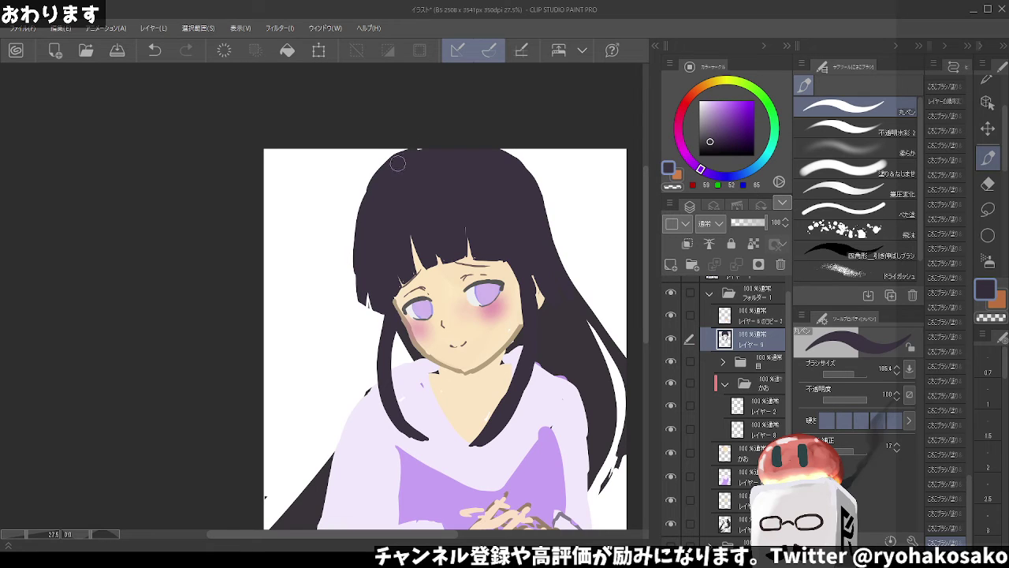
drag(371, 197, 432, 153)
key(alt)
With a lighter violet and thinner brush, paint three highlight streaks down the right of the bangs
click(711, 123)
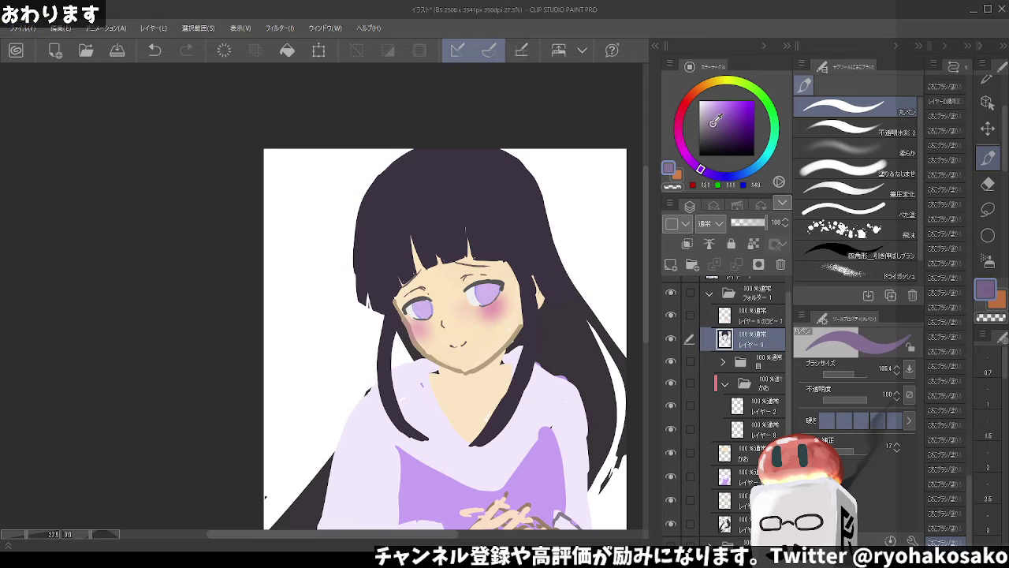
key(bracketleft)
drag(471, 243, 504, 259)
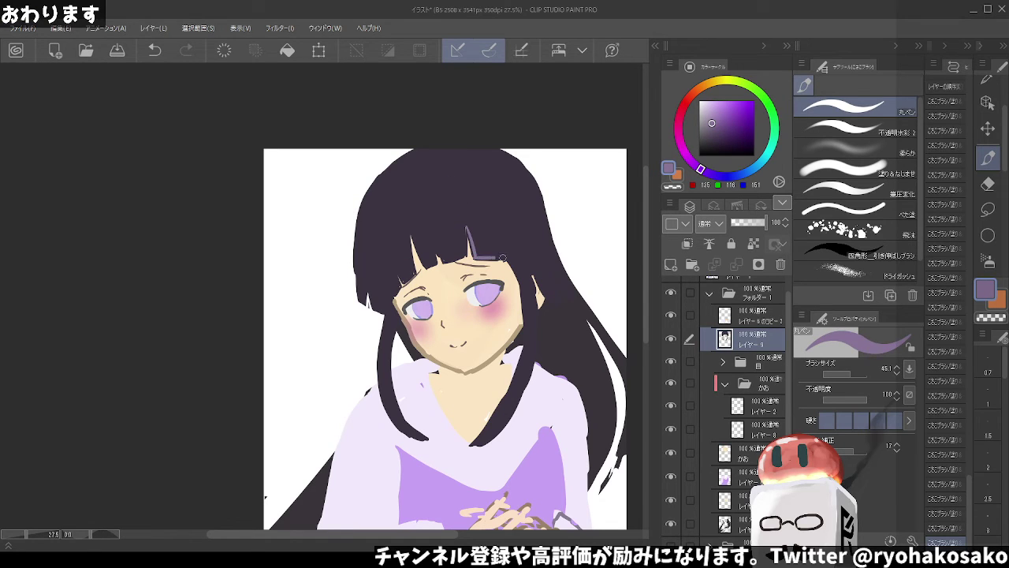
drag(506, 209, 521, 258)
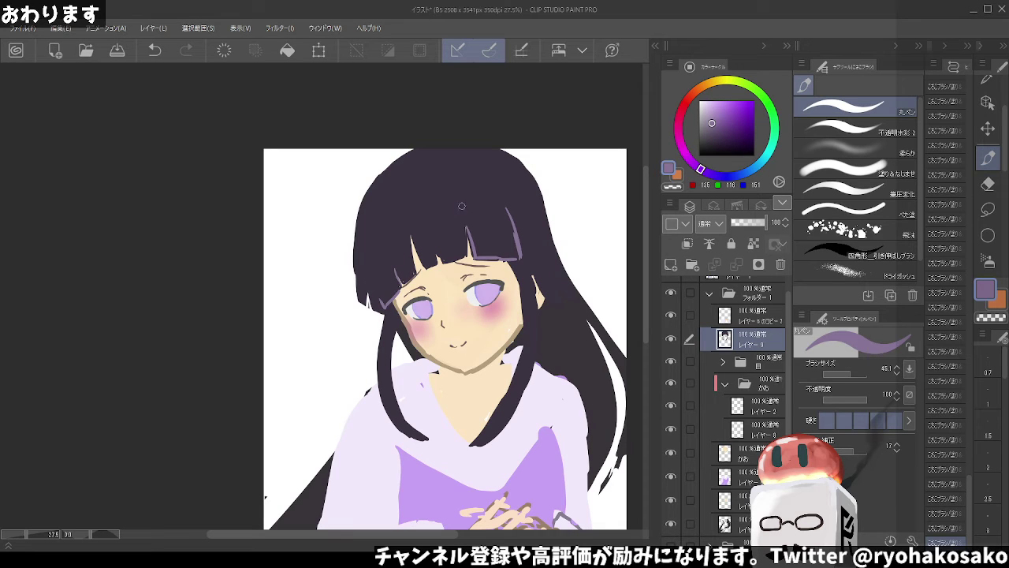
drag(501, 190, 515, 227)
scroll(509, 155, down, 1)
scroll(489, 193, down, 1)
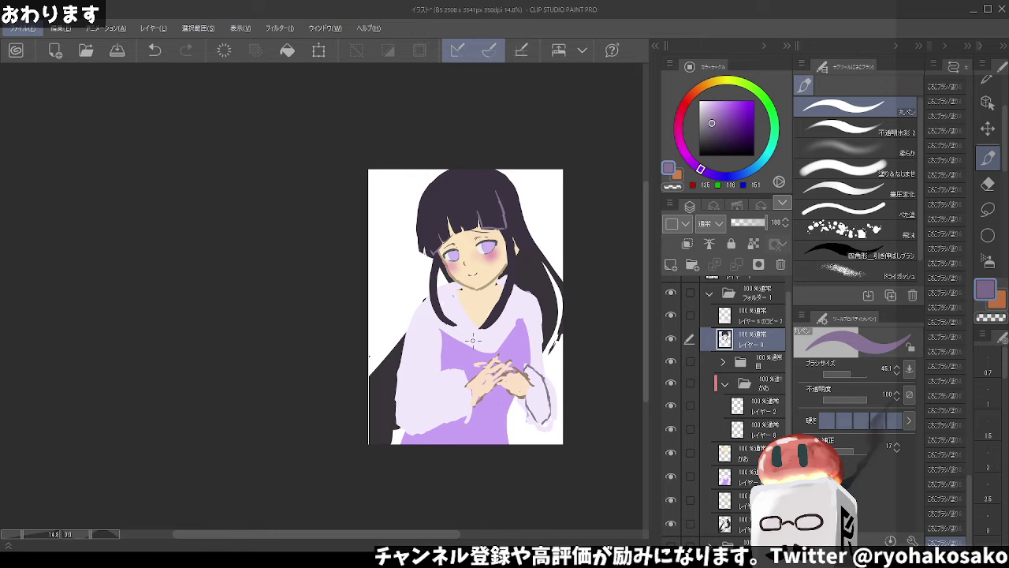
Eyedrop the dark hair colour and draw a strand beside the face down past the shoulder
scroll(473, 340, up, 2)
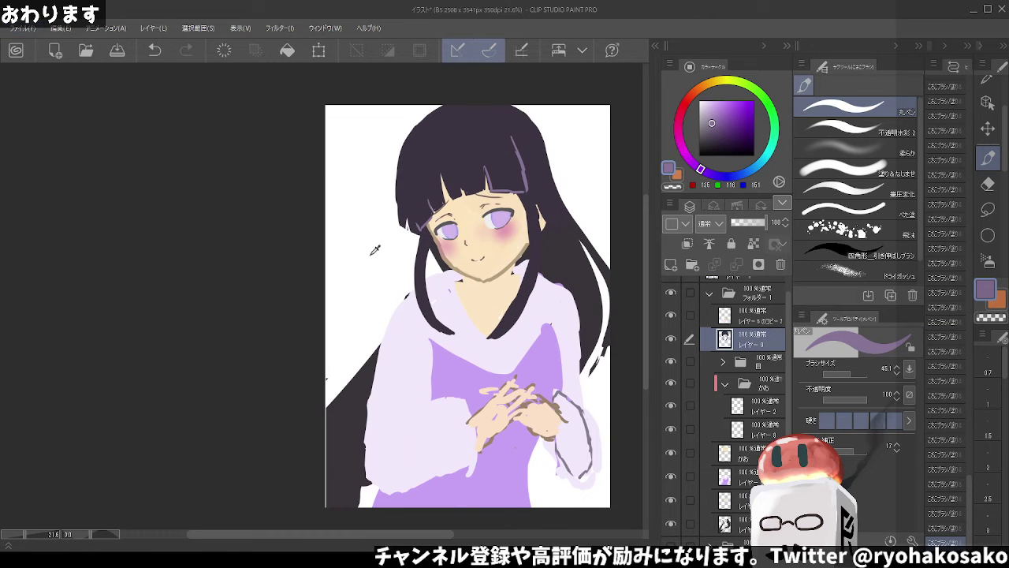
drag(387, 254, 394, 260)
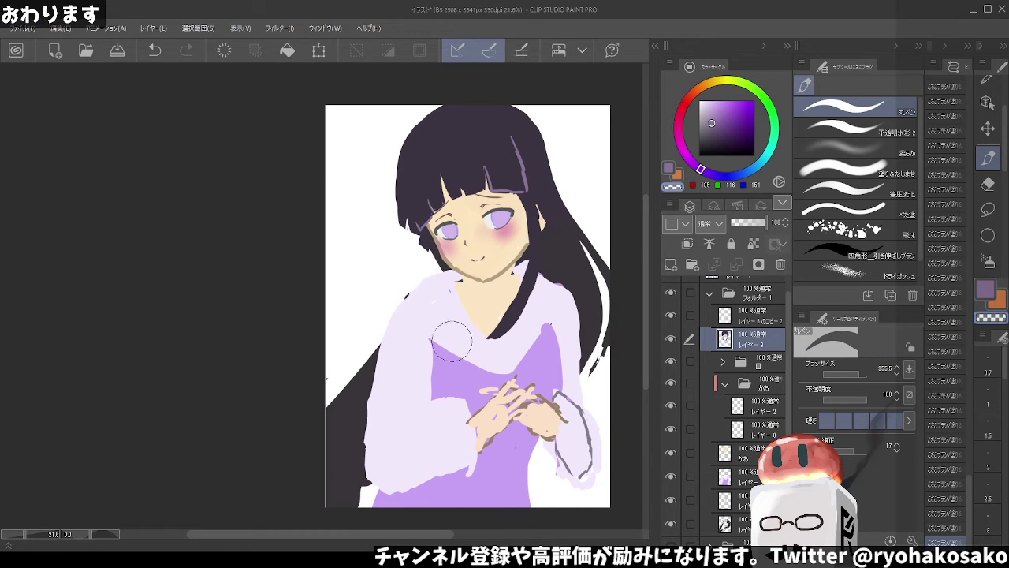
alt+click(418, 231)
mouse_move(413, 232)
mouse_down()
mouse_move(404, 233)
mouse_move(416, 283)
mouse_up()
key(ctrl+z)
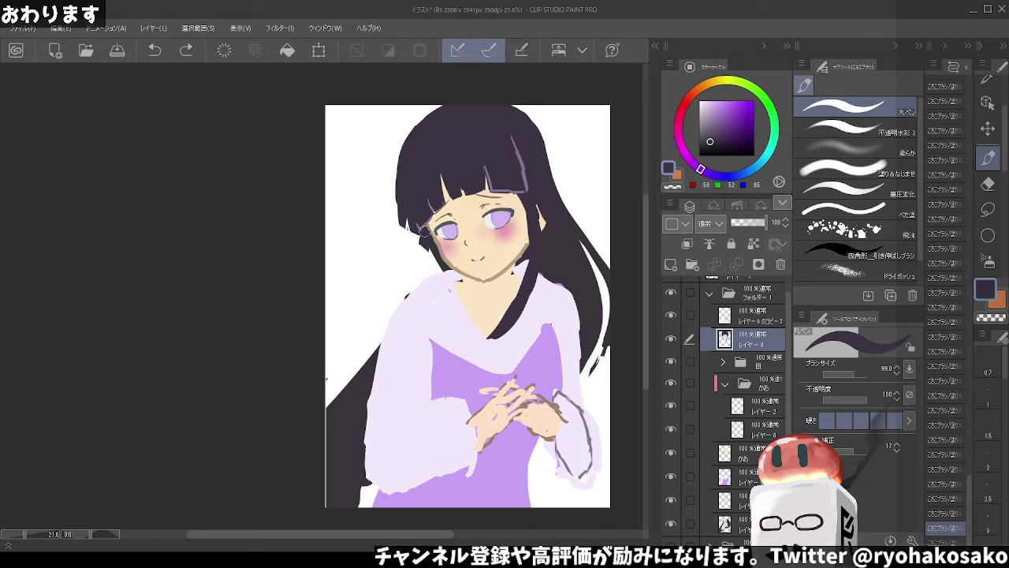
drag(423, 229, 419, 276)
key(ctrl+z)
drag(423, 230, 433, 315)
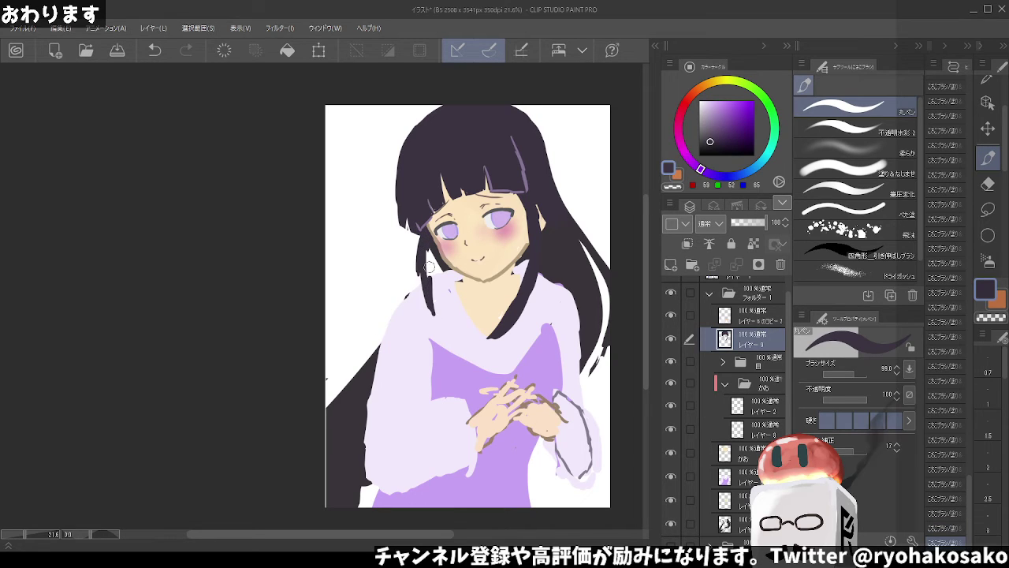
Erase the strand where it crosses the collar with transparent colour, then return to dark colour
key(c)
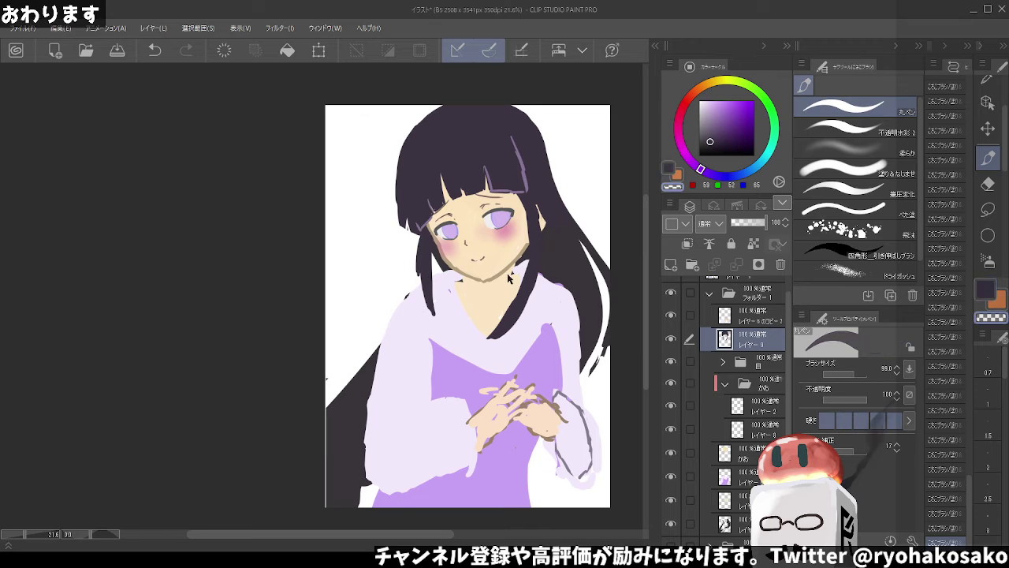
drag(522, 272, 485, 355)
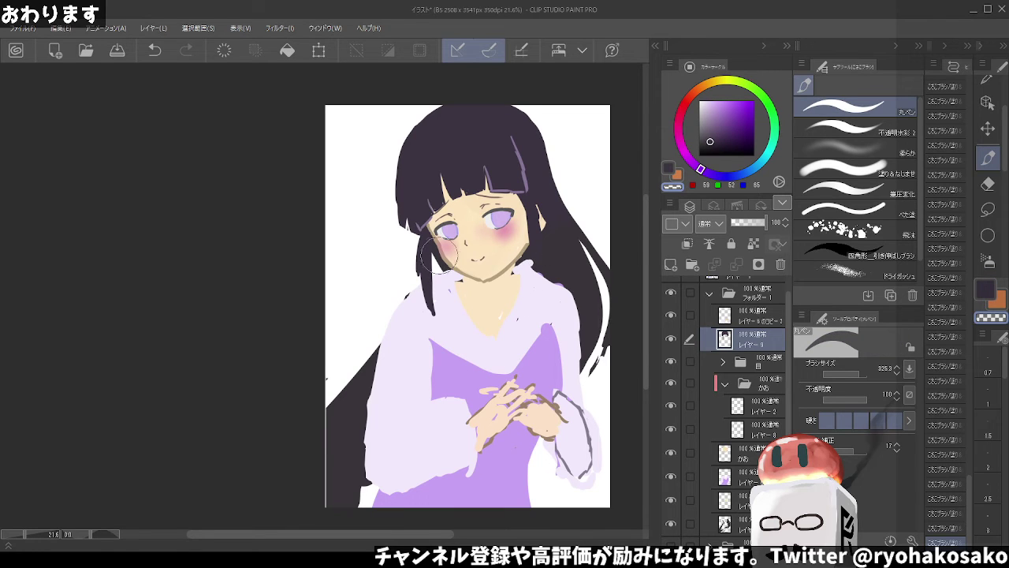
drag(457, 246, 416, 256)
key(c)
drag(523, 204, 514, 204)
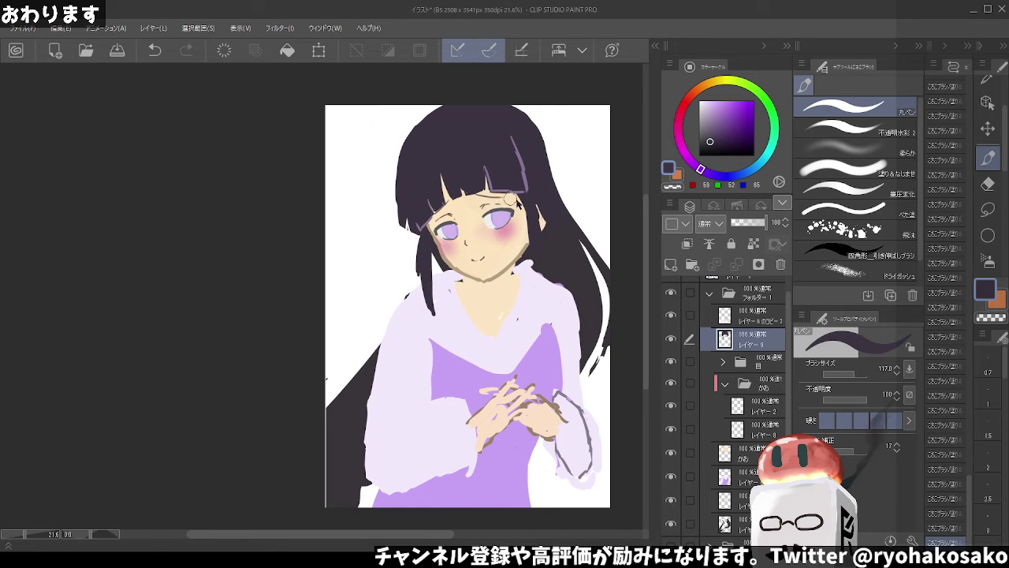
key(ctrl+z)
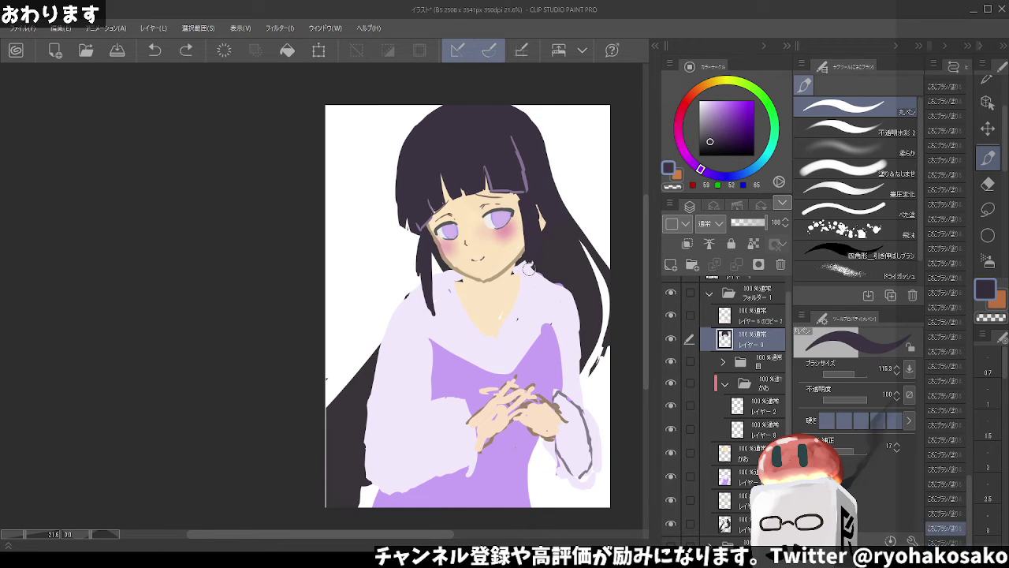
Hide the back hair and redraw the dark strand falling past the right cheek
scroll(737, 499, down, 1)
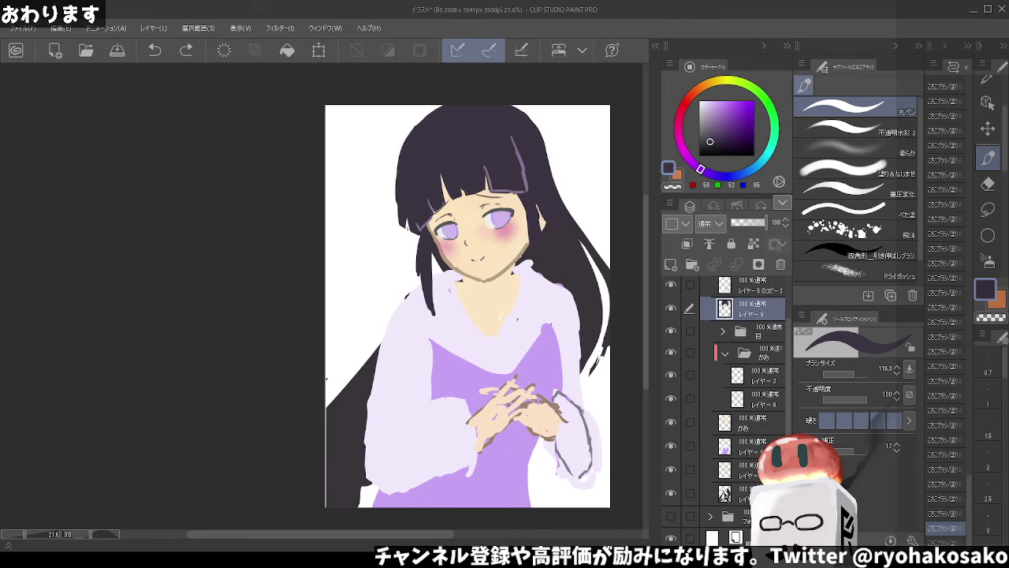
click(672, 494)
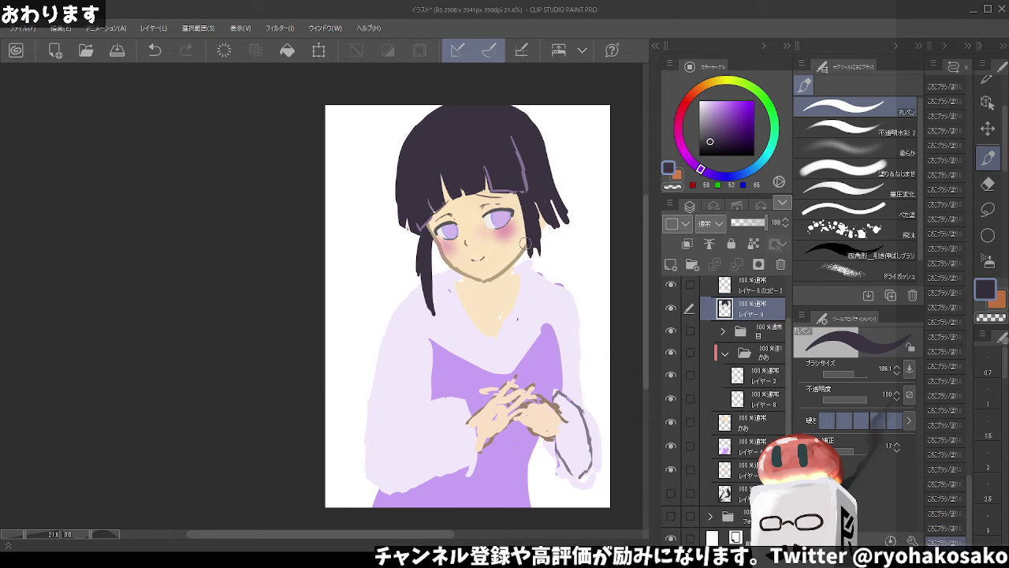
drag(529, 239, 520, 319)
key(ctrl+z)
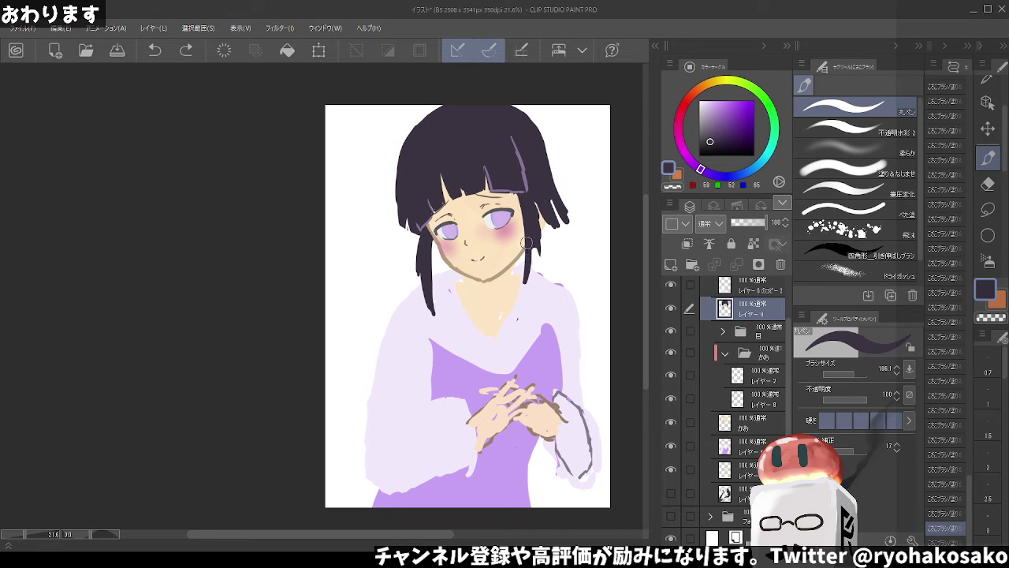
key(ctrl+z)
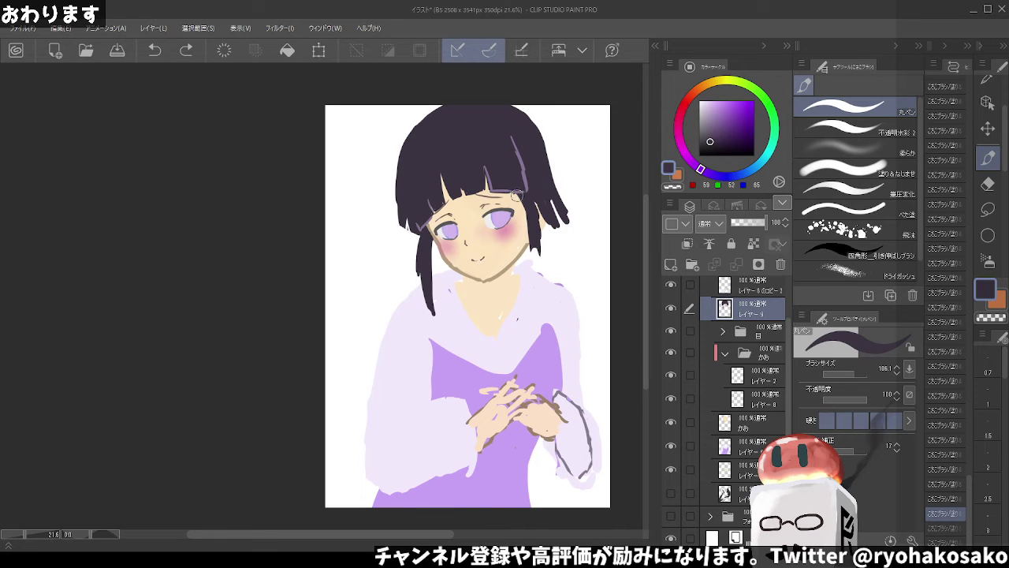
drag(517, 193, 527, 276)
drag(533, 239, 525, 307)
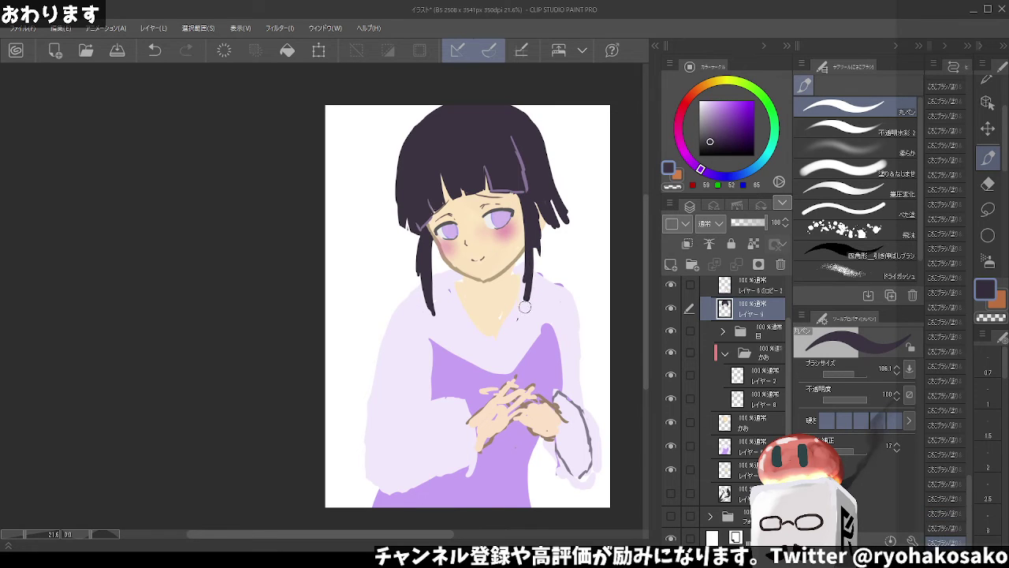
drag(536, 226, 532, 277)
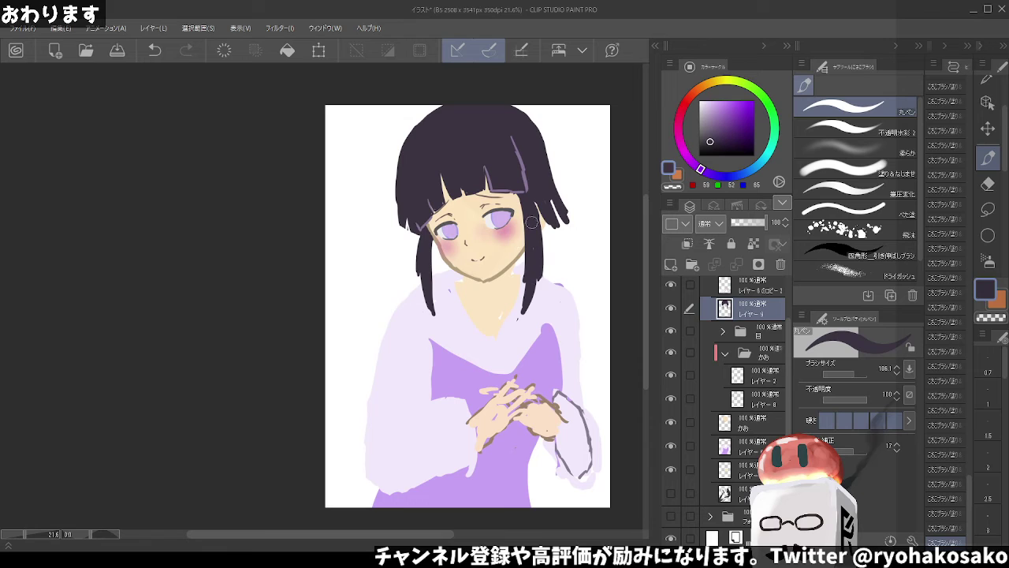
key(ctrl+z)
drag(530, 202, 526, 254)
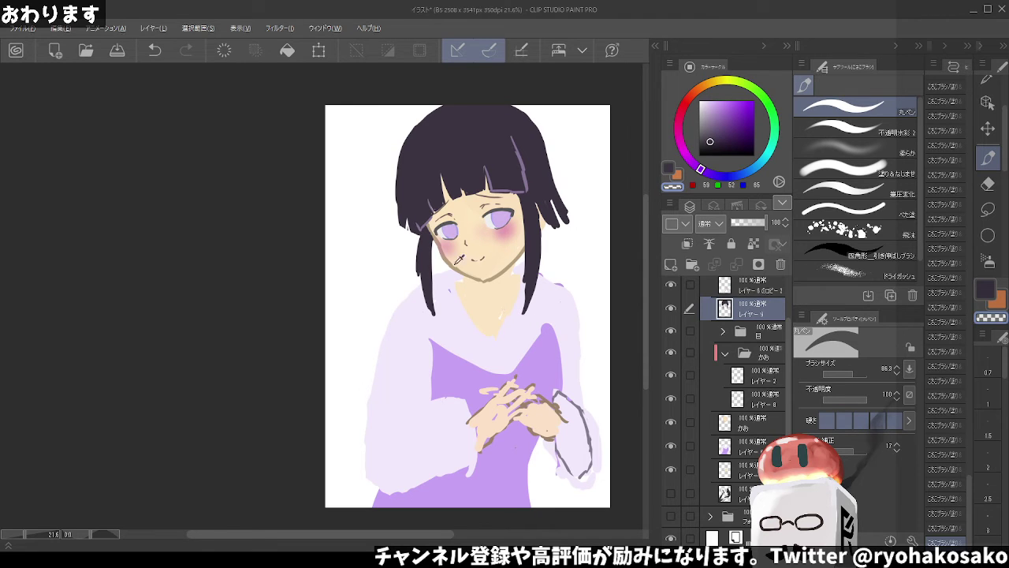
Show the long back-hair layer again and select it
key(alt)
click(673, 493)
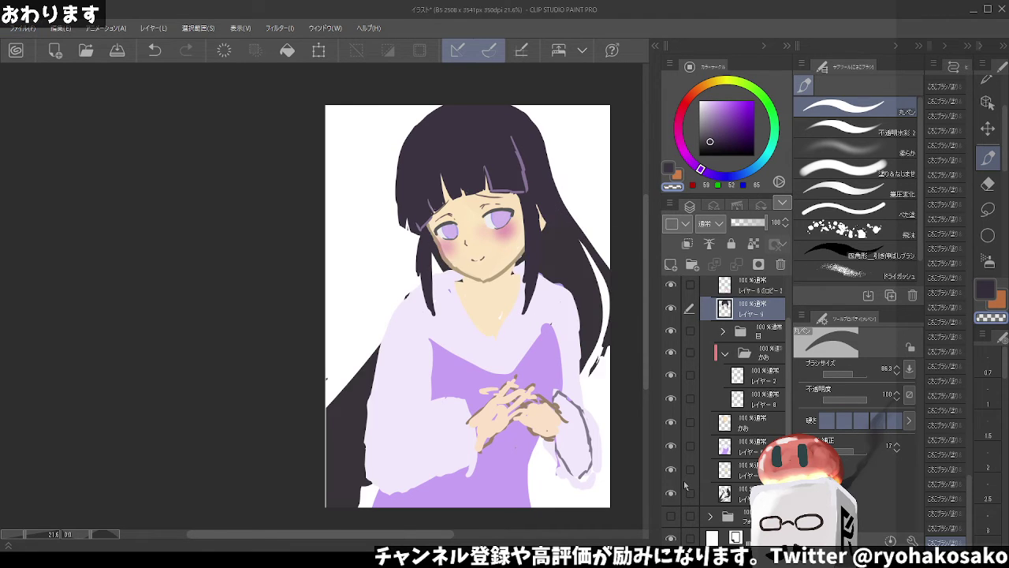
click(737, 494)
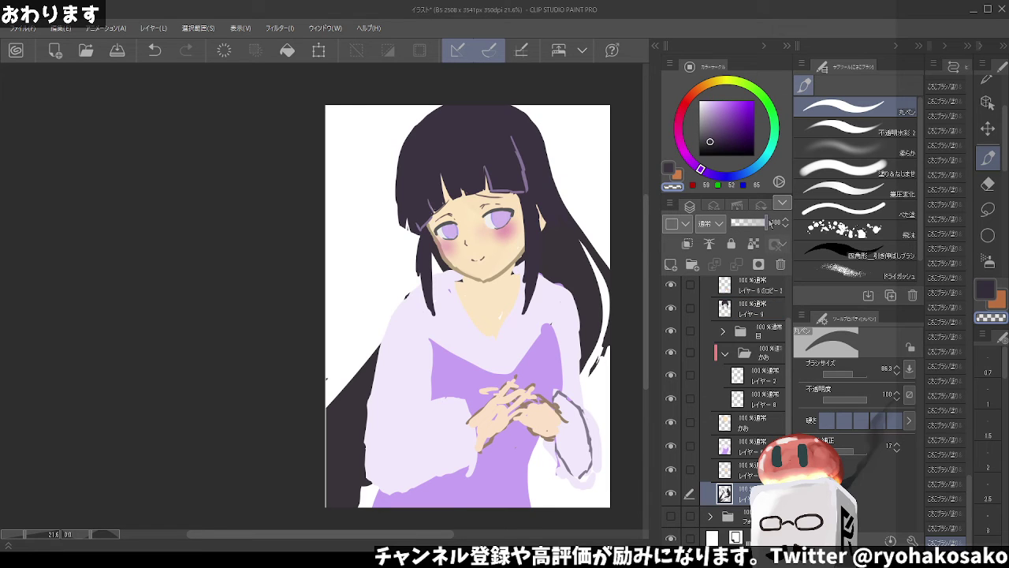
Lower the back-hair layer opacity to 78 so it turns semi-transparent grey
drag(770, 223, 758, 225)
key(alt)
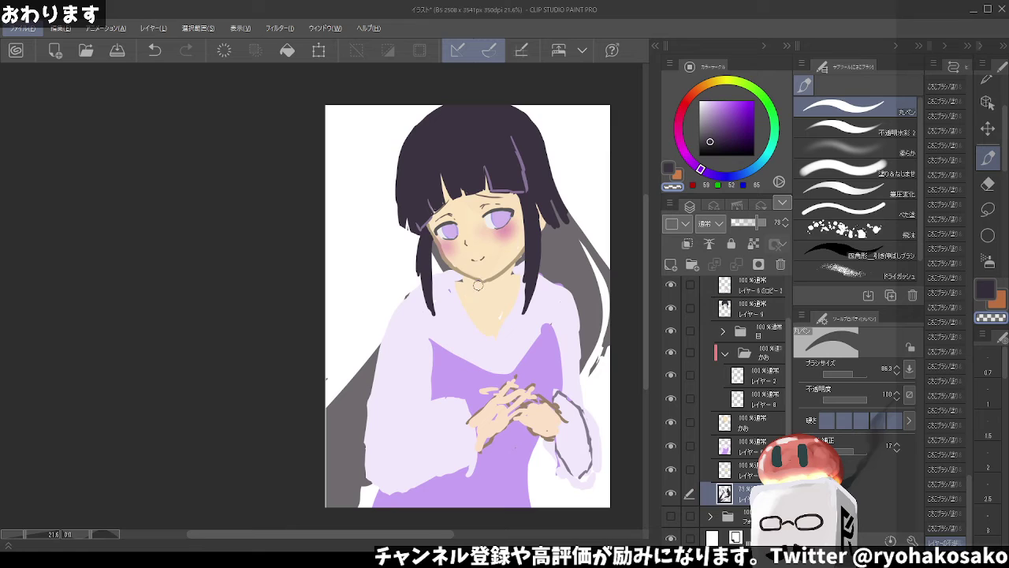
drag(553, 243, 551, 216)
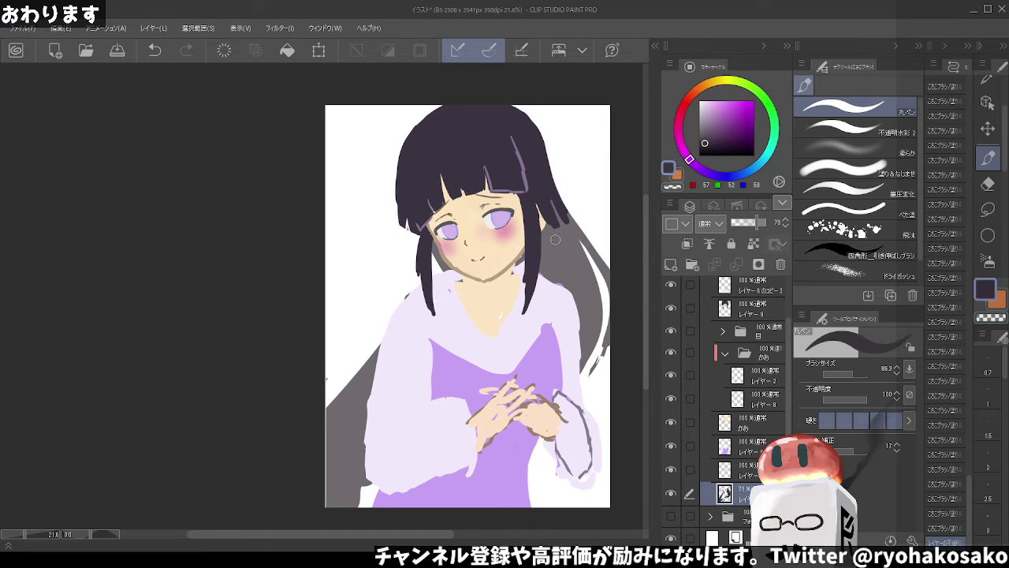
key(ctrl+z)
On Layer 9, erase the ragged right edge of the front hair with transparent colour
click(725, 305)
key(c)
mouse_move(554, 229)
mouse_down()
mouse_move(552, 193)
mouse_move(551, 214)
mouse_up()
key(ctrl+z)
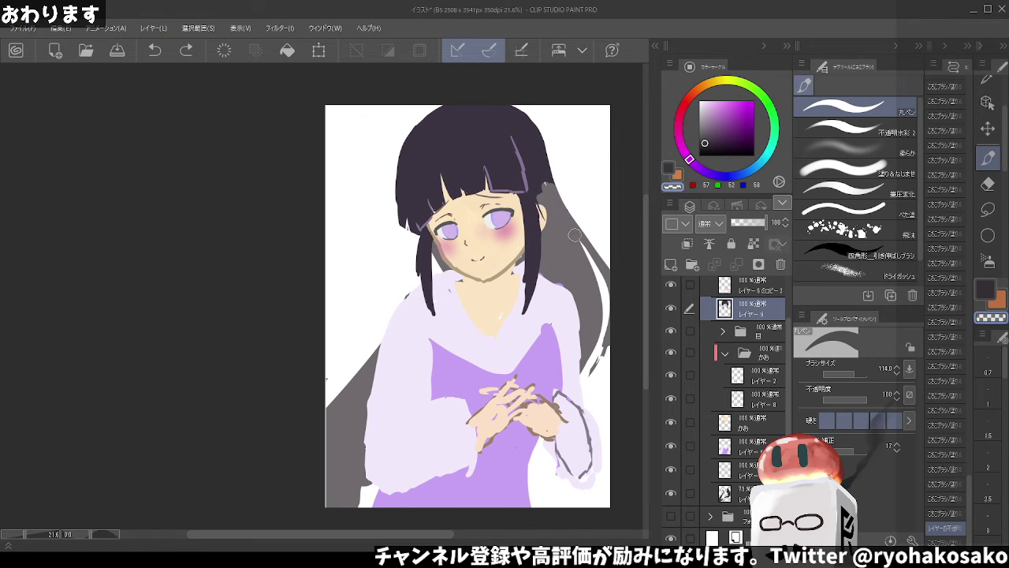
mouse_move(551, 221)
mouse_down()
mouse_move(546, 194)
mouse_move(544, 221)
mouse_up()
key(c)
key(c)
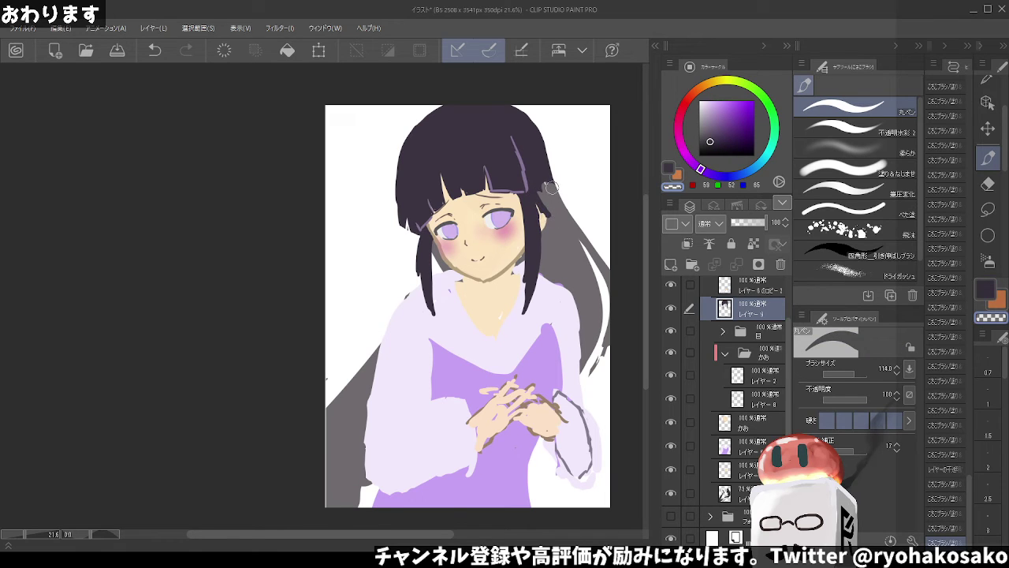
Eyedrop the light purple and draw a highlight stroke down the hair's right strand
alt+click(524, 151)
key(bracketleft)
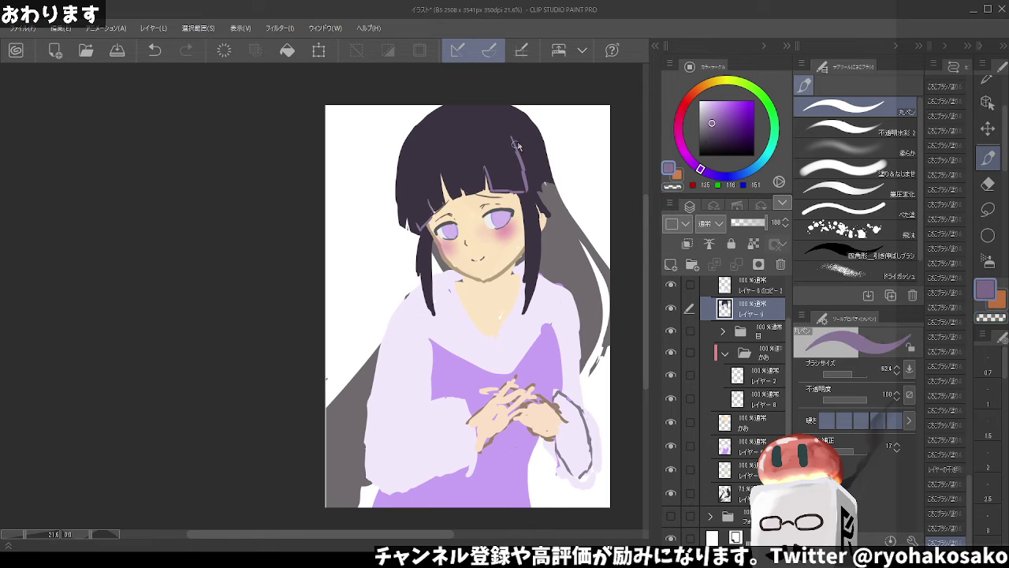
drag(503, 119, 525, 167)
key(ctrl+z)
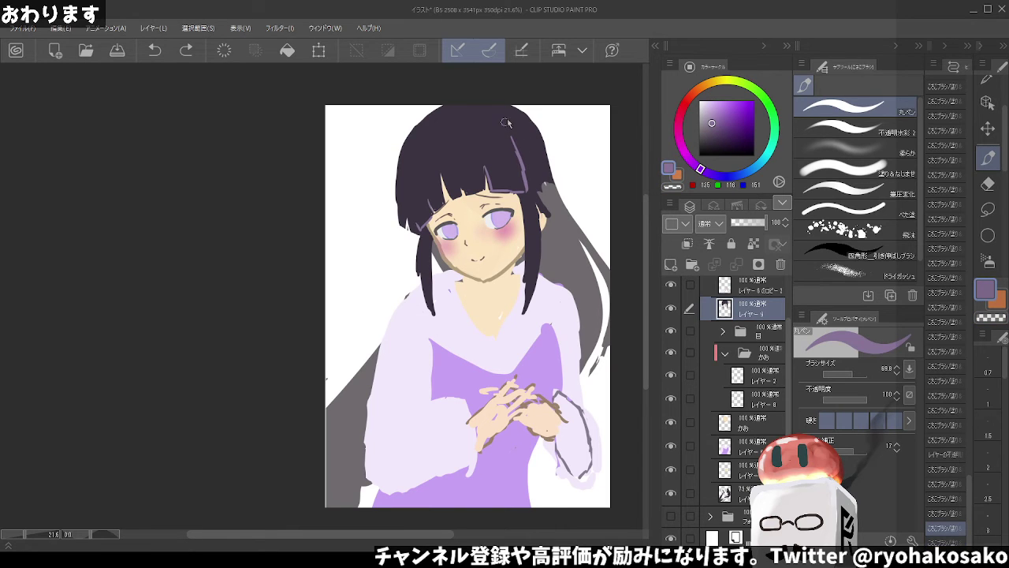
mouse_move(501, 113)
mouse_down()
mouse_move(535, 183)
mouse_move(544, 234)
mouse_up()
drag(536, 181, 542, 241)
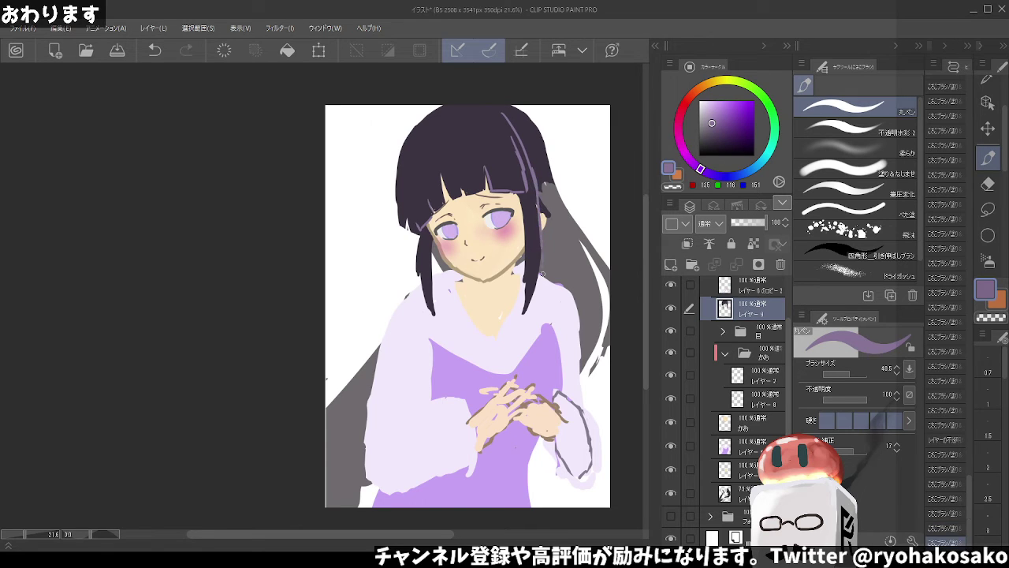
key(ctrl+z)
drag(532, 169, 539, 271)
key(ctrl+z)
drag(531, 171, 539, 252)
Touch up the hair's right edge in dark purple and restore the back-hair layer to 100% opacity
alt+click(535, 229)
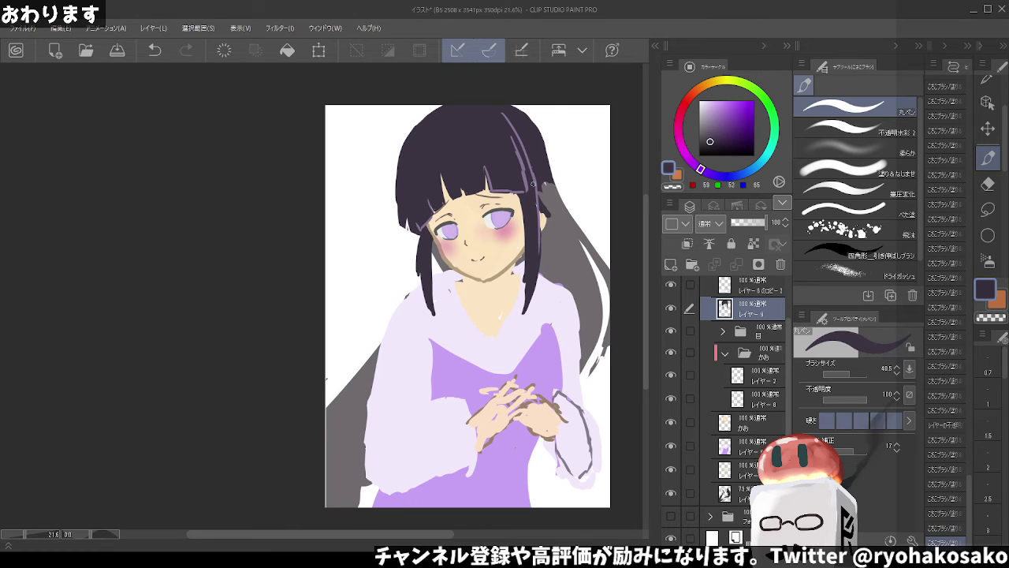
drag(530, 180, 531, 285)
alt+click(530, 193)
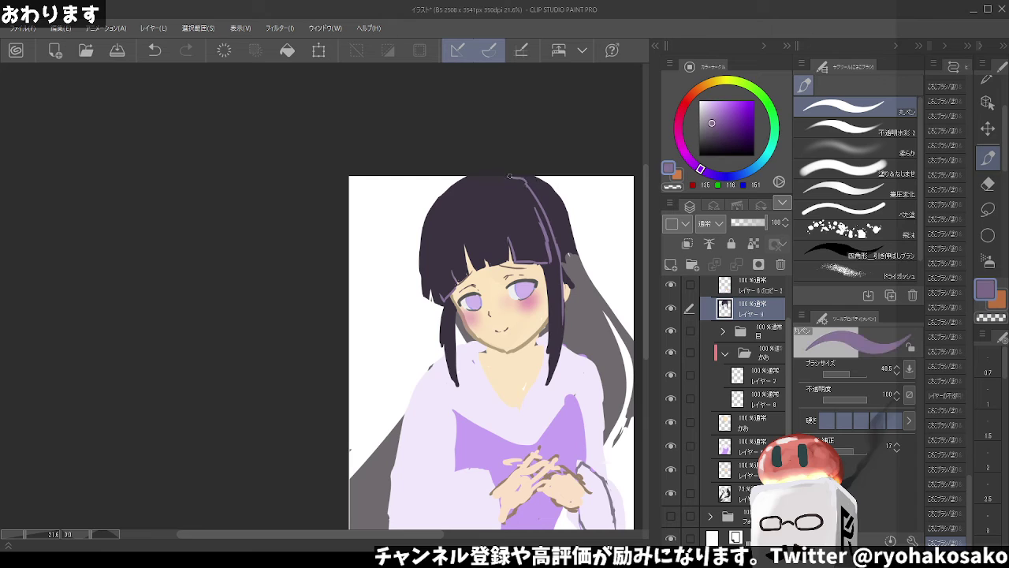
key(ctrl+z)
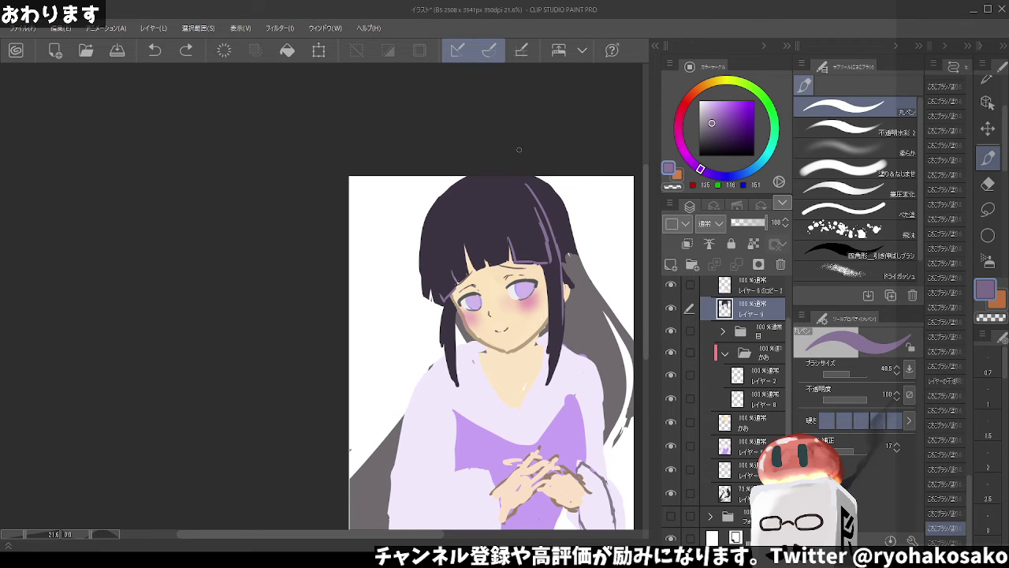
key(alt)
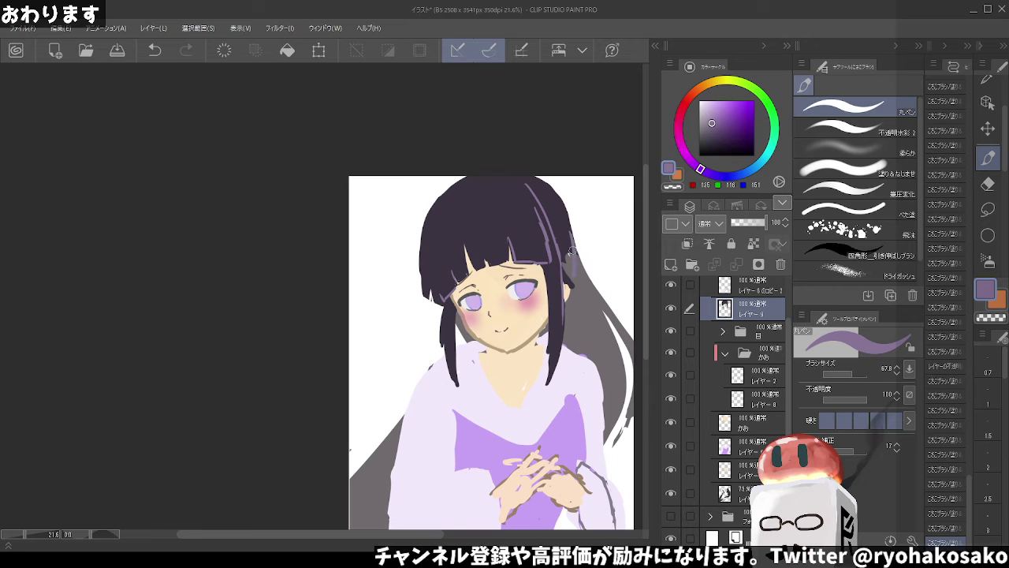
alt+click(571, 230)
drag(571, 230, 567, 263)
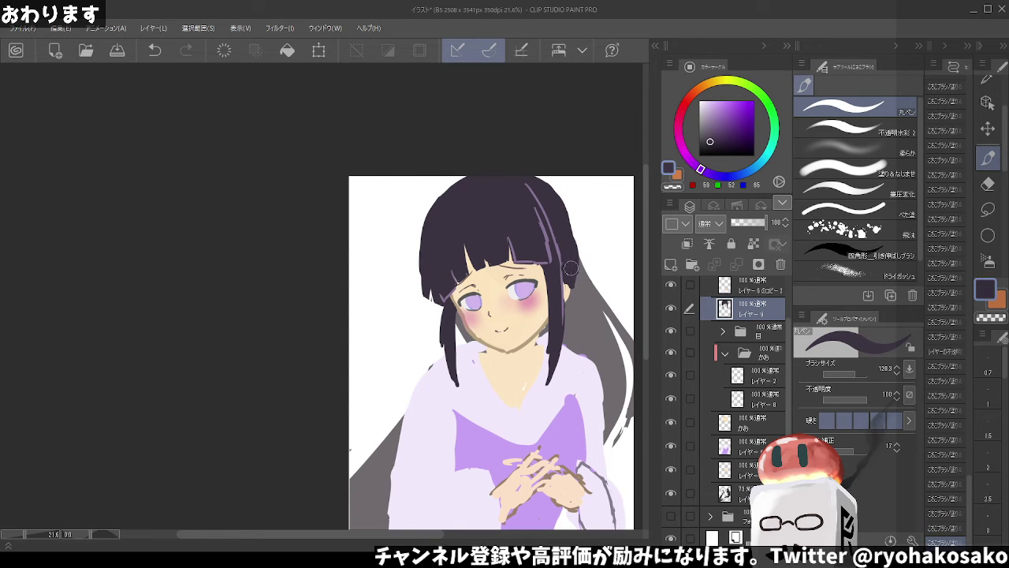
drag(569, 265, 568, 272)
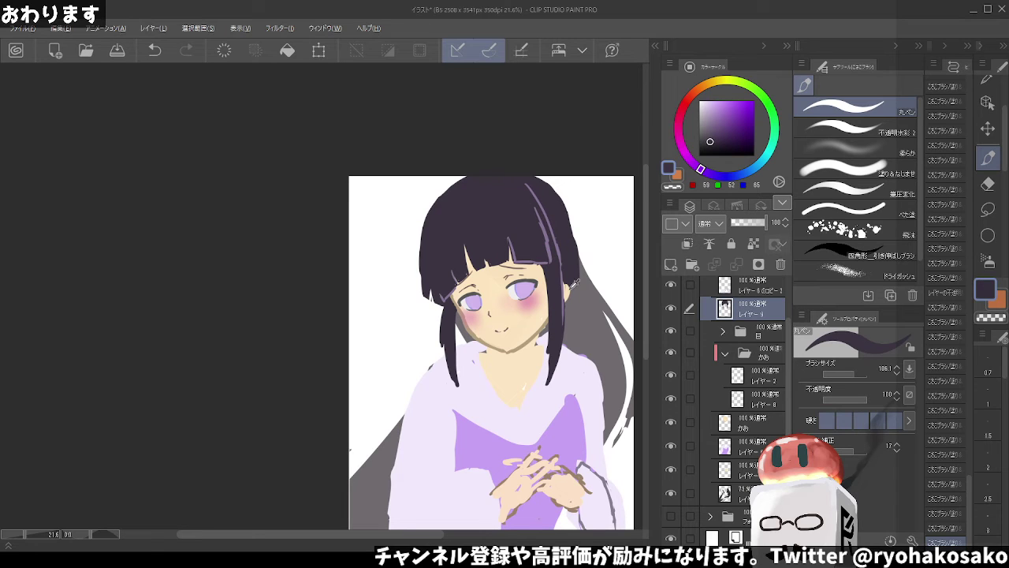
key(c)
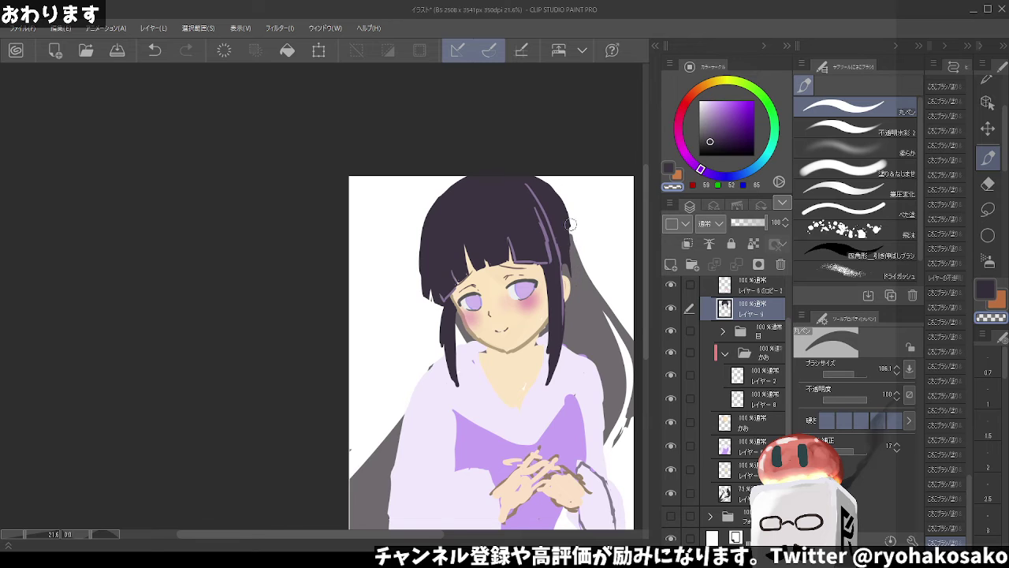
key(c)
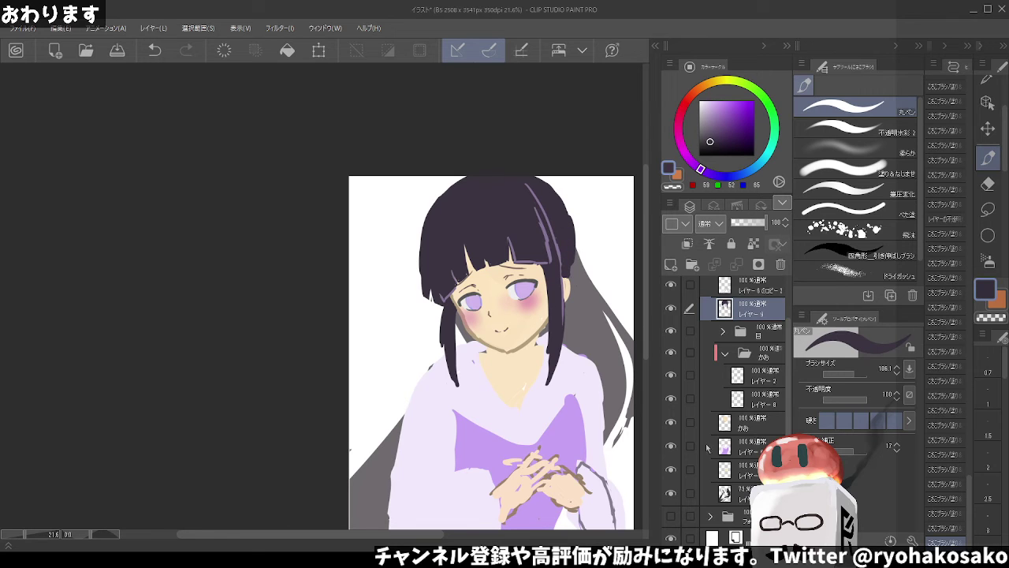
click(702, 496)
drag(759, 231, 768, 229)
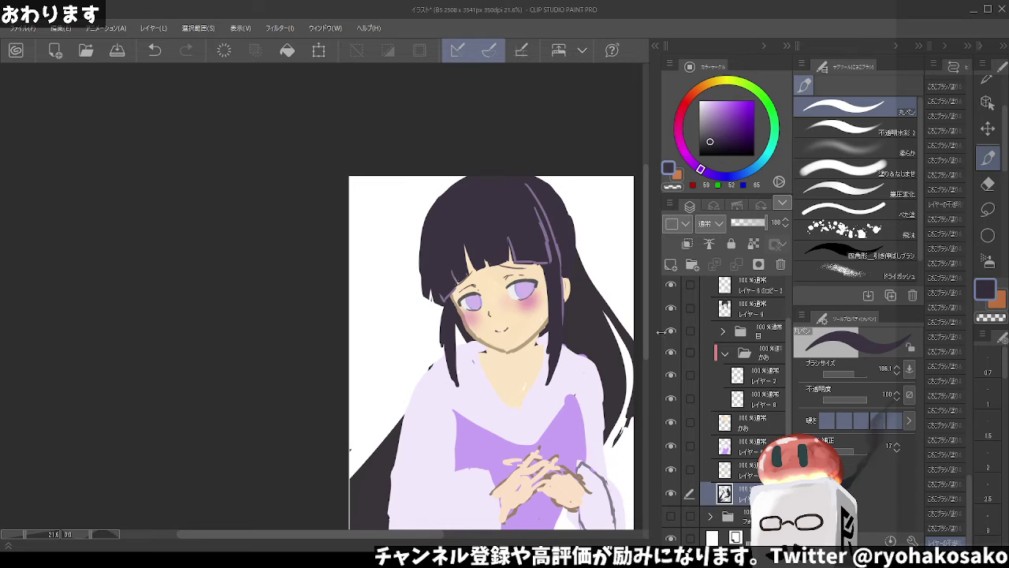
Select the 目 eyes folder, bring the whole figure into view, and pick the freehand lasso
scroll(520, 276, down, 1)
scroll(520, 276, down, 1)
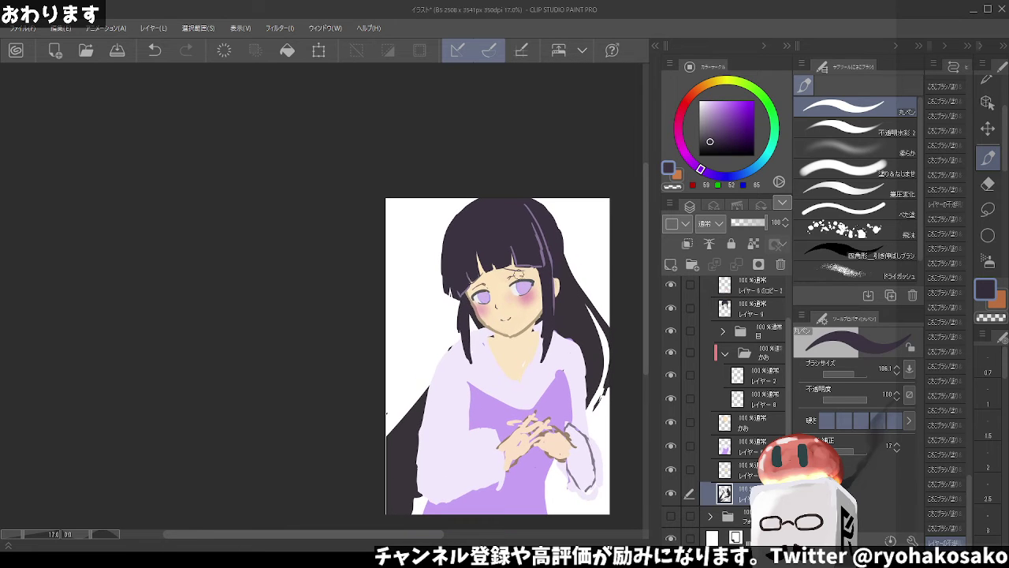
scroll(519, 273, up, 1)
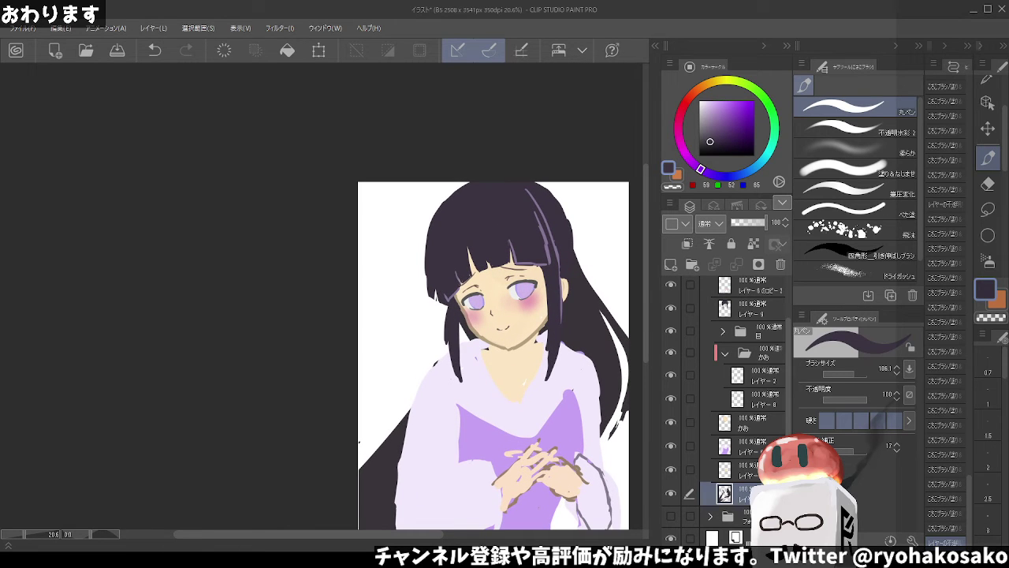
scroll(549, 281, up, 1)
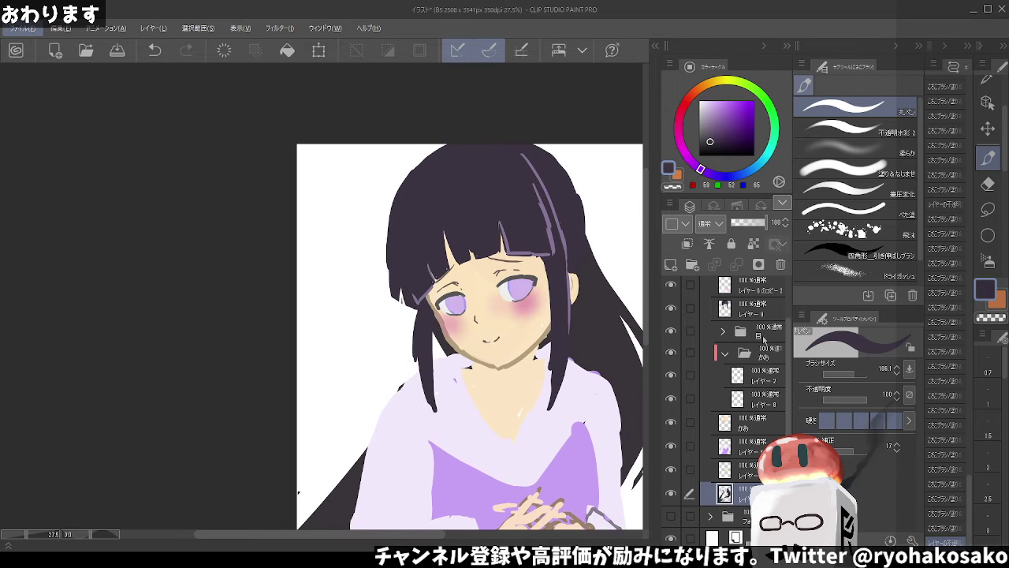
click(753, 331)
scroll(118, 208, down, 1)
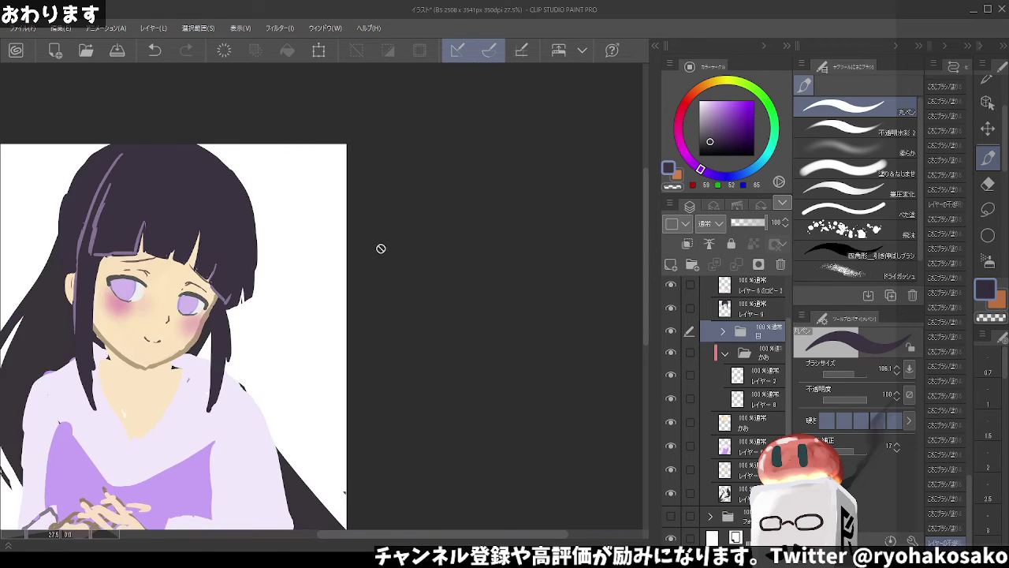
drag(403, 289, 639, 239)
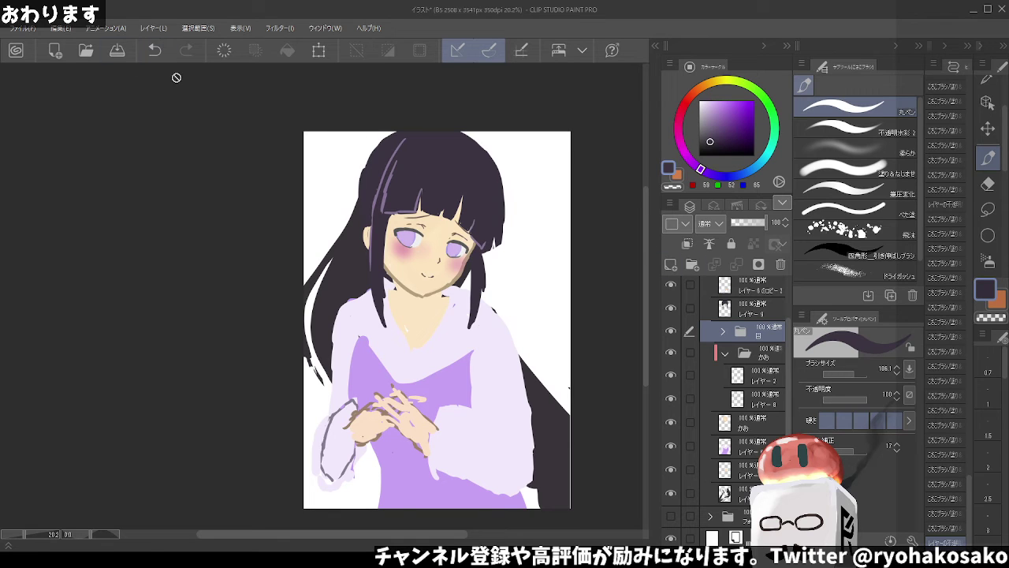
click(988, 209)
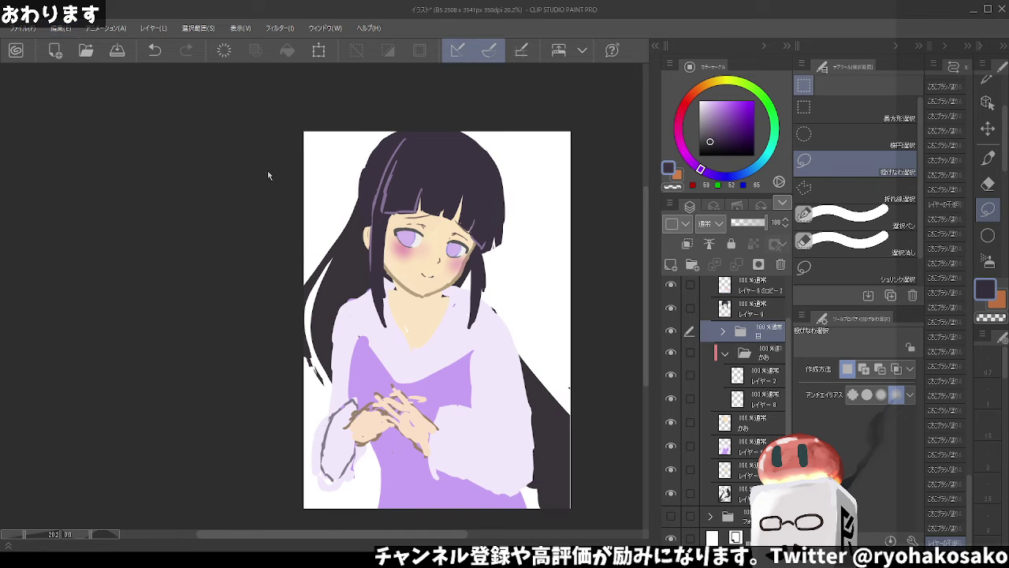
Rotate the eyes group slightly with Free Transform and confirm it
key(ctrl+t)
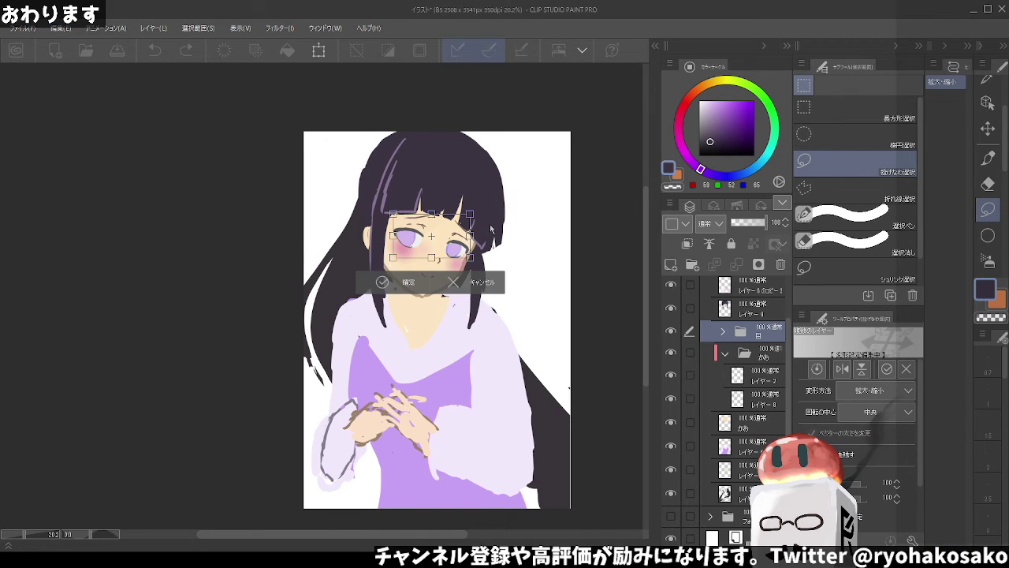
drag(491, 227, 479, 209)
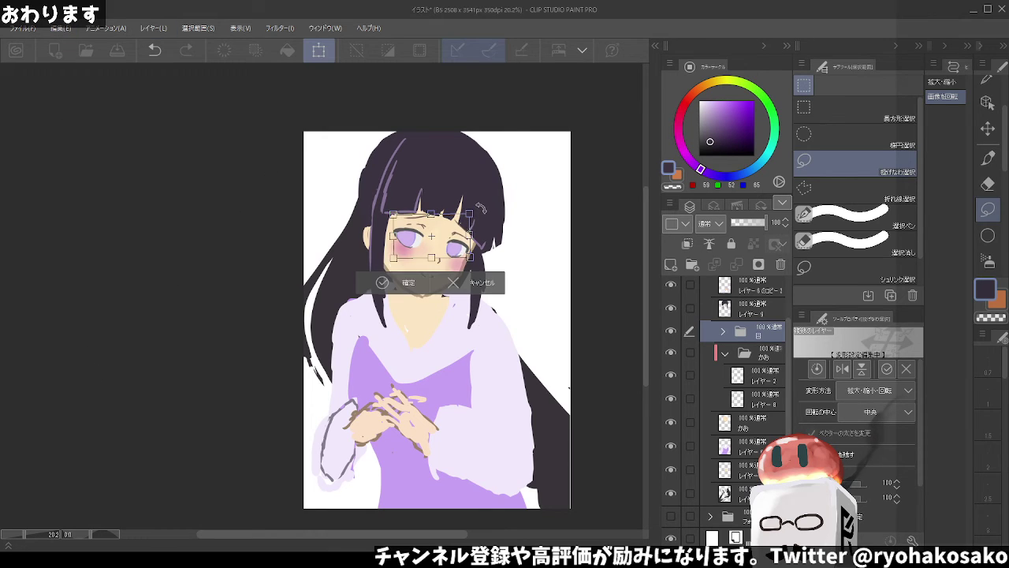
drag(480, 208, 477, 213)
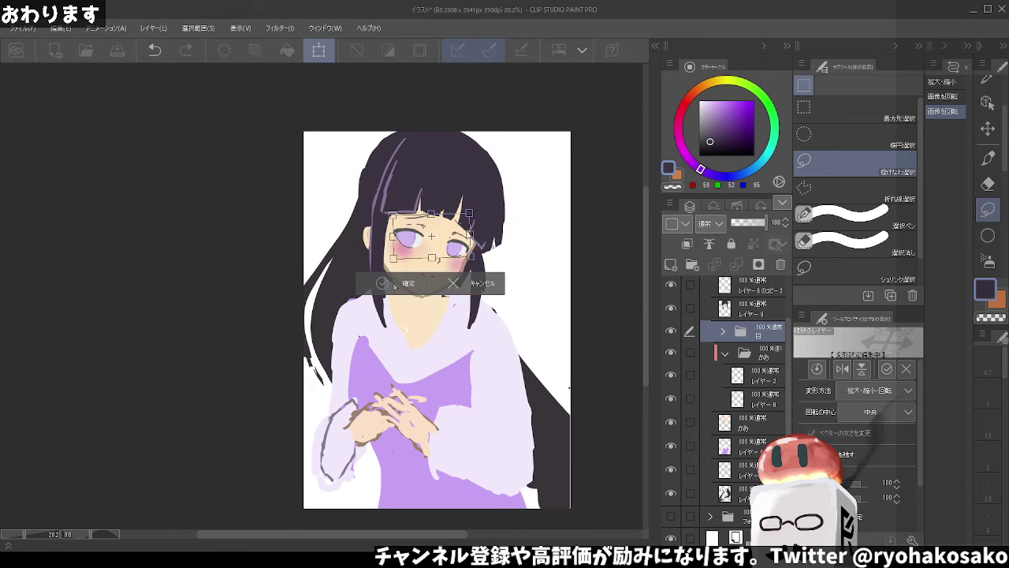
click(383, 283)
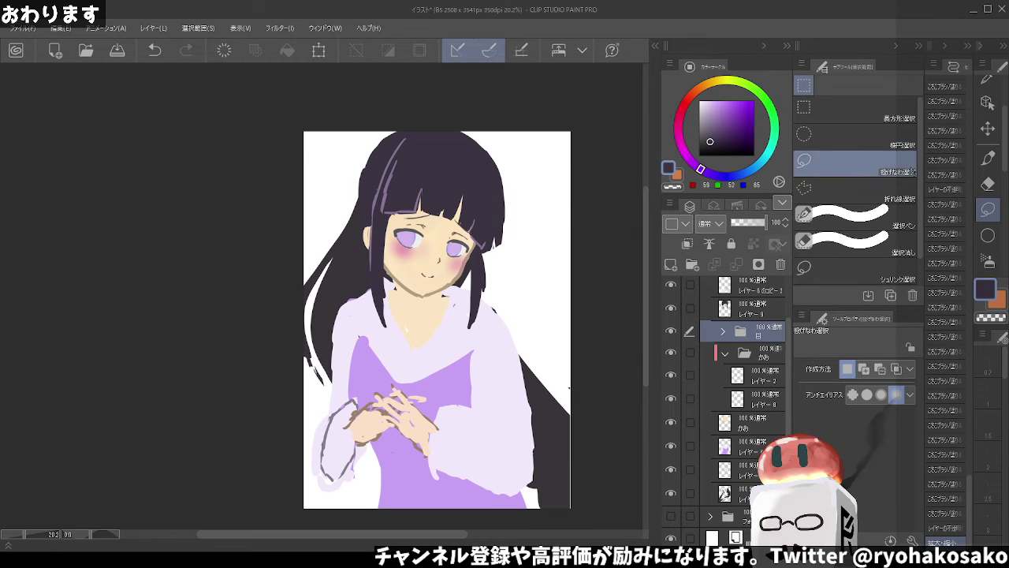
Lasso the girl's right eye, free-transform it, and clear the selection
mouse_move(465, 257)
mouse_down()
mouse_move(463, 225)
mouse_move(465, 257)
mouse_up()
key(ctrl+c)
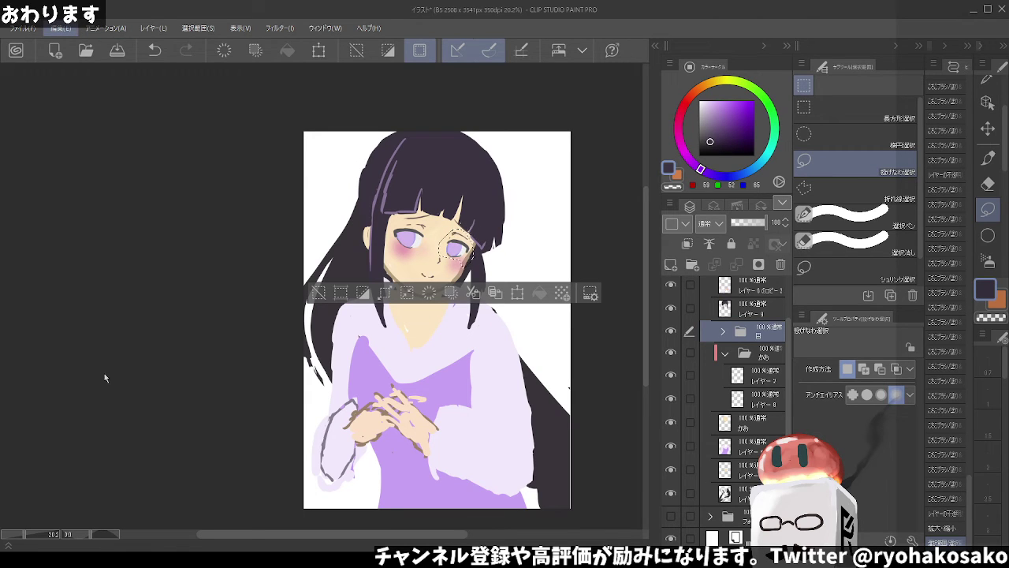
key(ctrl+t)
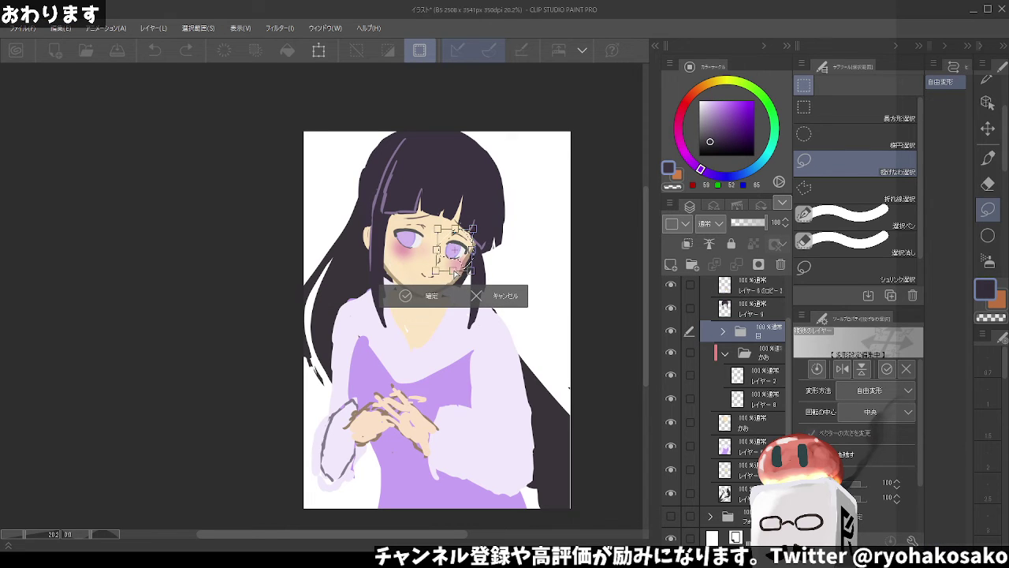
click(426, 297)
key(ctrl+d)
Check the face linework, then select レイヤー9 and pick a light lavender colour
scroll(465, 225, down, 1)
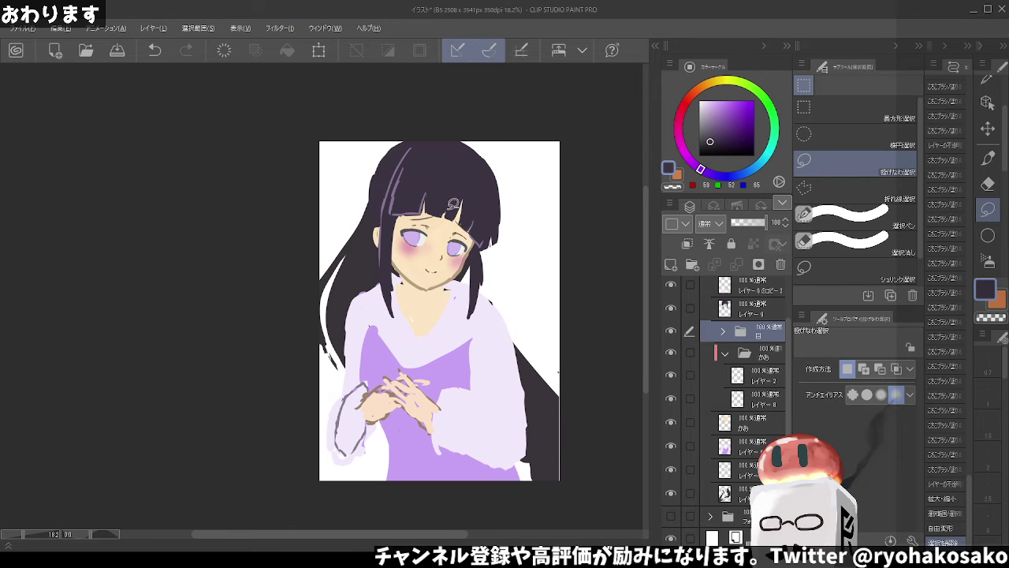
scroll(449, 198, up, 2)
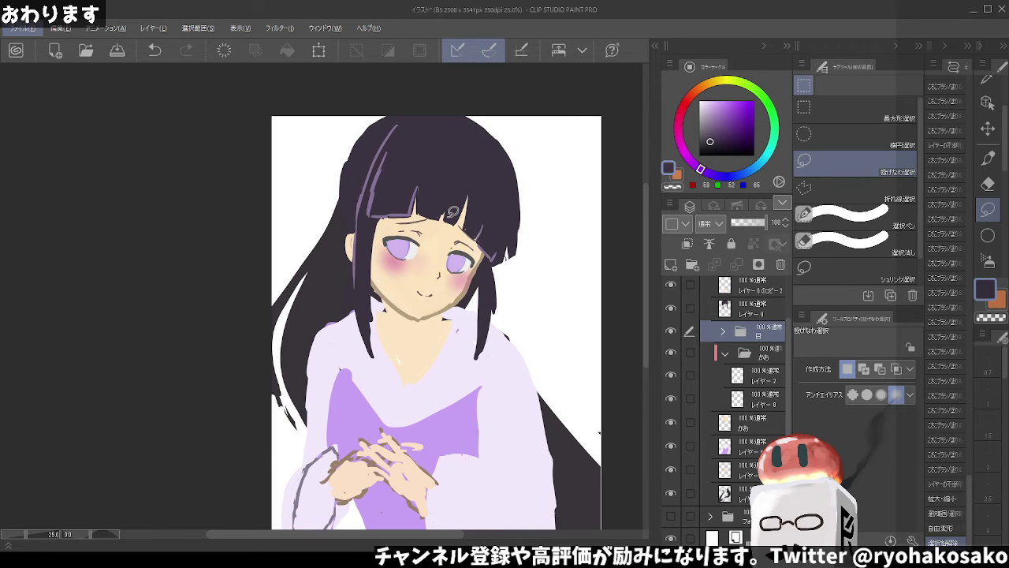
click(718, 379)
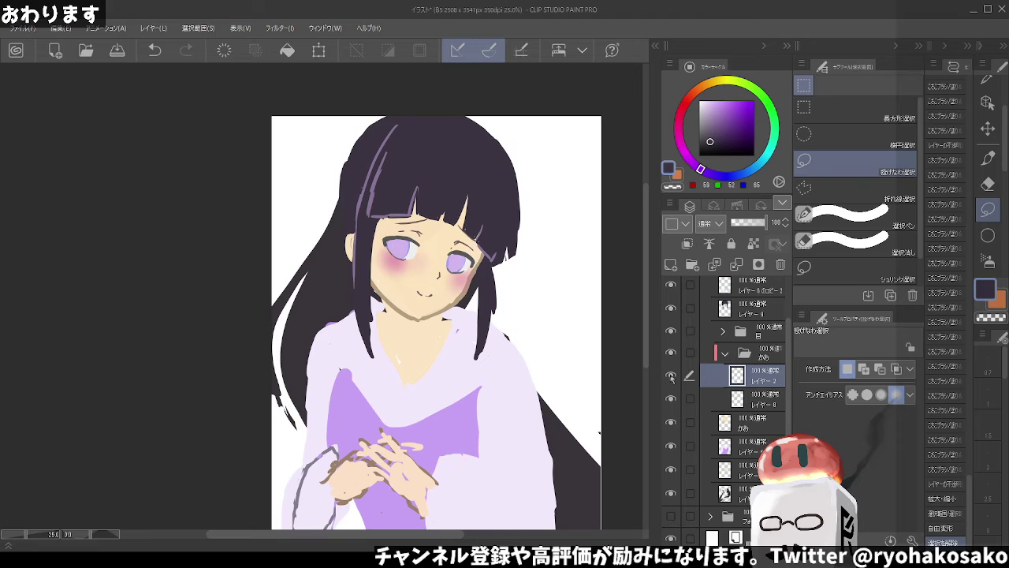
click(671, 375)
click(753, 362)
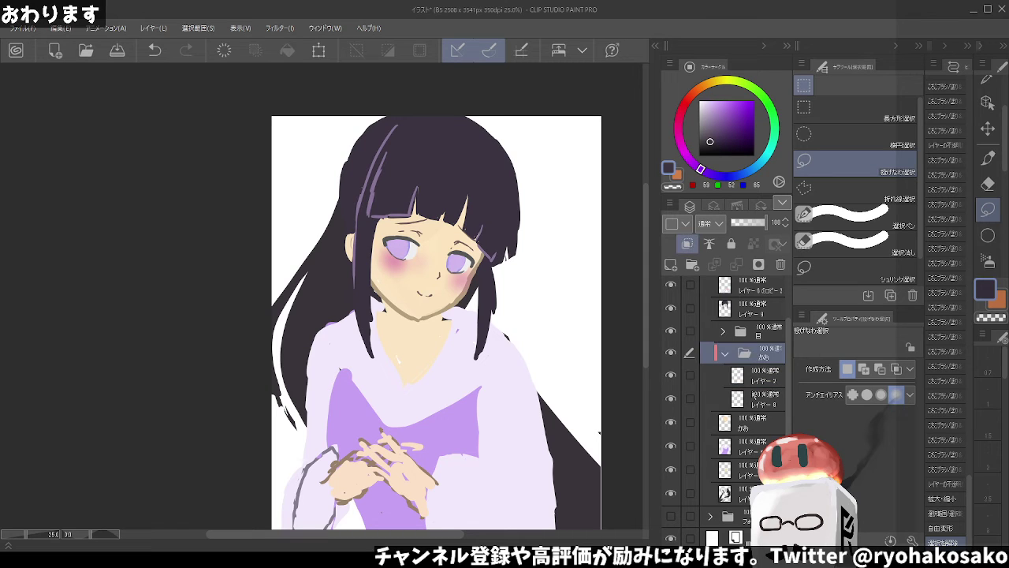
click(745, 309)
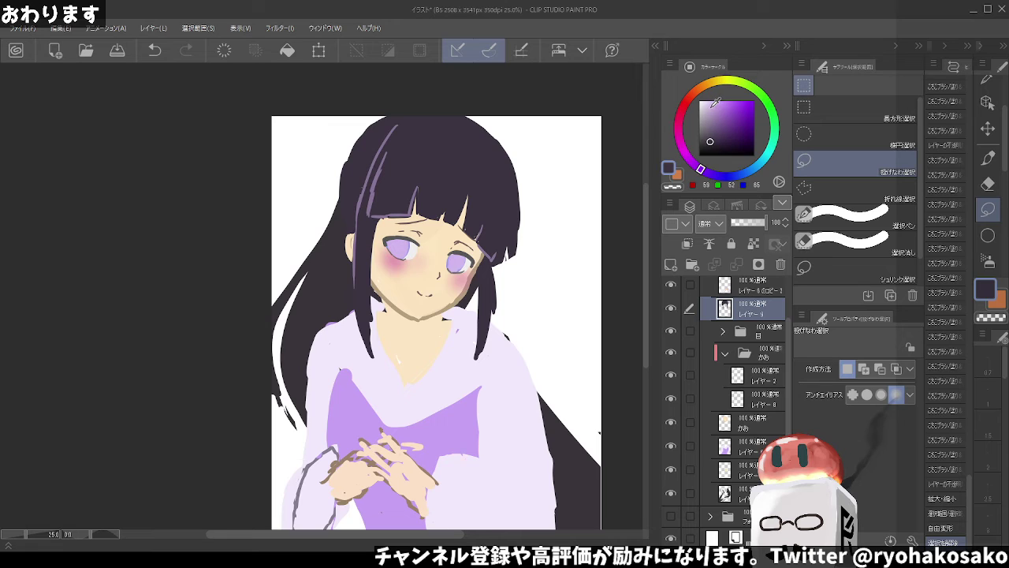
click(713, 109)
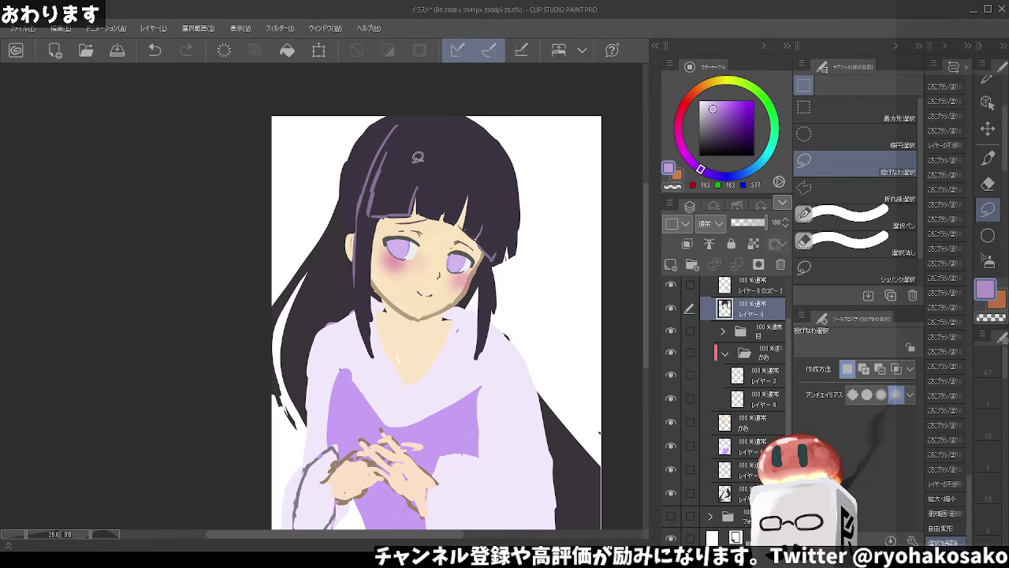
Sample the dark hair colour with the pen and fill out the hair's top-left edge
key(p)
alt+click(398, 127)
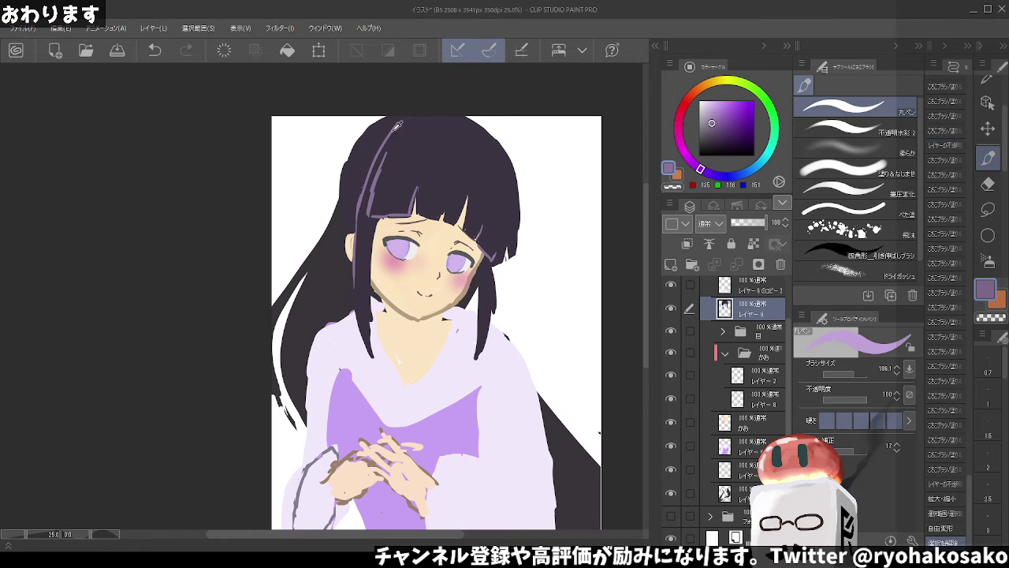
drag(371, 146, 354, 162)
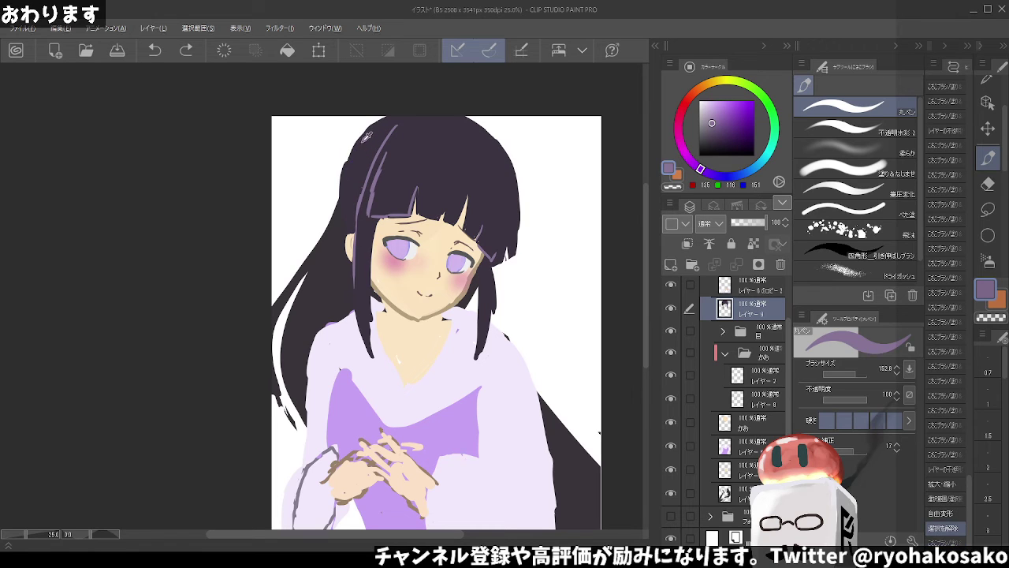
key(ctrl+z)
alt+click(363, 137)
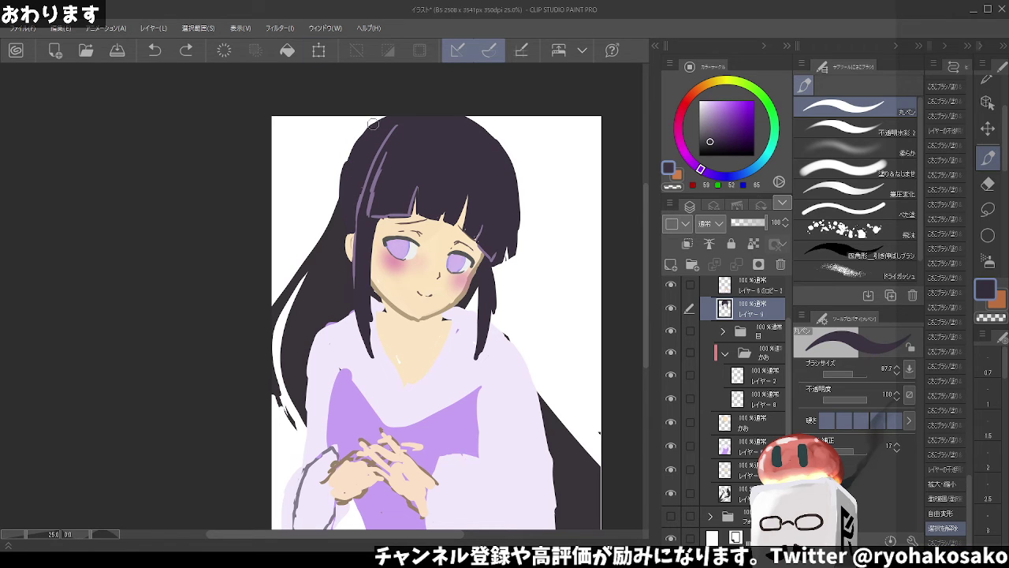
drag(382, 120, 358, 145)
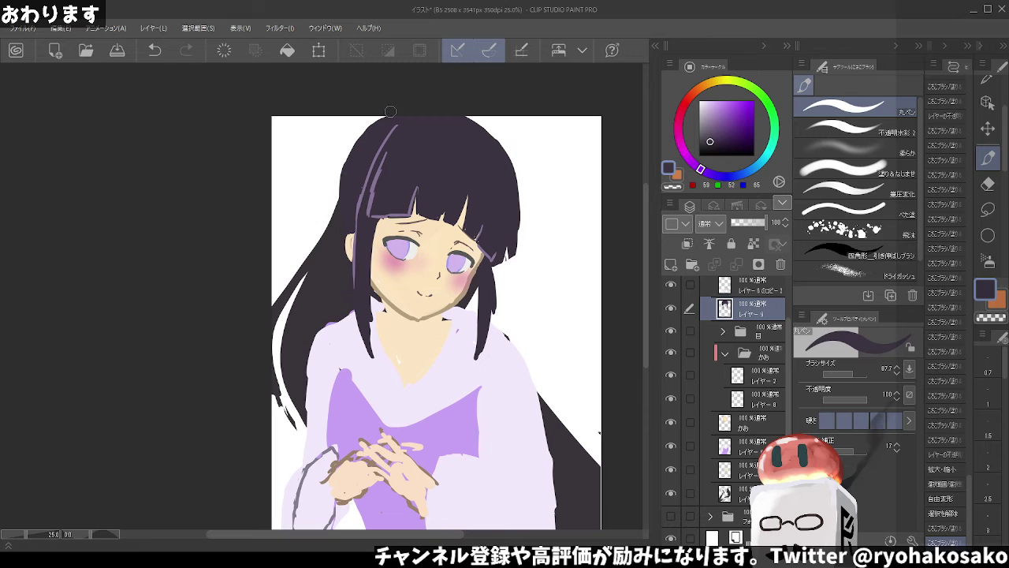
drag(391, 111, 366, 136)
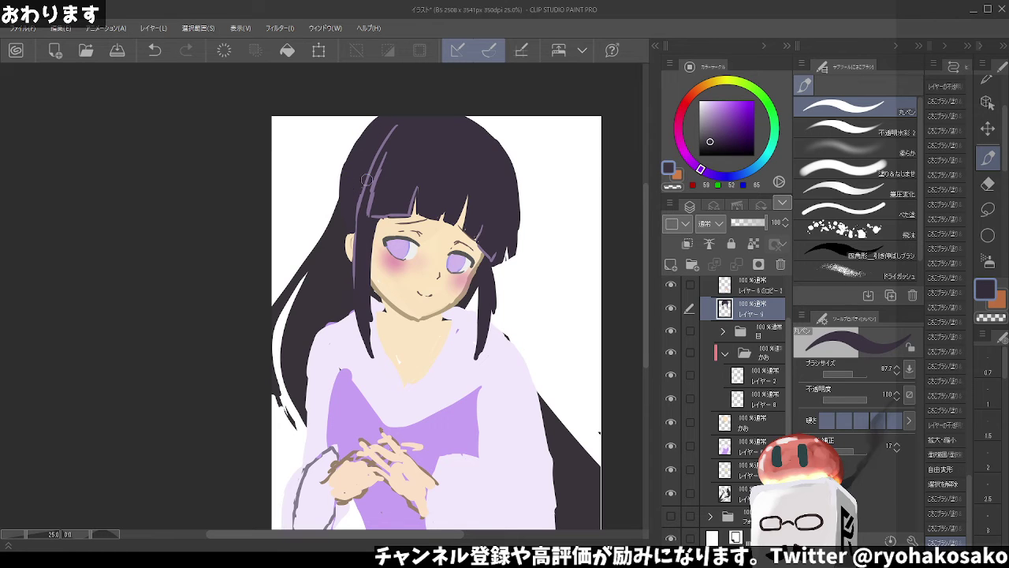
drag(328, 206, 344, 195)
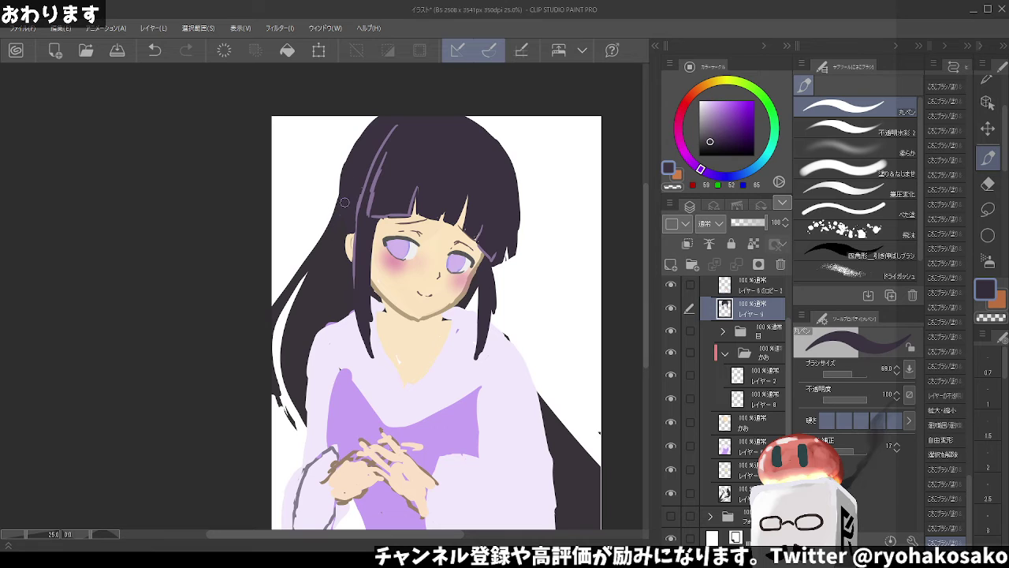
key(ctrl+z)
drag(338, 197, 312, 249)
key(ctrl+z)
key(ctrl+y)
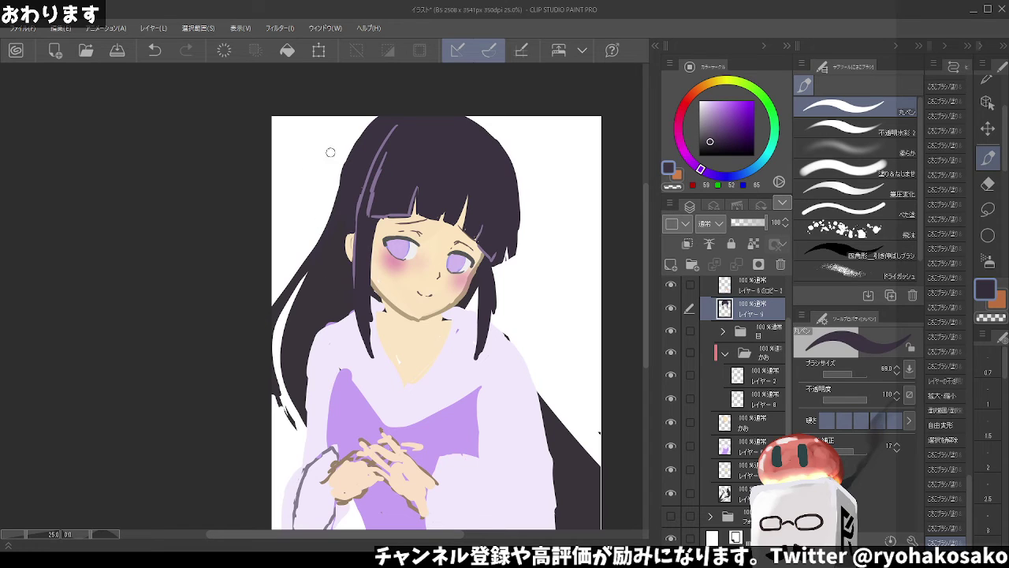
Fill out the hair's top-right edge in dark purple with a broader brush
mouse_move(388, 128)
mouse_down()
mouse_move(370, 167)
mouse_move(377, 189)
mouse_up()
key(ctrl+z)
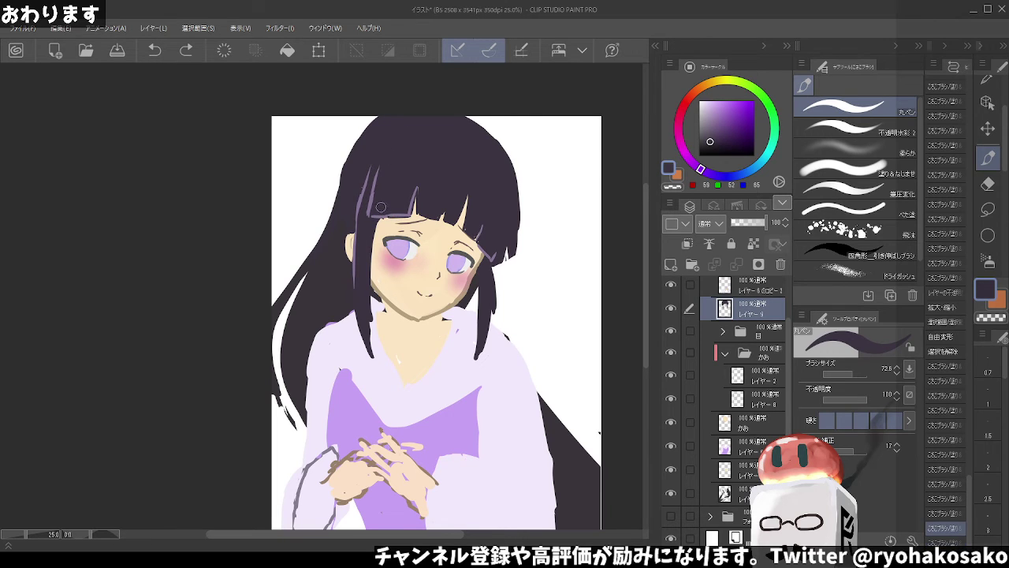
key(ctrl+y)
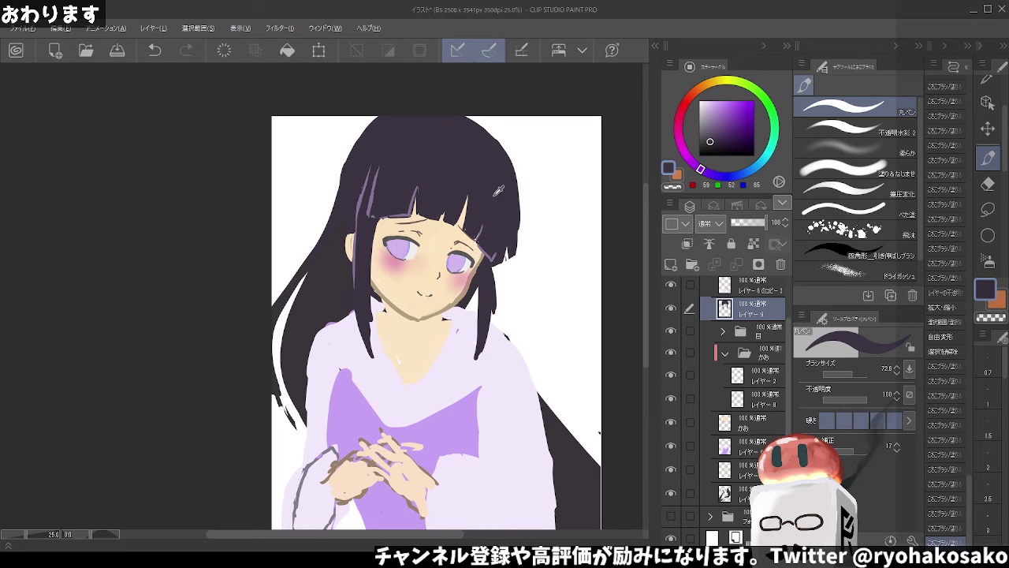
drag(471, 127, 501, 155)
mouse_move(457, 106)
mouse_down()
mouse_move(503, 154)
mouse_move(512, 229)
mouse_up()
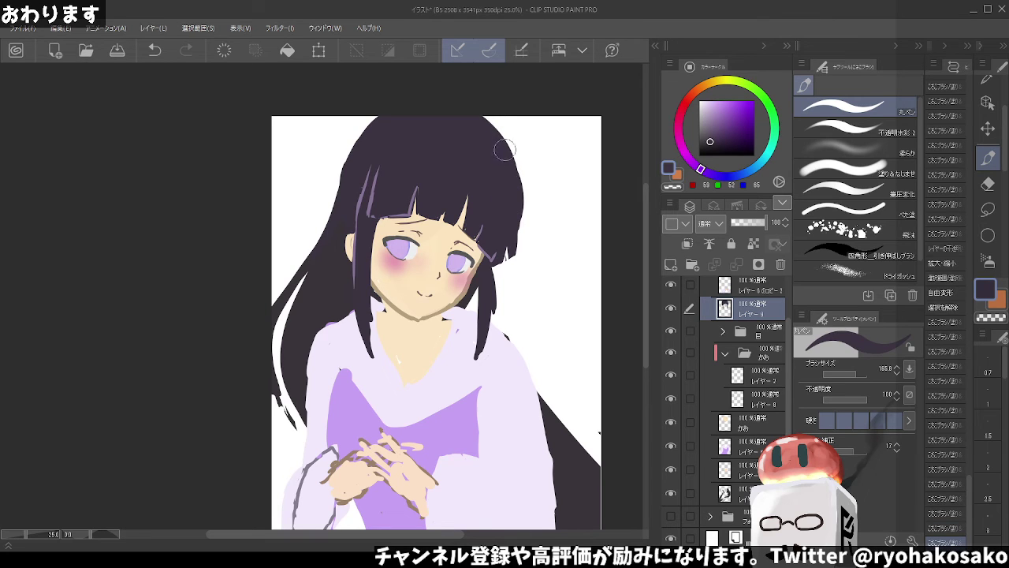
key(ctrl+z)
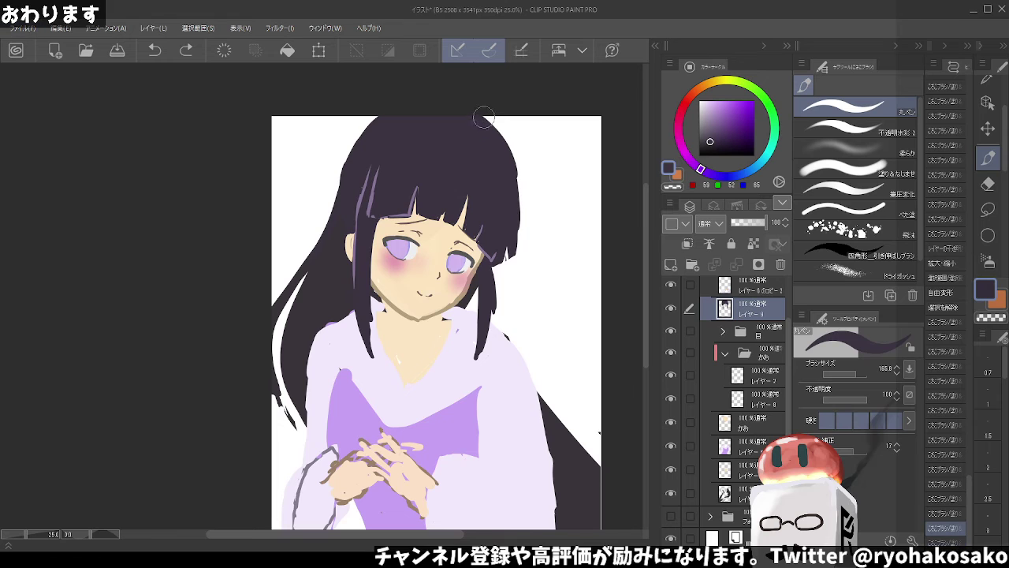
key(ctrl+z)
key(ctrl+z)
Erase the ragged top-left edge of the hair with transparent colour
key(c)
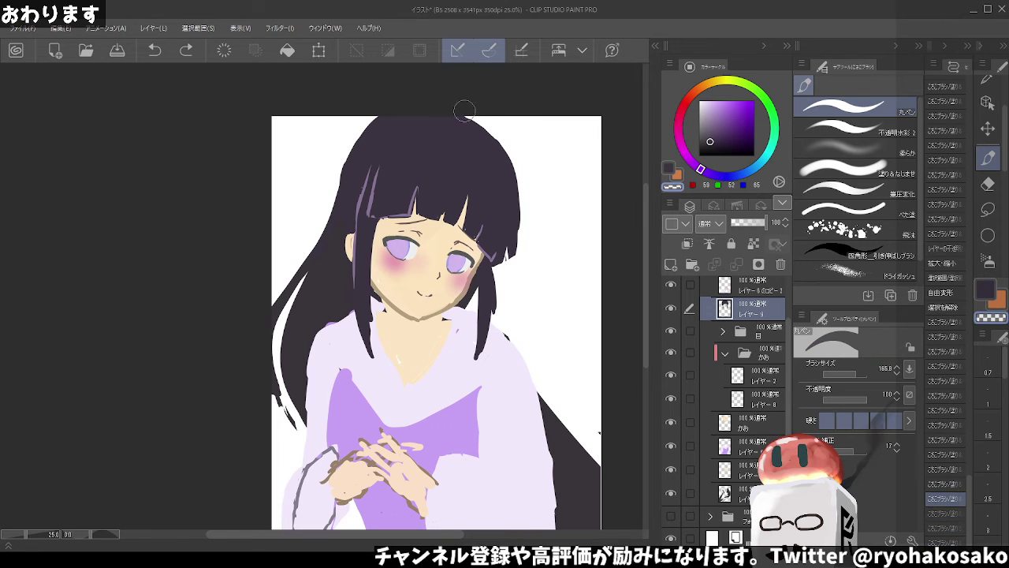
key(ctrl+y)
key(ctrl+y)
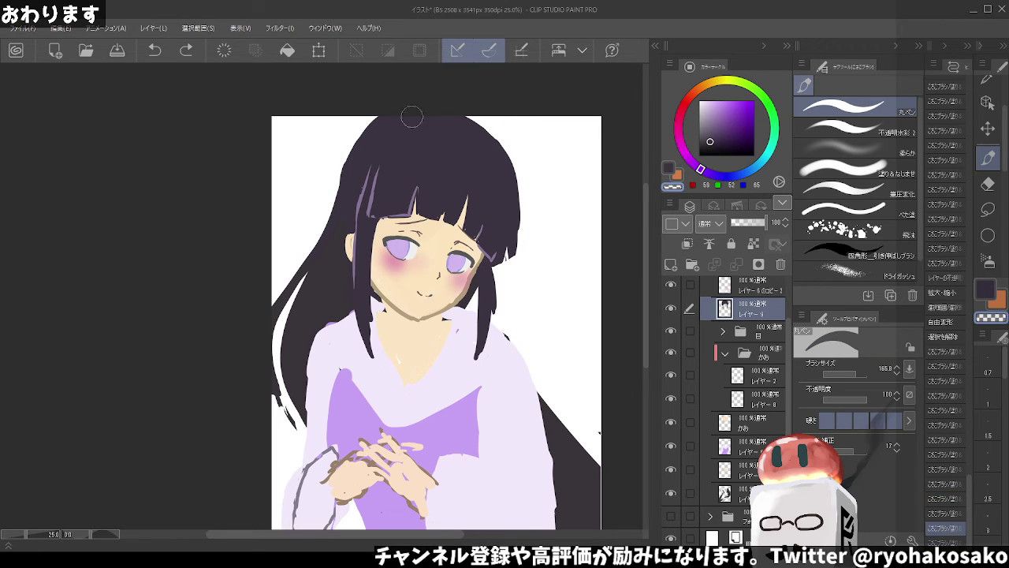
drag(386, 110, 331, 170)
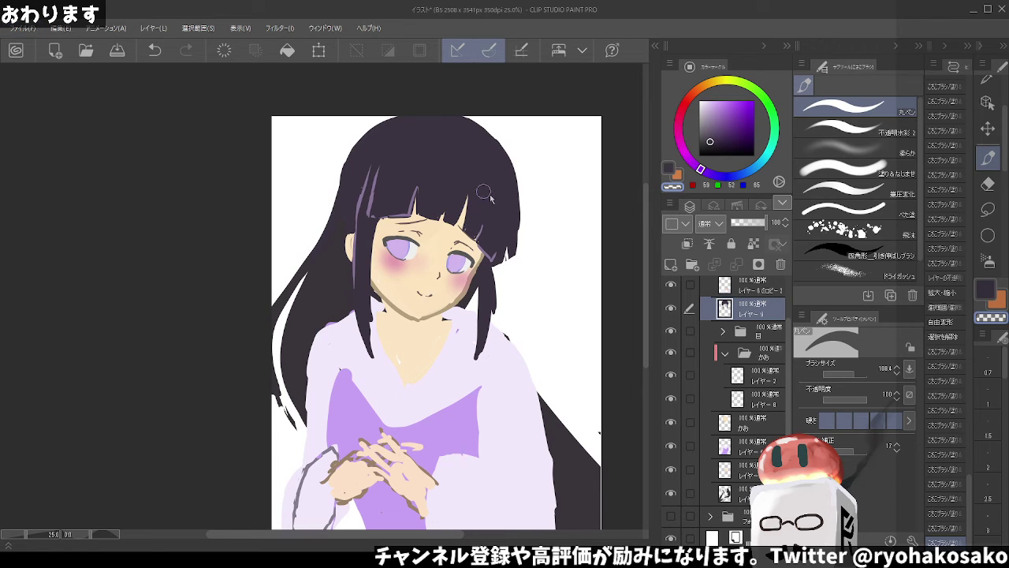
drag(493, 167, 491, 201)
key(ctrl+z)
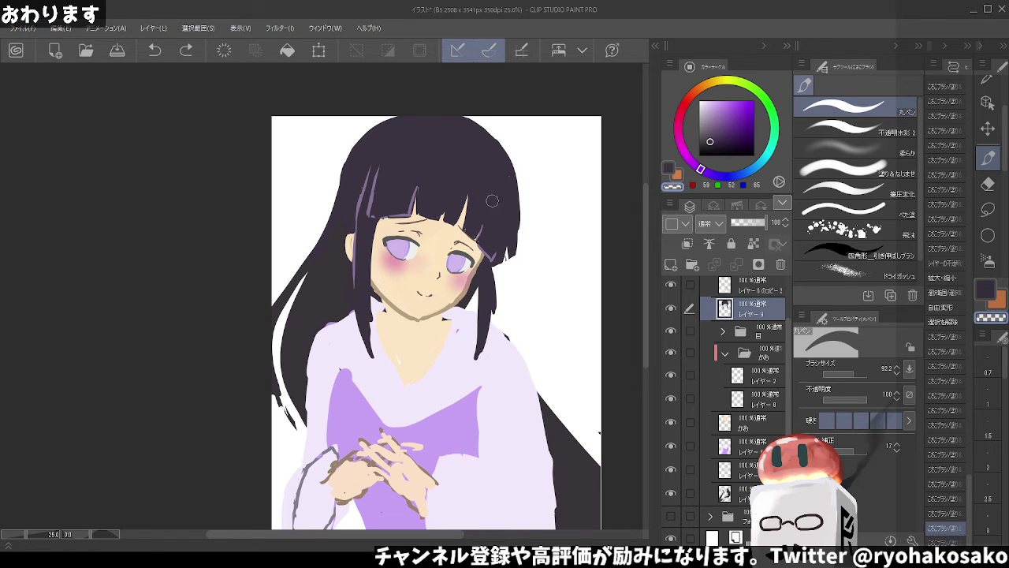
Mix a lighter purple and add a new layer clipped to the hair below
click(720, 130)
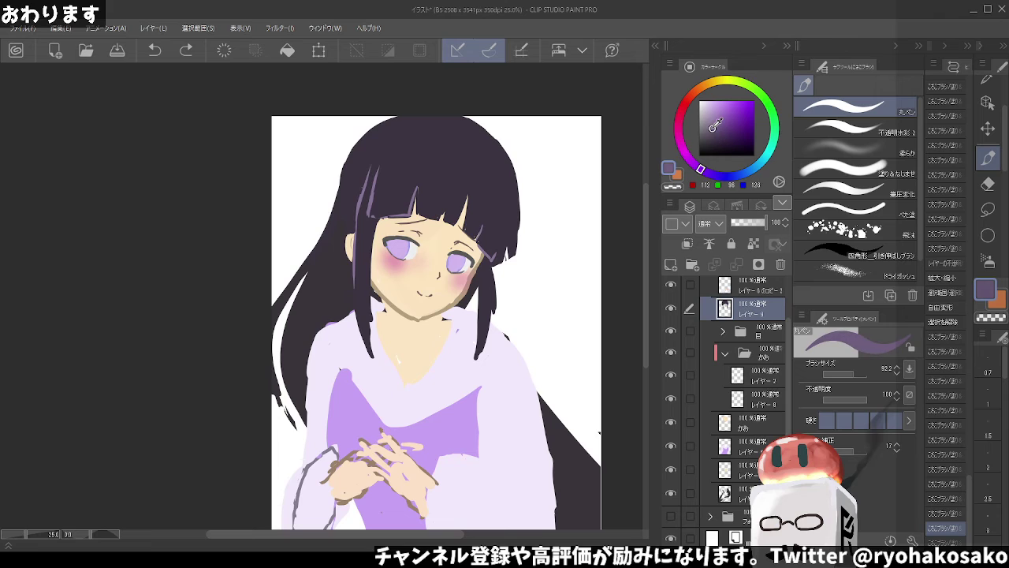
click(714, 124)
click(711, 126)
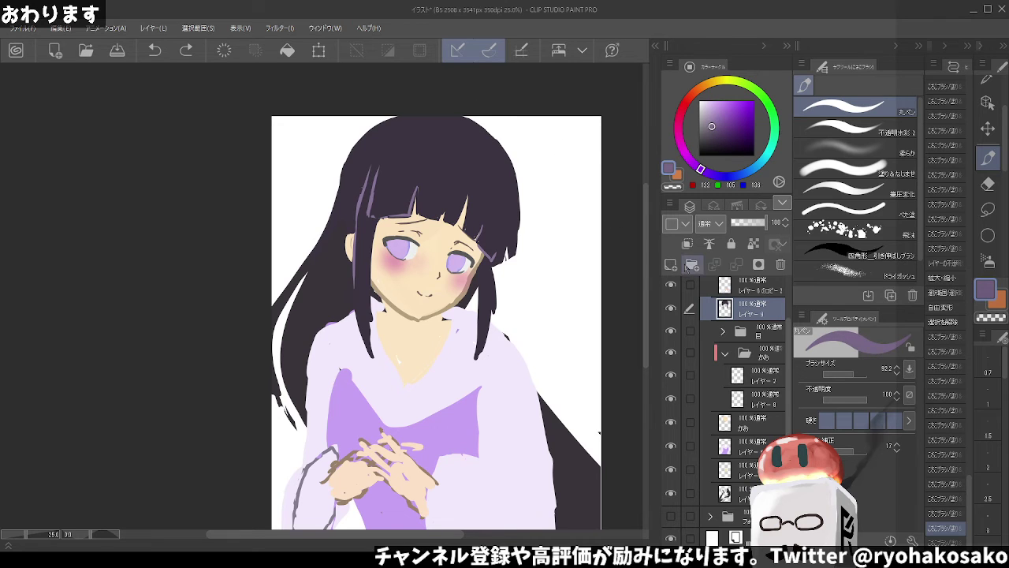
key(ctrl+shift+n)
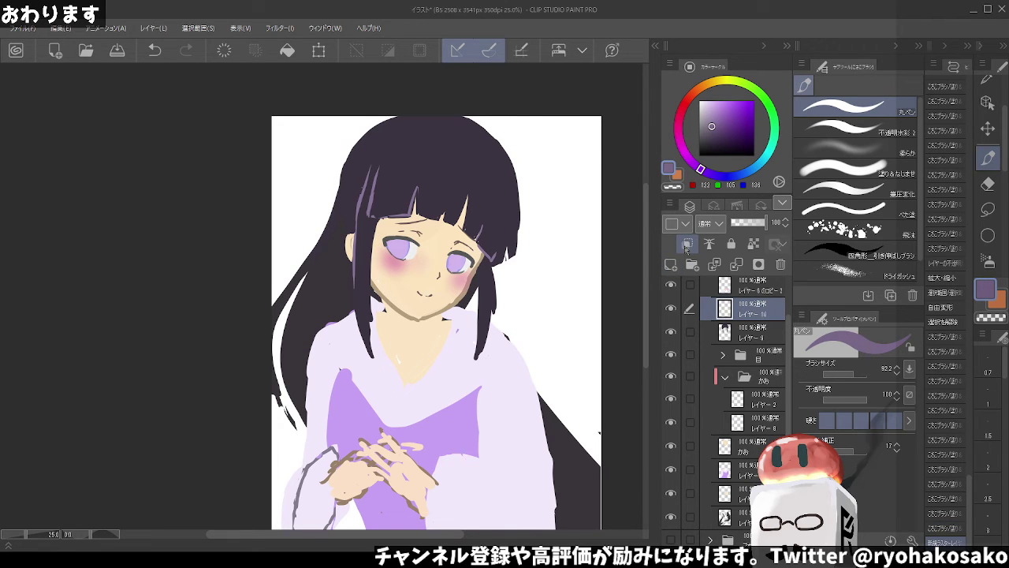
click(688, 245)
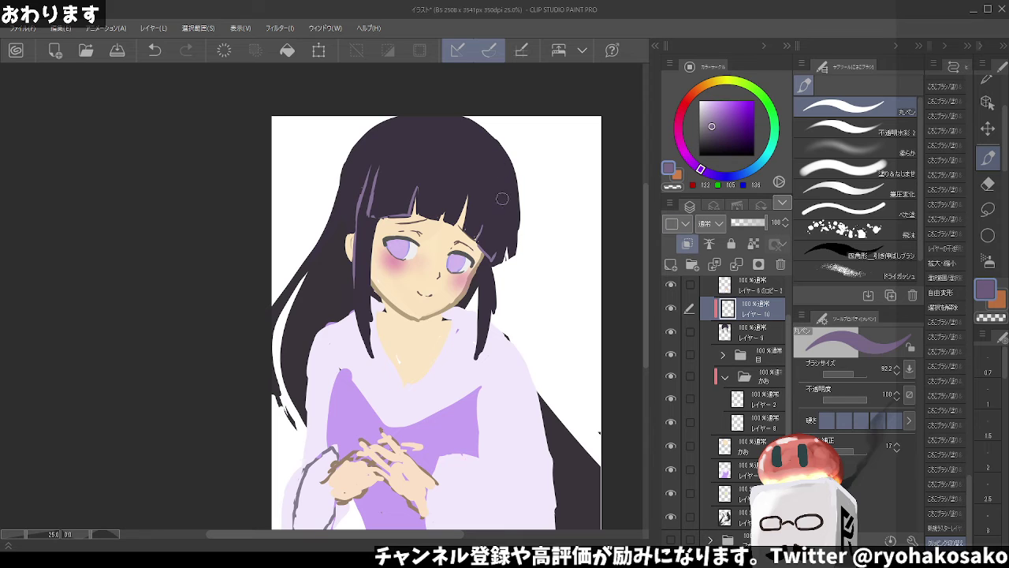
key(ctrl+z)
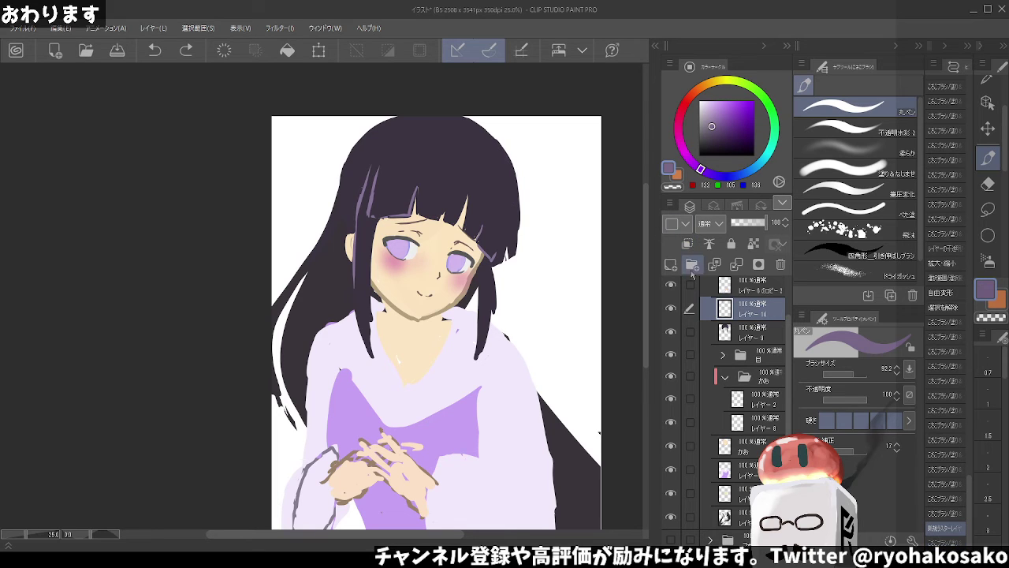
click(688, 244)
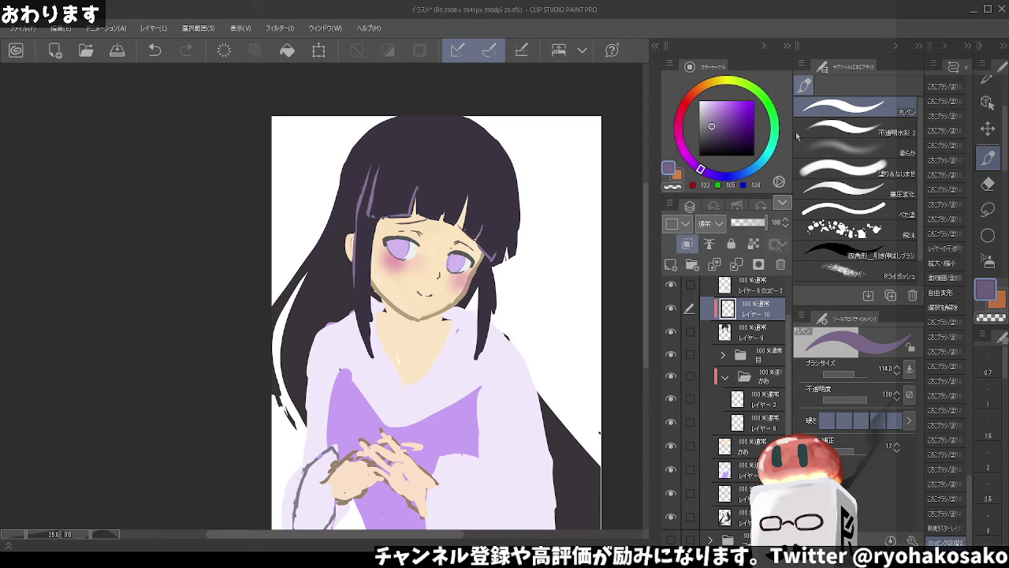
click(863, 130)
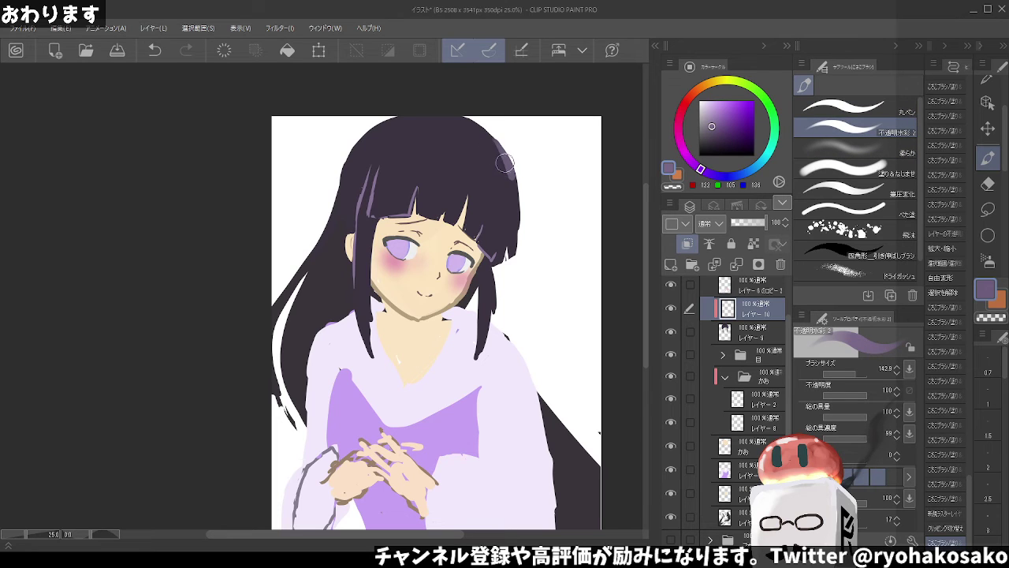
Paint light purple highlight strokes on the right side of the hair and bangs with a smaller brush
mouse_move(506, 175)
mouse_down()
mouse_move(509, 207)
mouse_move(496, 167)
mouse_up()
key(bracketleft)
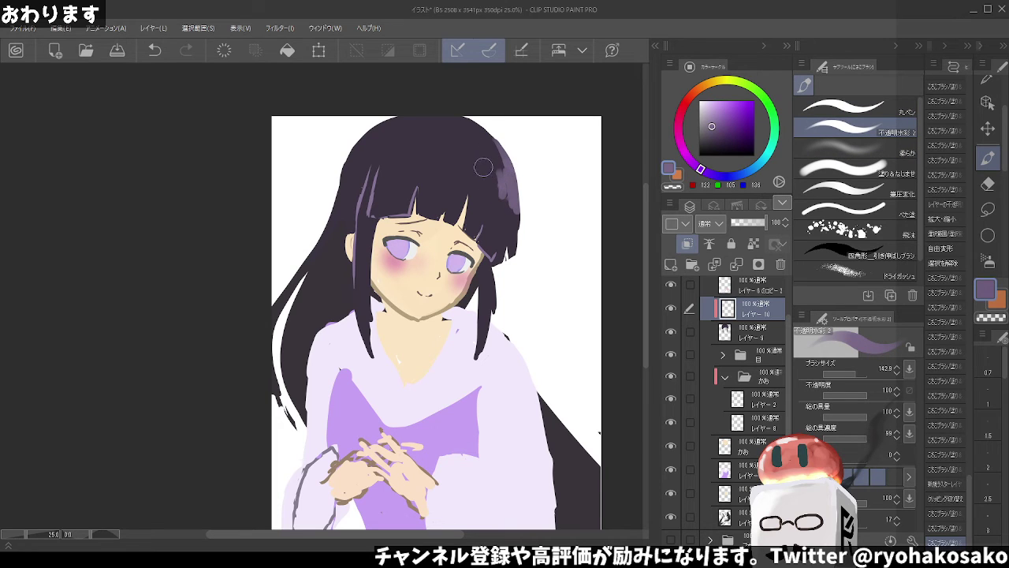
key(ctrl+z)
key(ctrl+z)
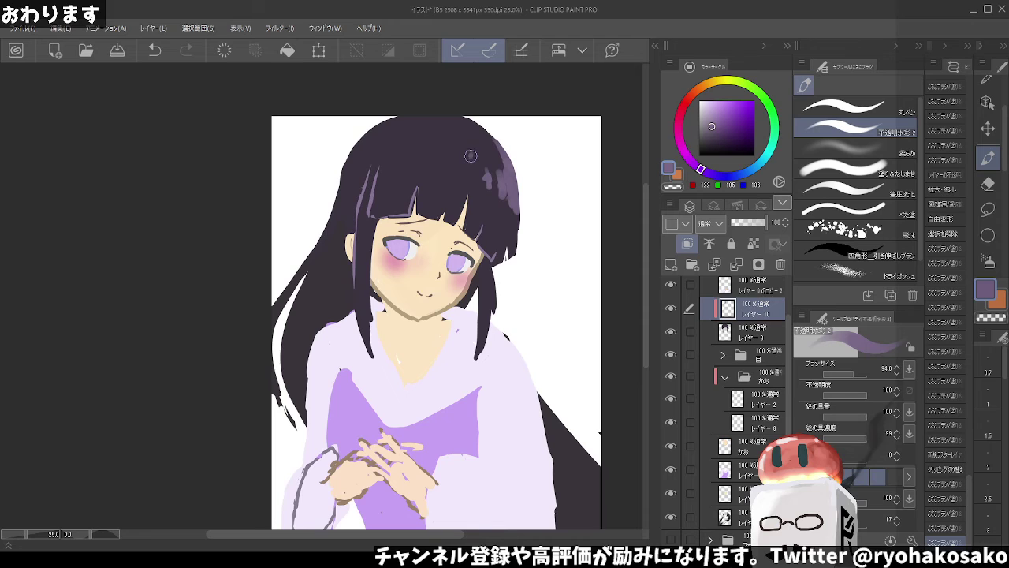
key(ctrl+z)
key(ctrl+z)
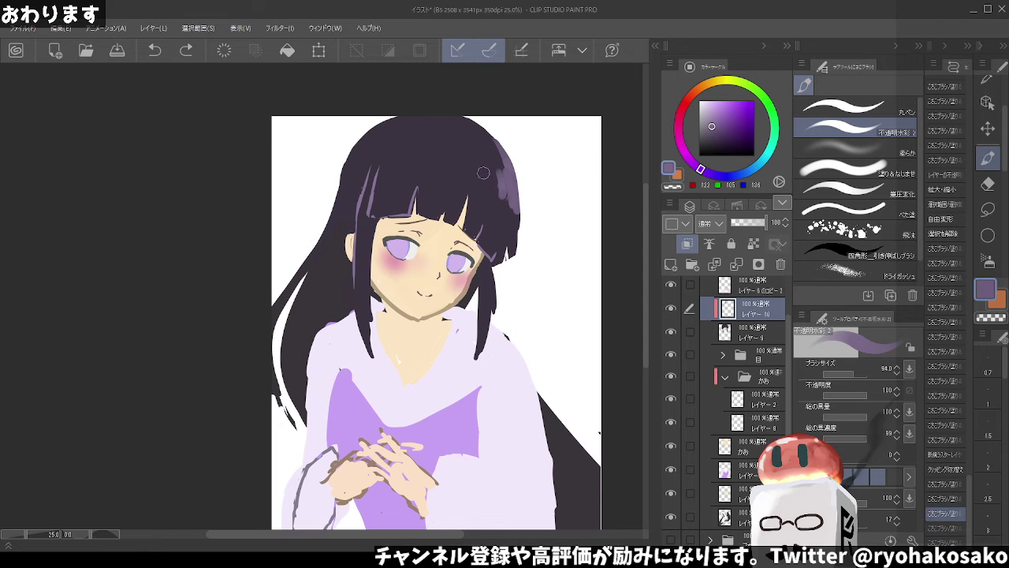
key(ctrl+z)
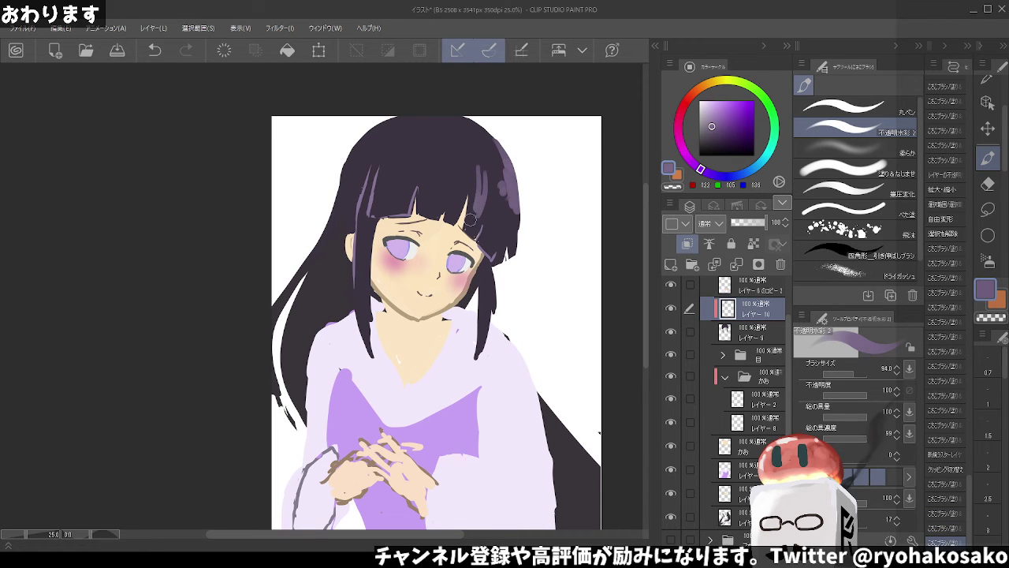
drag(483, 198, 497, 173)
key(ctrl+z)
key(ctrl+z)
key(ctrl+z)
key(ctrl+z)
key(ctrl+z)
key(ctrl+z)
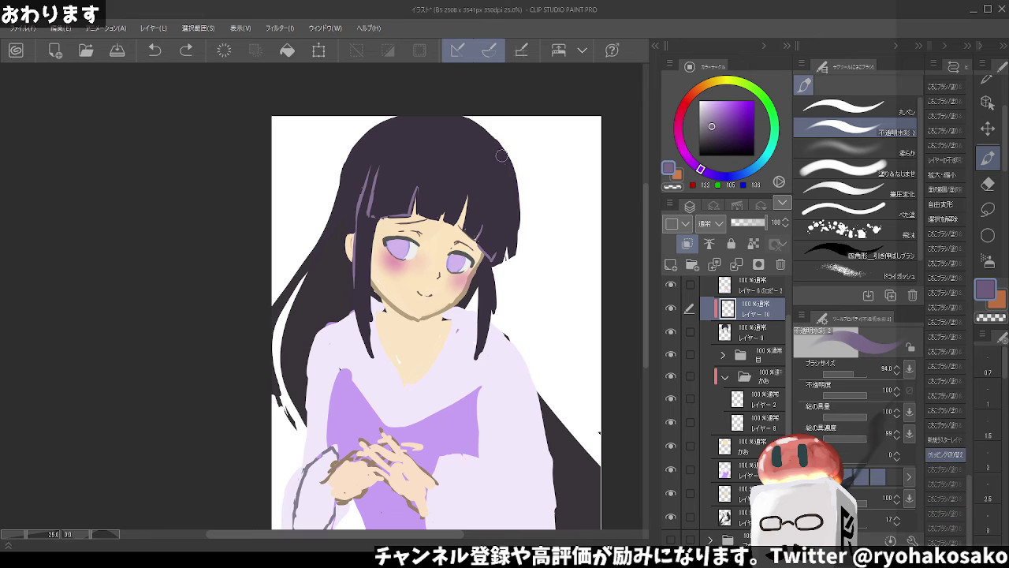
mouse_move(508, 217)
mouse_down()
mouse_move(500, 186)
mouse_move(487, 179)
mouse_move(484, 187)
mouse_up()
key(ctrl+z)
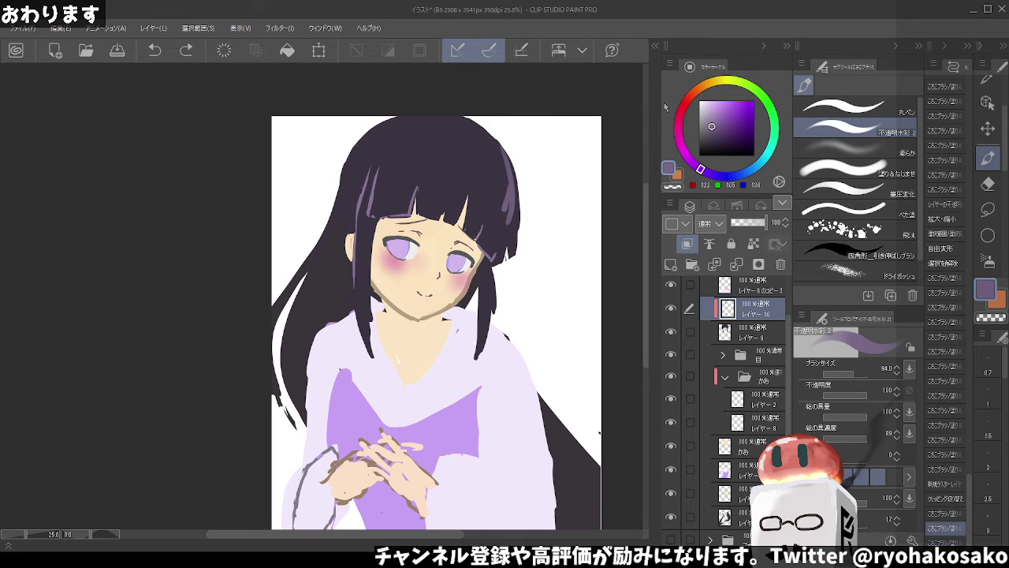
drag(510, 212, 497, 179)
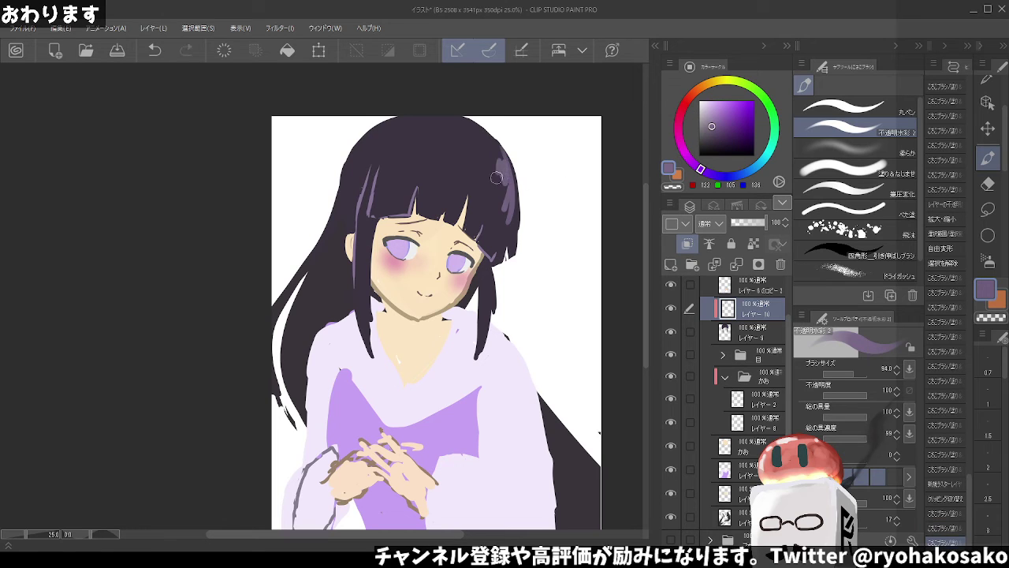
Pick a lighter purple and test short lavender strokes with the pressure-tapered brush
click(705, 114)
click(844, 189)
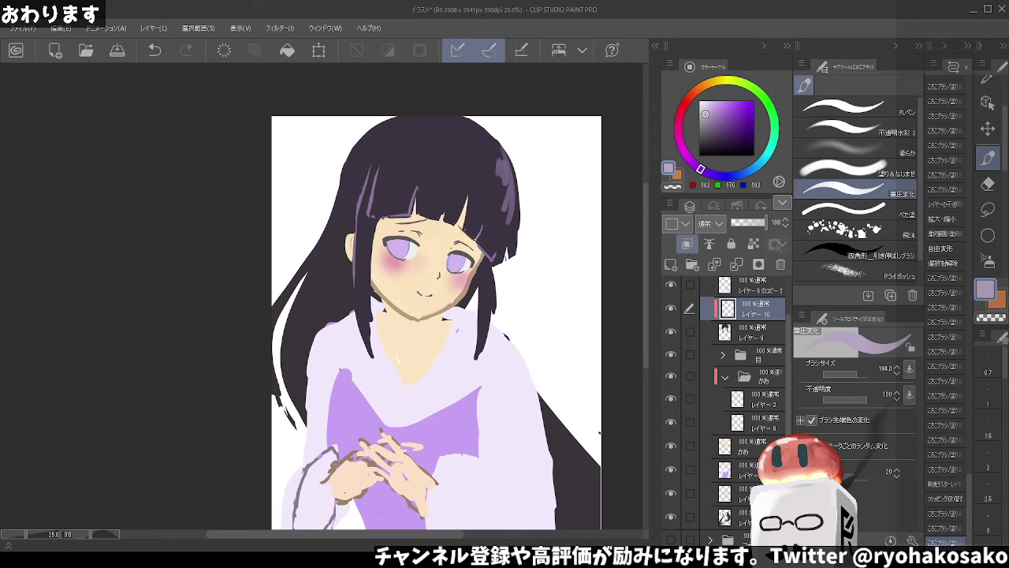
drag(490, 178, 489, 164)
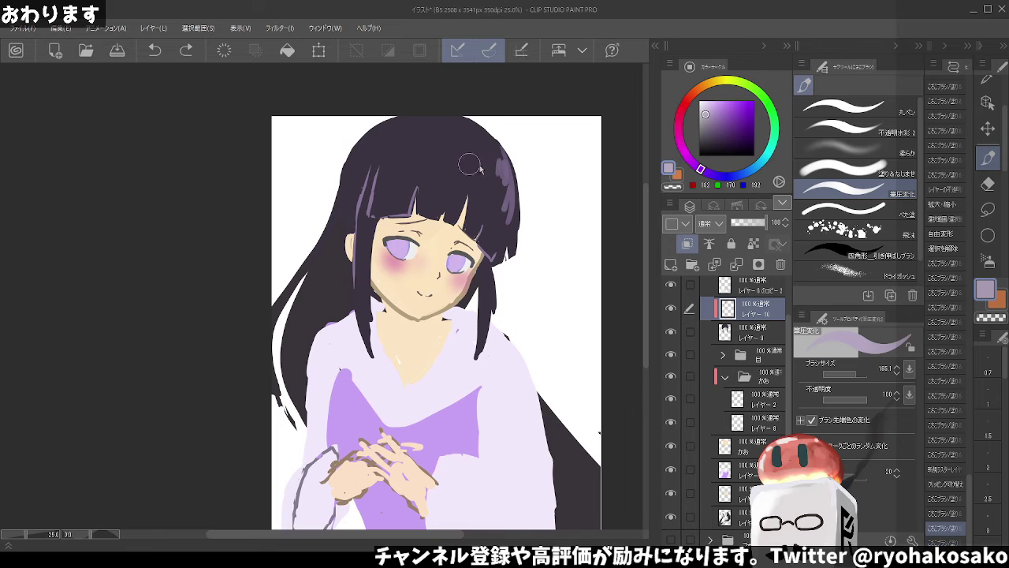
drag(477, 164, 492, 169)
mouse_move(418, 142)
mouse_down()
mouse_move(394, 134)
mouse_move(404, 162)
mouse_up()
key(ctrl+z)
Paint a long lavender highlight along the top of the hair, then undo it
click(844, 127)
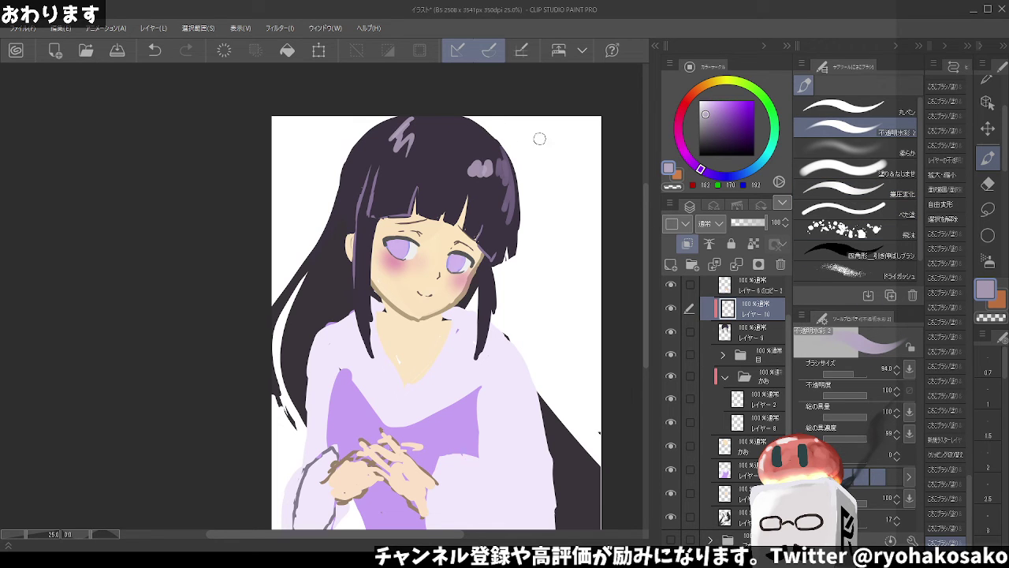
click(839, 189)
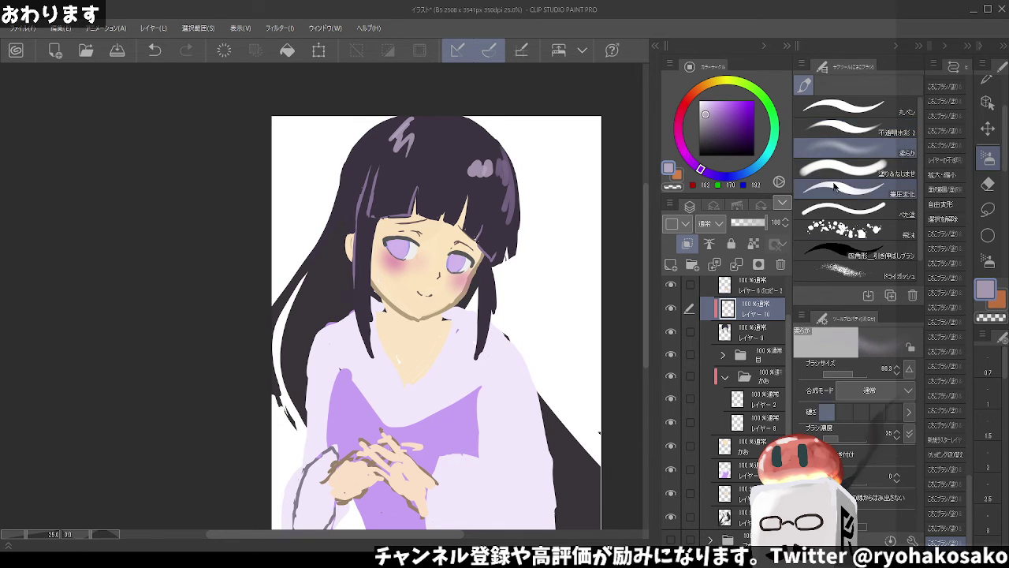
mouse_move(421, 144)
mouse_down()
mouse_move(447, 164)
mouse_move(501, 169)
mouse_move(507, 219)
mouse_up()
key(ctrl+z)
Eyedrop lavender tones from the hair and stroke highlights along the right hair edge
alt+click(510, 183)
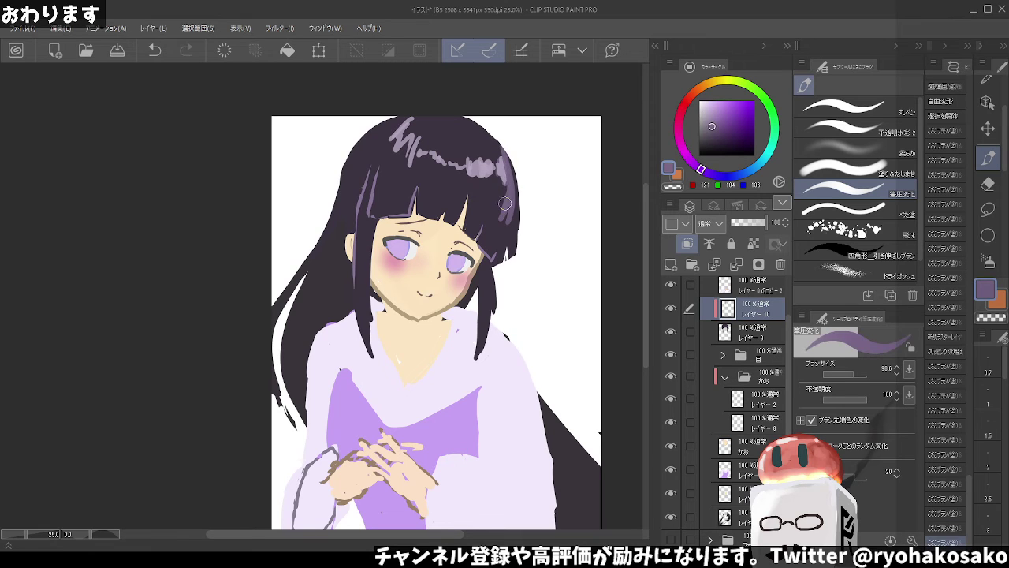
alt+click(516, 172)
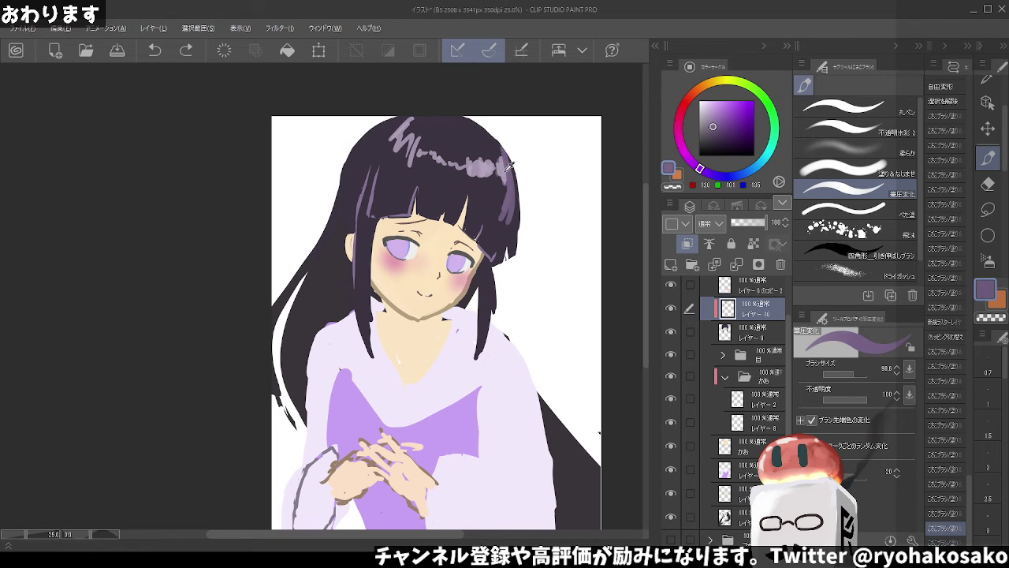
alt+click(501, 161)
drag(505, 172, 509, 214)
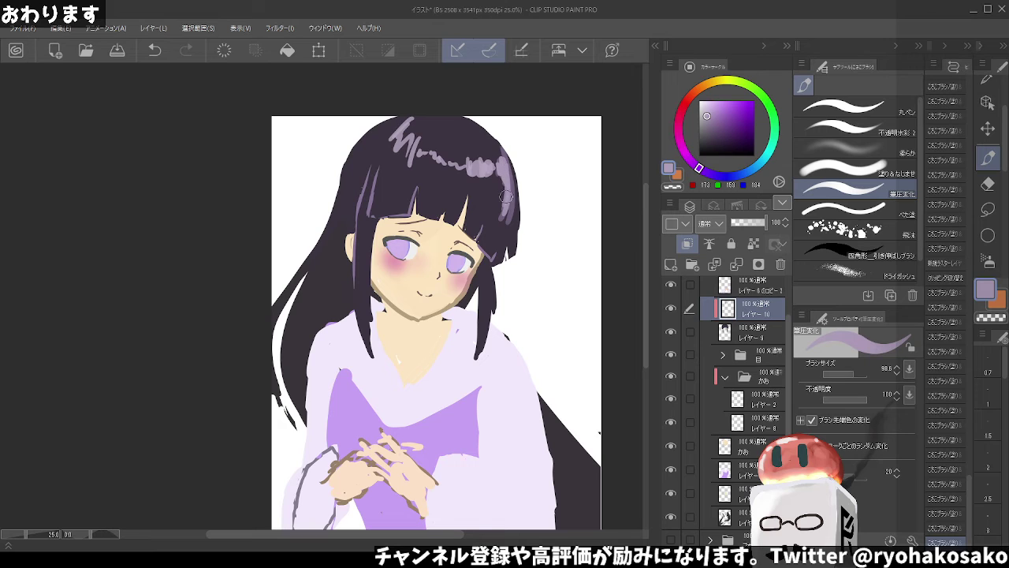
drag(508, 147, 510, 199)
alt+click(483, 157)
mouse_move(478, 162)
mouse_down()
mouse_move(495, 142)
mouse_move(488, 134)
mouse_up()
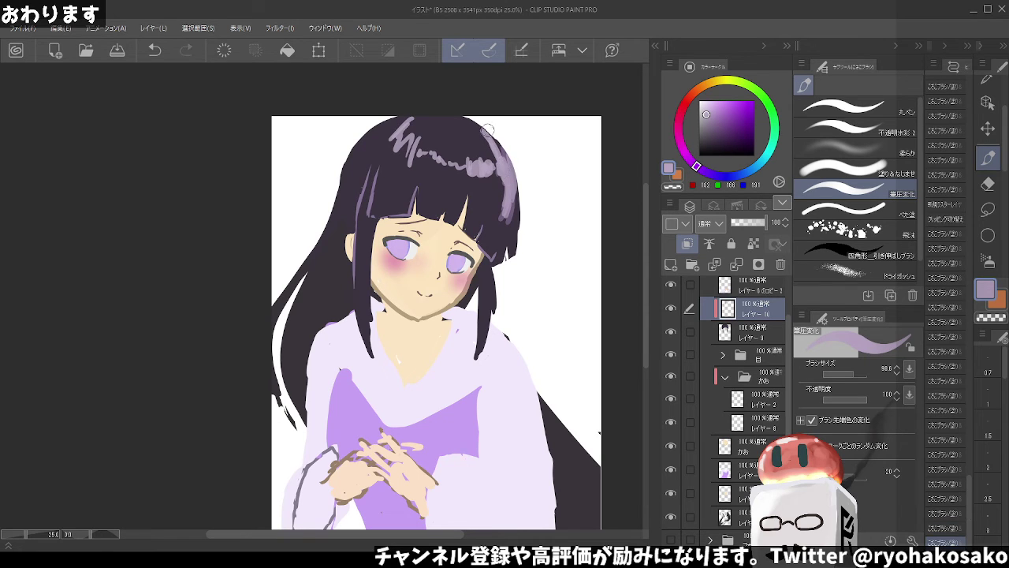
Try lavender highlight strokes along the top-left hair outline, undoing them
alt+click(391, 131)
drag(406, 118, 351, 155)
key(ctrl+z)
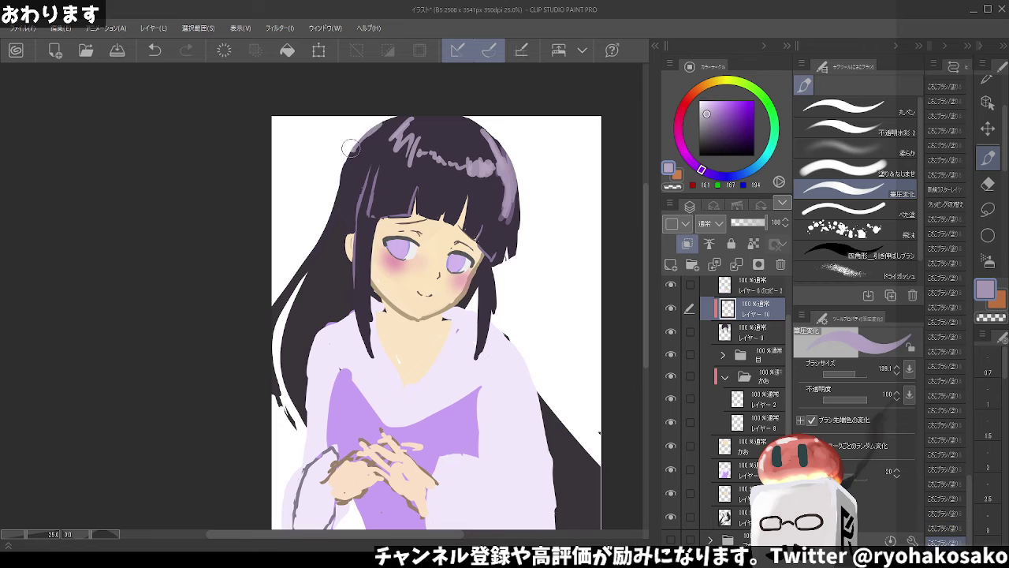
mouse_move(410, 111)
mouse_down()
mouse_move(367, 145)
mouse_move(339, 200)
mouse_up()
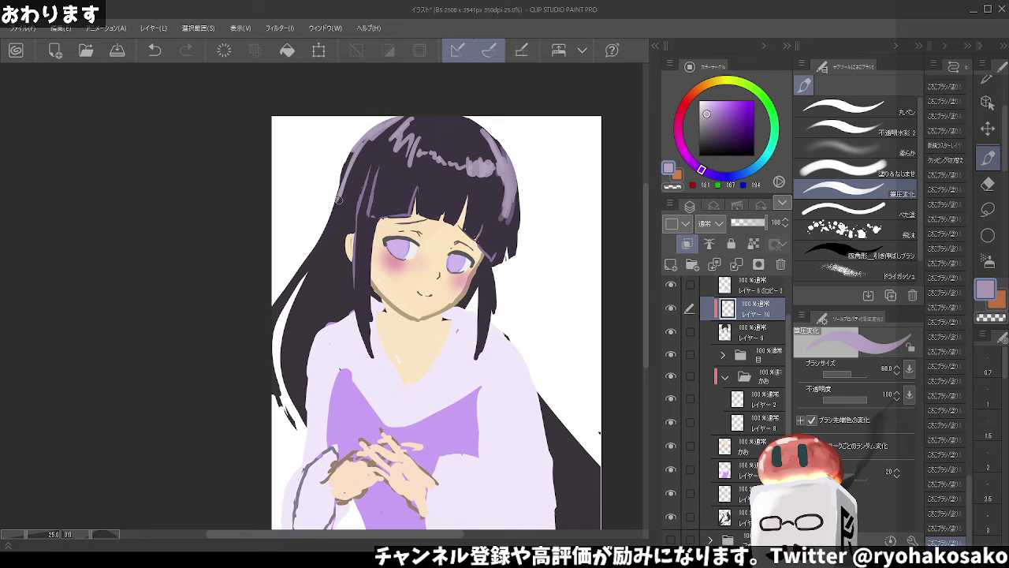
key(ctrl+z)
key(ctrl+z)
key(ctrl+z)
key(ctrl+z)
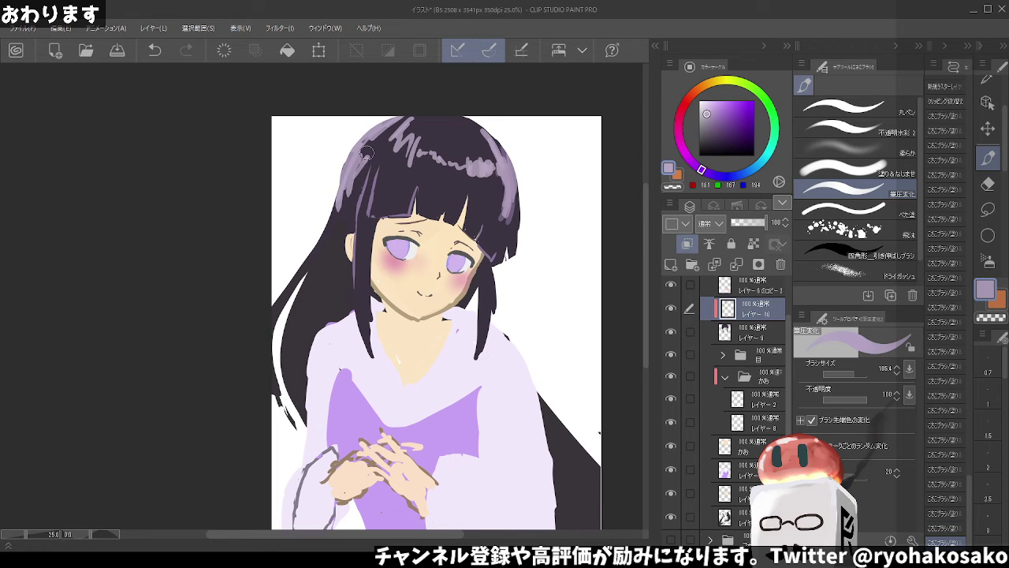
key(ctrl+z)
Repaint highlight streaks across the top and right edge of the hair, undoing the last ones
key(ctrl+z)
key(ctrl+z)
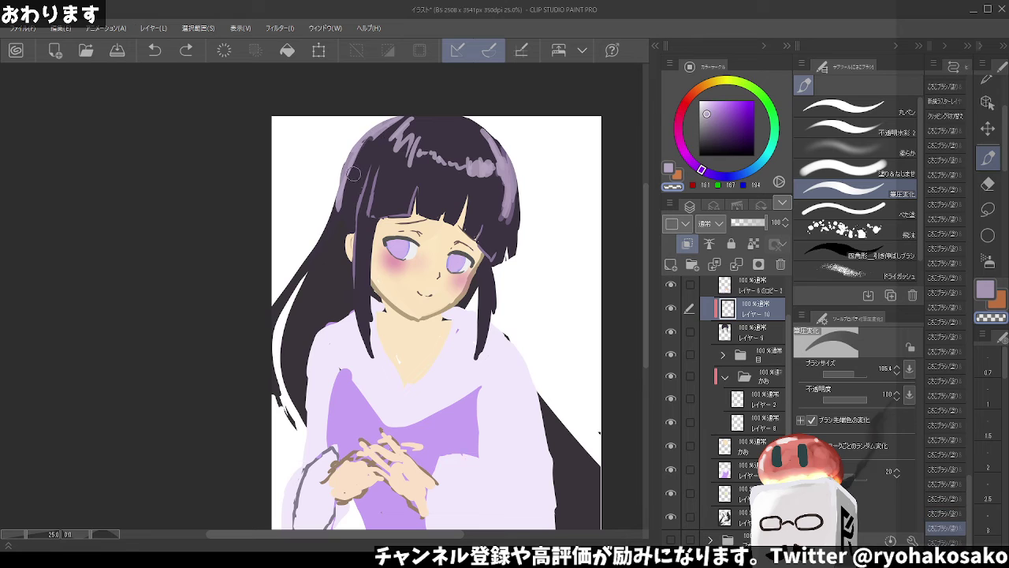
drag(422, 136, 407, 158)
mouse_move(432, 126)
mouse_down()
mouse_move(402, 160)
mouse_move(410, 130)
mouse_move(446, 161)
mouse_move(481, 162)
mouse_move(493, 150)
mouse_move(505, 230)
mouse_up()
drag(495, 180, 510, 240)
alt+click(518, 181)
key(ctrl+z)
key(ctrl+z)
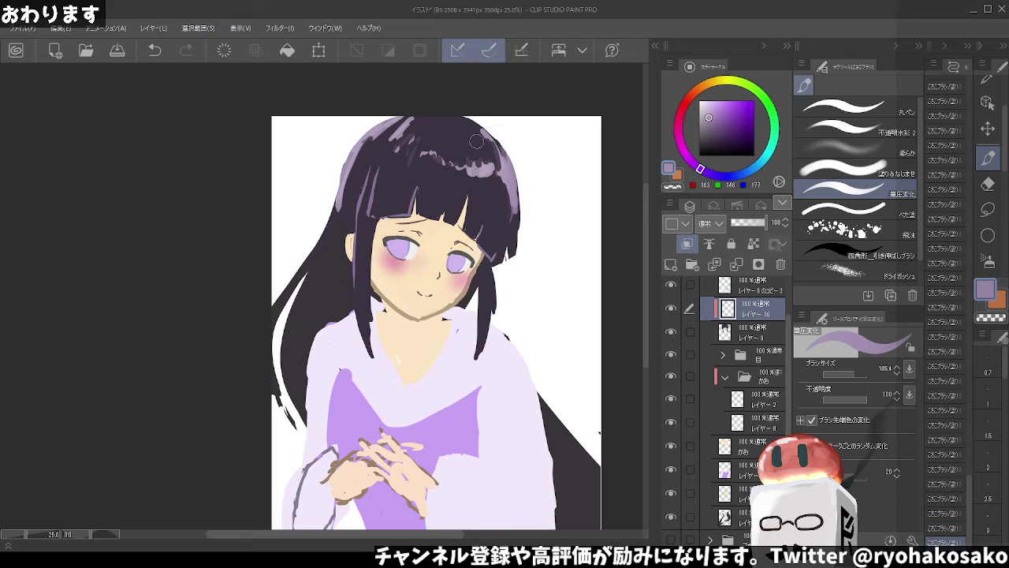
key(ctrl+z)
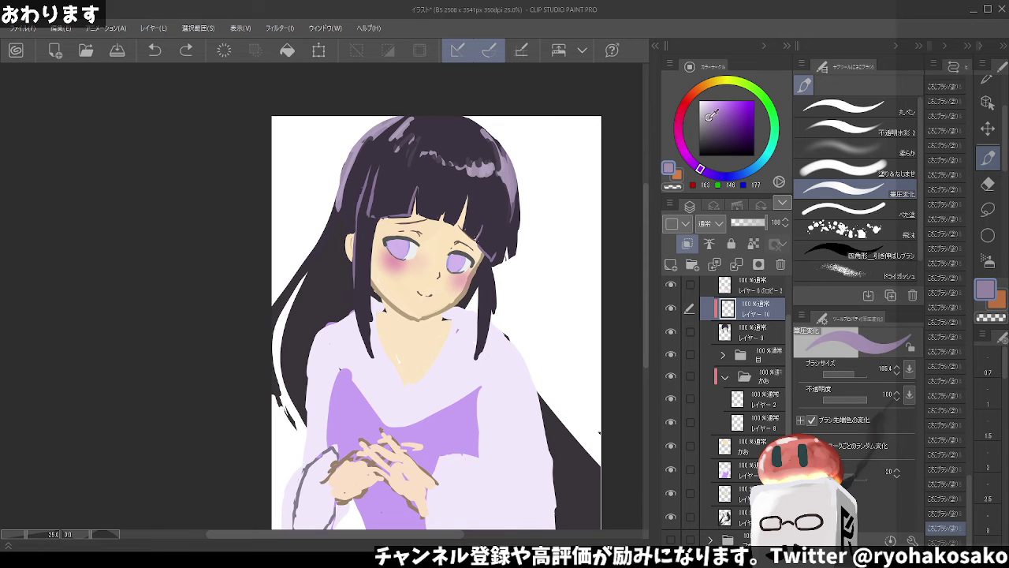
Paint near-black strokes down the left hair strand, undoing and restoring them
click(709, 147)
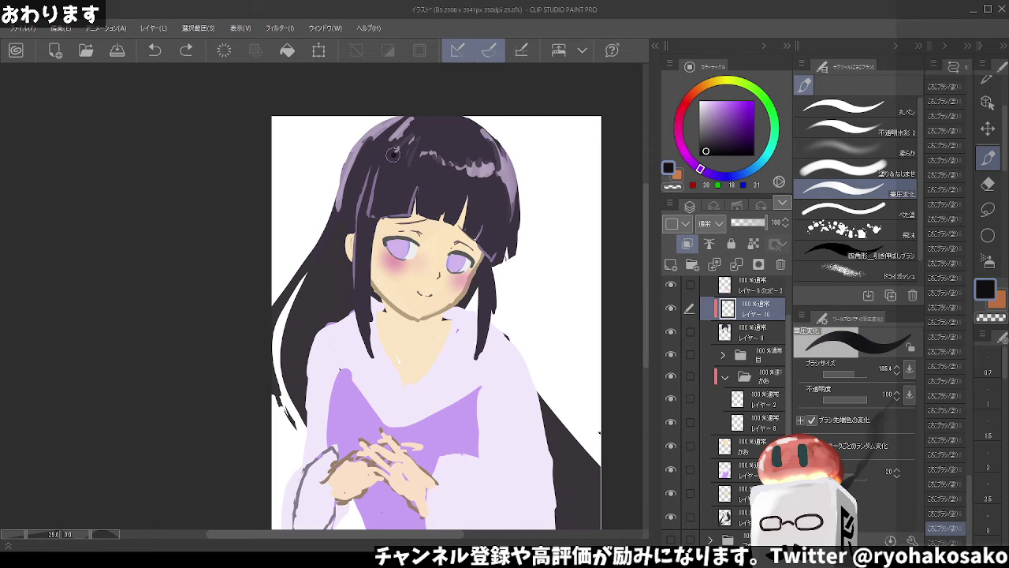
drag(398, 151, 376, 209)
key(ctrl+z)
drag(385, 161, 372, 209)
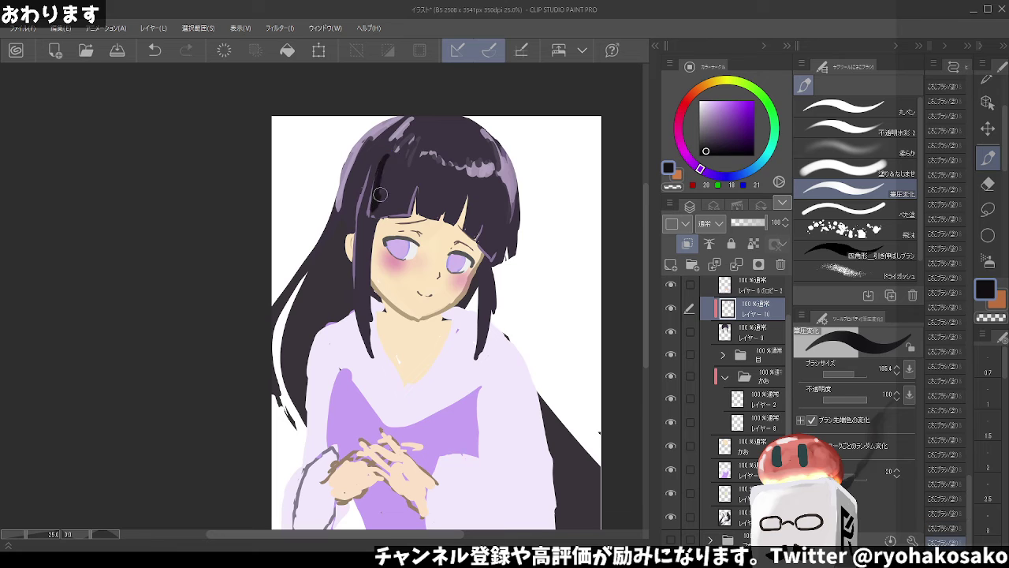
drag(385, 174, 378, 203)
key(ctrl+z)
key(ctrl+z)
key(ctrl+z)
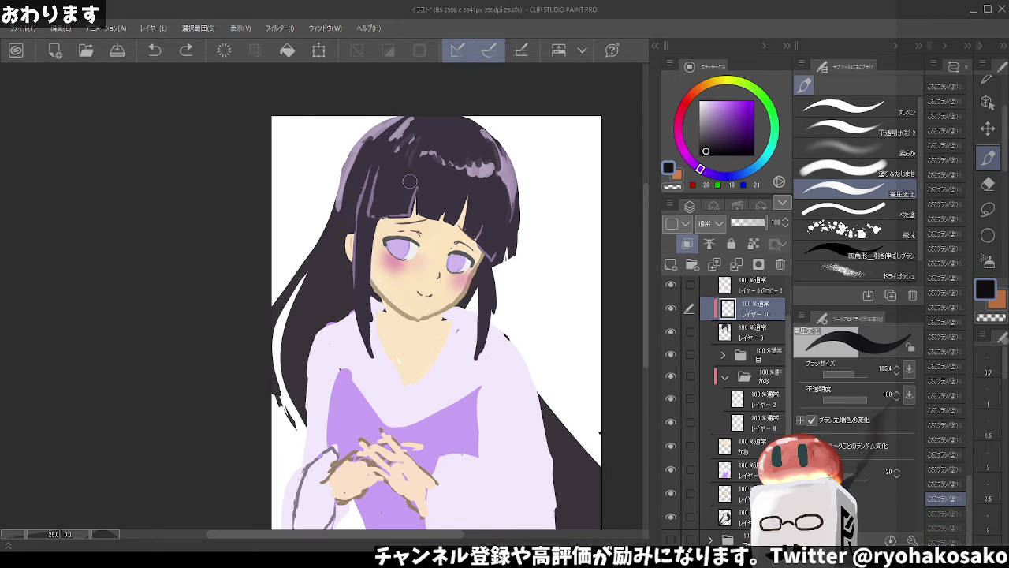
key(ctrl+y)
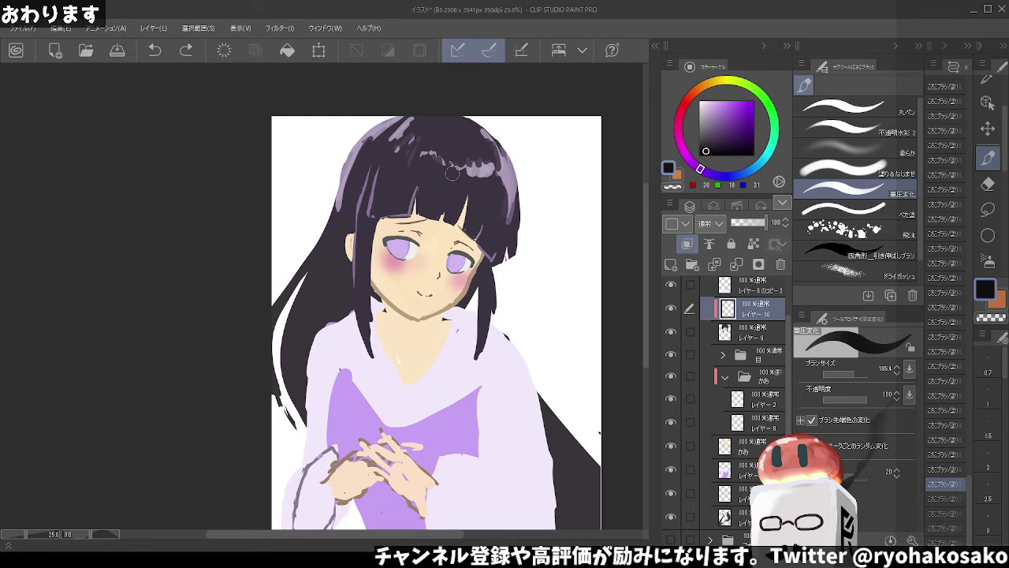
key(ctrl+y)
Touch up the hair with short greyish-purple strokes
alt+click(476, 163)
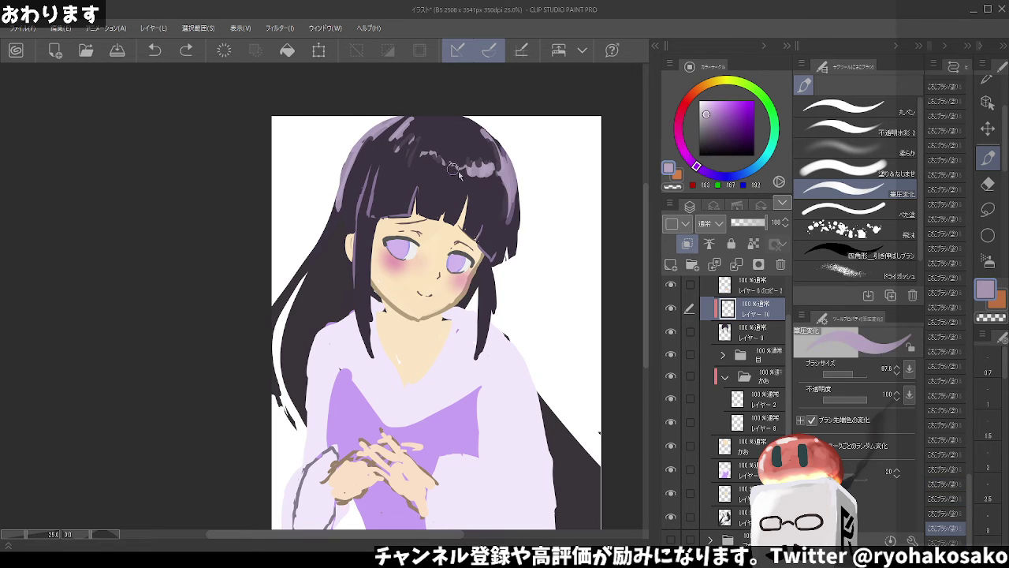
click(708, 132)
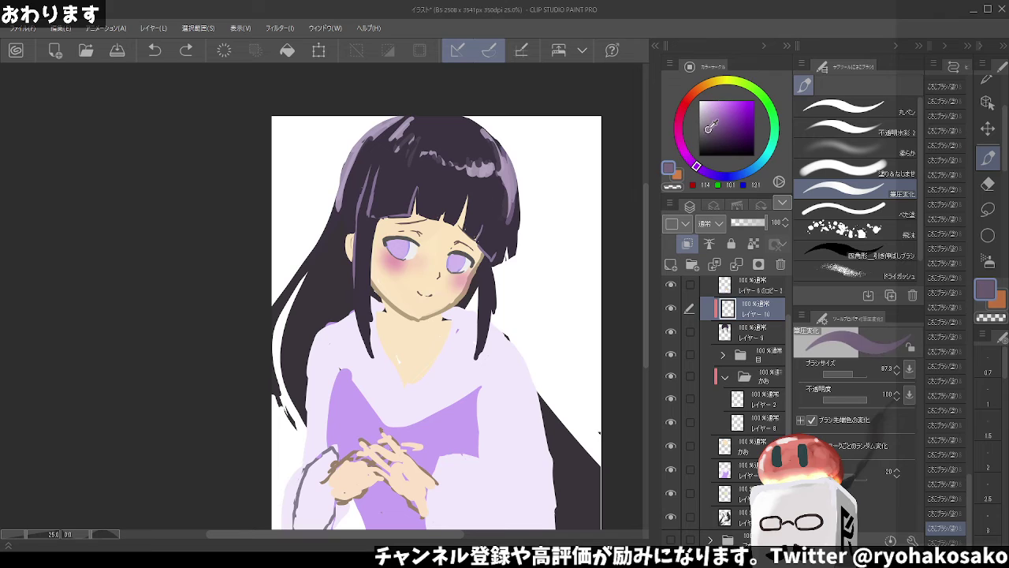
drag(467, 192, 454, 209)
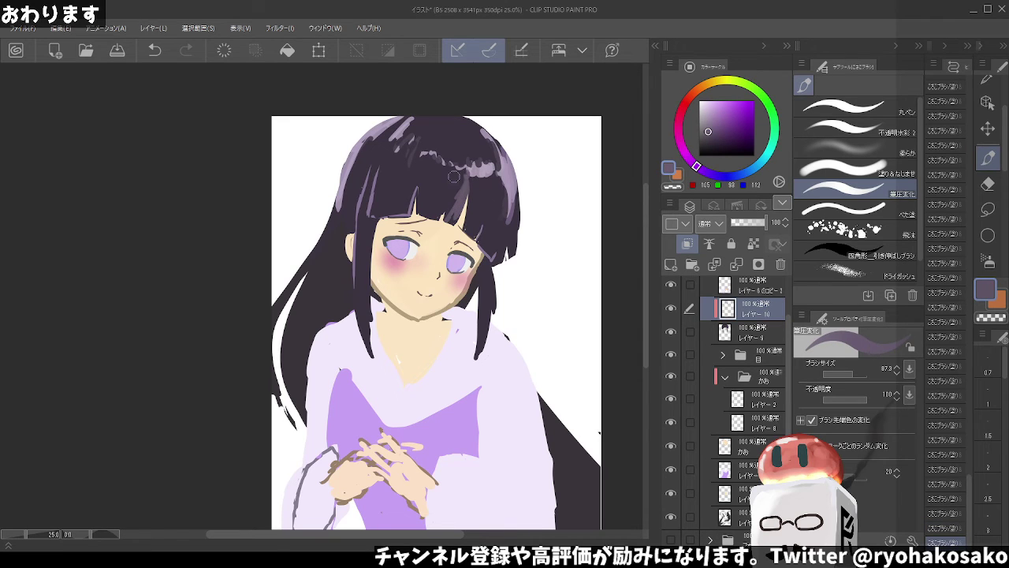
key(c)
alt+click(467, 195)
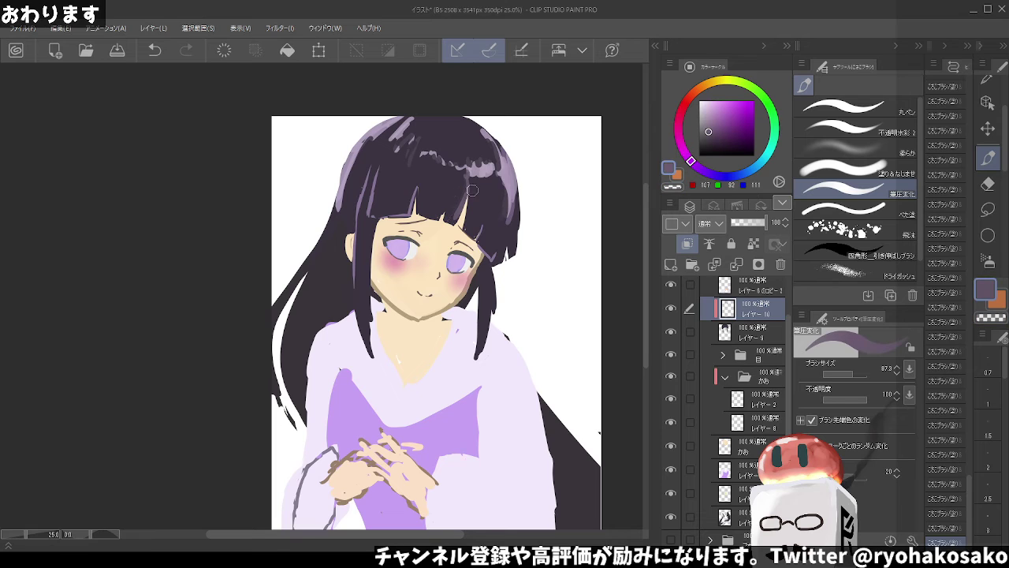
key(ctrl+z)
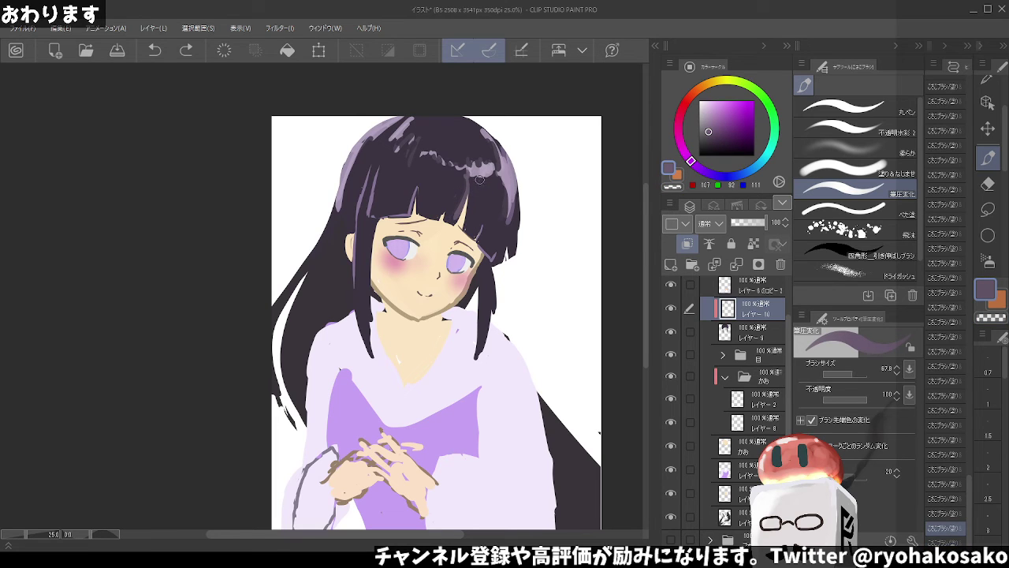
drag(479, 180, 479, 207)
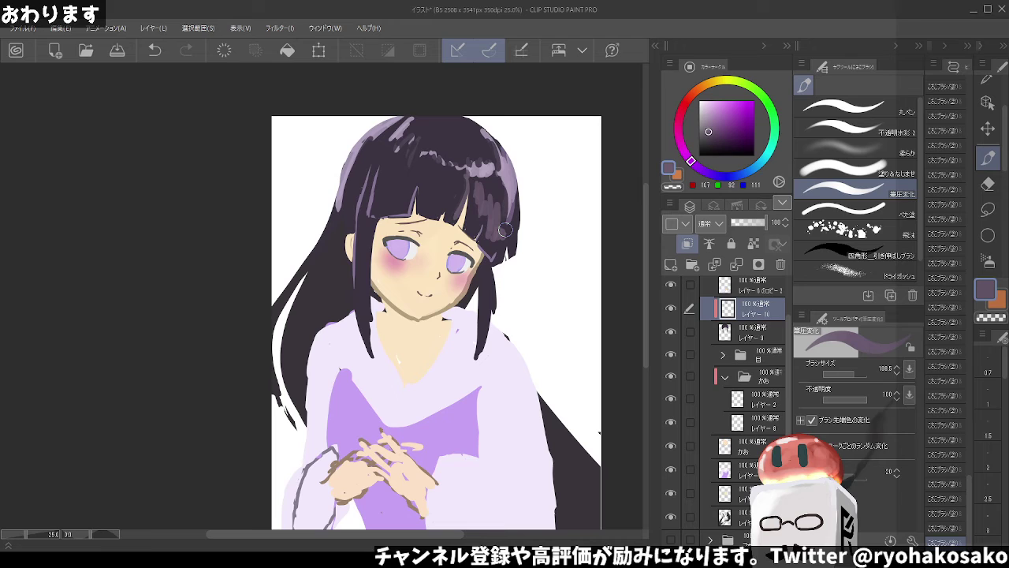
Eyedrop the dark hair purple and cover the light patches on the right hair and bangs
alt+click(488, 193)
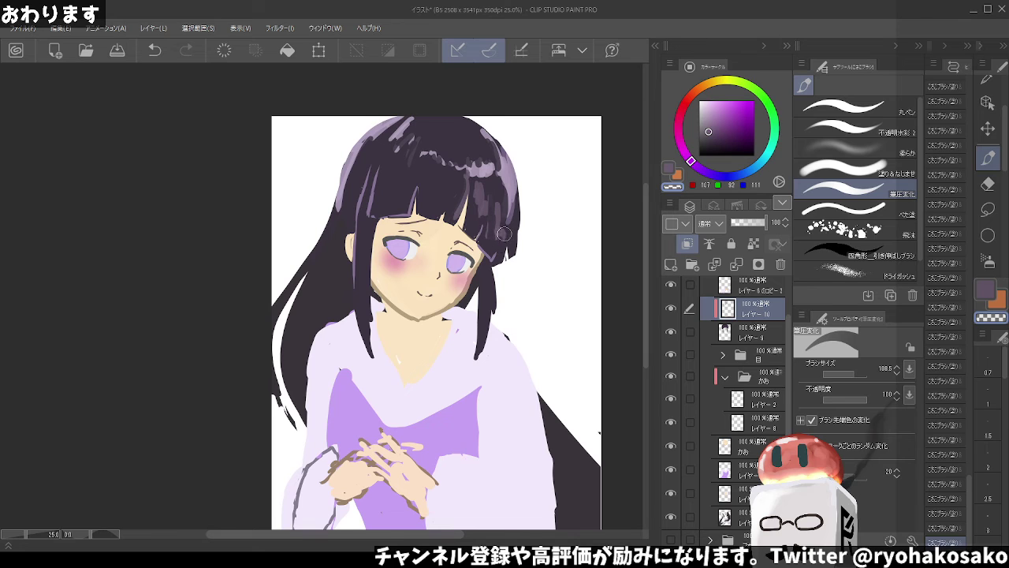
drag(497, 262, 477, 202)
alt+click(473, 205)
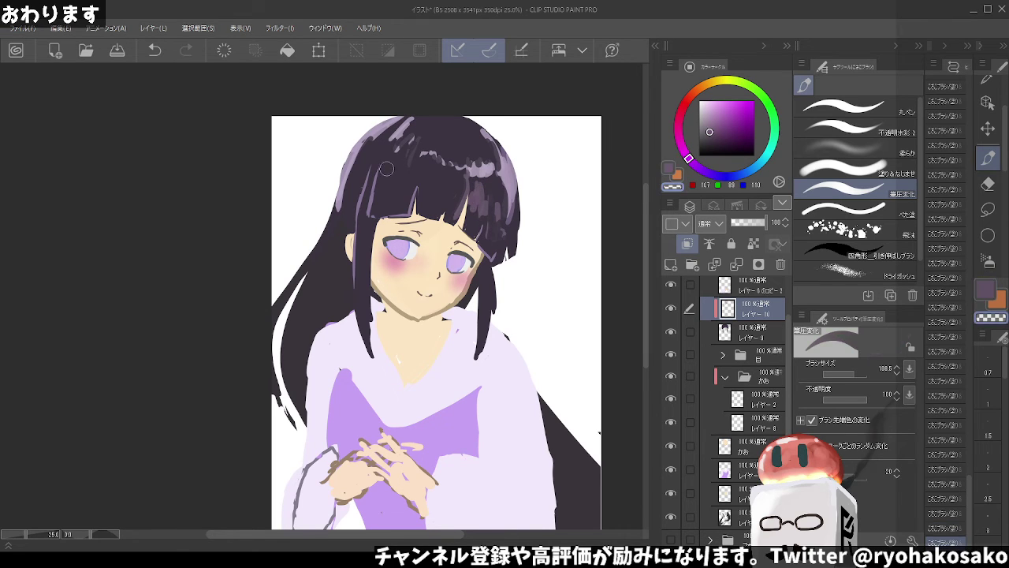
alt+click(495, 193)
mouse_move(403, 161)
mouse_down()
mouse_move(373, 188)
mouse_move(380, 205)
mouse_move(395, 196)
mouse_move(388, 163)
mouse_move(376, 197)
mouse_move(388, 173)
mouse_up()
alt+click(395, 199)
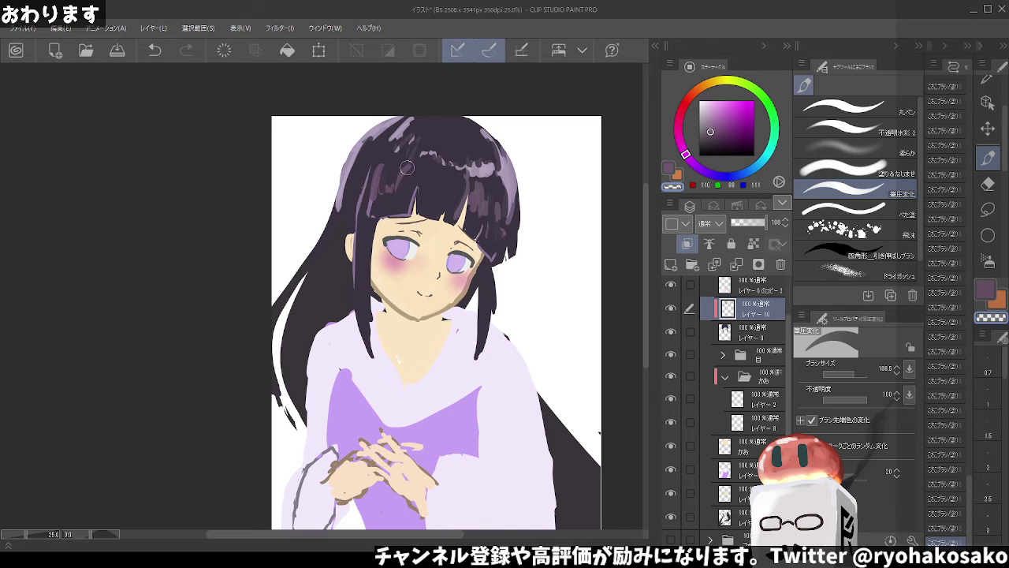
Try a pink-purple stroke in the bangs, then undo it
alt+click(455, 156)
click(720, 115)
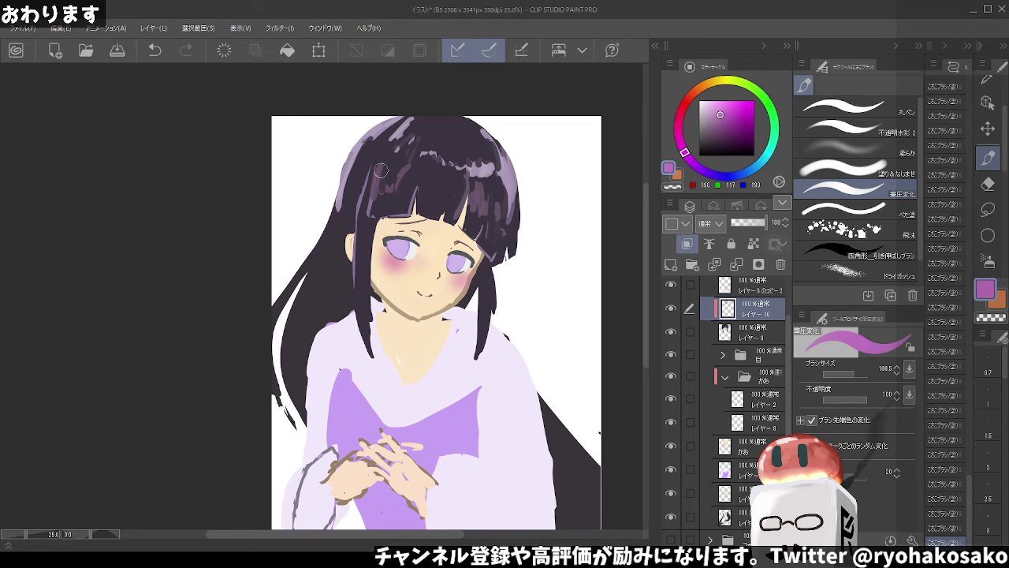
drag(398, 173, 388, 191)
key(ctrl+z)
key(ctrl+z)
Paint dark purple over the bangs and a long light streak down the left strand
click(719, 129)
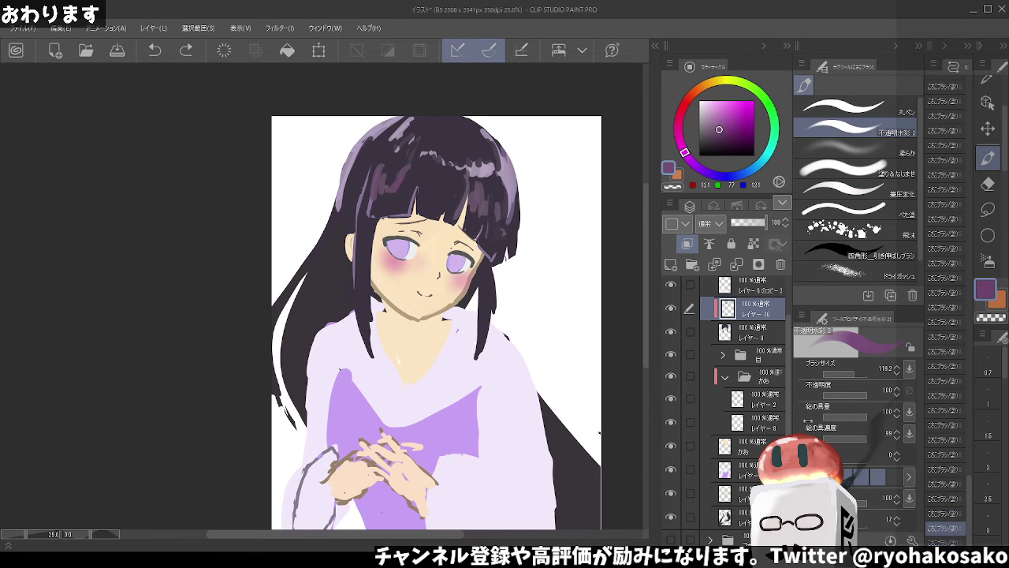
drag(394, 167, 388, 193)
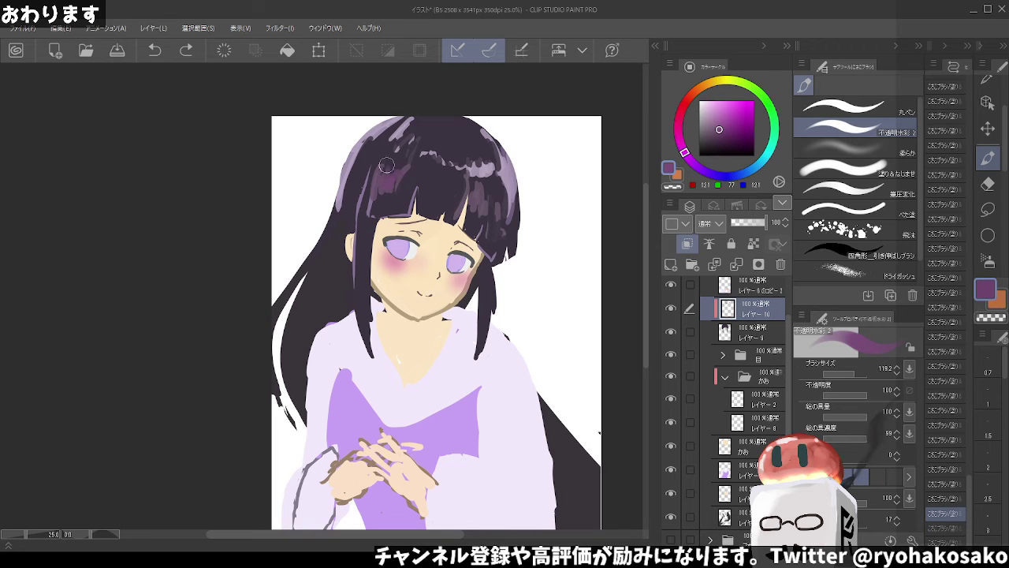
drag(361, 158, 337, 238)
key(ctrl+z)
drag(359, 165, 327, 241)
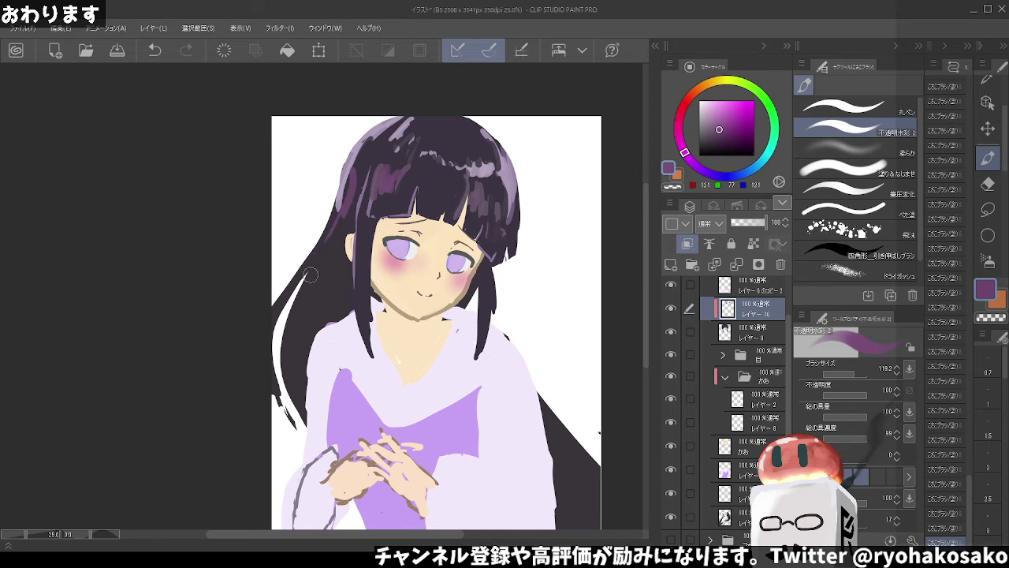
drag(339, 207, 299, 271)
Choose a lighter purple on the colour wheel and stroke highlights across the bangs
drag(727, 109, 716, 116)
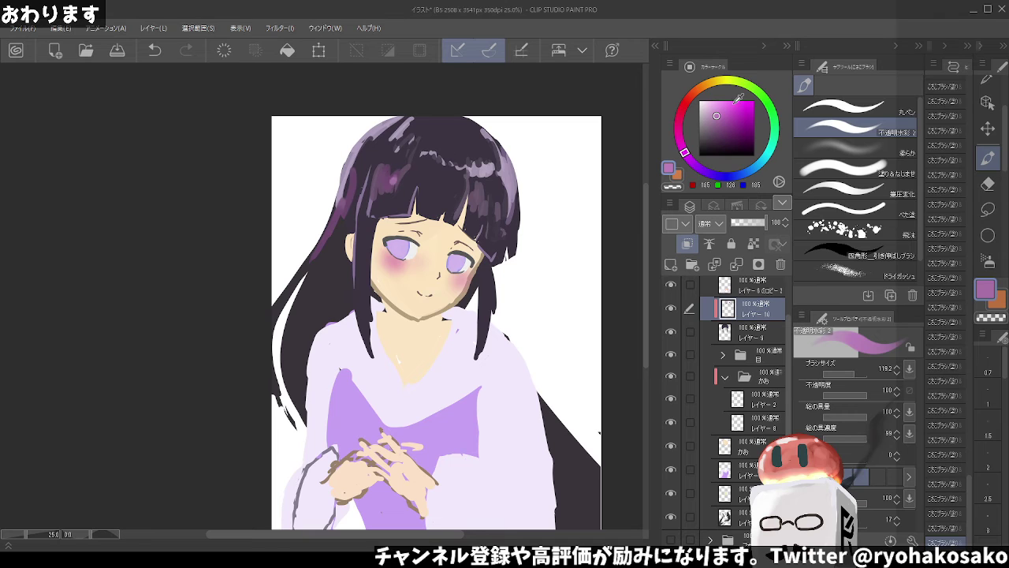
key(ctrl+z)
drag(697, 158, 698, 167)
mouse_move(393, 175)
mouse_down()
mouse_move(423, 179)
mouse_move(434, 211)
mouse_up()
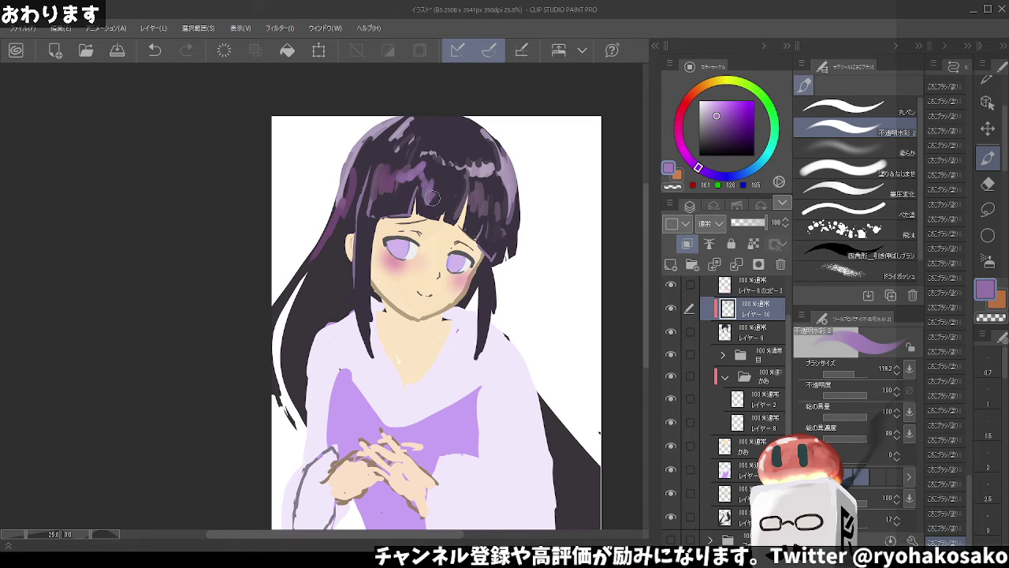
mouse_move(442, 167)
mouse_down()
mouse_move(436, 205)
mouse_move(454, 187)
mouse_move(423, 208)
mouse_up()
key(ctrl+z)
key(ctrl+y)
key(ctrl+z)
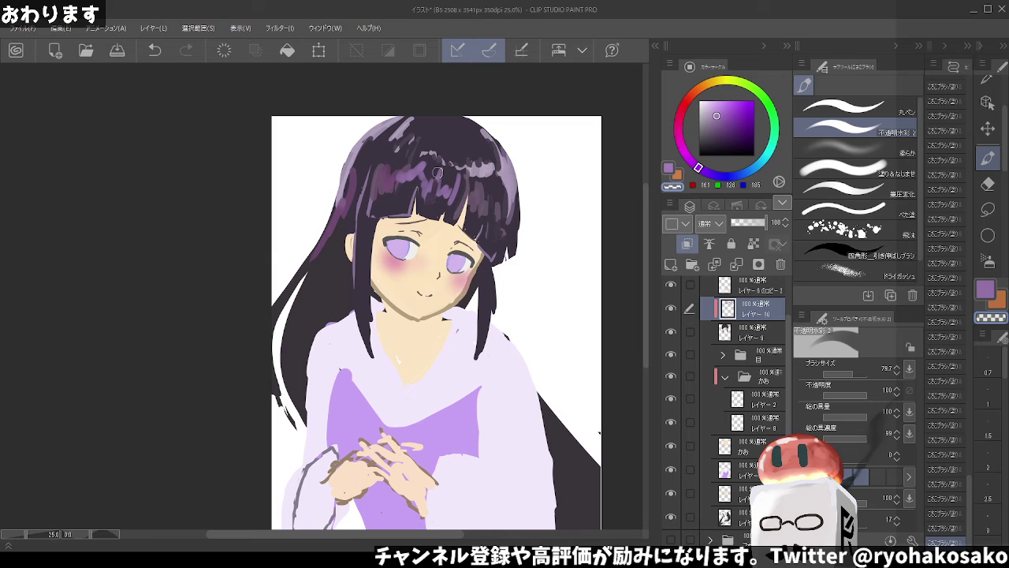
mouse_move(426, 162)
mouse_down()
mouse_move(397, 196)
mouse_move(385, 194)
mouse_up()
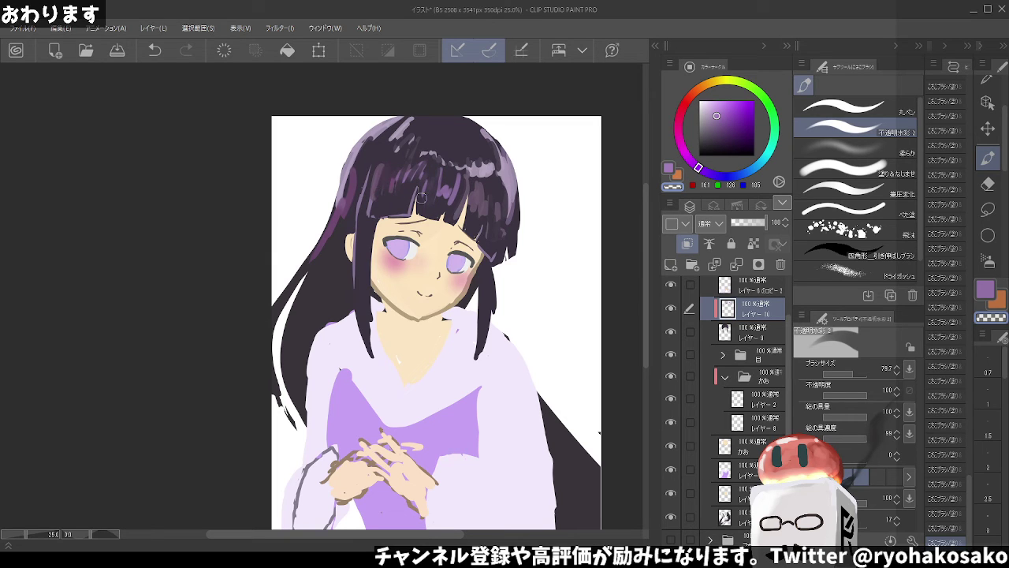
Zoom out and paint dark hair colour over the bangs on the Layer 9 hair base
scroll(473, 175, down, 1)
scroll(477, 175, down, 1)
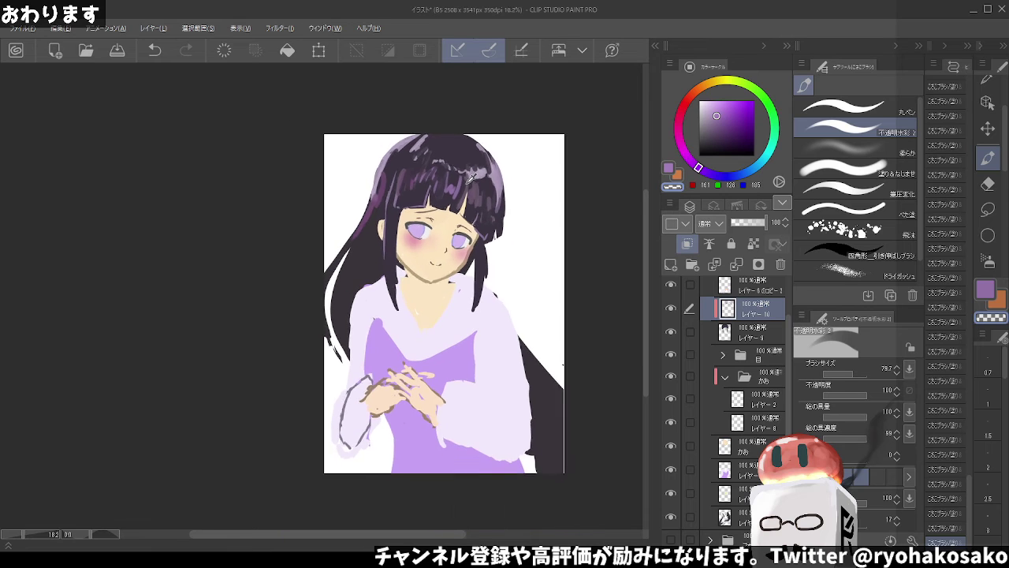
scroll(481, 175, down, 1)
scroll(487, 175, down, 2)
scroll(487, 175, up, 1)
scroll(482, 168, up, 2)
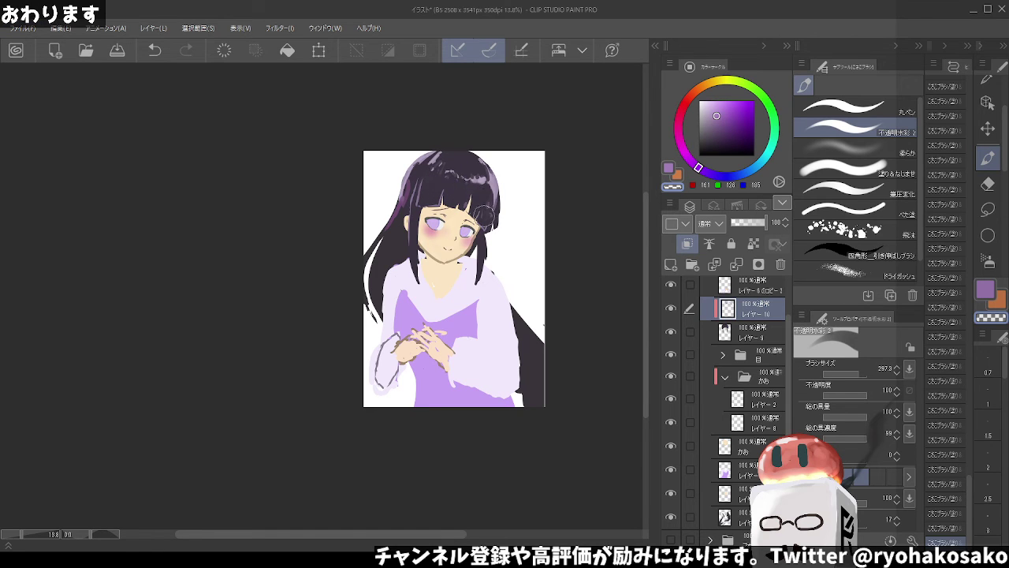
key(ctrl+z)
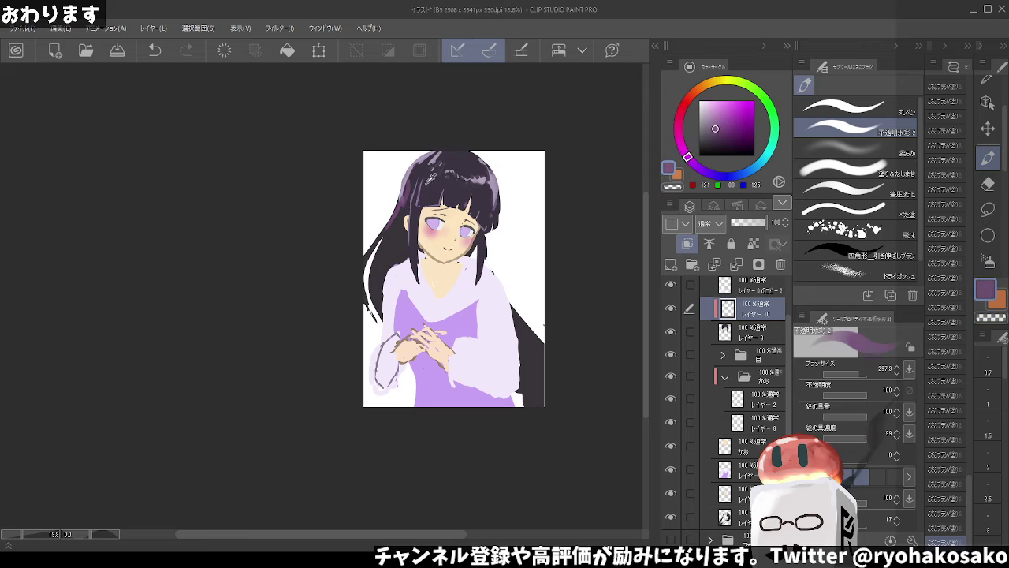
alt+click(427, 180)
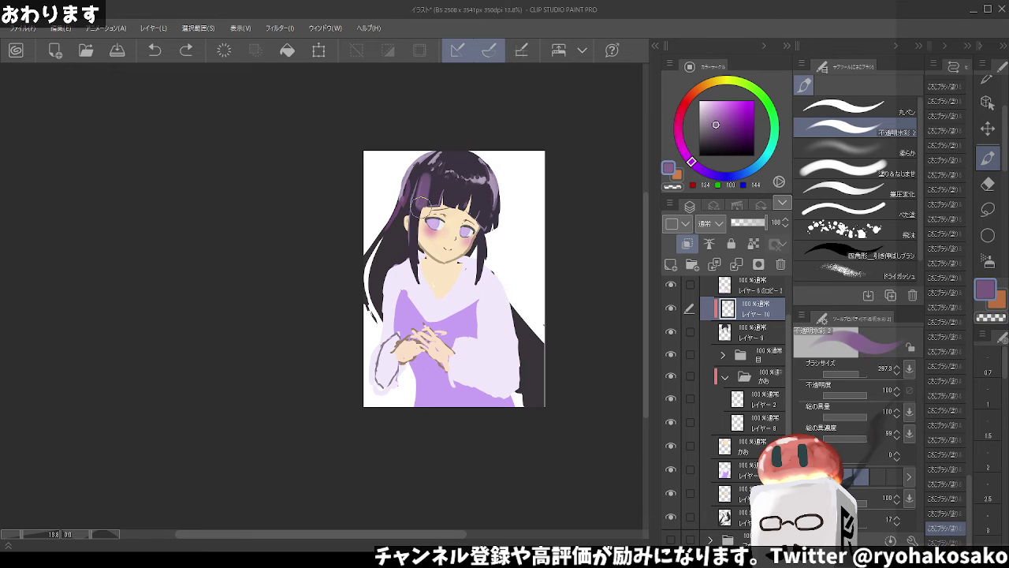
click(749, 332)
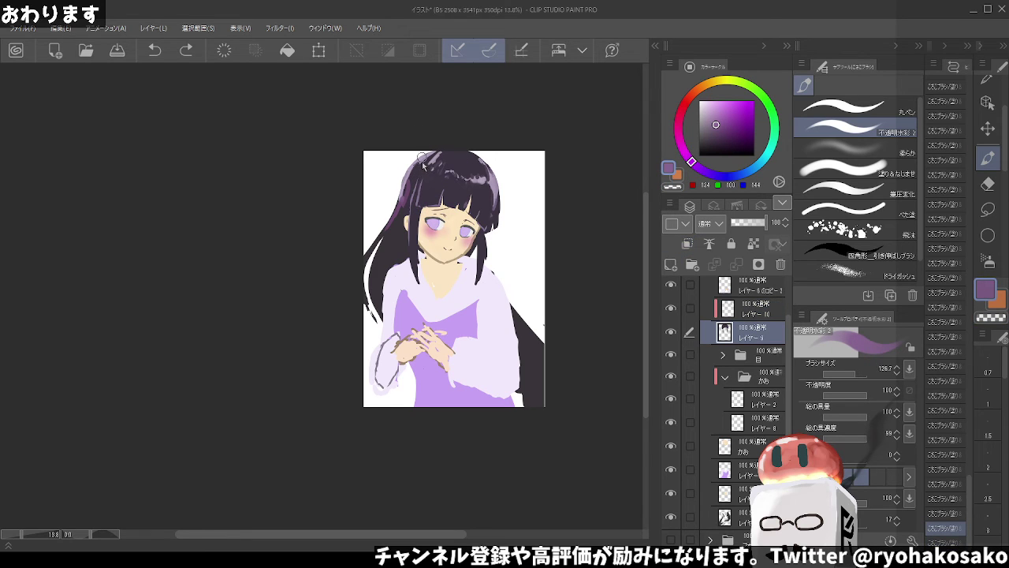
alt+click(425, 180)
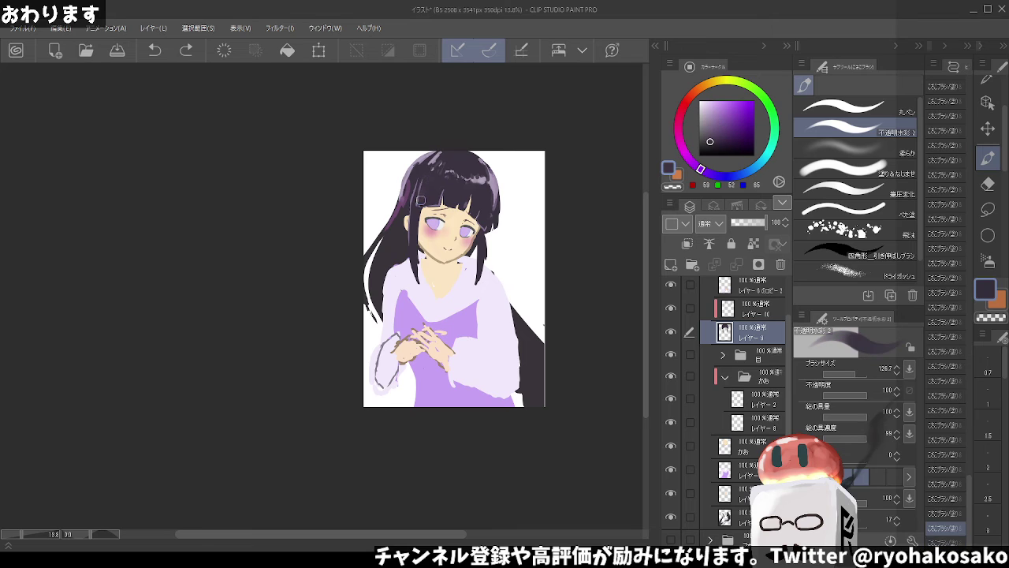
drag(423, 179, 419, 206)
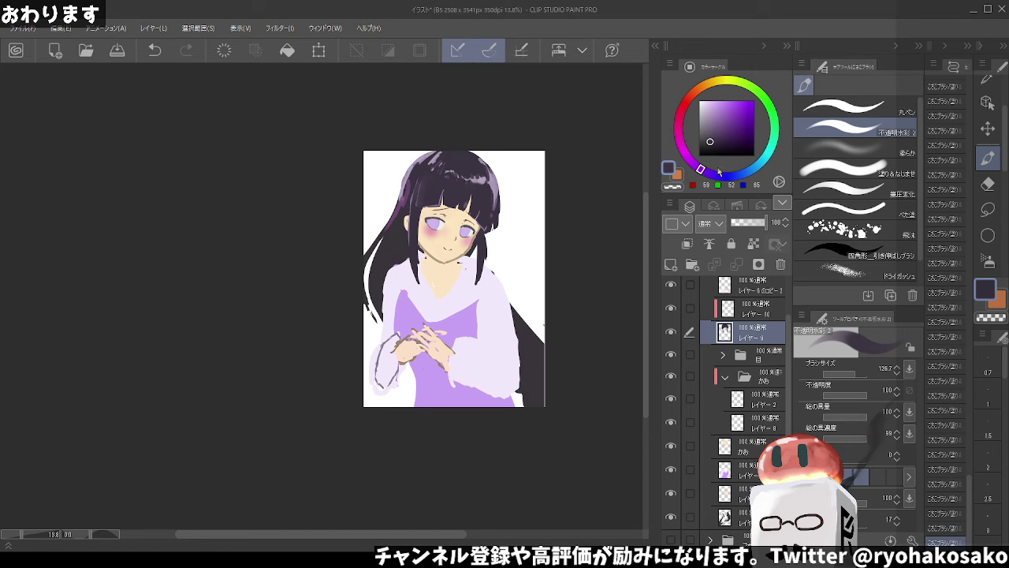
On Layer 10, paint thin light purple highlights down the left and right hair edges
click(752, 314)
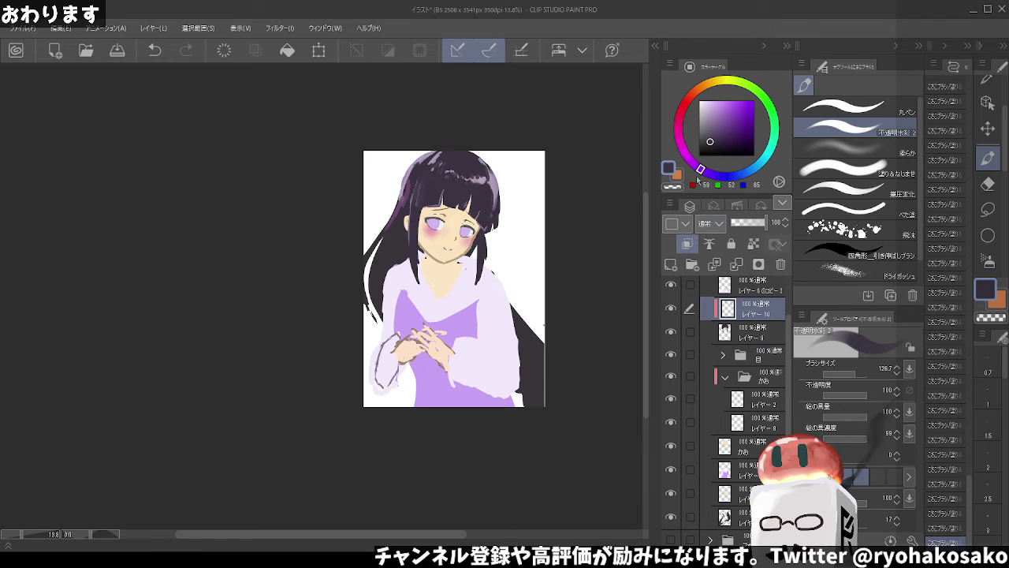
alt+click(499, 181)
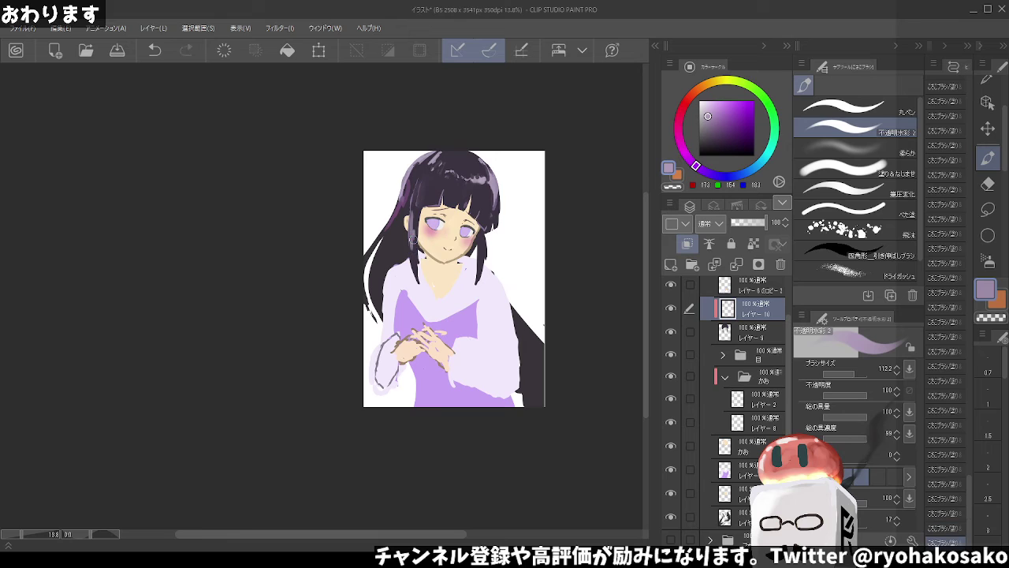
drag(417, 206, 417, 270)
key(ctrl+z)
key(ctrl+z)
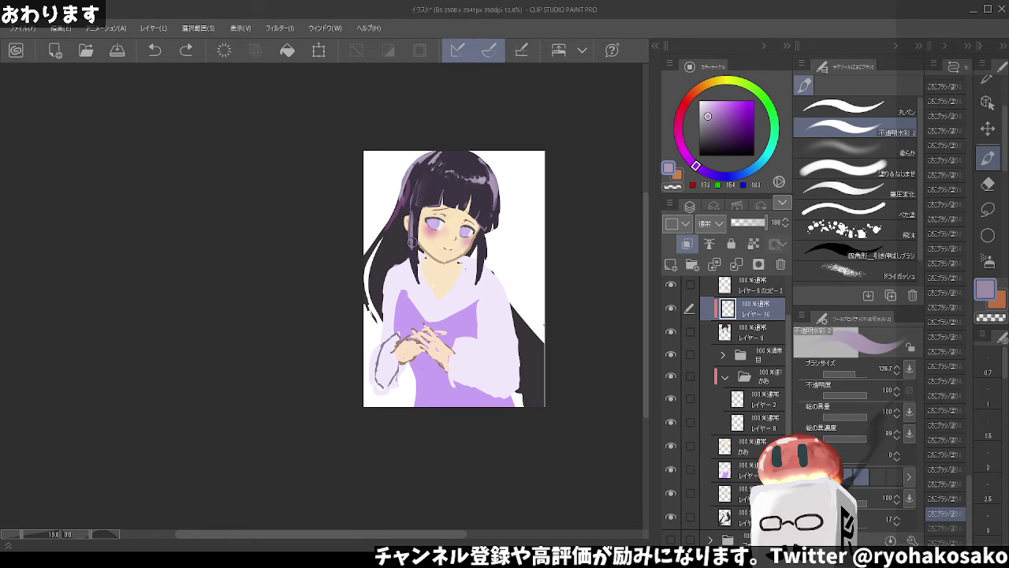
drag(416, 211, 417, 270)
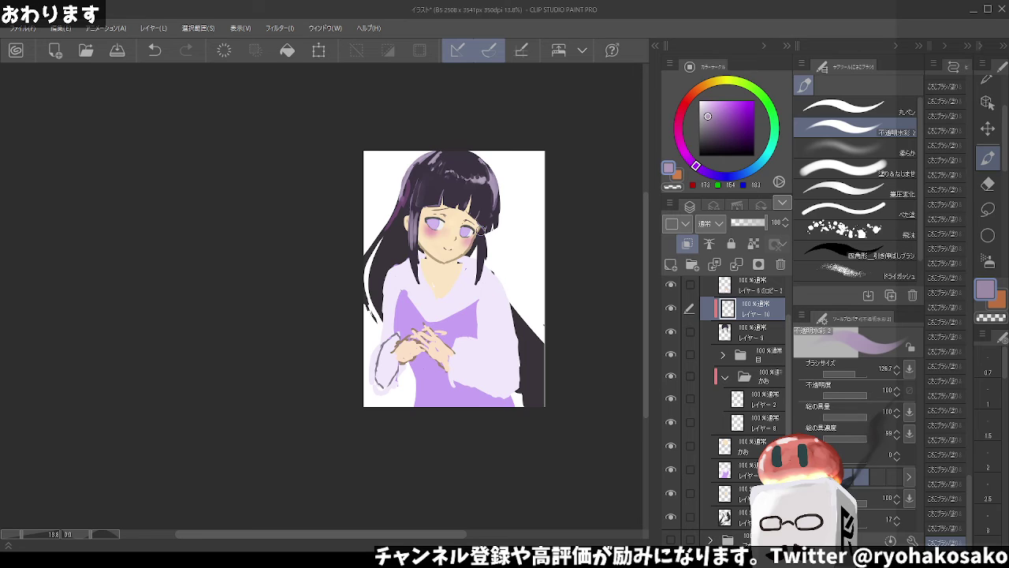
drag(481, 230, 478, 271)
key(c)
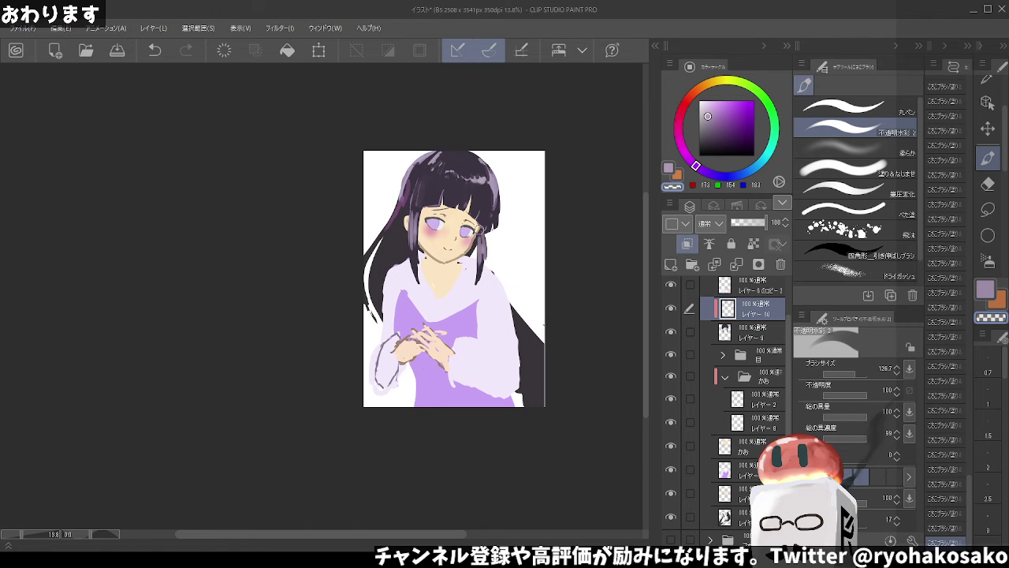
click(839, 189)
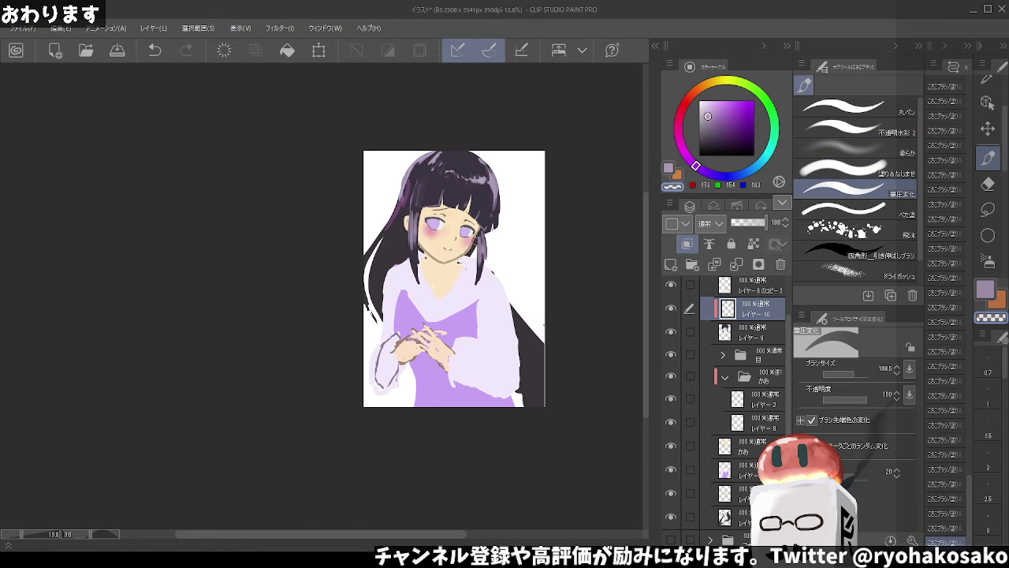
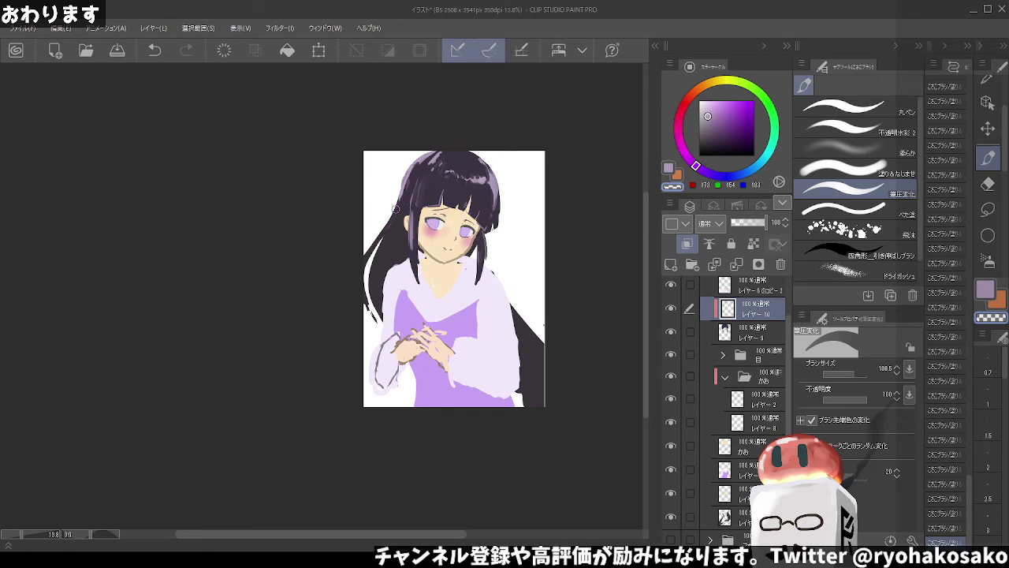
Collapse the かお folder and select the かお skin layer
alt+click(410, 172)
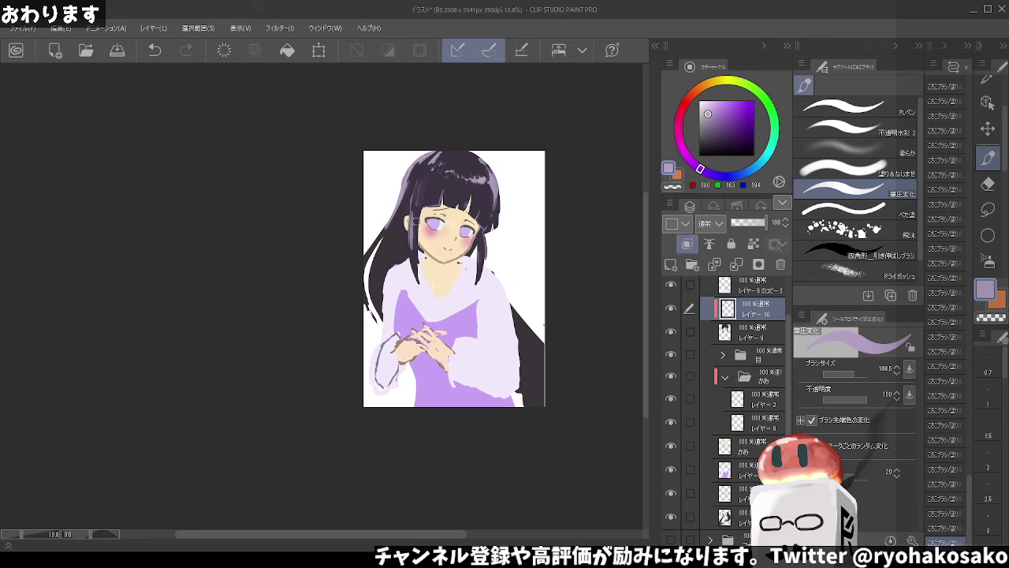
key(c)
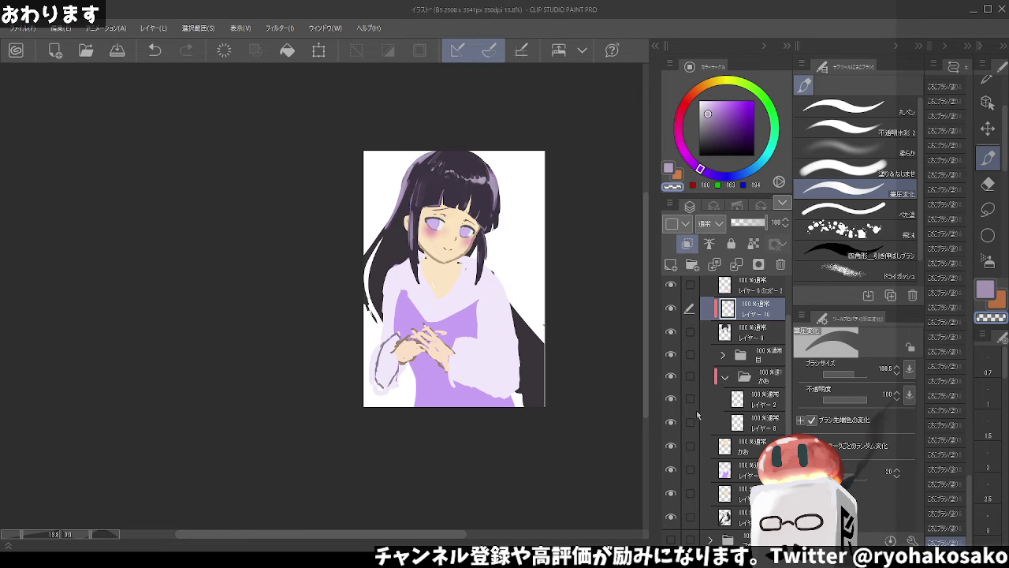
click(725, 376)
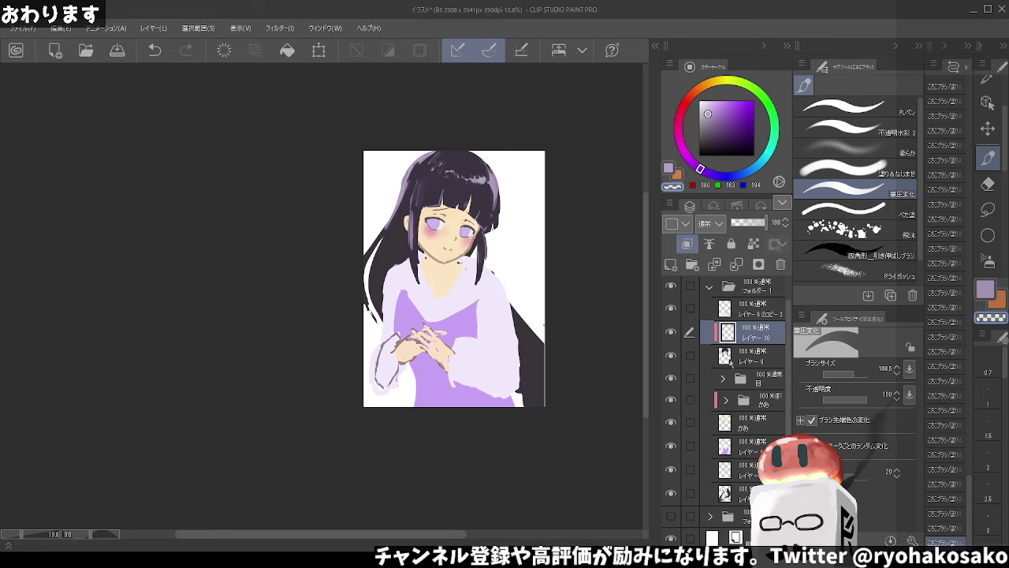
click(742, 455)
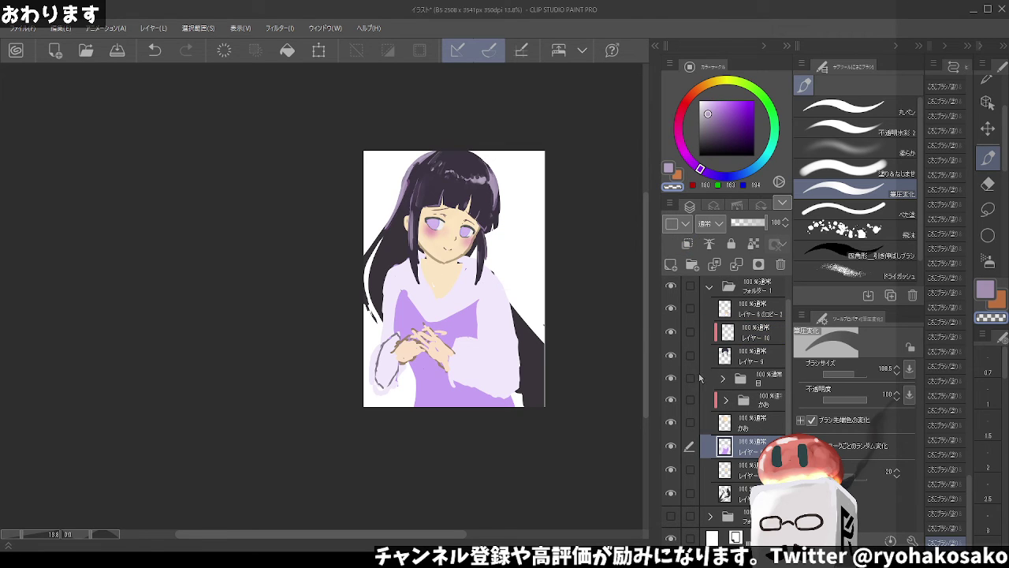
click(755, 422)
Pick a pale peach skin tone and enlarge the brush to about 398
alt+click(457, 225)
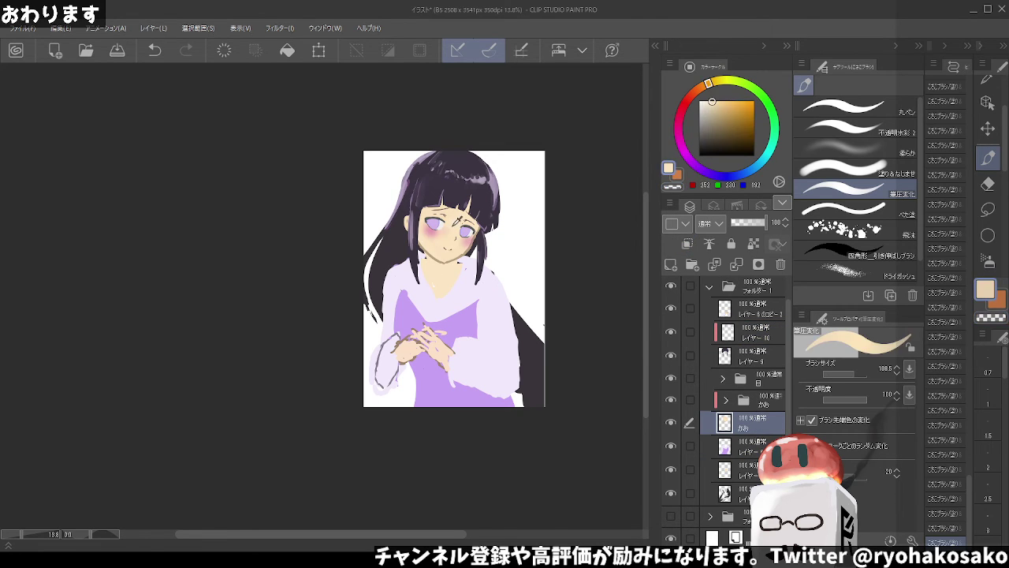
click(714, 100)
click(706, 105)
drag(709, 95, 708, 87)
drag(442, 202, 433, 214)
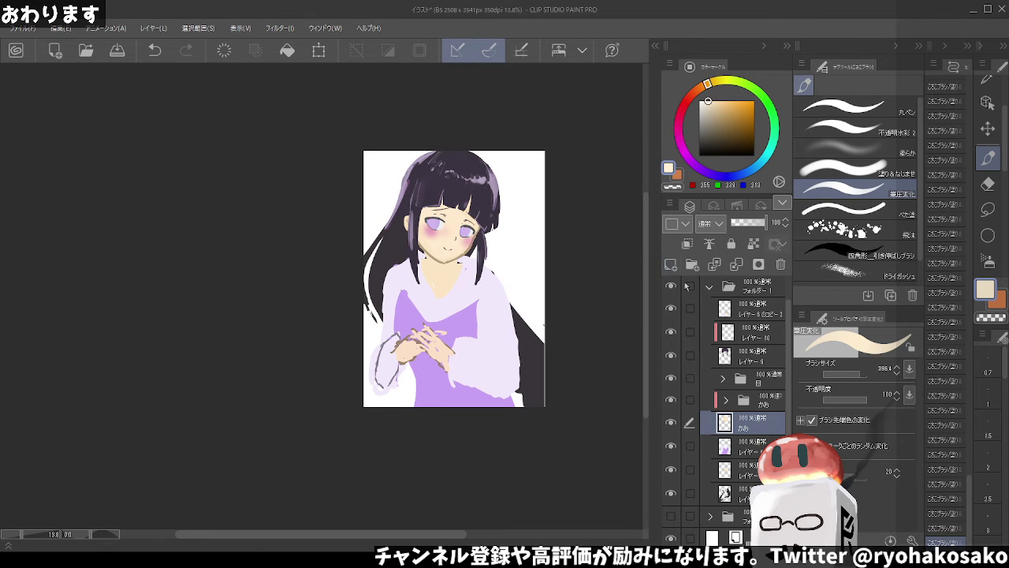
Add a new raster layer in the かお folder, placed below the other child layer
click(749, 400)
click(749, 470)
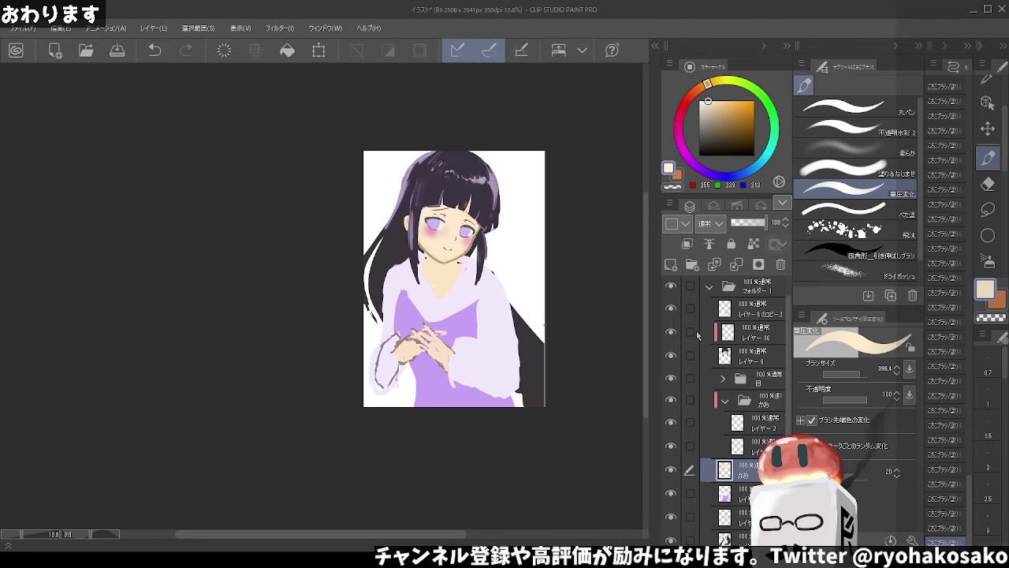
click(757, 447)
key(ctrl+shift+n)
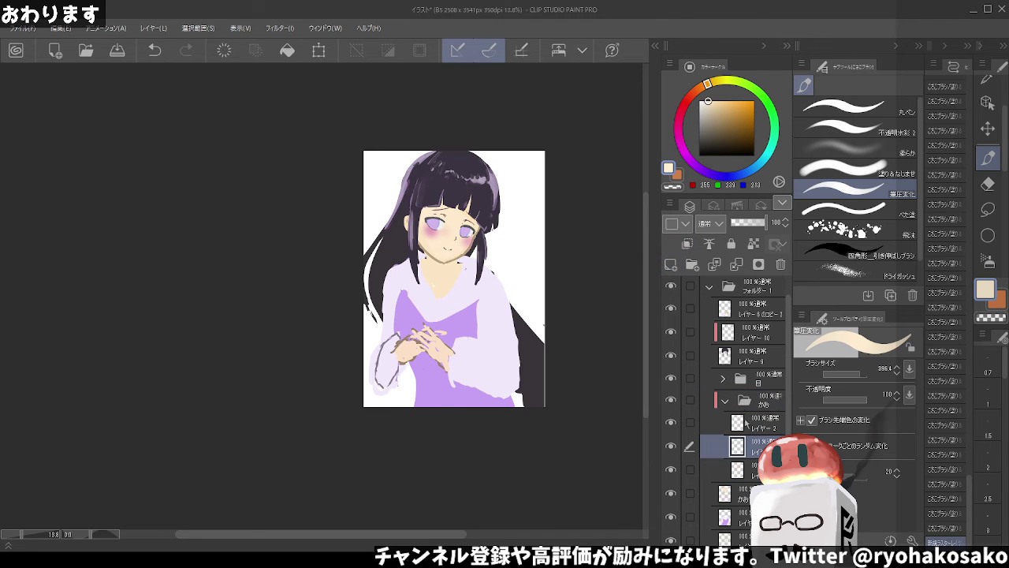
drag(738, 449, 737, 476)
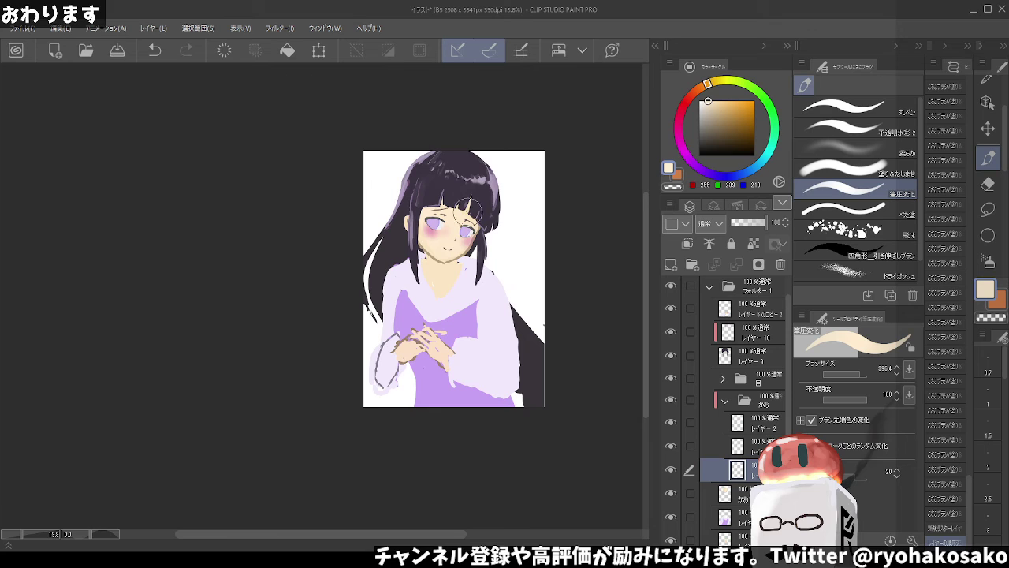
click(703, 87)
Try salmon shading strokes near the right eye, undoing the rejected ones
click(720, 110)
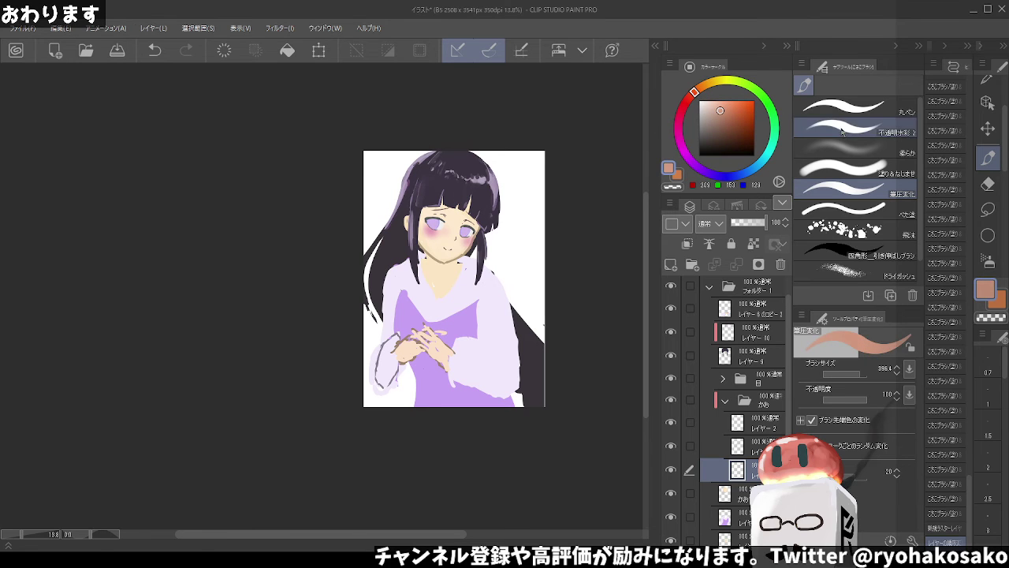
drag(469, 214, 469, 241)
key(ctrl+z)
click(718, 105)
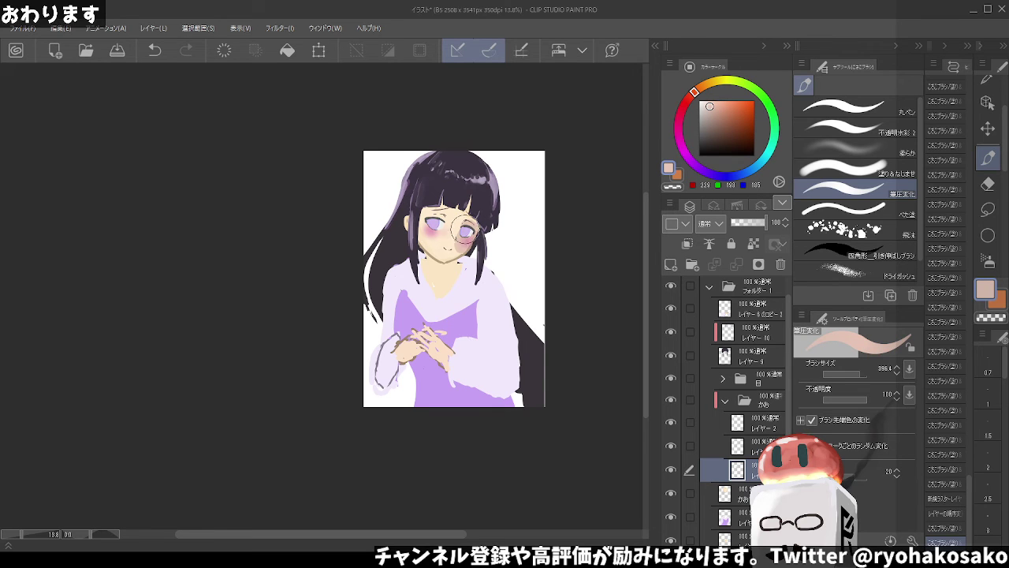
key(ctrl+z)
mouse_move(461, 232)
mouse_down()
mouse_move(454, 257)
mouse_move(460, 223)
mouse_move(454, 262)
mouse_up()
Shade the cheek and nose below the right eye in a deeper skin tone
key(c)
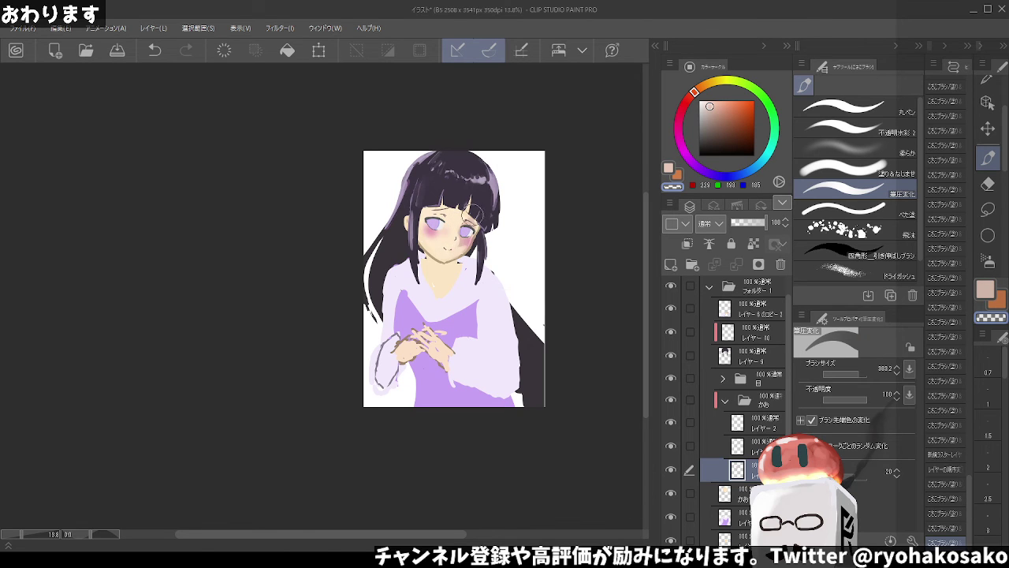
key(ctrl+z)
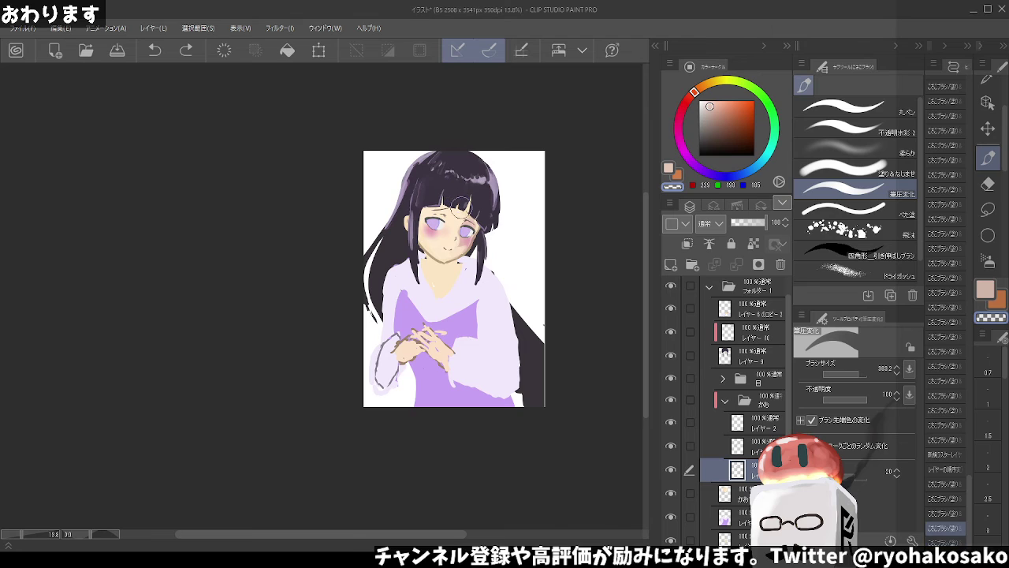
key(ctrl+z)
key(ctrl+z)
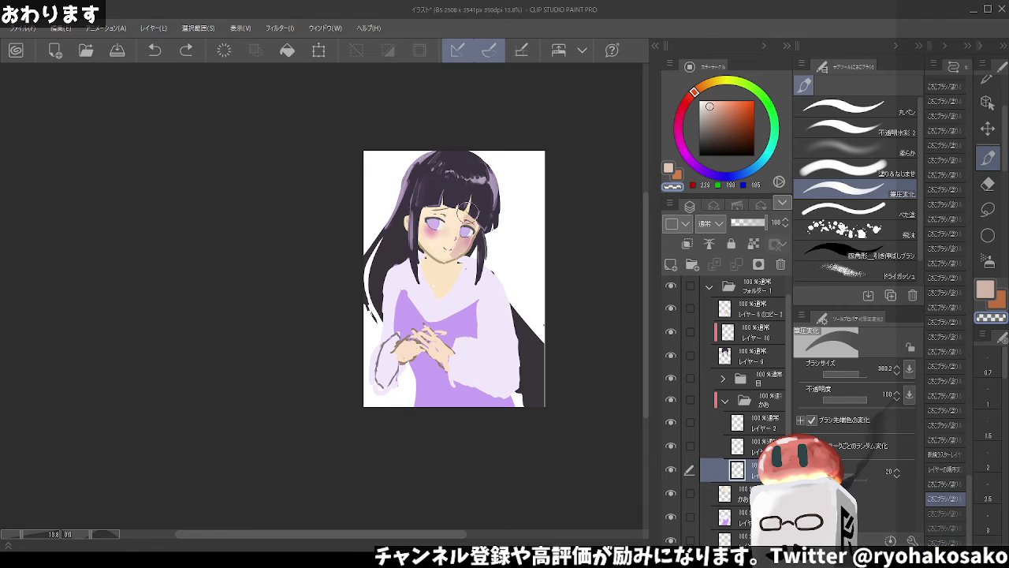
drag(466, 233, 451, 212)
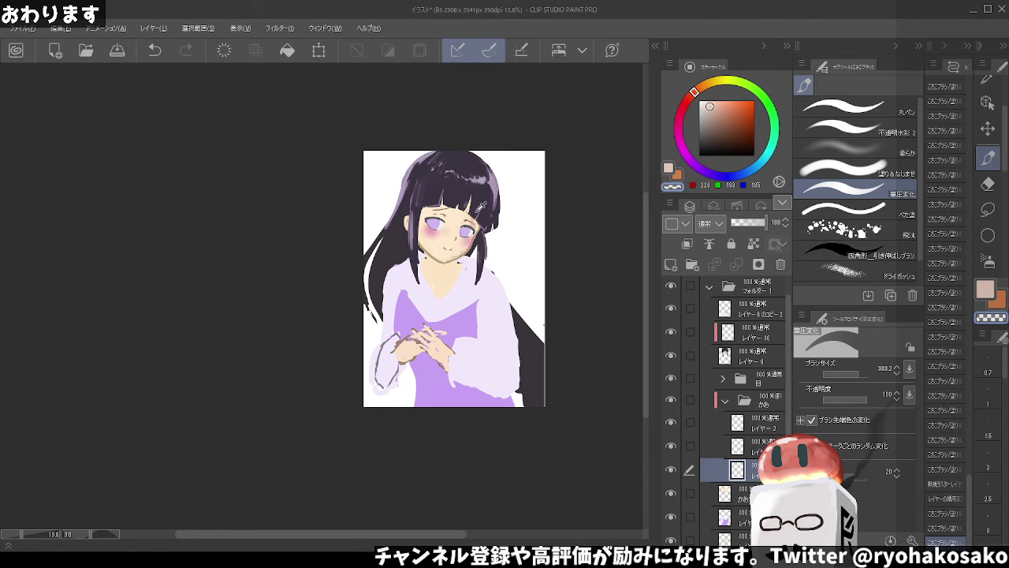
alt+click(472, 229)
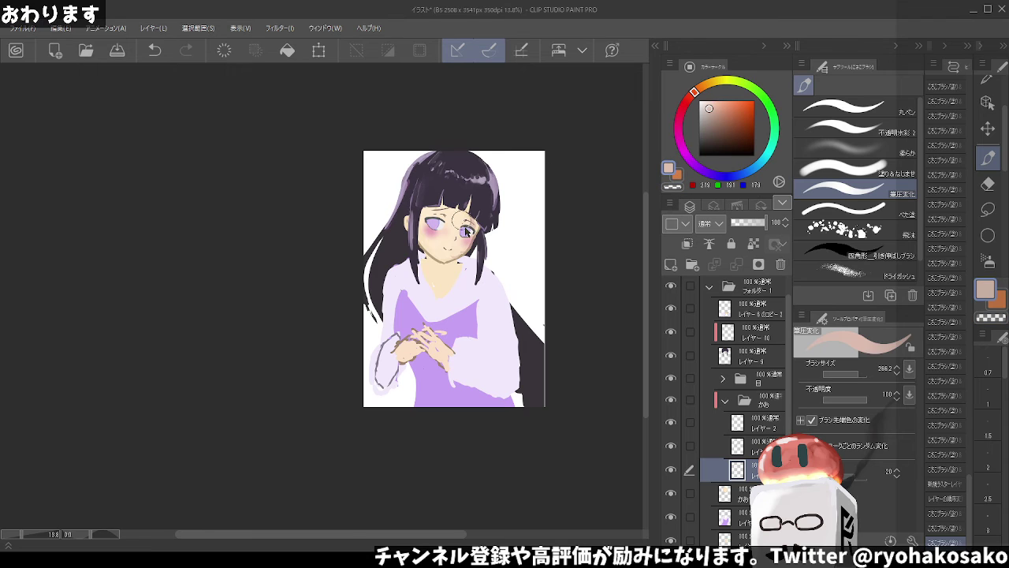
drag(457, 235, 455, 246)
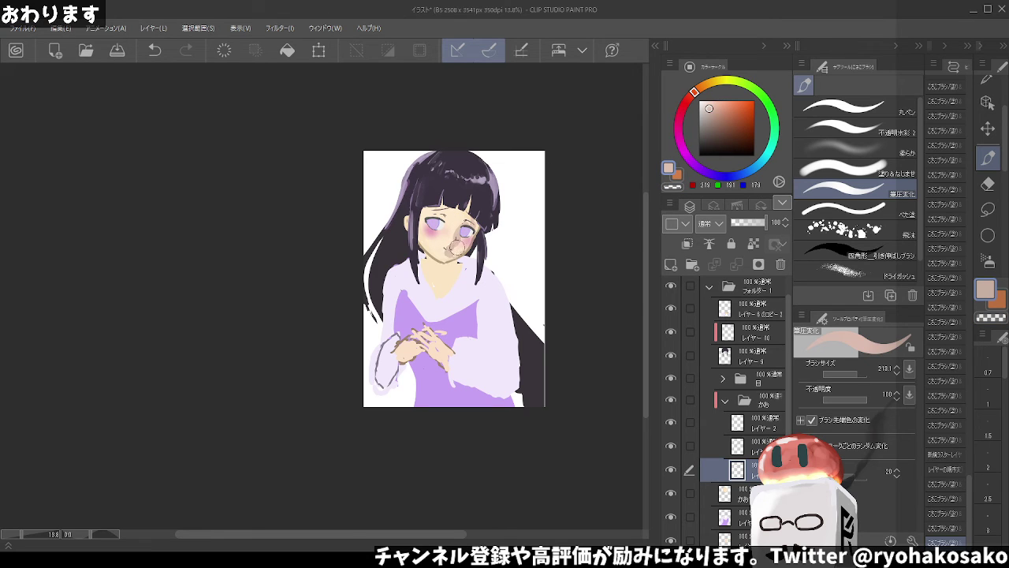
Touch up skin around the right eye, cheek and bangs with muted skin tones
key(c)
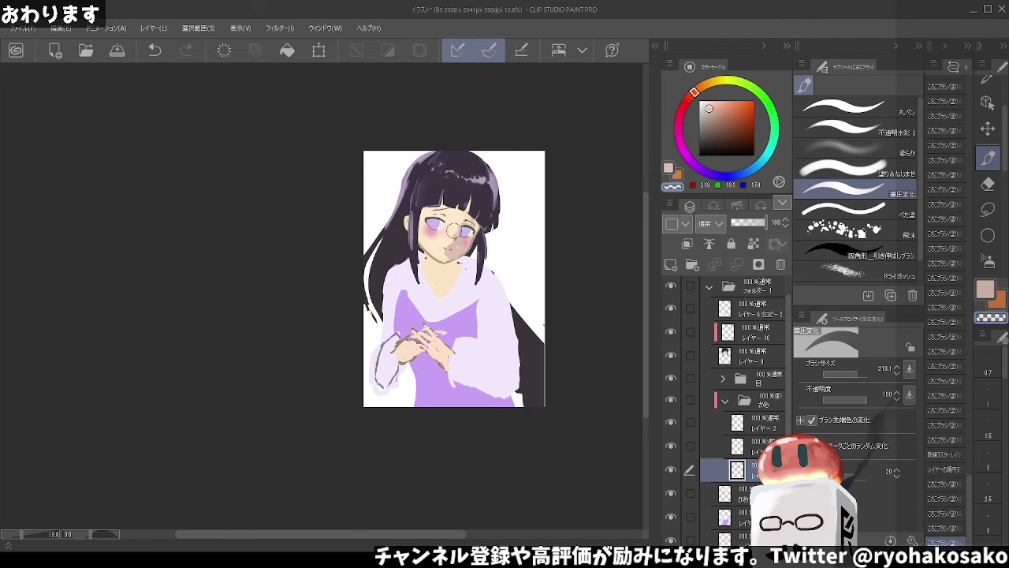
drag(461, 231, 470, 231)
alt+click(469, 231)
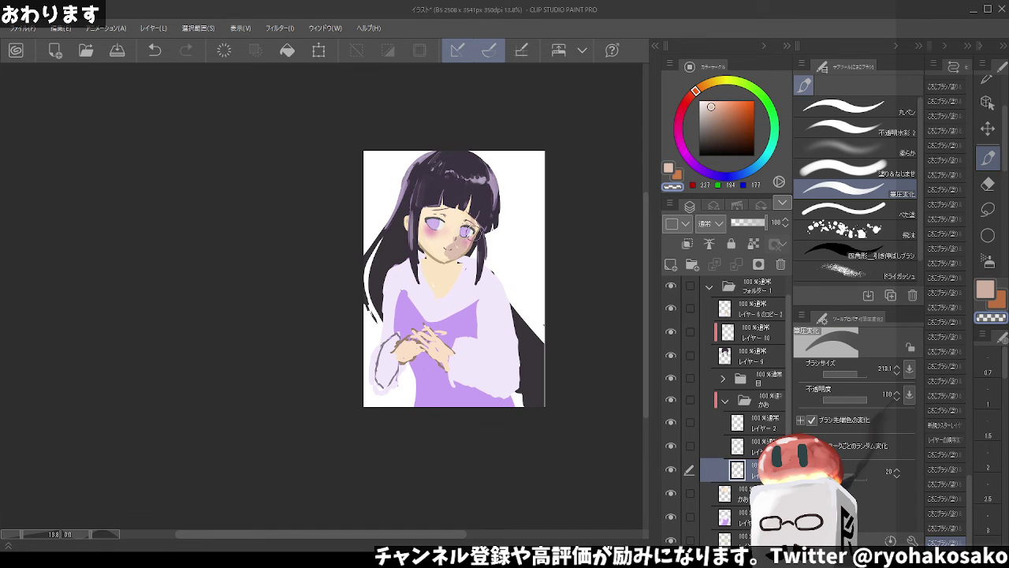
alt+click(470, 229)
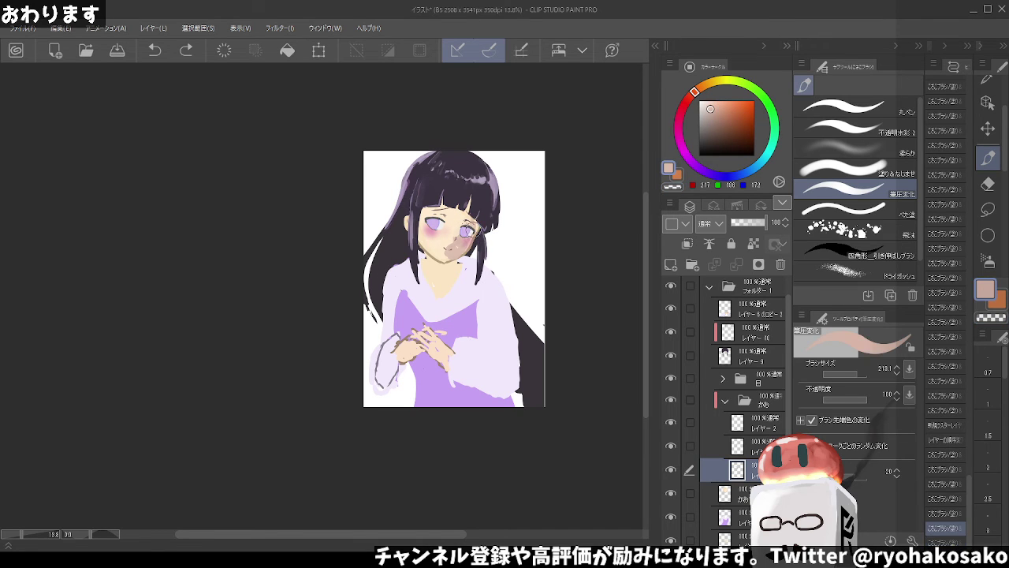
drag(460, 244, 455, 251)
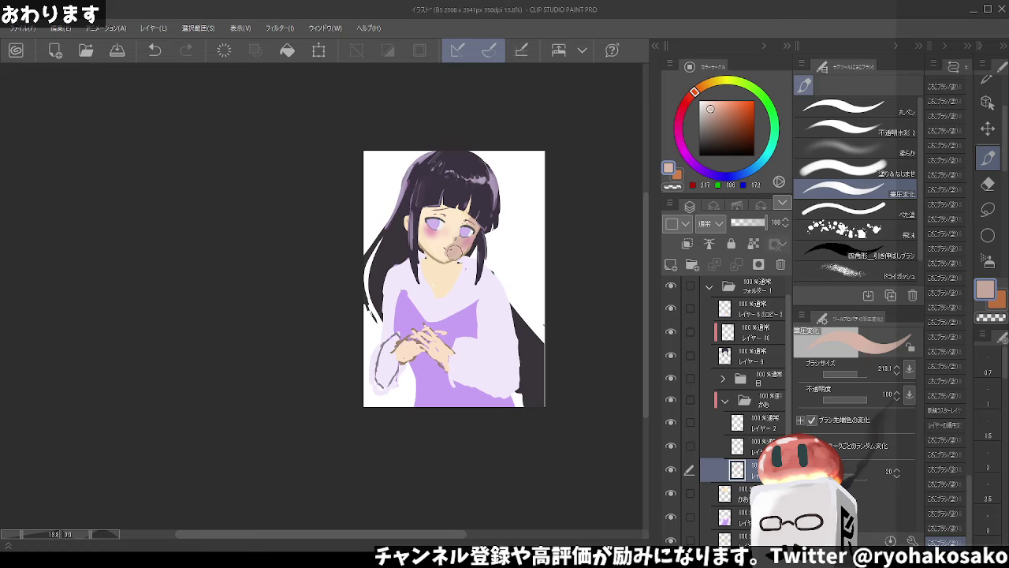
drag(466, 210, 462, 207)
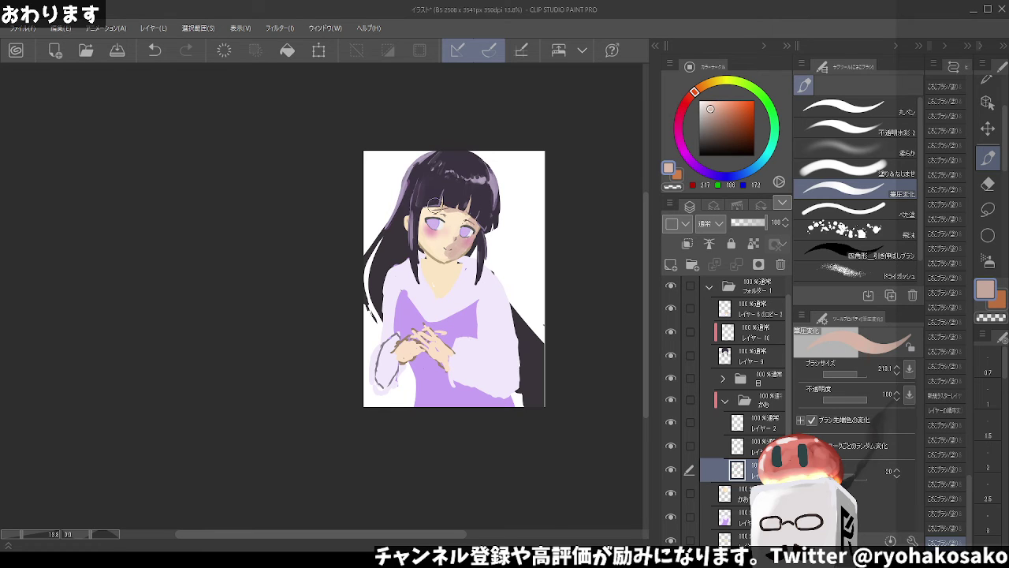
Paint skin tone where the hair meets the face, undoing the stroke over the bangs
key(ctrl+z)
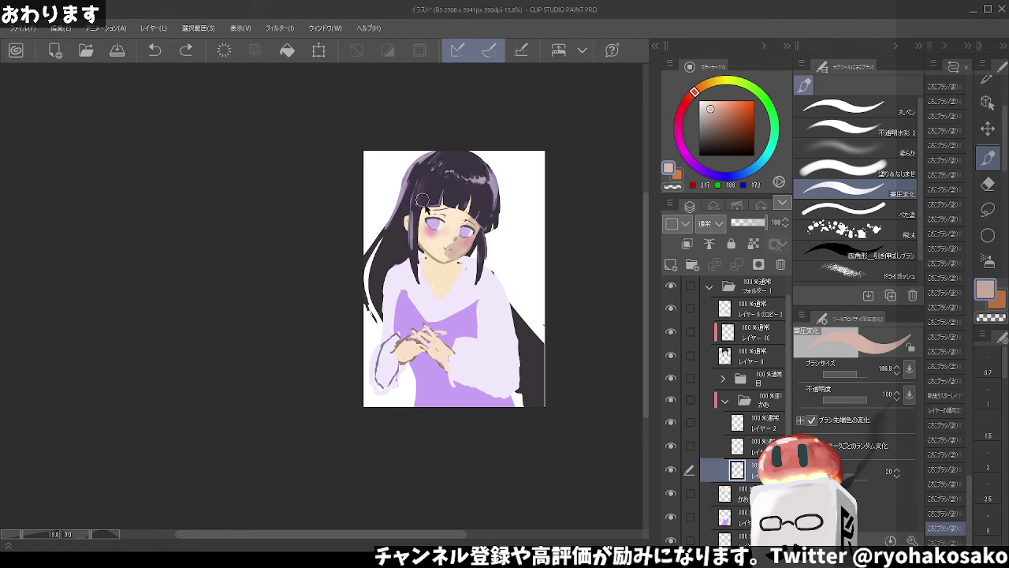
drag(421, 229, 421, 215)
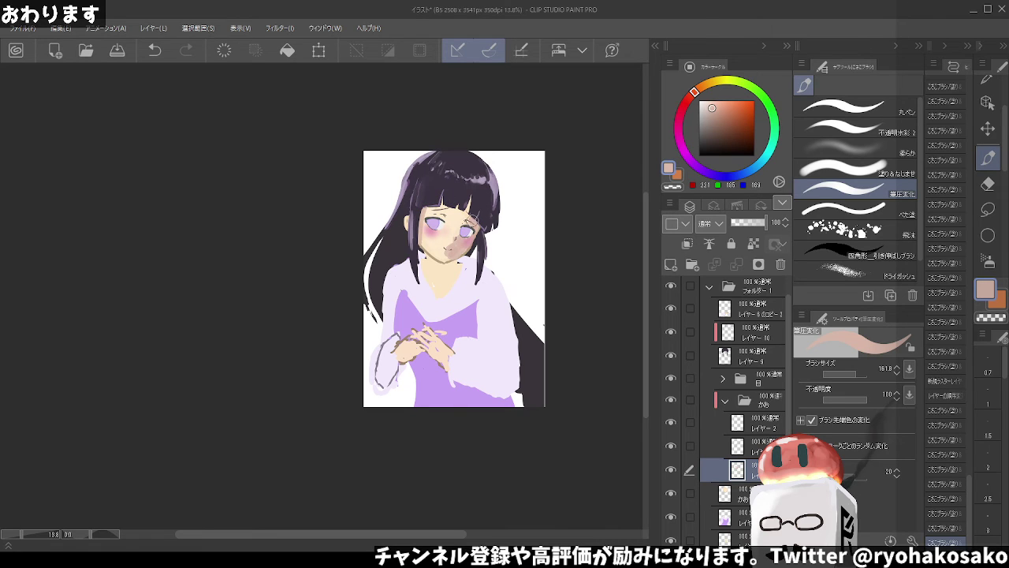
drag(454, 210, 433, 213)
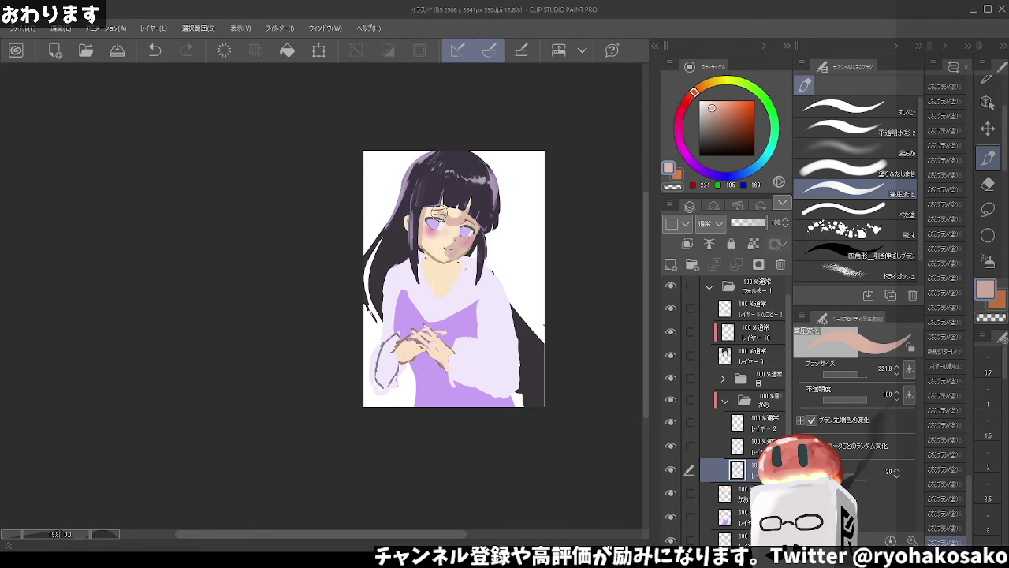
key(ctrl+z)
key(c)
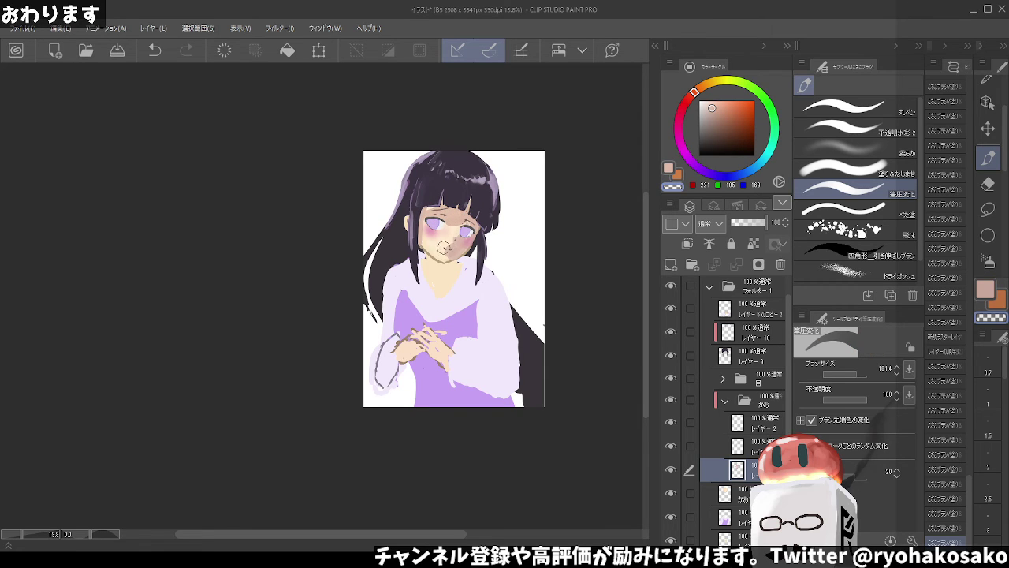
key(c)
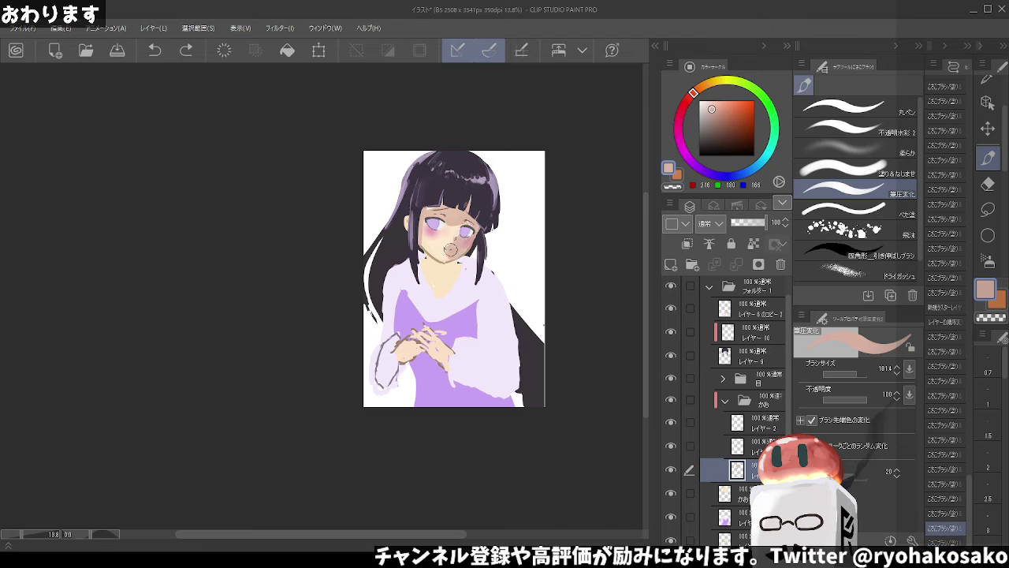
Shade the right cheek and dab peach near the eye and forehead, undoing the forehead dab
drag(451, 247, 452, 260)
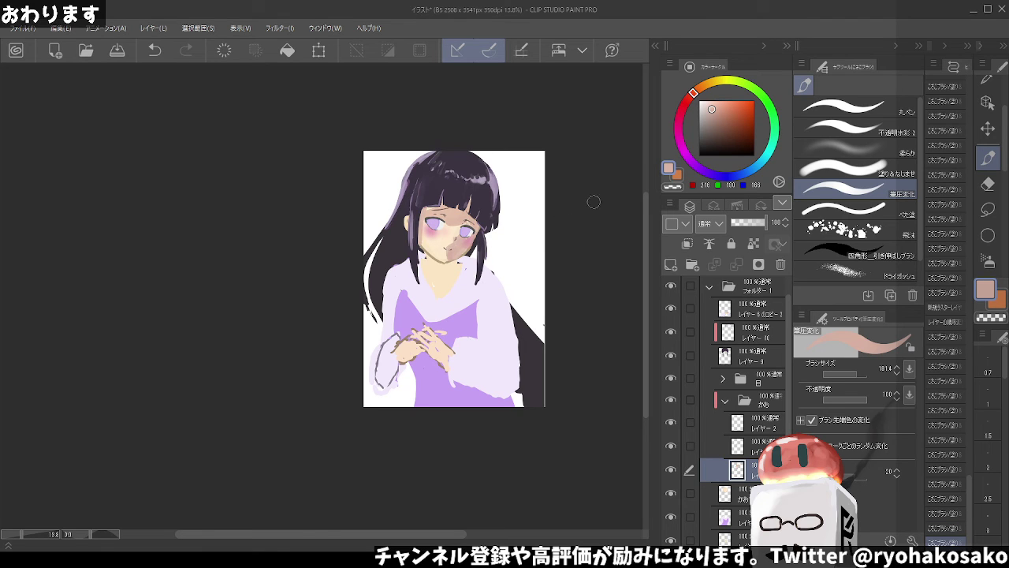
key(c)
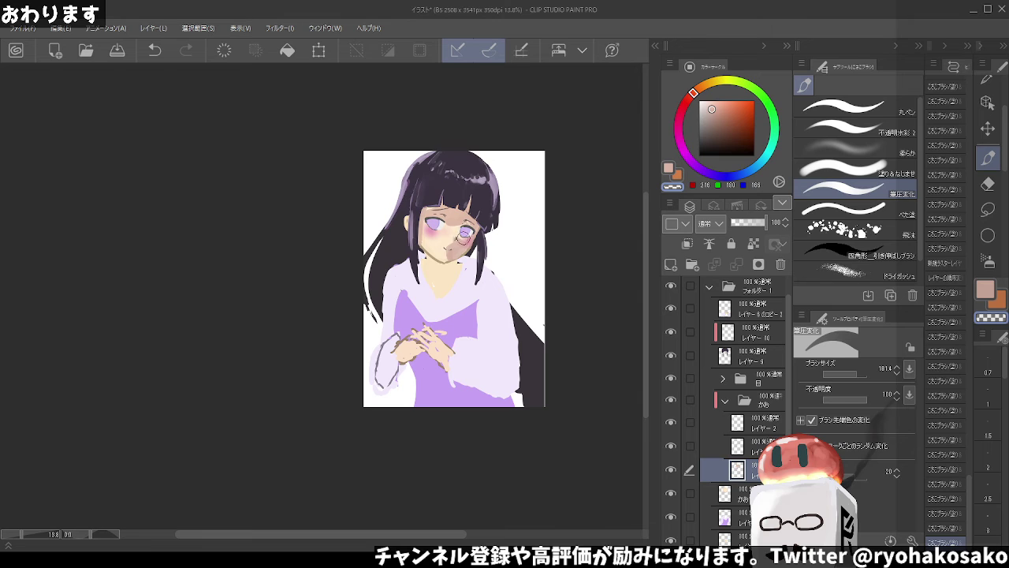
key(ctrl+z)
key(ctrl+y)
drag(444, 221, 438, 218)
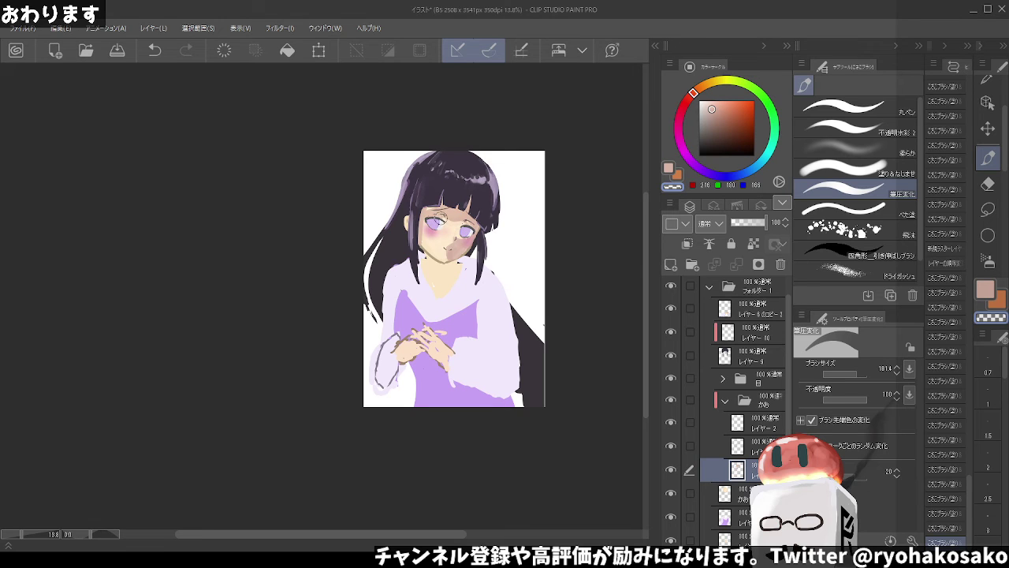
click(435, 213)
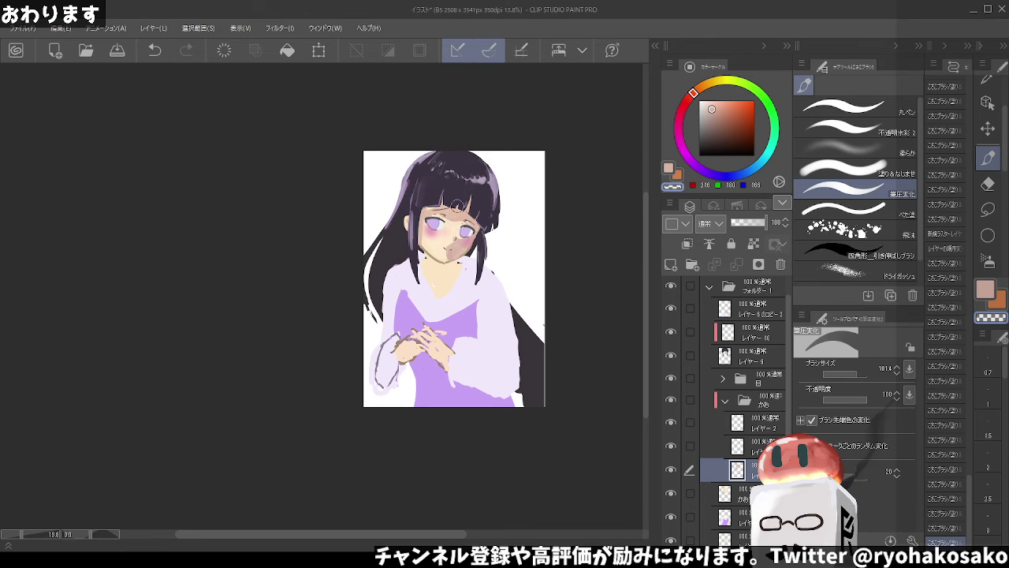
key(ctrl+z)
alt+click(455, 218)
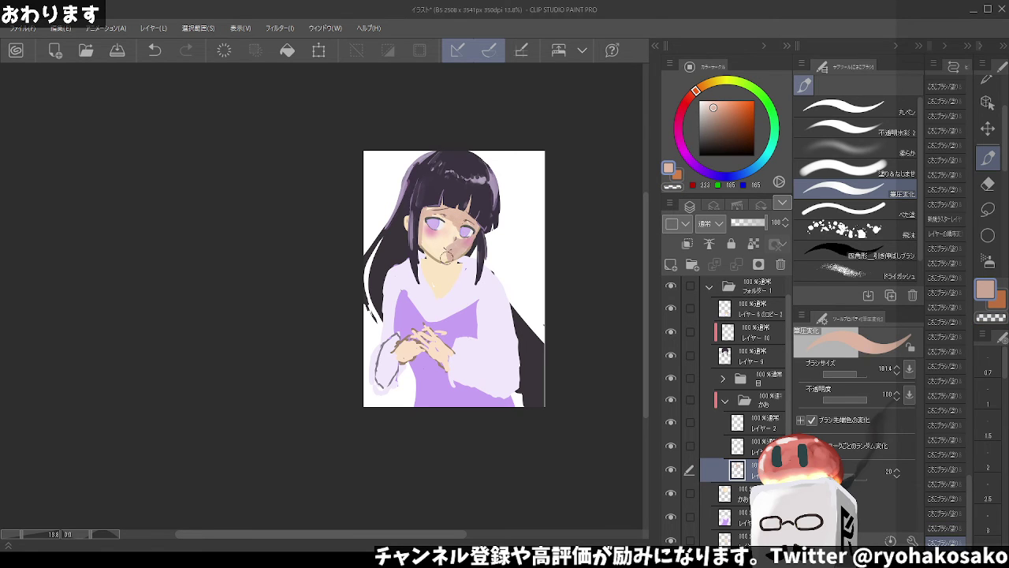
Switch to a lower layer, sample the tan face colour and set brush size 75.3
scroll(503, 297, up, 1)
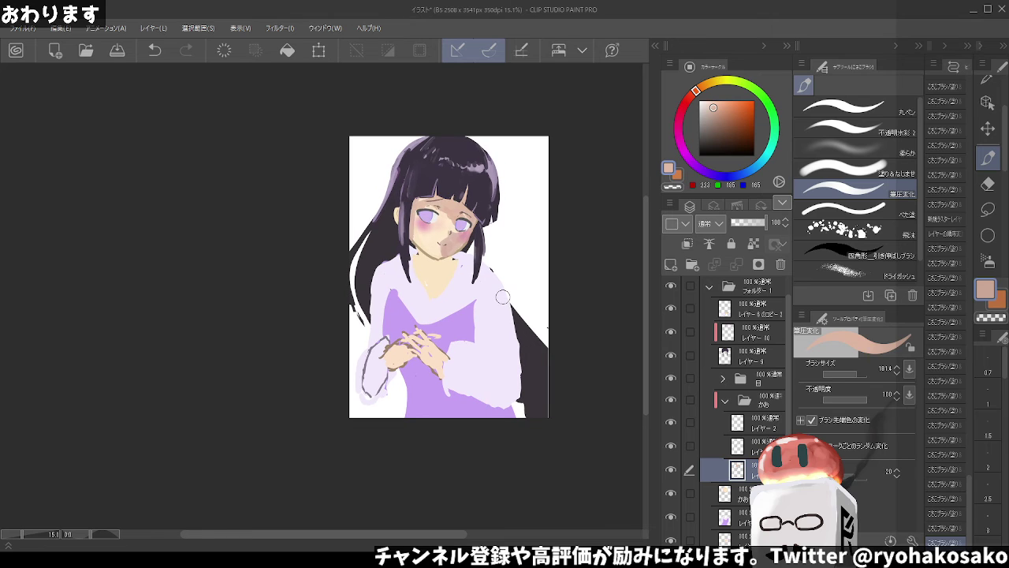
click(725, 492)
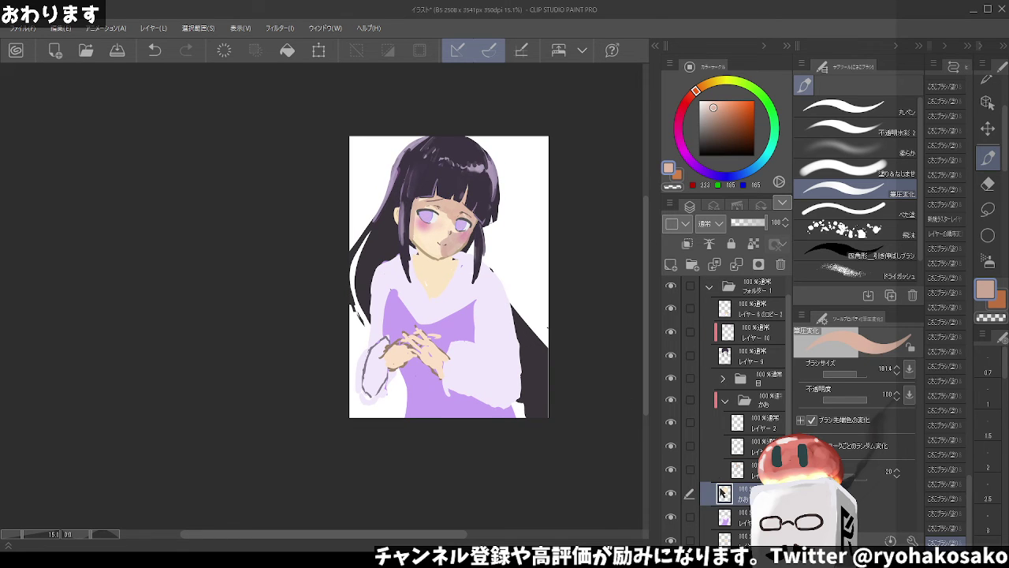
scroll(734, 487, down, 1)
click(726, 510)
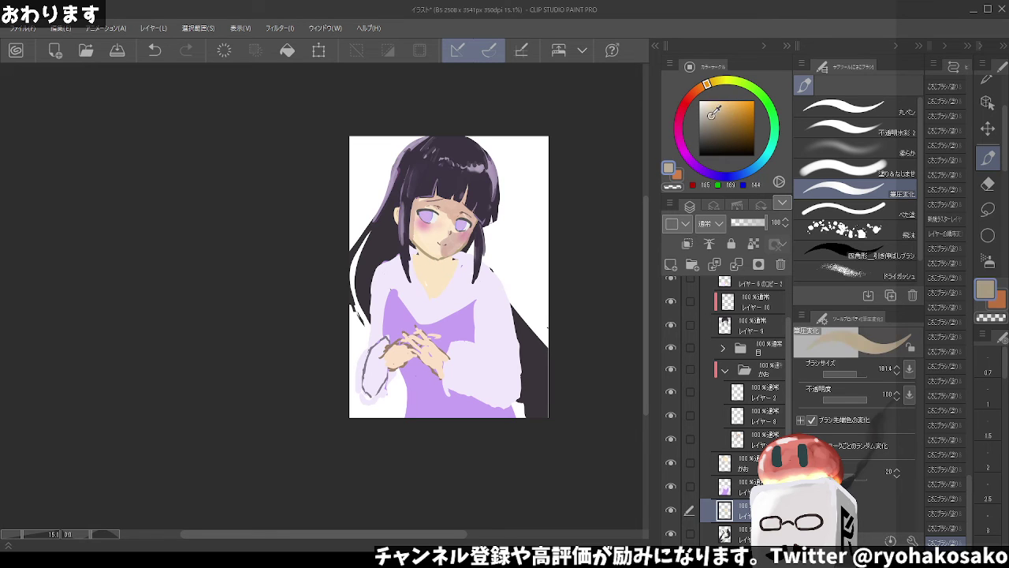
alt+click(442, 264)
drag(447, 268, 431, 260)
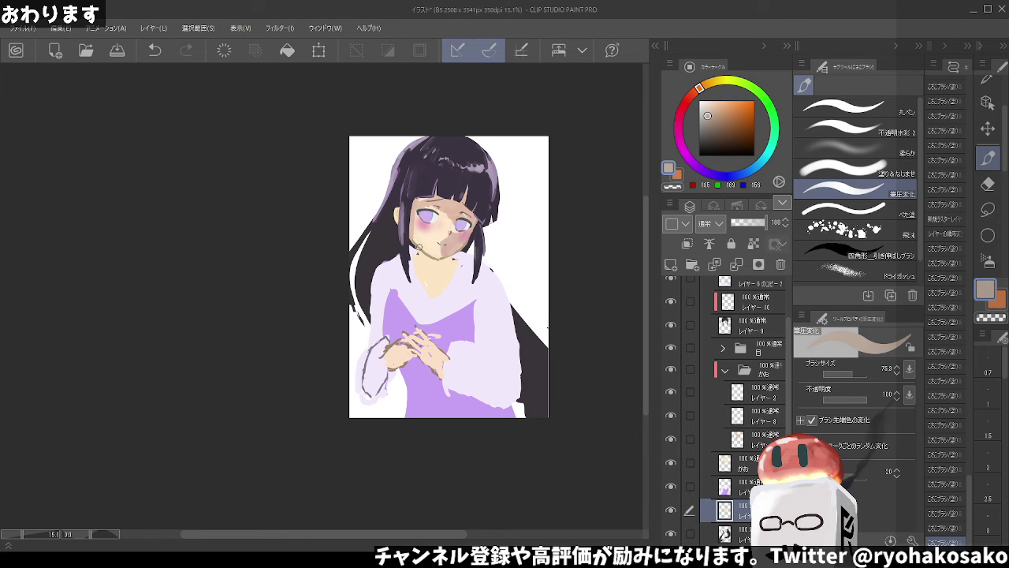
key(ctrl+z)
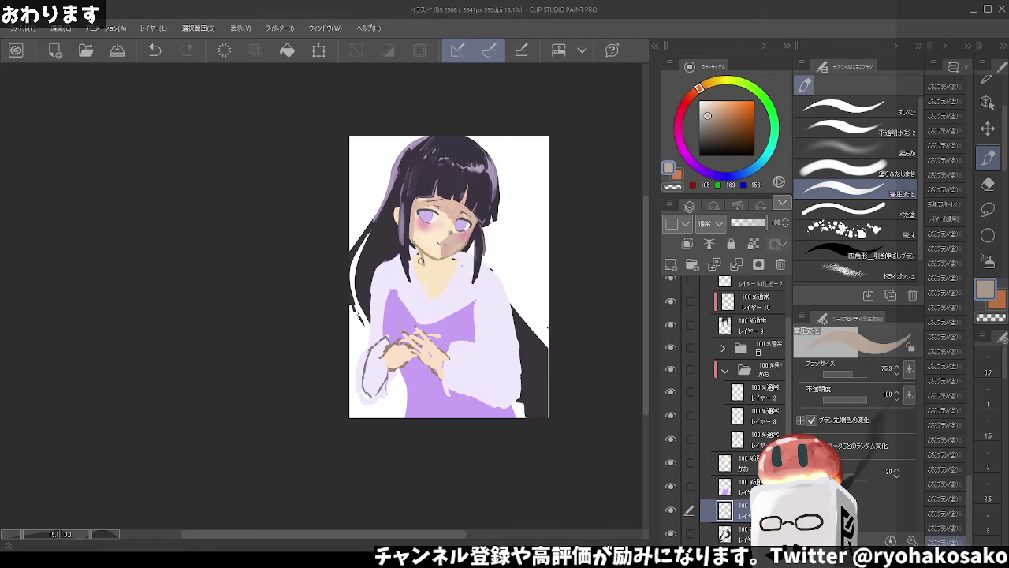
Paint fine tan lines at the mouth, chin and neck, undoing stray strokes
mouse_move(423, 265)
mouse_down()
mouse_move(451, 251)
mouse_move(434, 282)
mouse_up()
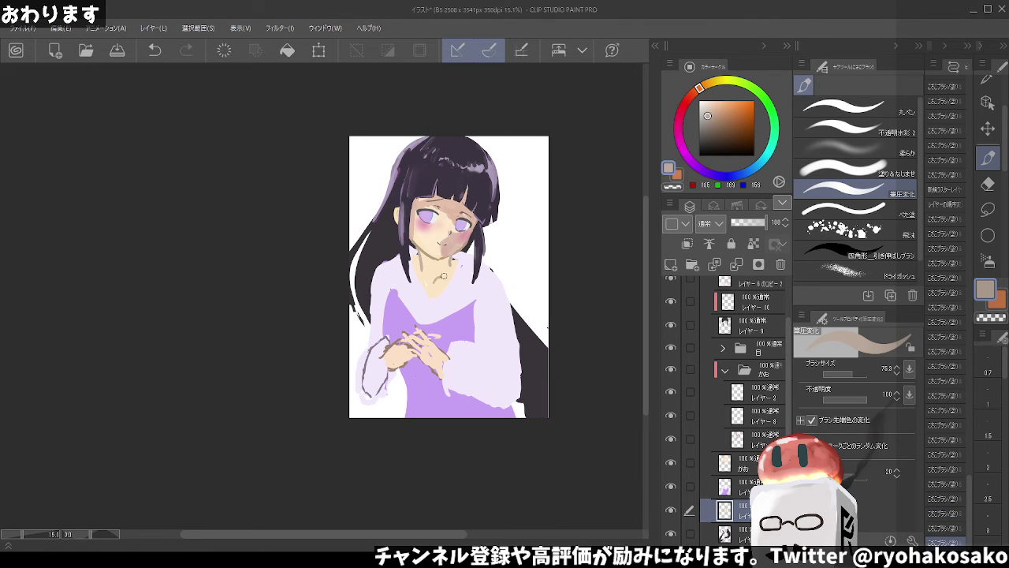
key(ctrl+z)
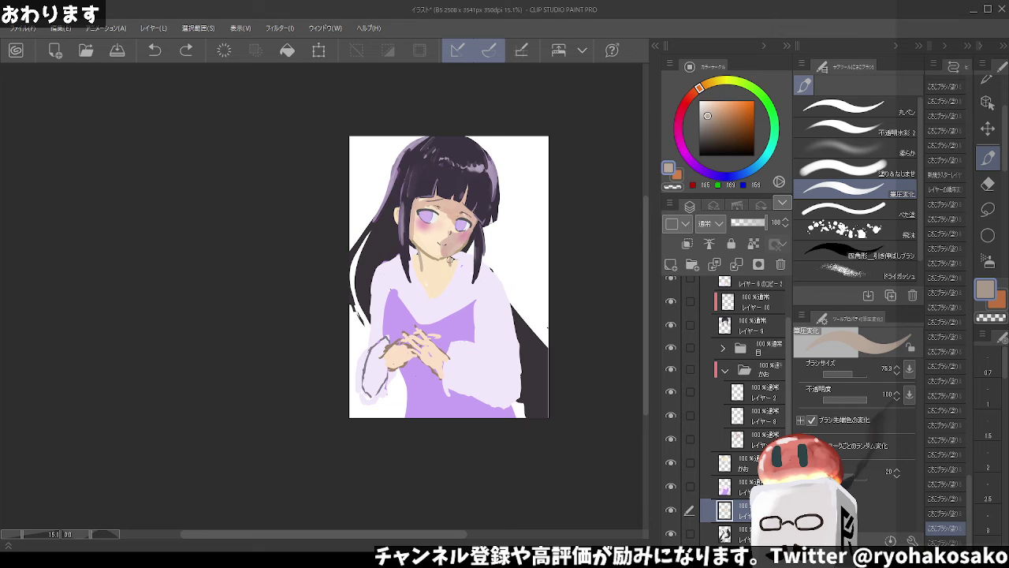
key(ctrl+z)
key(ctrl+z)
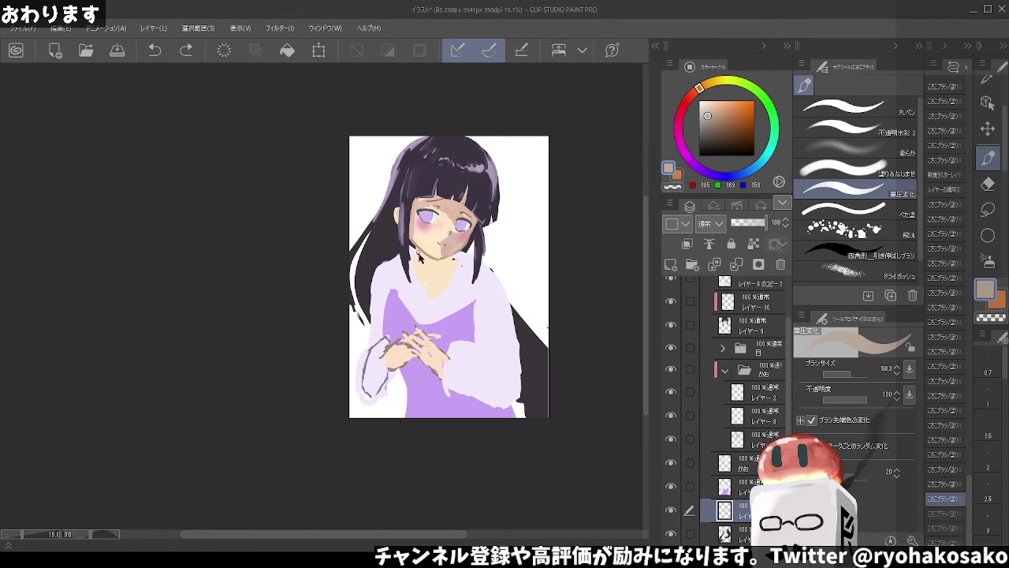
drag(411, 243, 418, 265)
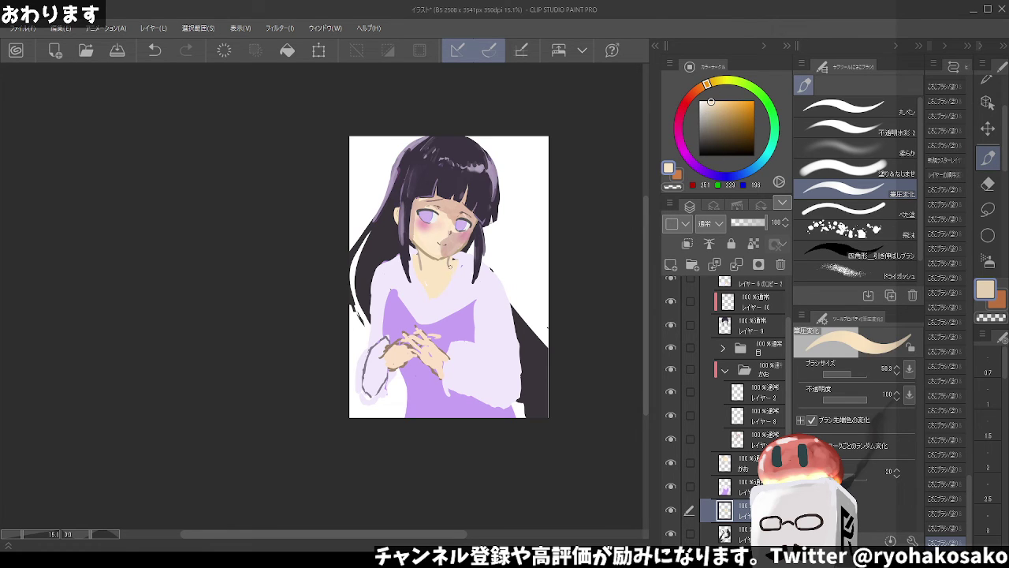
alt+click(452, 257)
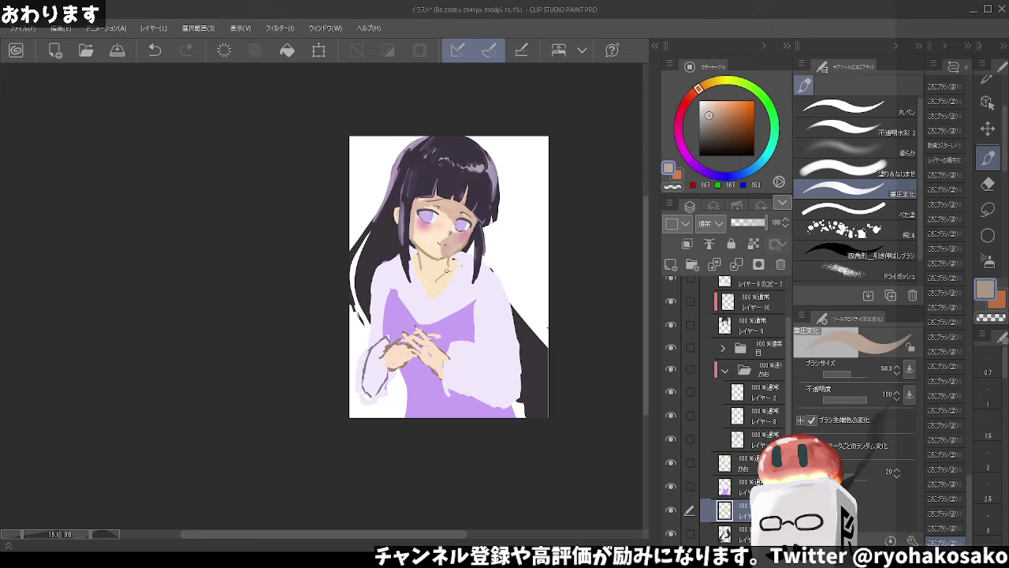
key(ctrl+z)
drag(438, 278, 449, 273)
alt+click(426, 285)
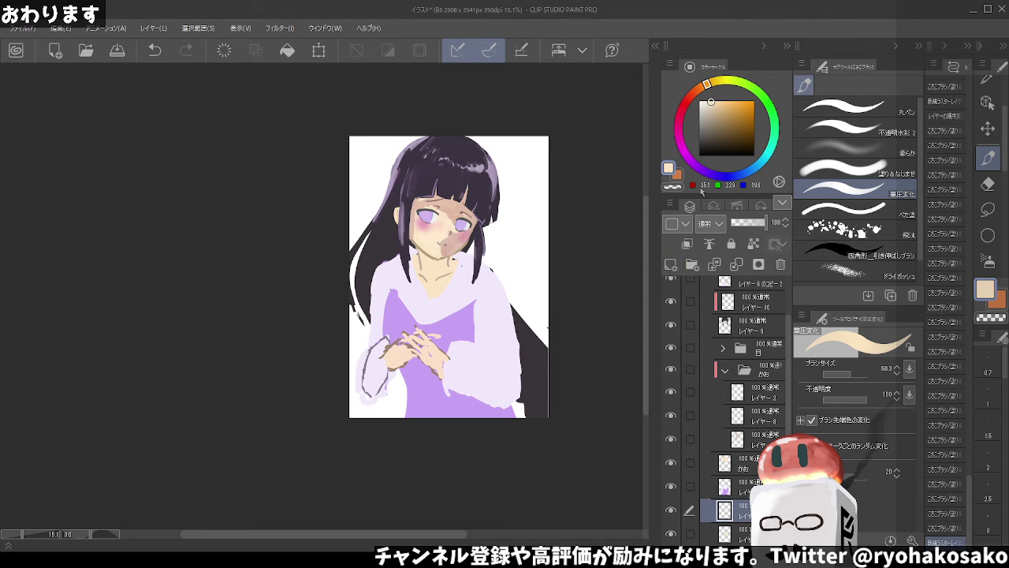
click(709, 134)
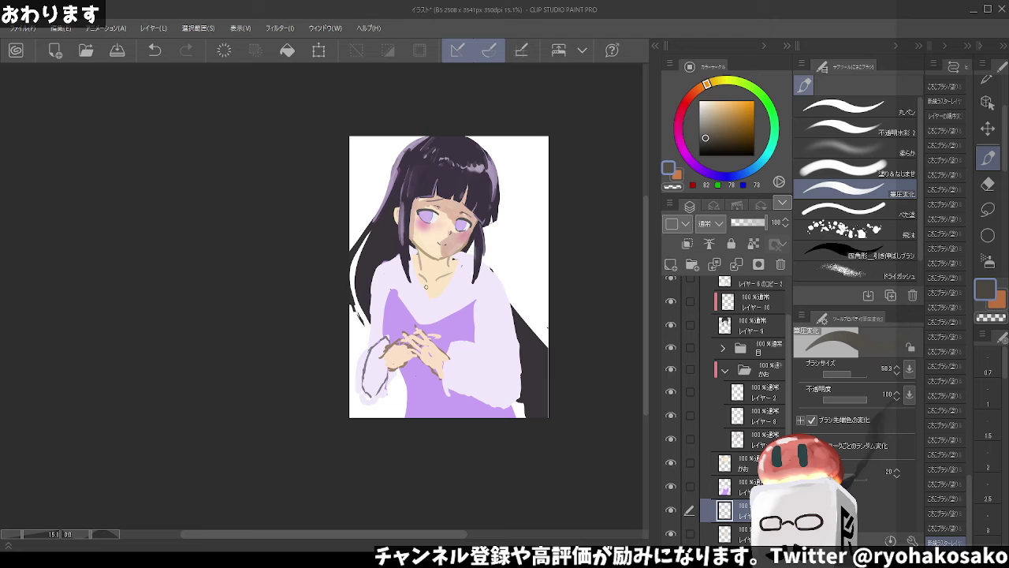
Brush a dark-grey choker across the neck and thicken it, restoring undone strokes
mouse_move(412, 268)
mouse_down()
mouse_move(446, 281)
mouse_move(451, 265)
mouse_move(437, 256)
mouse_move(418, 264)
mouse_up()
key(ctrl+z)
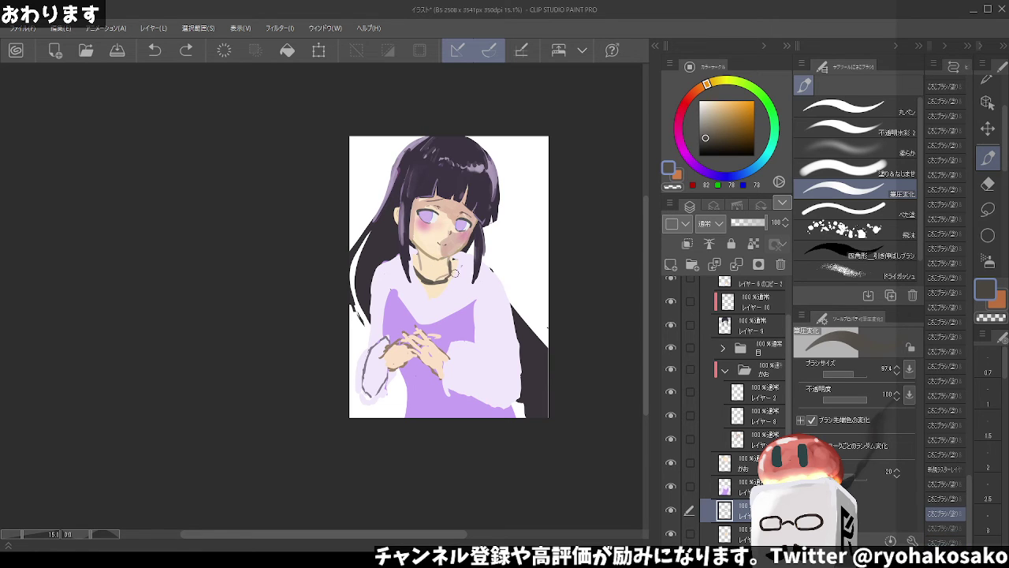
key(ctrl+z)
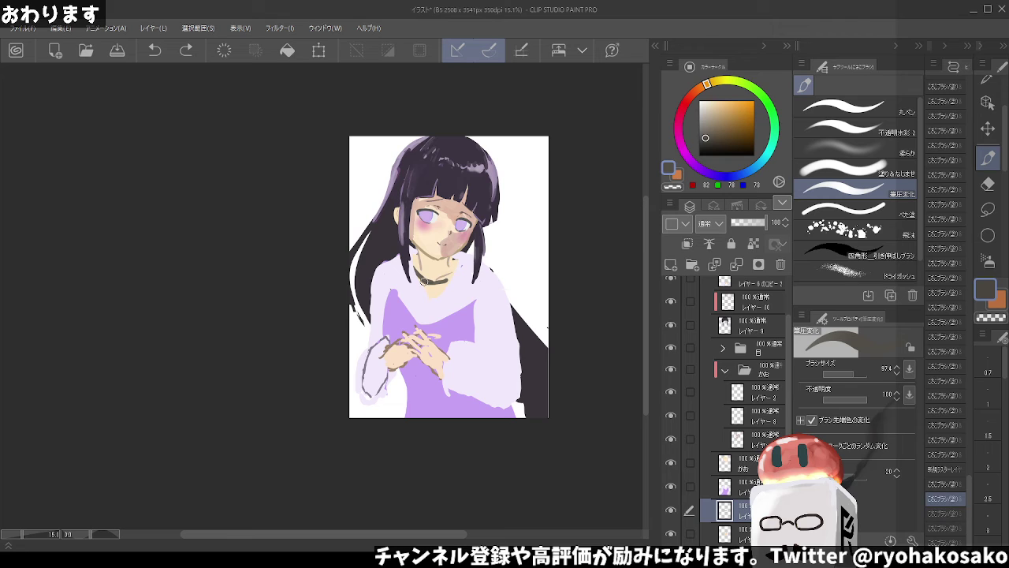
key(ctrl+z)
key(ctrl+y)
key(ctrl+y)
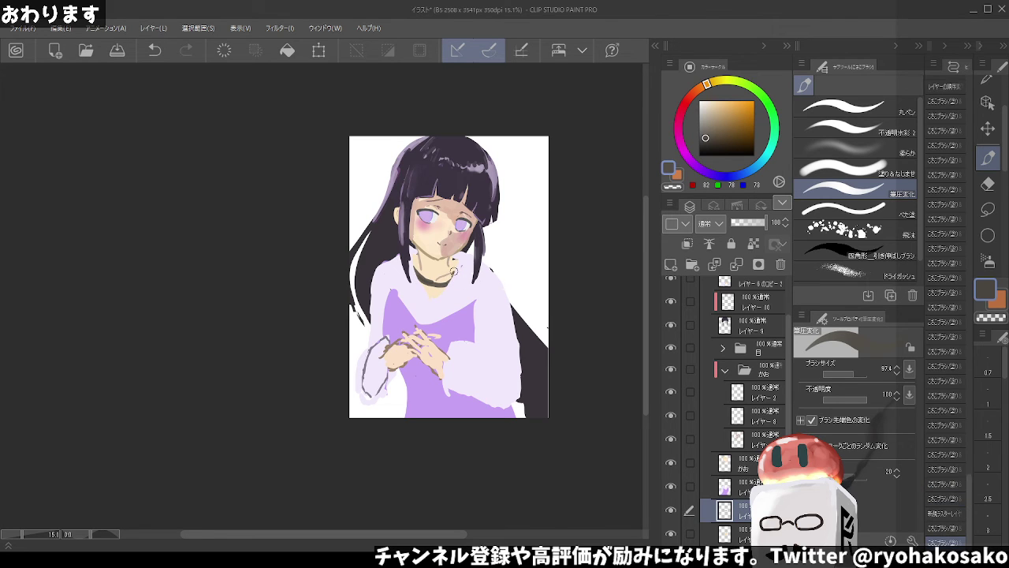
key(ctrl+y)
mouse_move(429, 281)
mouse_down()
mouse_move(459, 270)
mouse_move(440, 266)
mouse_move(459, 265)
mouse_move(415, 260)
mouse_move(423, 274)
mouse_move(442, 276)
mouse_move(418, 272)
mouse_move(454, 272)
mouse_move(421, 264)
mouse_up()
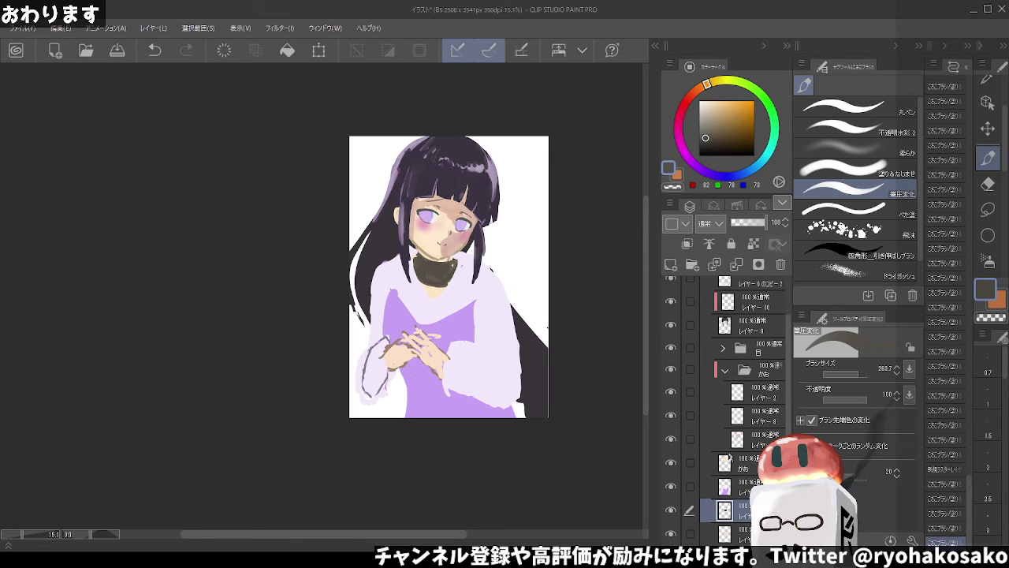
Switch layers and fill the choker in with darker paint
click(723, 485)
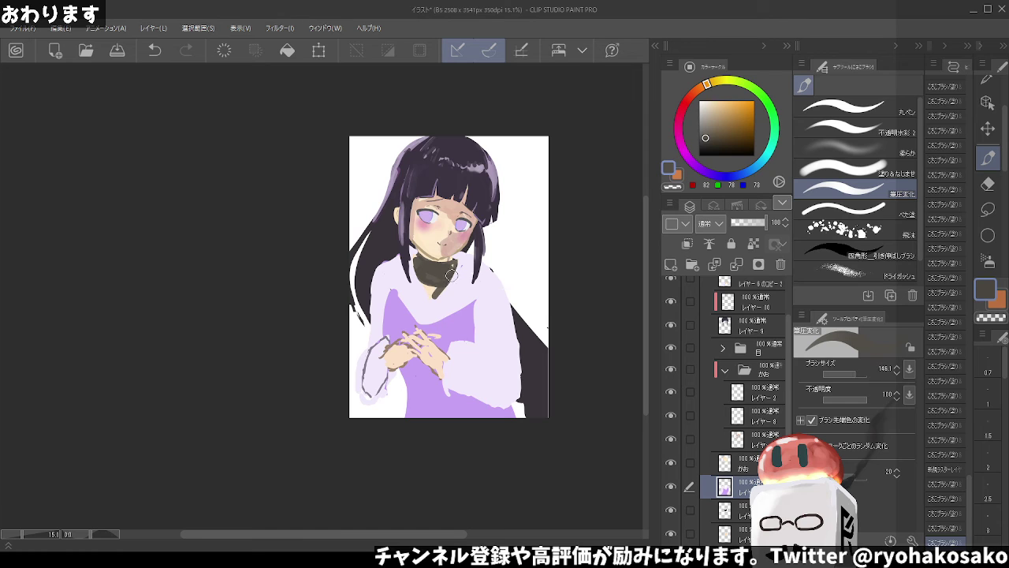
key(ctrl+z)
alt+click(440, 285)
mouse_move(450, 275)
mouse_down()
mouse_move(457, 269)
mouse_move(429, 300)
mouse_up()
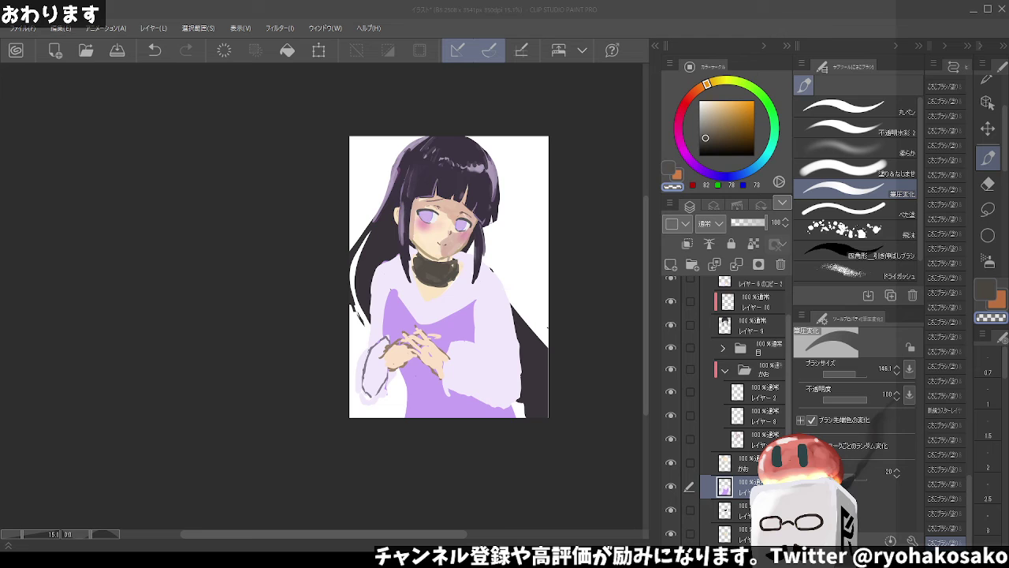
Paint light lavender sampled from the sweater over the right side of the neck
scroll(452, 228, up, 1)
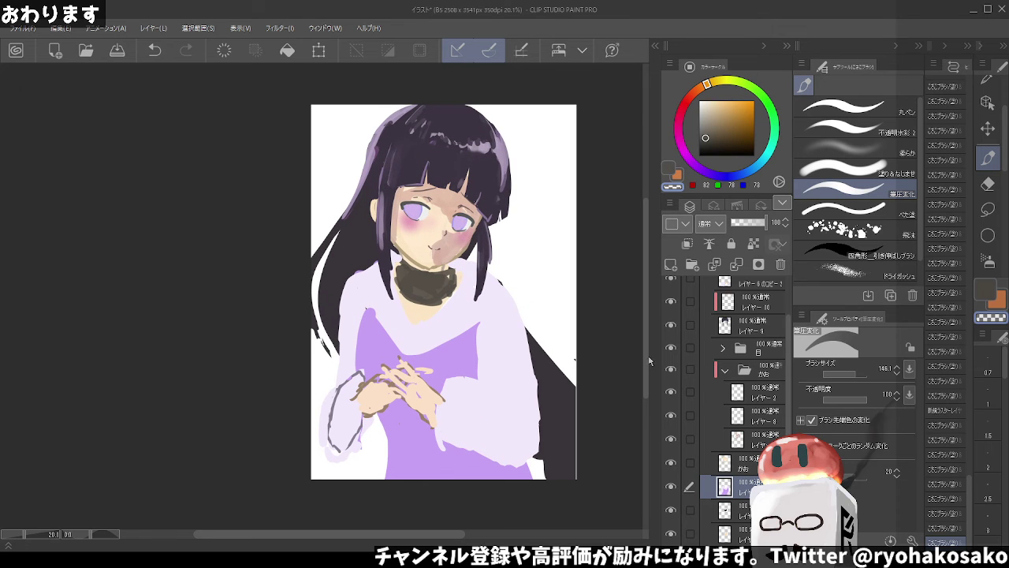
alt+click(483, 282)
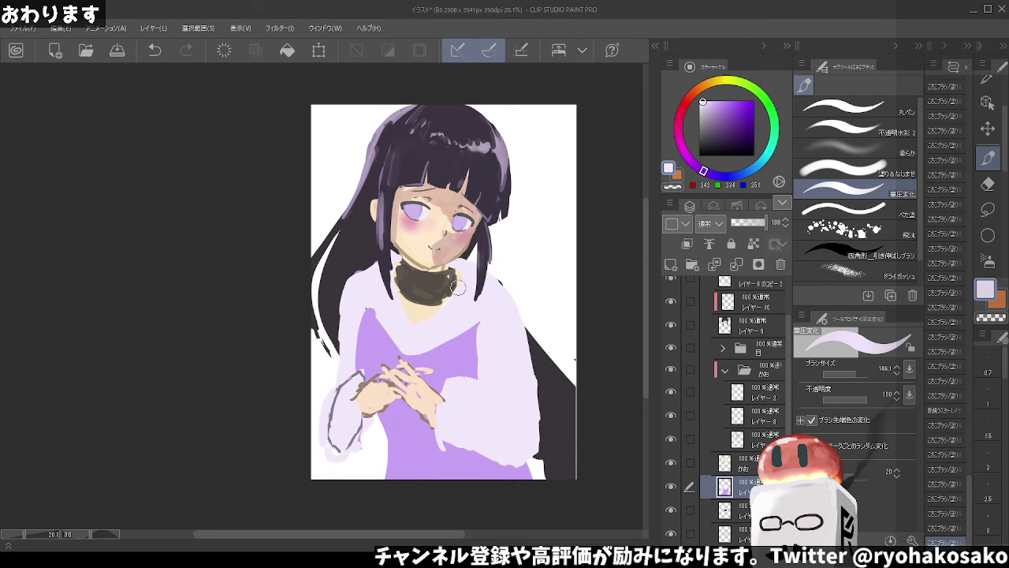
drag(469, 277, 439, 307)
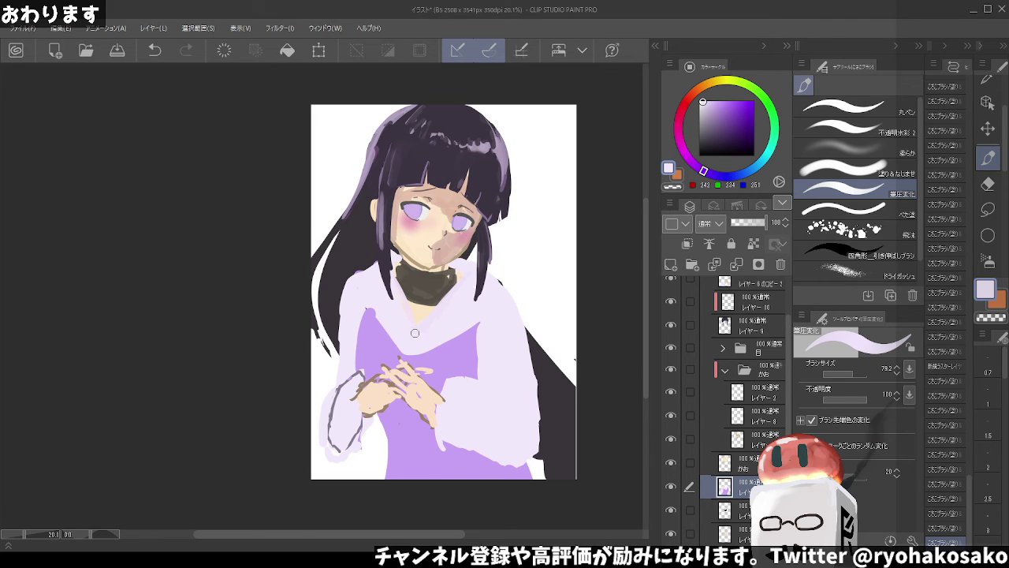
key(ctrl+z)
key(ctrl+y)
Add light-grey highlights along the dark choker
alt+click(415, 280)
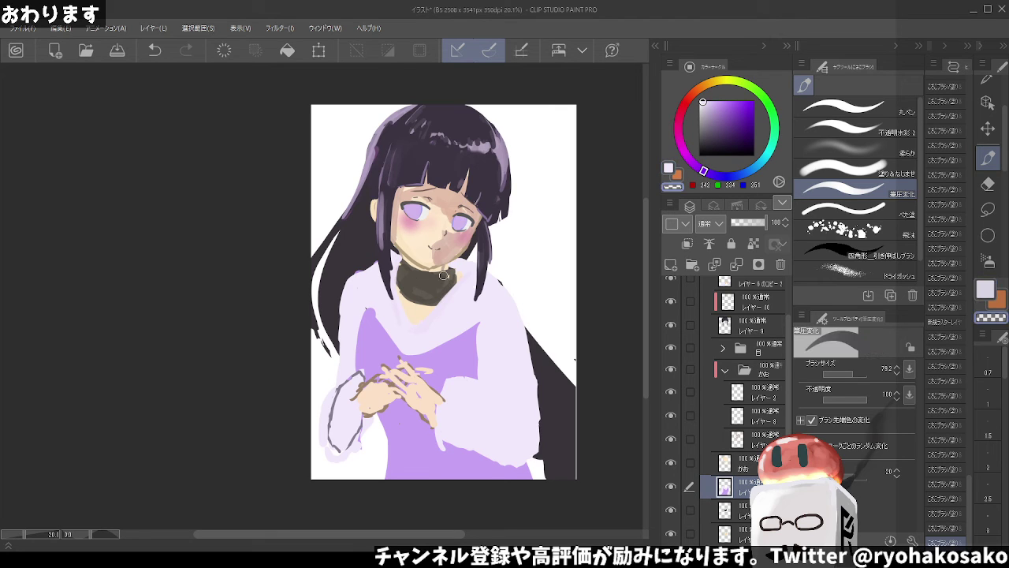
alt+click(595, 187)
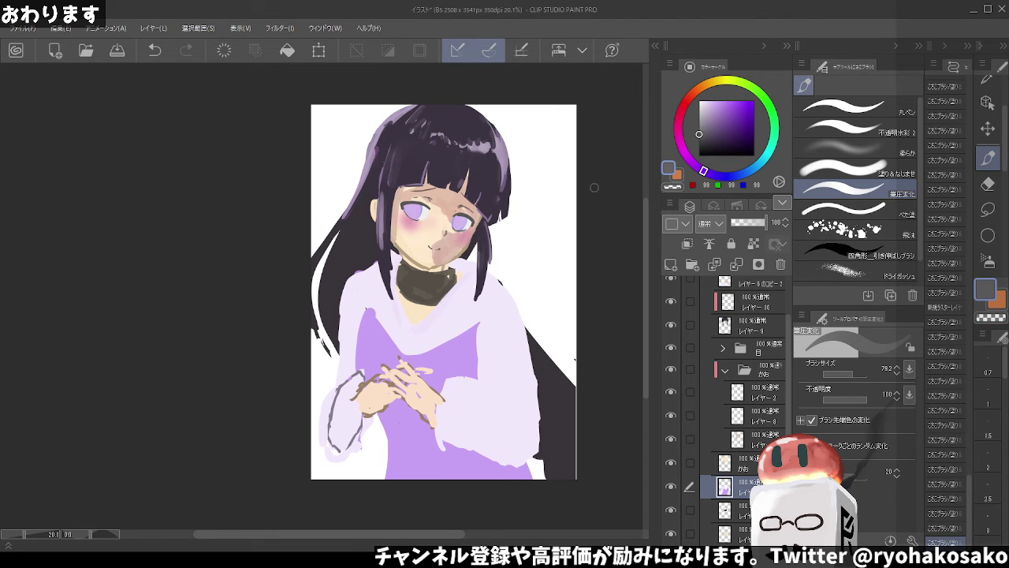
alt+click(553, 187)
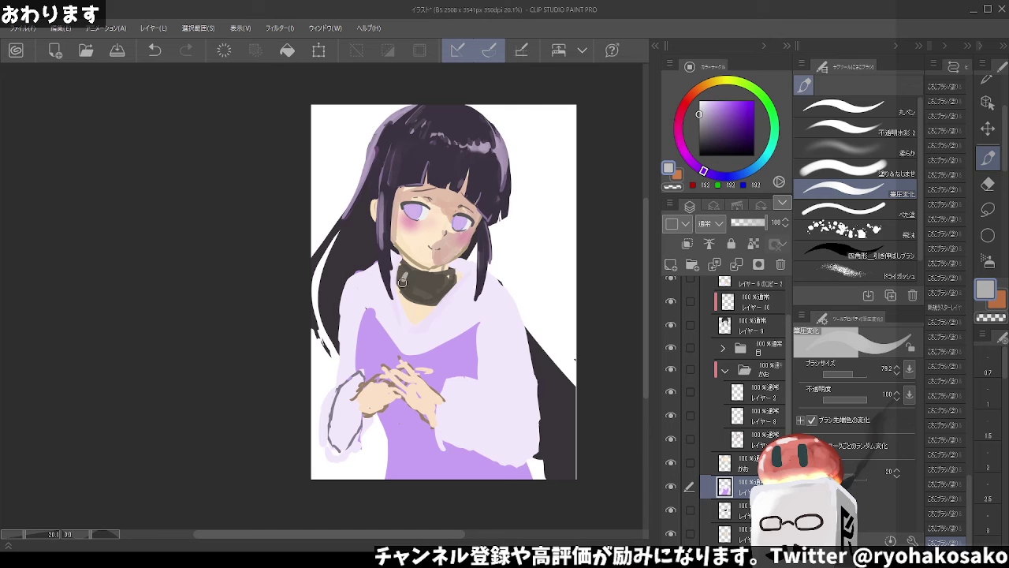
mouse_move(402, 282)
mouse_down()
mouse_move(403, 290)
mouse_move(450, 276)
mouse_move(426, 299)
mouse_move(404, 291)
mouse_move(425, 285)
mouse_up()
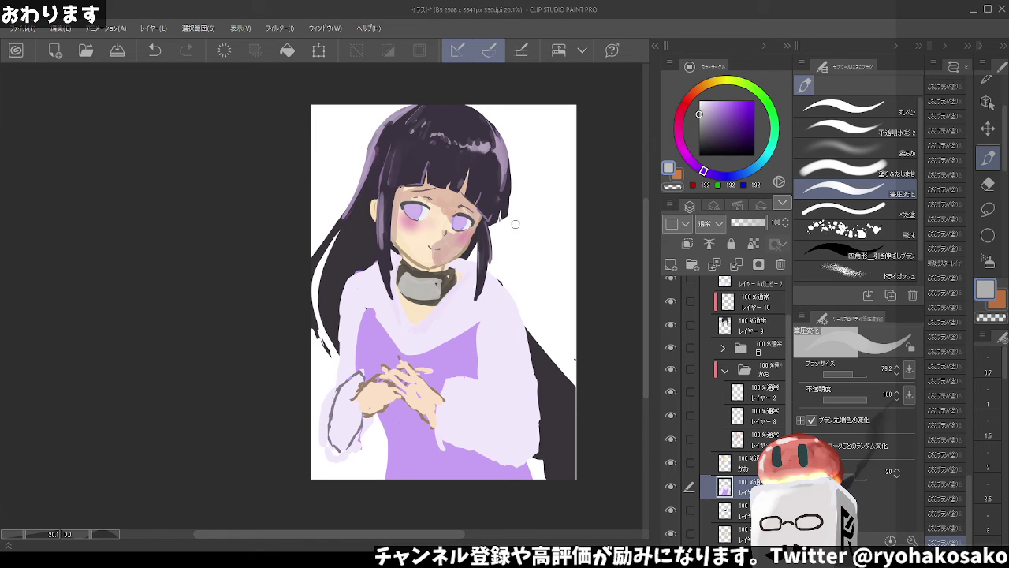
key(c)
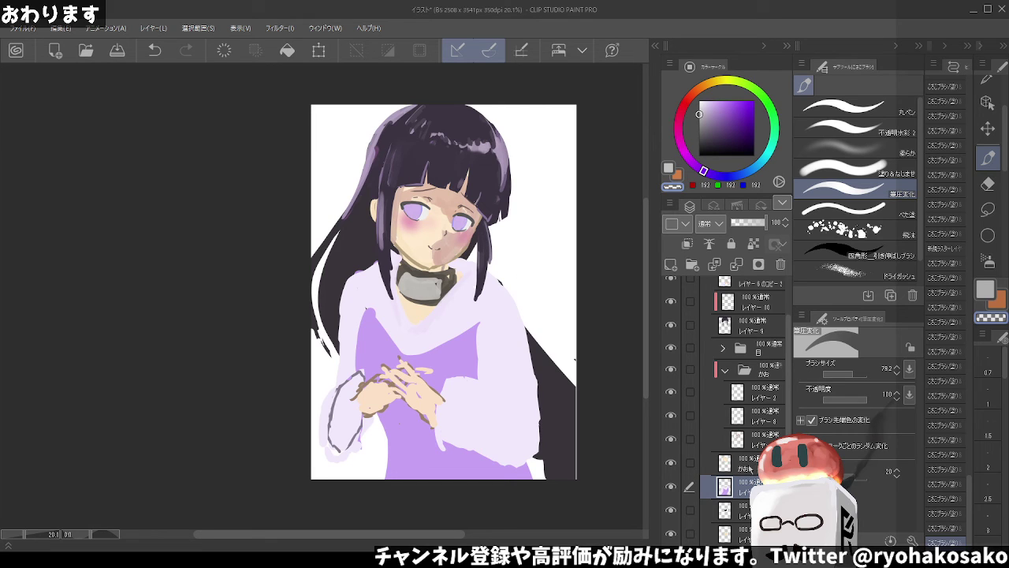
Undo recent collar edits and repaint the choker in mid-dark grey on the layer below
key(ctrl+z)
key(ctrl+z)
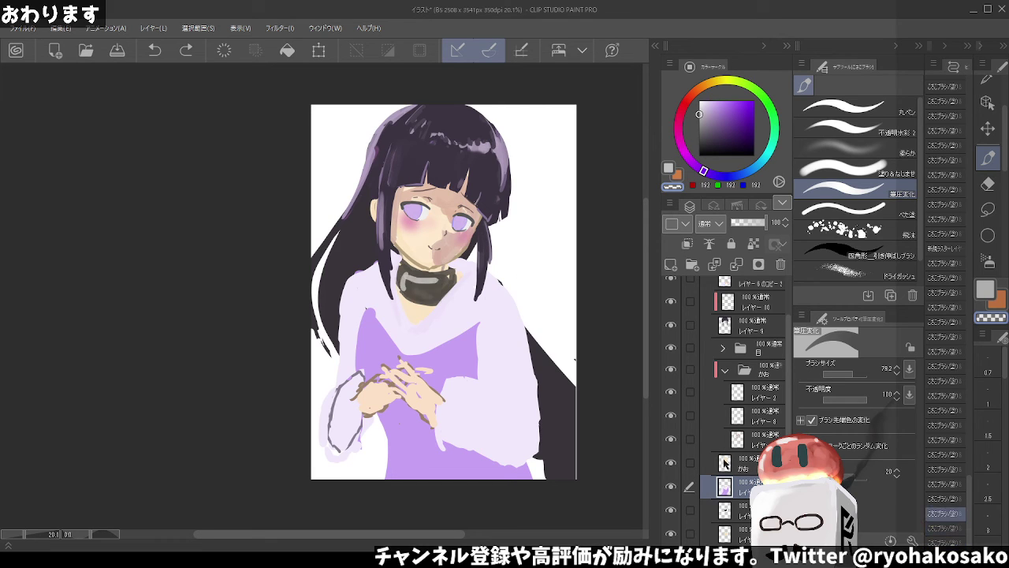
key(ctrl+z)
key(ctrl+z)
key(alt+bracketleft)
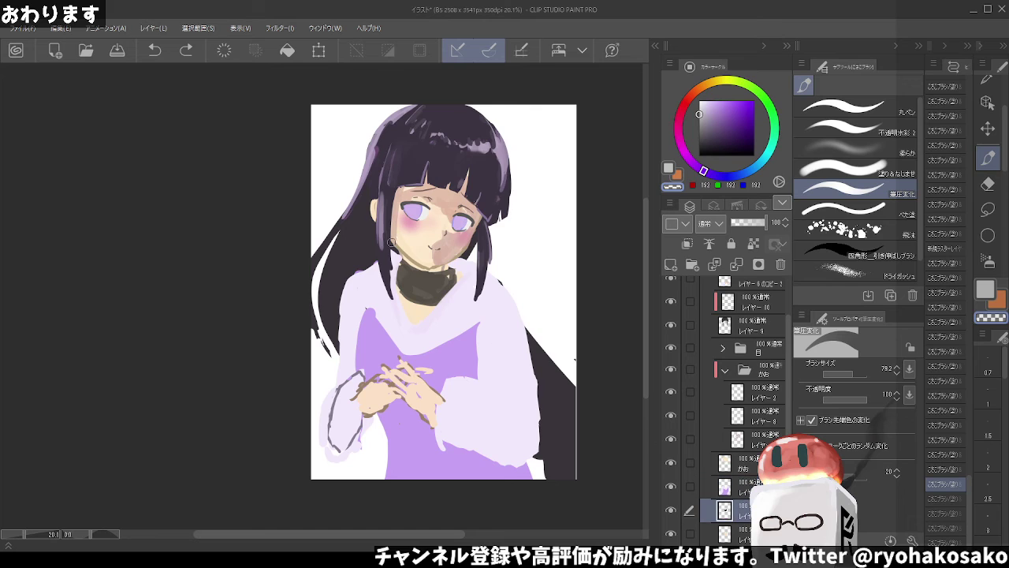
drag(403, 270, 404, 276)
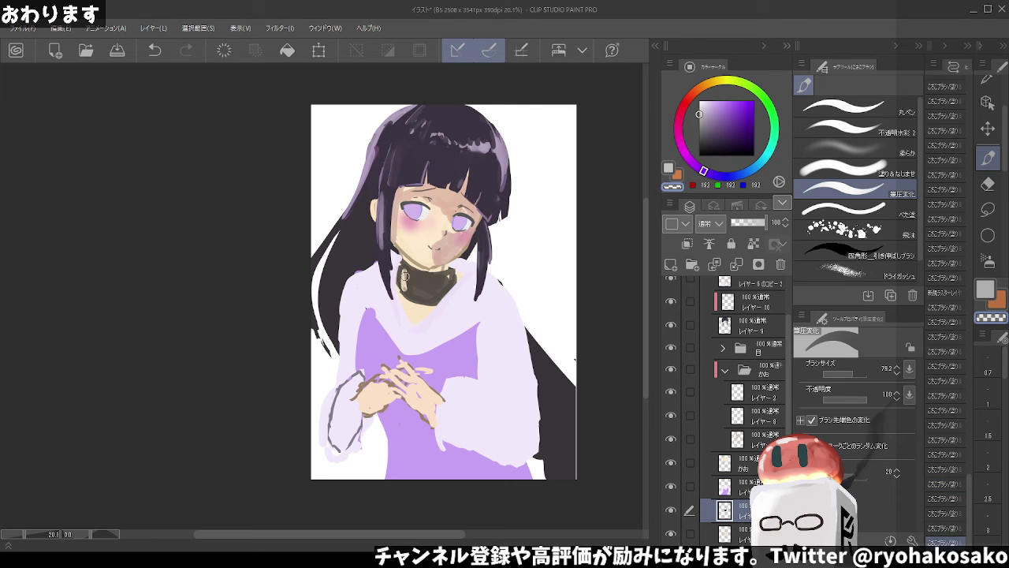
key(ctrl+z)
key(ctrl+z)
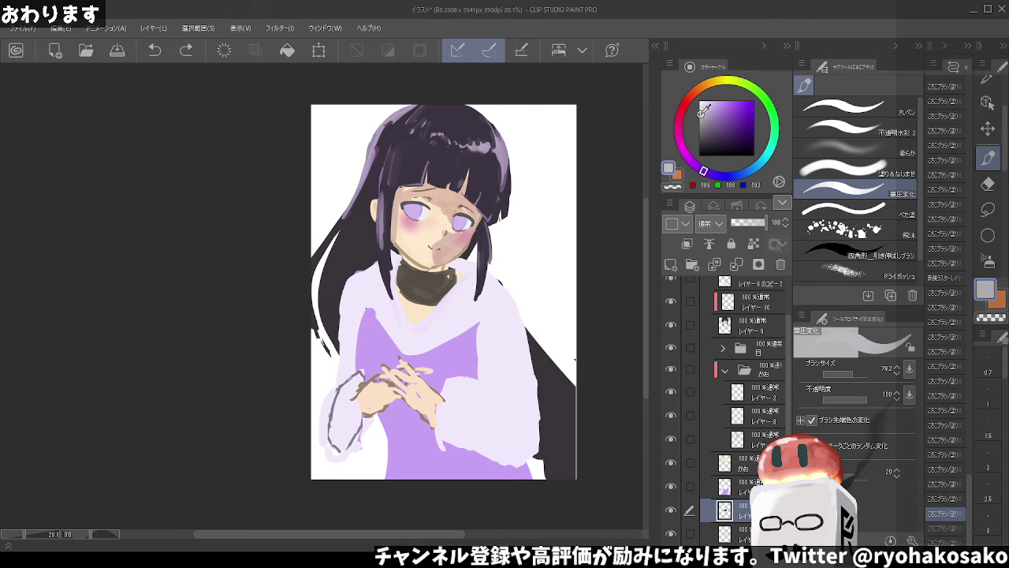
click(702, 118)
drag(702, 118, 698, 128)
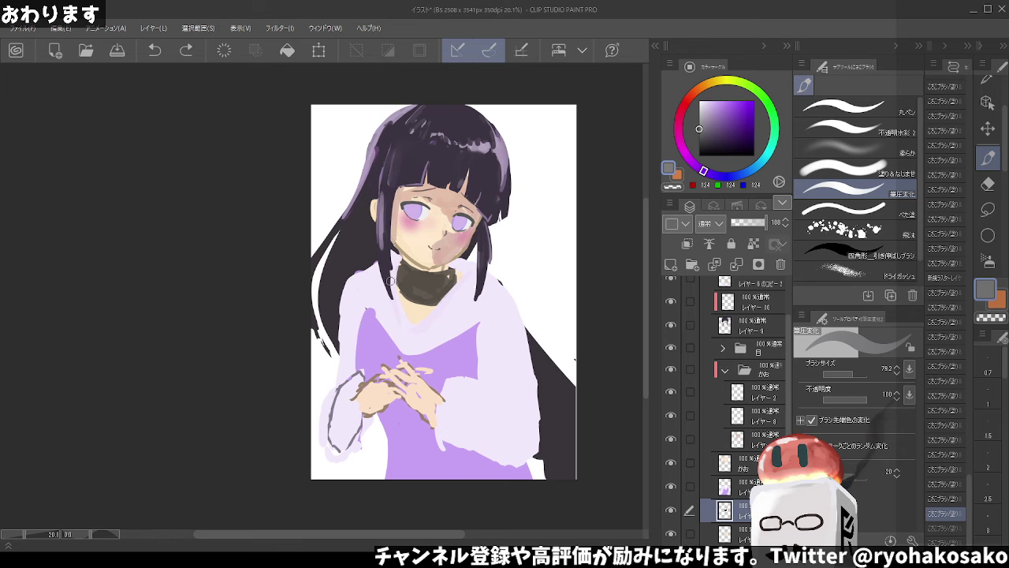
mouse_move(405, 285)
mouse_down()
mouse_move(443, 280)
mouse_move(430, 299)
mouse_up()
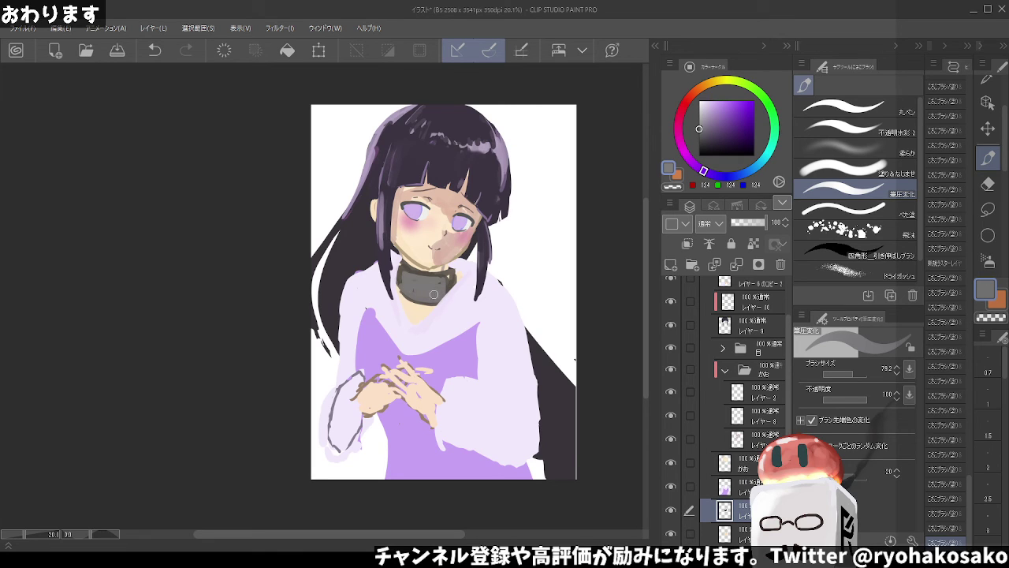
Create a shading layer clipped to the dress, with muted dark purple and opaque watercolour brush
click(715, 480)
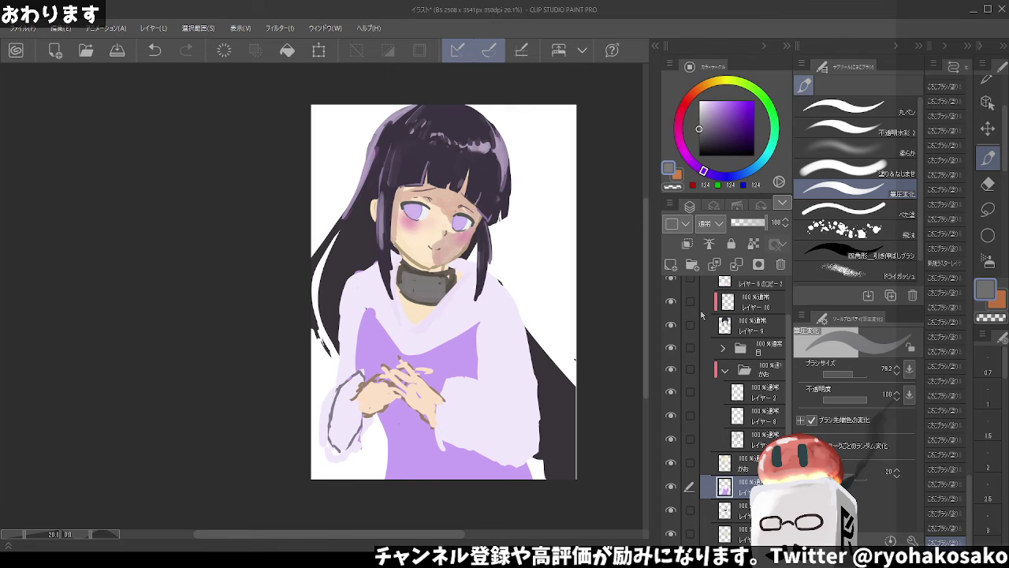
click(670, 265)
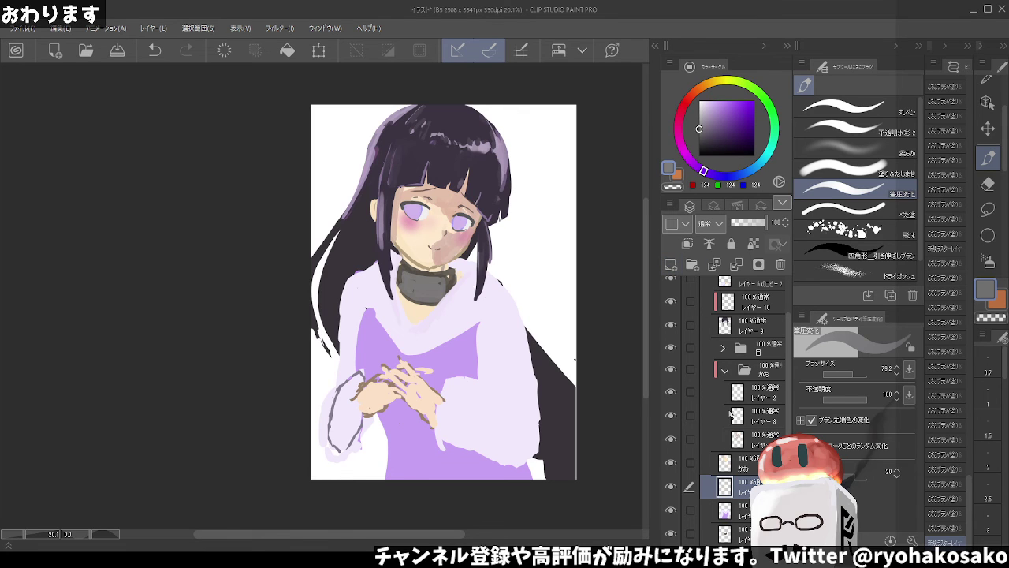
click(687, 245)
click(671, 186)
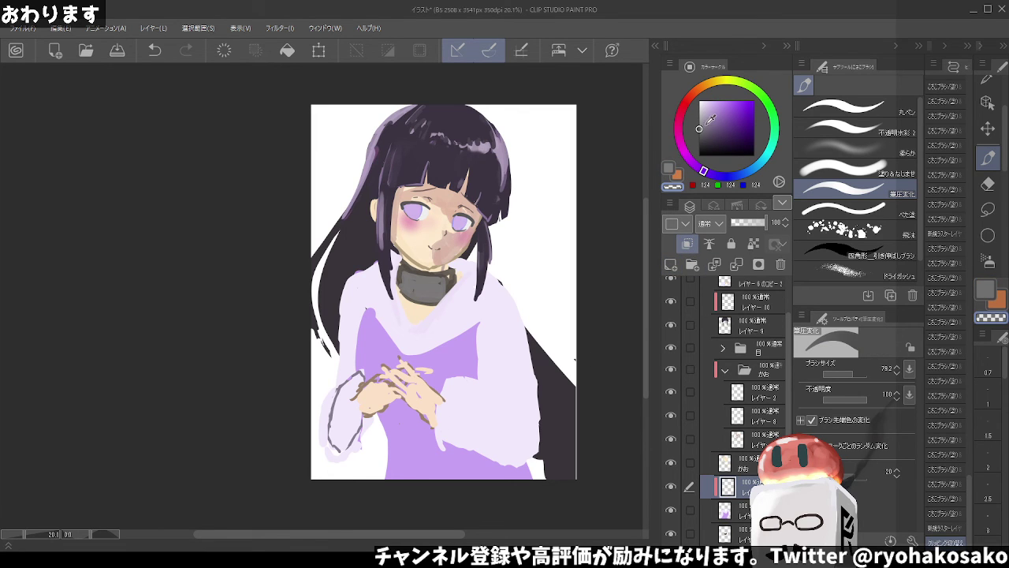
click(698, 509)
alt+click(442, 443)
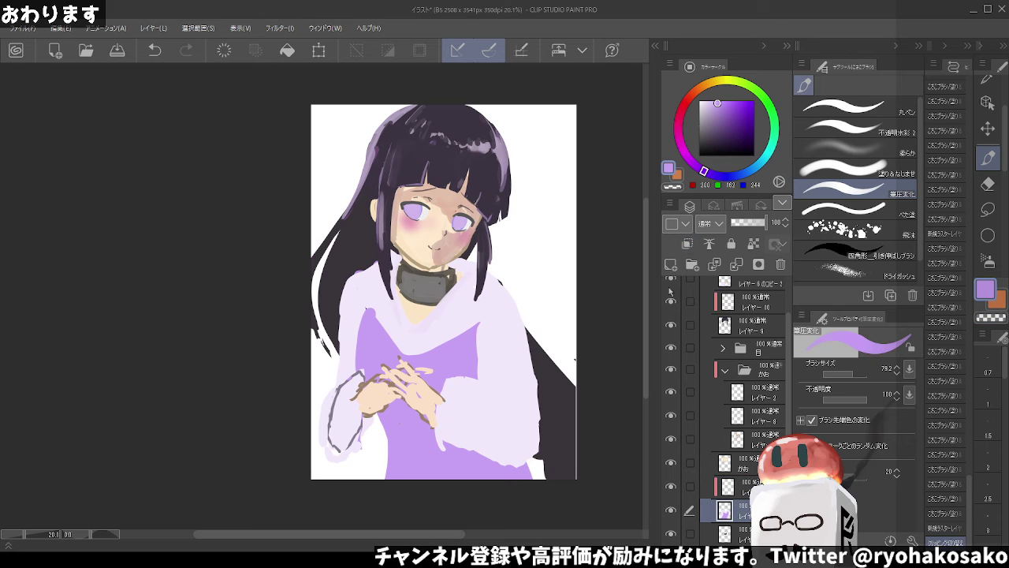
click(733, 487)
click(714, 120)
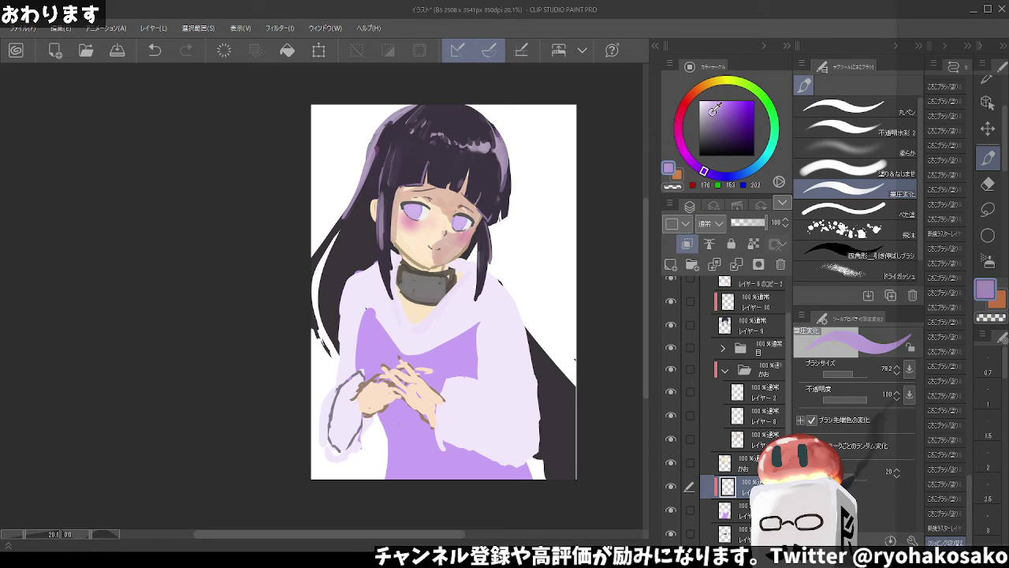
click(844, 128)
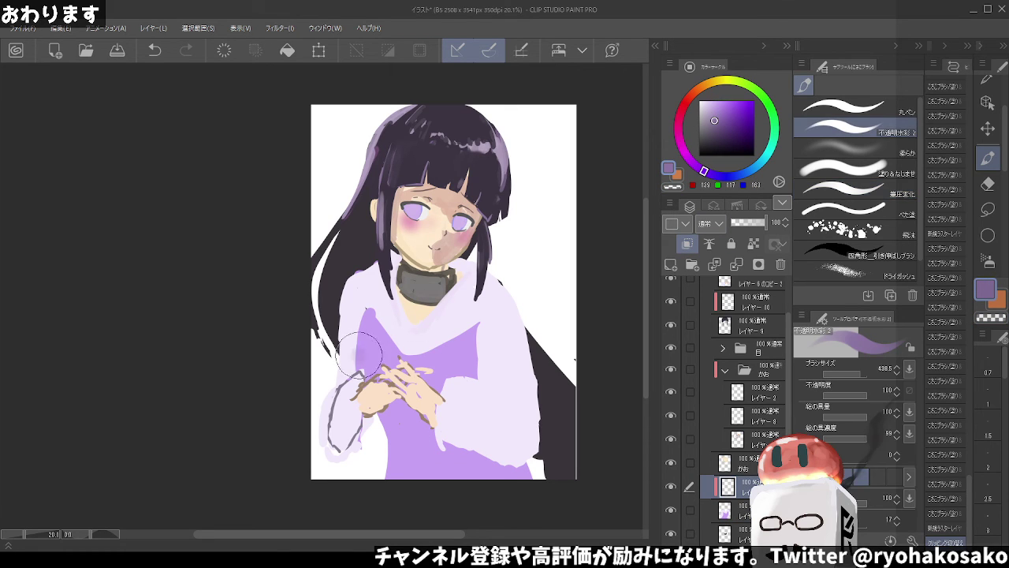
Shade the dress around and below the hands in dark purple
mouse_move(374, 355)
mouse_down()
mouse_move(364, 338)
mouse_move(368, 364)
mouse_up()
key(ctrl+z)
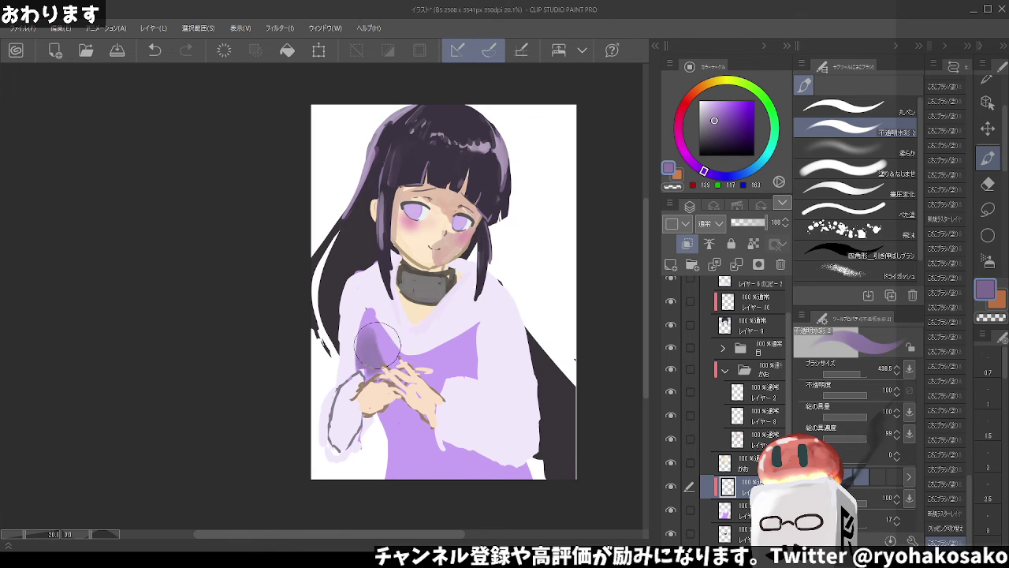
key(ctrl+z)
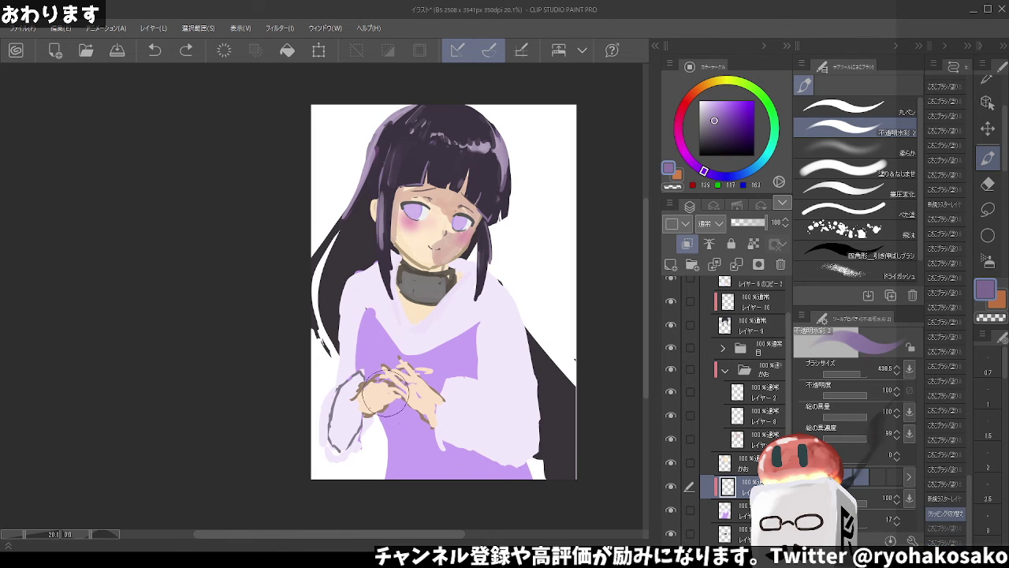
drag(384, 386, 452, 380)
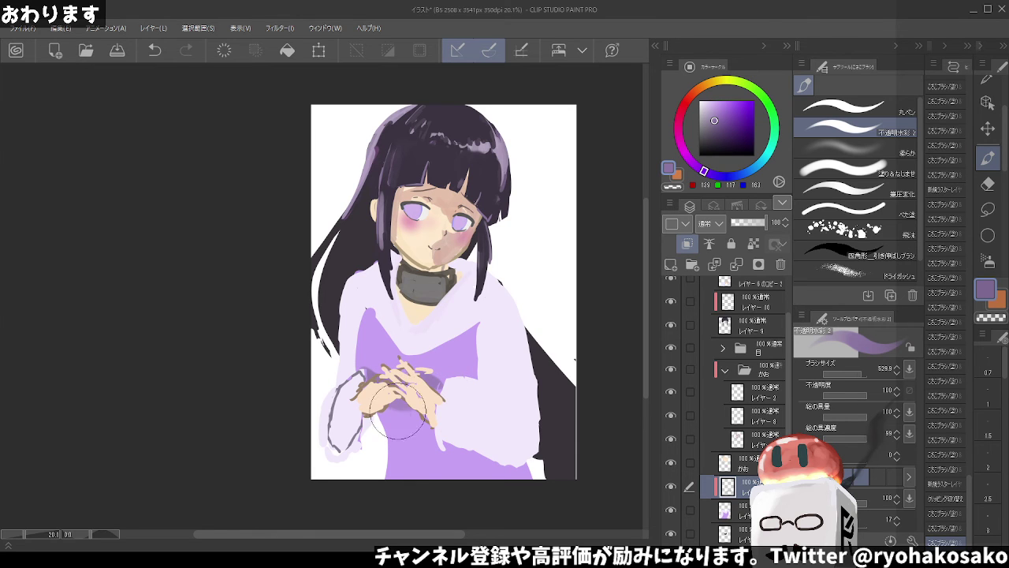
drag(394, 404, 438, 443)
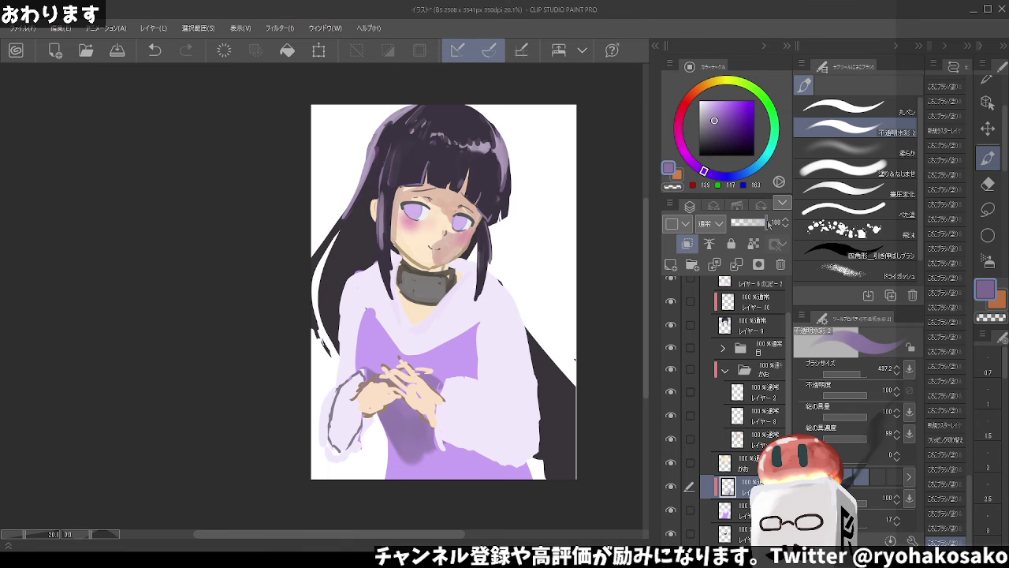
Blend and rework the dress shading below the hands with a blending brush
click(859, 169)
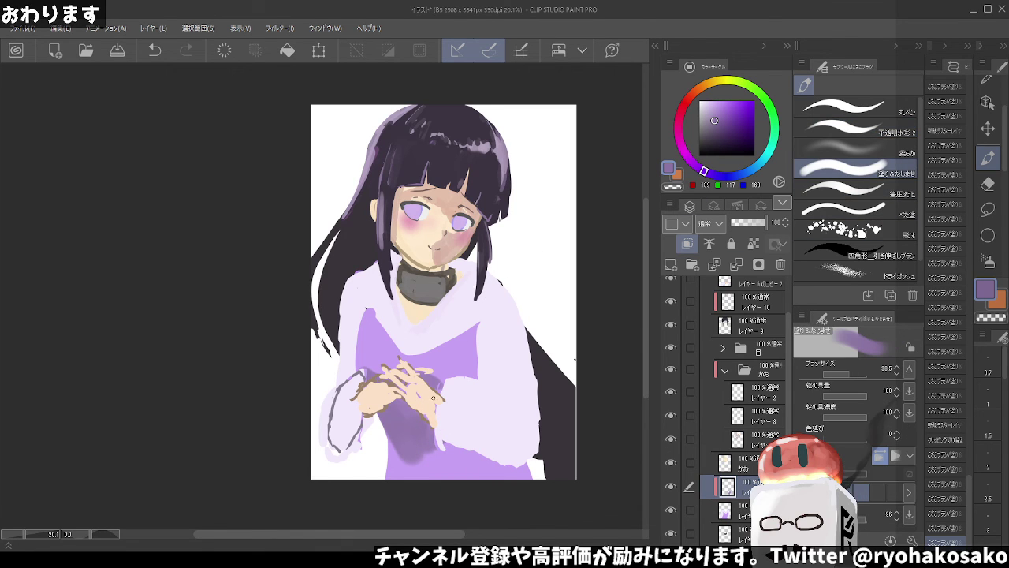
mouse_move(404, 439)
mouse_down()
mouse_move(429, 465)
mouse_move(416, 430)
mouse_up()
drag(450, 469, 464, 428)
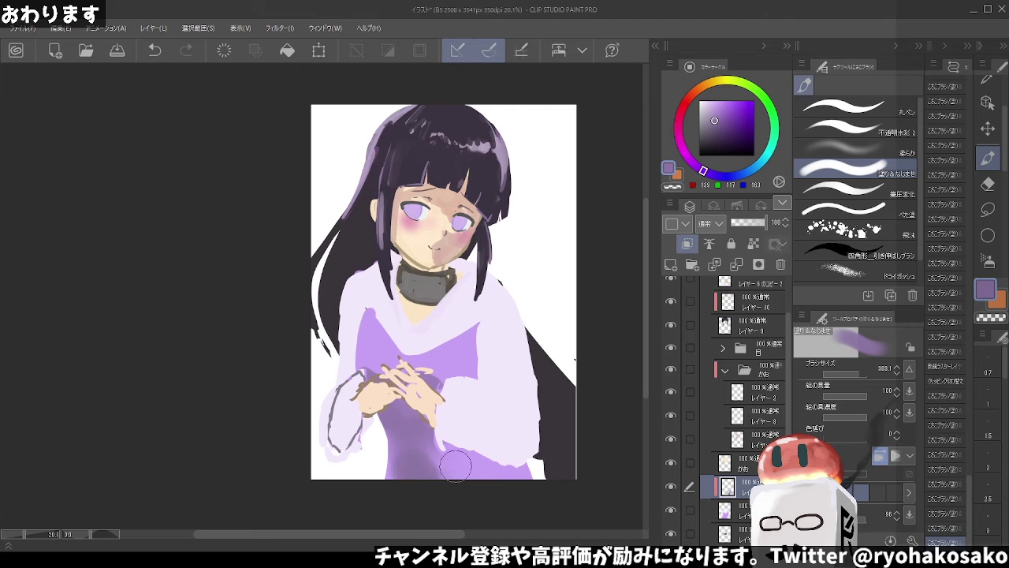
key(ctrl+z)
drag(433, 483, 453, 461)
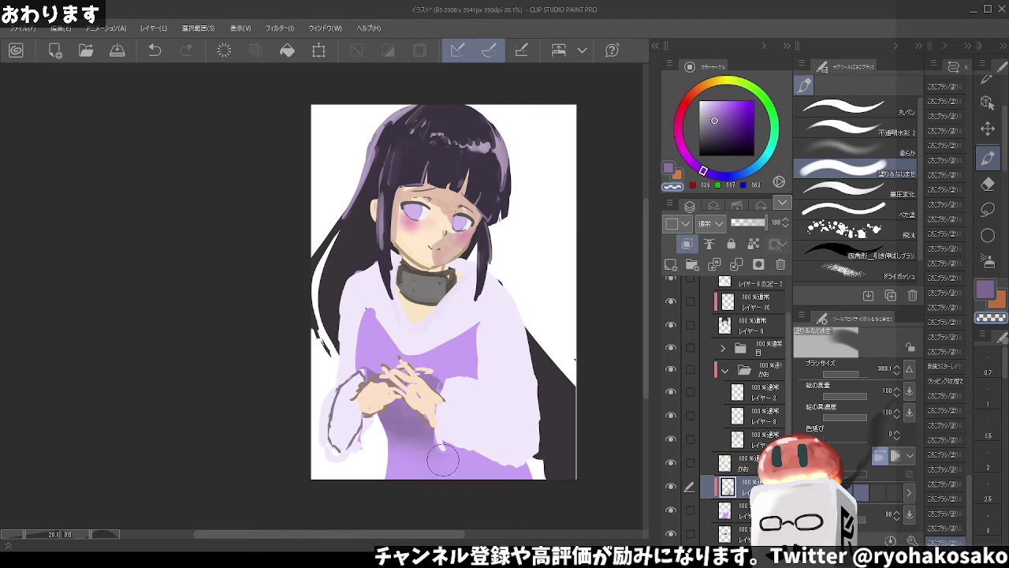
alt+click(419, 422)
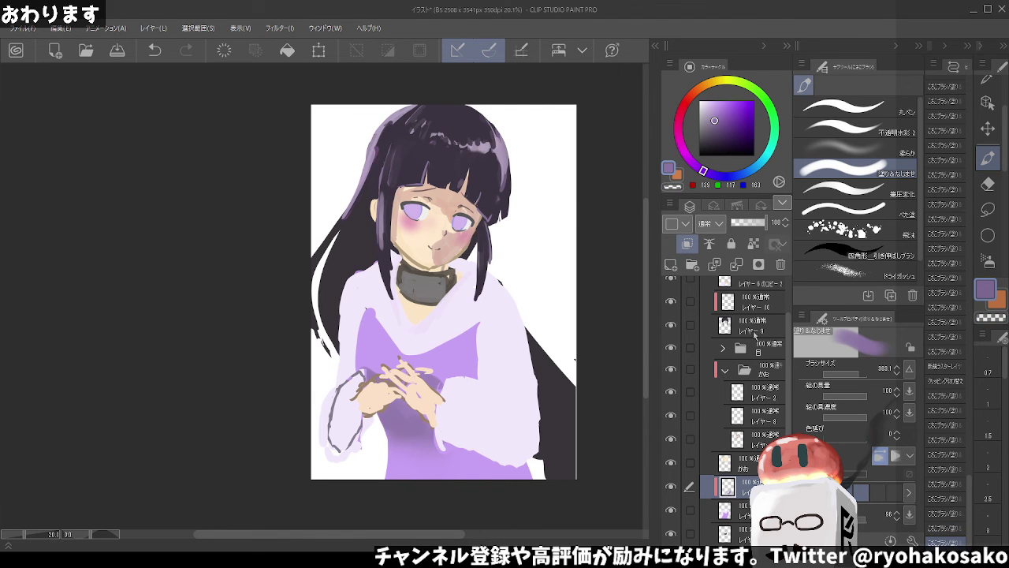
Pick light and muted dress purples and shrink the brush to about 121
click(768, 345)
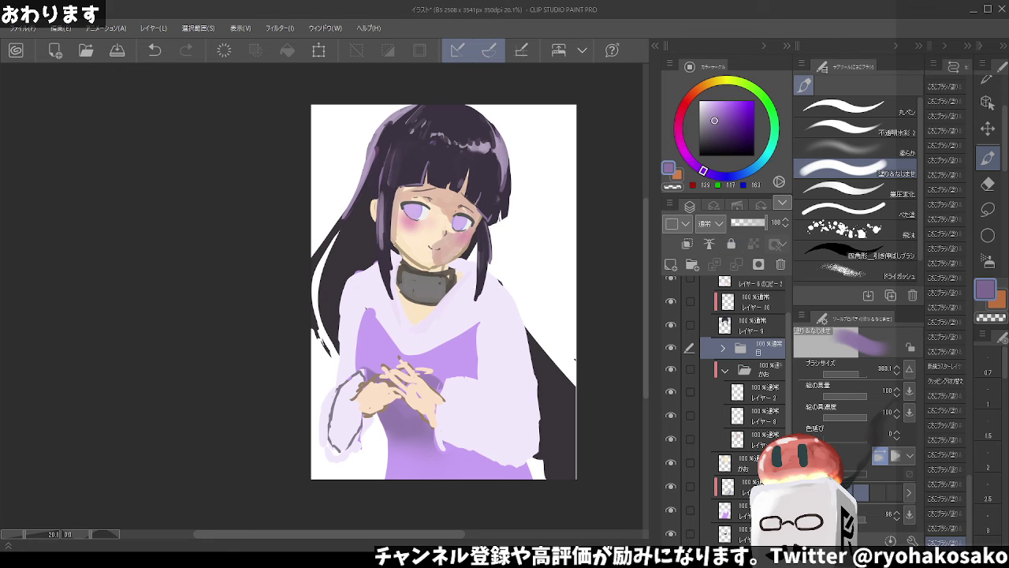
click(741, 510)
click(848, 132)
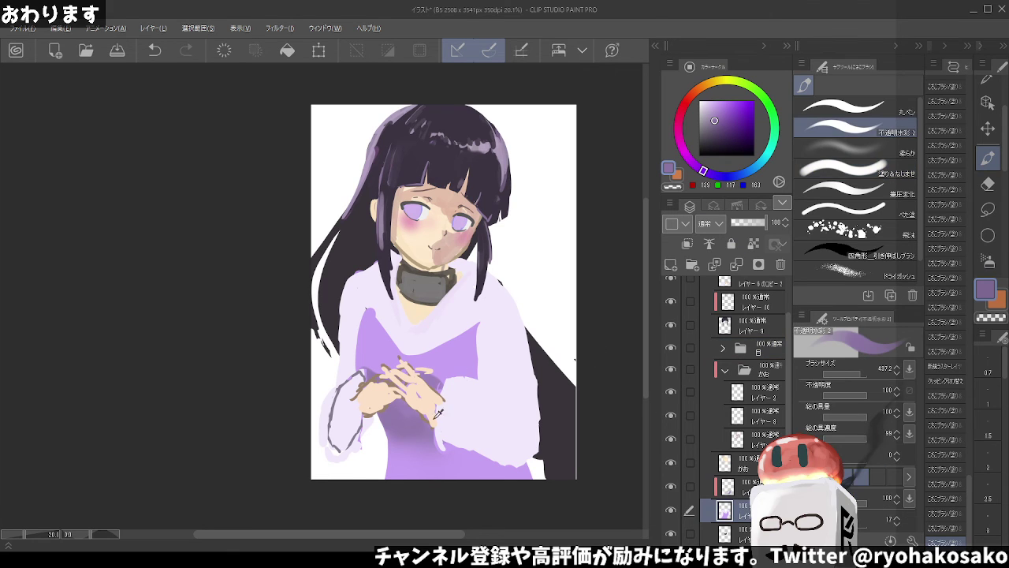
alt+click(402, 395)
drag(402, 394, 374, 367)
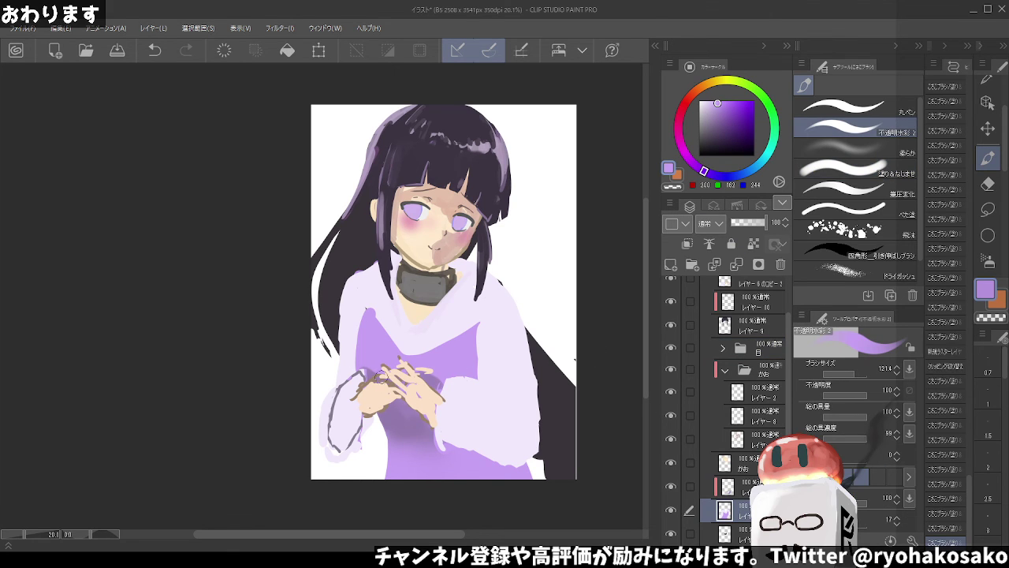
click(721, 483)
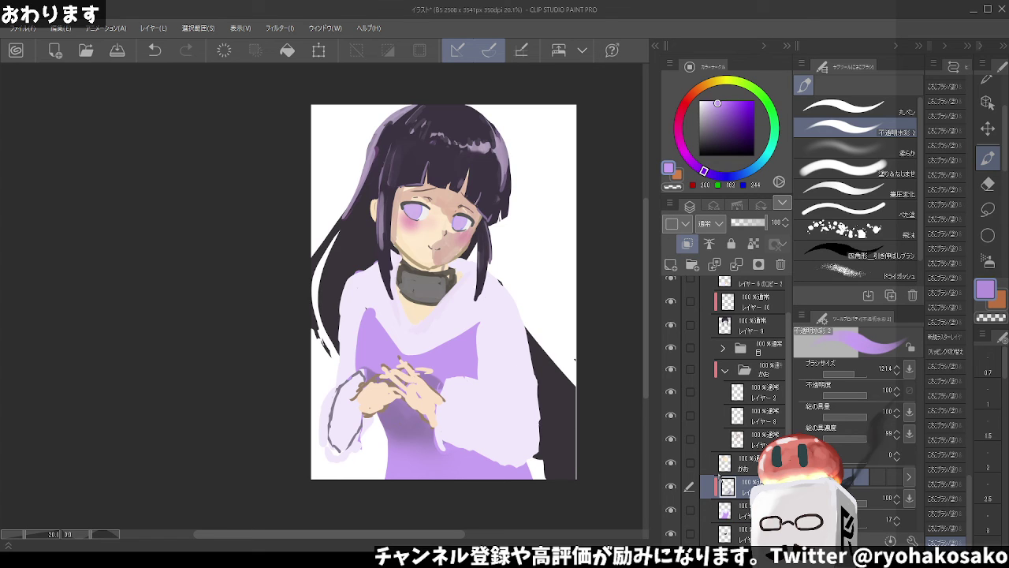
alt+click(365, 361)
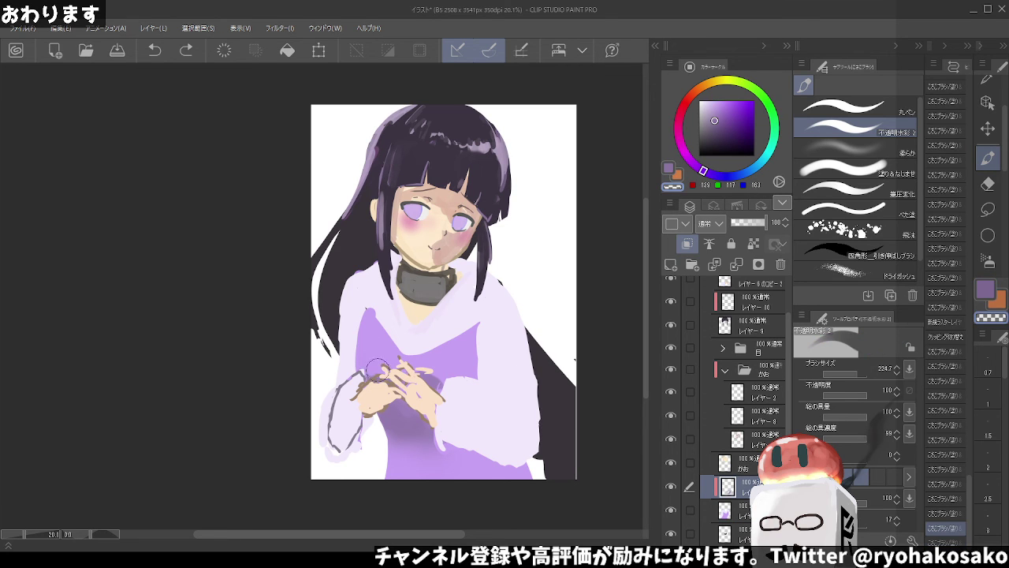
Add finer purple shading near the hands and lower dress with a pressure-sensitive pen
mouse_move(429, 418)
mouse_down()
mouse_move(440, 439)
mouse_move(400, 432)
mouse_move(503, 493)
mouse_move(428, 484)
mouse_move(423, 473)
mouse_move(450, 491)
mouse_move(414, 447)
mouse_move(406, 500)
mouse_move(457, 448)
mouse_up()
key(bracketleft)
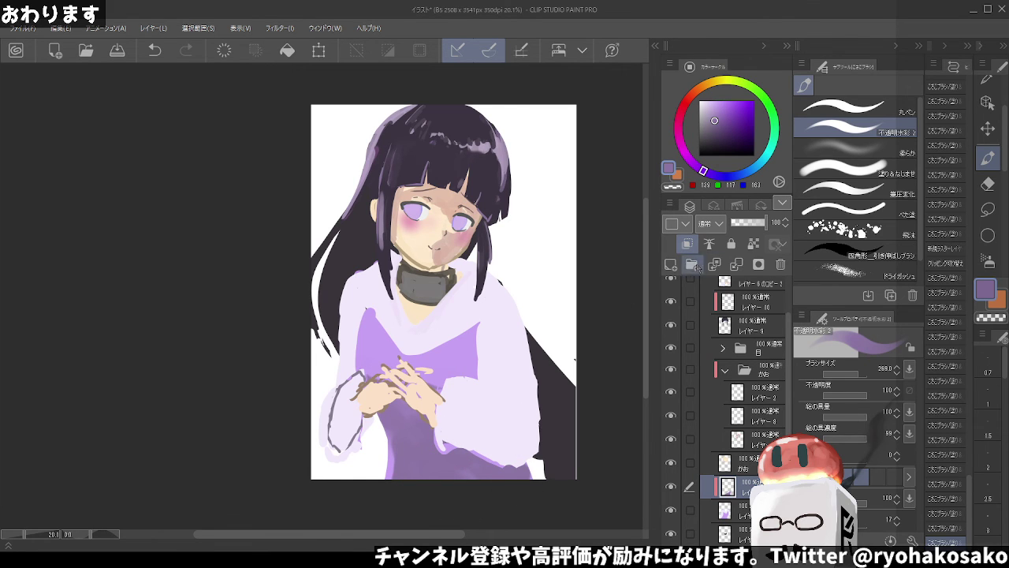
click(798, 196)
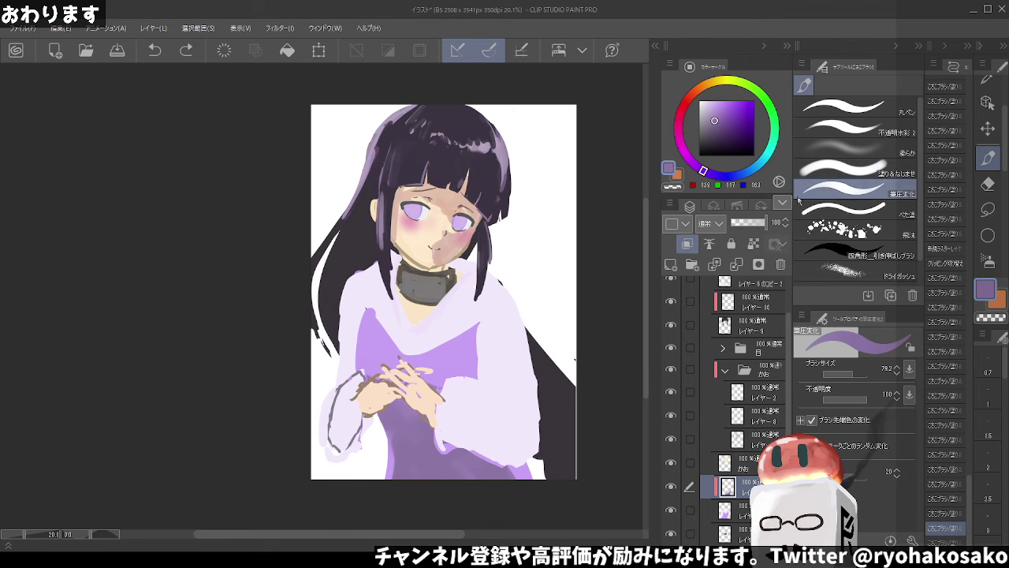
key(bracketright)
key(bracketright)
key(bracketright)
mouse_move(410, 443)
mouse_down()
mouse_move(437, 473)
mouse_move(458, 456)
mouse_move(422, 473)
mouse_move(414, 509)
mouse_move(445, 445)
mouse_move(504, 493)
mouse_up()
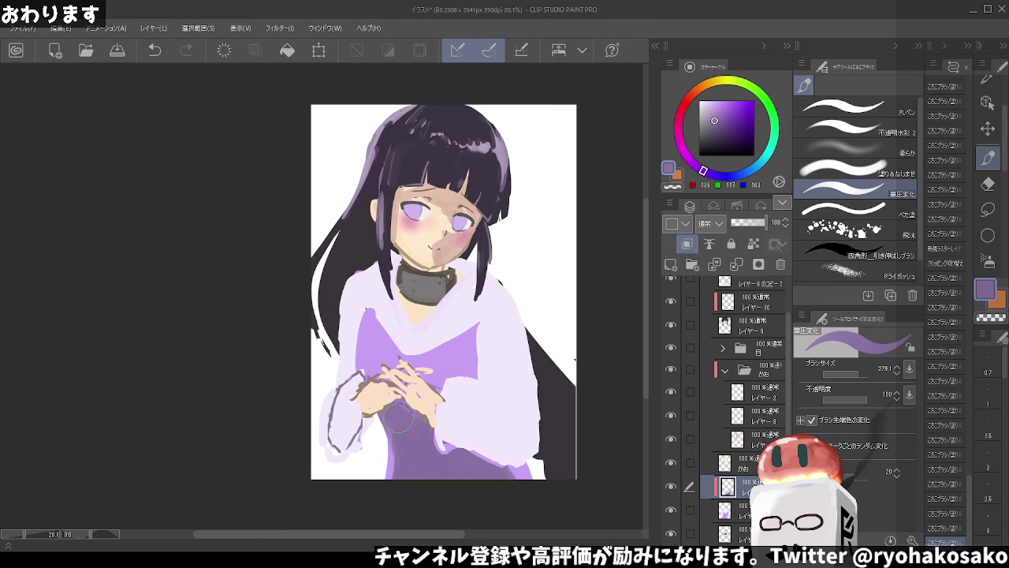
mouse_move(382, 392)
mouse_down()
mouse_move(410, 428)
mouse_move(423, 405)
mouse_up()
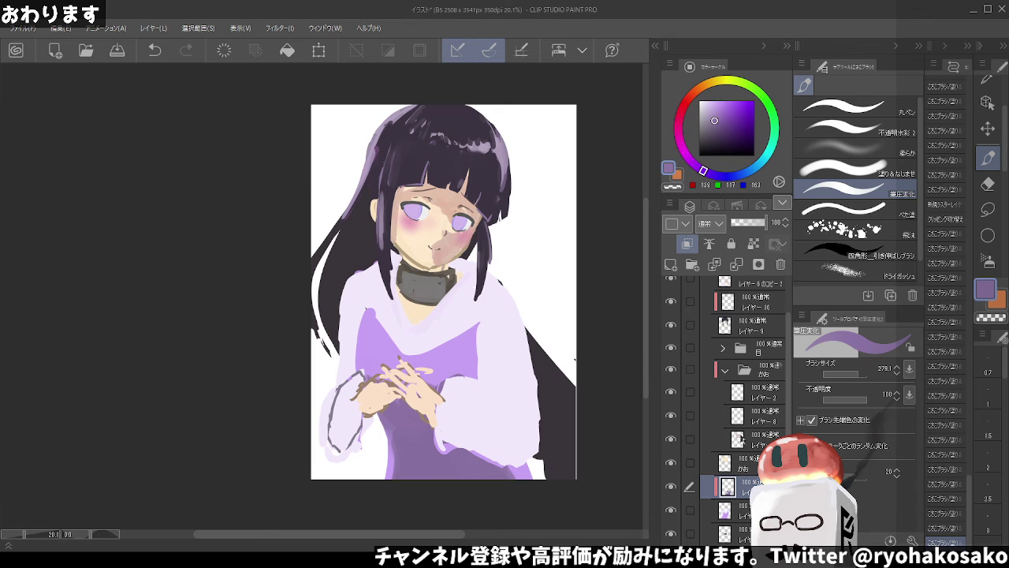
Try a lavender stroke along the collar, undo it and sample very light lavender
click(748, 509)
alt+click(451, 334)
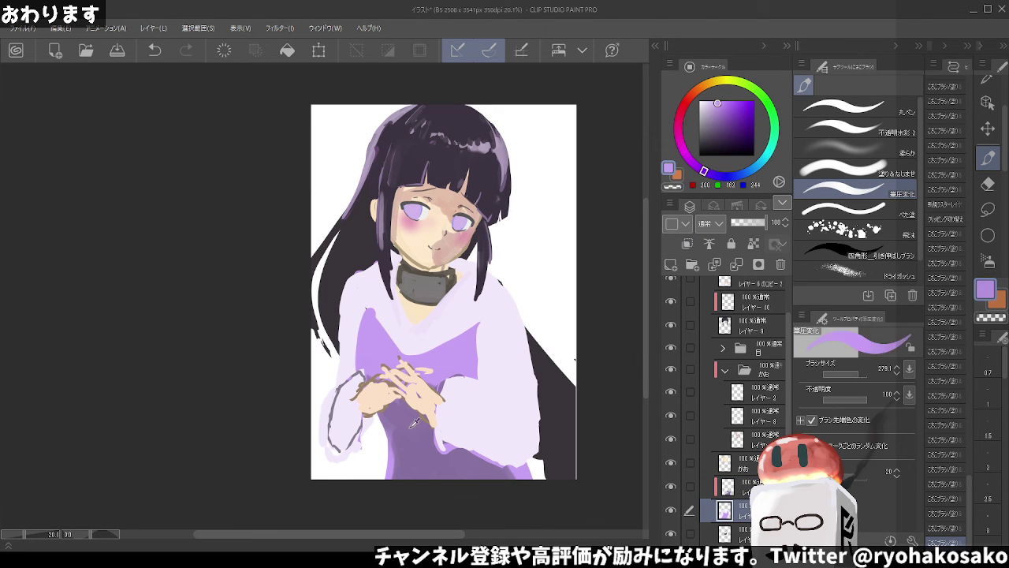
mouse_move(470, 300)
mouse_down()
mouse_move(425, 329)
mouse_move(480, 295)
mouse_up()
key(ctrl+z)
alt+click(460, 302)
Paint soft grey shading below the collar and along the hood's upper-left edge
click(701, 118)
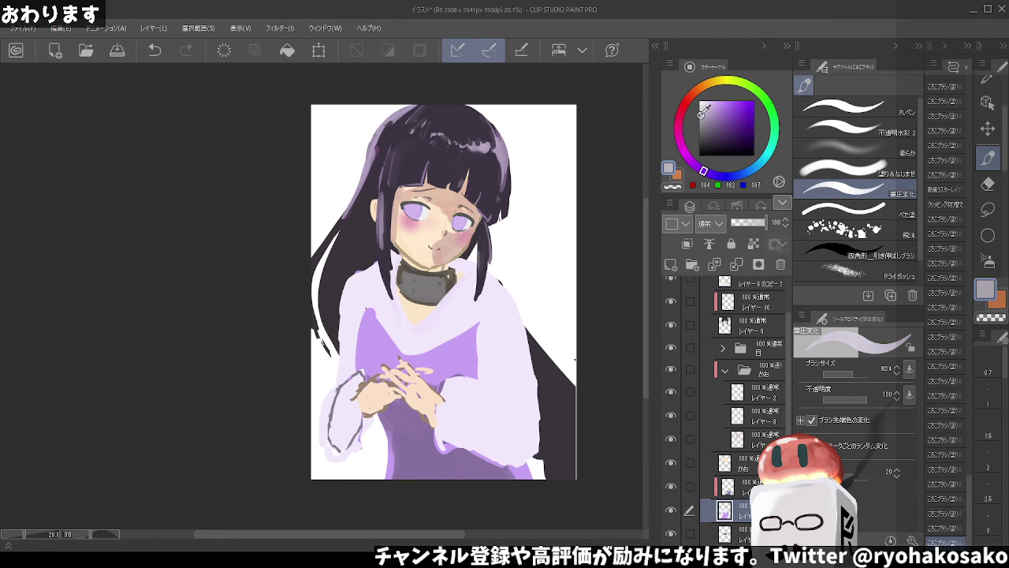
drag(426, 340, 497, 286)
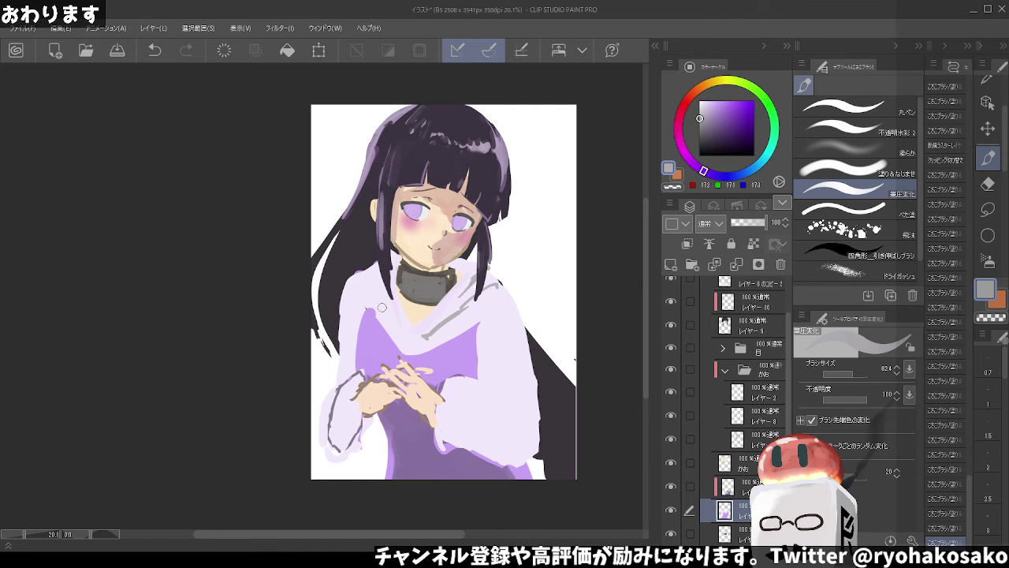
mouse_move(380, 280)
mouse_down()
mouse_move(404, 327)
mouse_move(360, 270)
mouse_up()
key(ctrl+z)
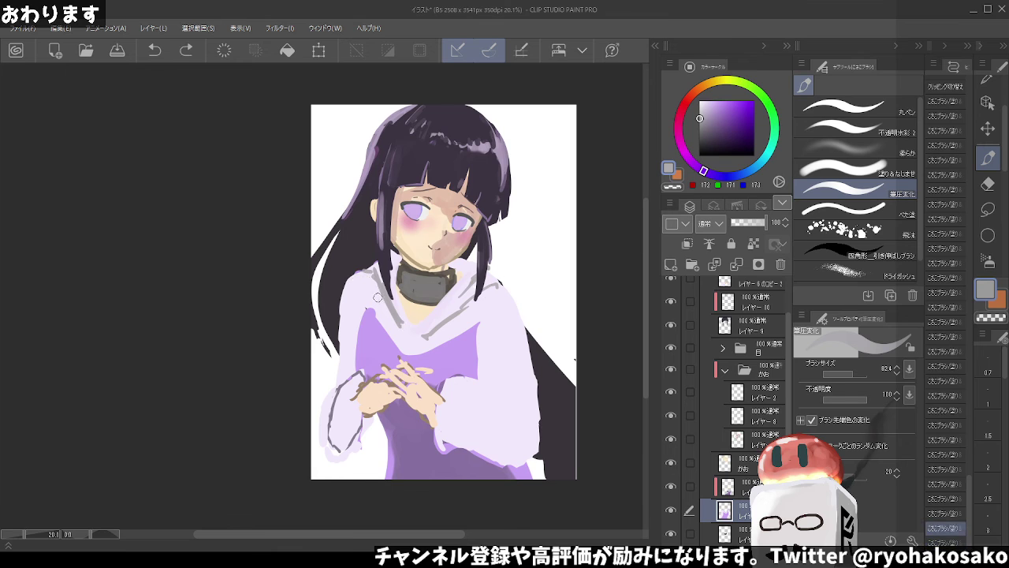
drag(402, 327, 372, 268)
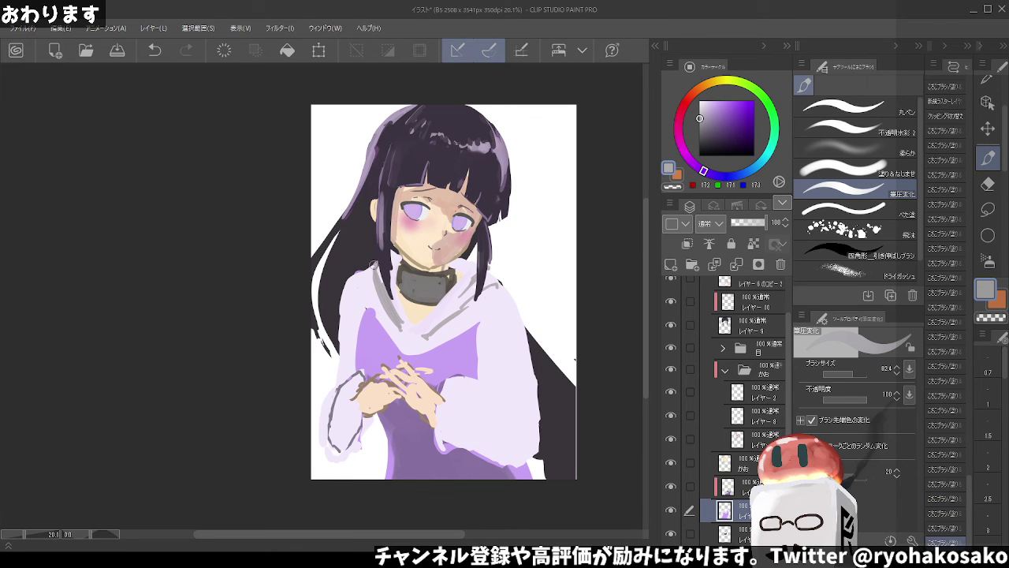
Select the face-shading layer and lower its opacity slightly to lighten the face shading
scroll(753, 332, up, 2)
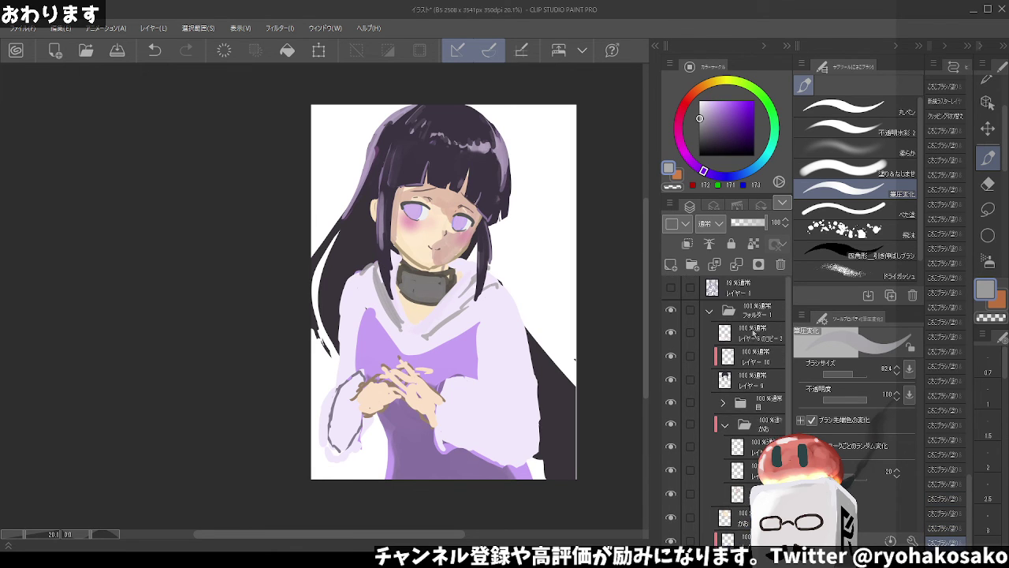
click(753, 358)
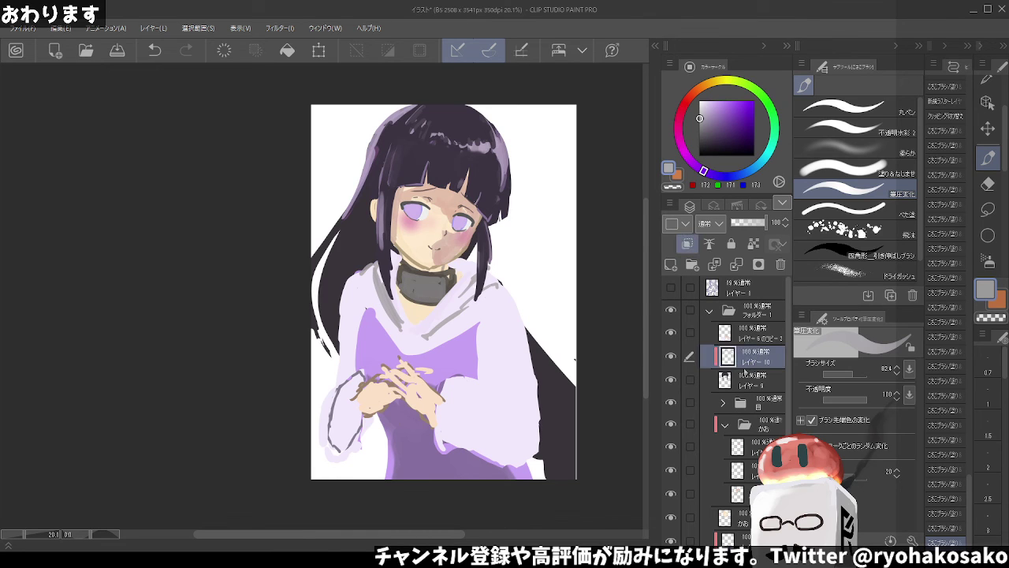
click(746, 342)
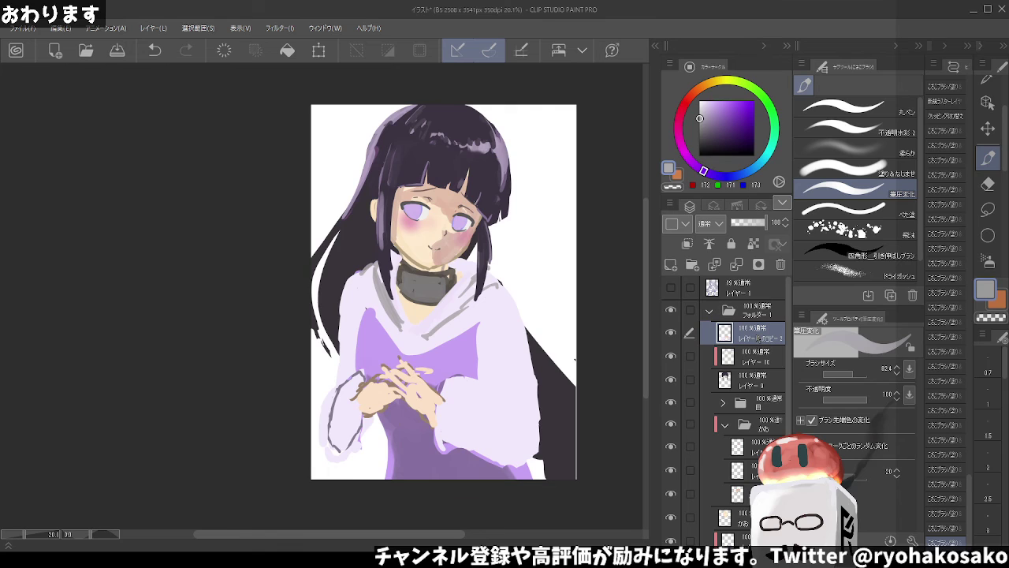
scroll(737, 363, down, 1)
click(725, 371)
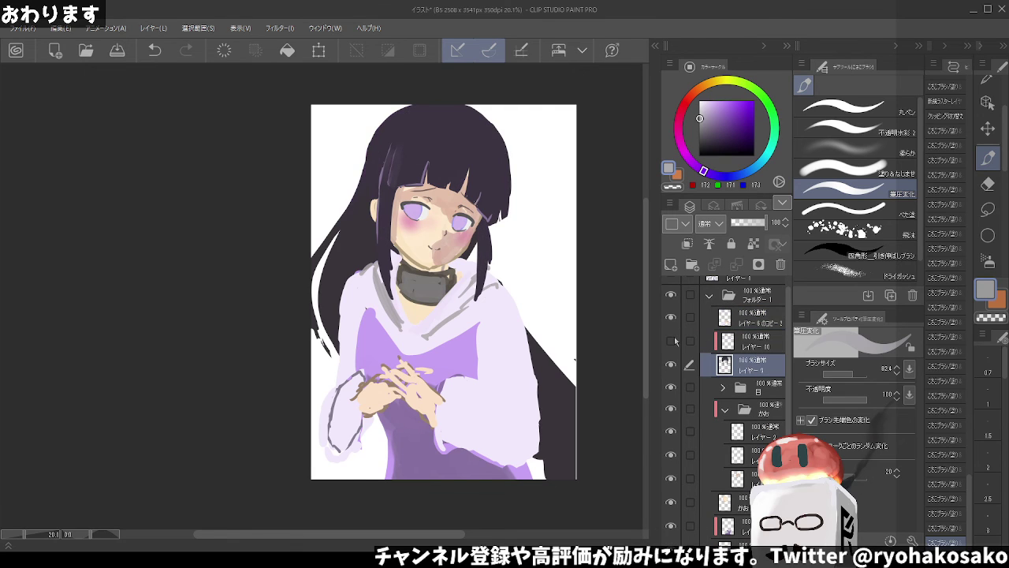
scroll(737, 410, down, 1)
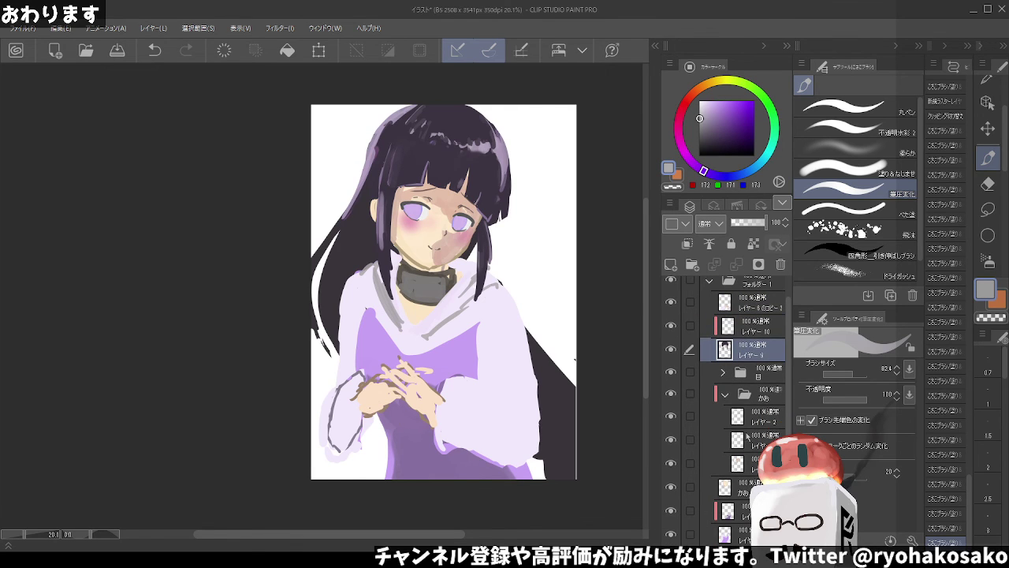
click(749, 438)
click(737, 463)
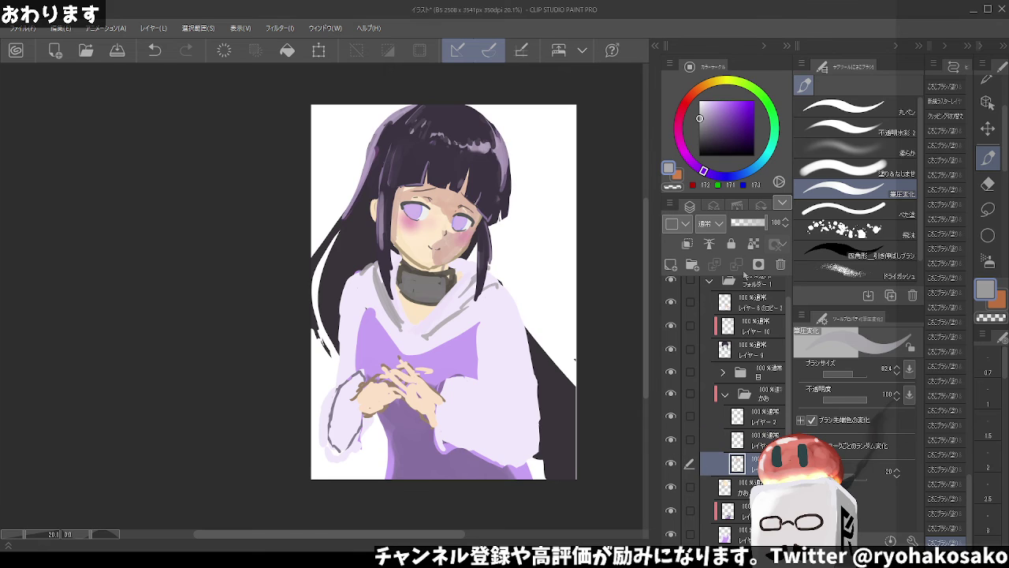
drag(752, 225, 747, 224)
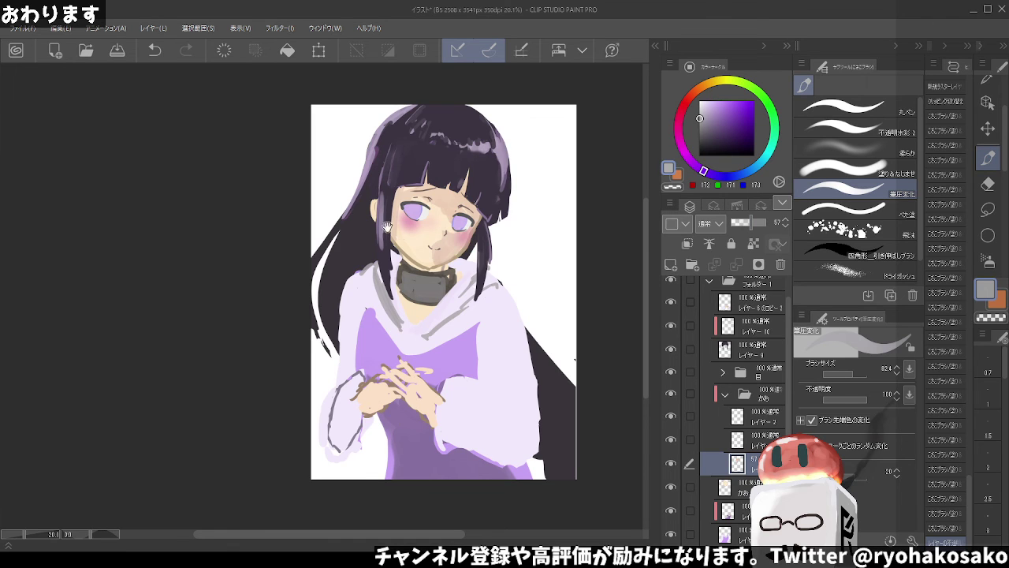
drag(387, 227, 421, 221)
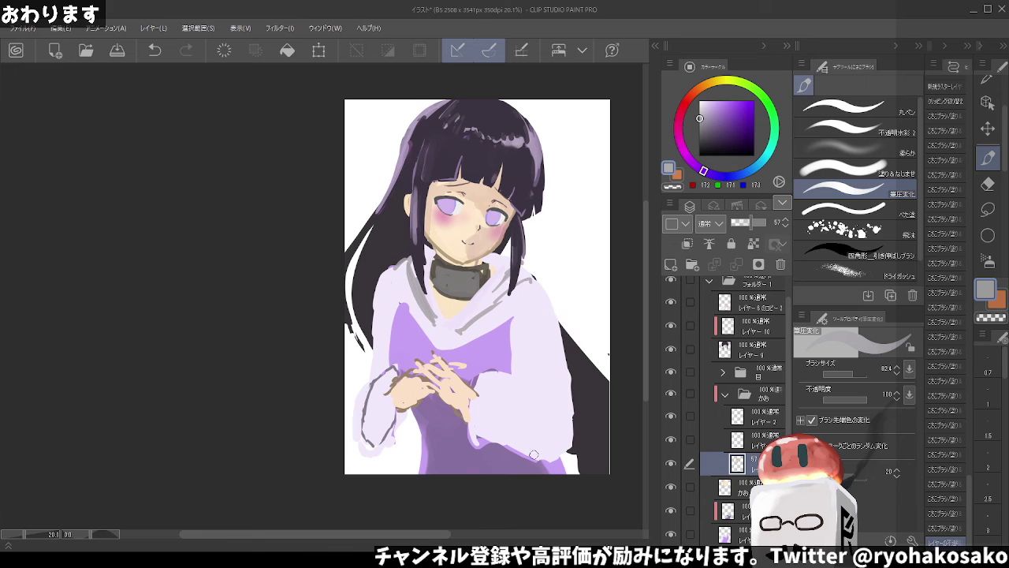
Check the purple clothing layers and pick muted and darker purples on the lower clothing layer
key(alt)
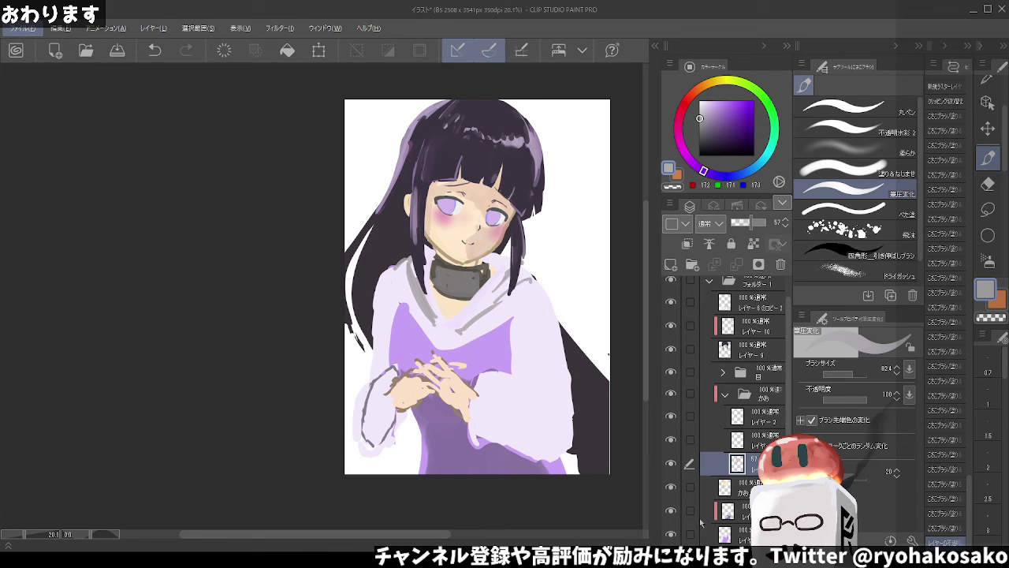
click(670, 534)
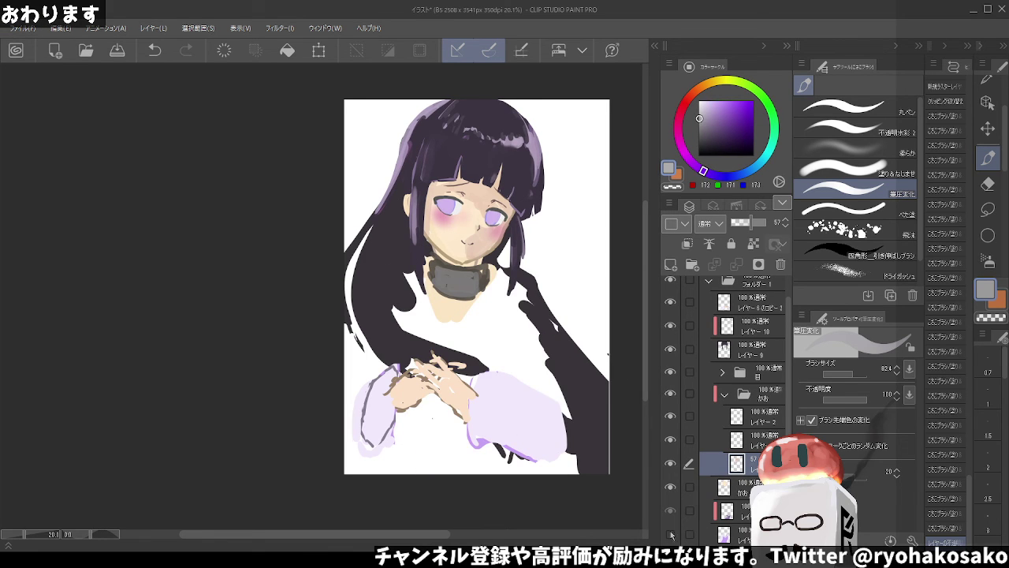
click(670, 535)
click(727, 510)
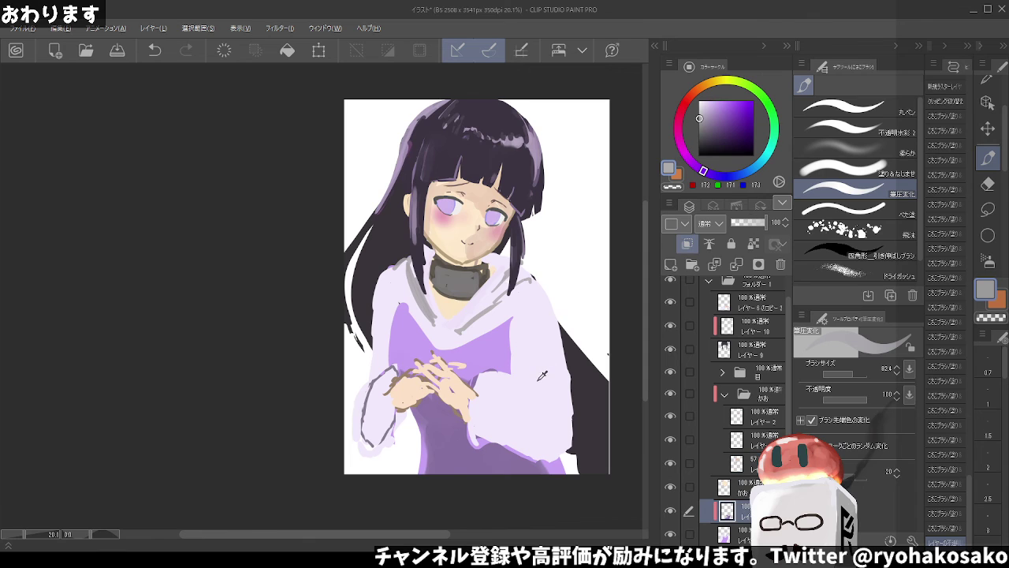
key(c)
alt+click(507, 388)
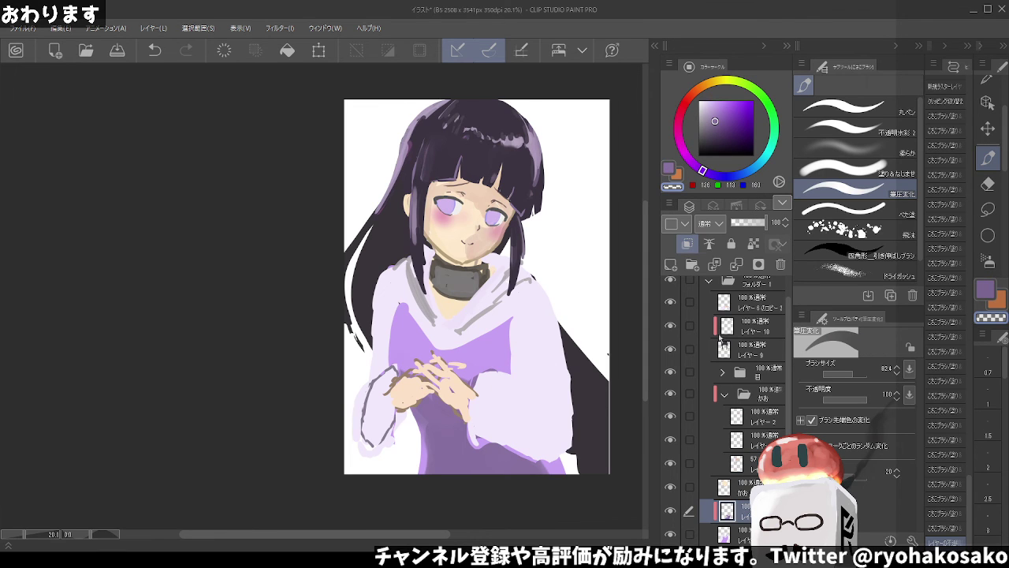
key(alt+bracketleft)
alt+click(583, 386)
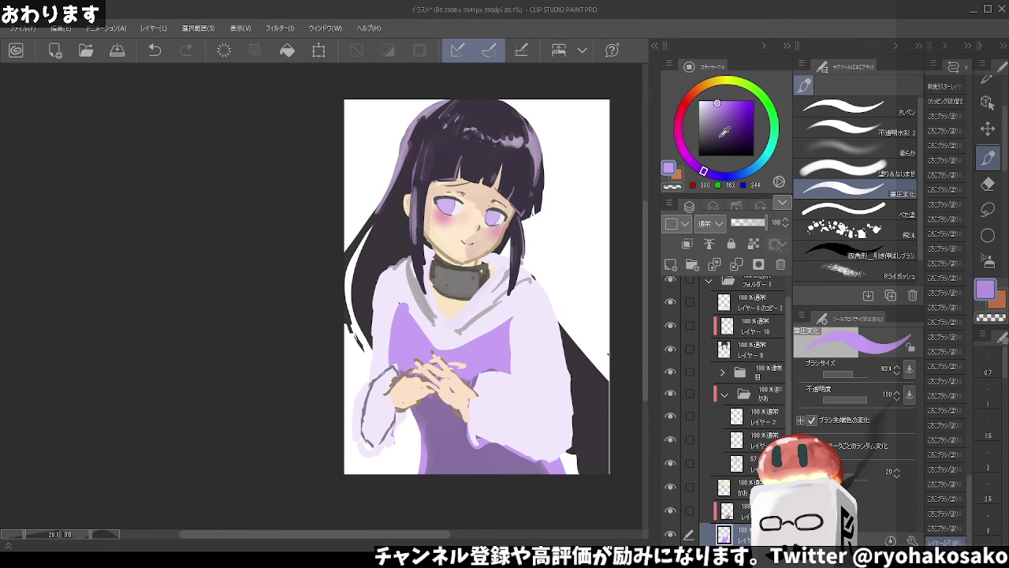
click(725, 118)
click(737, 510)
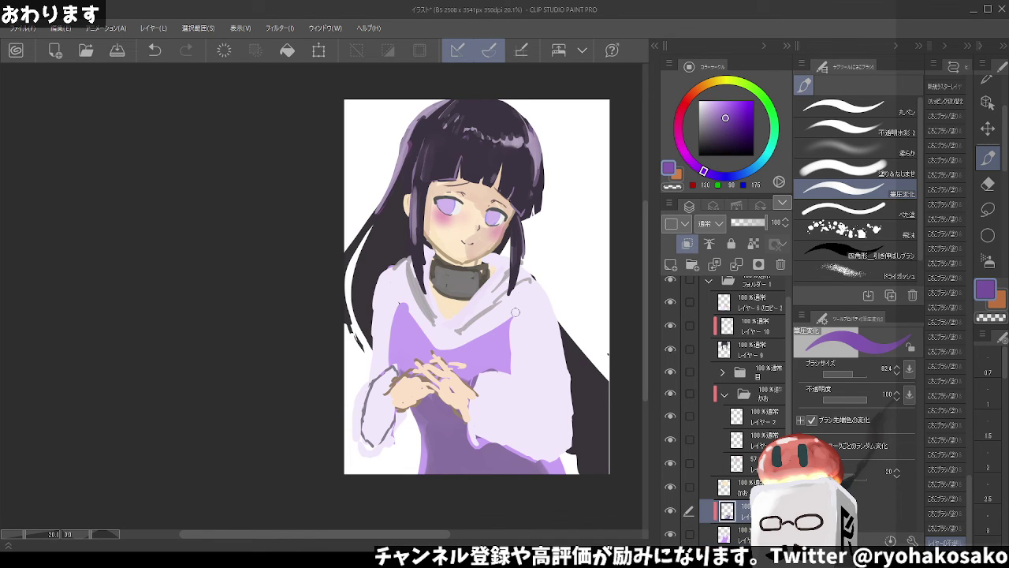
key(c)
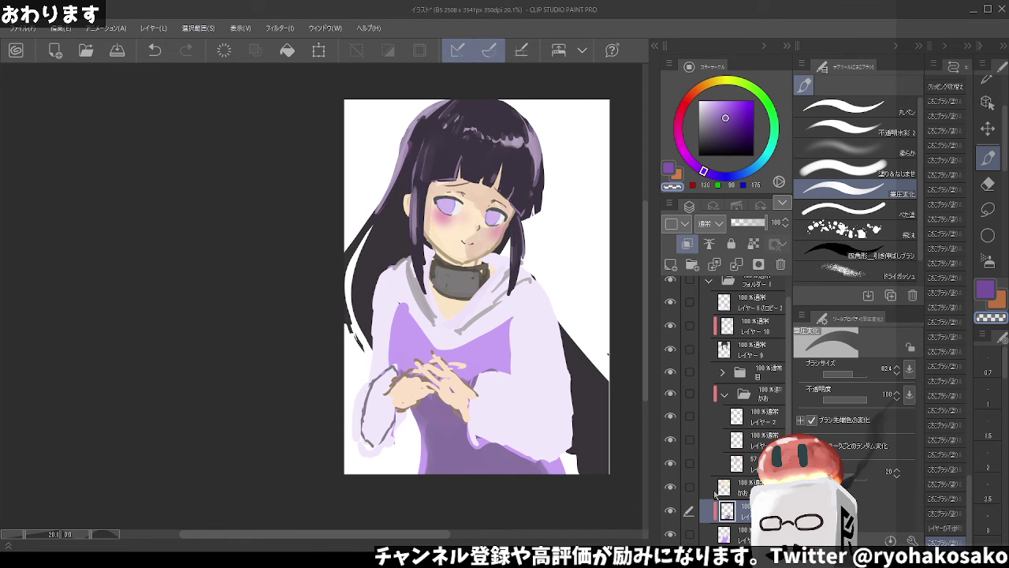
click(668, 511)
Try grey strokes down the hood's right side, then undo them
alt+click(610, 215)
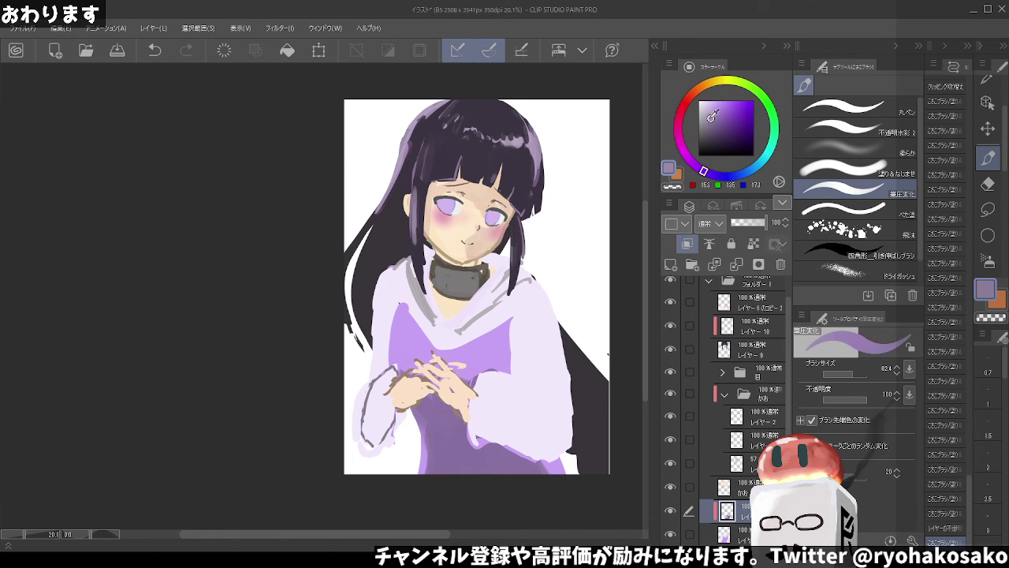
drag(533, 320, 512, 364)
key(ctrl+z)
key(ctrl+z)
drag(514, 325, 517, 369)
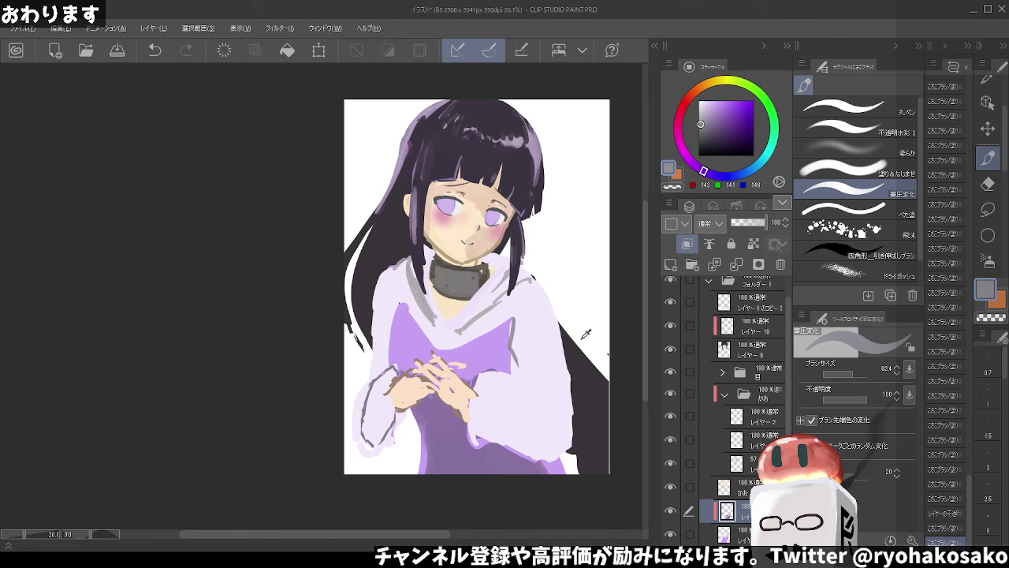
key(ctrl+z)
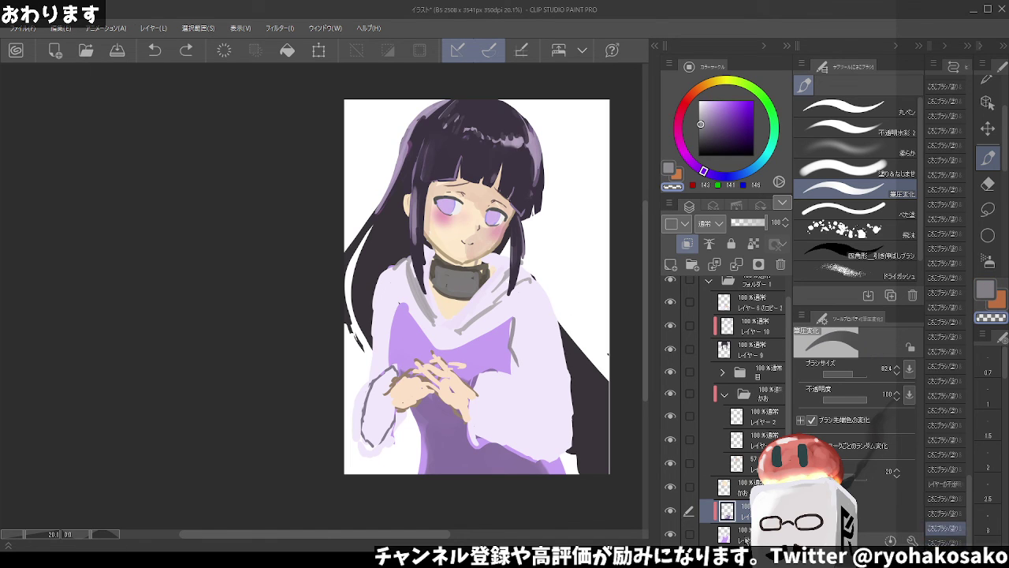
On the bottom hair layer, paint dark hair and sampled lavender along the right sleeve edge
click(733, 534)
drag(567, 323, 569, 453)
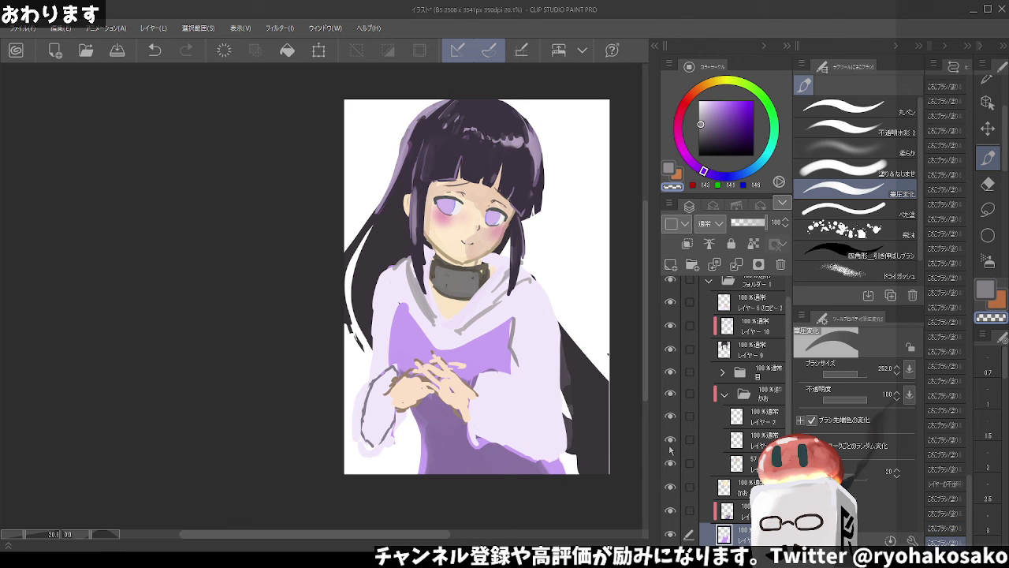
mouse_move(566, 343)
mouse_down()
mouse_move(584, 455)
mouse_move(555, 339)
mouse_up()
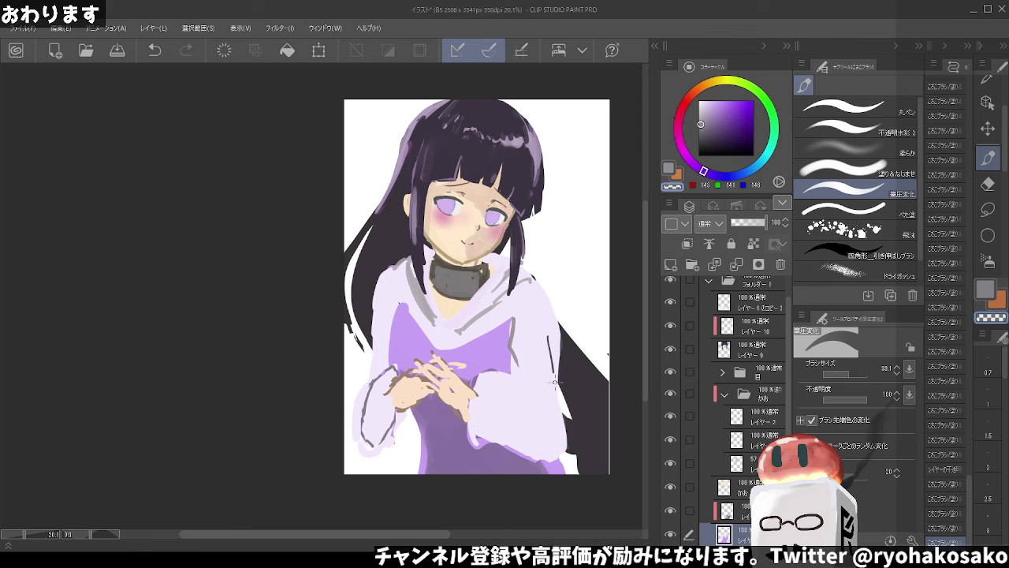
key(ctrl+z)
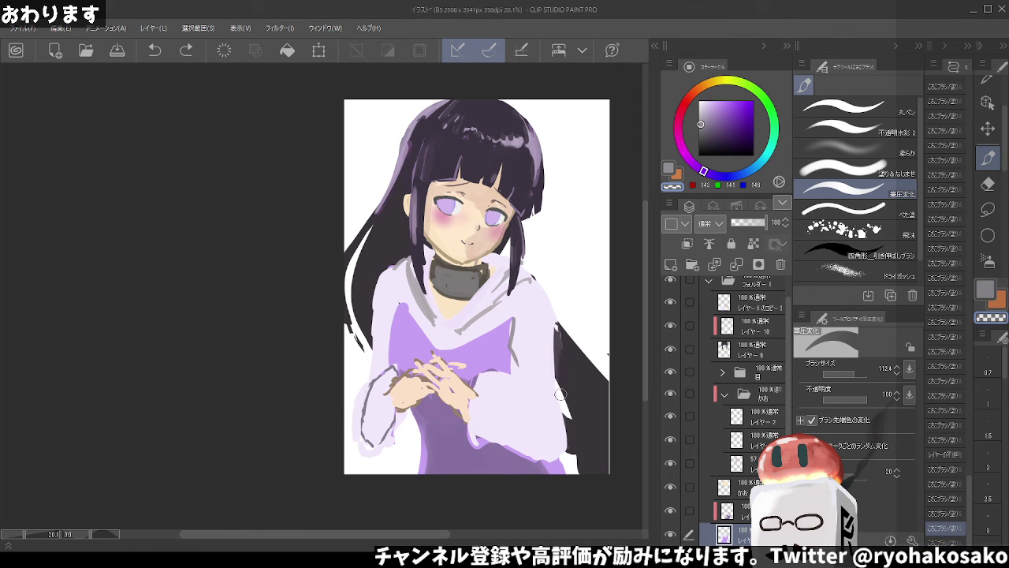
alt+click(552, 347)
drag(554, 315, 569, 446)
key(c)
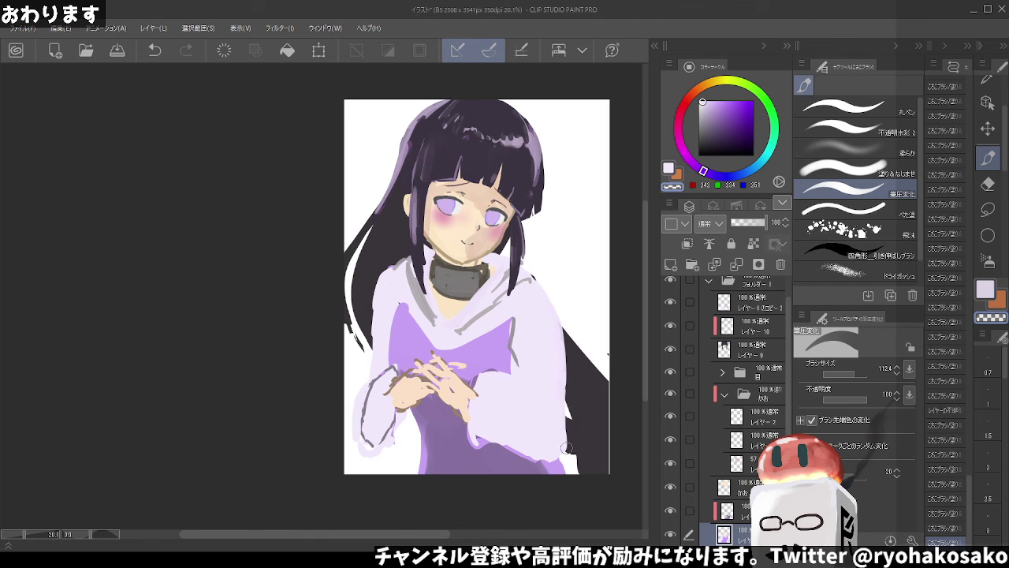
key(ctrl+z)
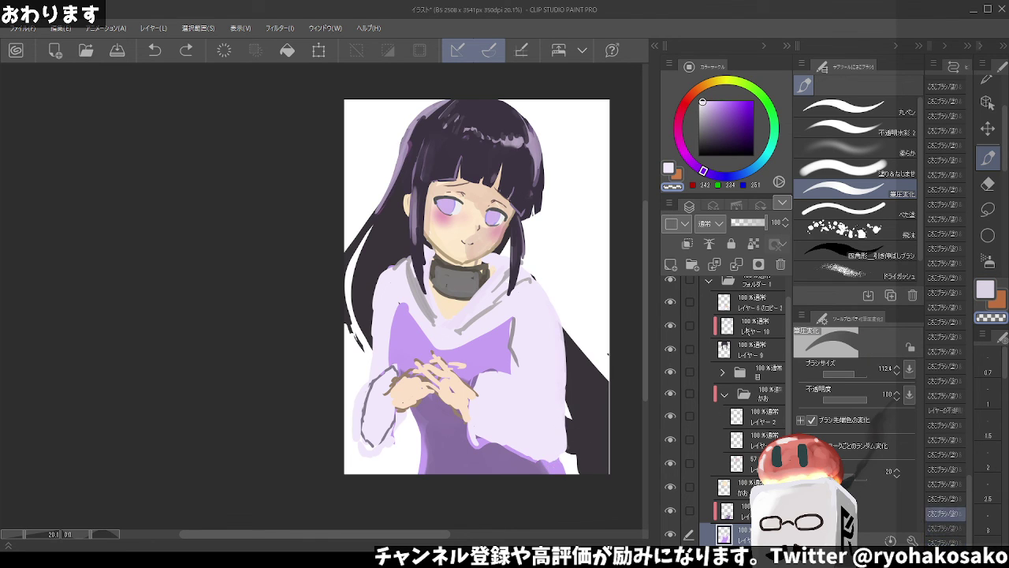
On layer 6 copy, paint lavender over the lower right sleeve and beside the hands
scroll(745, 331, up, 1)
scroll(738, 292, up, 1)
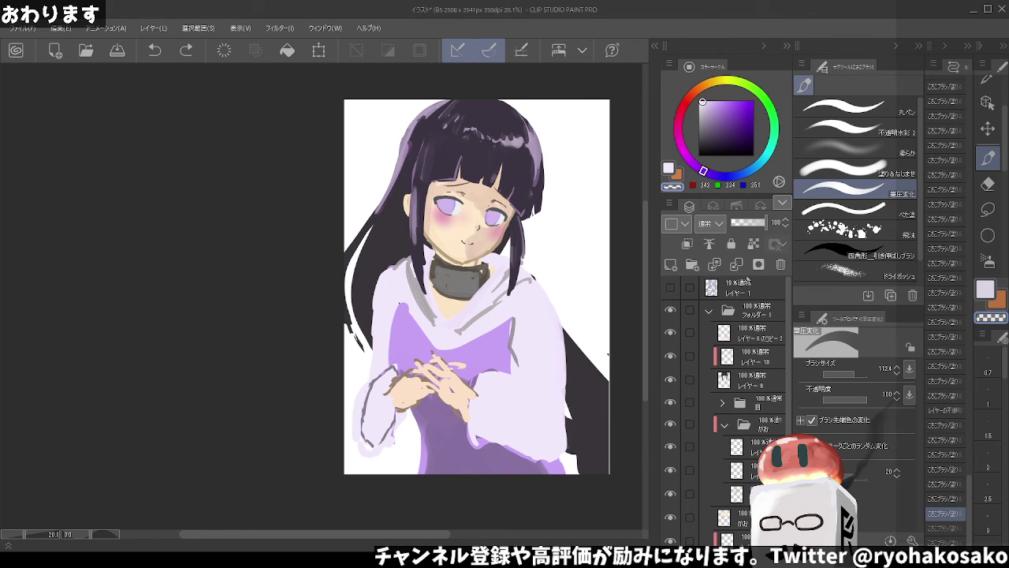
click(753, 335)
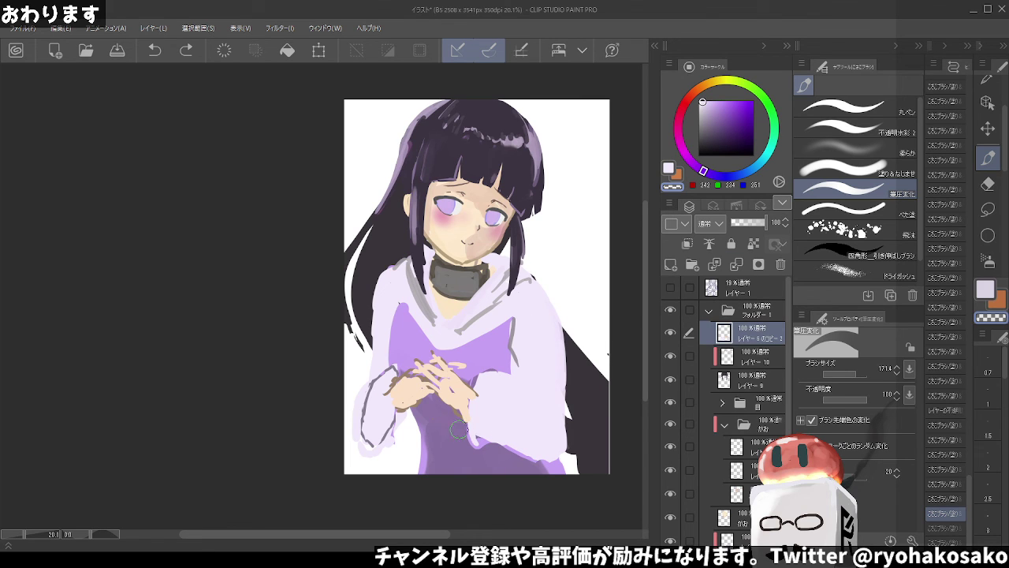
drag(564, 461, 537, 441)
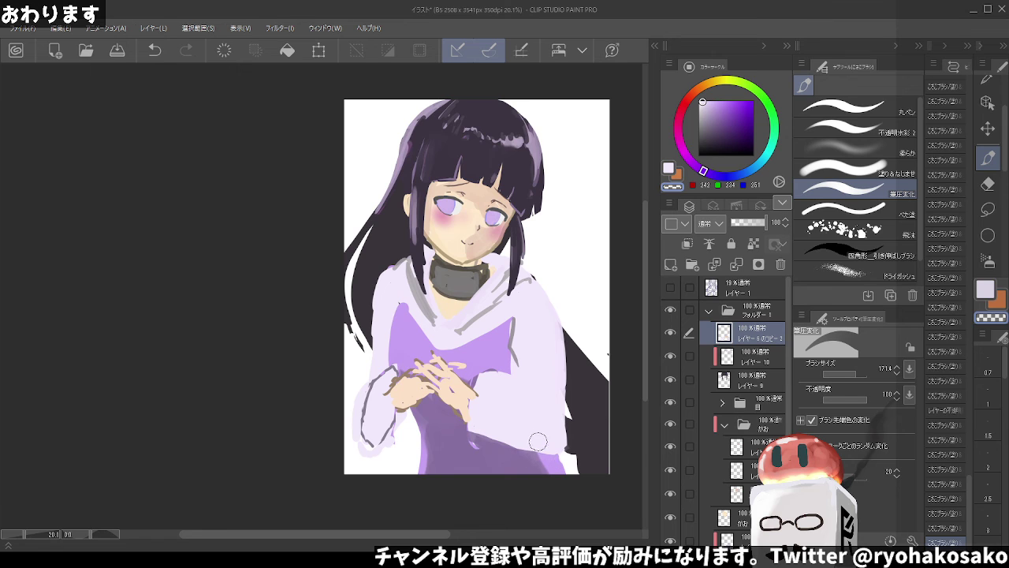
drag(479, 364, 507, 345)
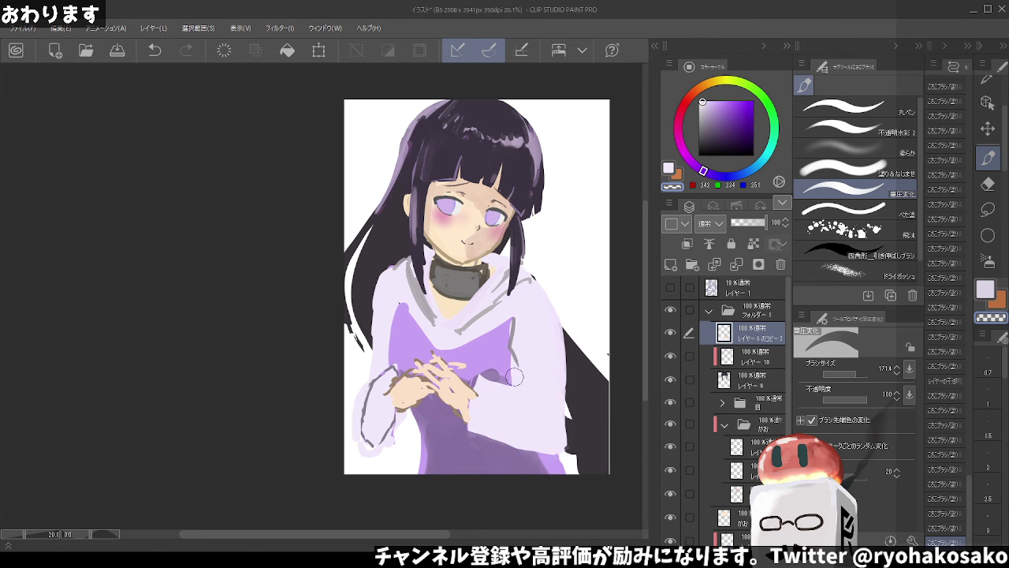
Cover the grey left-sleeve outline with sampled light lavender strokes
alt+click(379, 364)
mouse_move(380, 377)
mouse_down()
mouse_move(368, 424)
mouse_move(378, 371)
mouse_up()
alt+click(391, 372)
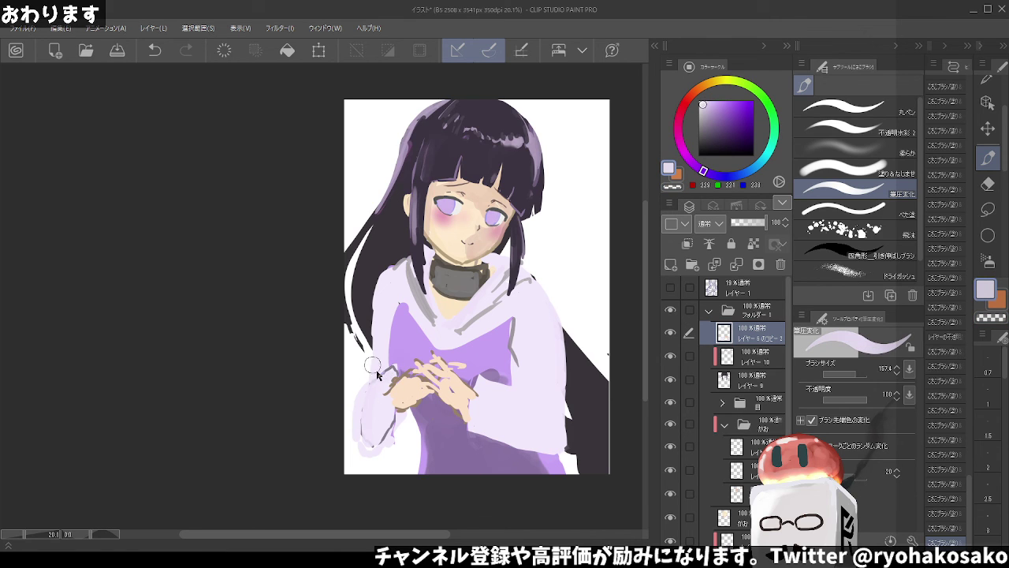
key(ctrl+z)
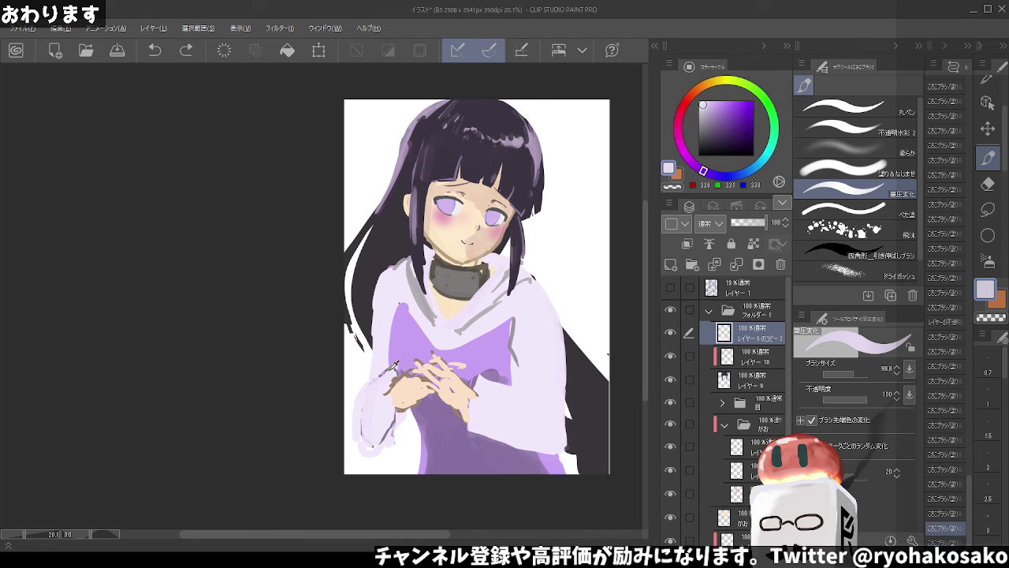
alt+click(387, 369)
mouse_move(367, 383)
mouse_down()
mouse_move(356, 430)
mouse_move(398, 421)
mouse_up()
alt+click(374, 442)
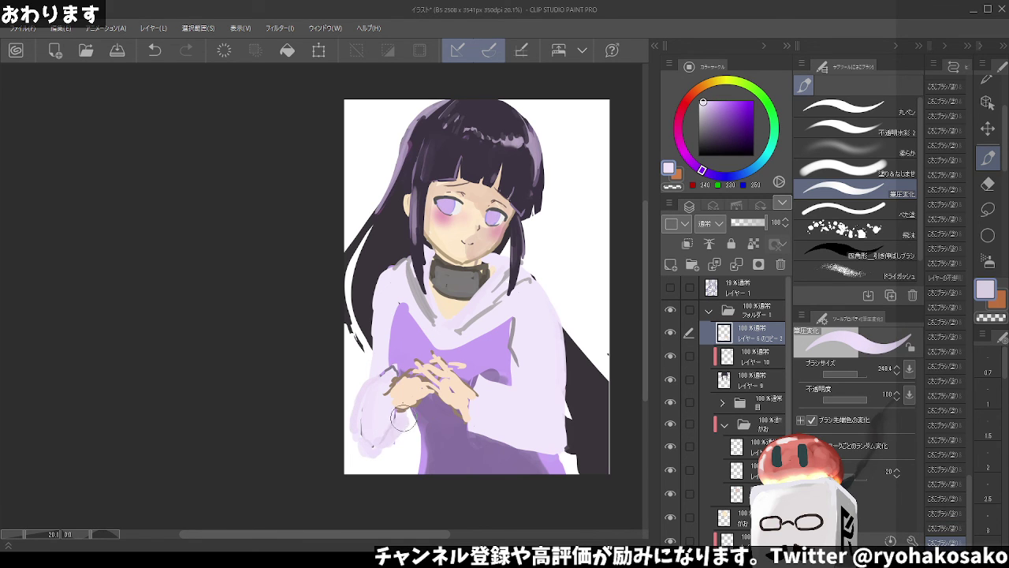
key(ctrl+z)
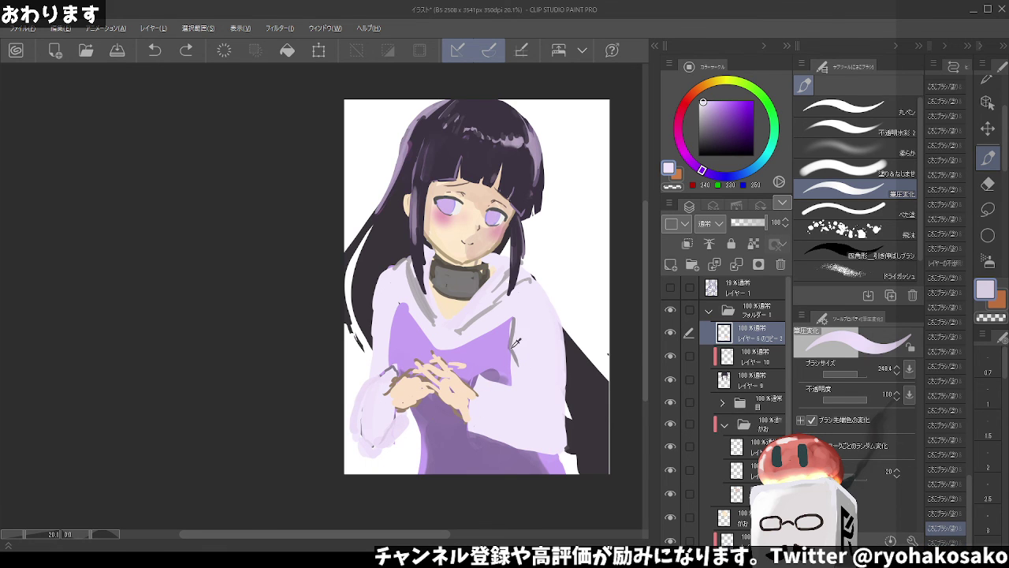
Paint pale lavender on the hands and erase stray paint around them with transparent colour
alt+click(480, 384)
drag(482, 389, 476, 409)
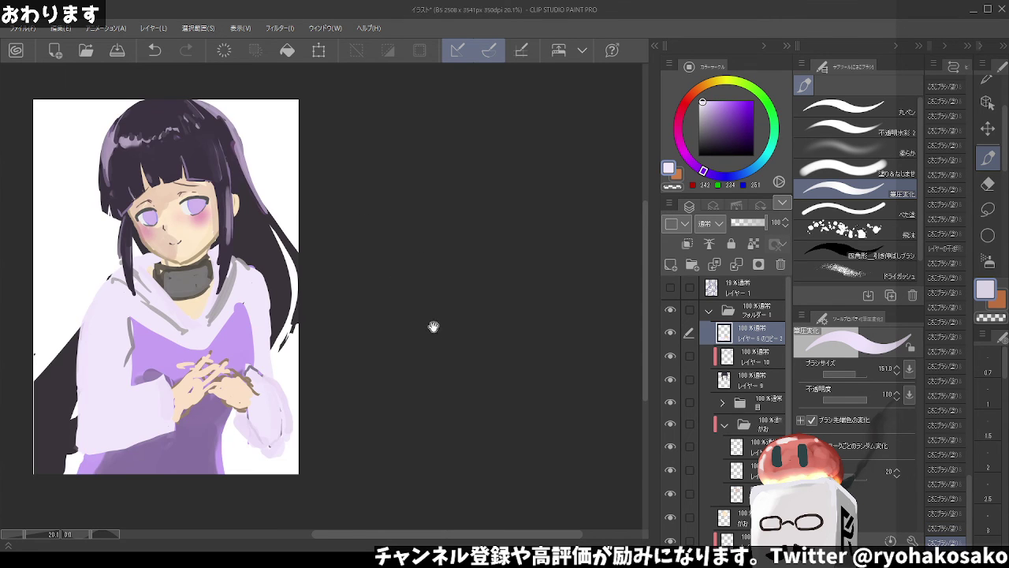
drag(433, 322, 509, 311)
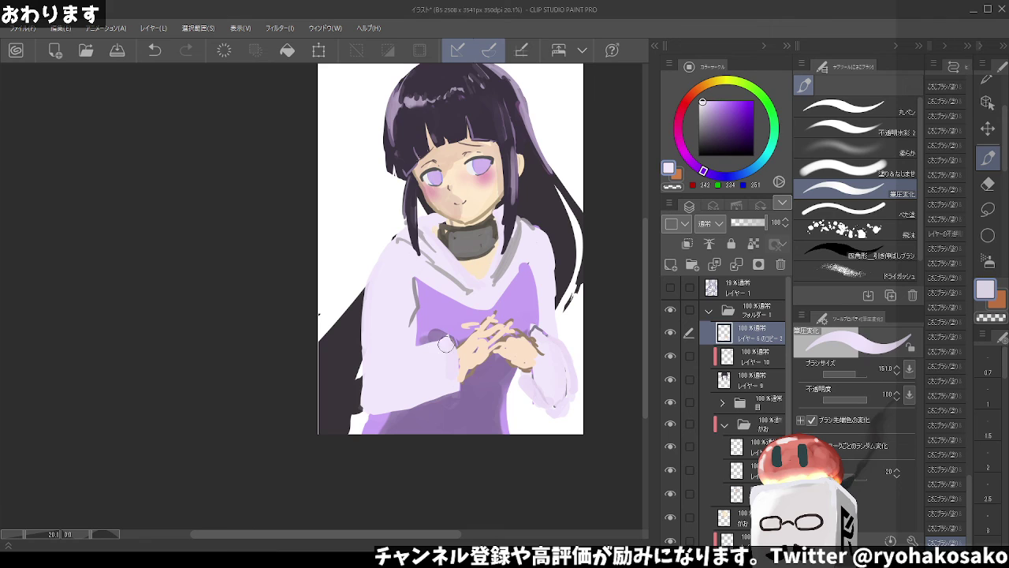
key(c)
mouse_move(436, 336)
mouse_down()
mouse_move(451, 331)
mouse_move(454, 384)
mouse_move(467, 392)
mouse_move(446, 396)
mouse_up()
key(ctrl+z)
key(c)
key(c)
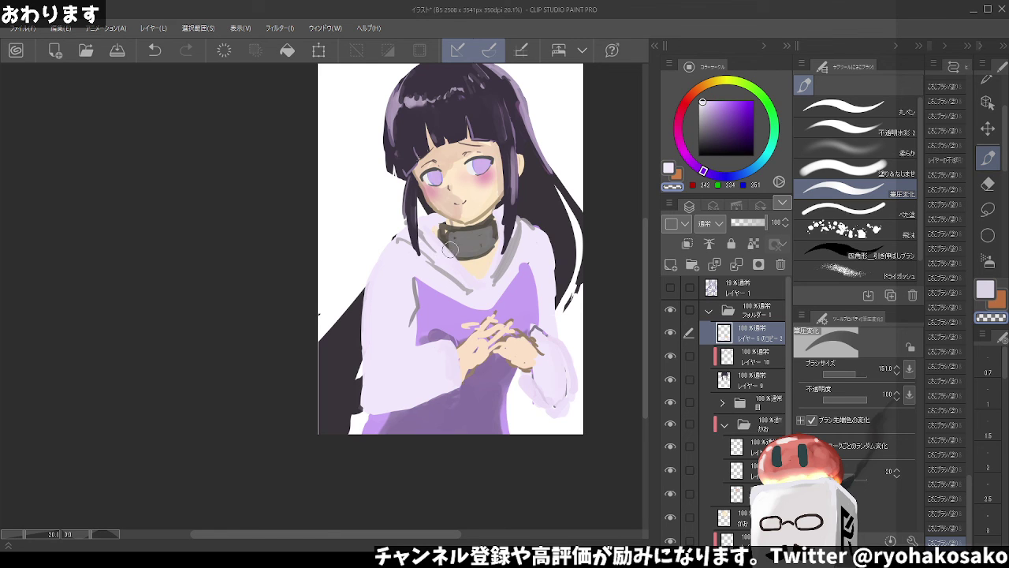
Compare the hands-and-dress layer and paint light purple at the dress's lower-left
drag(447, 275, 439, 319)
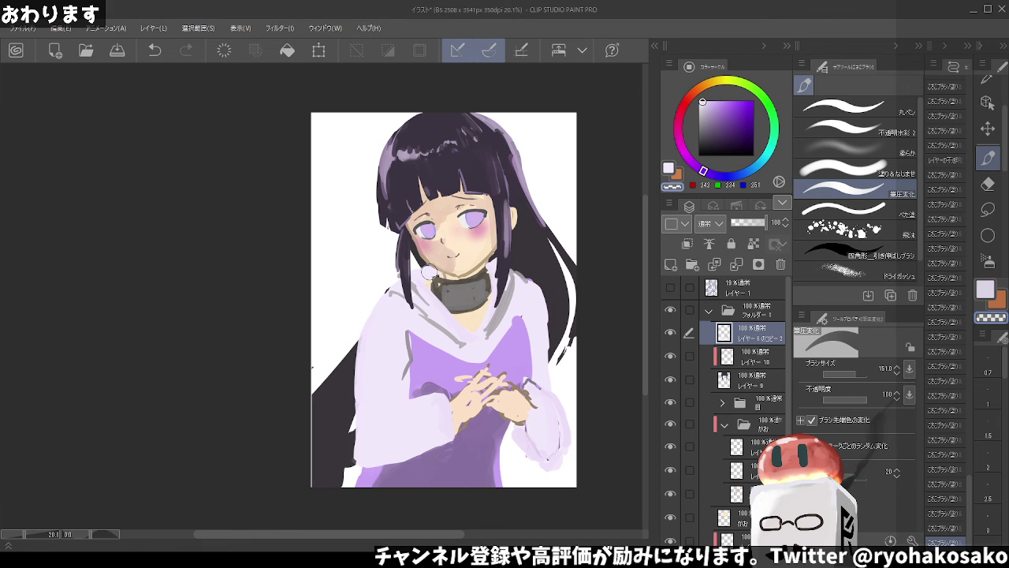
click(670, 332)
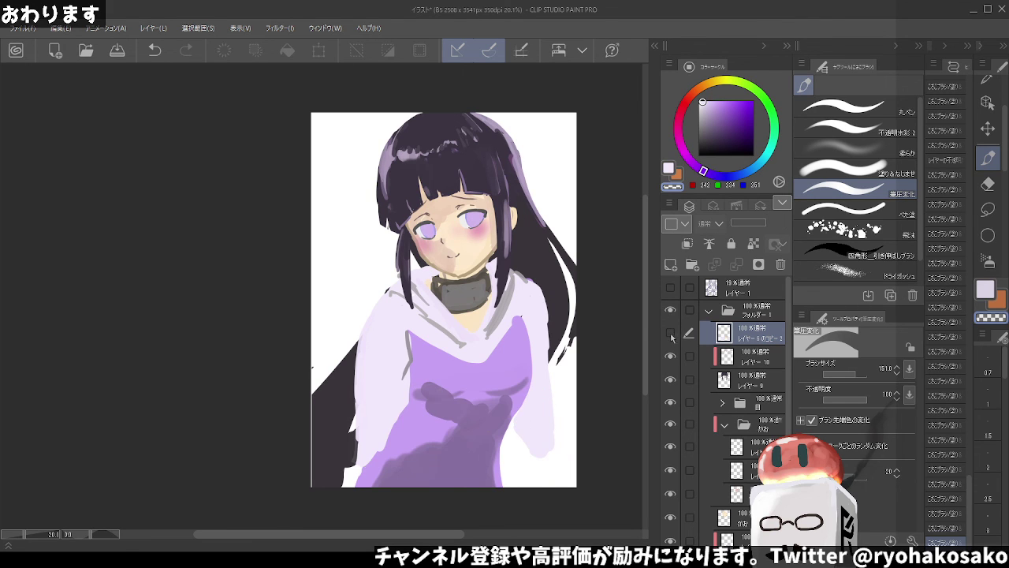
click(670, 332)
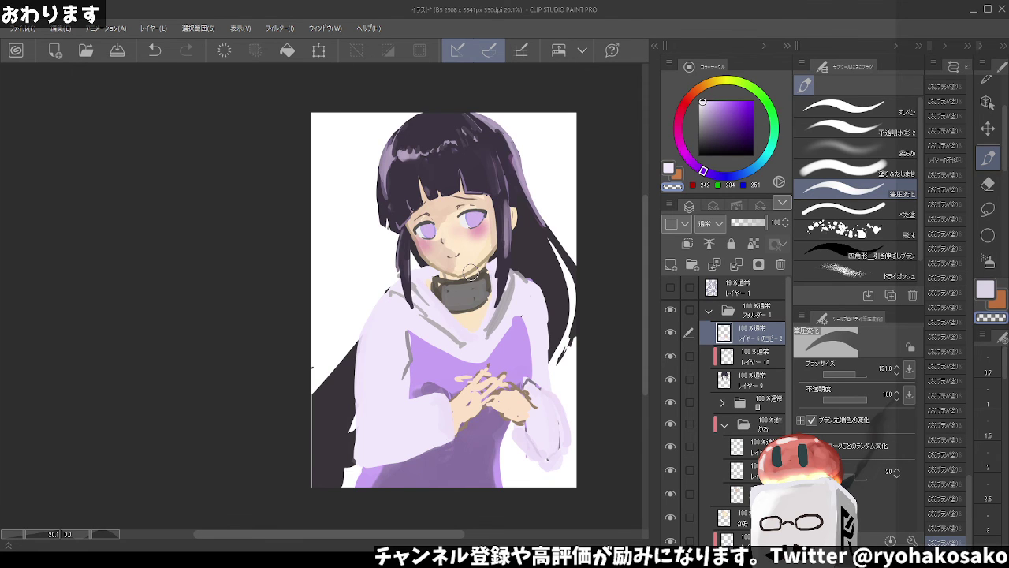
scroll(471, 271, down, 2)
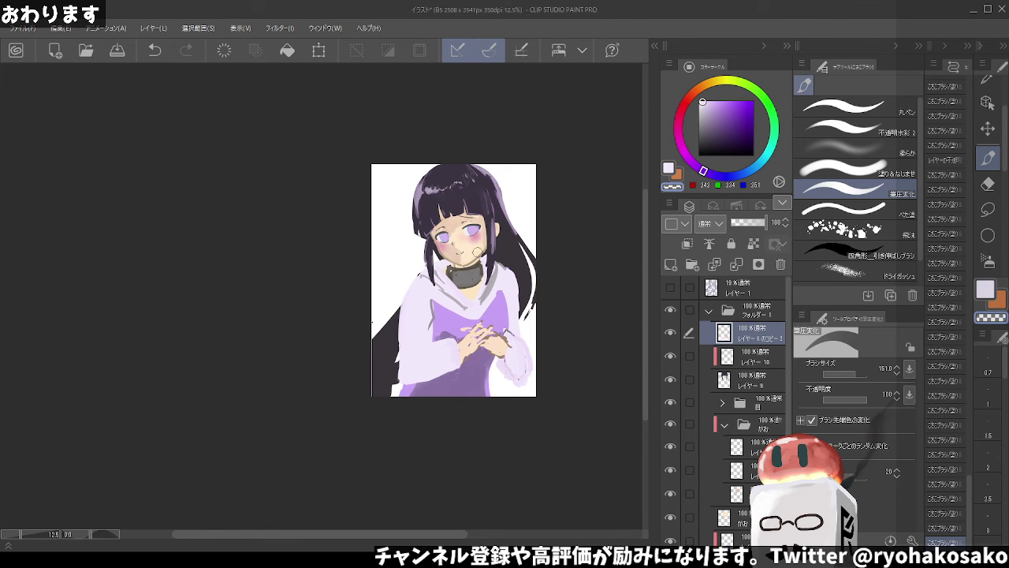
scroll(441, 272, up, 2)
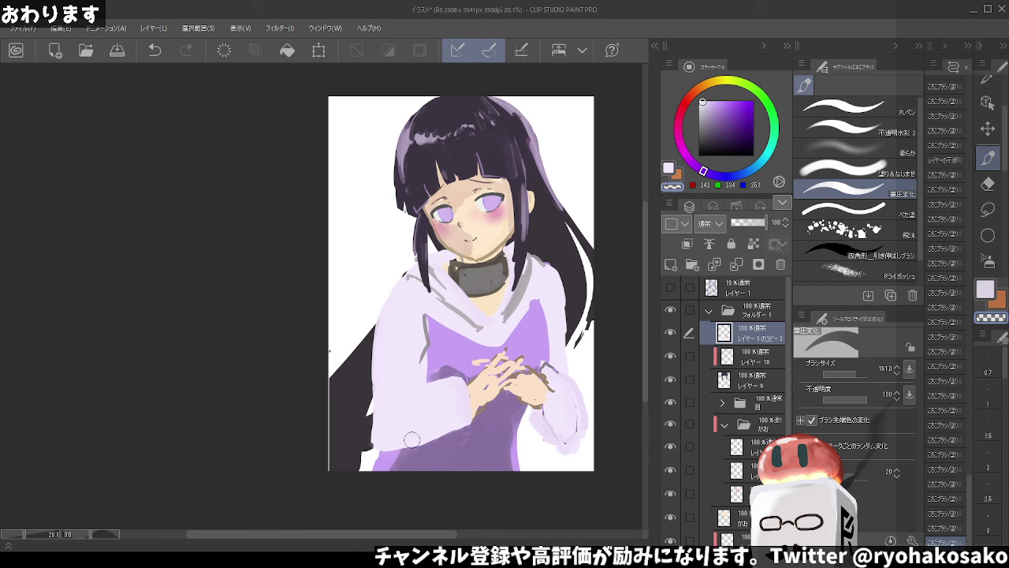
mouse_move(411, 439)
mouse_down()
mouse_move(381, 472)
mouse_move(384, 440)
mouse_up()
scroll(714, 428, down, 2)
click(745, 517)
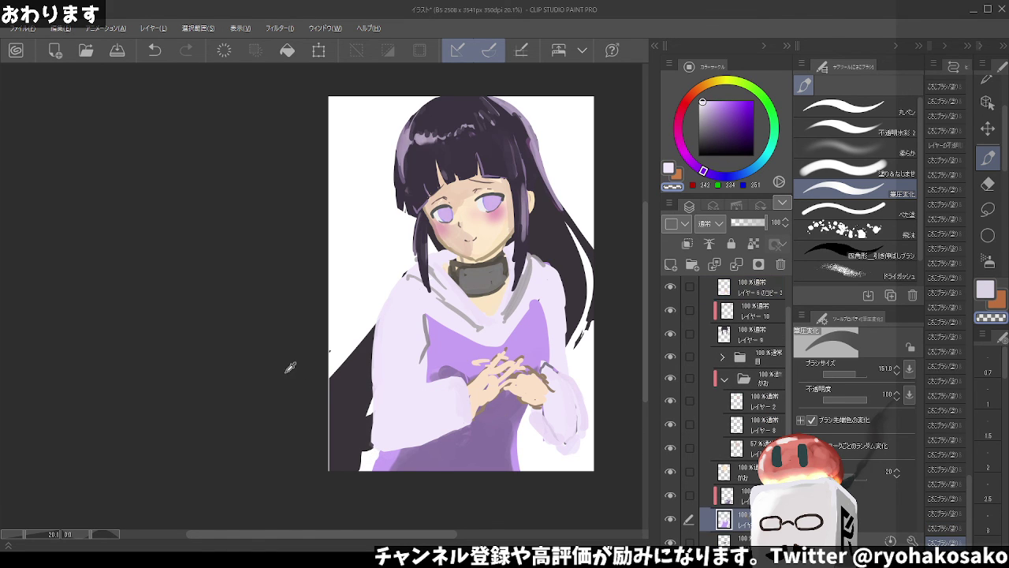
Trim the dress's lower-left edge back to white with transparent colour
drag(370, 441, 375, 461)
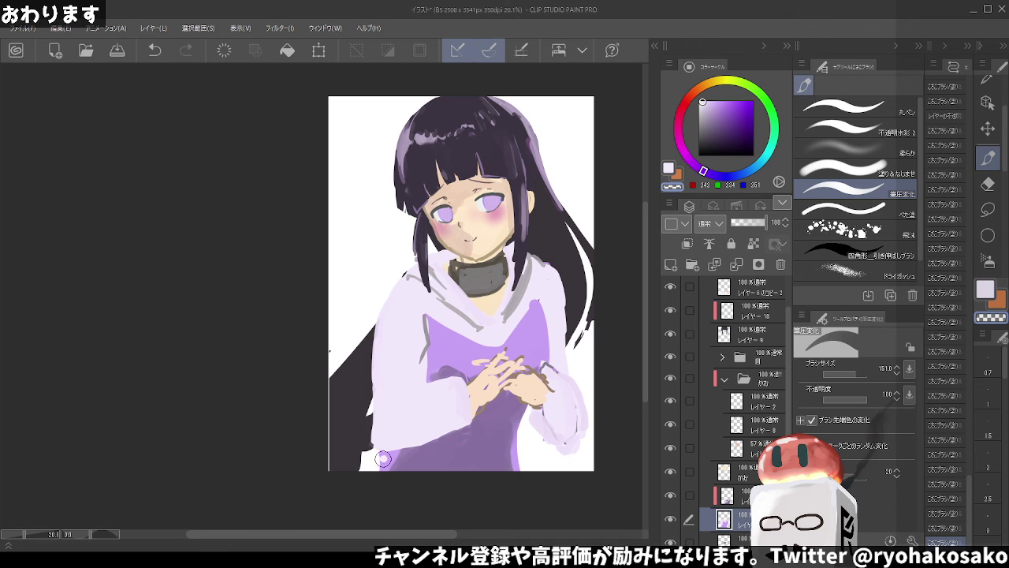
alt+click(377, 462)
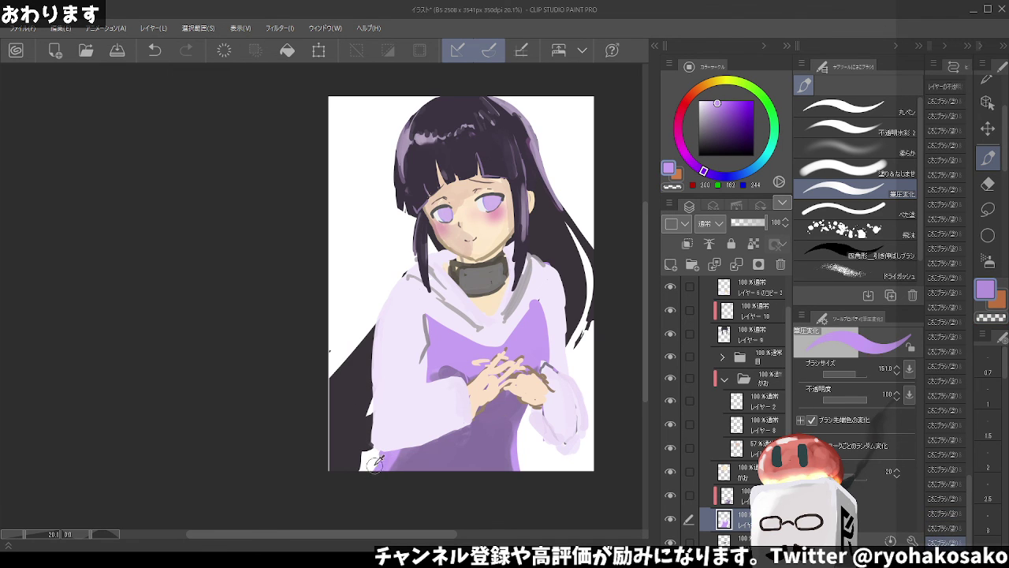
key(c)
drag(375, 464, 369, 457)
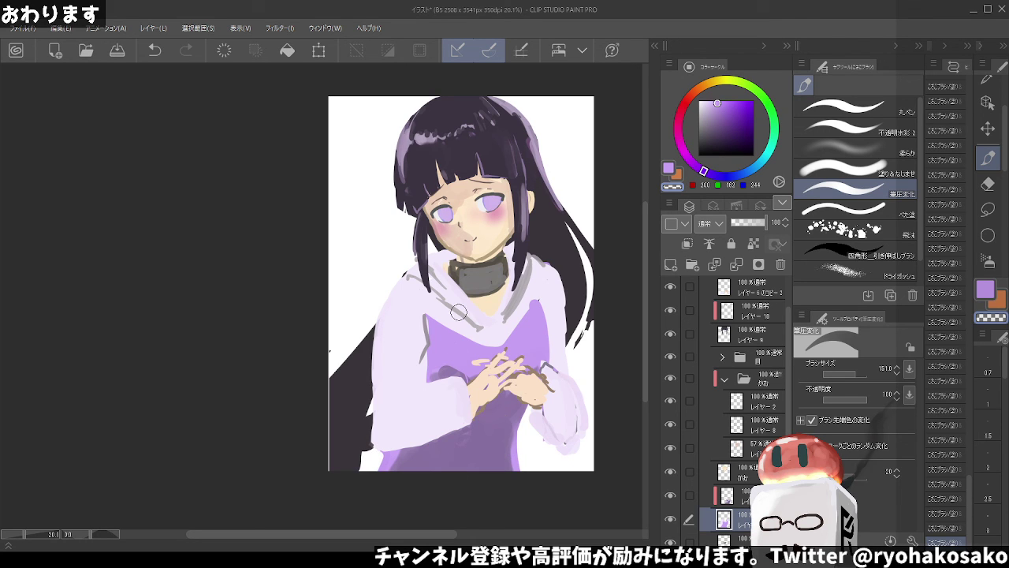
Shade the shawl near the right shoulder and below the collar in darker purple
click(731, 496)
alt+click(507, 380)
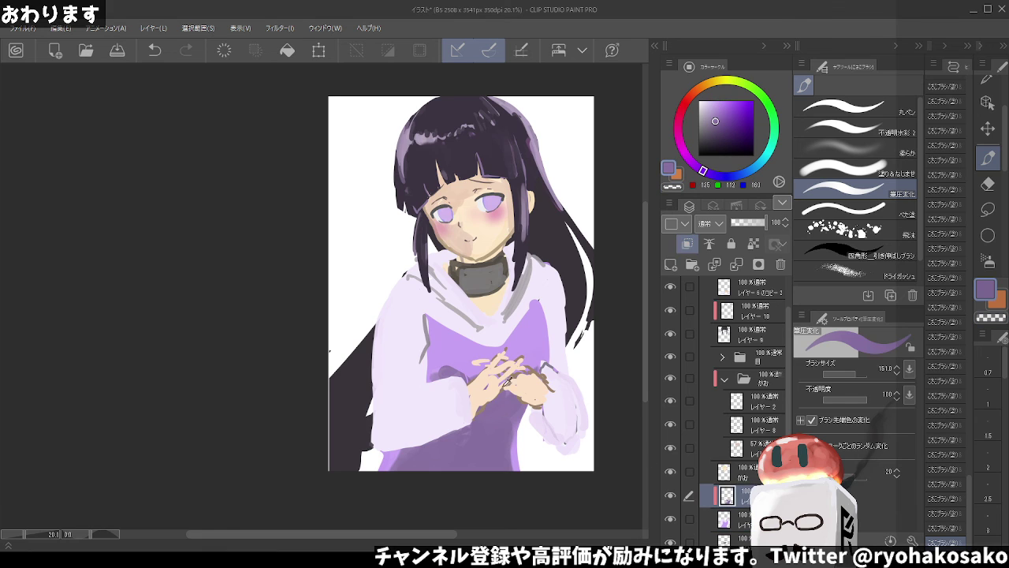
drag(511, 339, 534, 304)
drag(478, 343, 432, 321)
click(464, 329)
key(ctrl+z)
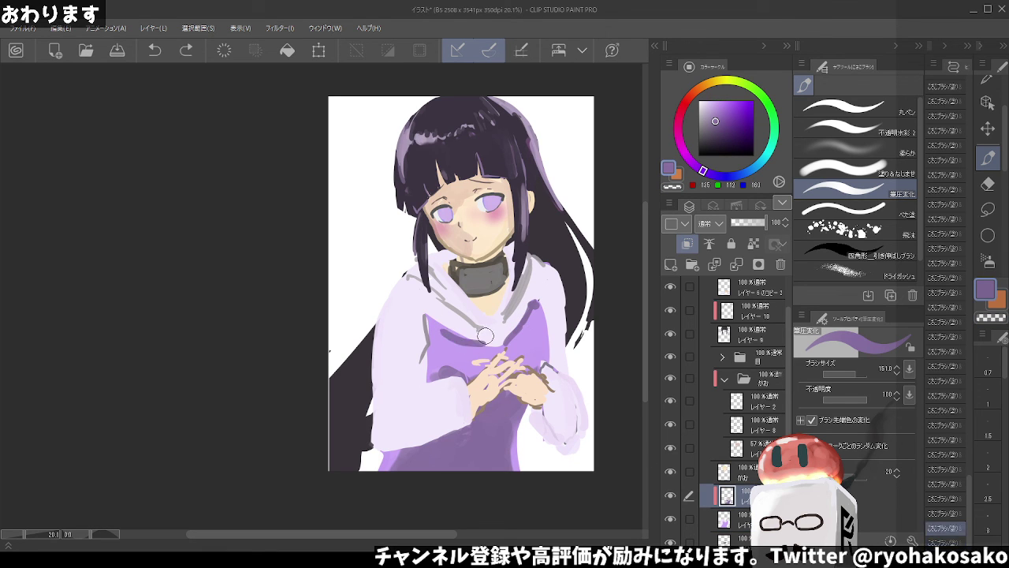
key(ctrl+z)
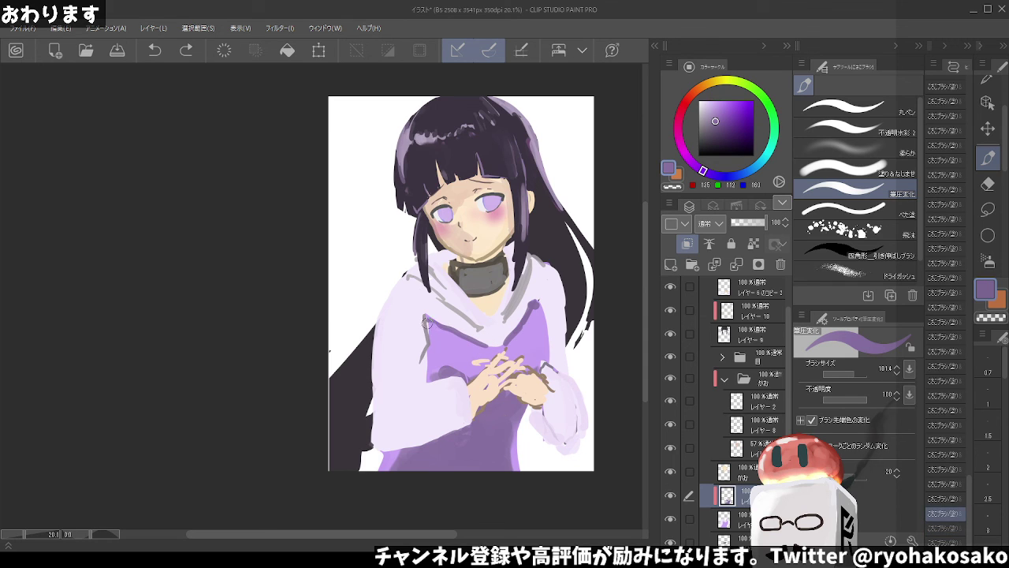
key(ctrl+y)
key(ctrl+y)
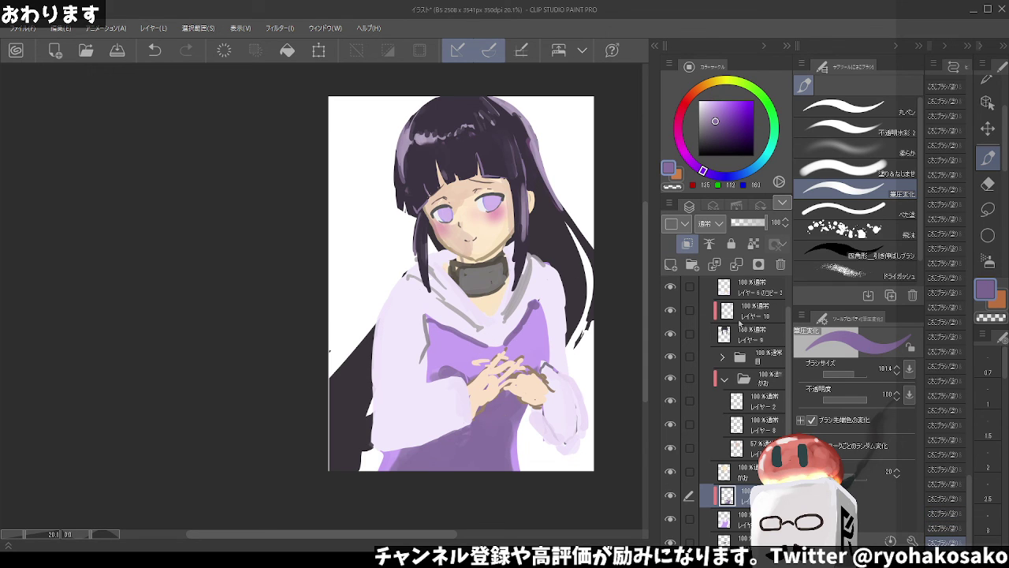
click(762, 334)
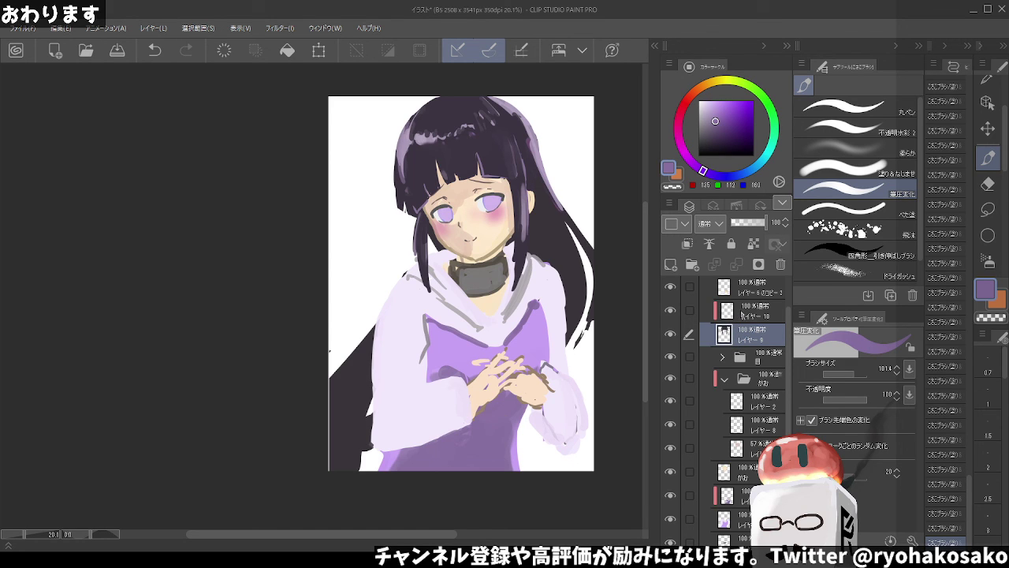
scroll(739, 293, up, 2)
click(714, 334)
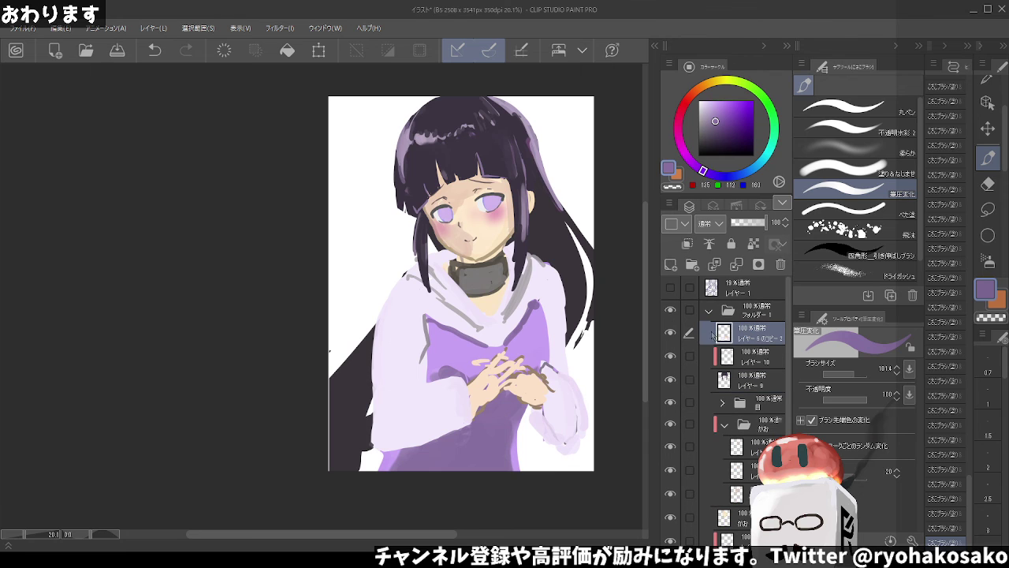
Add a new layer above the clothing and try a short near-black line beside the face
click(670, 333)
click(671, 265)
click(703, 149)
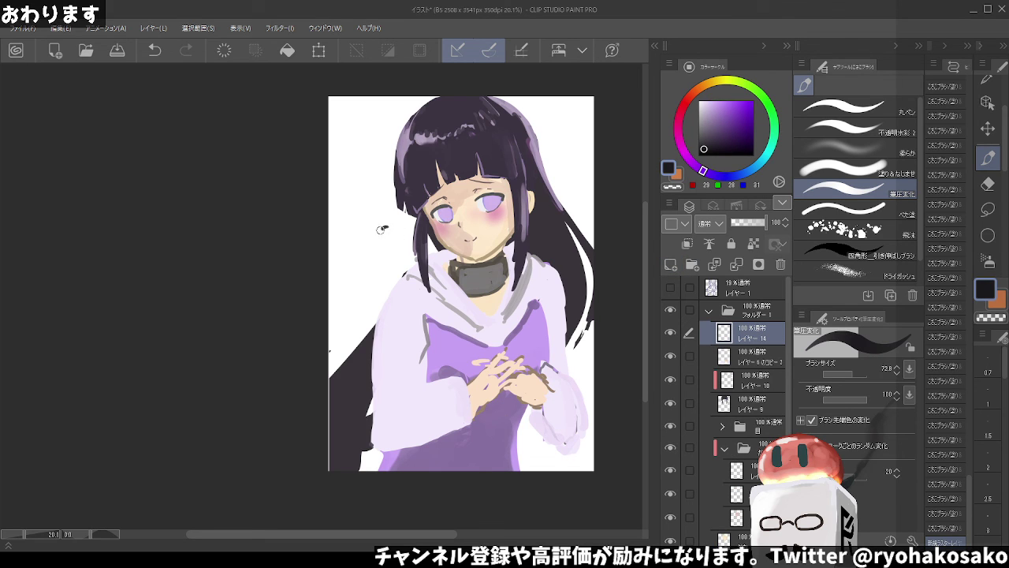
mouse_move(383, 229)
mouse_down()
mouse_move(372, 251)
mouse_move(384, 243)
mouse_up()
key(ctrl+z)
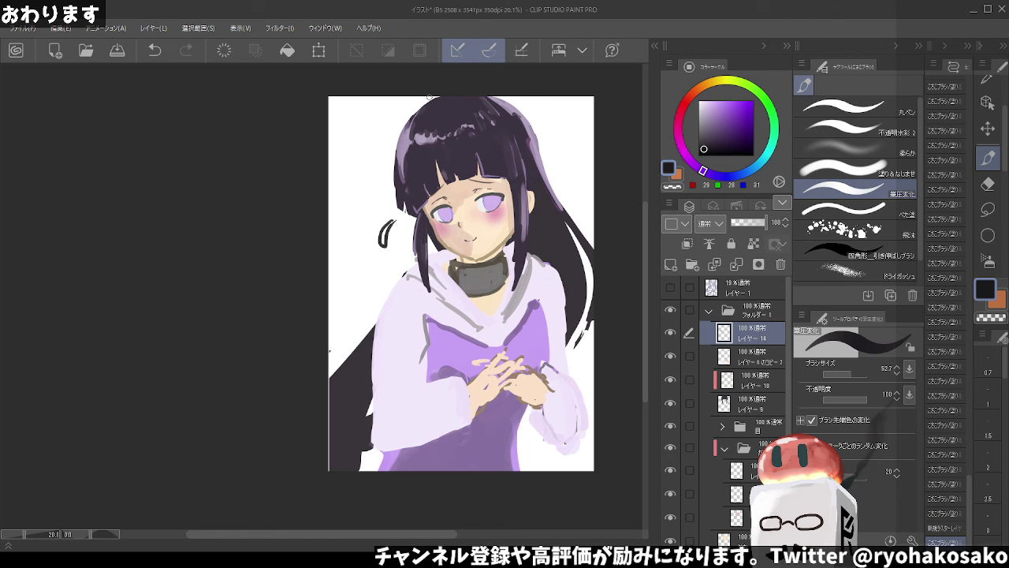
Fill the sweat droplet left of the face with light cyan using a larger brush
click(760, 165)
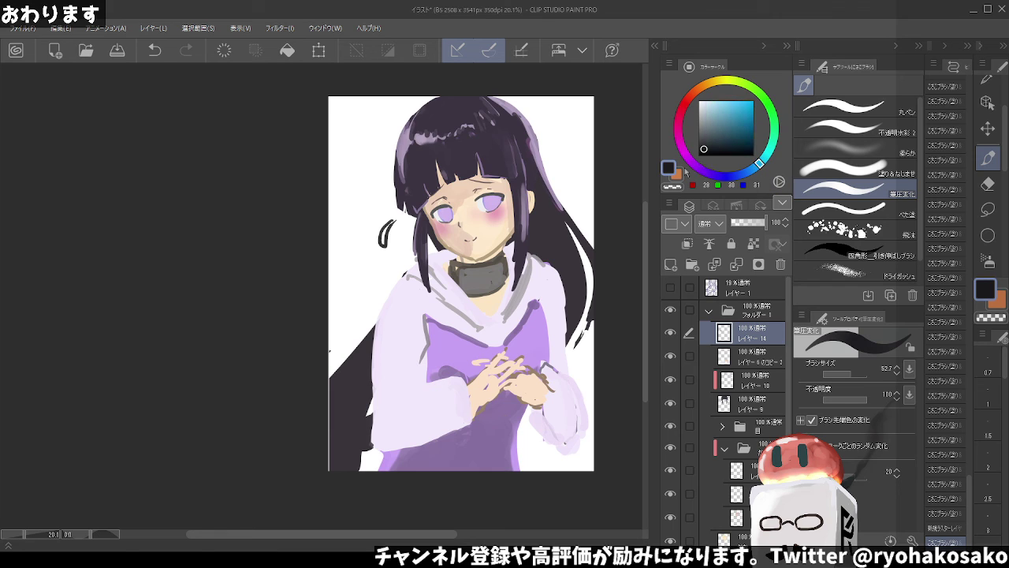
key(bracketright)
key(ctrl+z)
click(719, 105)
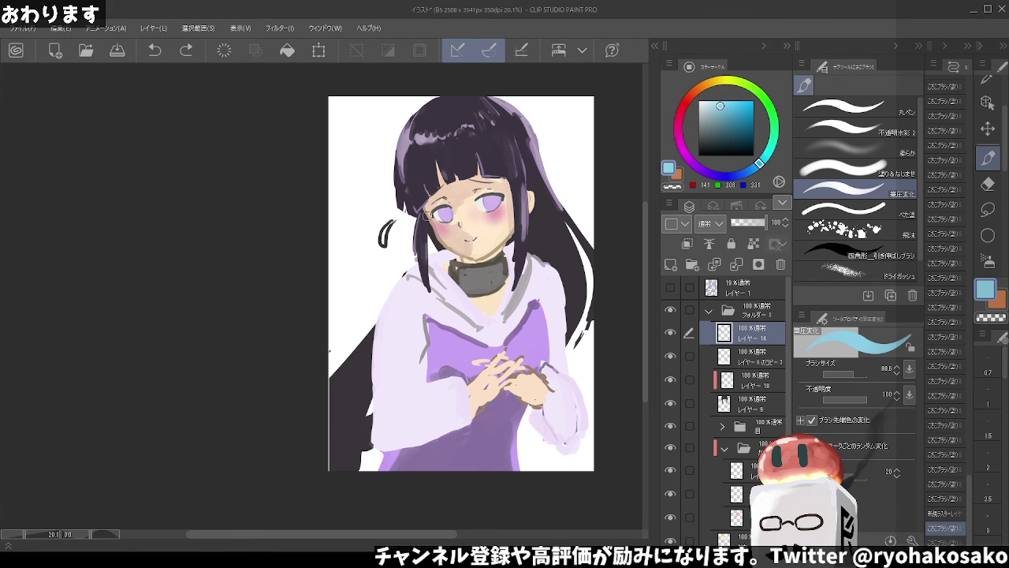
mouse_move(393, 220)
mouse_down()
mouse_move(381, 247)
mouse_move(389, 223)
mouse_up()
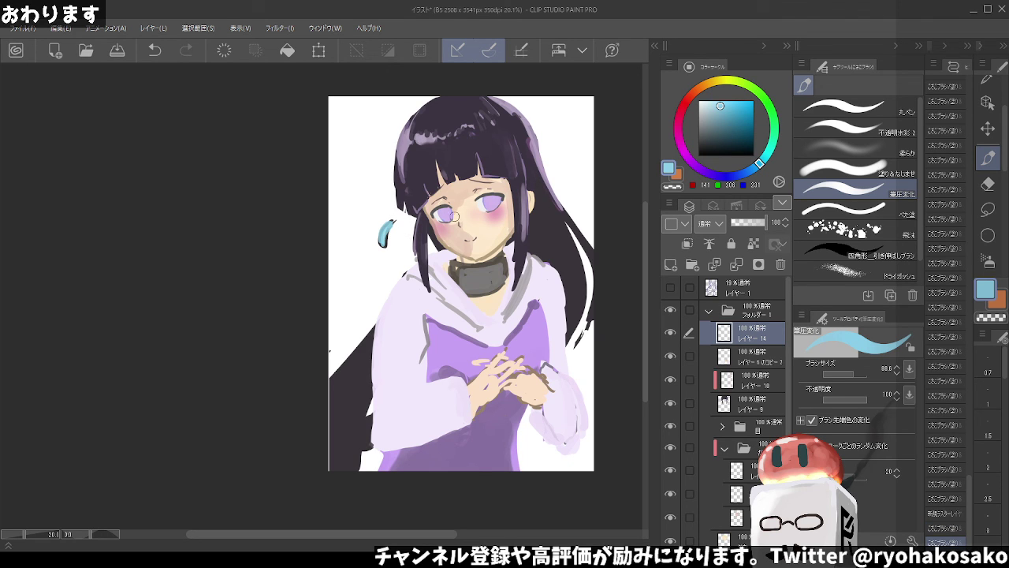
scroll(473, 187, down, 2)
Select the cheek blush layer and toggle its visibility to check its contents
scroll(472, 186, up, 2)
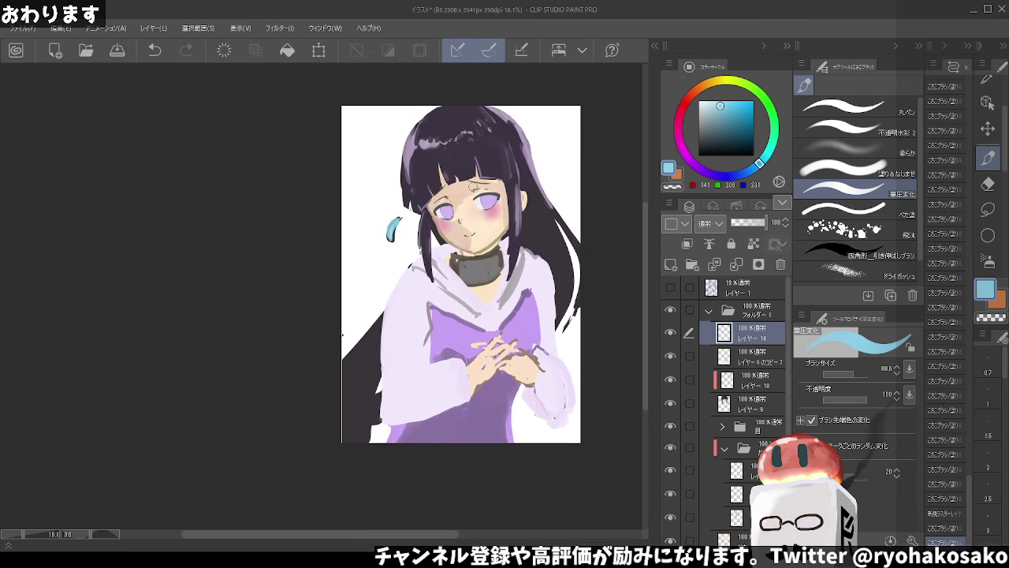
scroll(472, 186, up, 1)
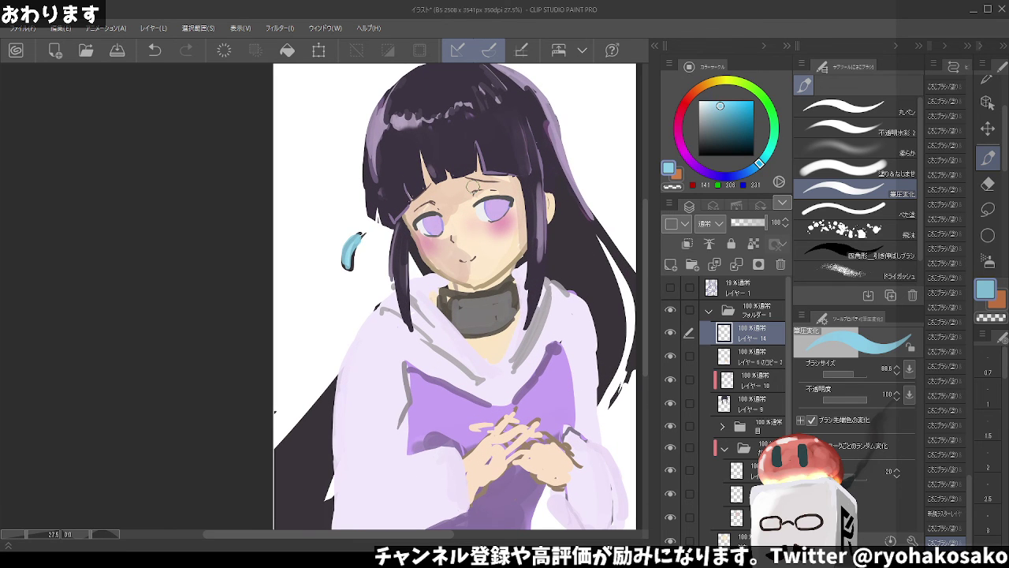
click(739, 406)
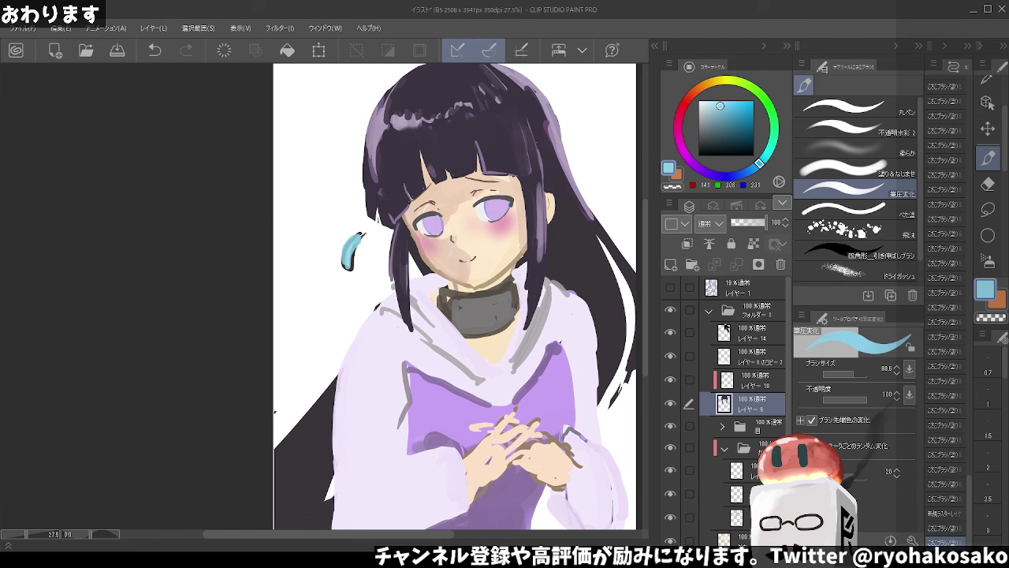
scroll(730, 428, down, 1)
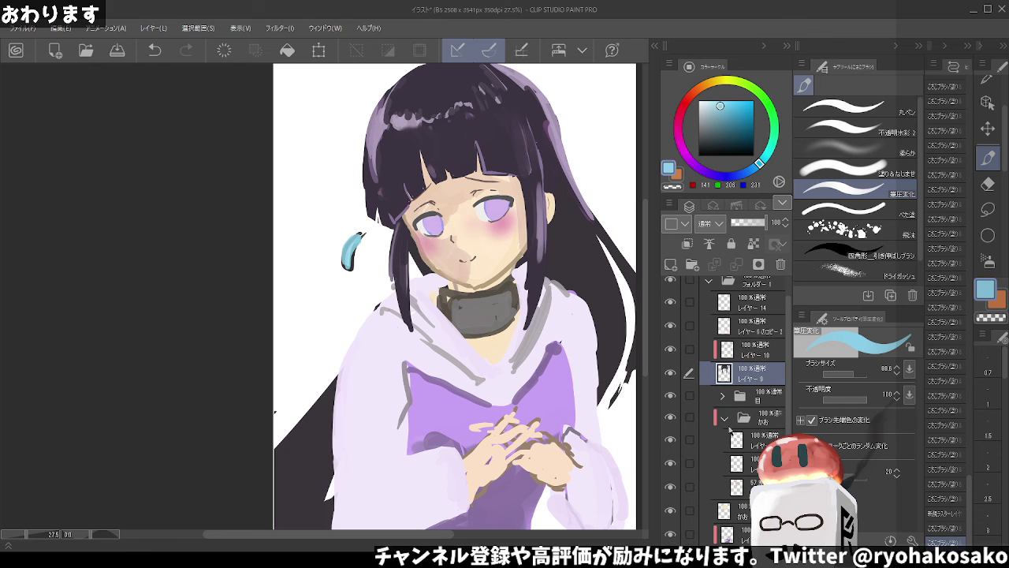
scroll(740, 439, down, 1)
click(739, 446)
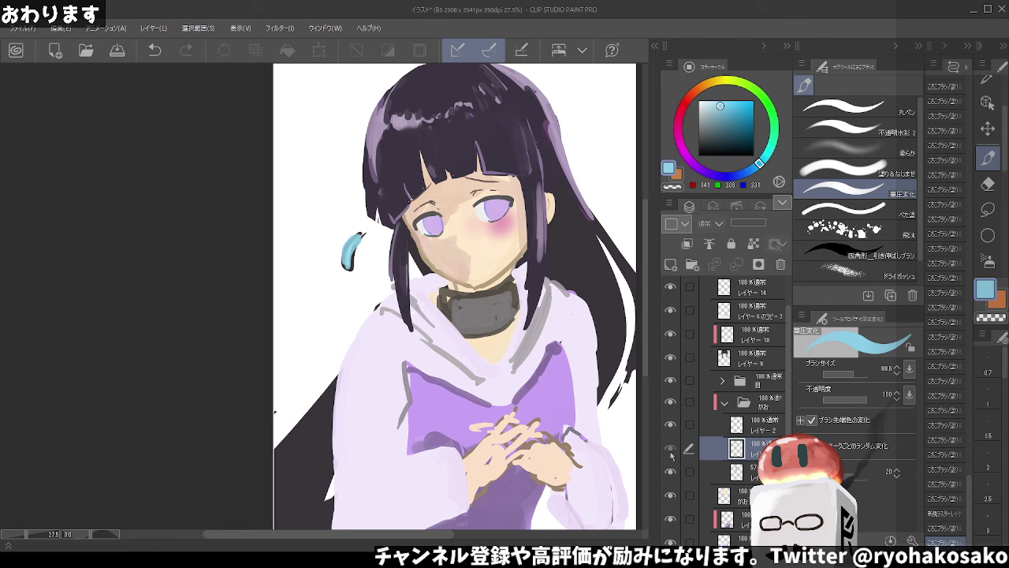
click(671, 449)
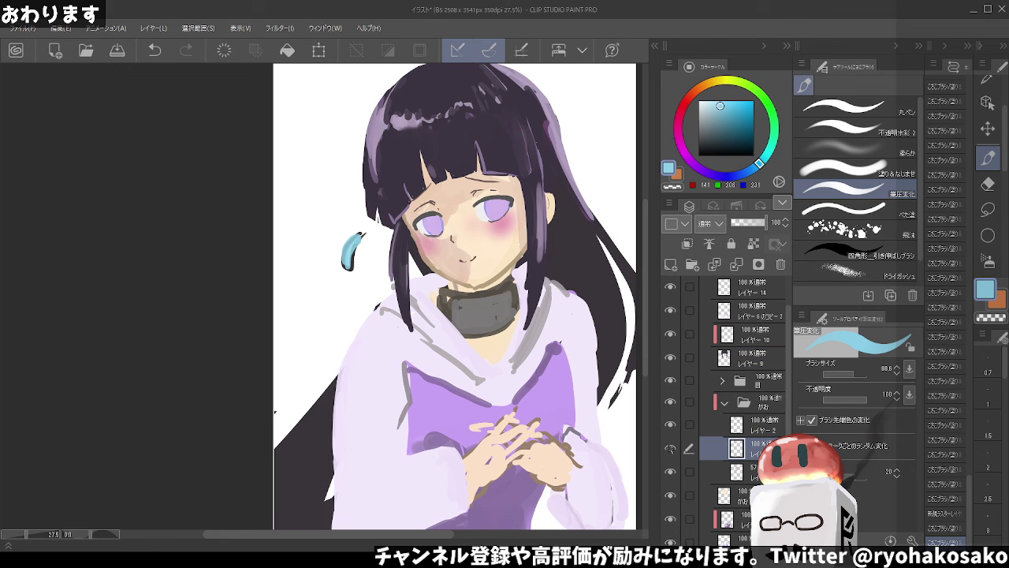
click(671, 425)
click(671, 449)
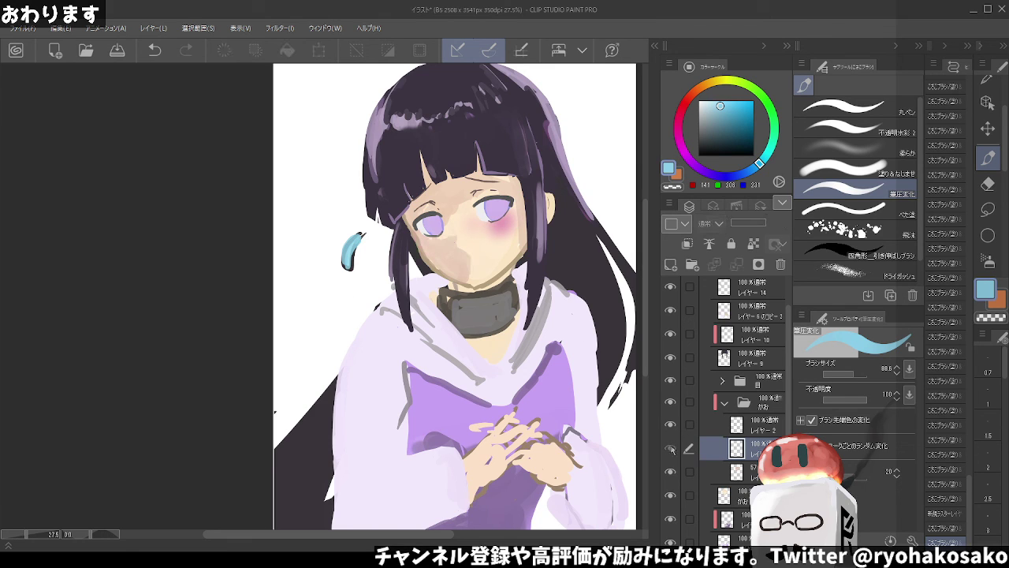
Lasso-copy the left cheek blush, paste it, merge with レイヤー2, and deselect
click(988, 209)
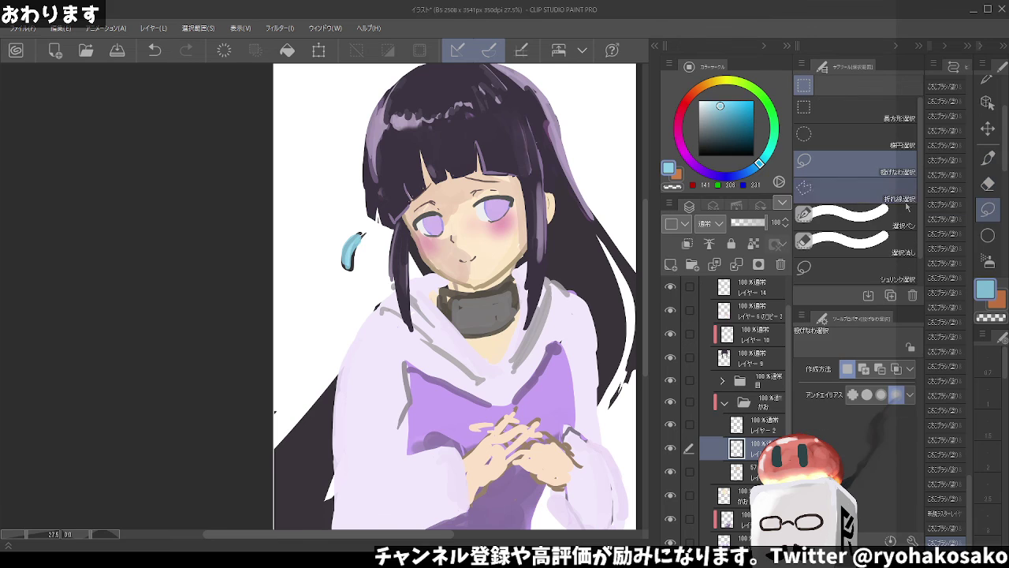
drag(451, 246, 442, 224)
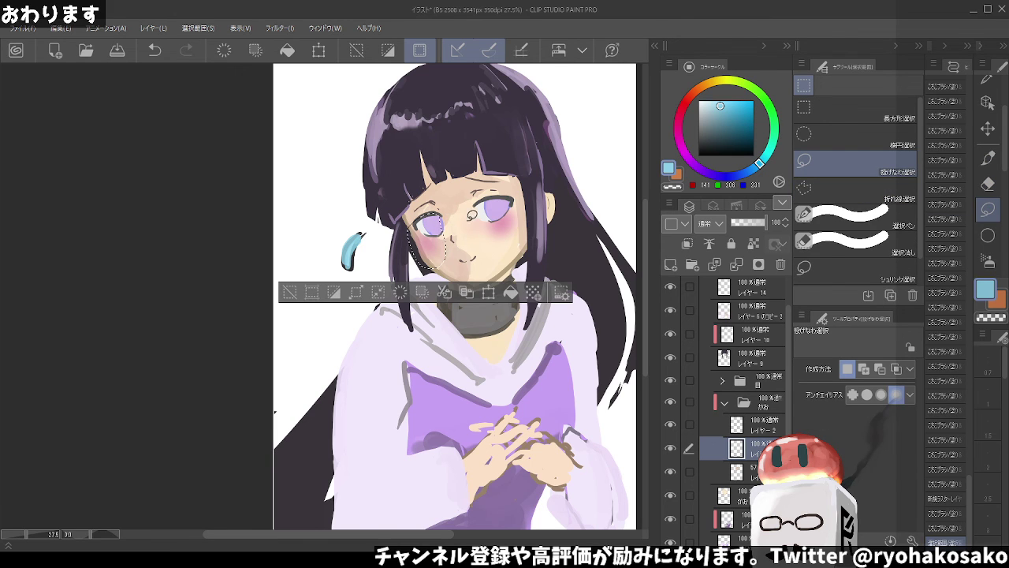
key(ctrl+c)
key(ctrl+v)
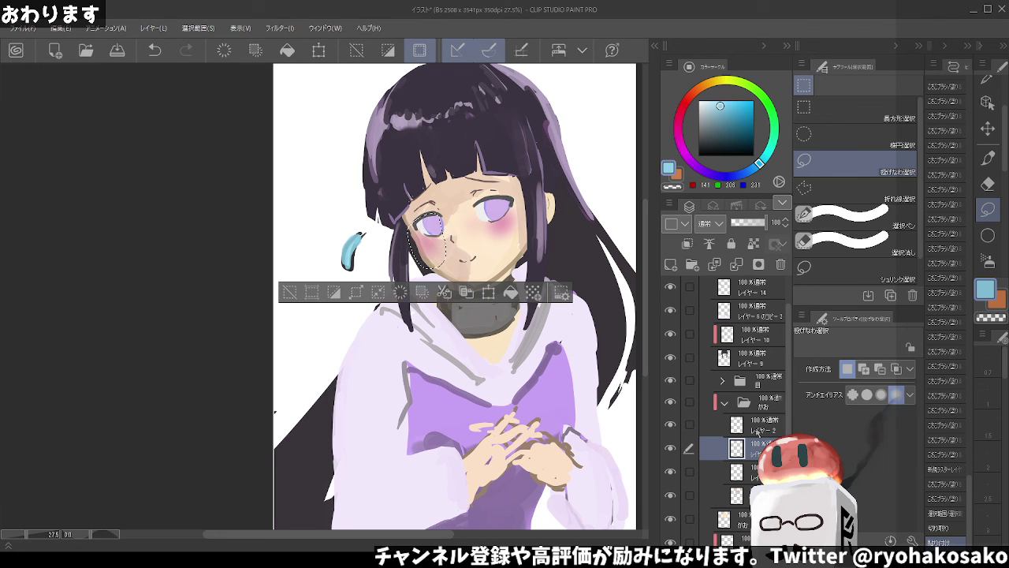
ctrl+click(757, 425)
key(shift+alt+e)
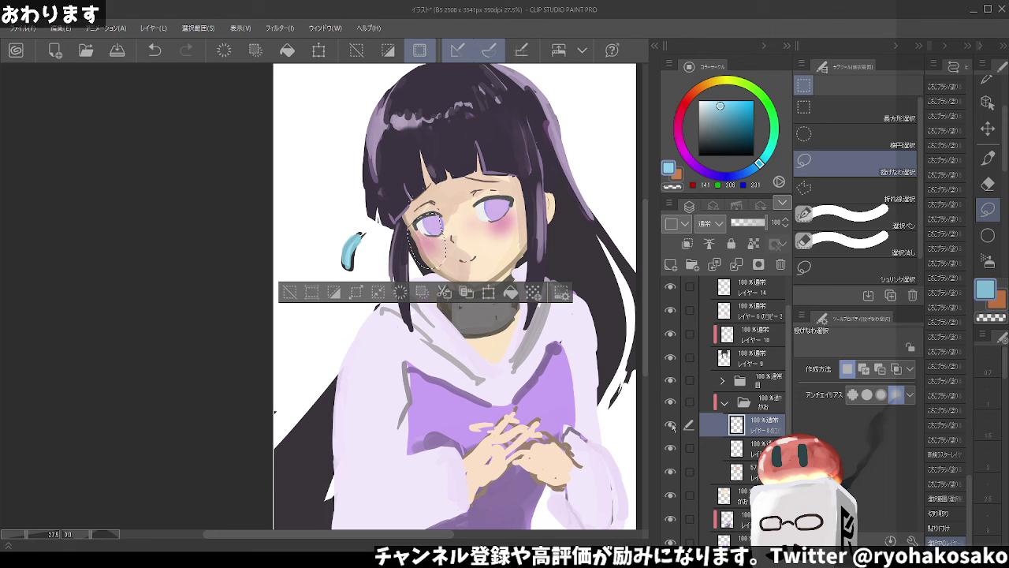
key(ctrl+d)
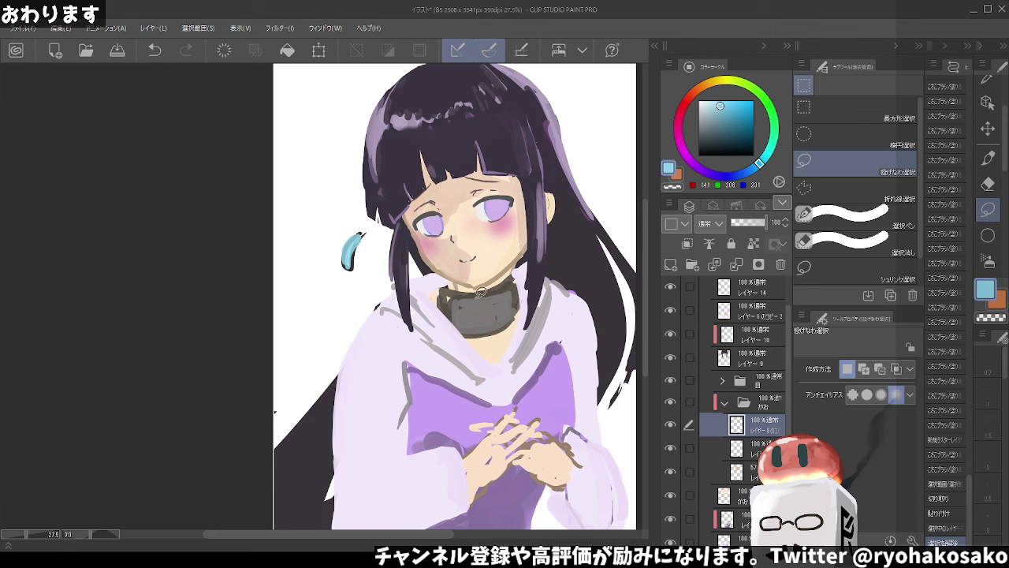
Pick the deeper cheek pink with a soft blending brush enlarged to about 188
key(alt)
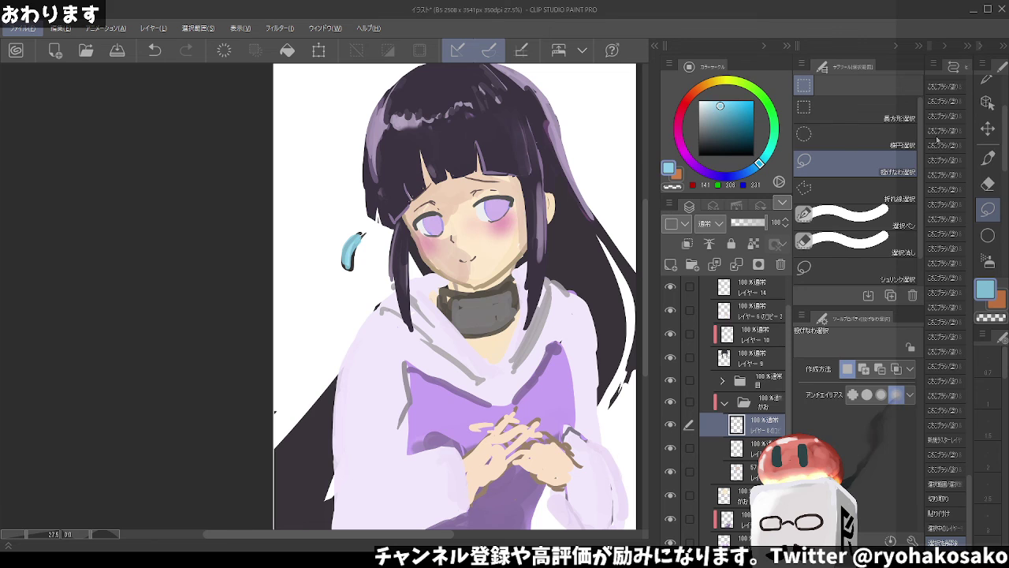
key(p)
alt+click(508, 223)
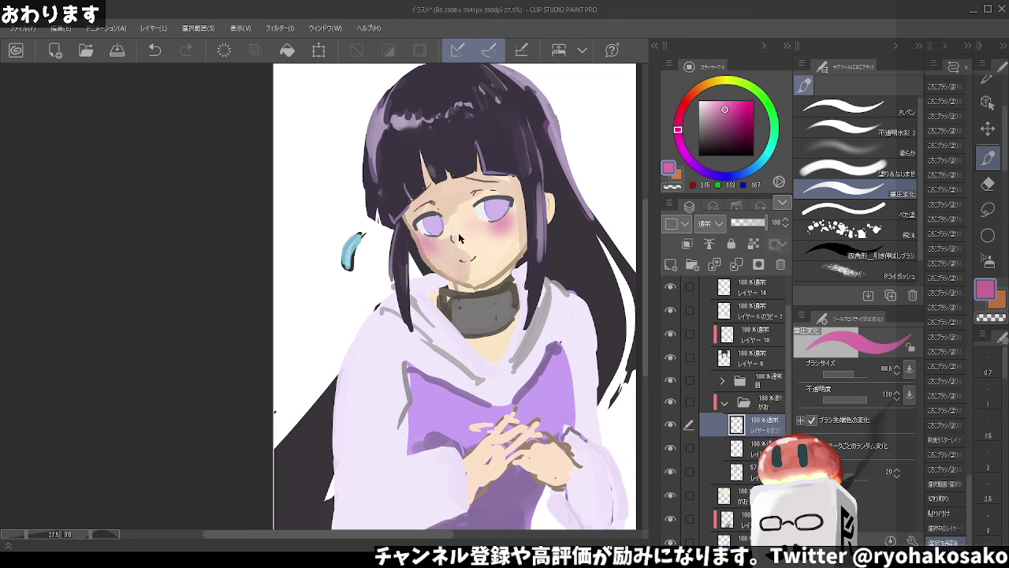
key(ctrl+z)
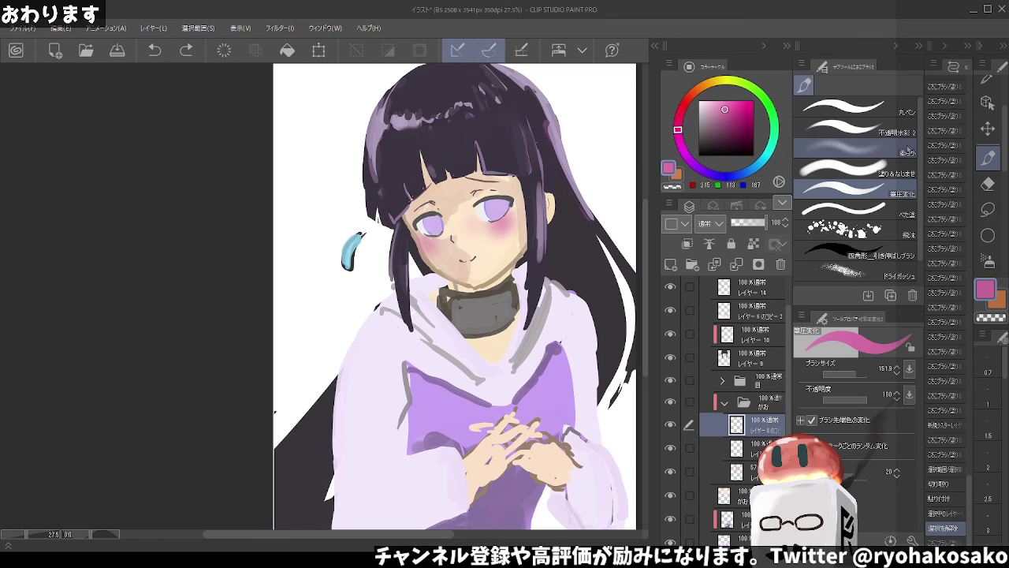
click(864, 152)
click(714, 103)
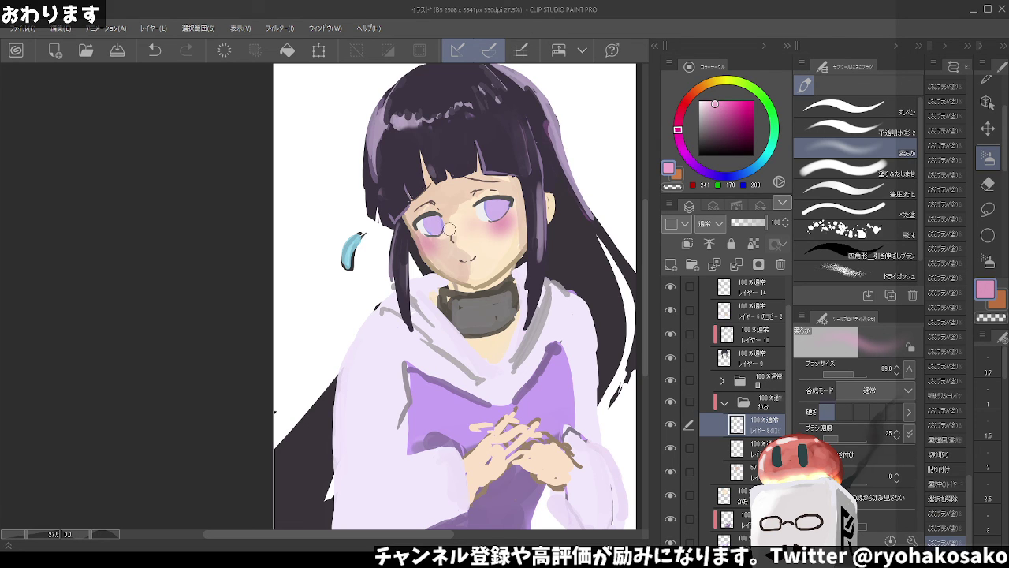
alt+click(476, 227)
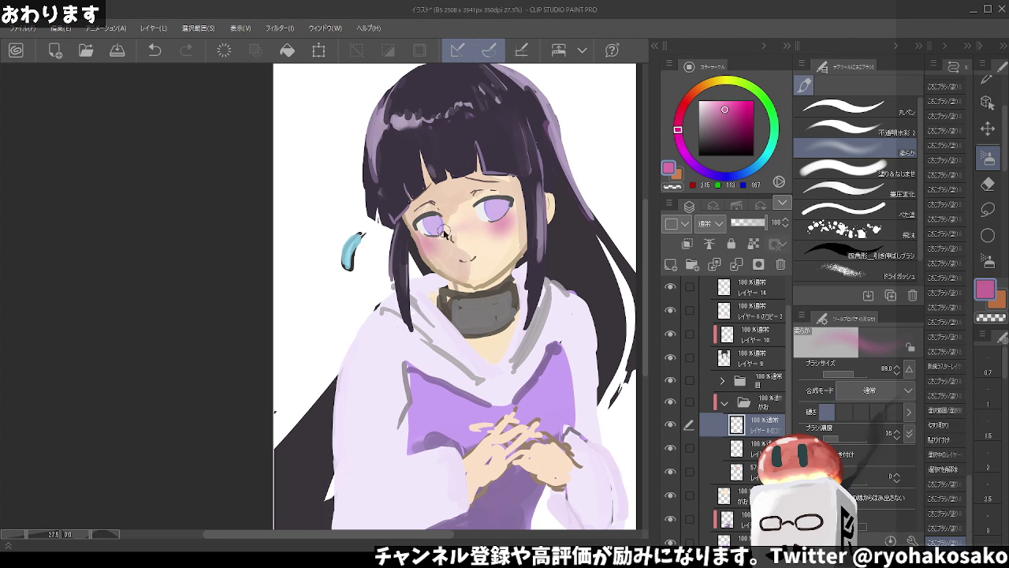
drag(476, 227, 466, 211)
scroll(457, 207, down, 2)
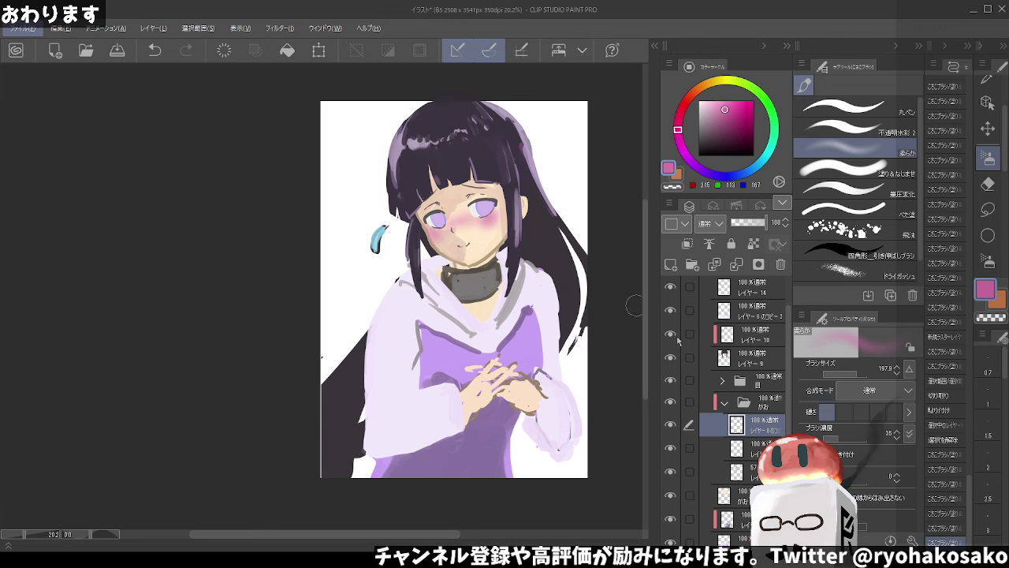
Touch up the face with a white round pen and transparent colour, comparing via undo/redo
click(699, 101)
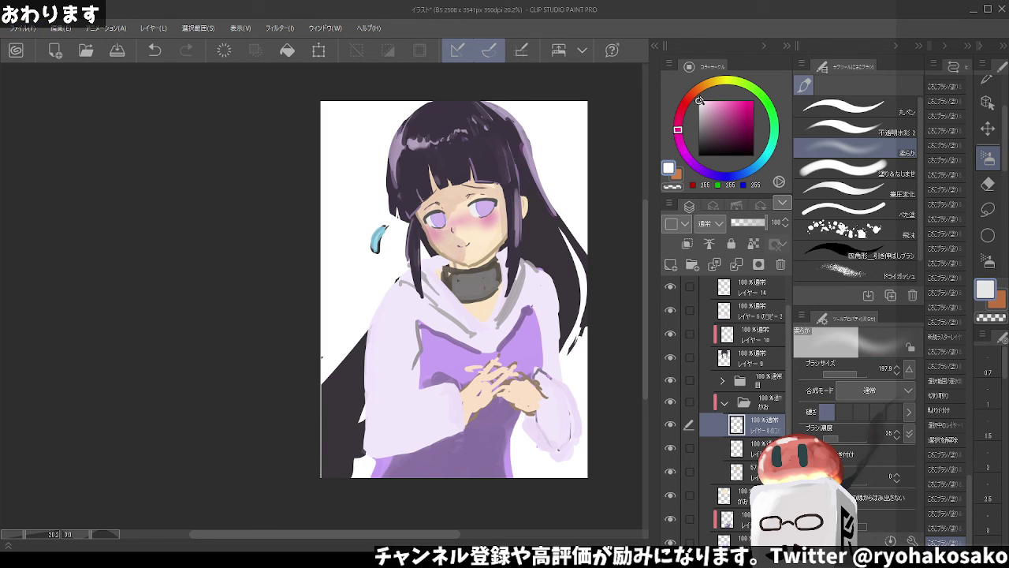
click(856, 106)
key(bracketleft)
key(c)
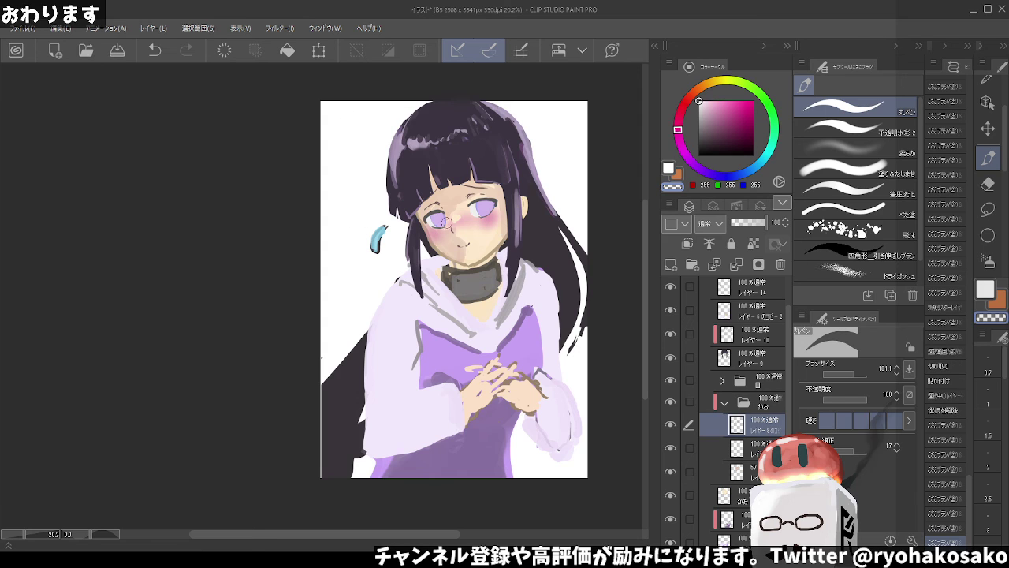
key(ctrl+z)
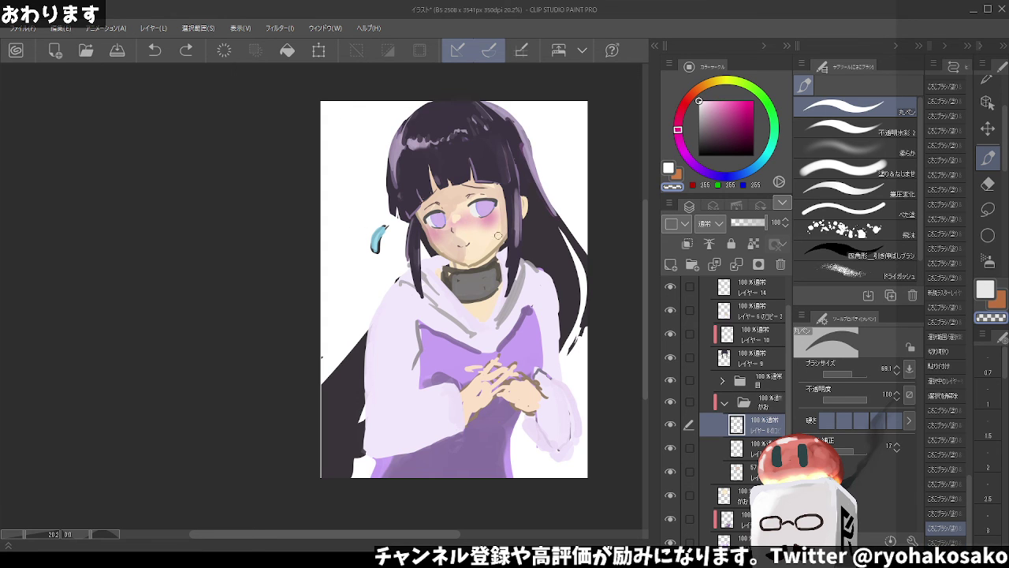
key(ctrl+y)
key(ctrl+z)
key(ctrl+y)
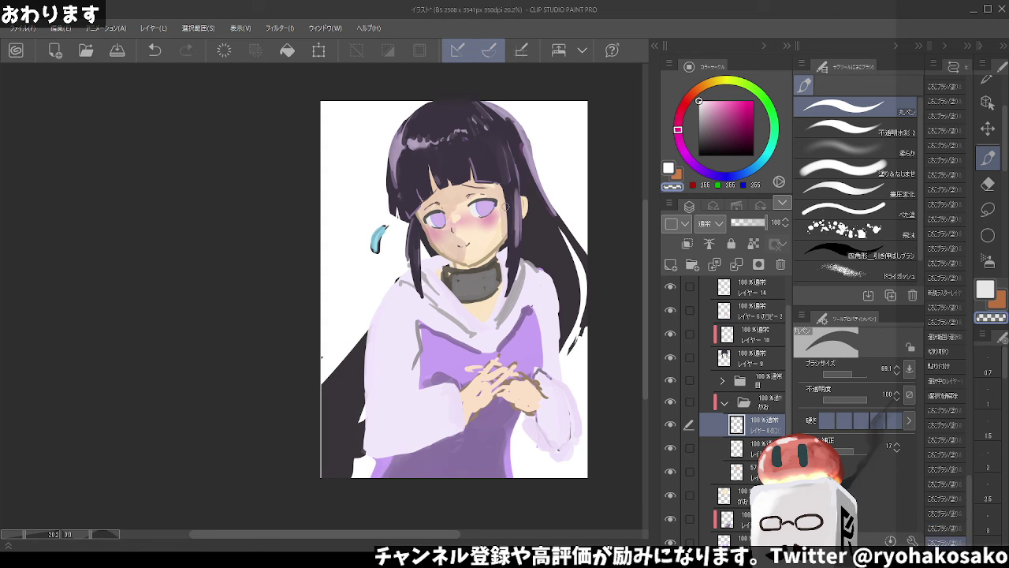
key(ctrl+z)
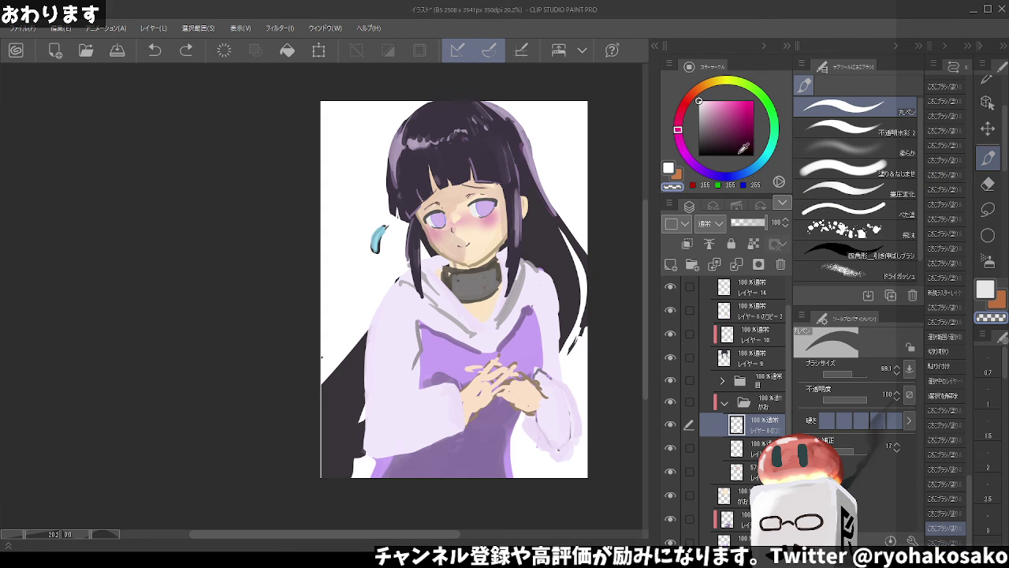
Return to white and shrink the paint-and-blend brush to about 92
key(c)
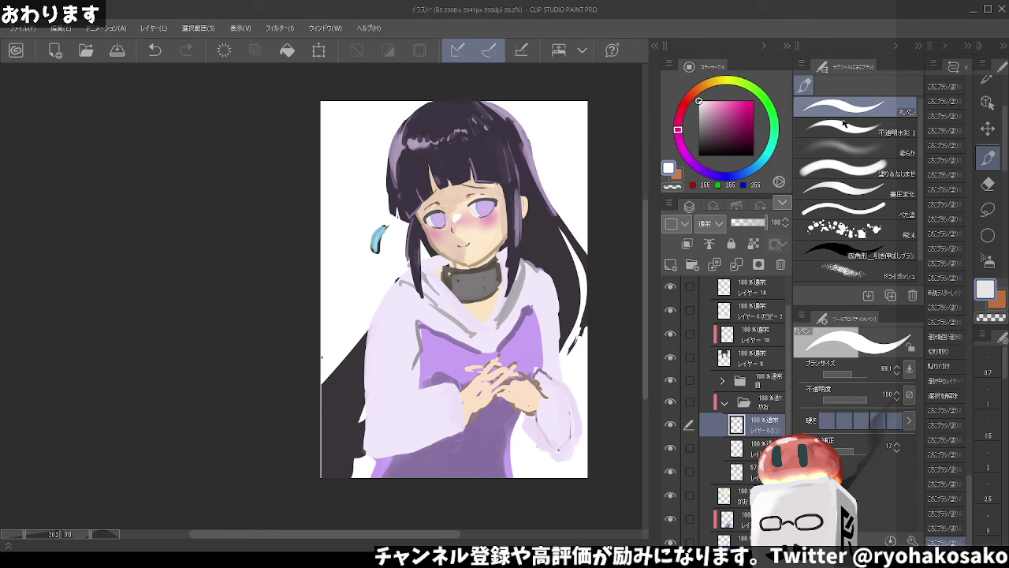
click(879, 166)
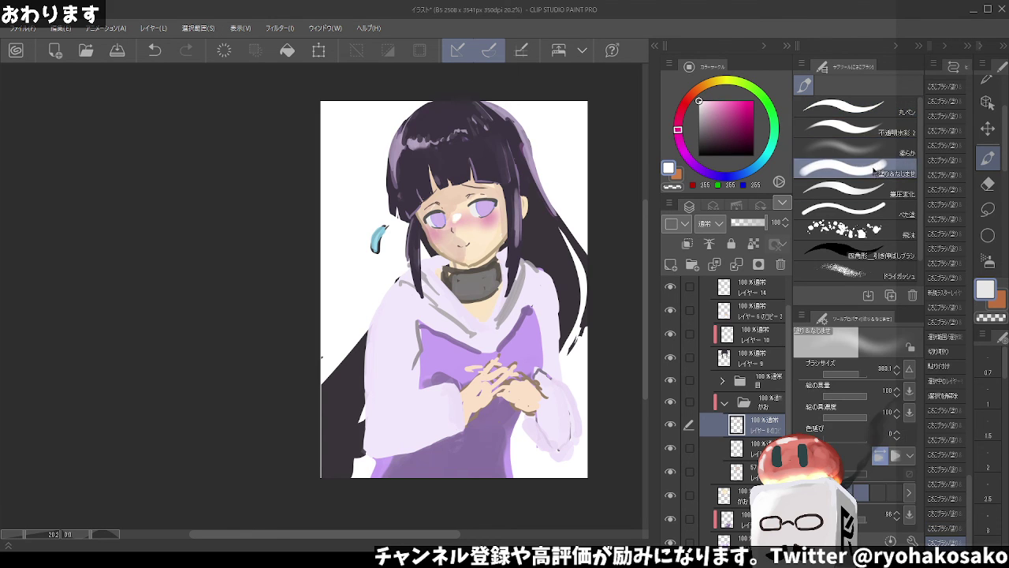
key(bracketleft)
key(bracketleft)
key(bracketleft)
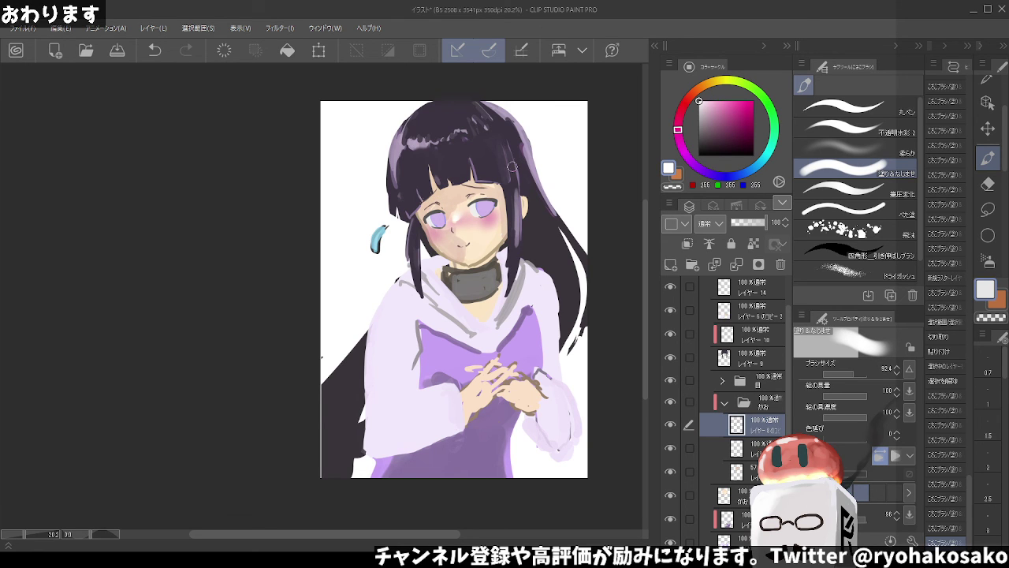
scroll(432, 202, down, 1)
Try a bright pink with the hard round pen (丸ペン), then undo the stroke
scroll(432, 202, down, 1)
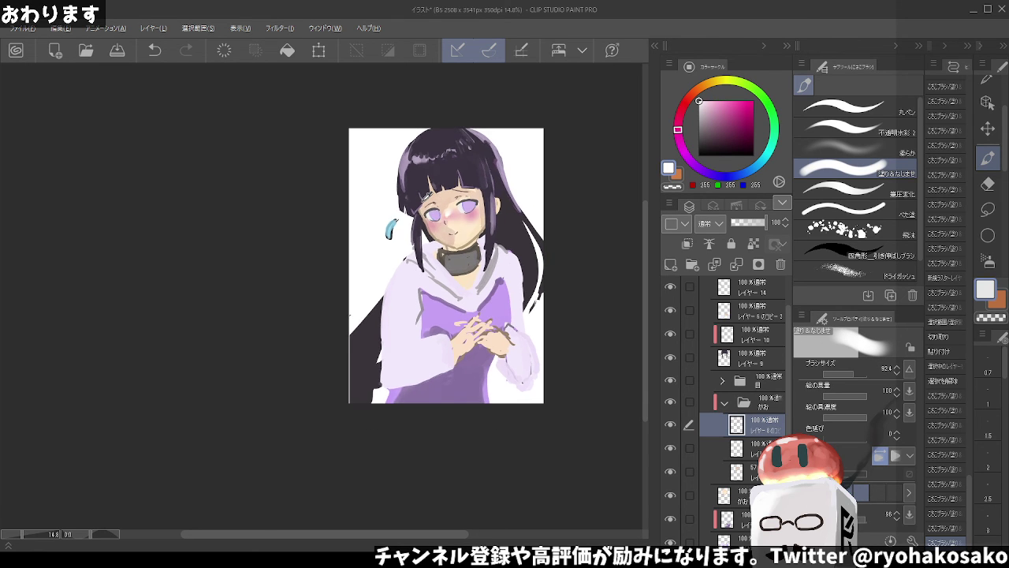
scroll(432, 203, up, 1)
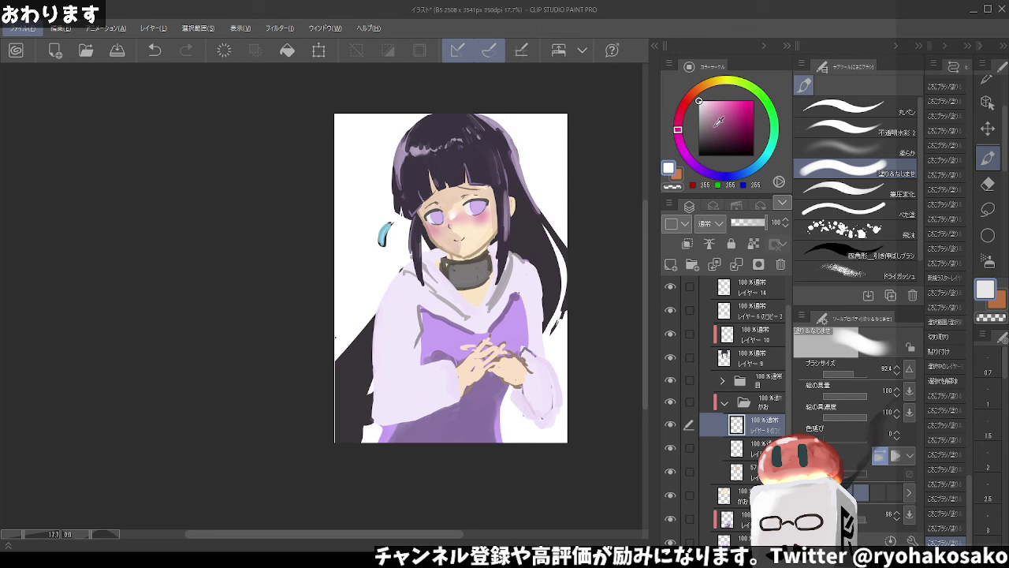
click(738, 101)
click(848, 106)
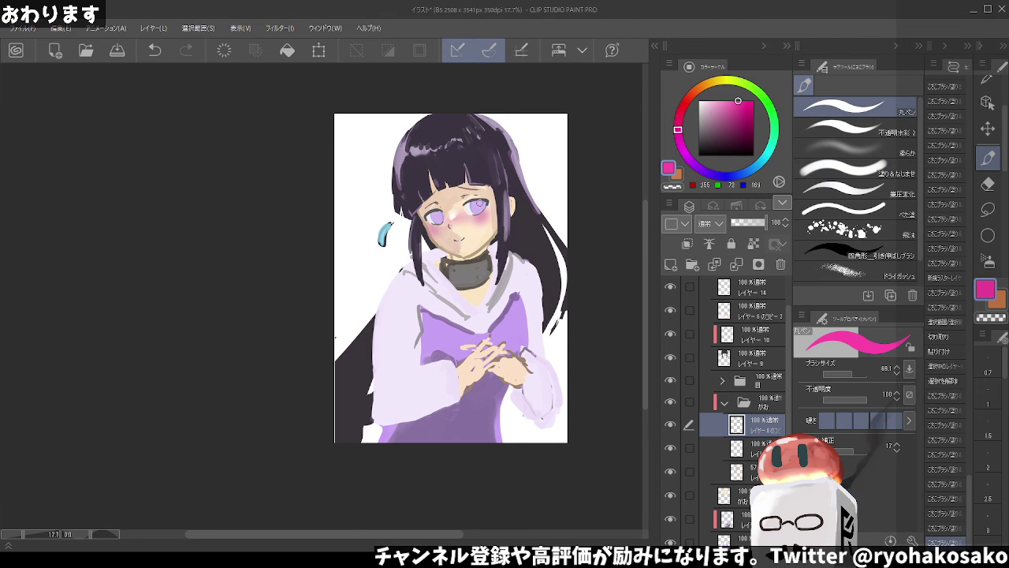
key(ctrl+z)
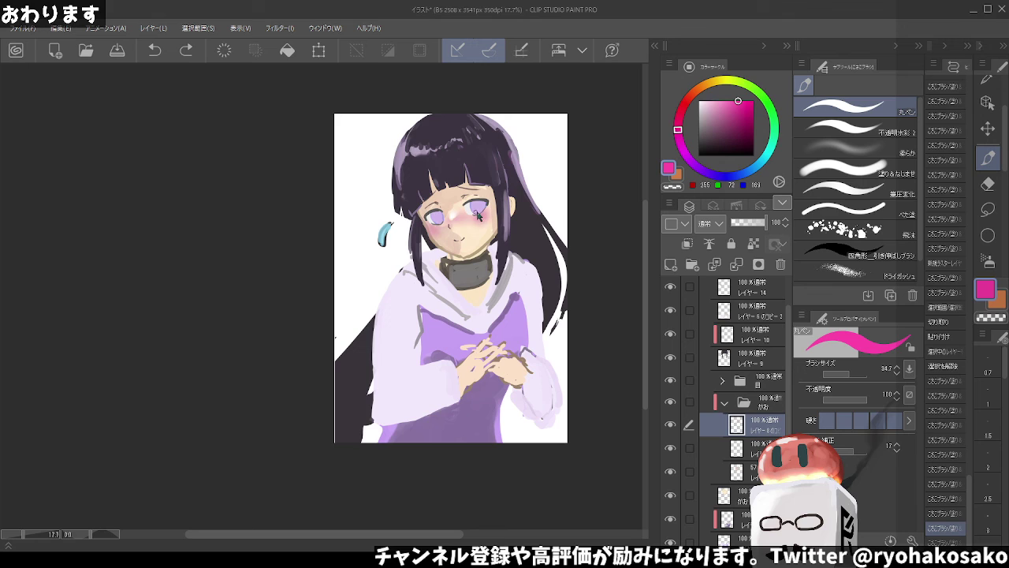
Adjust the pink to a slightly redder shade and set 不透明水彩2 to about size 67
click(717, 101)
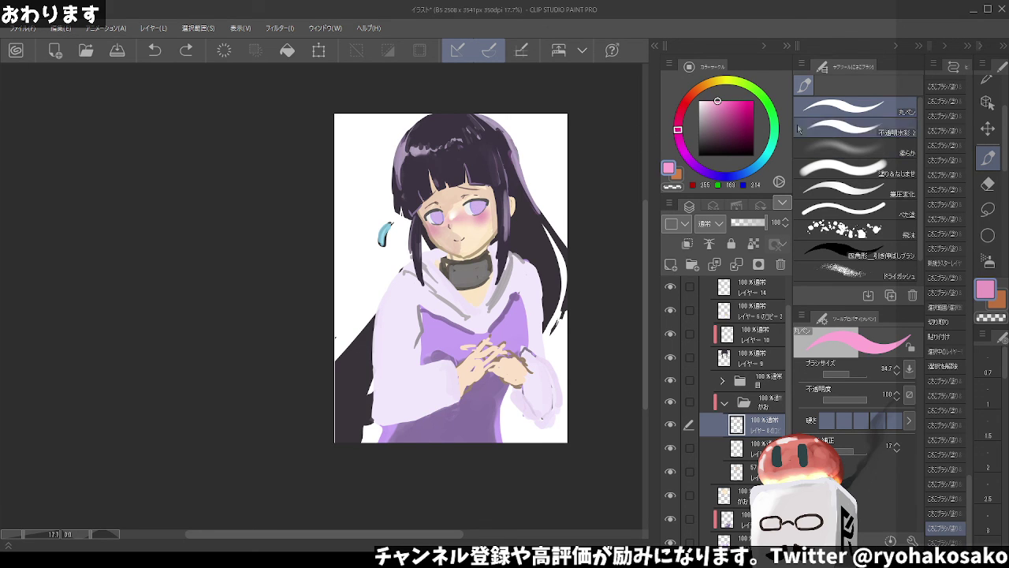
click(738, 103)
click(678, 120)
click(851, 126)
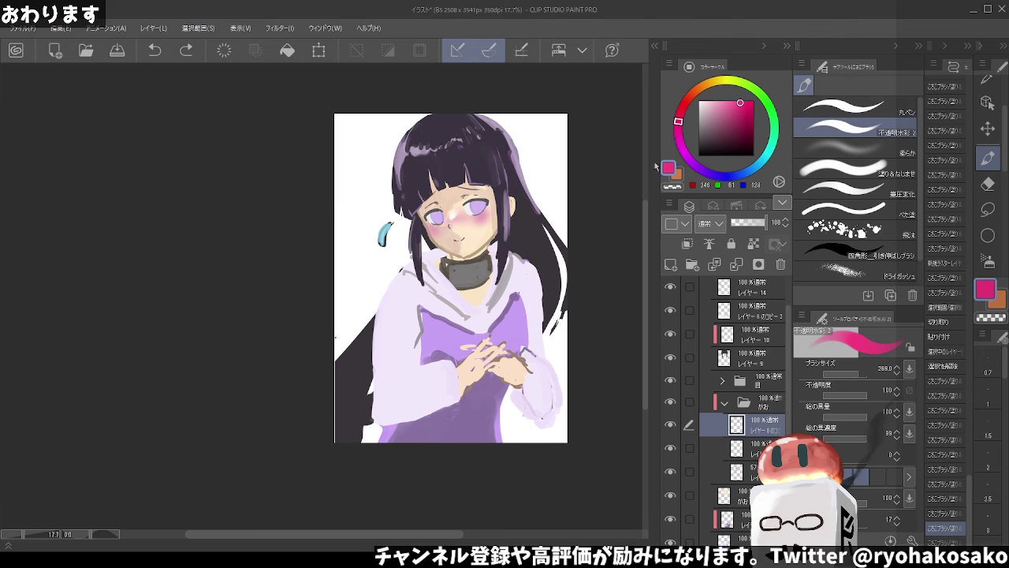
drag(478, 213, 461, 215)
Dab very light pink beside the right eye with 筆圧変化 at about size 88, then undo it
click(734, 101)
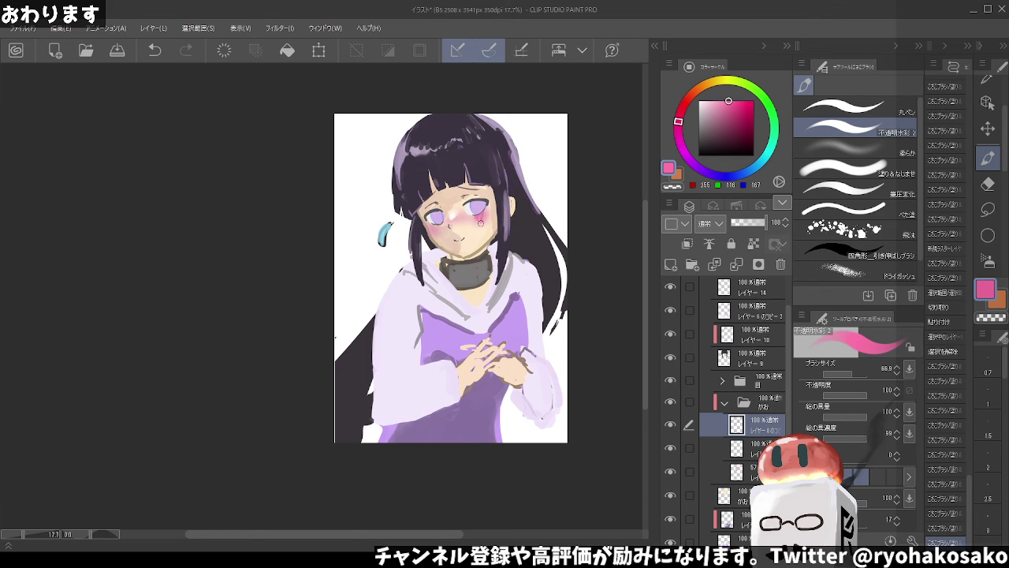
click(844, 190)
drag(486, 213, 478, 215)
click(478, 214)
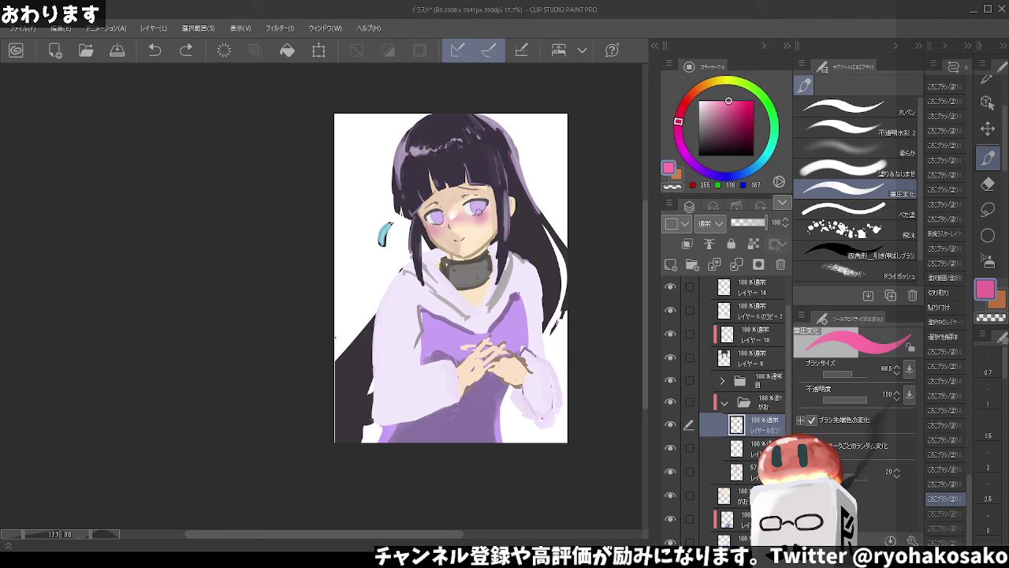
click(707, 101)
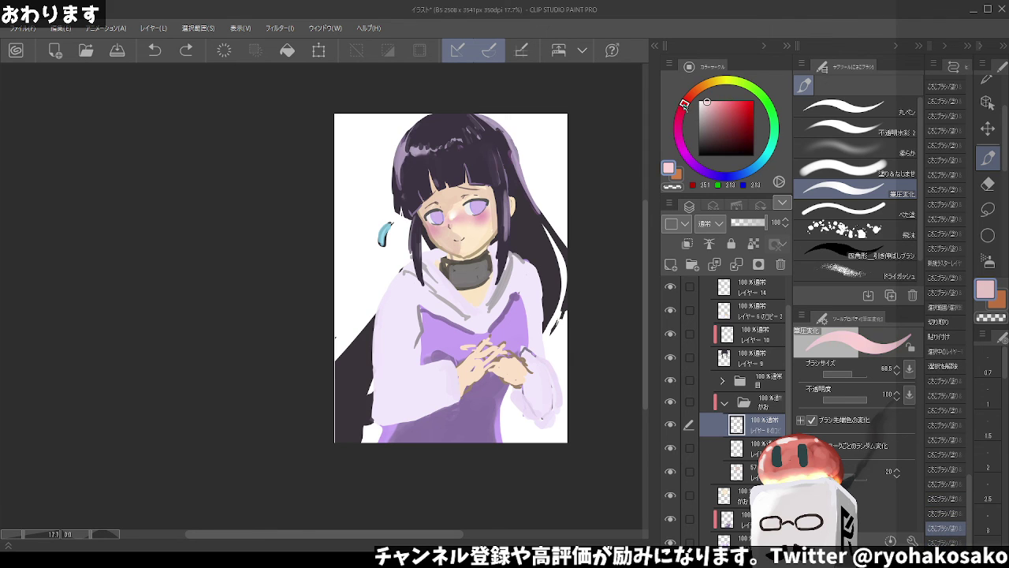
click(475, 213)
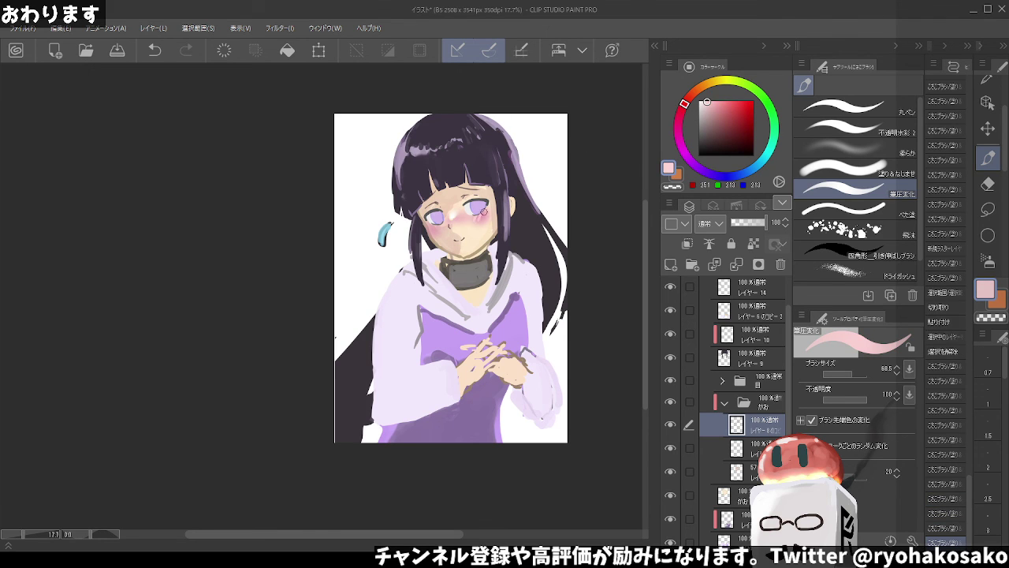
key(ctrl+z)
key(ctrl+z)
key(ctrl+z)
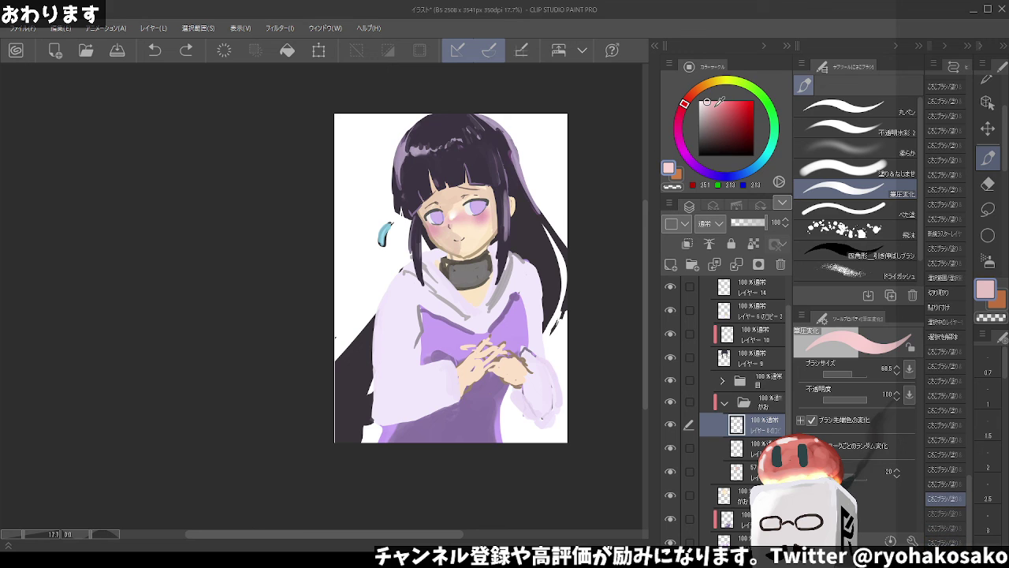
Choose a stronger pink, make the brush smaller and restore the undone strokes
click(724, 101)
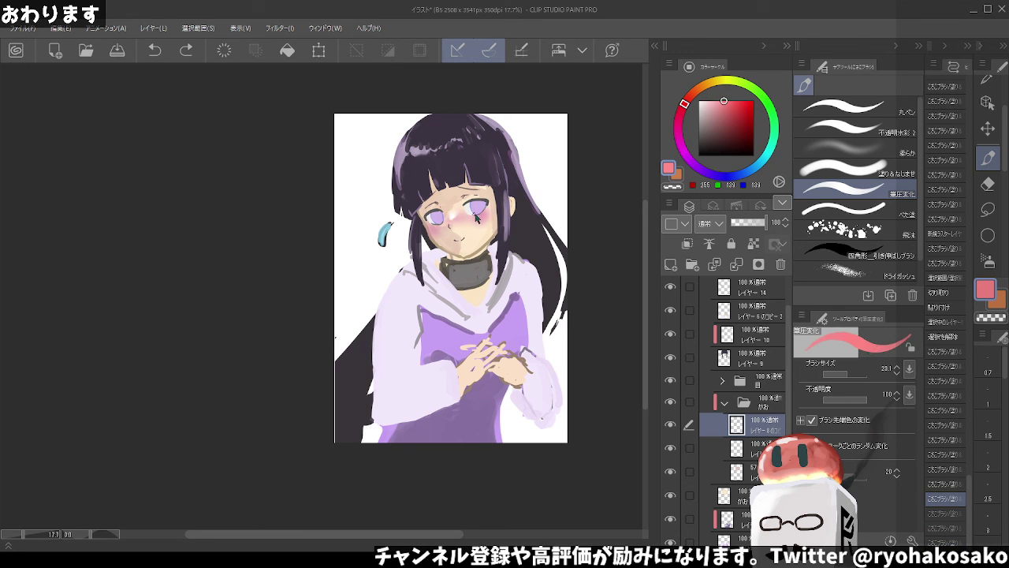
key(bracketleft)
click(836, 128)
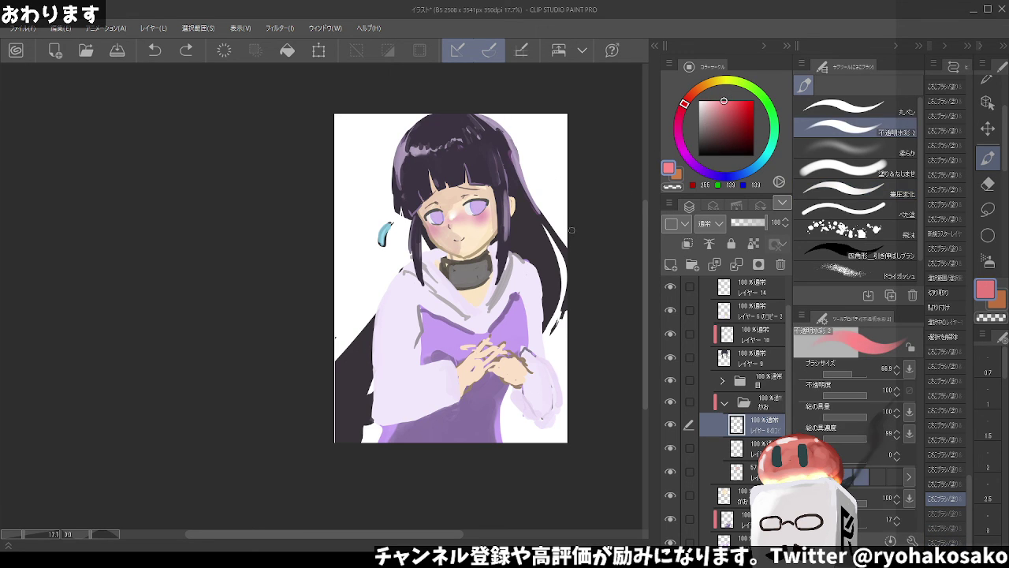
key(ctrl+y)
key(ctrl+y)
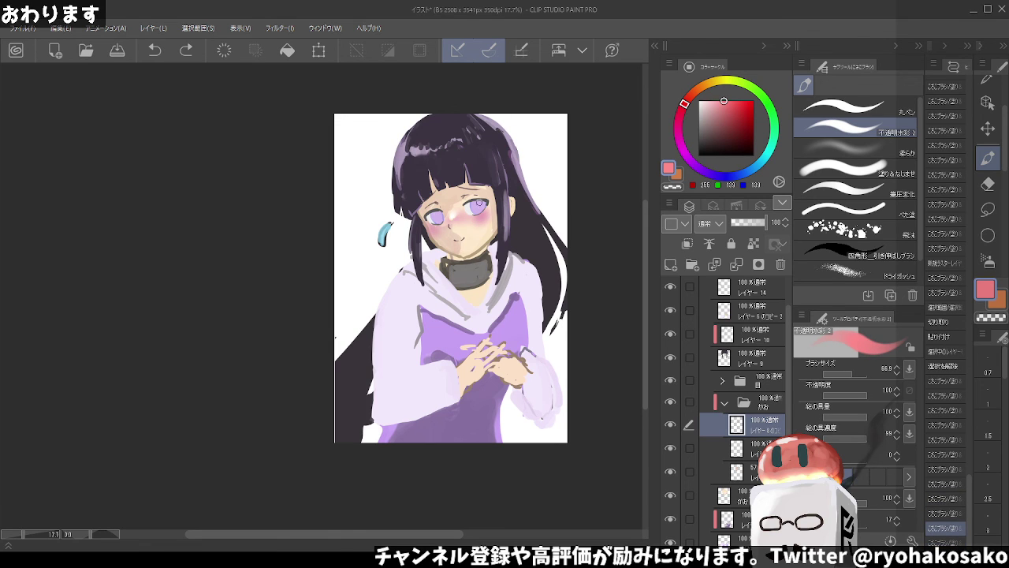
key(bracketleft)
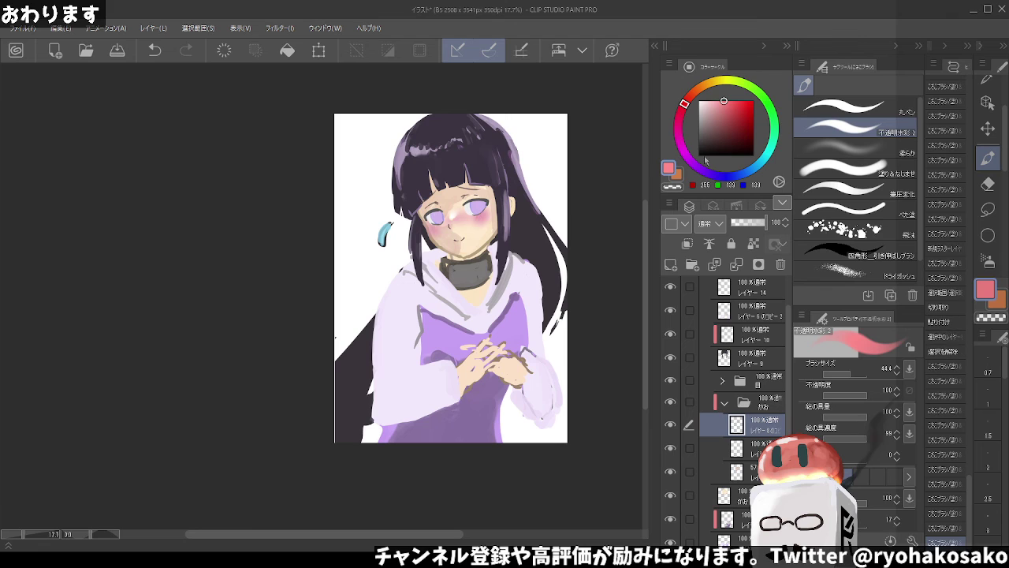
key(comma)
Add small pink marks next to the right eye with the 38.7 round pen
drag(473, 211, 484, 221)
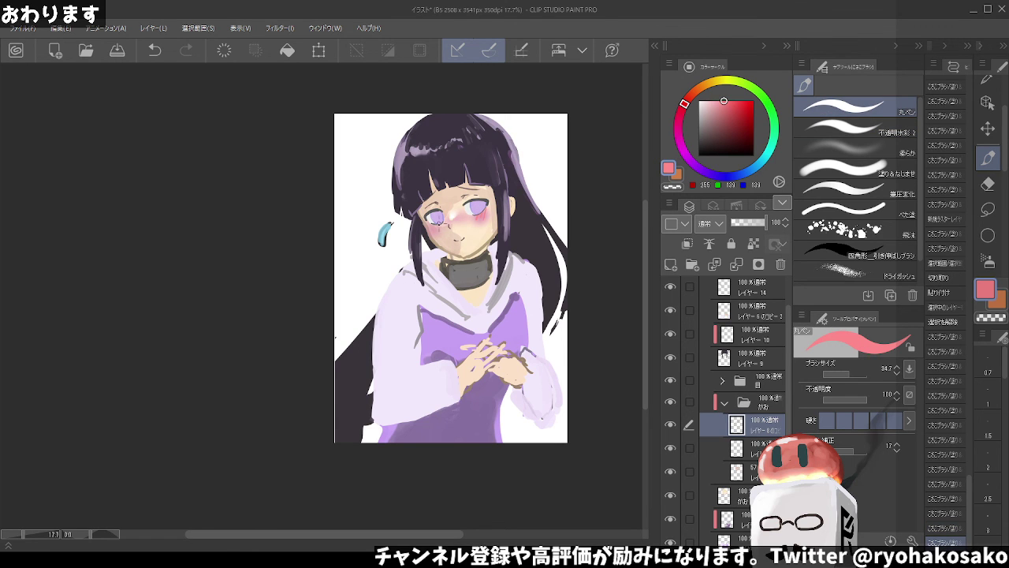
key(ctrl+z)
key(ctrl+z)
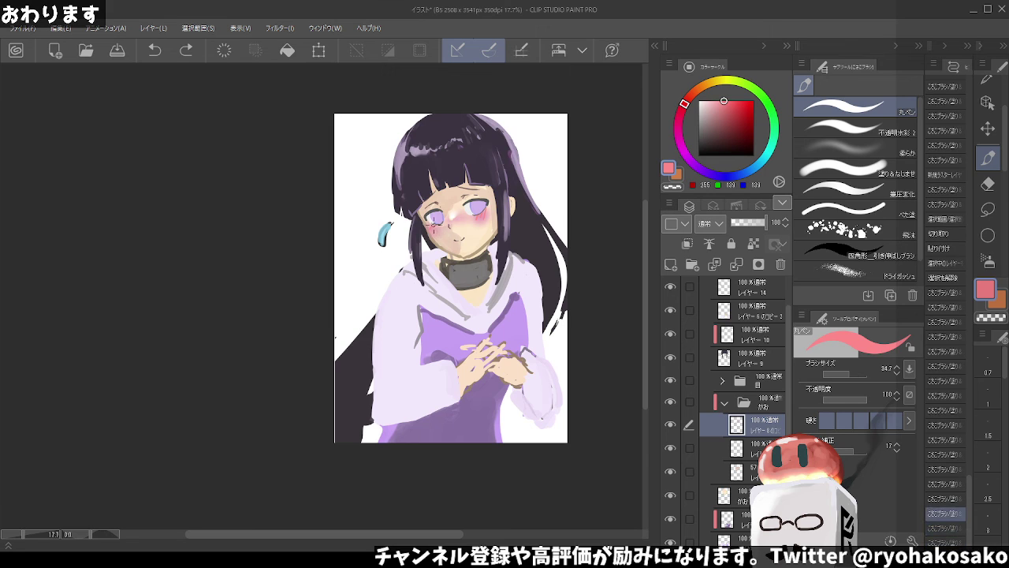
key(ctrl+y)
key(ctrl+y)
key(ctrl+z)
key(ctrl+z)
key(ctrl+y)
key(ctrl+y)
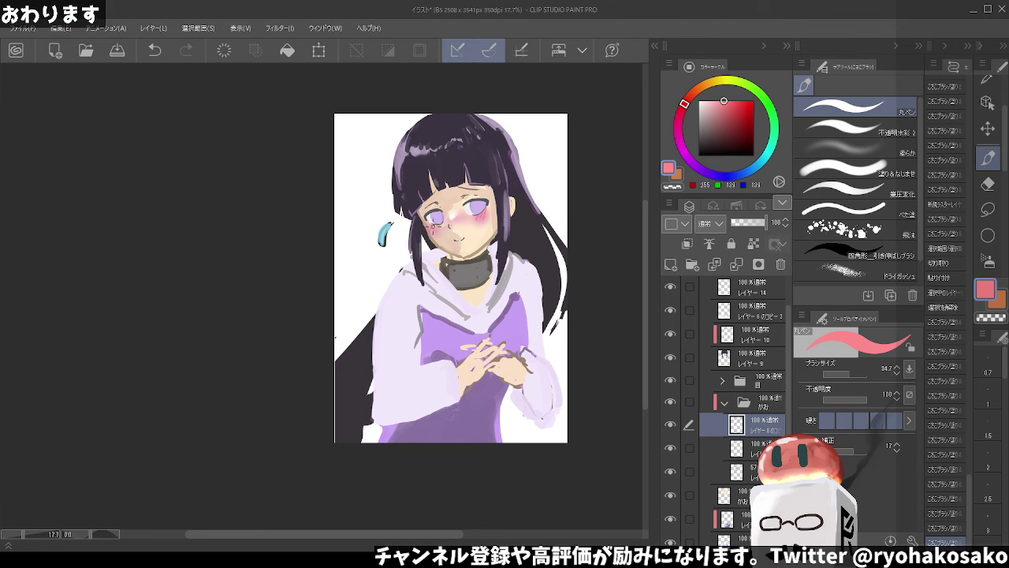
drag(433, 221, 439, 232)
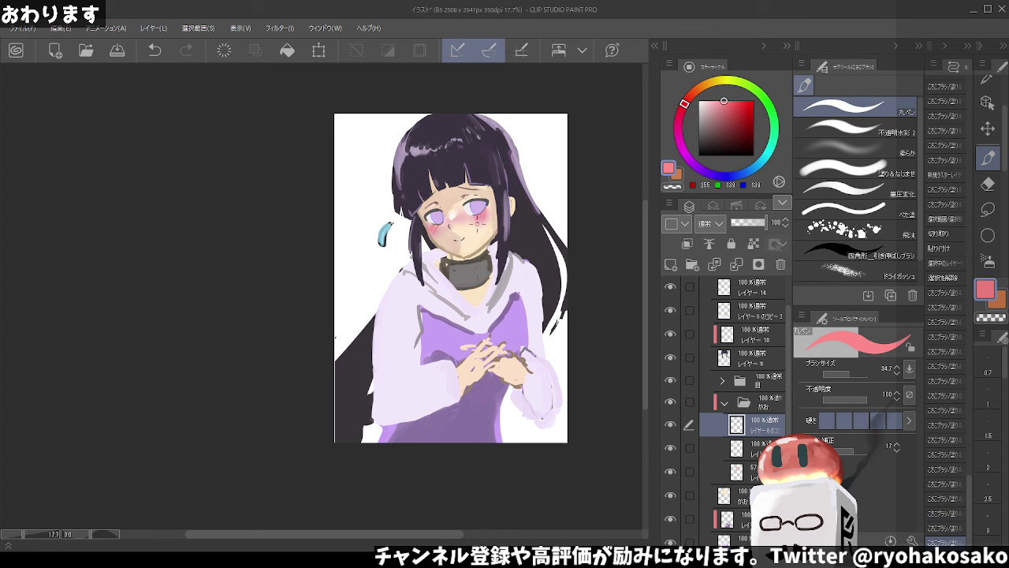
key(ctrl+z)
scroll(477, 223, up, 3)
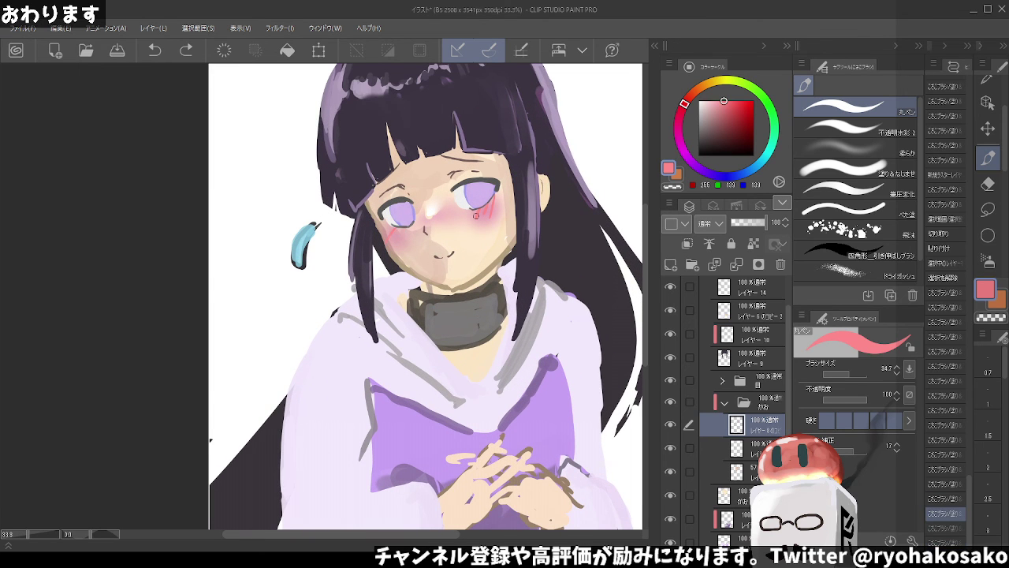
Remove the red marks and test a peach stroke near the right eye, then undo it
key(ctrl+z)
key(ctrl+z)
key(ctrl+z)
key(ctrl+z)
key(ctrl+z)
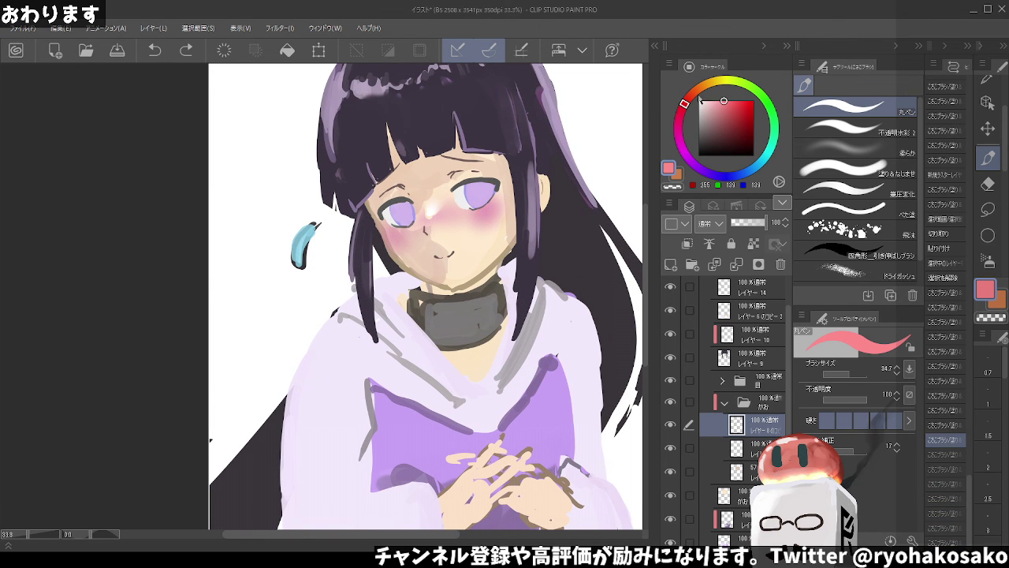
click(701, 93)
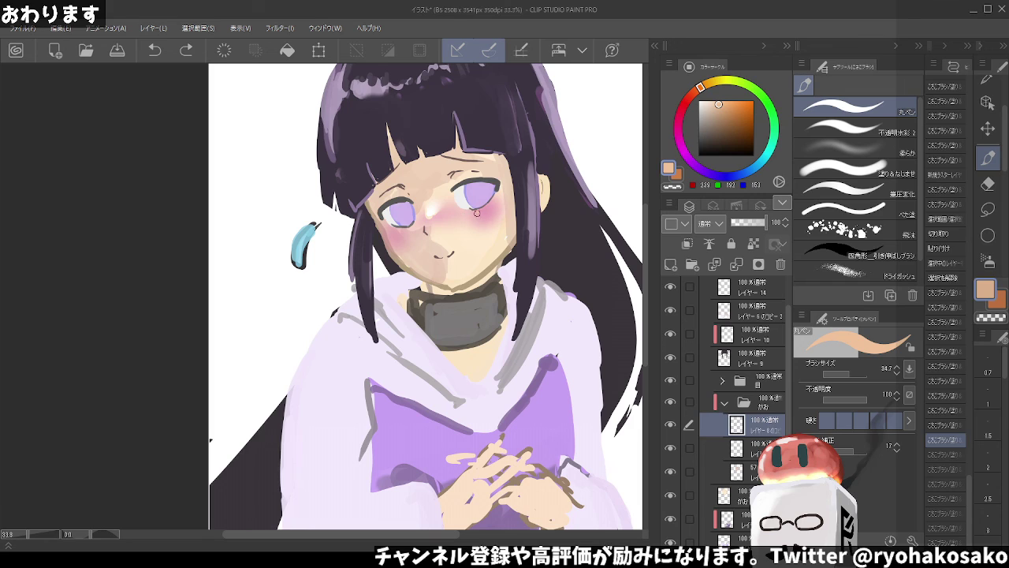
drag(477, 213, 482, 215)
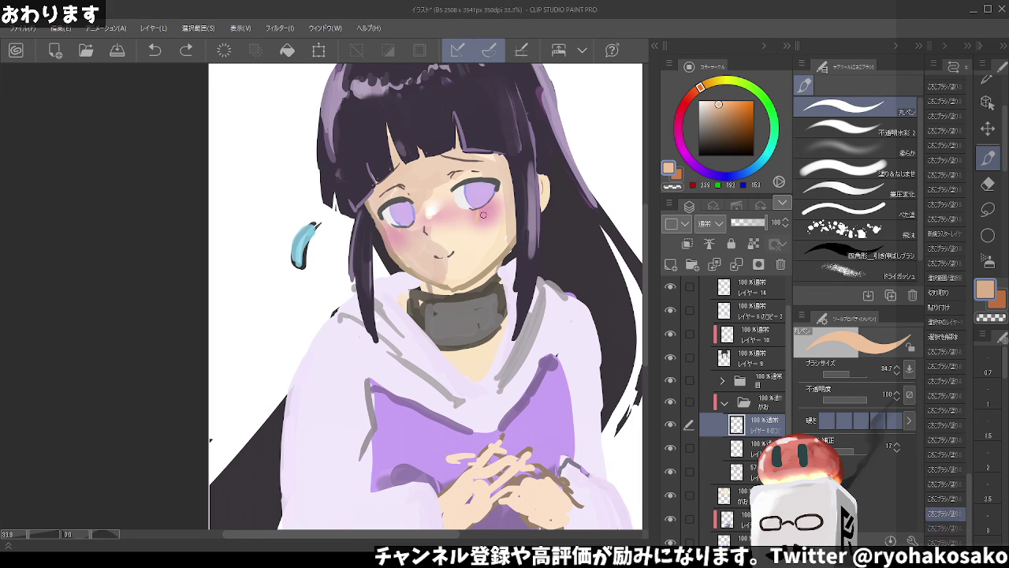
key(ctrl+z)
Paint light-pink blush across the right cheek and zoom out to review the portrait
alt+click(480, 209)
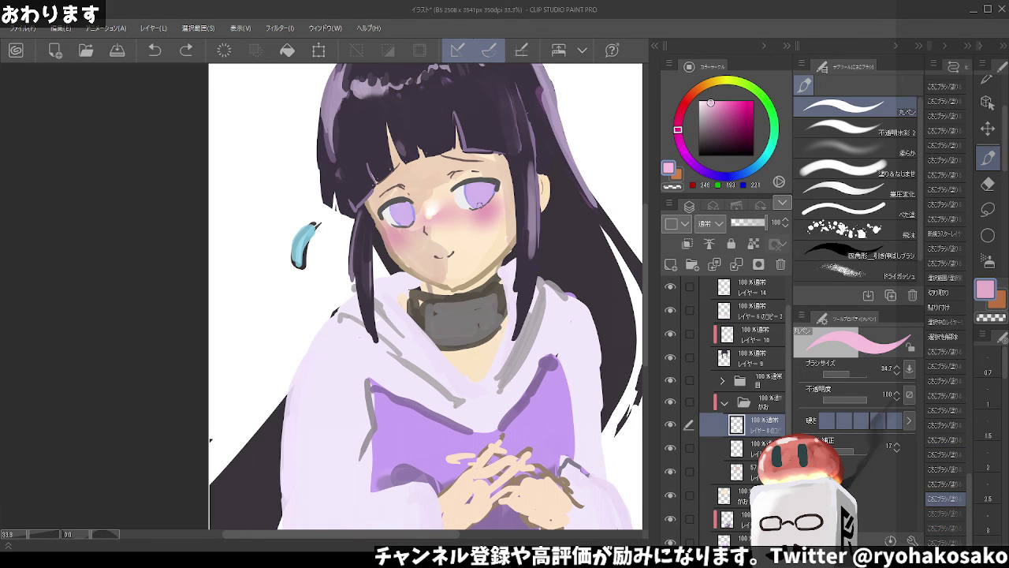
drag(472, 214, 484, 219)
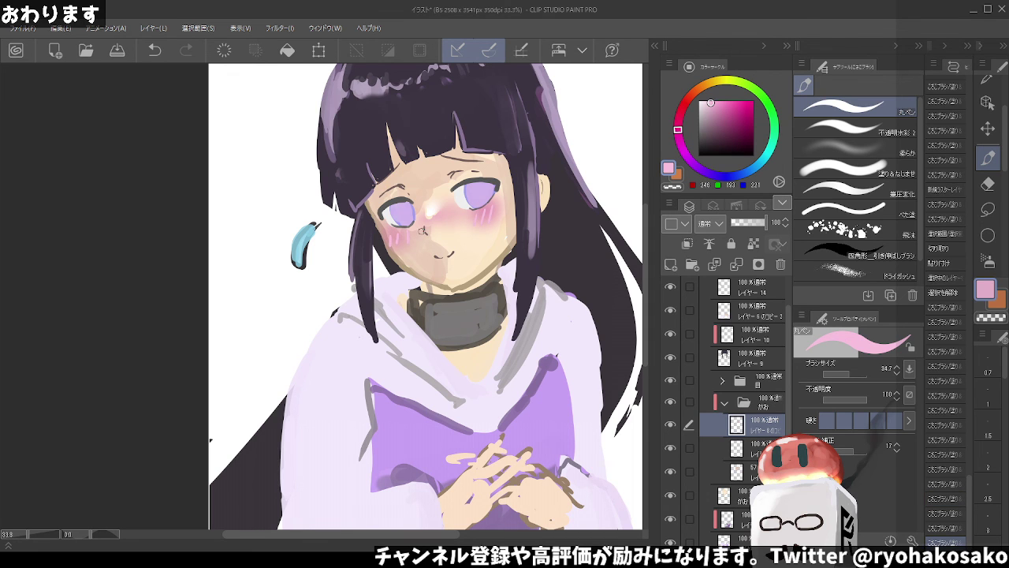
scroll(425, 225, down, 2)
scroll(473, 181, down, 1)
scroll(516, 135, down, 1)
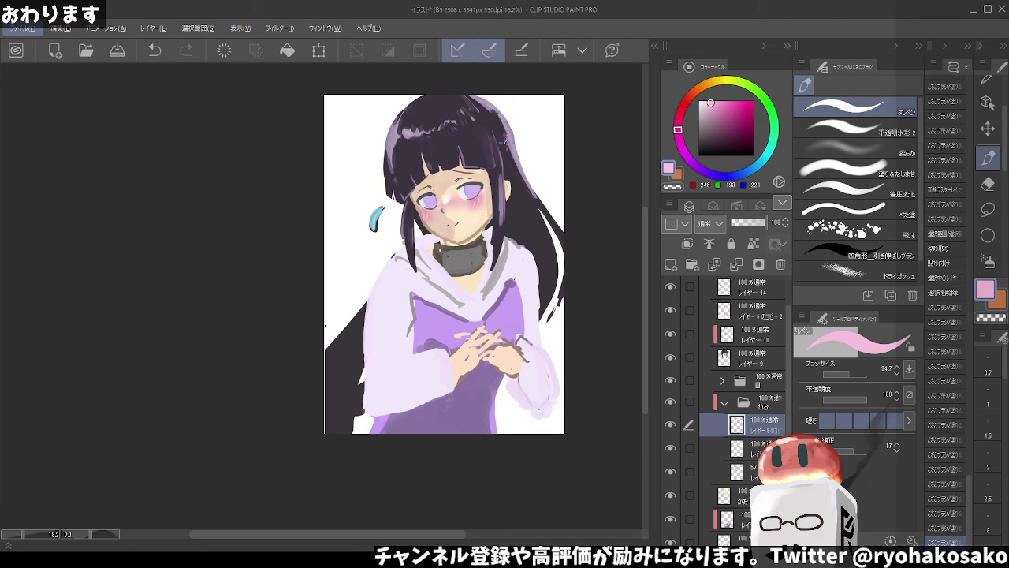
scroll(477, 157, up, 1)
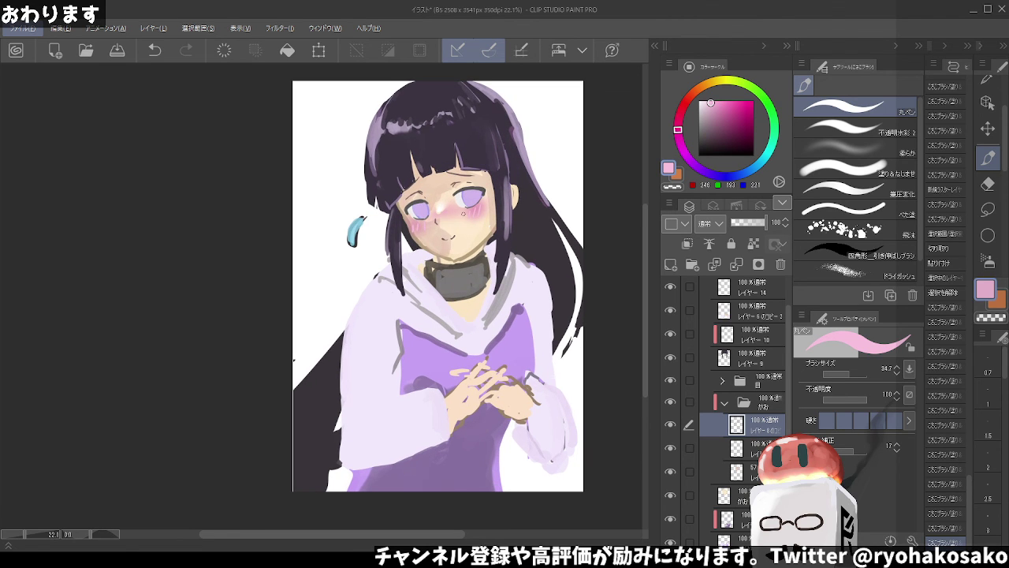